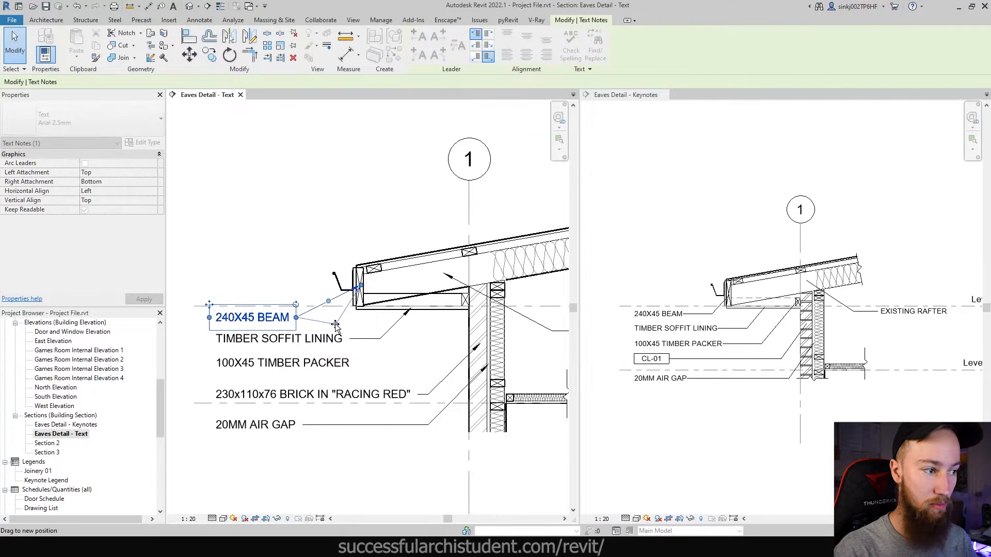
# - Run the 240X45 BEAM note's leader out horizontally below the beam
pyautogui.click(329, 216)
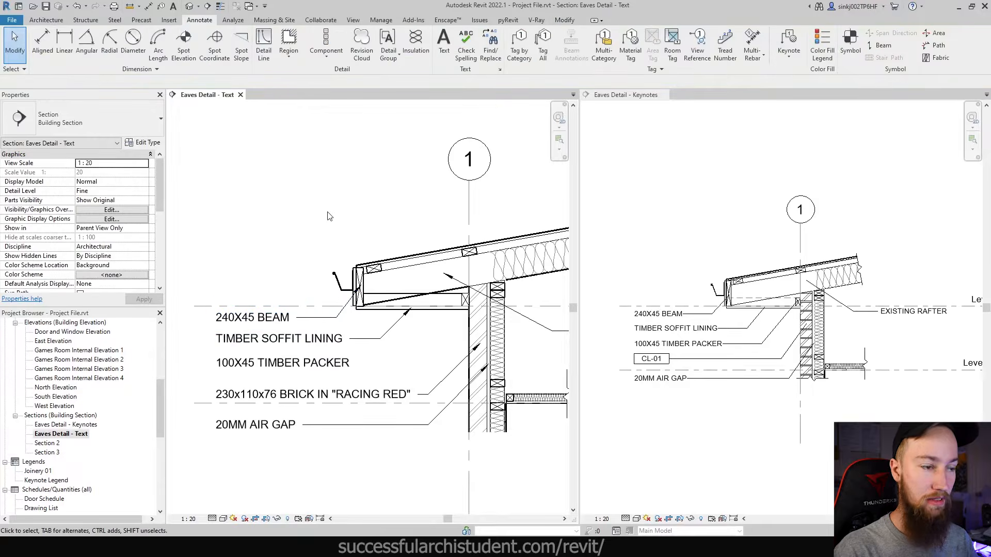
pyautogui.scroll(-3, 397, 319)
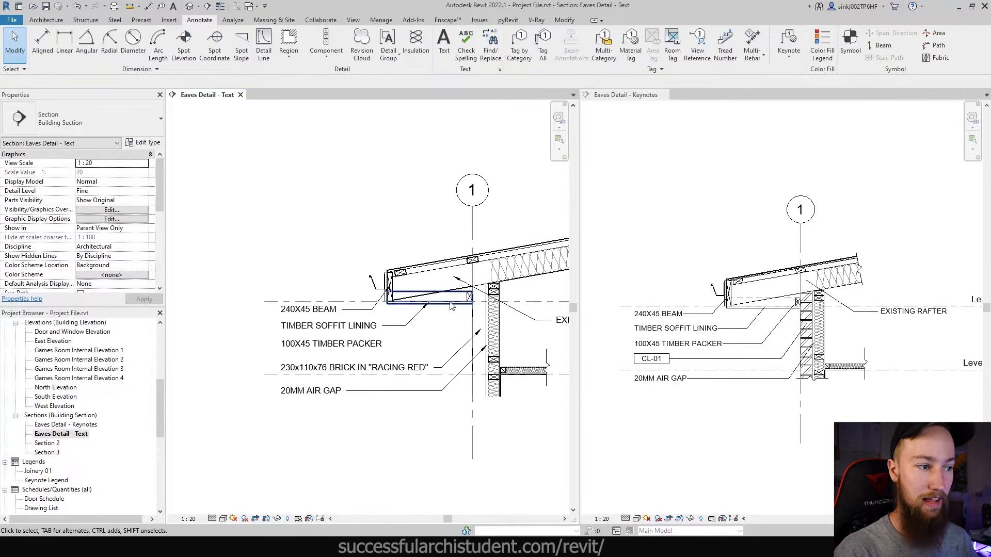
pyautogui.scroll(5, 370, 333)
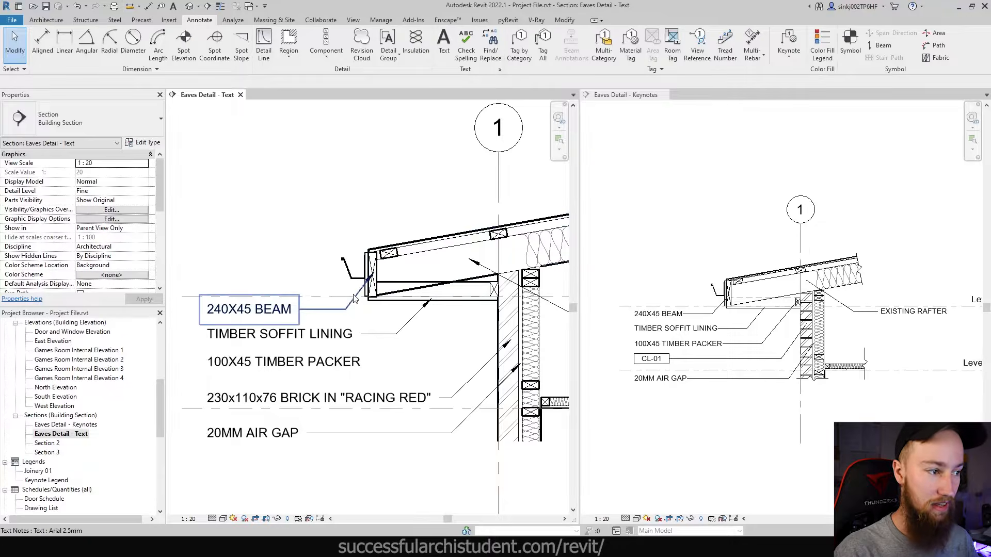
pyautogui.click(367, 278)
pyautogui.moveTo(374, 272); pyautogui.dragTo(374, 315)
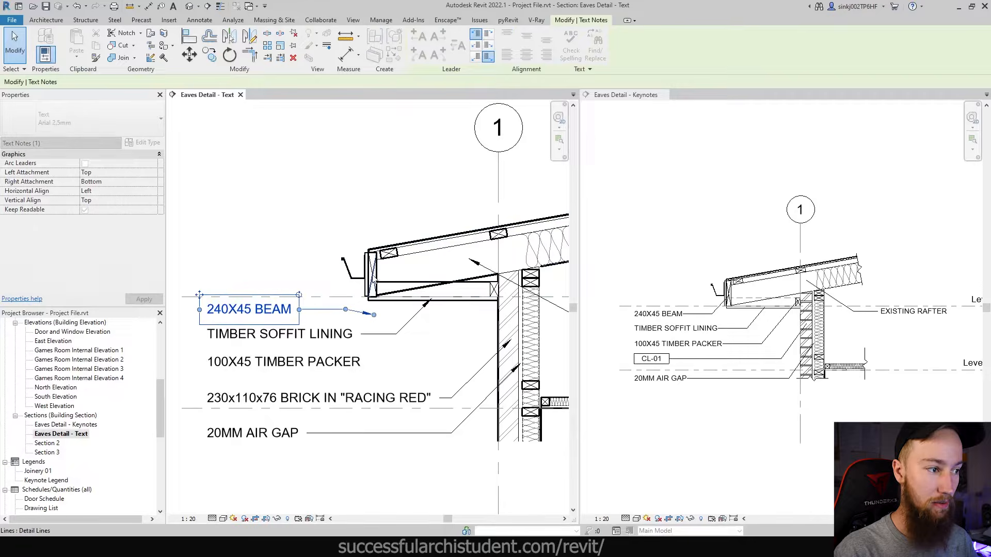
pyautogui.press('Escape')
pyautogui.scroll(3, 359, 248)
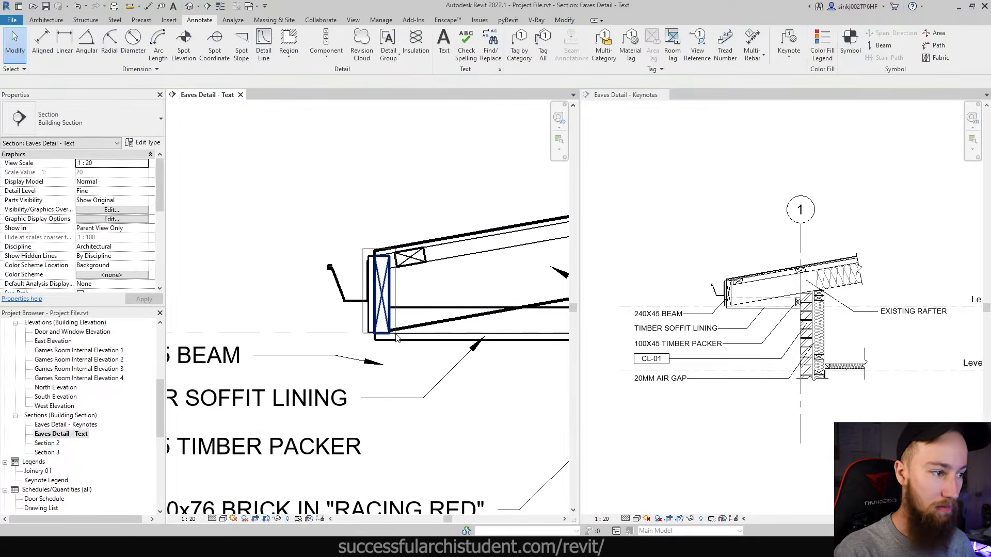
# - Move the eaves beam further up along the rafter with MV
pyautogui.moveTo(395, 336); pyautogui.dragTo(396, 337)
pyautogui.press('m')
pyautogui.press('v')
pyautogui.click(374, 256)
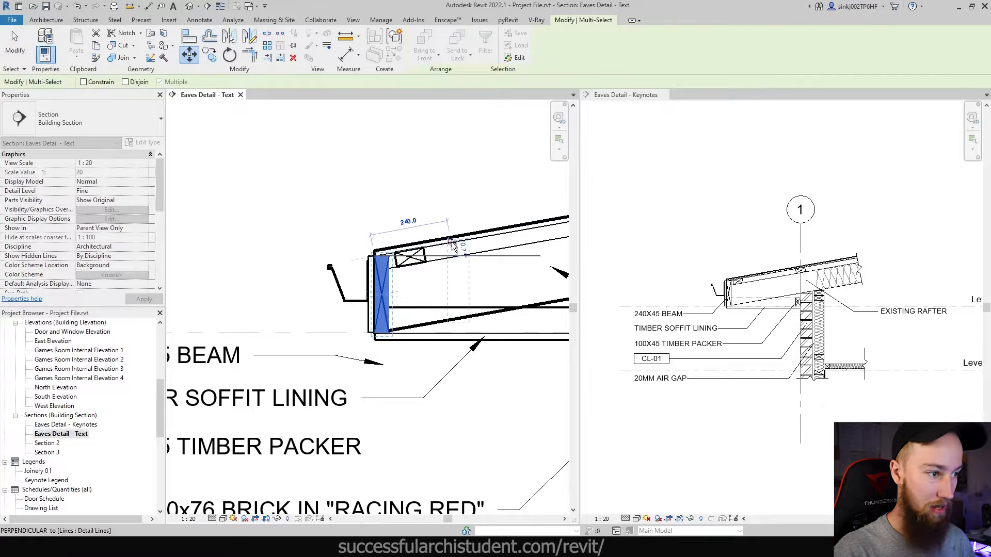
pyautogui.click(466, 246)
pyautogui.press('Escape')
pyautogui.scroll(-4, 423, 335)
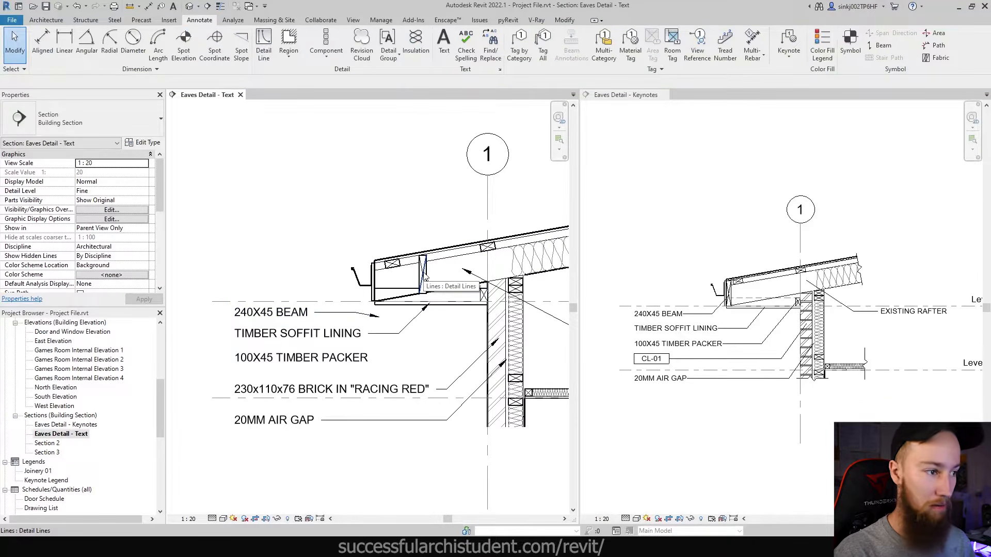
pyautogui.click(276, 319)
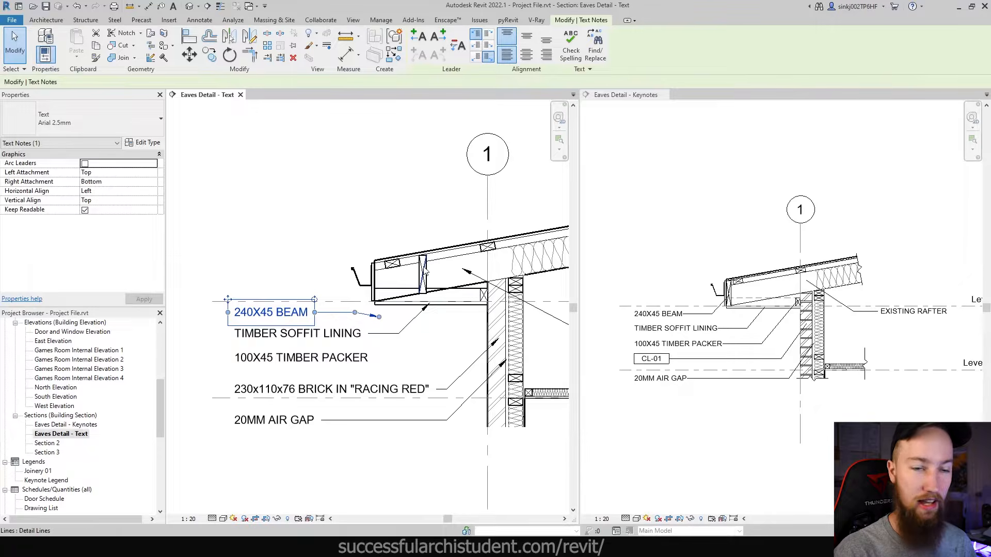
pyautogui.click(414, 333)
pyautogui.moveTo(414, 333); pyautogui.dragTo(407, 329, button='middle')
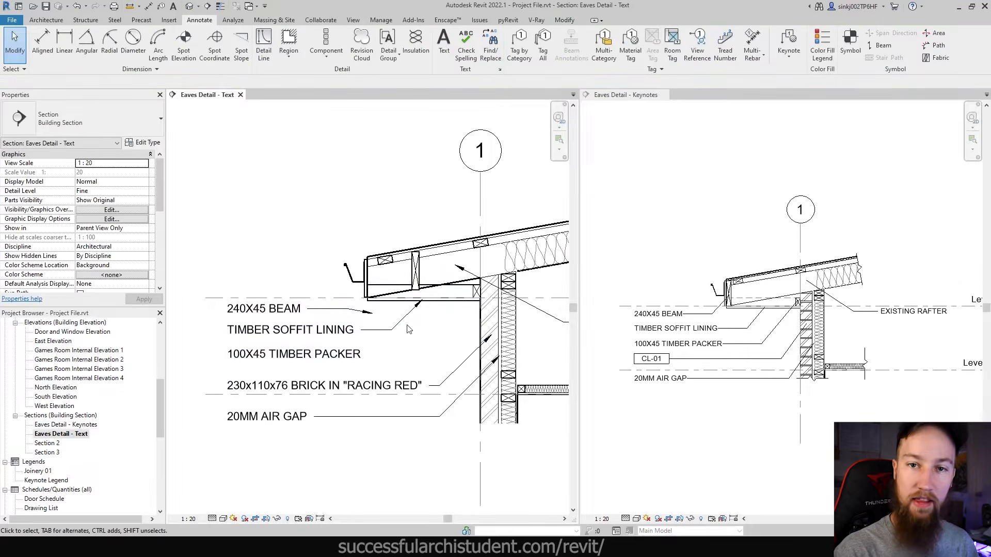
# - Select the brick text note twice to inspect it, deselecting each time
pyautogui.click(270, 394)
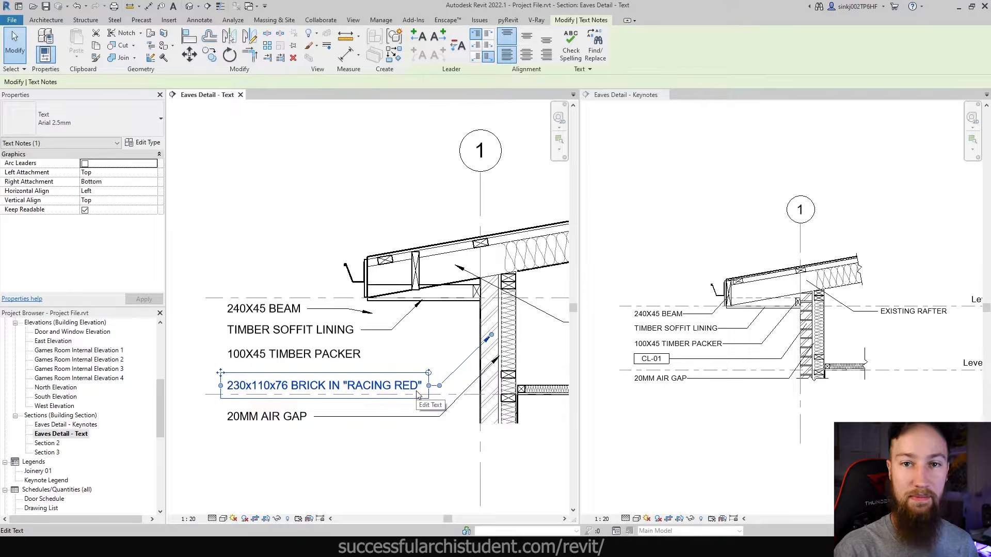
pyautogui.click(426, 348)
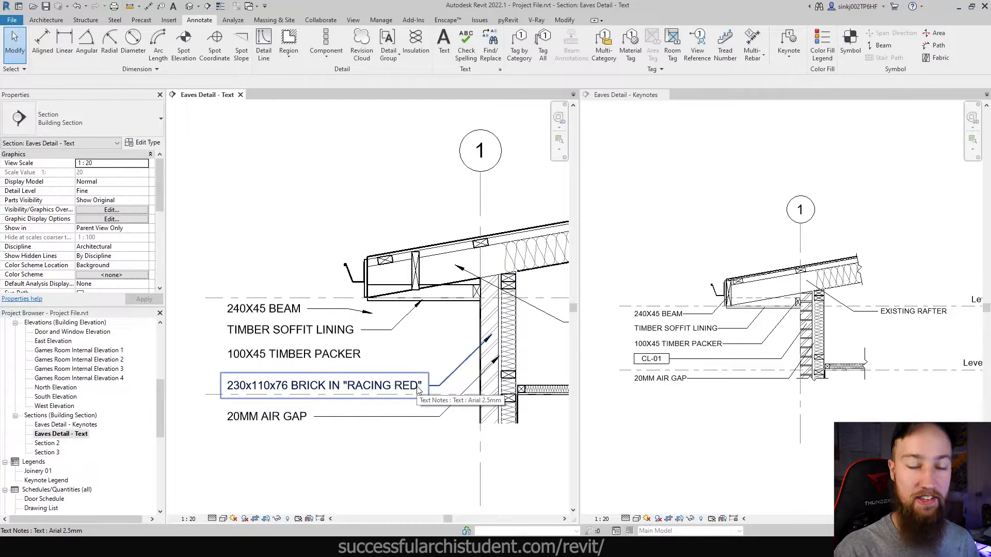
pyautogui.click(384, 392)
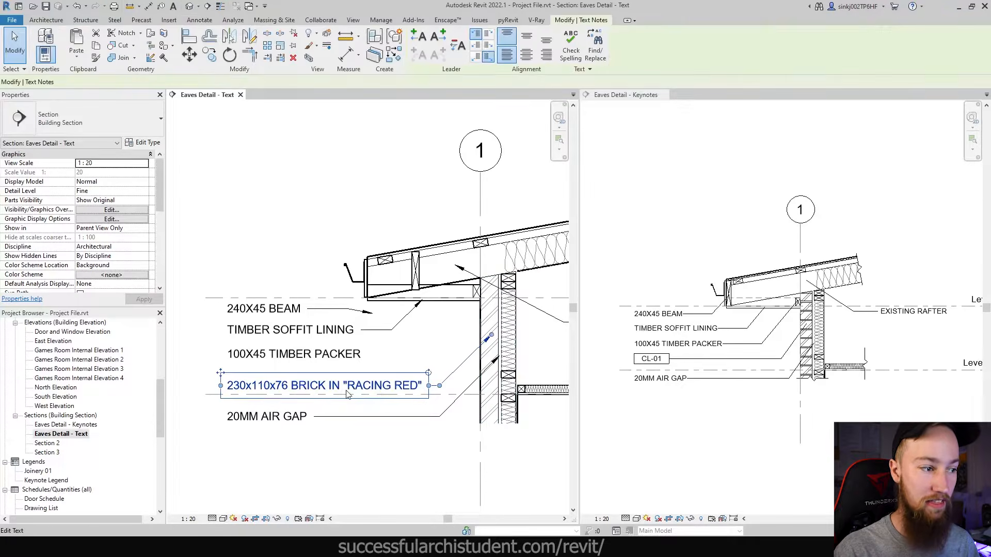
pyautogui.click(447, 327)
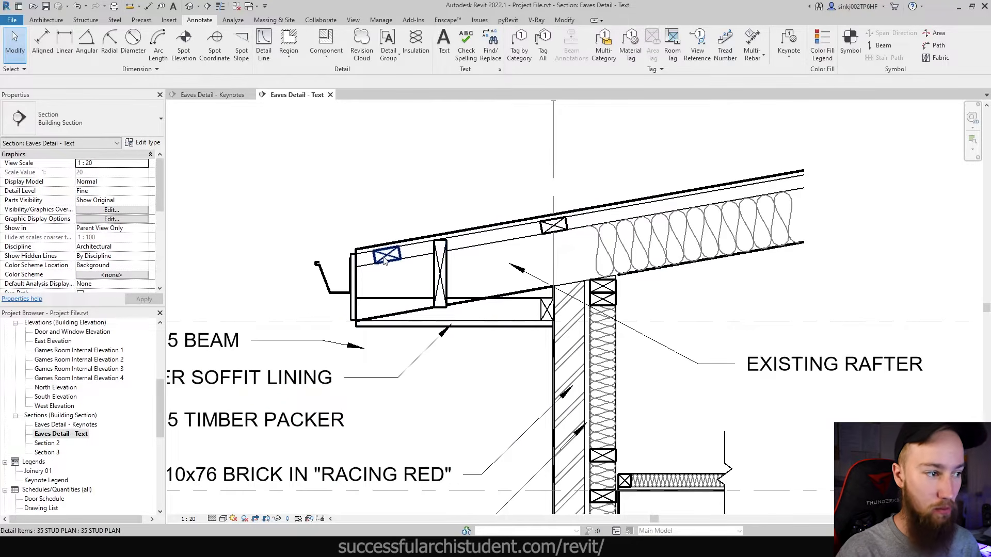
# - Try Element Keynote, cancel it, and switch to the Eaves Detail - Keynotes view
pyautogui.scroll(-4, 384, 260)
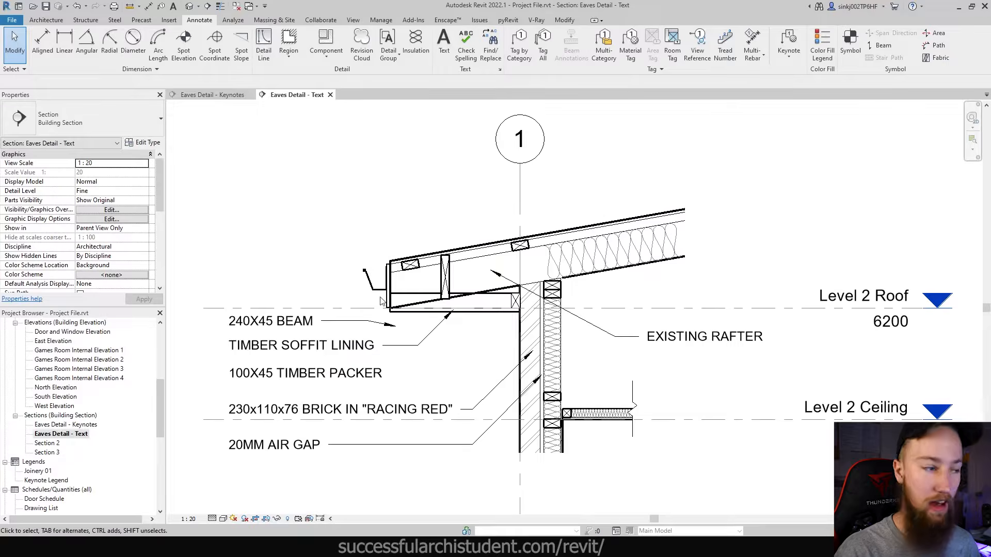
pyautogui.scroll(-1, 382, 301)
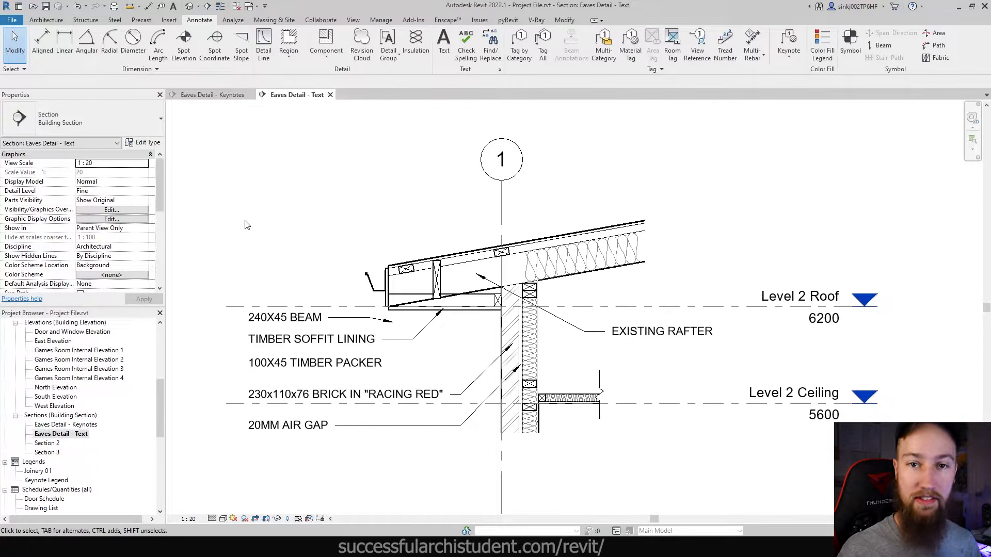
pyautogui.scroll(2, 412, 268)
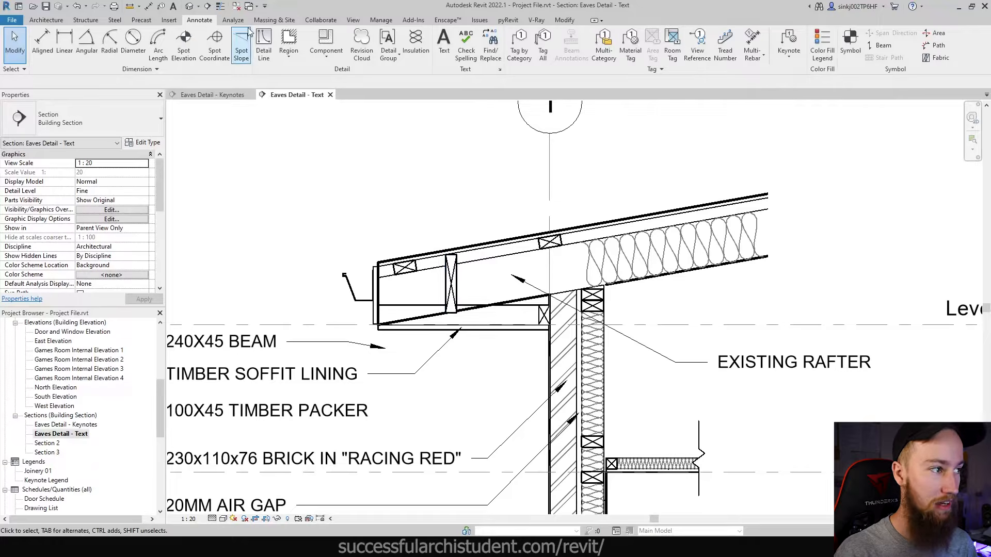
pyautogui.click(779, 59)
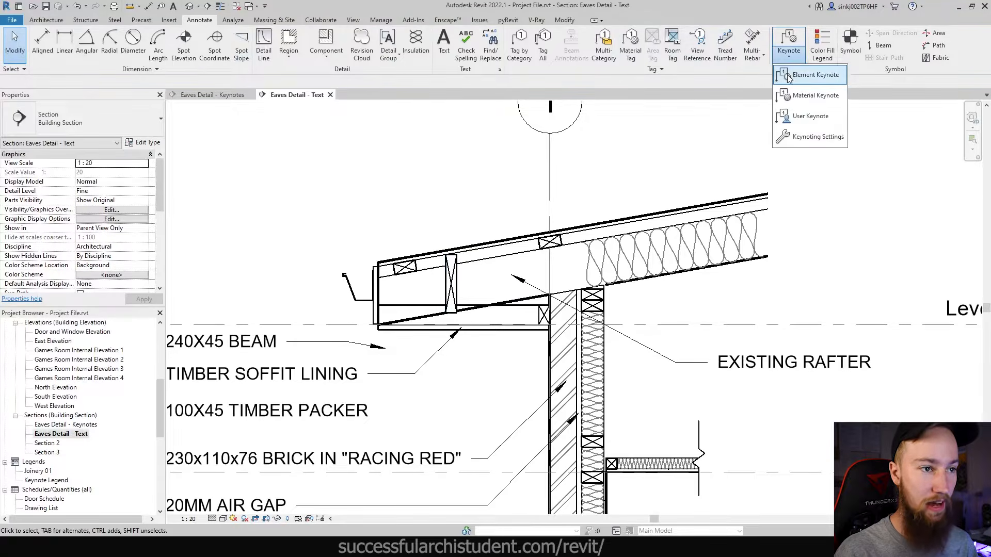
pyautogui.click(788, 74)
pyautogui.scroll(3, 448, 291)
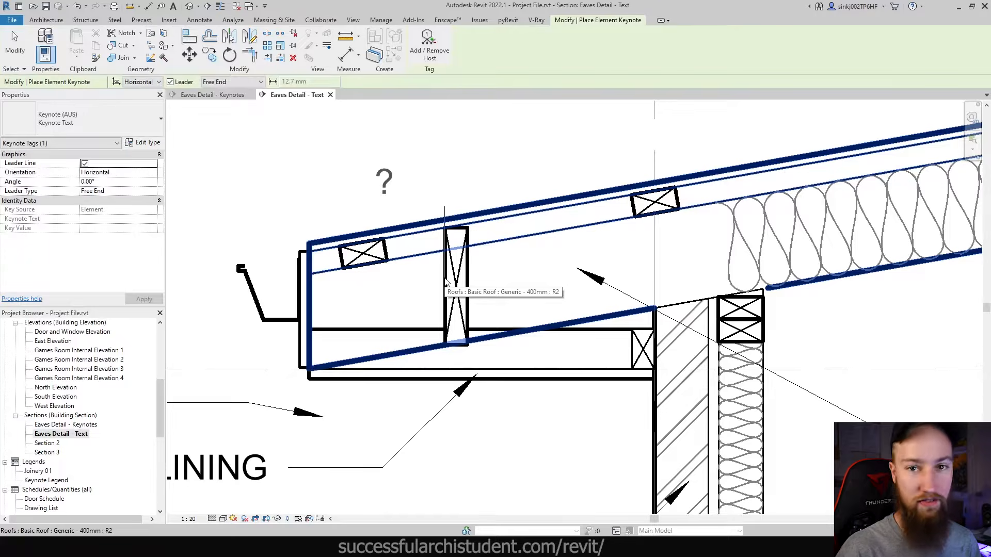
pyautogui.press('Escape')
pyautogui.press('Escape')
pyautogui.click(290, 57)
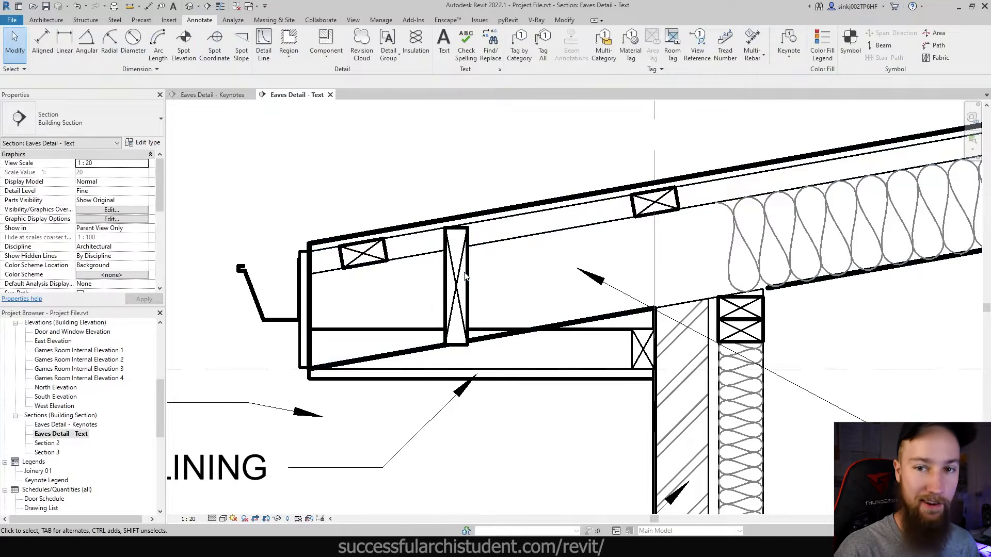
pyautogui.click(214, 95)
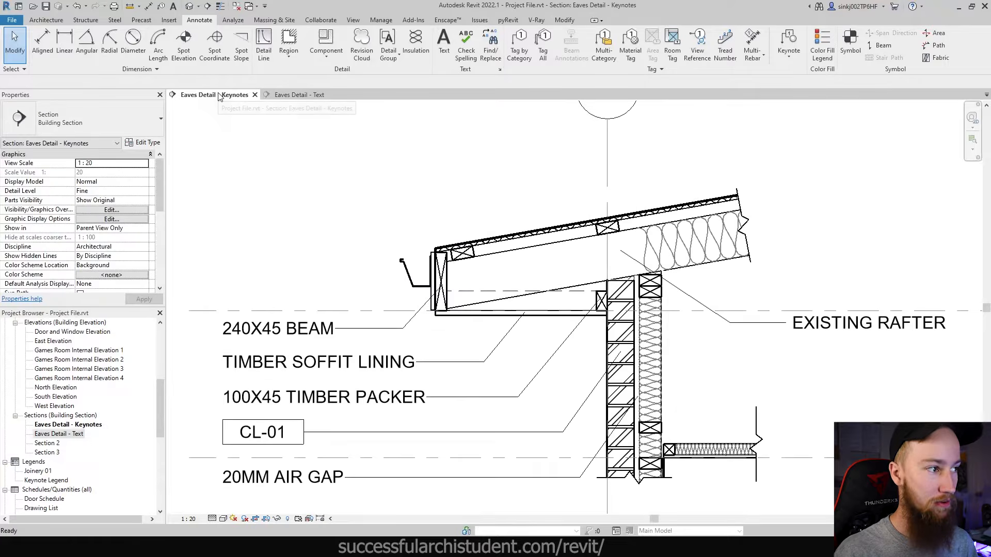
# - Pan to the gutter and fascia and inspect the 240x45 fascia stud's detail item types
pyautogui.scroll(-3, 563, 246)
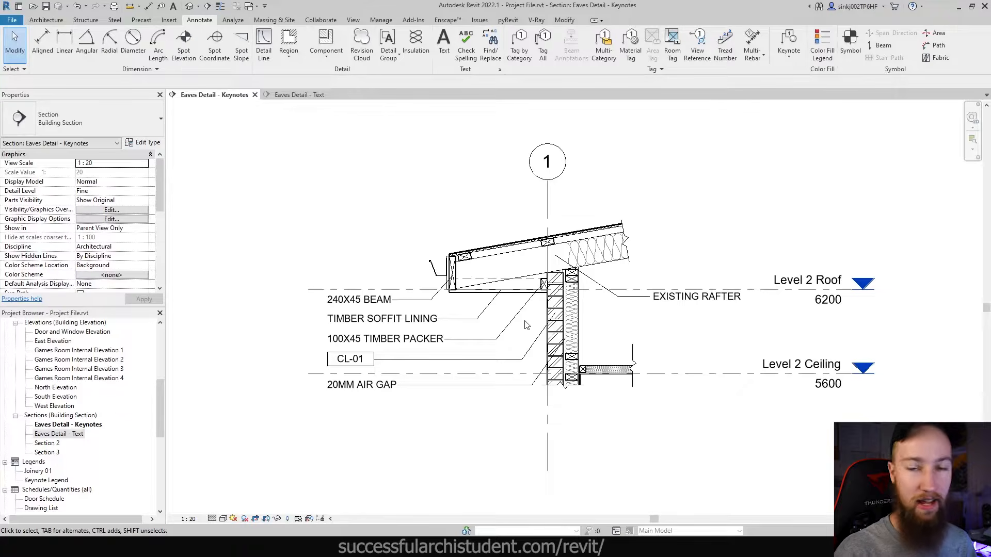
pyautogui.scroll(2, 526, 325)
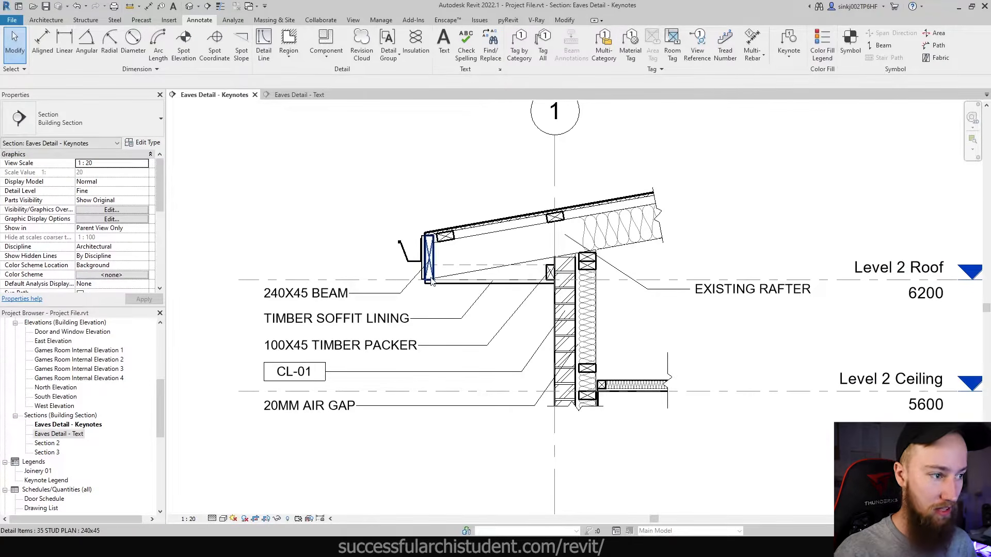
pyautogui.scroll(4, 381, 266)
pyautogui.moveTo(472, 277); pyautogui.dragTo(574, 319, button='middle')
pyautogui.scroll(1, 574, 318)
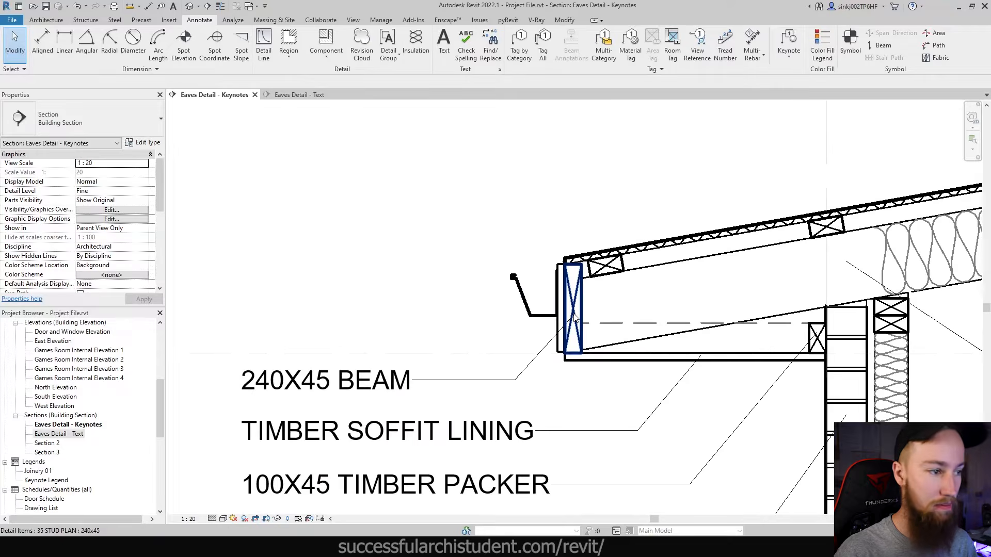
pyautogui.click(574, 318)
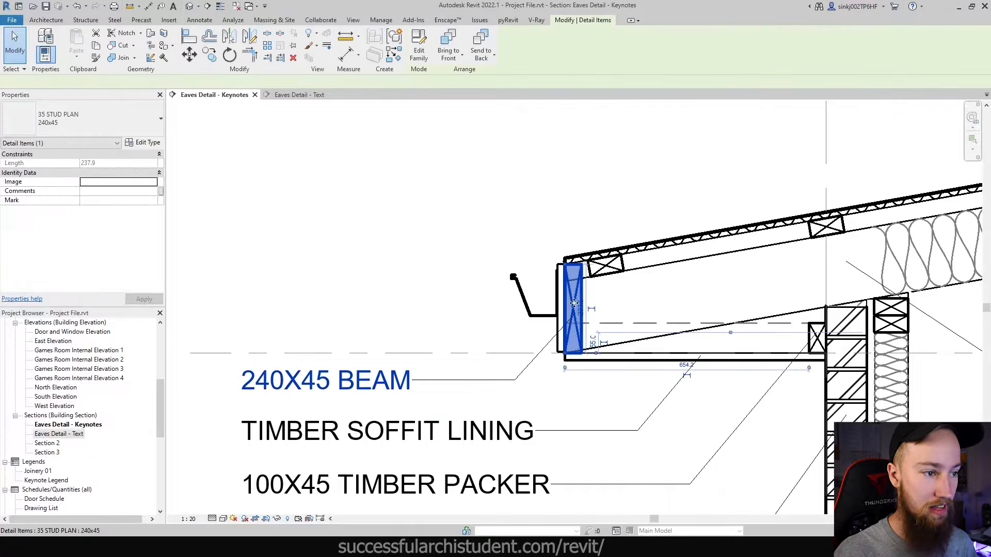
pyautogui.click(486, 291)
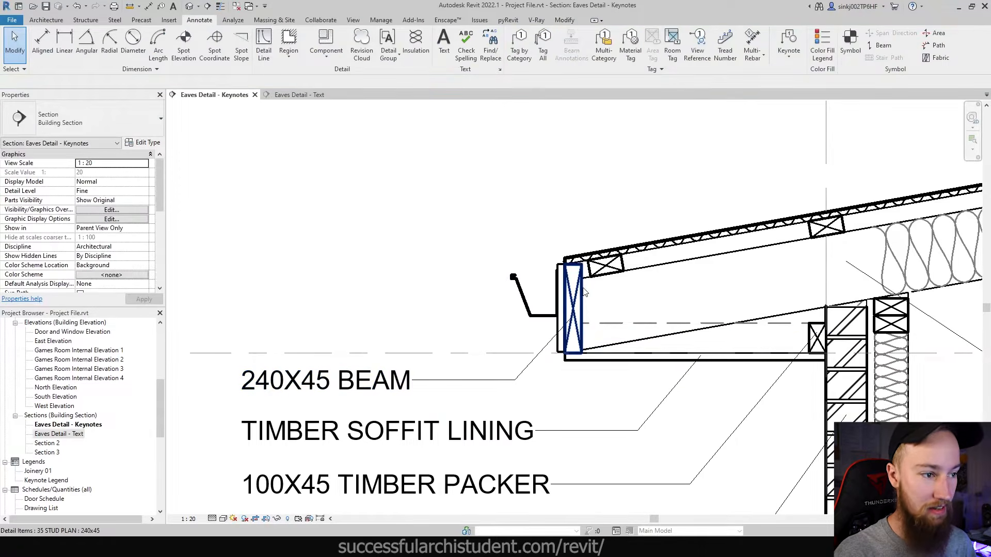
pyautogui.click(572, 299)
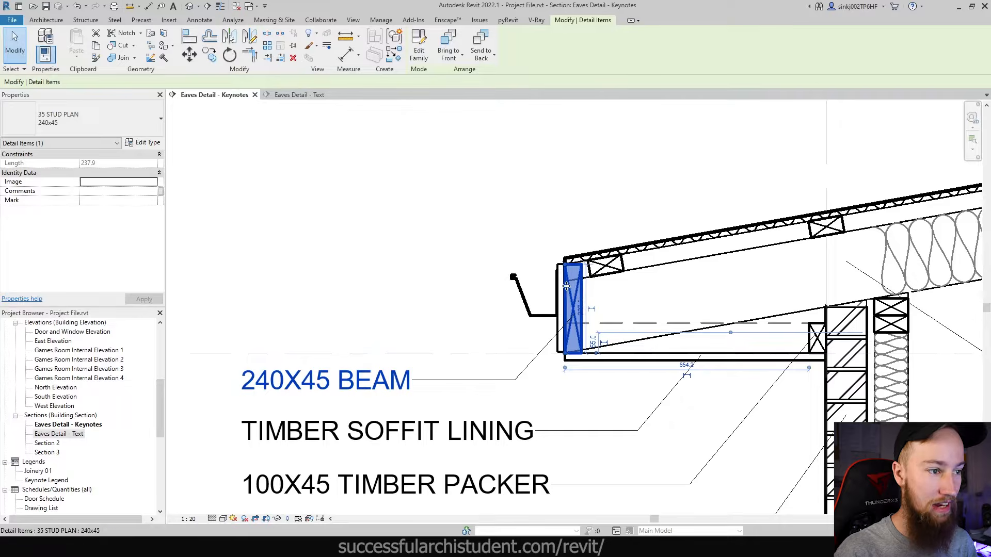
pyautogui.click(74, 128)
pyautogui.click(429, 282)
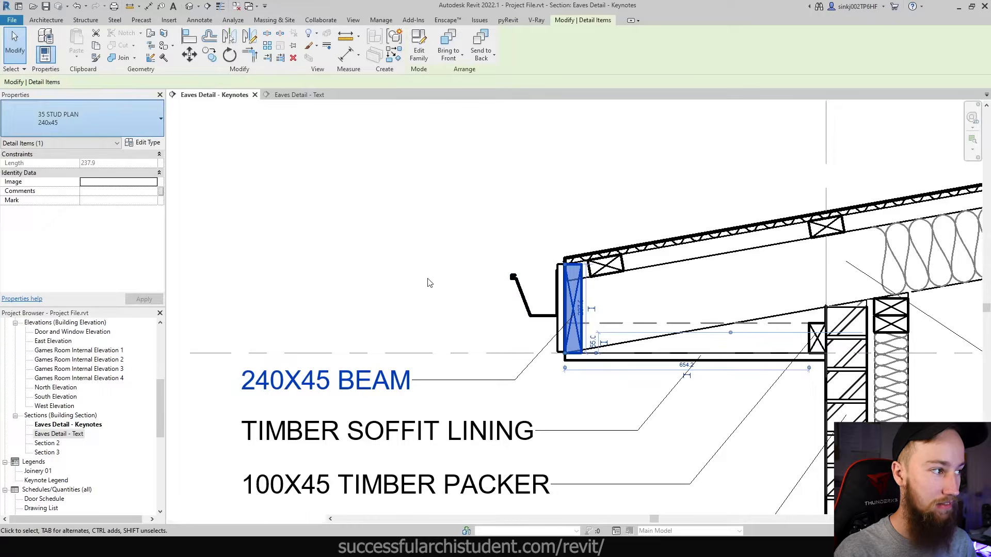
# - Change the RF-02 beam keynote tag from Keynote Number - Boxed to Keynote Text
pyautogui.click(330, 384)
pyautogui.click(119, 131)
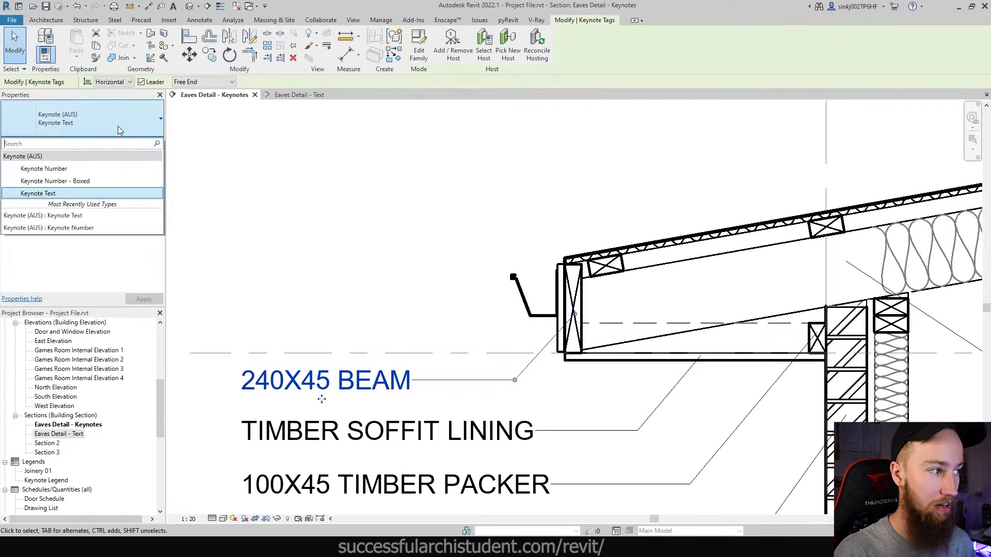
pyautogui.click(57, 181)
pyautogui.click(289, 244)
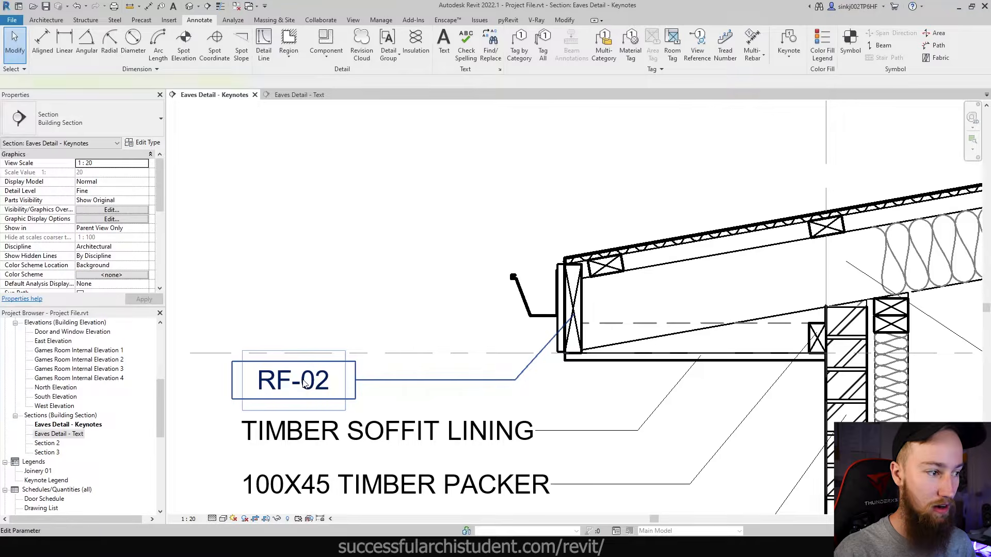
pyautogui.click(304, 382)
pyautogui.click(44, 124)
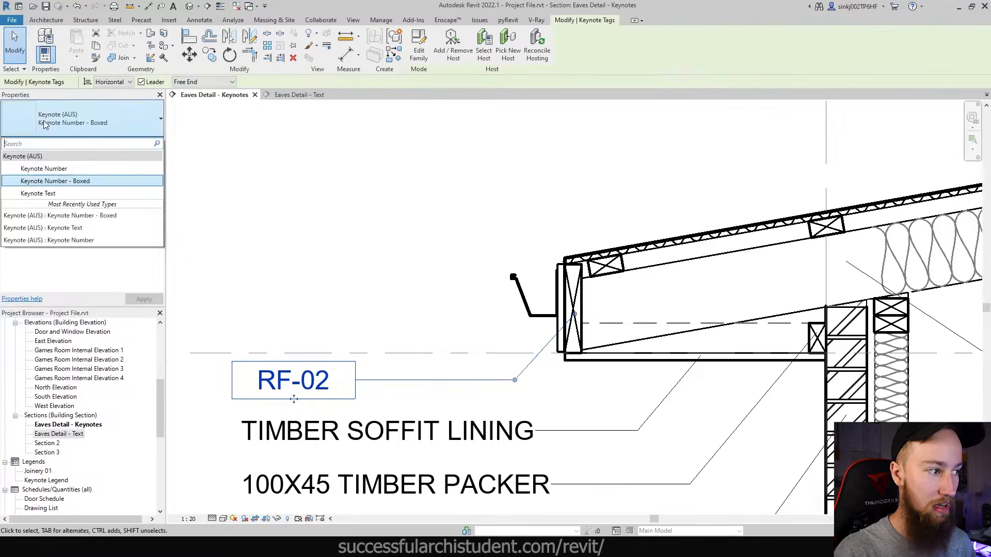
pyautogui.click(41, 194)
pyautogui.click(299, 273)
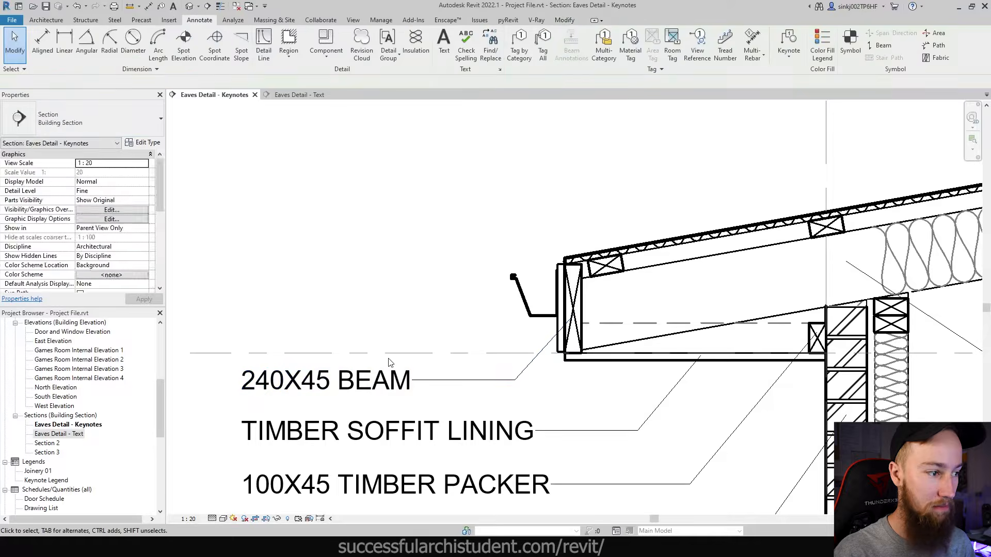
pyautogui.scroll(-3, 361, 325)
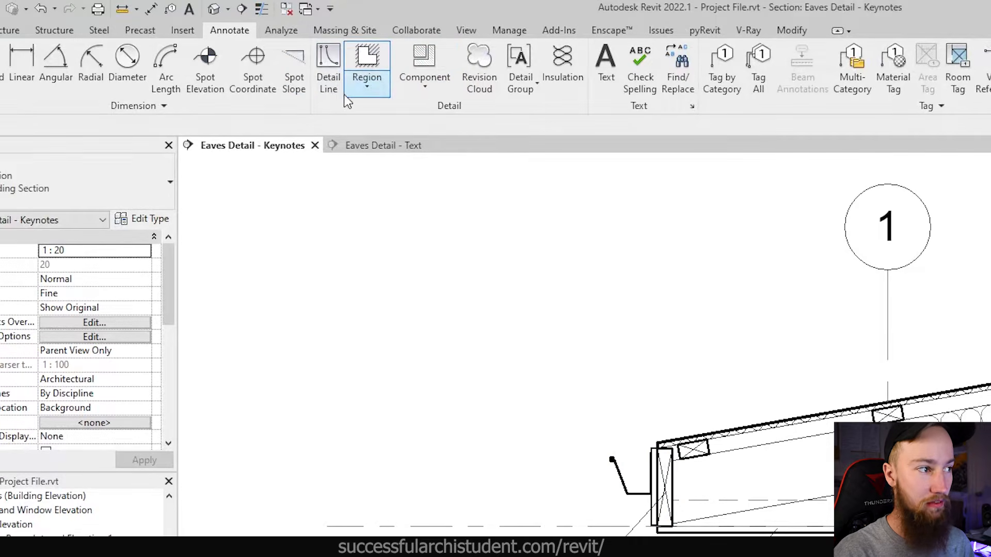
# - Inspect the 240x45 eaves beam detail item, then zoom out of the eaves detail
pyautogui.click(424, 92)
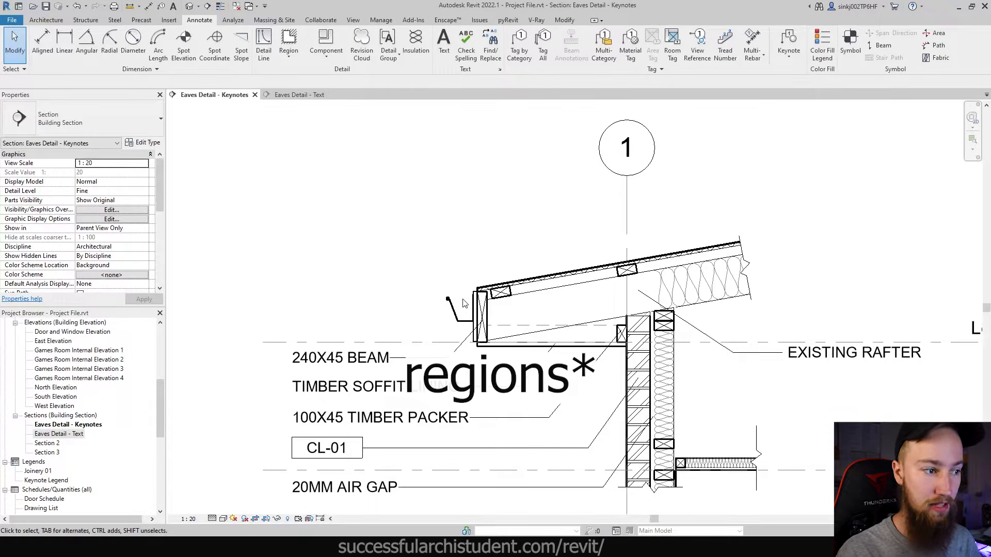
pyautogui.click(480, 316)
pyautogui.scroll(2, 483, 319)
pyautogui.scroll(3, 485, 324)
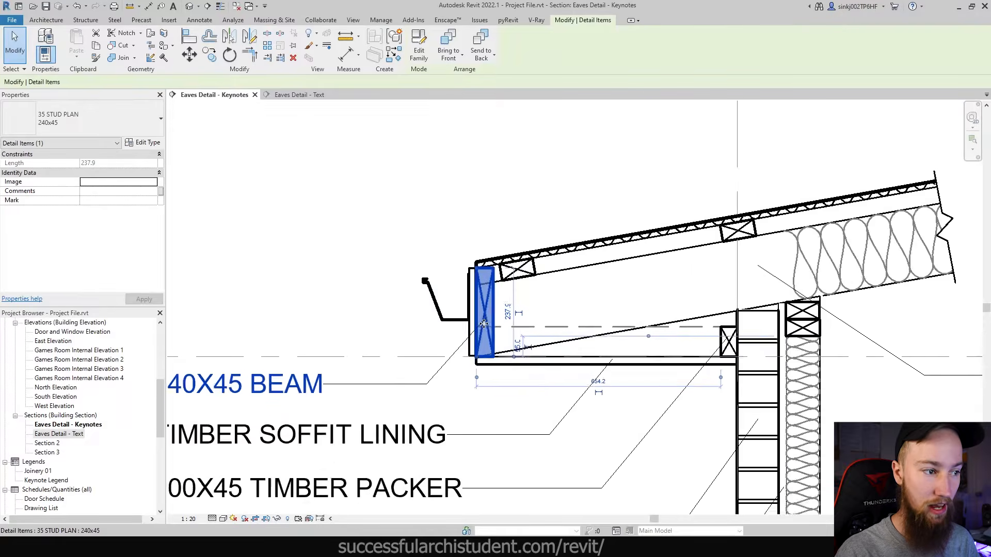
pyautogui.scroll(-5, 488, 306)
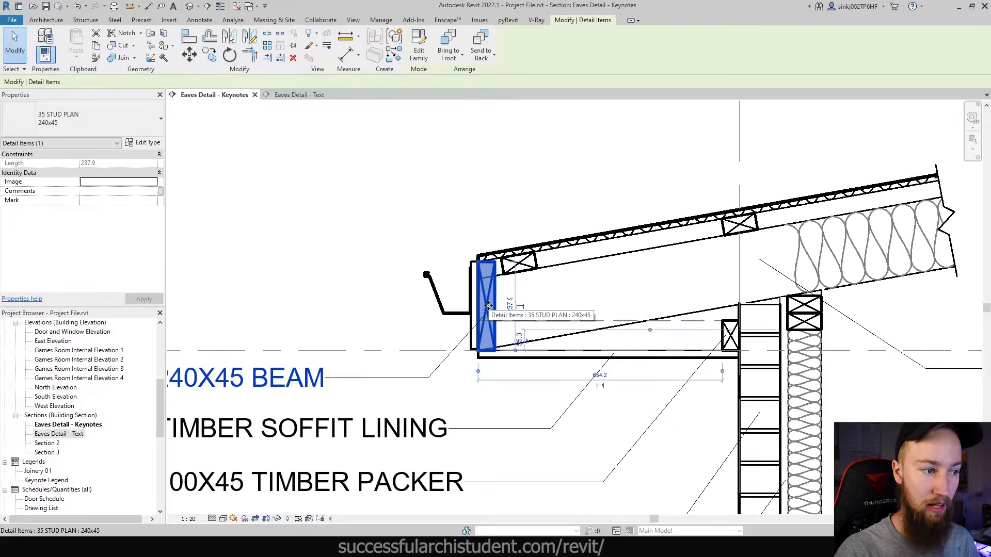
pyautogui.press('Escape')
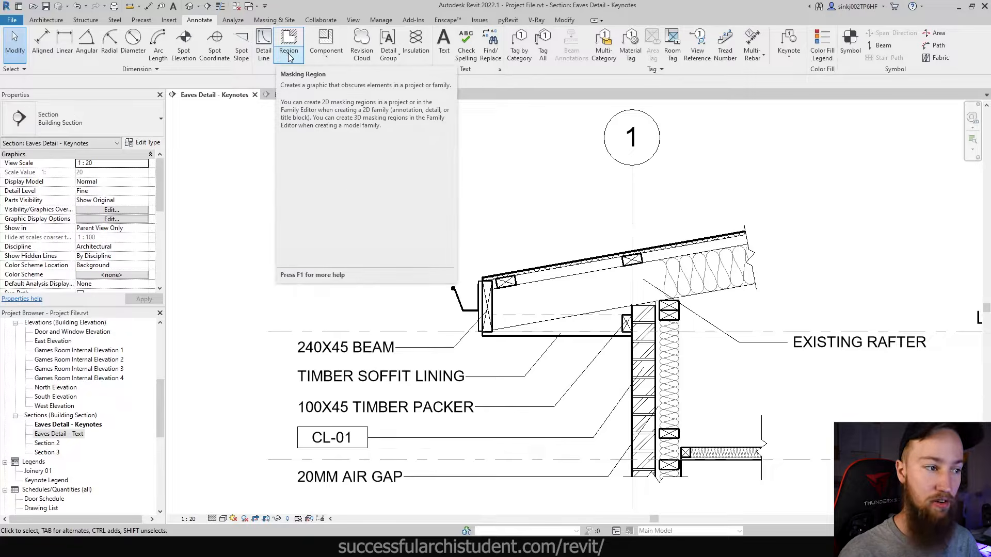
pyautogui.click(487, 298)
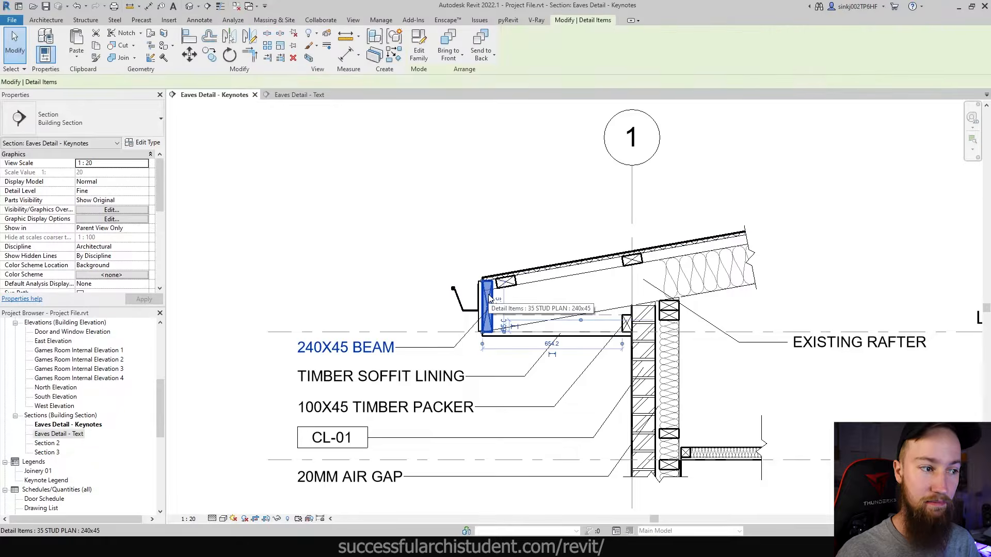
pyautogui.press('Escape')
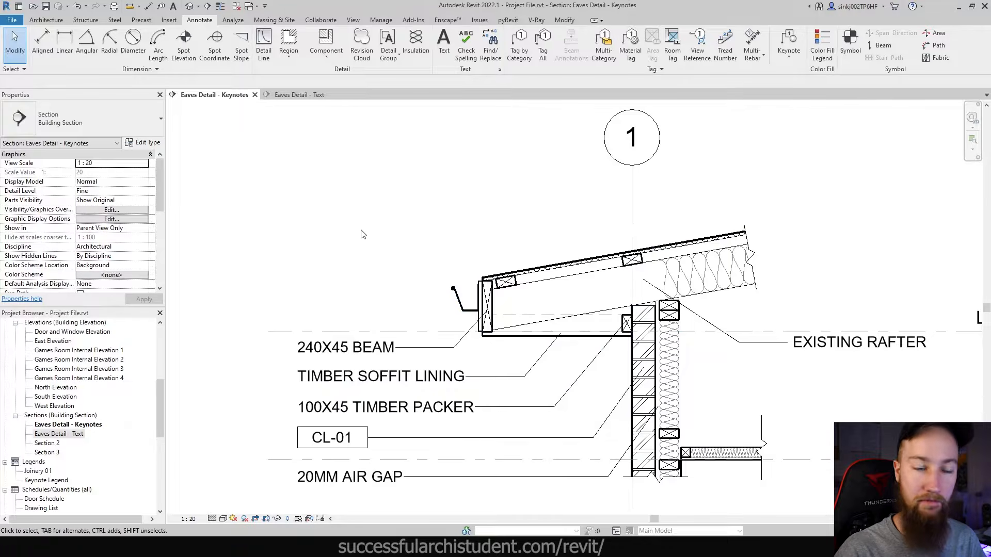
pyautogui.scroll(-1, 362, 234)
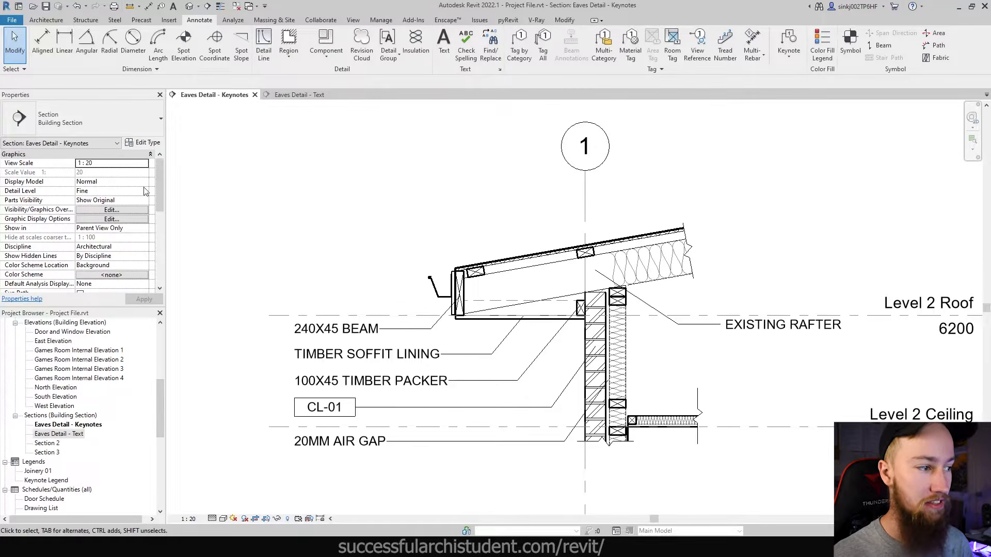
pyautogui.scroll(4, 157, 385)
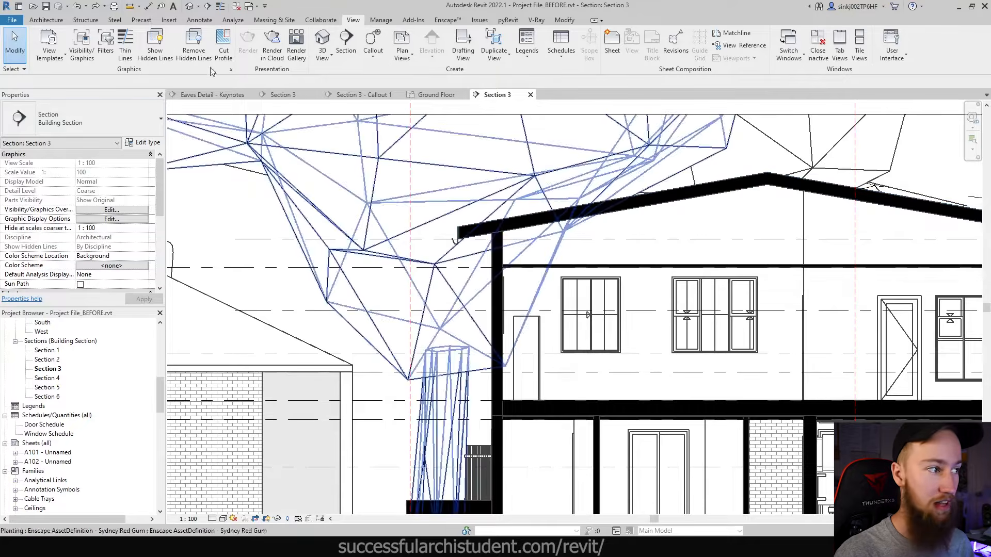
# - Close the Section 3 - Callout 1 tab and zoom in on the house's left roof eave
pyautogui.click(203, 95)
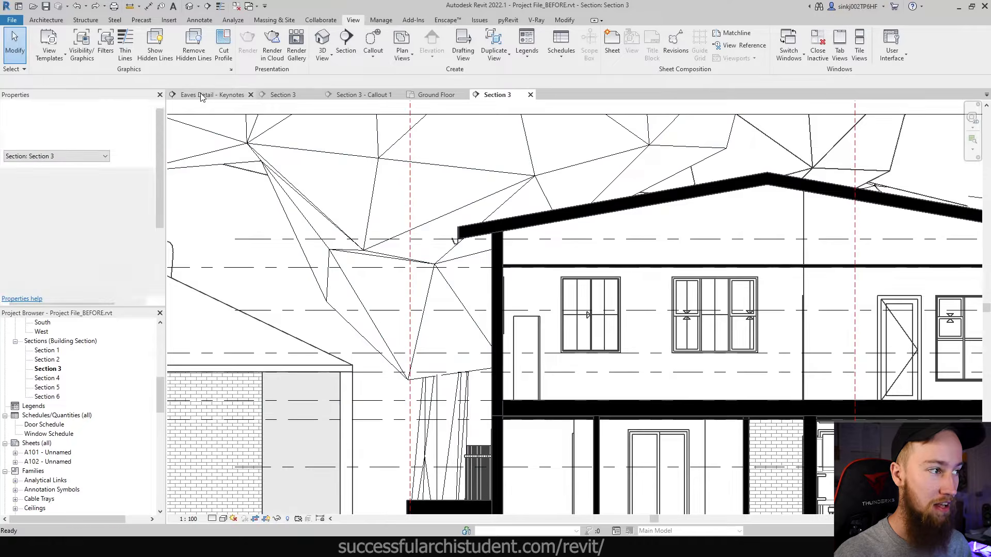
pyautogui.doubleClick(50, 370)
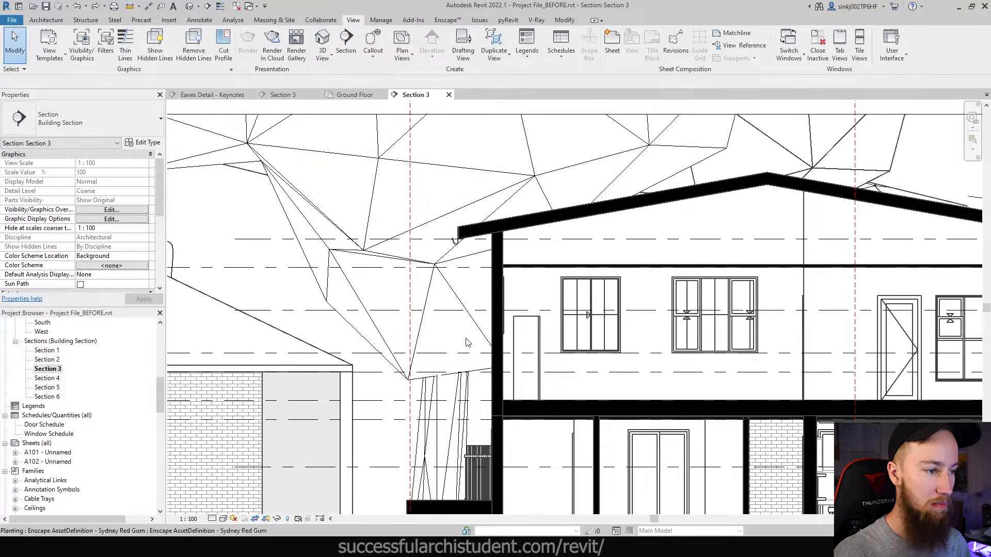
pyautogui.scroll(-8, 466, 343)
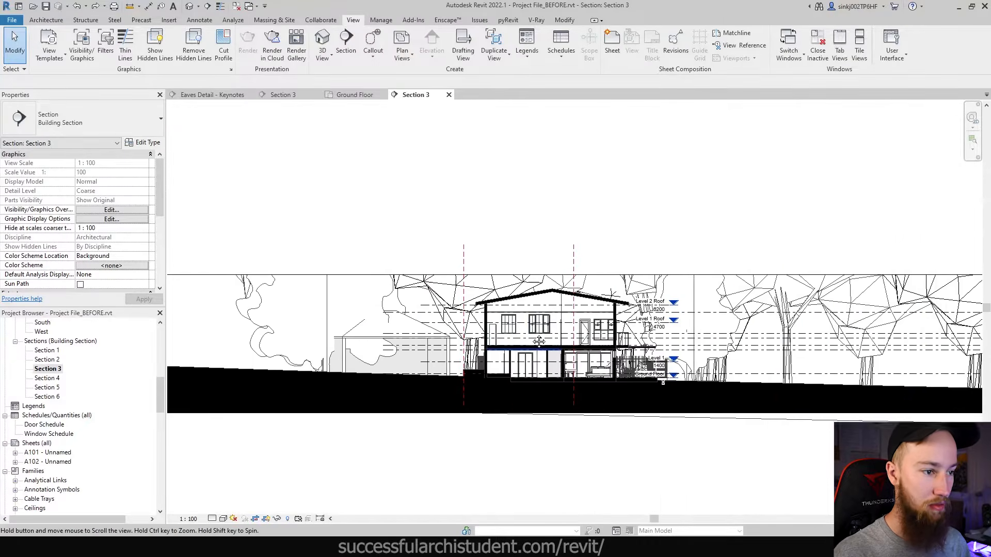
pyautogui.scroll(-2, 496, 346)
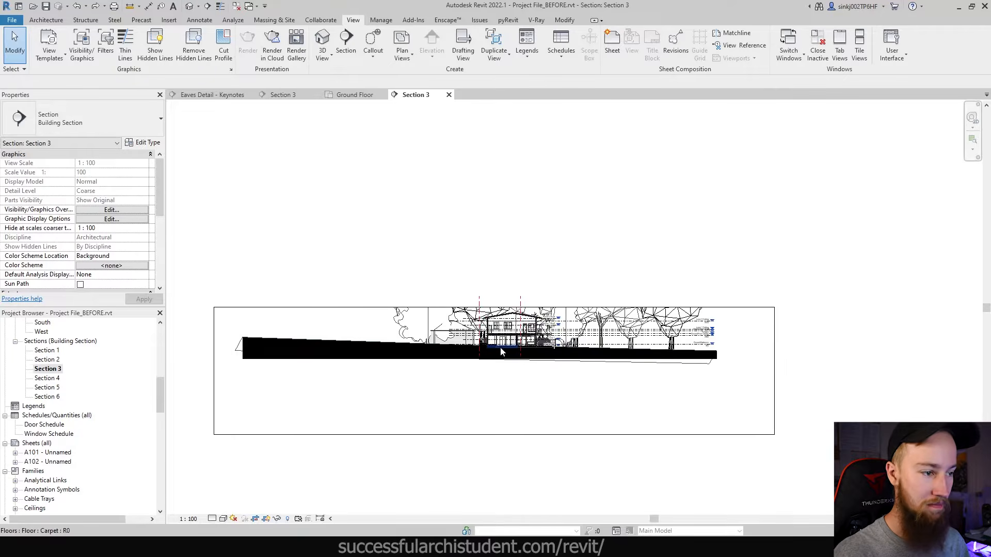
pyautogui.scroll(4, 502, 345)
pyautogui.scroll(6, 498, 325)
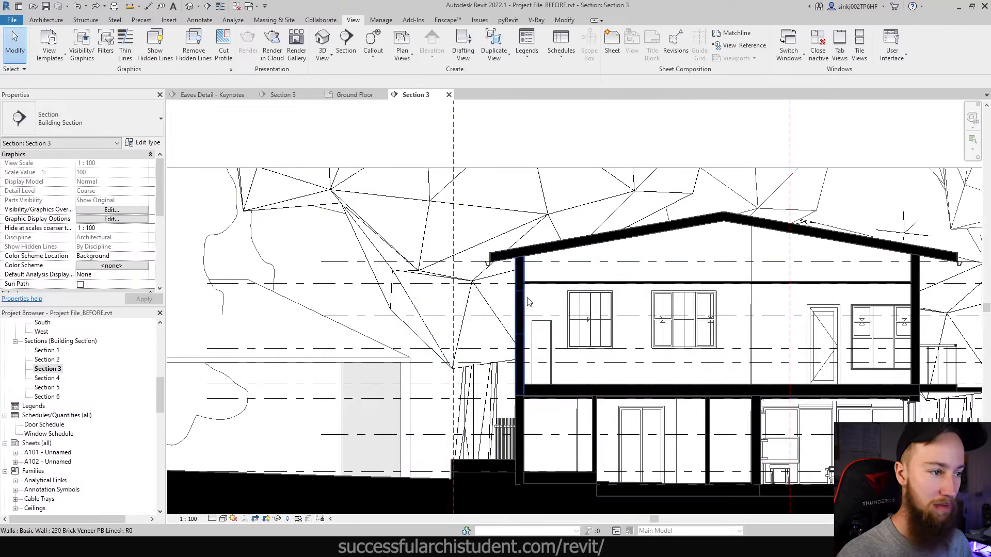
pyautogui.scroll(2, 447, 259)
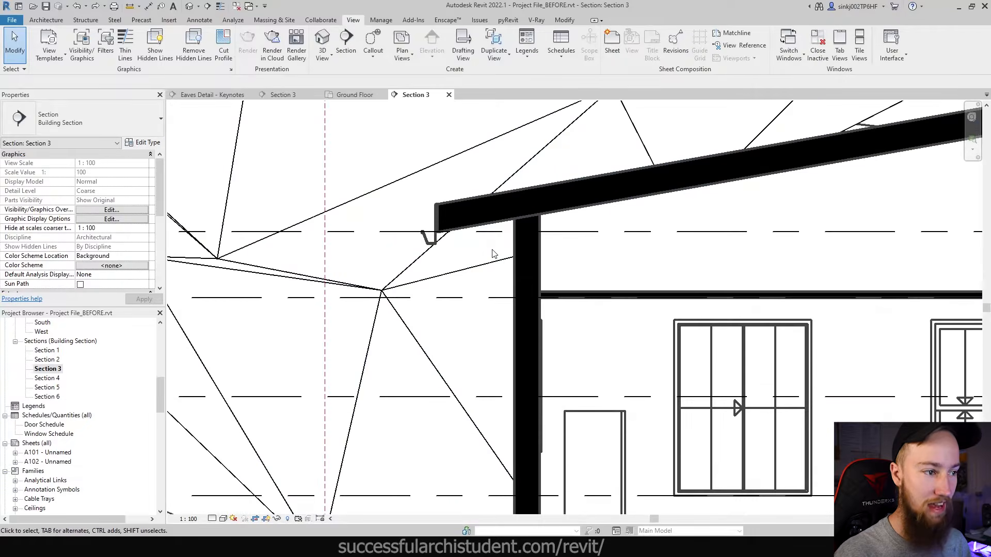
pyautogui.scroll(-2, 464, 258)
pyautogui.scroll(1, 518, 256)
pyautogui.moveTo(518, 257); pyautogui.dragTo(533, 307, button='middle')
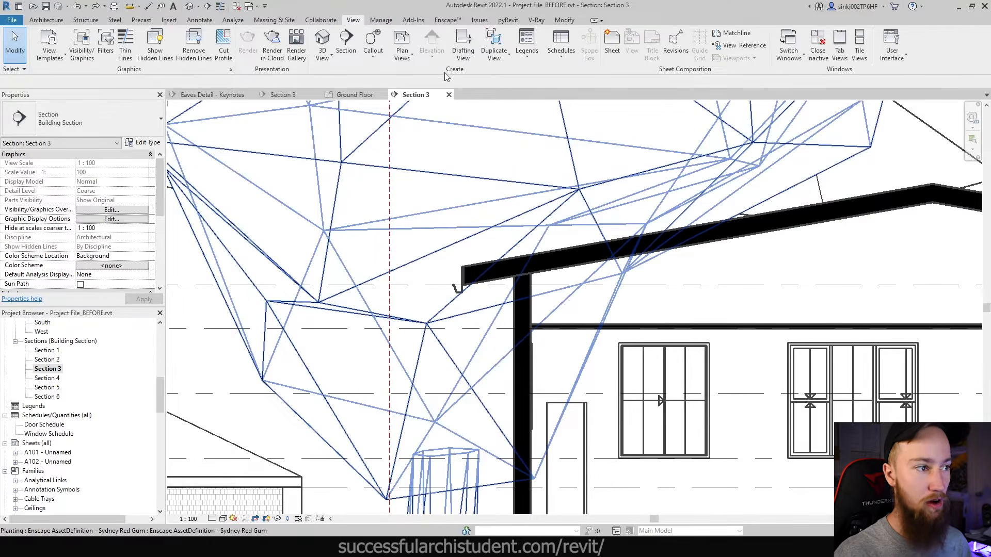
# - Draw a rectangular callout around the left roof eave in Section 3
pyautogui.click(371, 60)
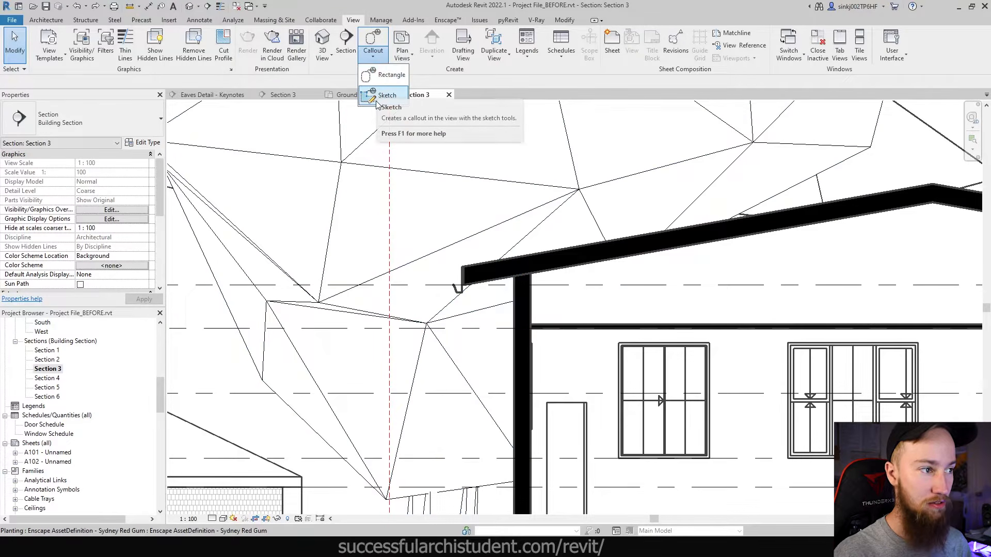
pyautogui.click(388, 74)
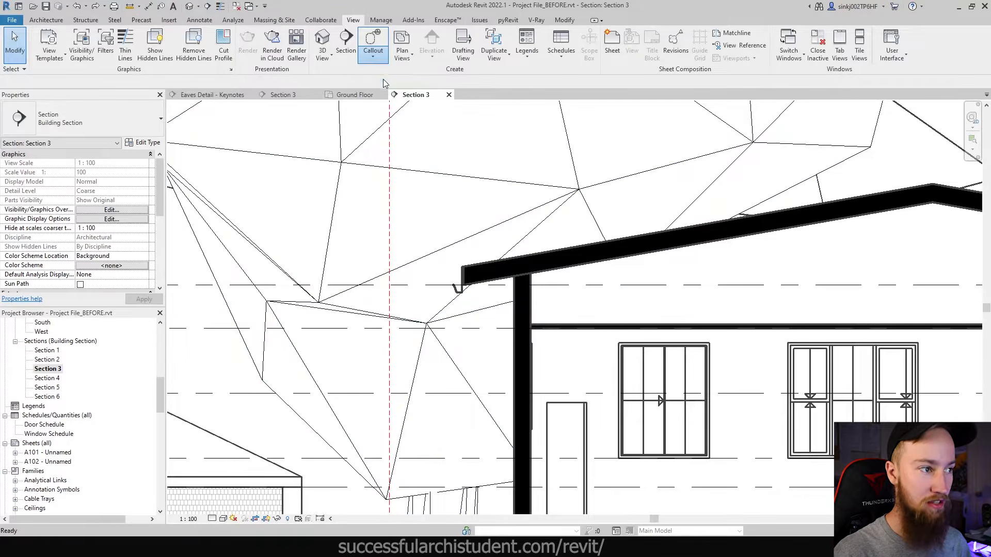
pyautogui.click(427, 218)
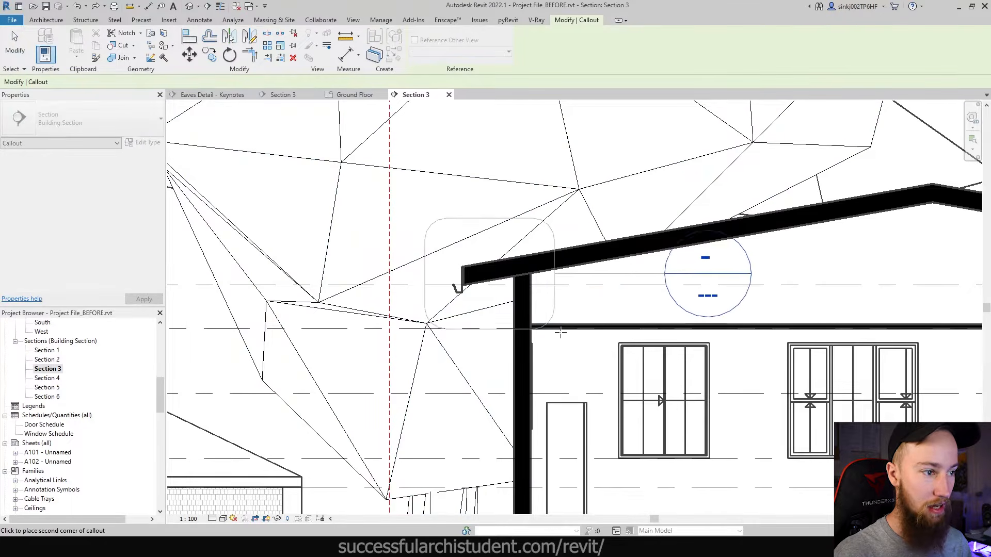
pyautogui.click(601, 366)
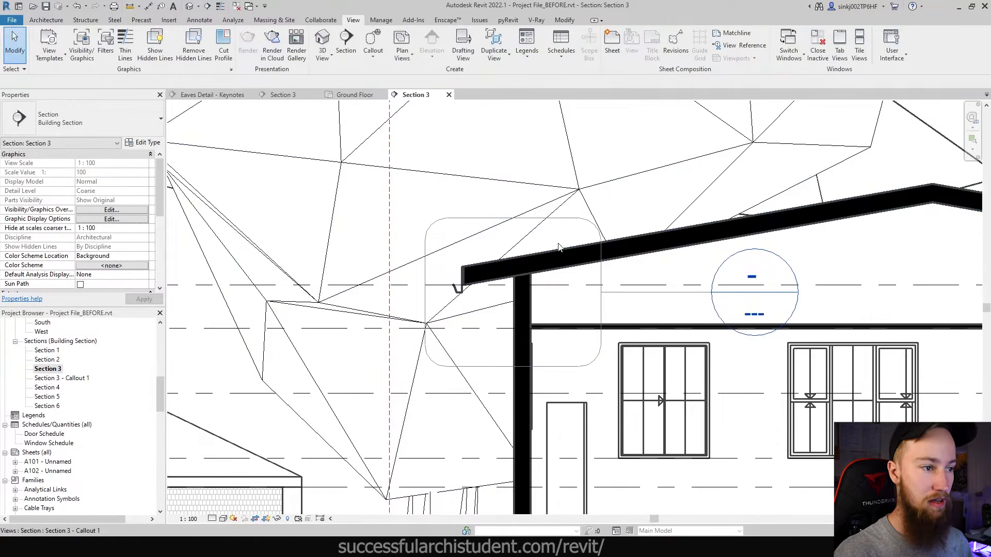
# - Open the new Section 3 - Callout 1 view from the callout head
pyautogui.click(573, 218)
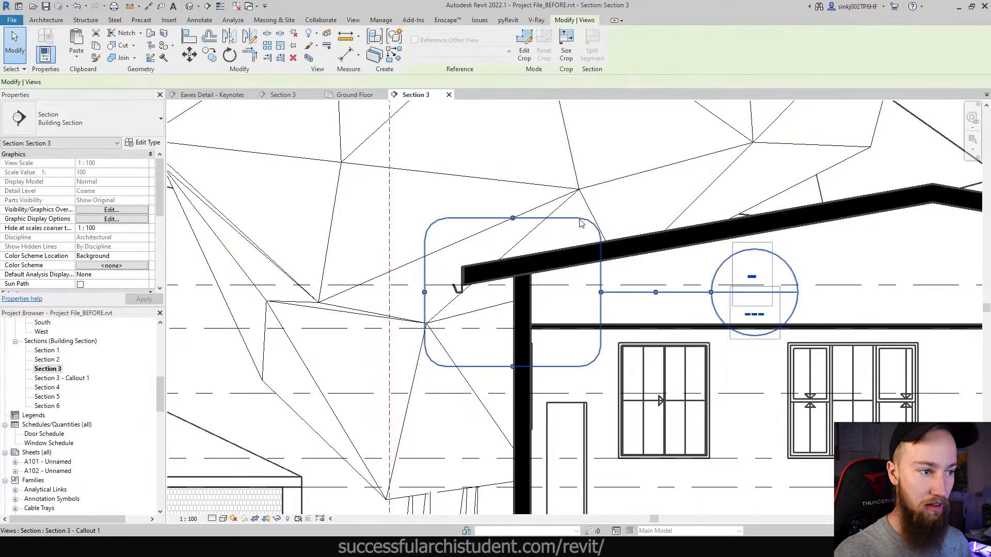
pyautogui.rightClick(573, 217)
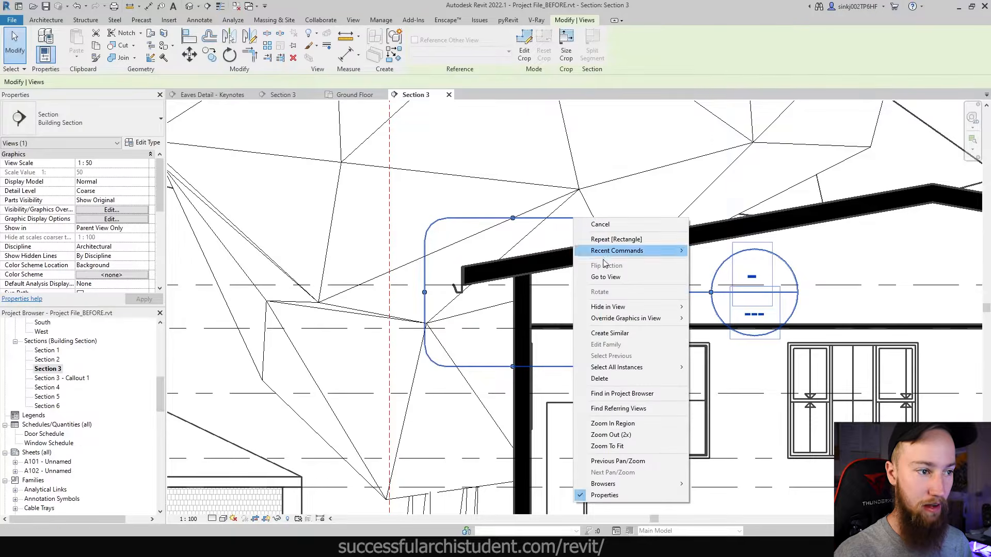
pyautogui.click(617, 169)
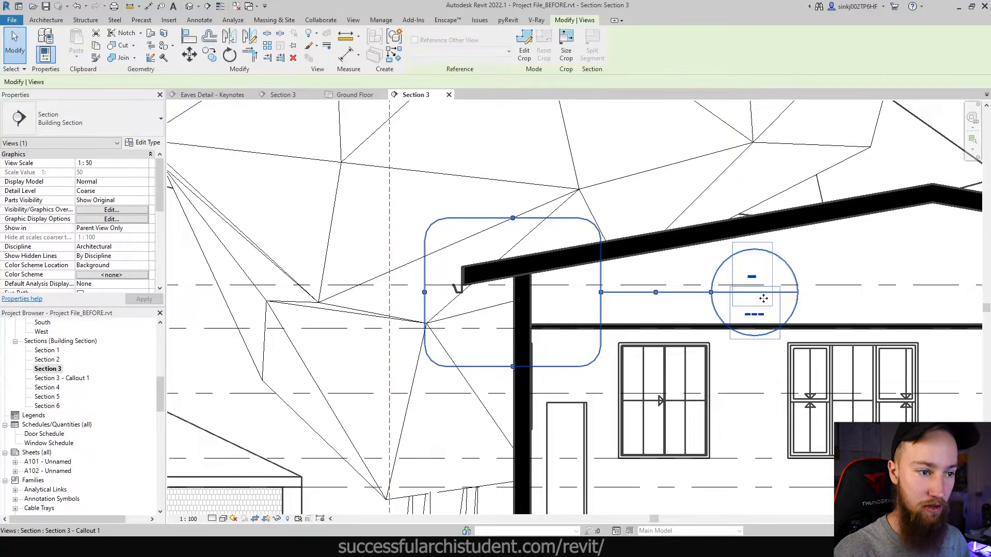
pyautogui.doubleClick(756, 315)
pyautogui.click(413, 38)
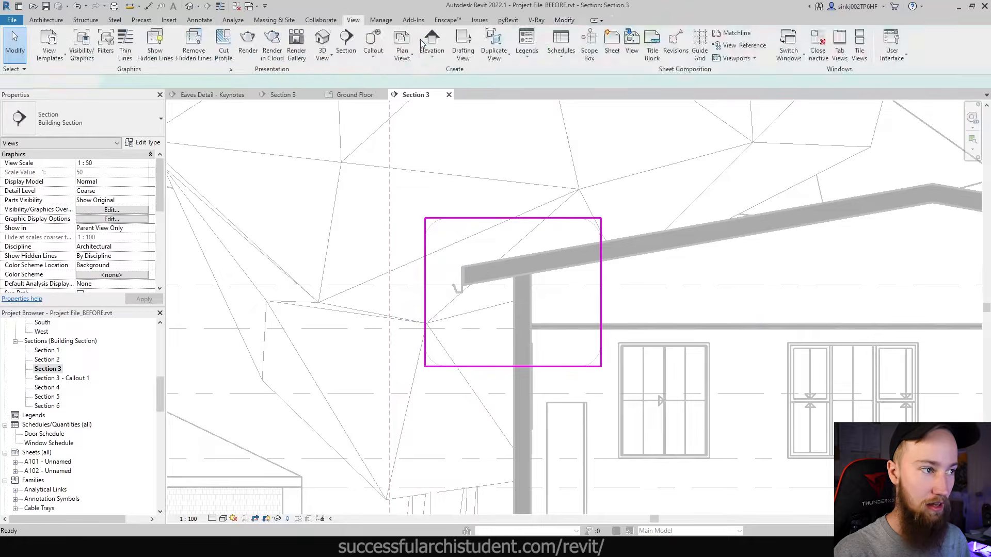
pyautogui.doubleClick(755, 320)
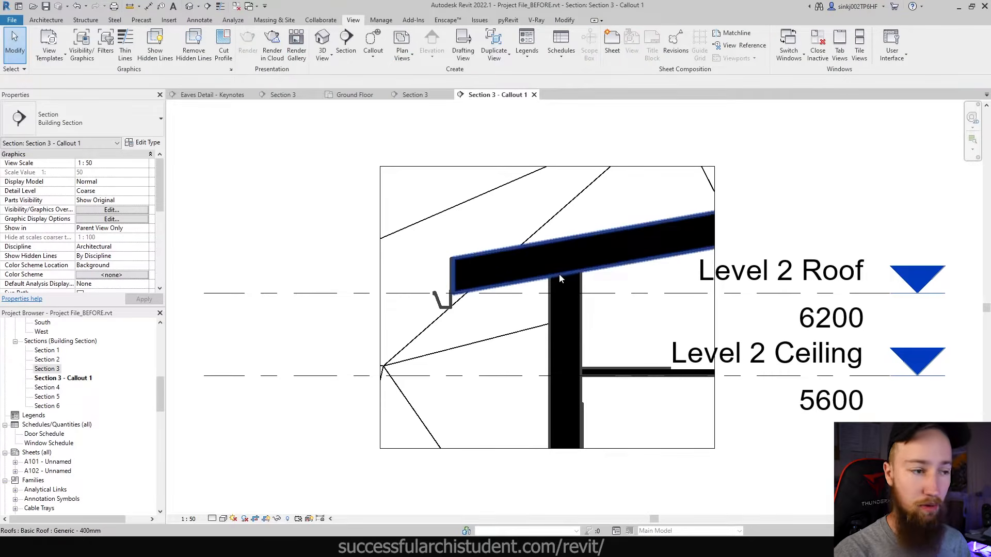
# - Set the callout view's Phase to Existing
pyautogui.scroll(-3, 144, 243)
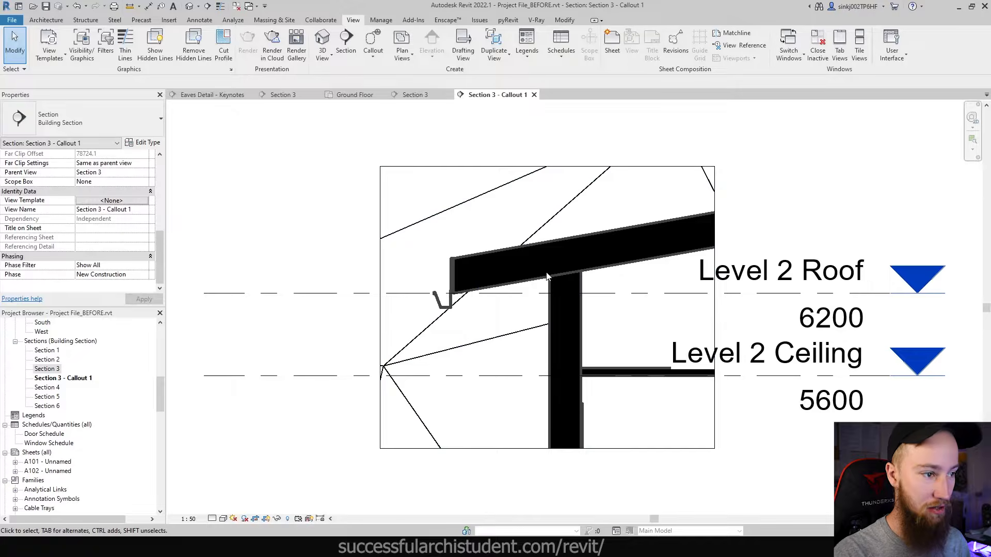
pyautogui.click(640, 261)
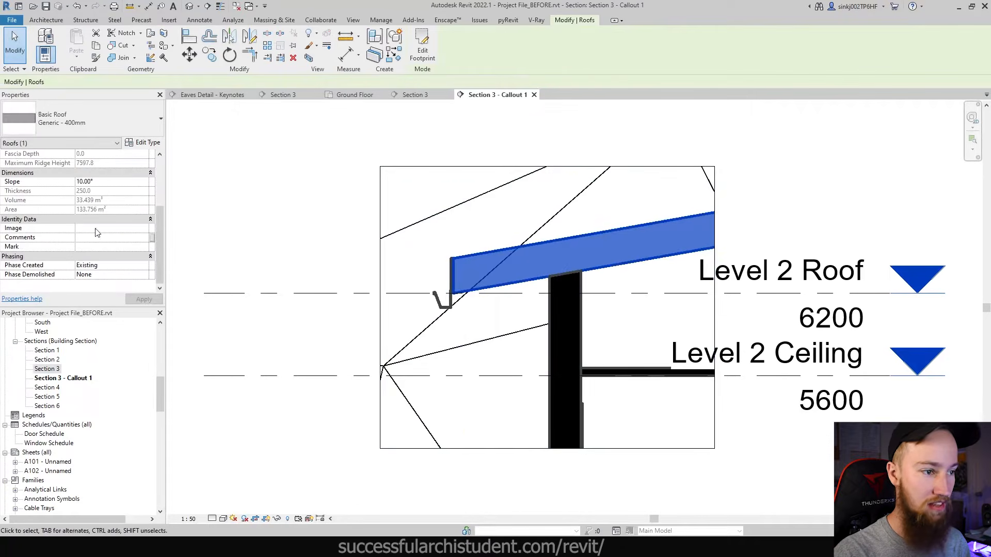
pyautogui.click(332, 265)
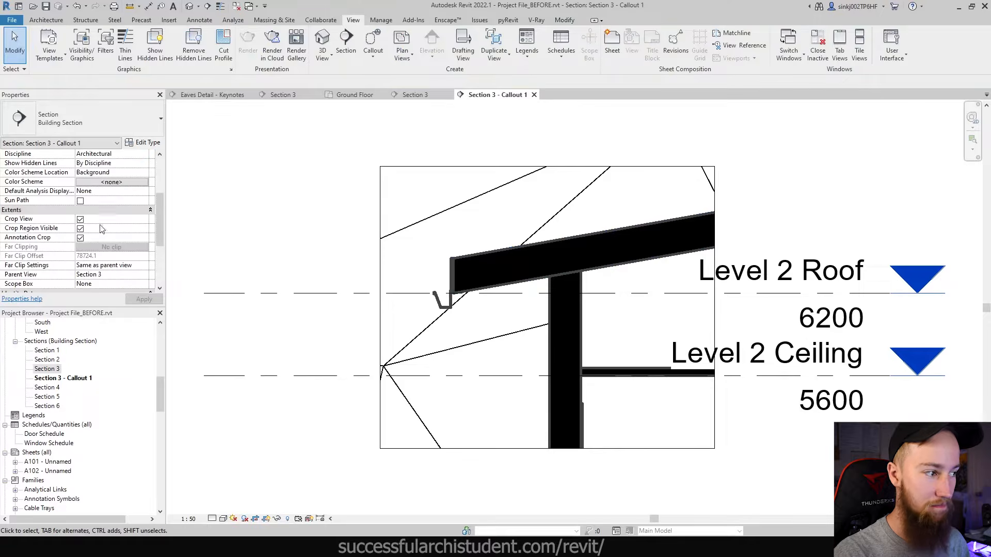
pyautogui.scroll(-5, 100, 227)
pyautogui.click(152, 277)
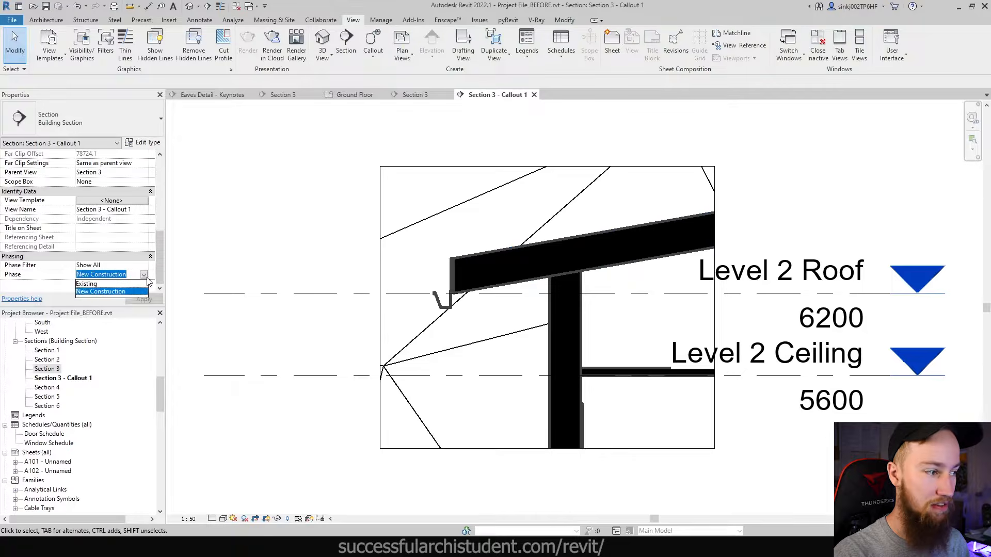
pyautogui.click(85, 285)
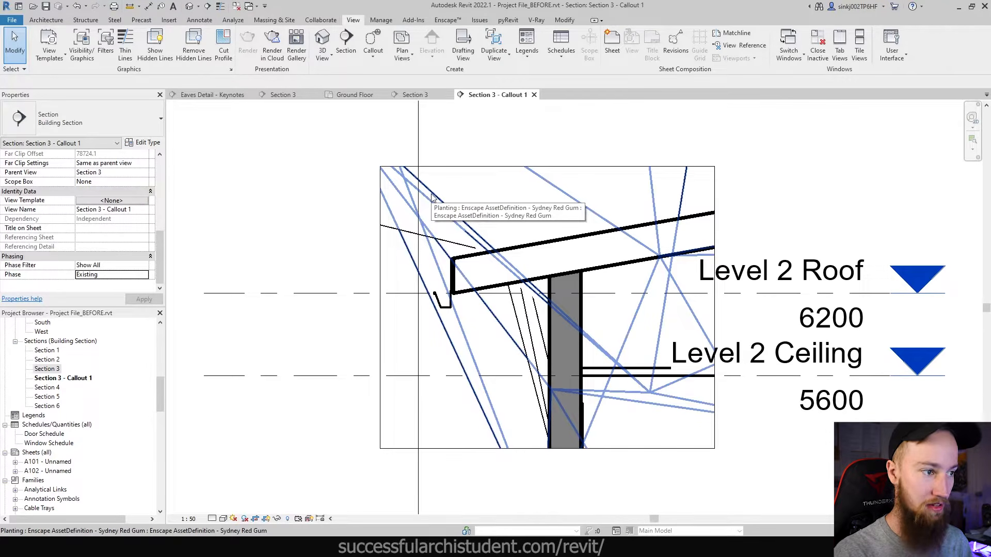
# - Hide the Planting category in this view's Visibility/Graphics overrides
pyautogui.press('v')
pyautogui.press('v')
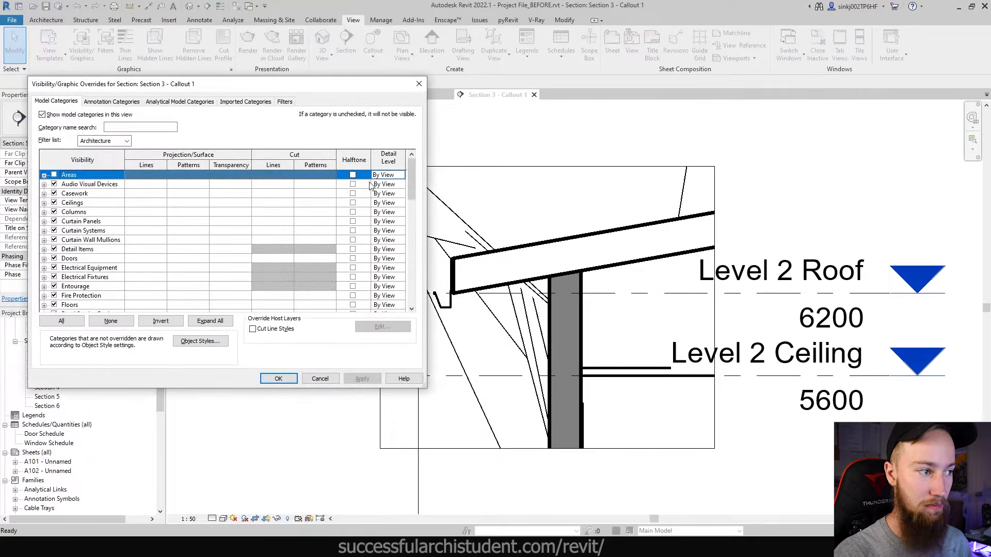
pyautogui.click(75, 214)
pyautogui.press('p')
pyautogui.press('l')
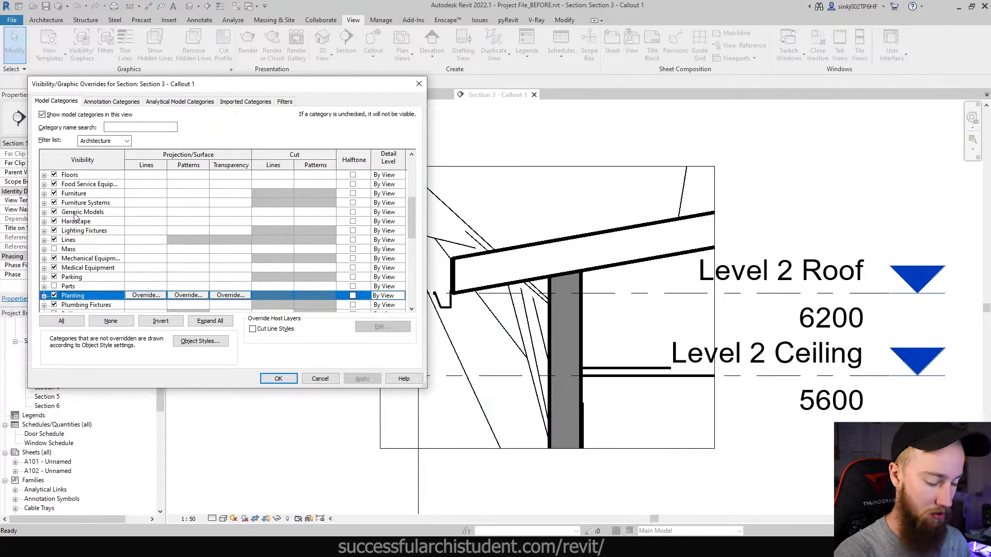
pyautogui.click(54, 296)
pyautogui.click(278, 379)
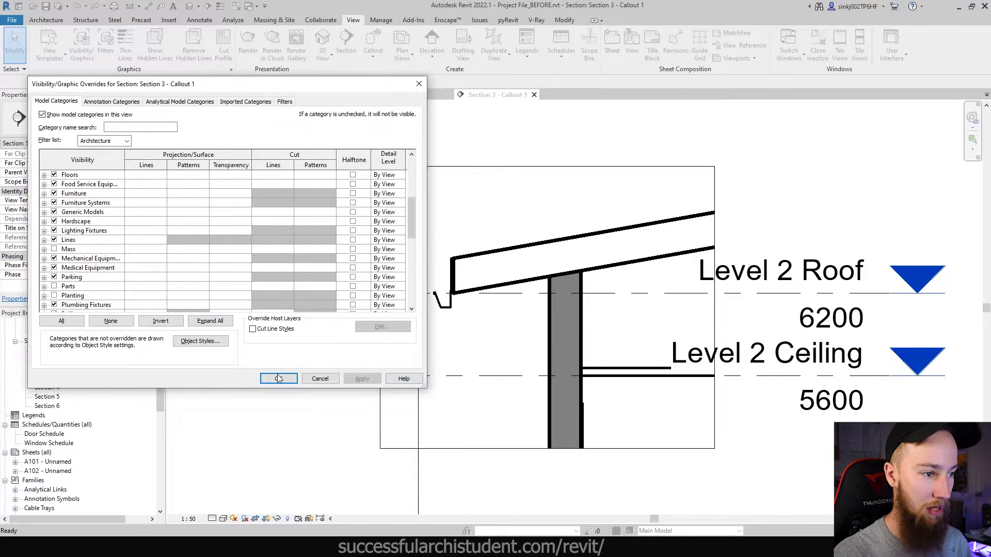
pyautogui.click(419, 203)
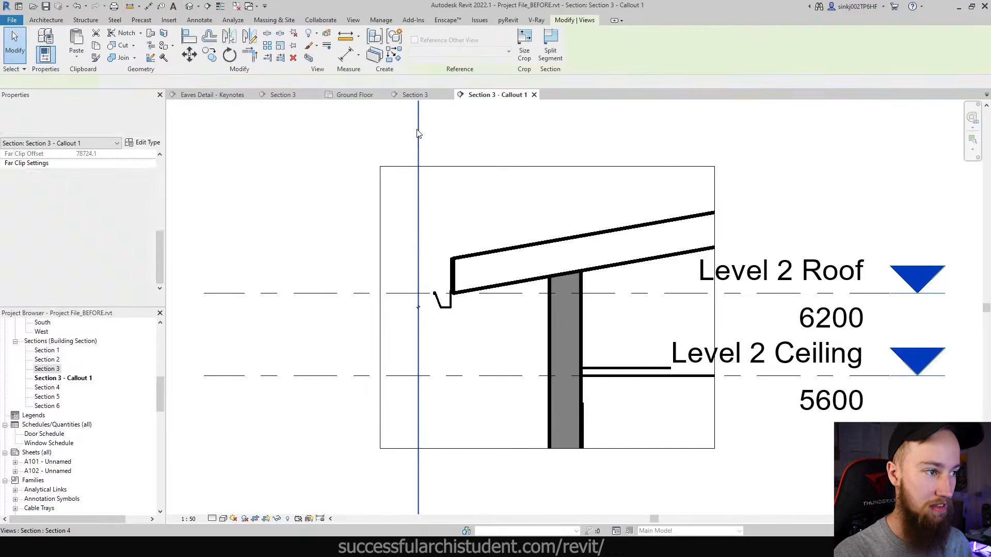
pyautogui.scroll(-3, 423, 210)
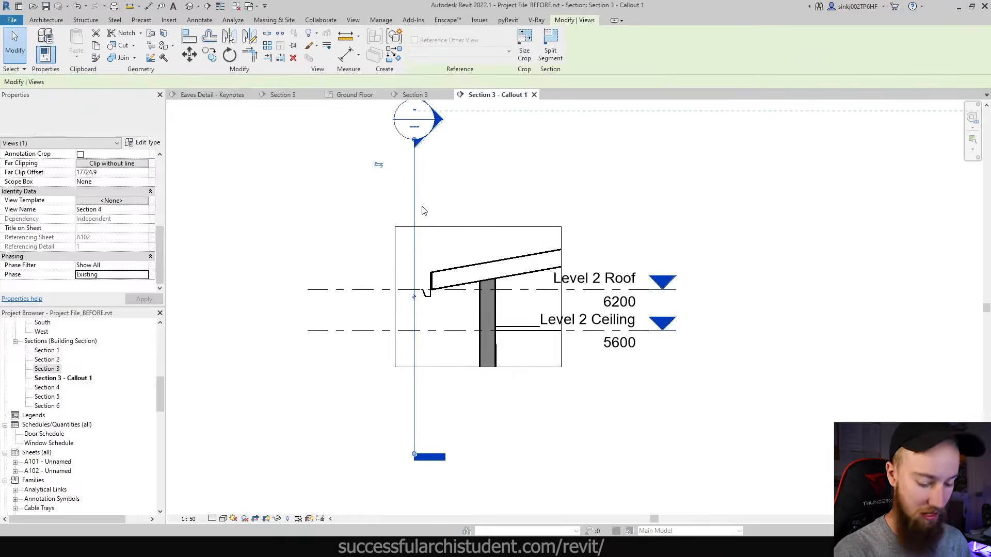
# - Delete the Section 4 section line and its view
pyautogui.press('Delete')
pyautogui.click(531, 311)
pyautogui.scroll(3, 459, 289)
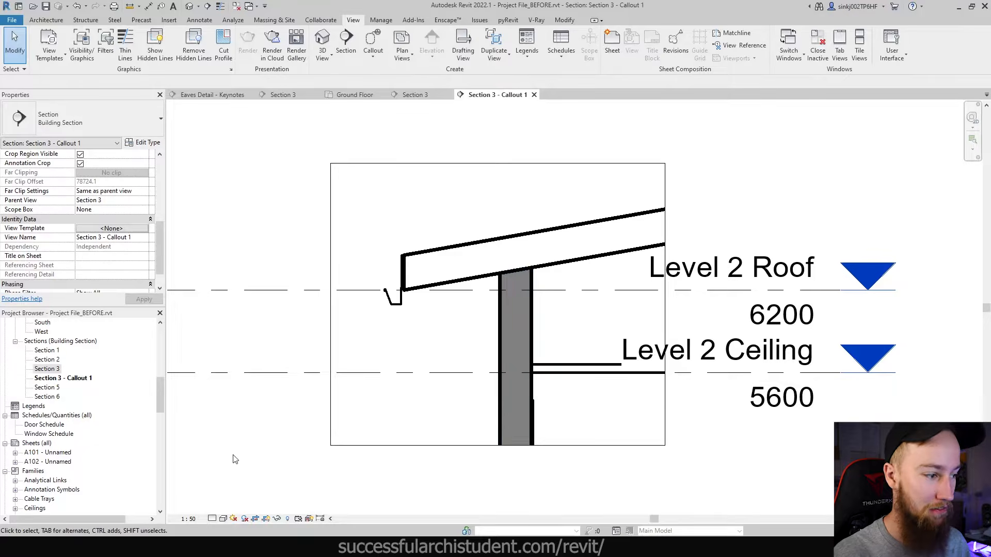
# - Set the callout view to 1:20 scale with Fine detail level
pyautogui.click(193, 519)
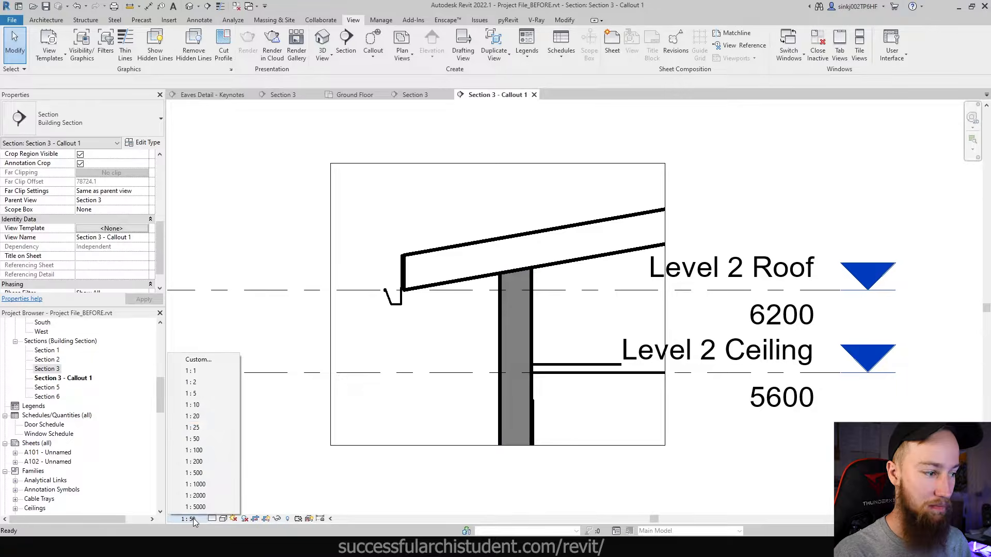
pyautogui.click(192, 416)
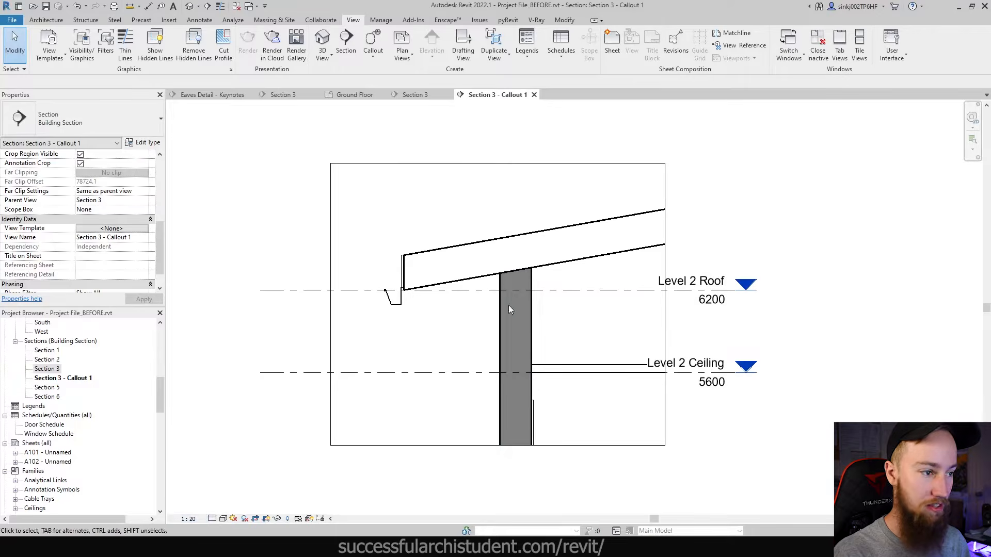
pyautogui.click(212, 519)
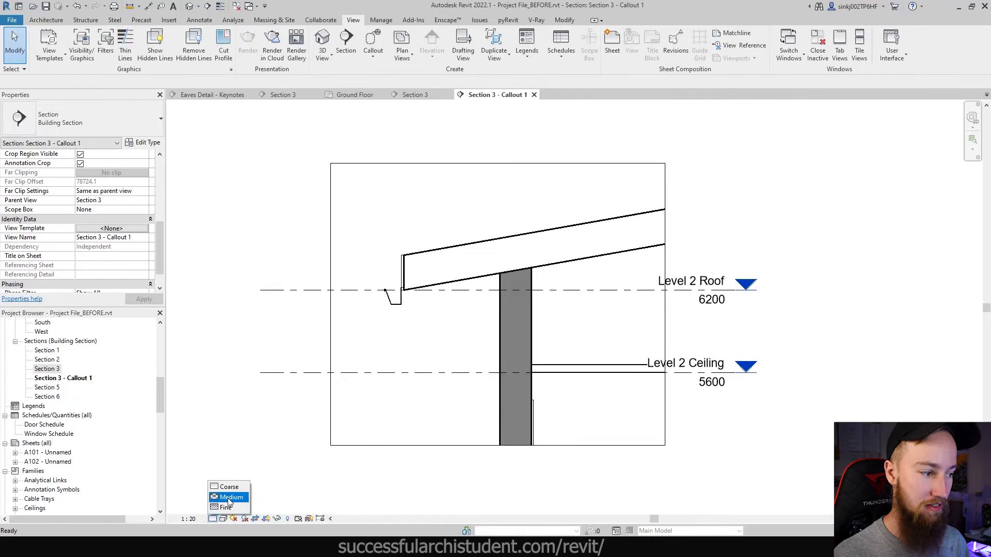
pyautogui.click(230, 498)
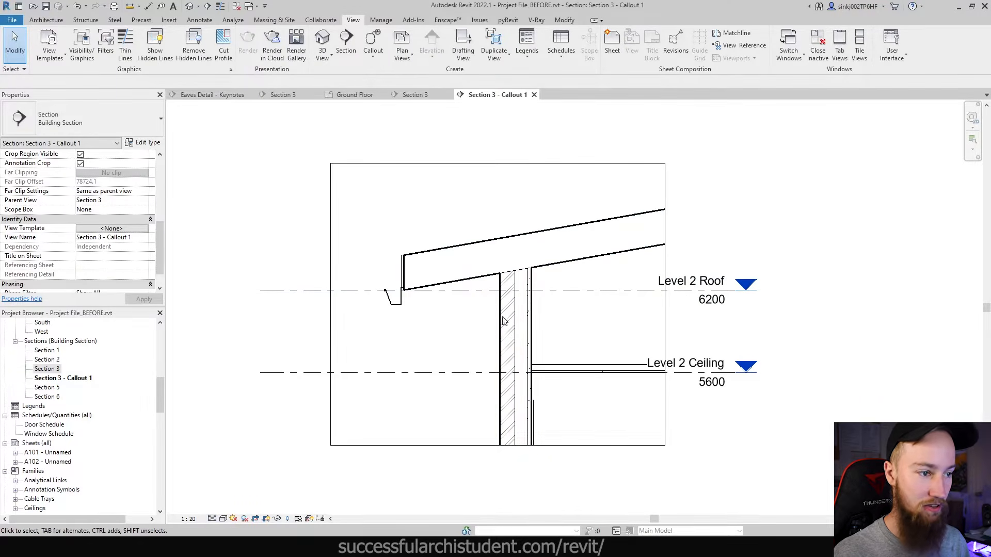
pyautogui.click(212, 519)
pyautogui.click(222, 508)
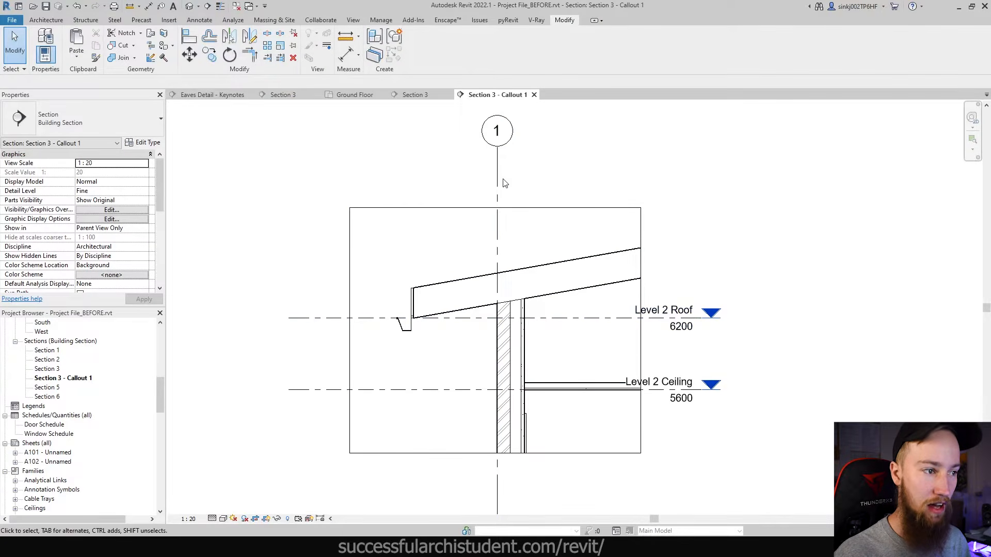
# - Change the grid type's end segment colour to mid grey
pyautogui.scroll(2, 484, 405)
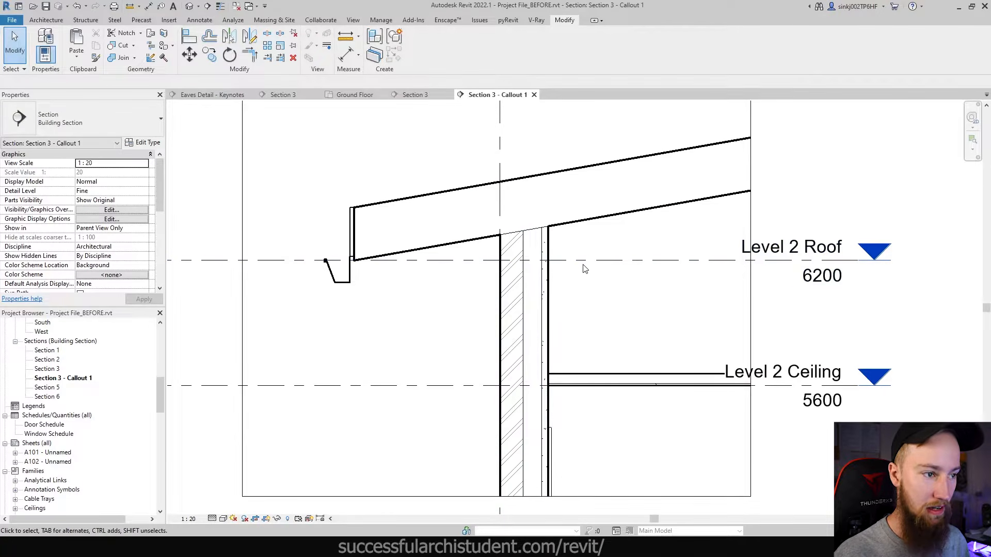
pyautogui.scroll(-1, 733, 289)
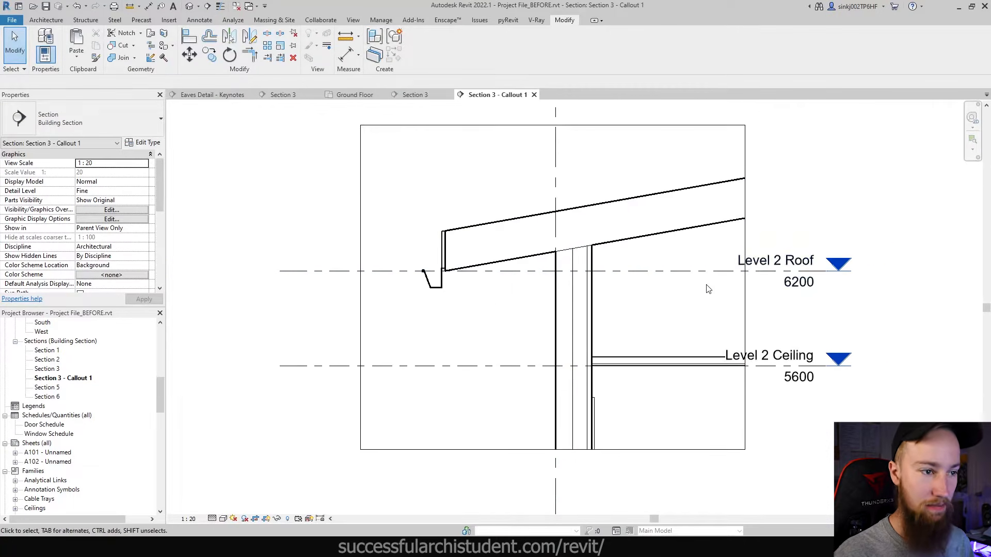
pyautogui.moveTo(706, 279); pyautogui.dragTo(692, 451, button='middle')
pyautogui.click(535, 257)
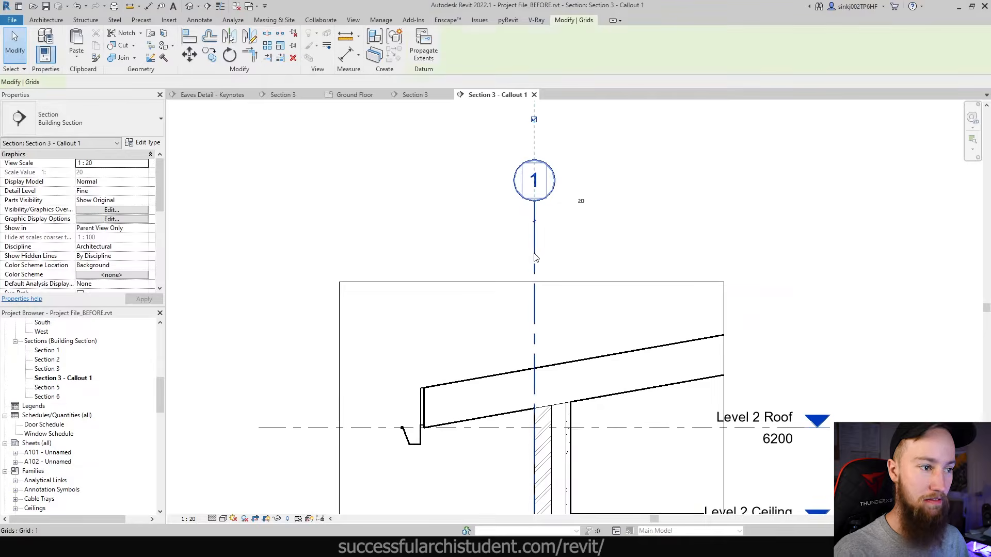
pyautogui.click(482, 248)
pyautogui.scroll(-2, 514, 281)
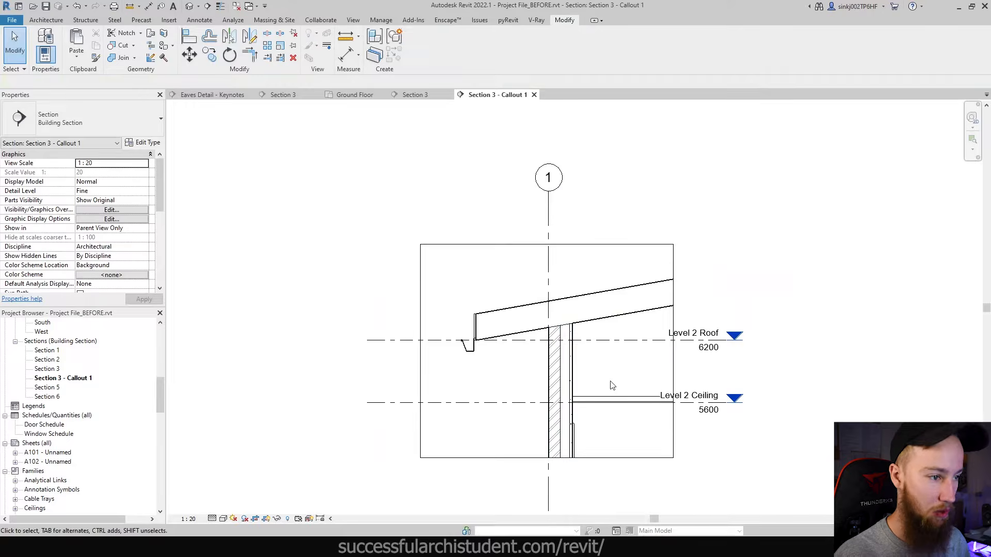
pyautogui.click(547, 213)
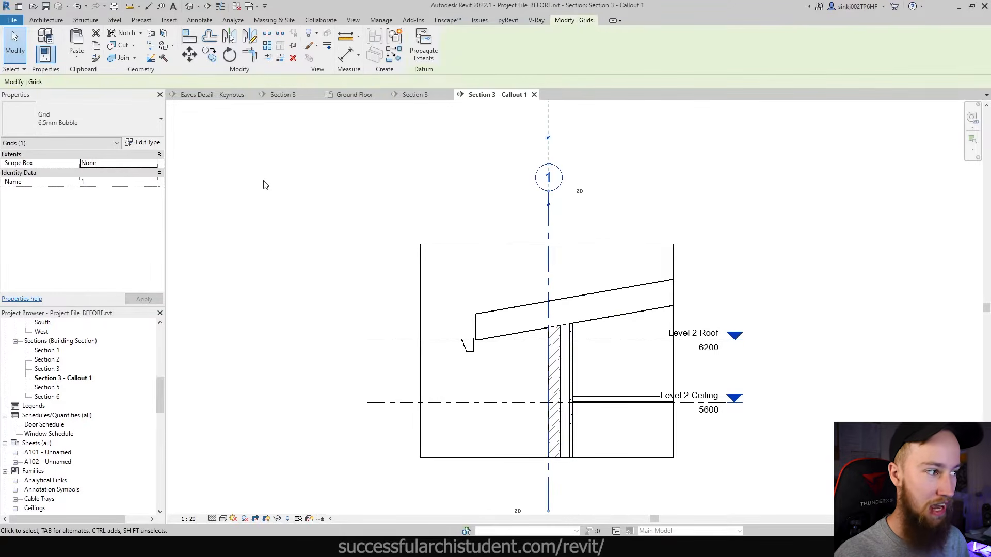
pyautogui.click(144, 142)
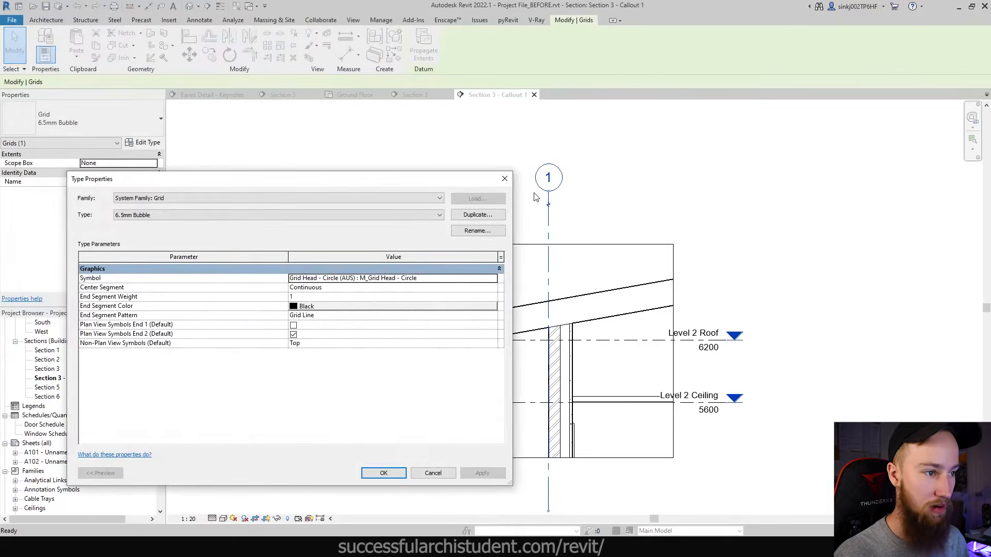
pyautogui.click(319, 307)
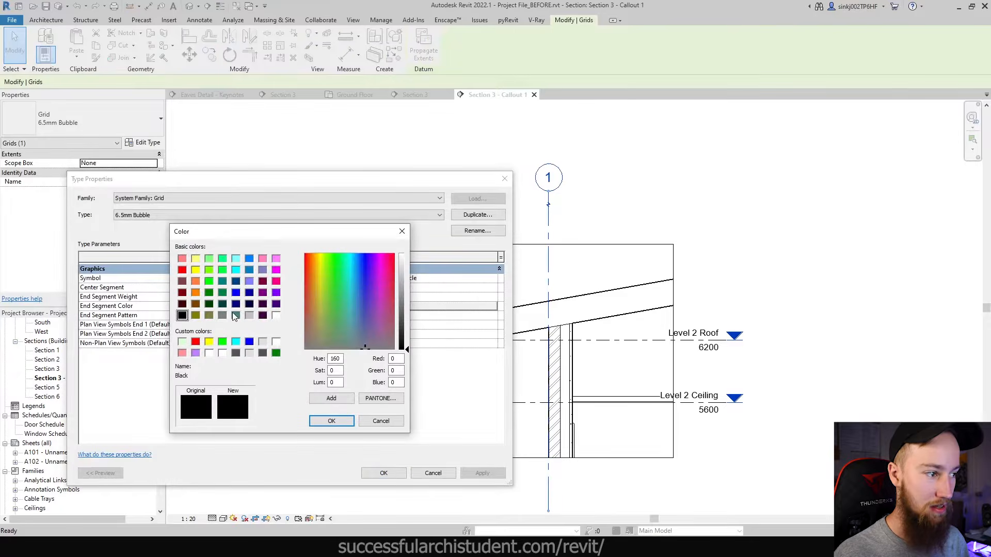
pyautogui.click(222, 315)
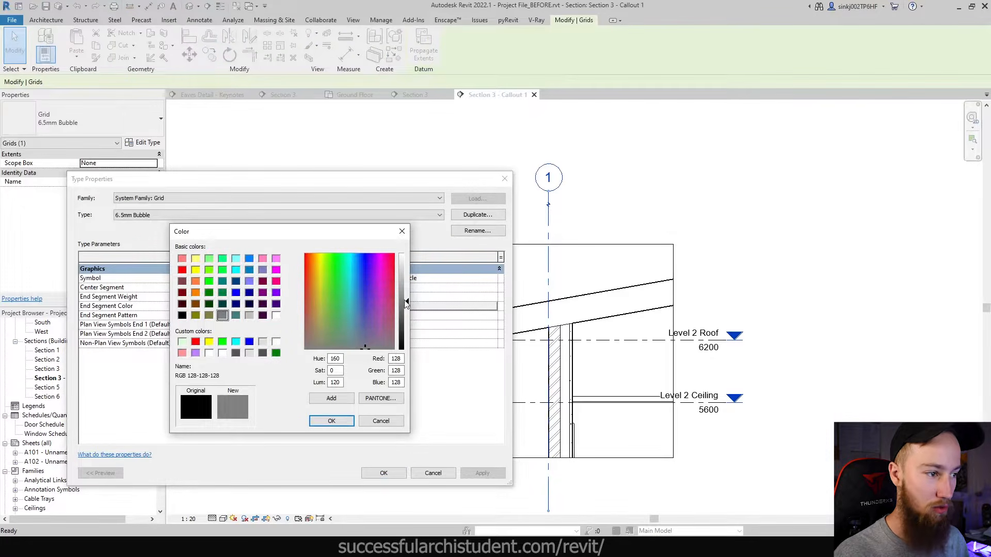
pyautogui.click(331, 420)
pyautogui.click(482, 473)
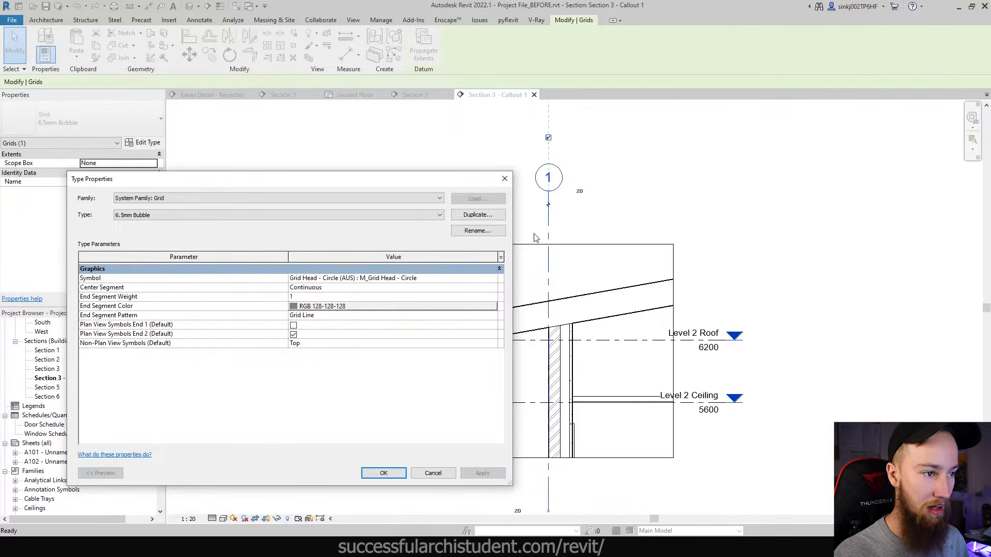
pyautogui.click(383, 473)
pyautogui.press('Escape')
pyautogui.scroll(2, 554, 257)
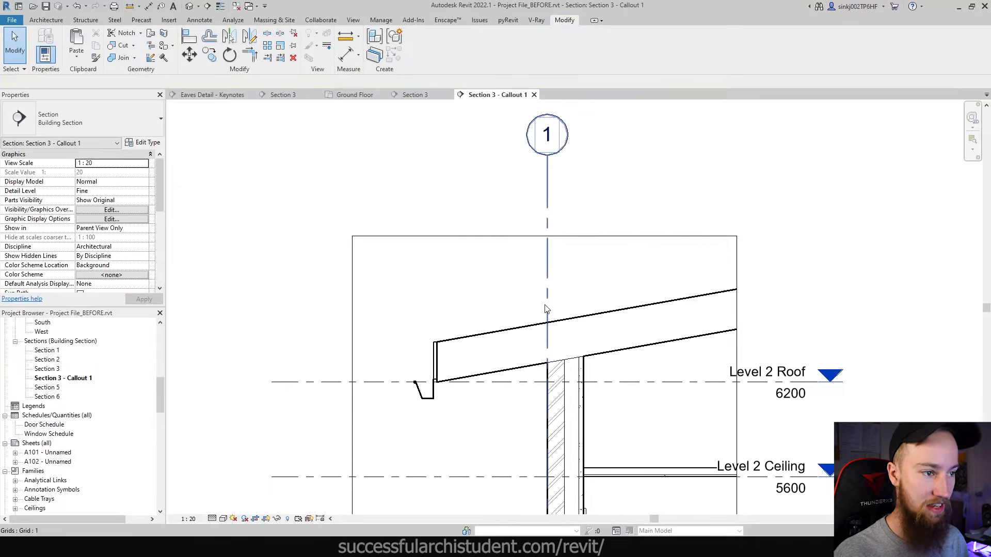
pyautogui.moveTo(558, 408); pyautogui.dragTo(548, 330, button='middle')
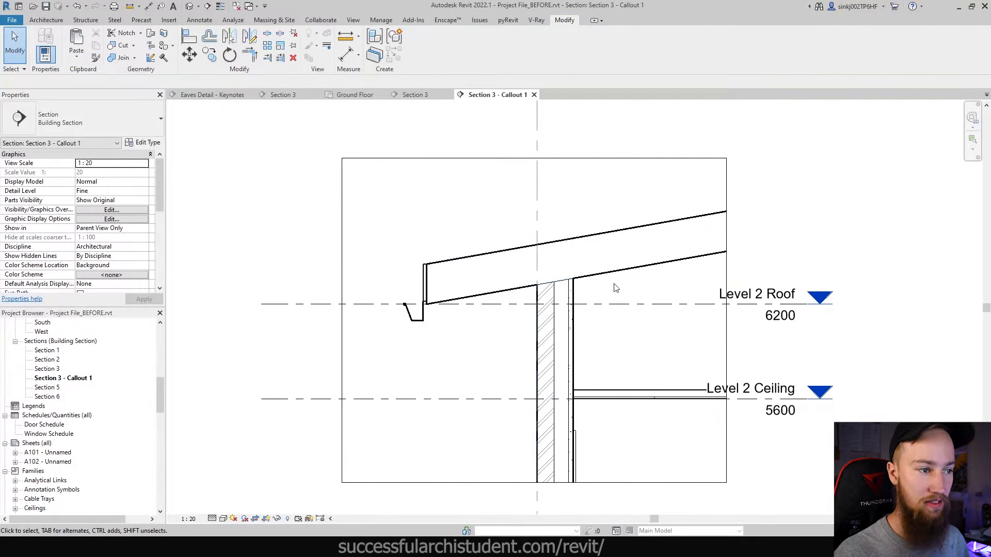
# - Set the 8mm Head level type's line colour to grey RGB 128-128-128
pyautogui.click(690, 306)
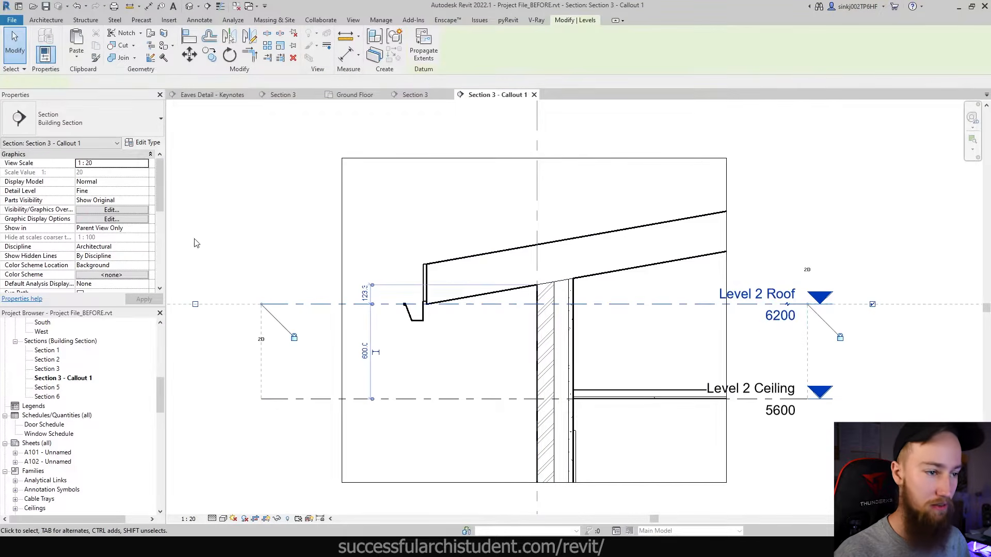
pyautogui.click(147, 143)
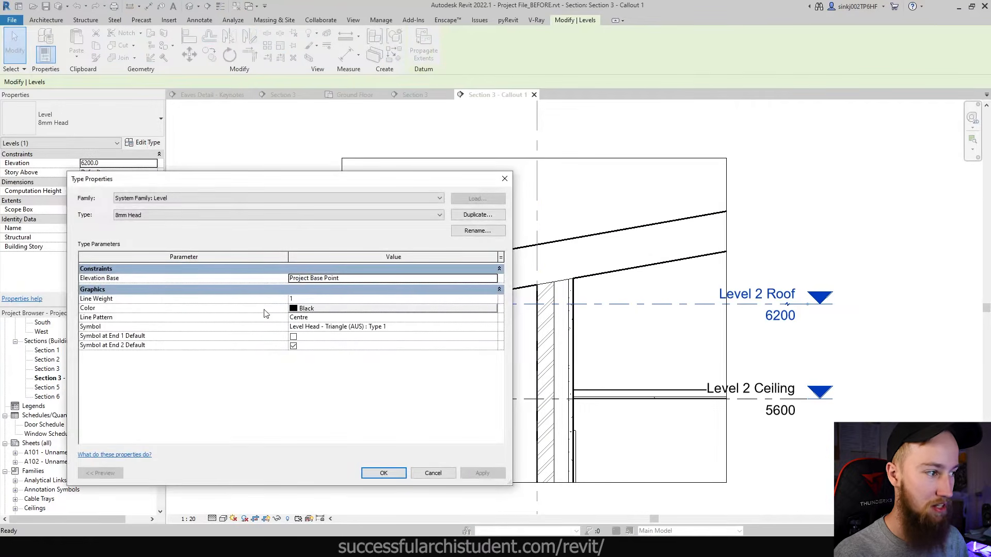
pyautogui.click(339, 309)
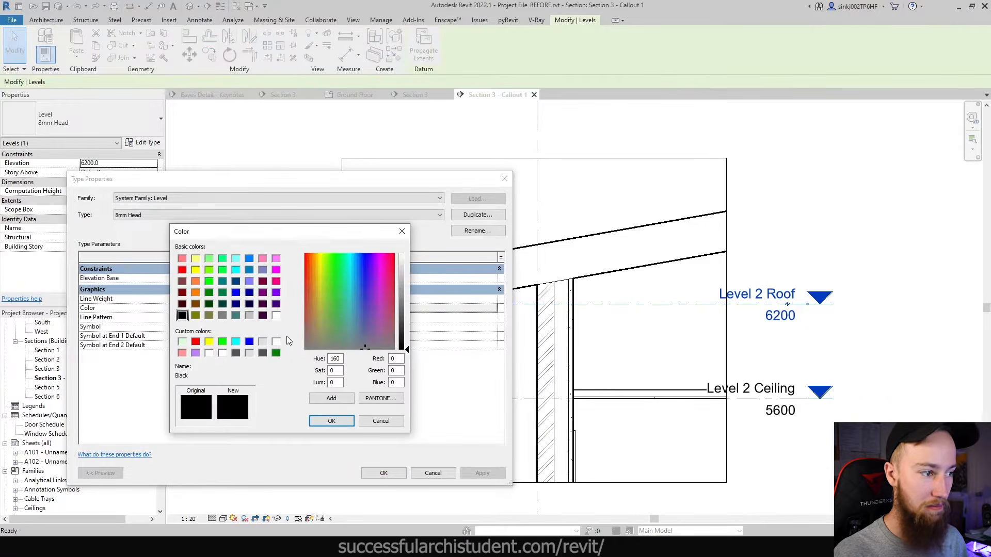
pyautogui.click(222, 315)
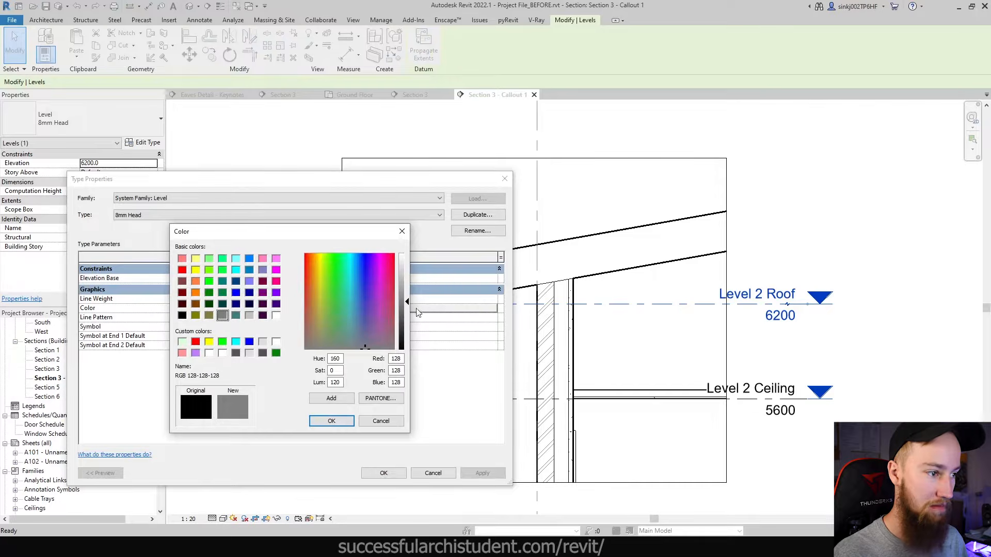
pyautogui.click(332, 420)
pyautogui.click(383, 473)
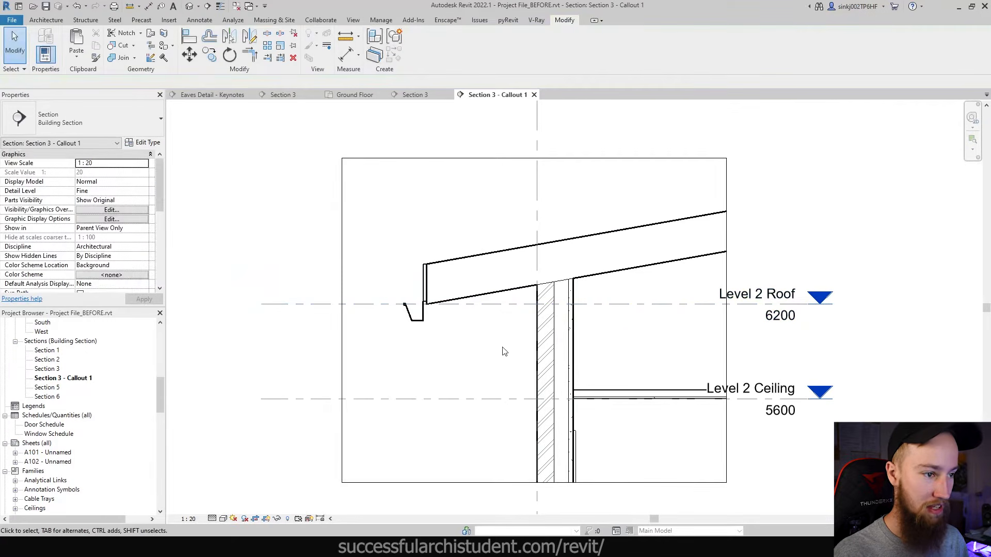
pyautogui.moveTo(685, 309); pyautogui.dragTo(619, 350, button='middle')
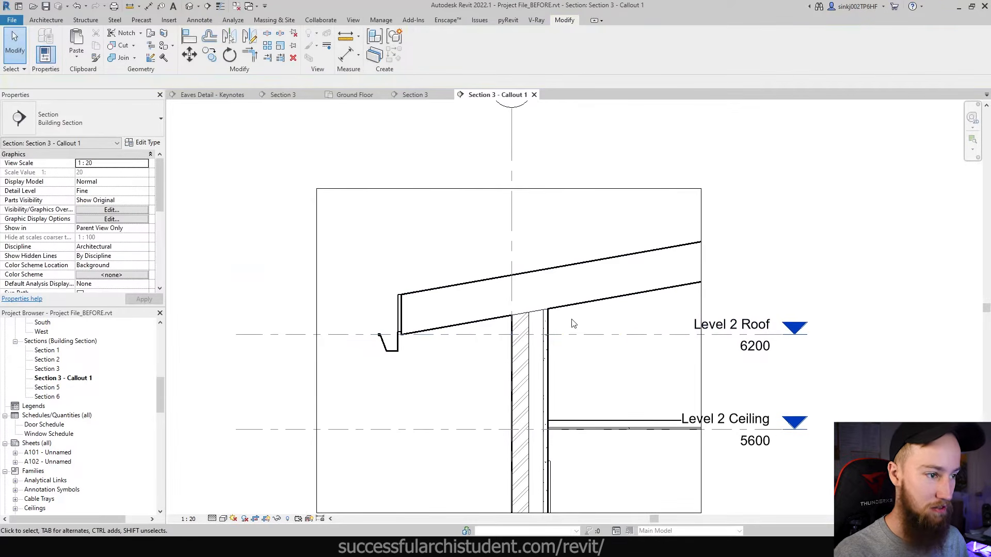
# - Tighten the callout crop region by pulling its bottom, left and right edges in around the eave
pyautogui.scroll(-1, 574, 323)
pyautogui.click(592, 471)
pyautogui.moveTo(510, 471); pyautogui.dragTo(518, 424)
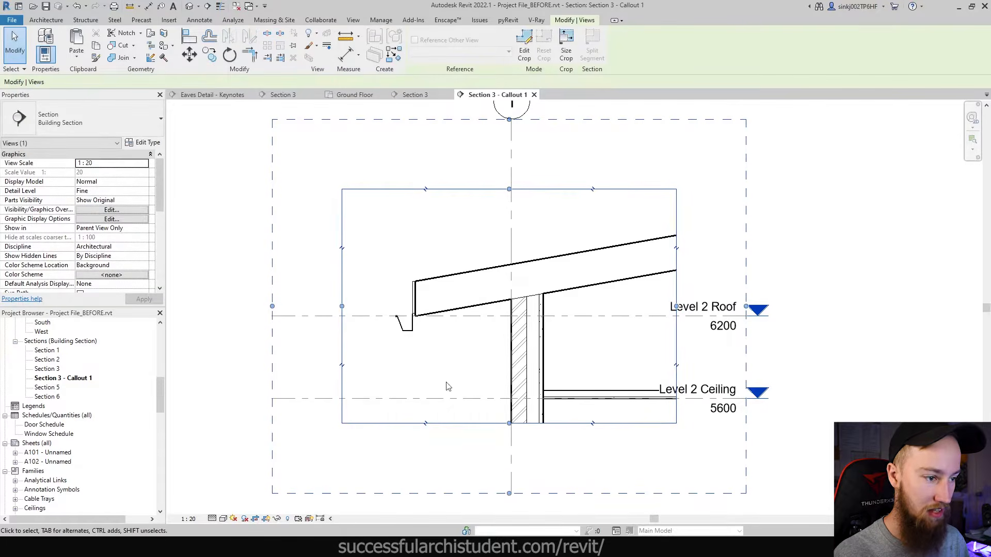
pyautogui.moveTo(341, 306); pyautogui.dragTo(381, 306)
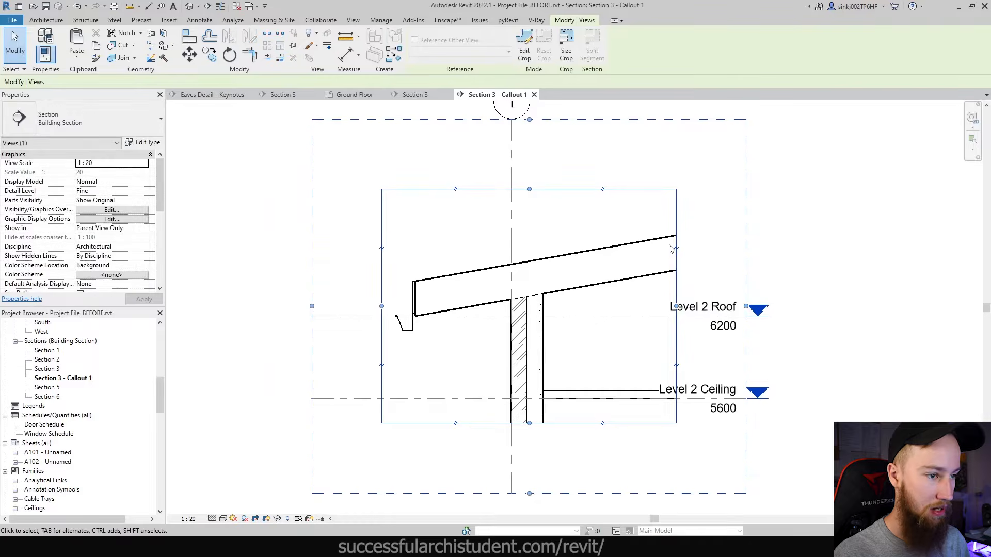
pyautogui.moveTo(675, 249); pyautogui.dragTo(617, 248)
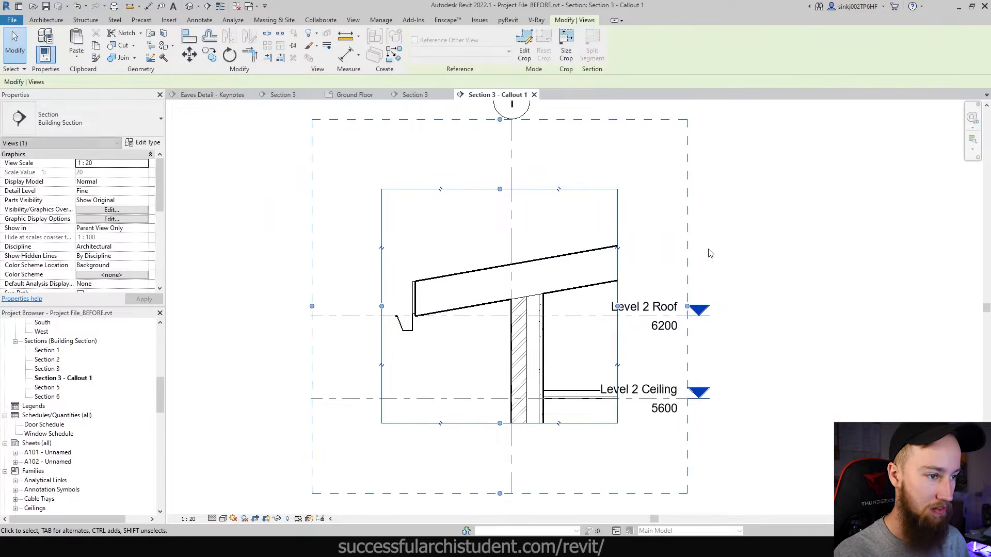
pyautogui.click(711, 253)
# - Extend the Level 2 Roof level lines to the right and lower grid 1's bubble
pyautogui.click(682, 325)
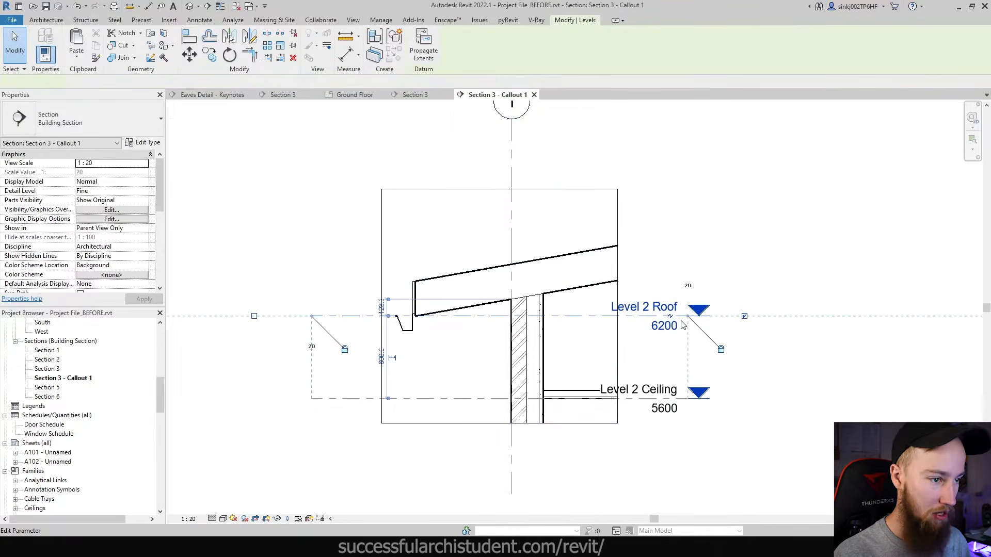
pyautogui.moveTo(682, 325); pyautogui.dragTo(750, 325)
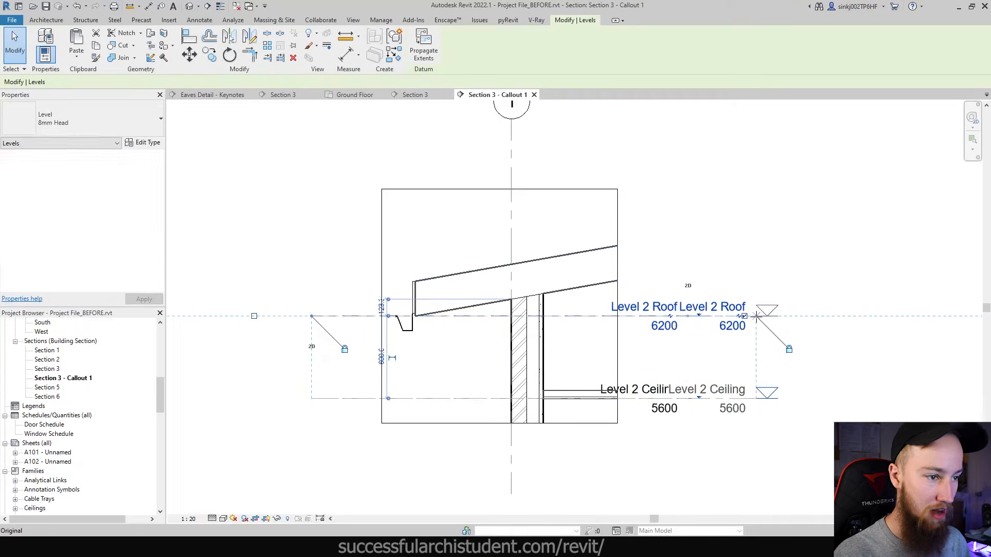
pyautogui.click(512, 152)
pyautogui.moveTo(512, 119); pyautogui.dragTo(516, 163)
pyautogui.click(714, 244)
# - Turn off Annotation Crop and Crop Region Visible, then select the brick veneer wall
pyautogui.moveTo(664, 313); pyautogui.dragTo(670, 336, button='middle')
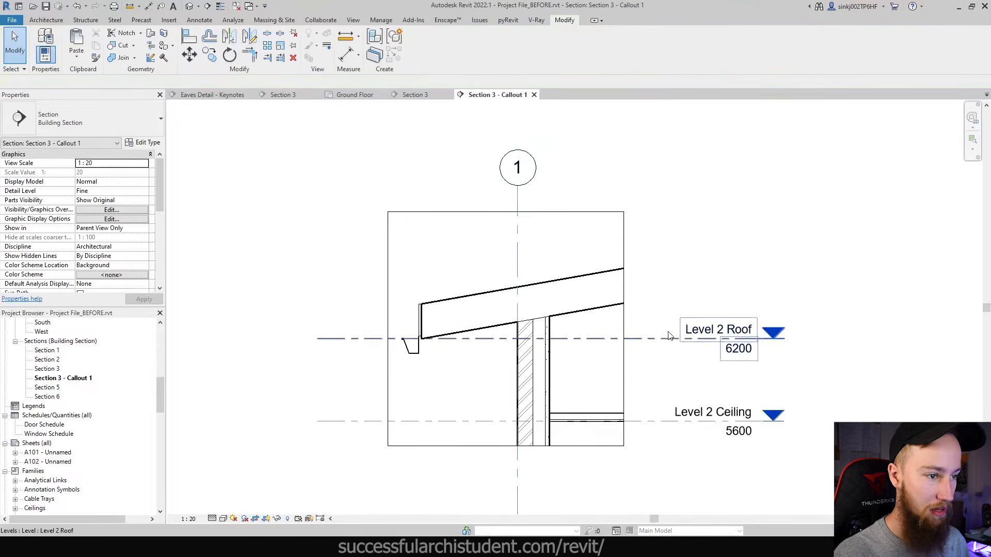
pyautogui.moveTo(535, 331); pyautogui.dragTo(570, 325, button='middle')
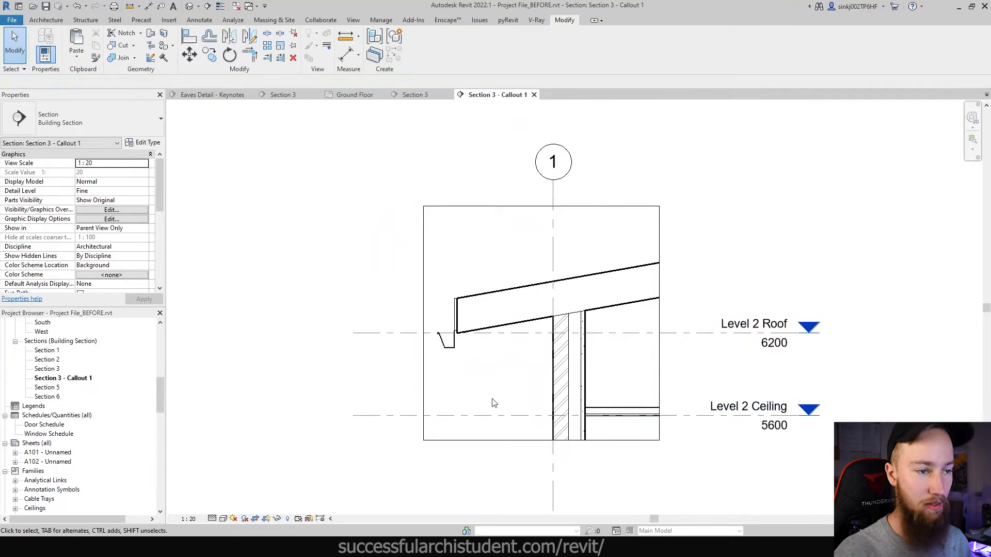
pyautogui.scroll(-3, 87, 253)
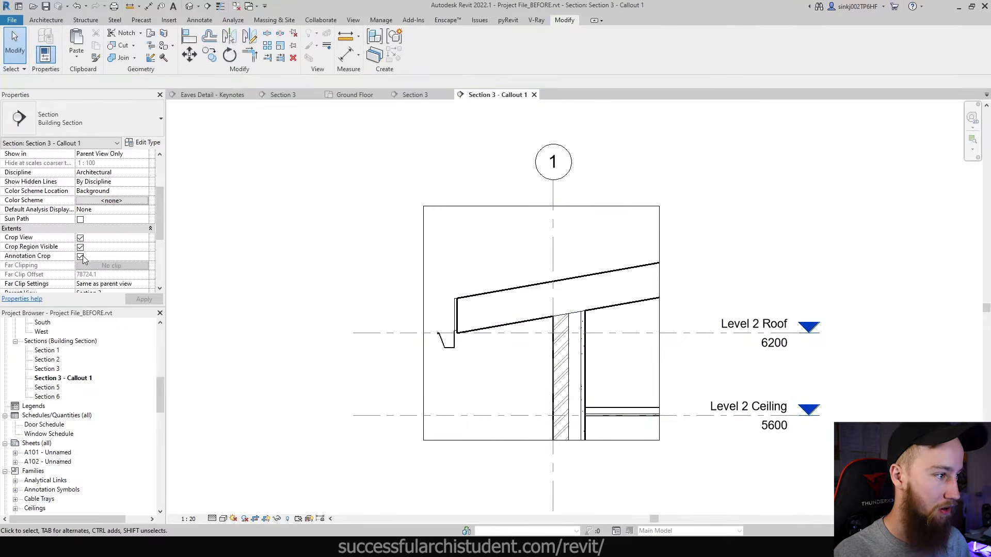
pyautogui.click(80, 257)
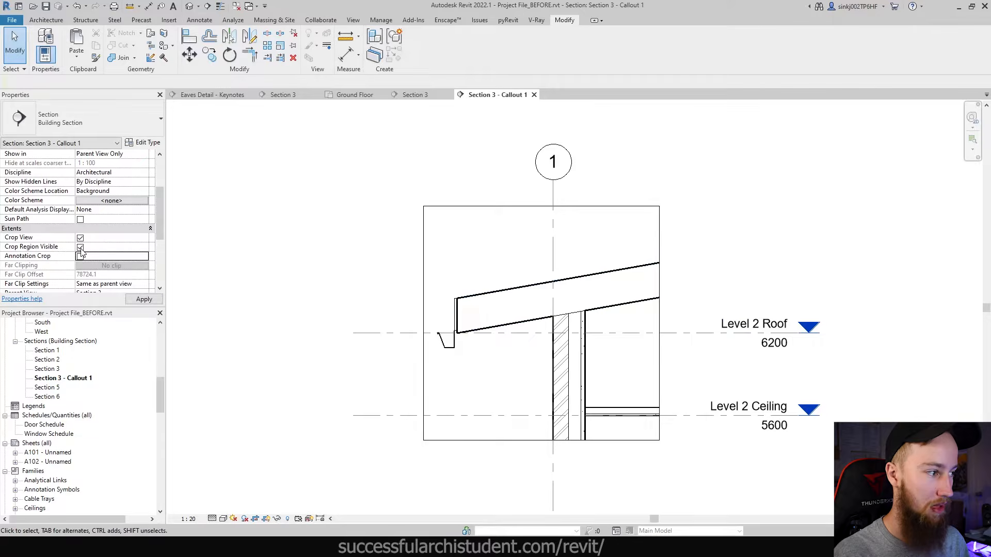
pyautogui.click(80, 247)
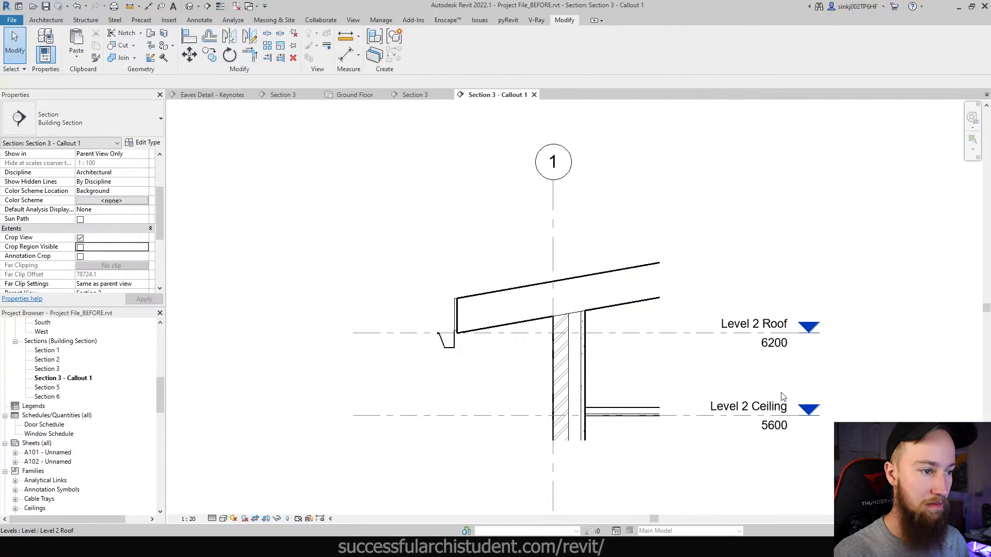
pyautogui.scroll(-1, 655, 289)
pyautogui.moveTo(650, 299); pyautogui.dragTo(637, 287, button='middle')
pyautogui.scroll(2, 614, 361)
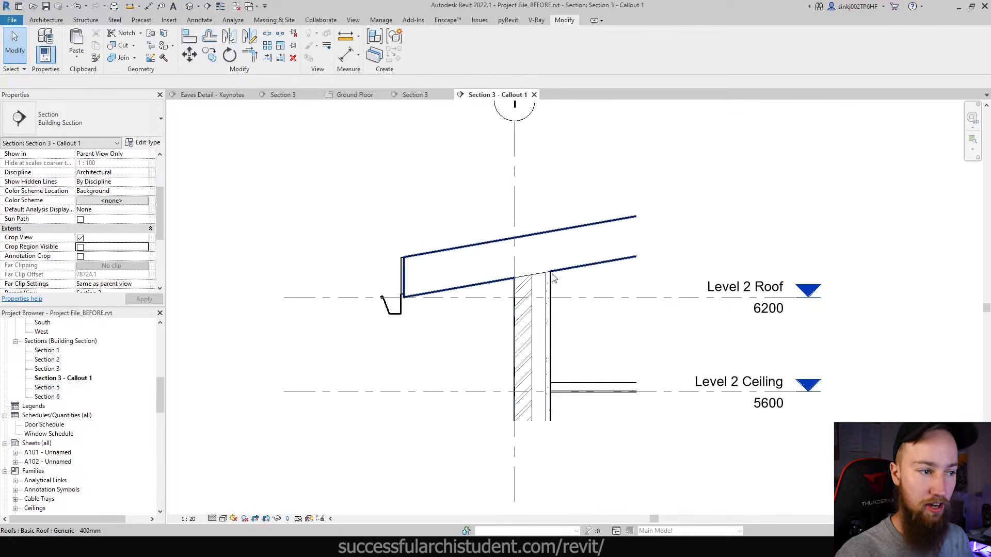
pyautogui.click(549, 356)
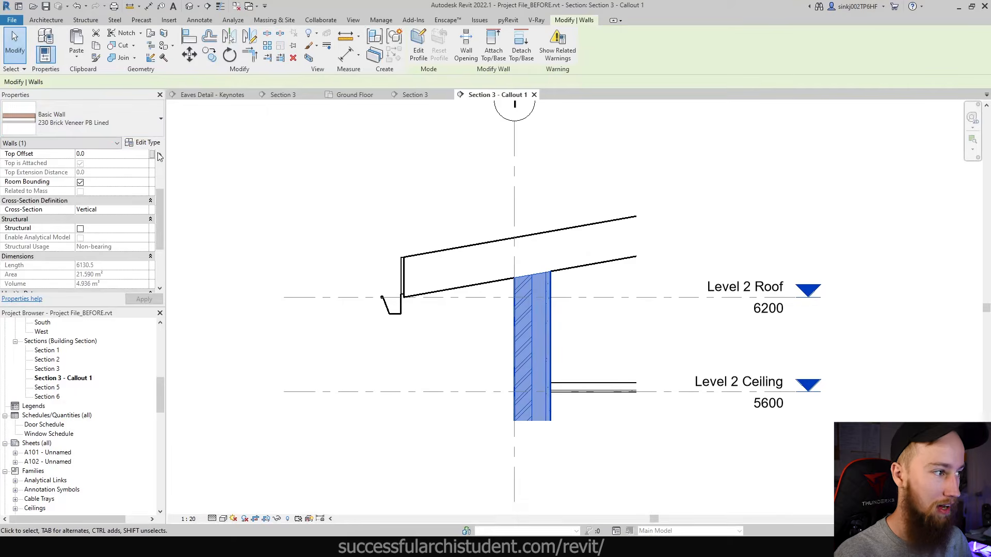
# - Insert a 20 mm Thermal/Air Layer above the Timber layer in the wall's structure
pyautogui.click(142, 142)
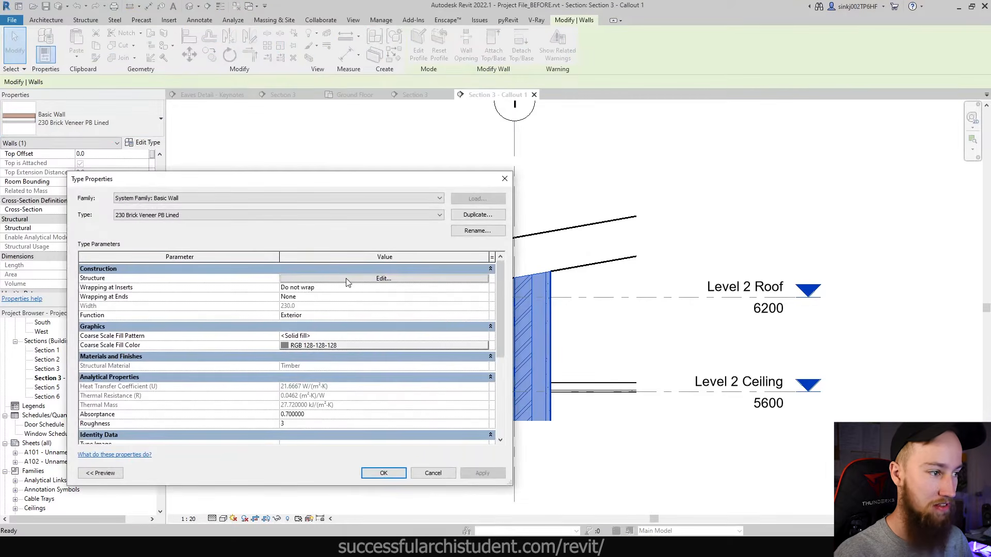
pyautogui.click(346, 279)
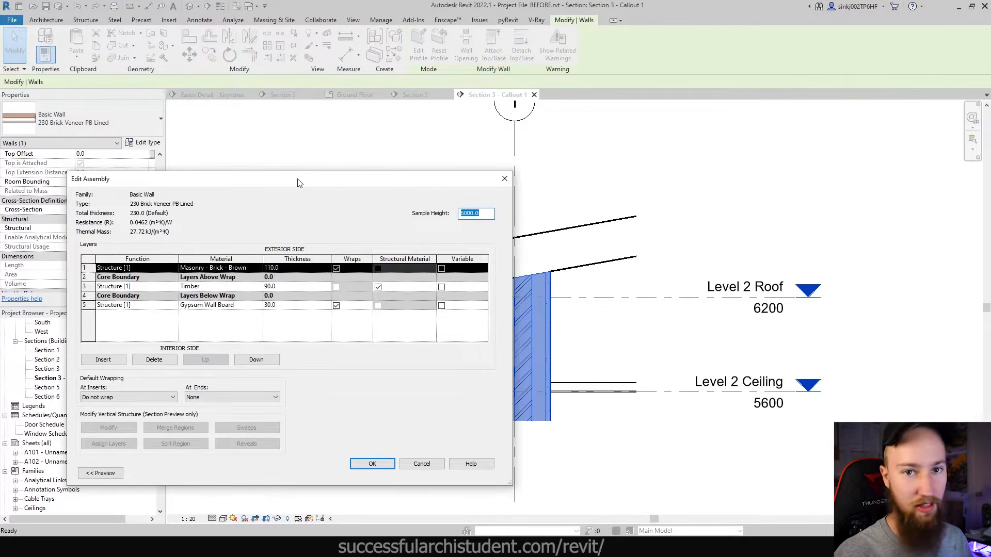
pyautogui.moveTo(299, 182); pyautogui.dragTo(218, 154)
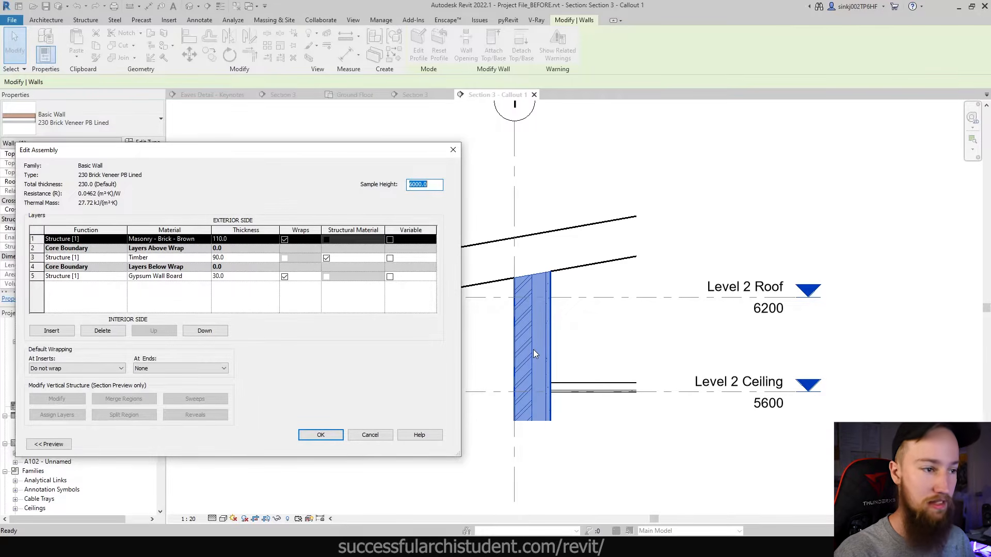
pyautogui.click(132, 258)
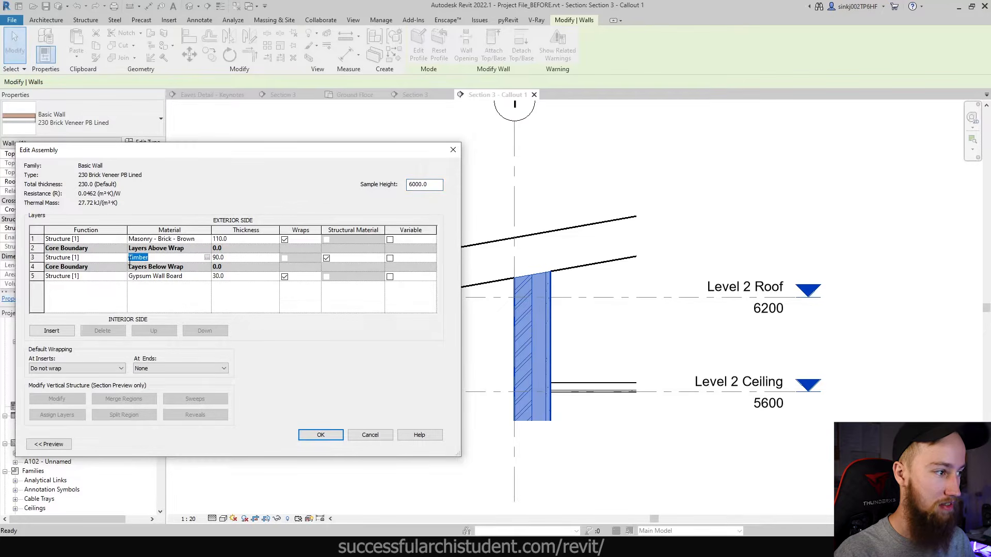
pyautogui.click(61, 334)
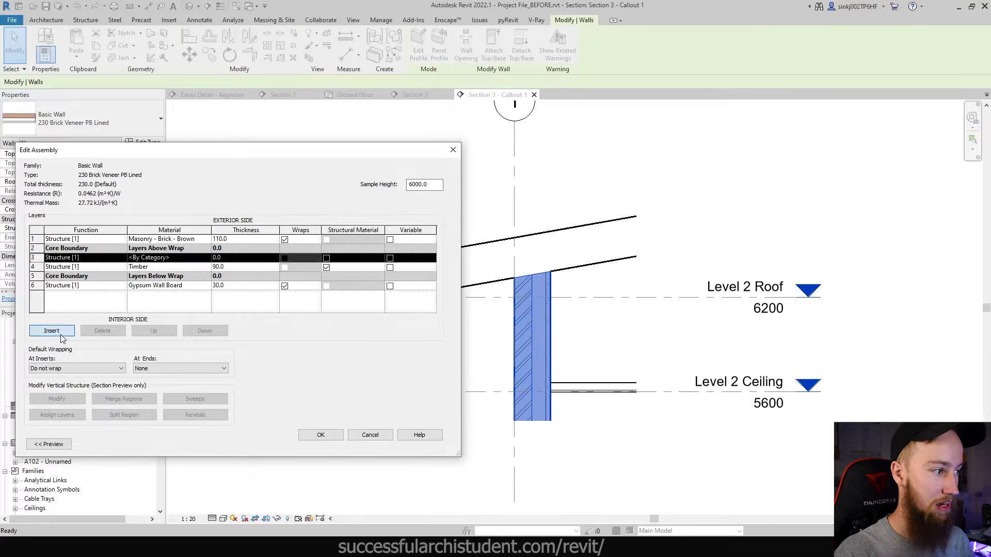
pyautogui.click(123, 258)
pyautogui.click(86, 283)
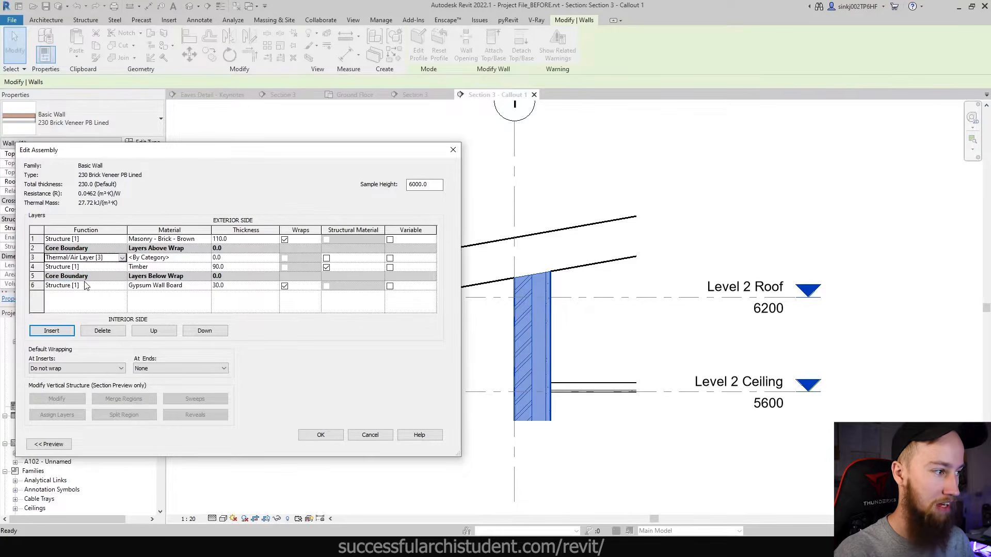
pyautogui.click(237, 256)
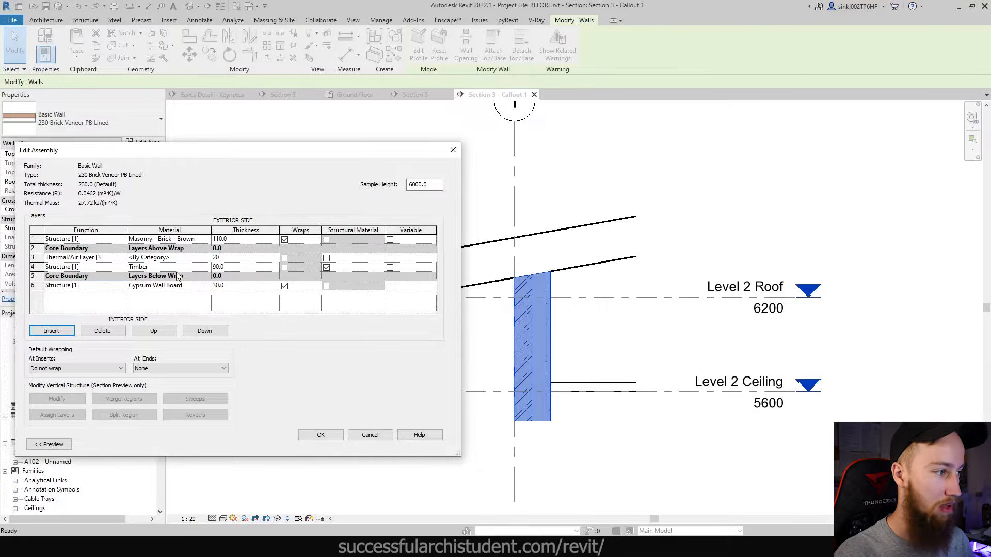
pyautogui.click(237, 286)
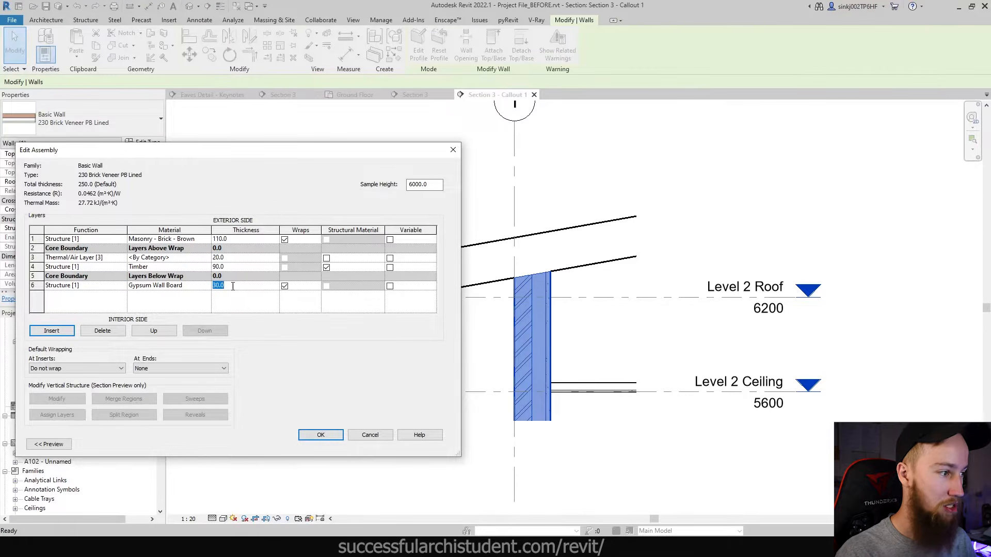
# - Make the Gypsum Wall Board layer 10 mm with Finish 1 function and apply the changes
pyautogui.write('10')
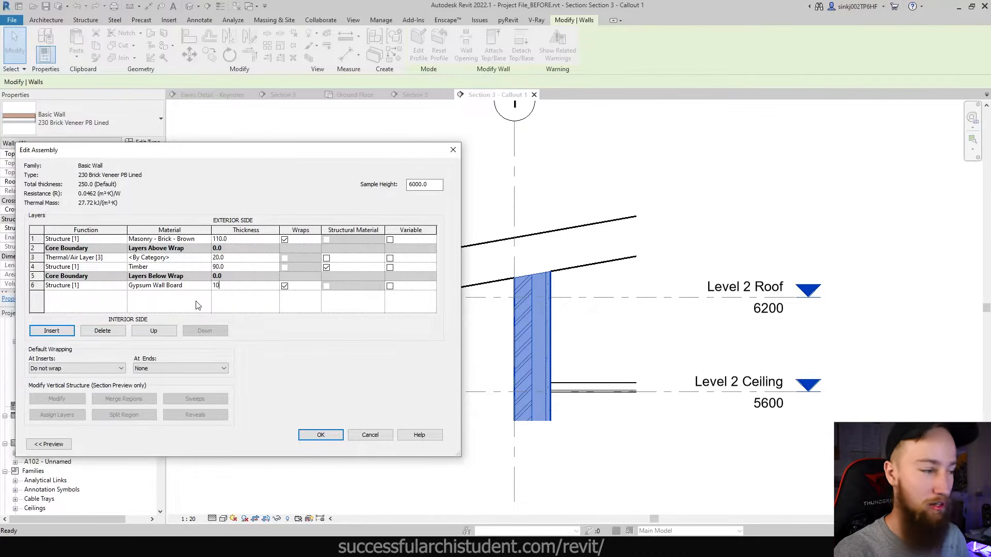
pyautogui.click(122, 286)
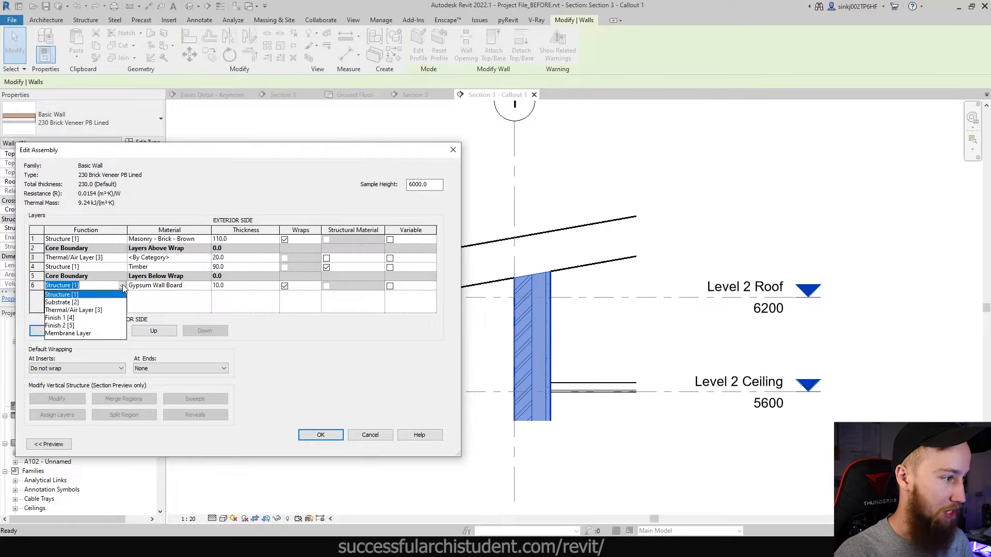
pyautogui.click(72, 317)
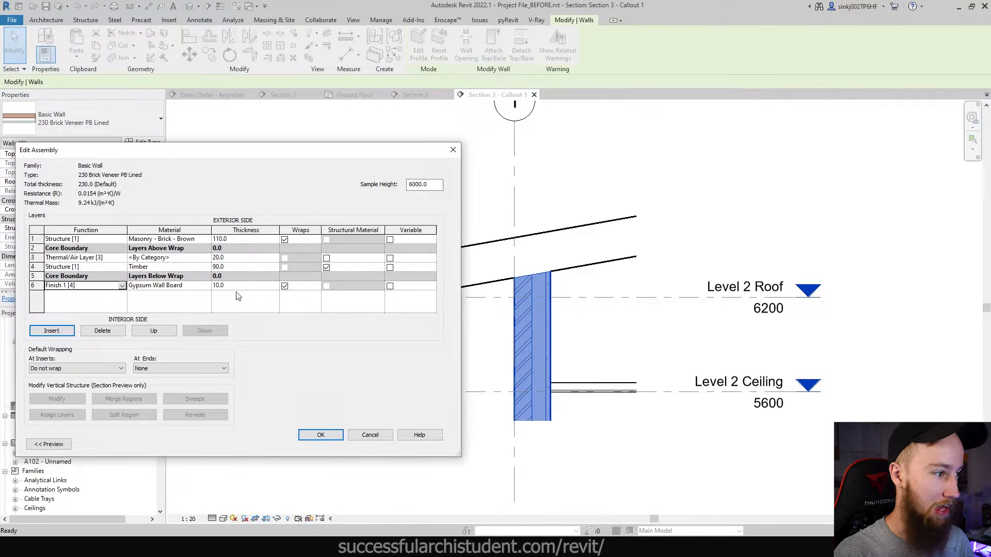
pyautogui.click(320, 434)
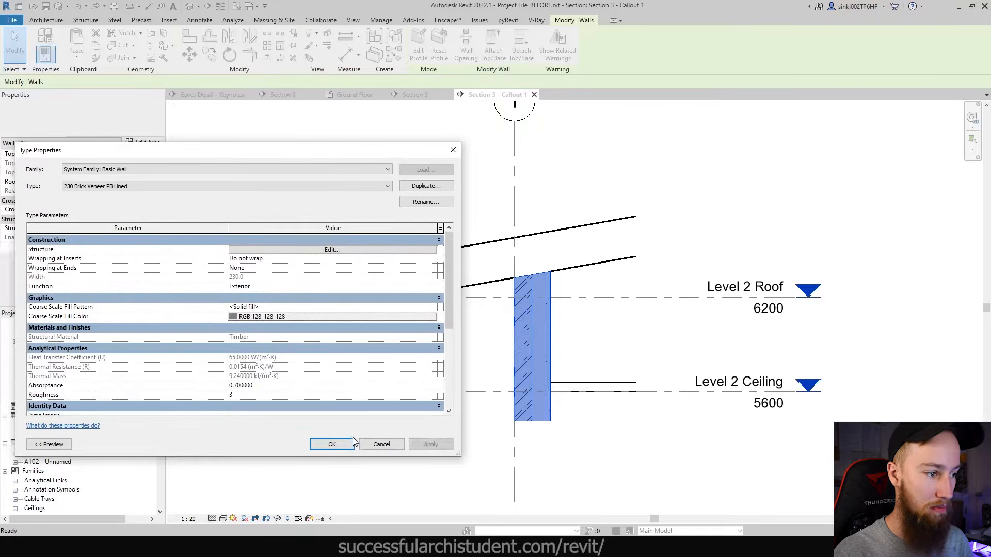
pyautogui.click(422, 445)
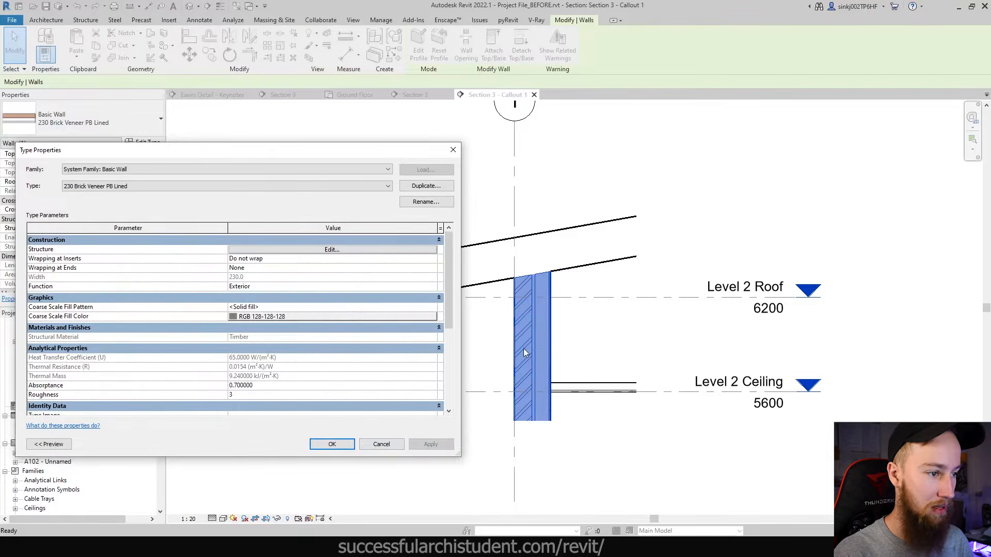
pyautogui.press('Return')
# - Deselect the wall and select the sloping roof edge in the eaves callout
pyautogui.click(594, 337)
pyautogui.scroll(2, 537, 333)
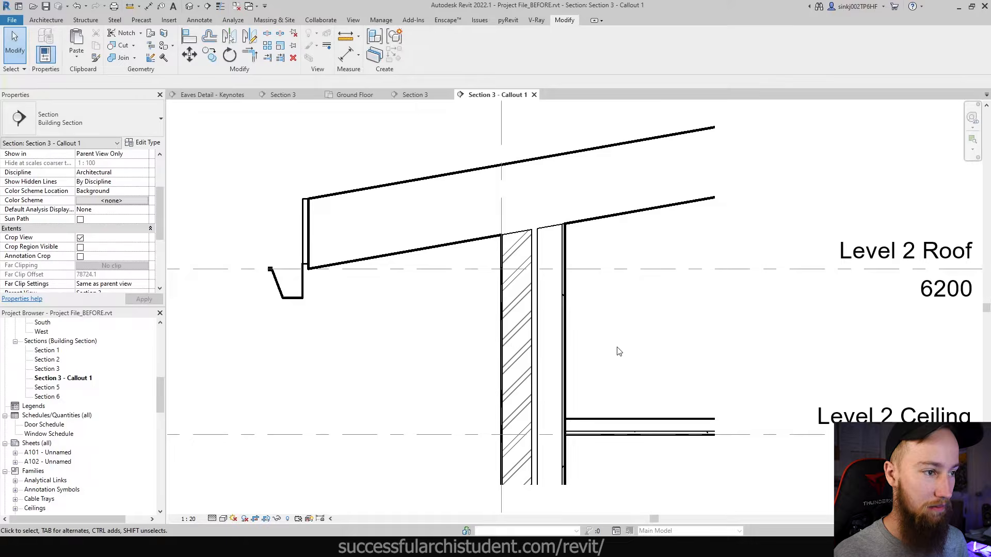
pyautogui.click(636, 217)
pyautogui.press('Escape')
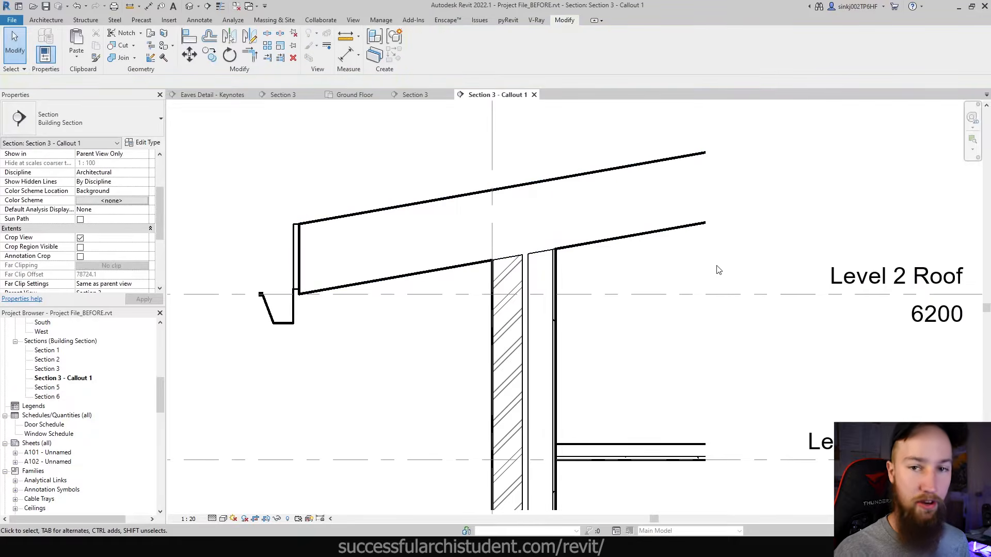
pyautogui.click(459, 267)
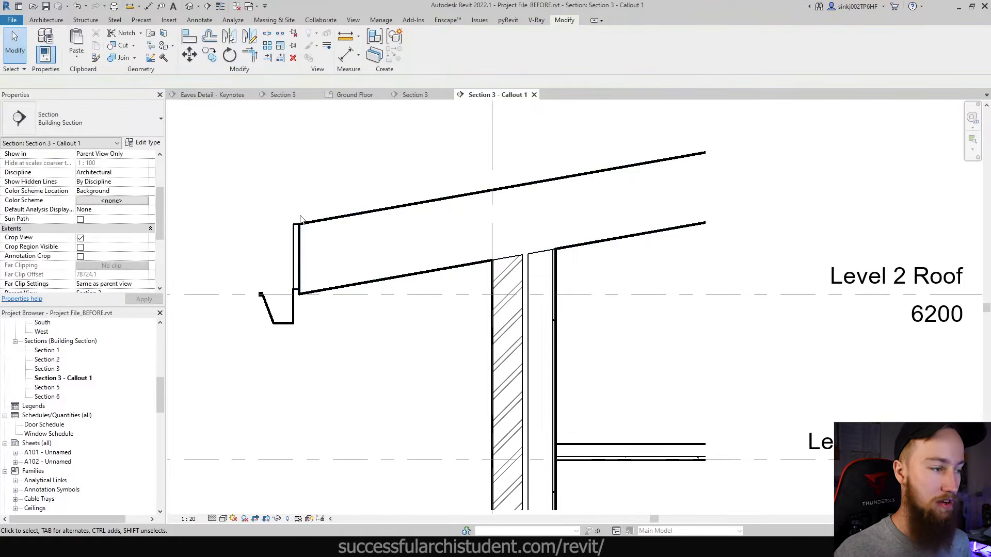
pyautogui.press('Escape')
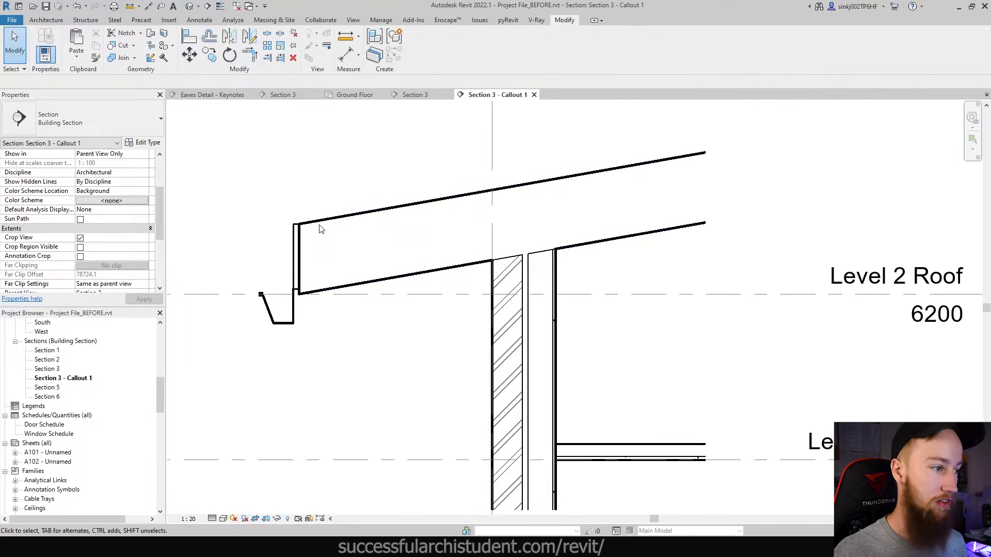
# - Select the roof and rename its Generic - 400mm type to Generic - 250mm
pyautogui.click(387, 214)
pyautogui.click(150, 143)
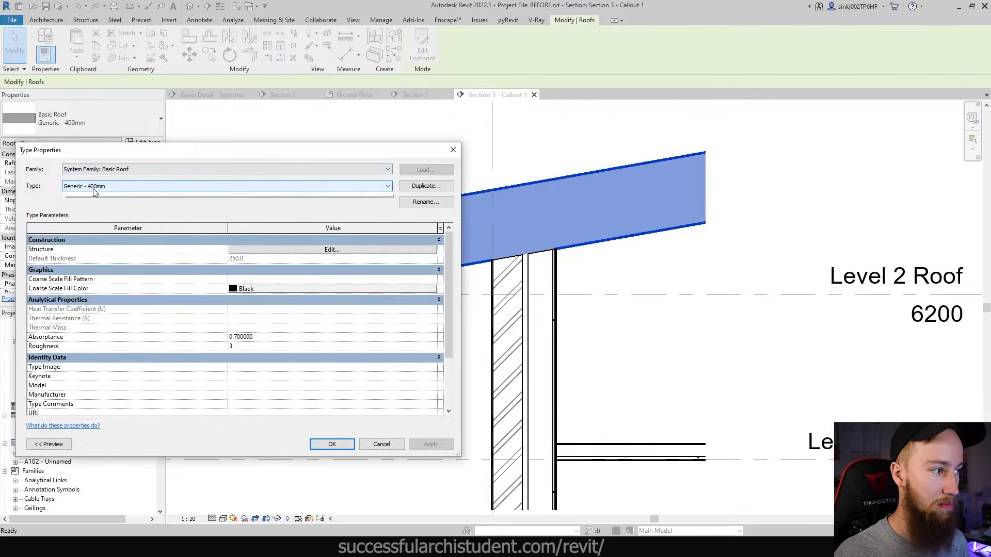
pyautogui.click(111, 185)
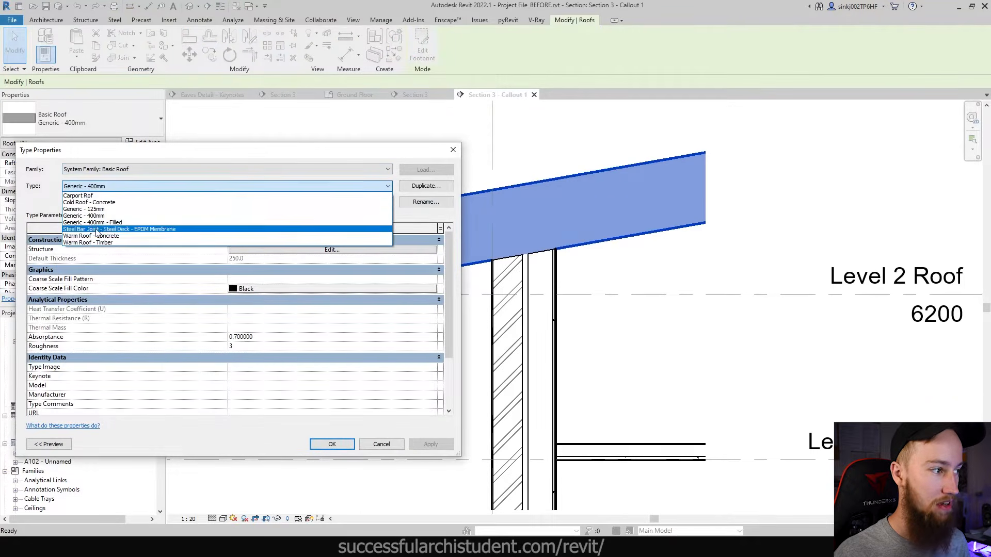
pyautogui.click(106, 186)
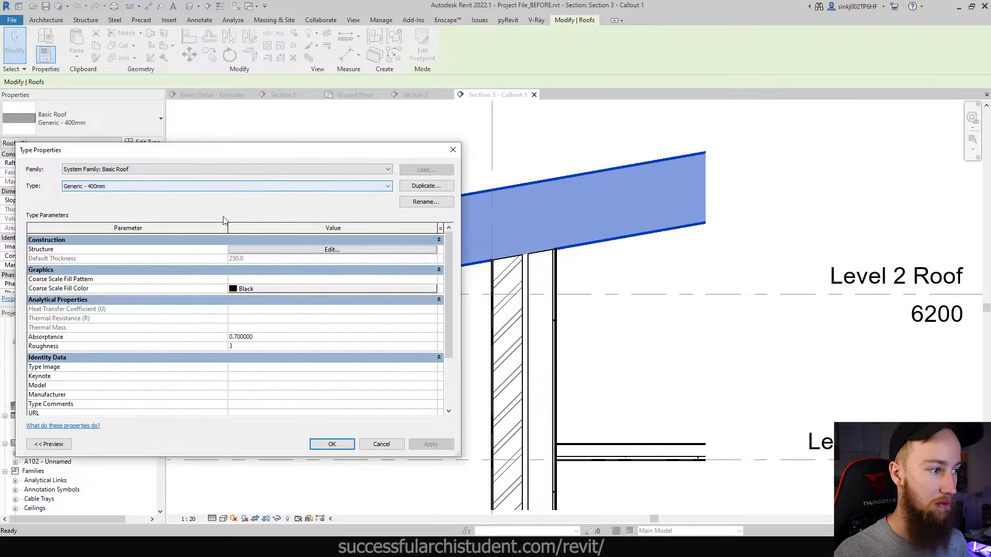
pyautogui.click(445, 202)
pyautogui.click(693, 395)
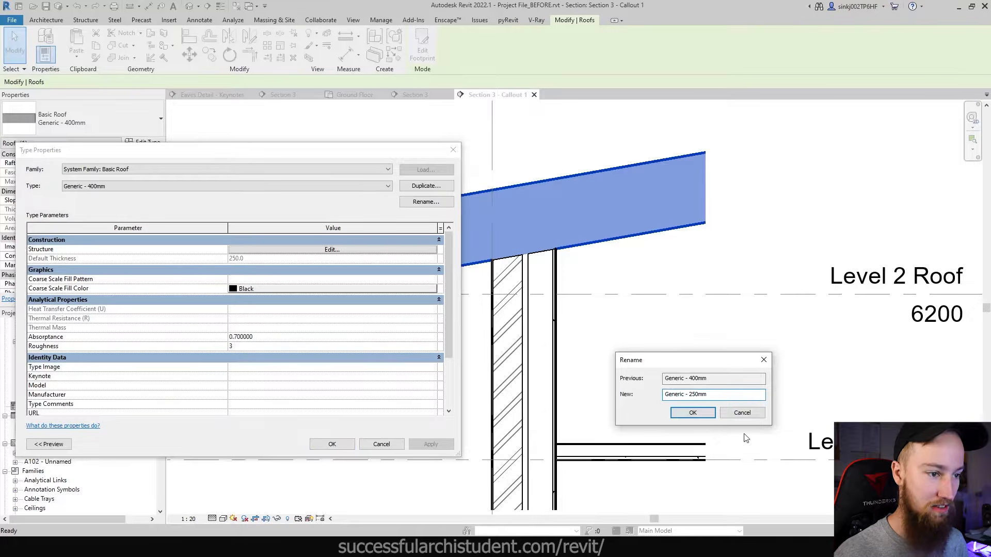
pyautogui.click(693, 413)
# - Add 16 mm and 45 mm layers above the roof's structure layer
pyautogui.click(283, 250)
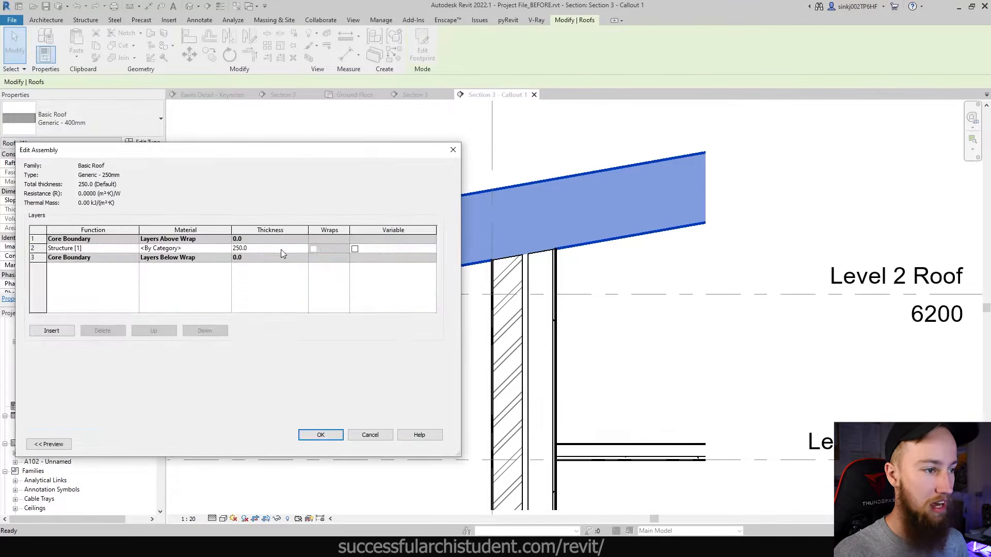
pyautogui.click(204, 252)
pyautogui.click(46, 331)
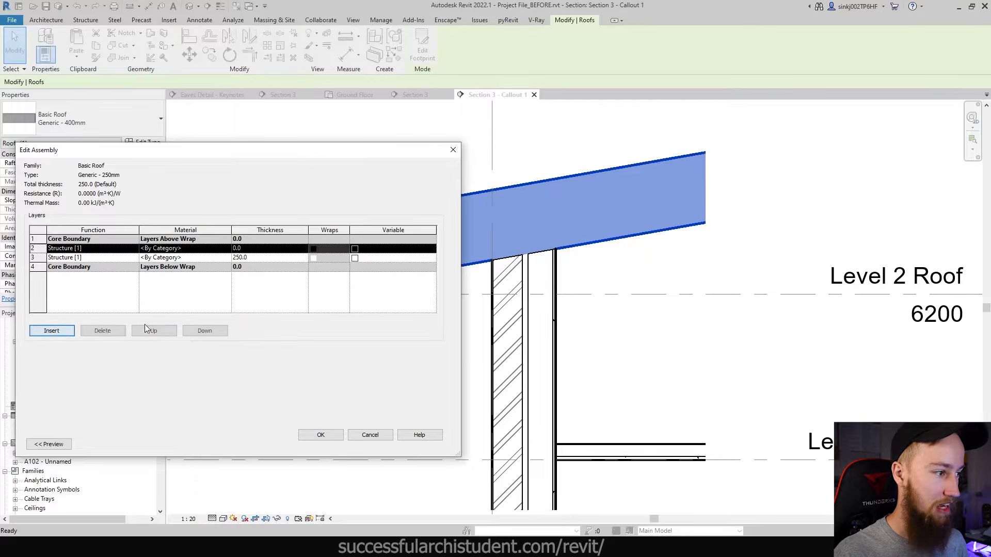
pyautogui.click(165, 331)
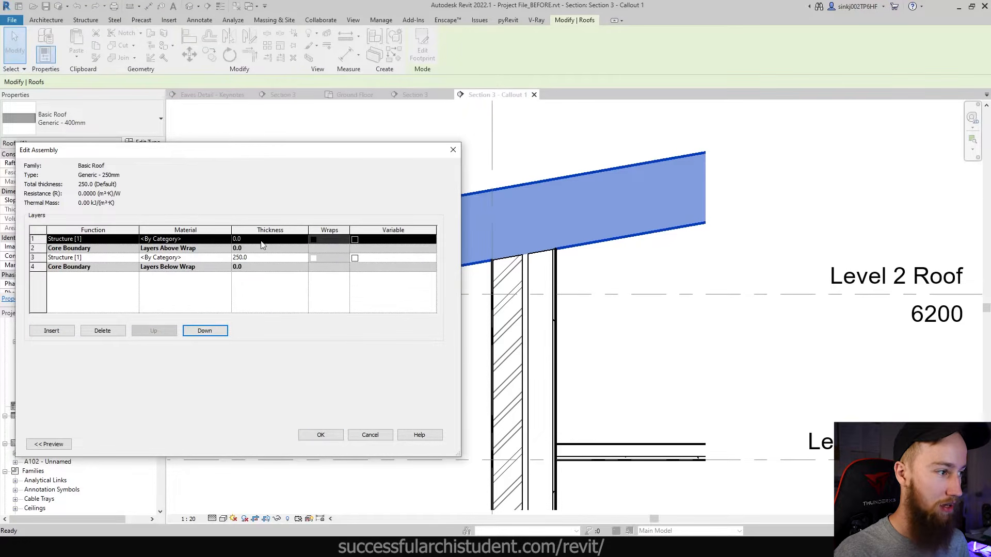
pyautogui.click(262, 240)
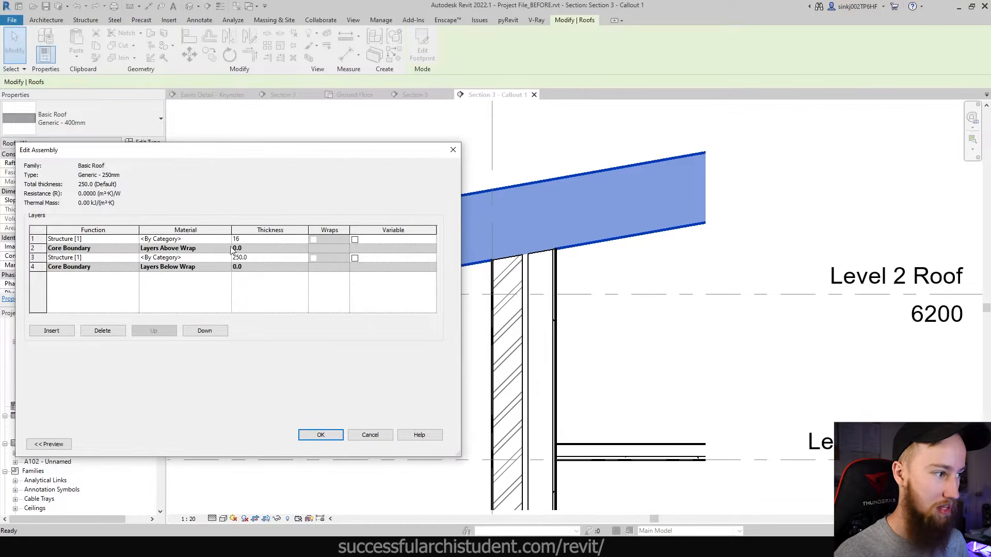
pyautogui.press('Return')
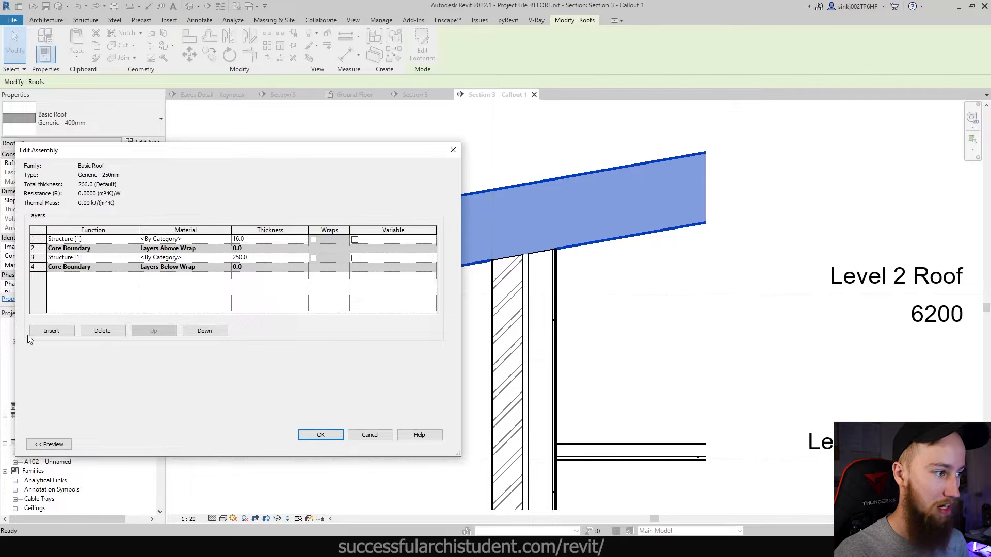
pyautogui.click(56, 334)
pyautogui.click(211, 331)
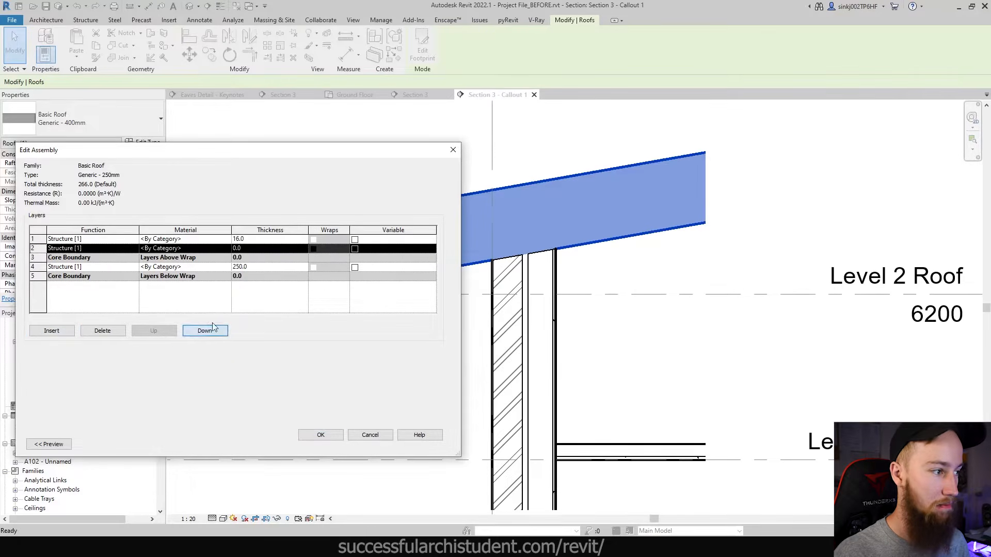
pyautogui.click(255, 248)
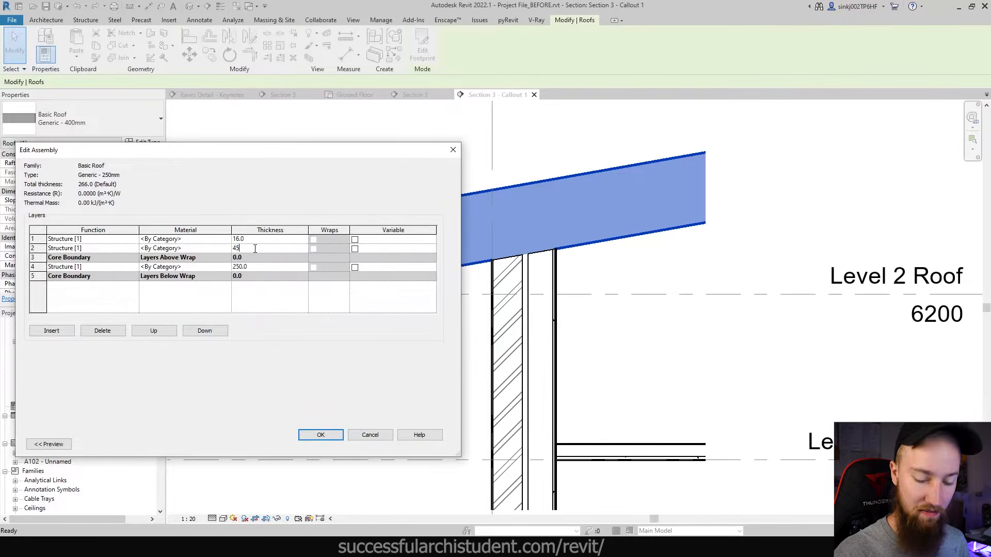
pyautogui.click(280, 312)
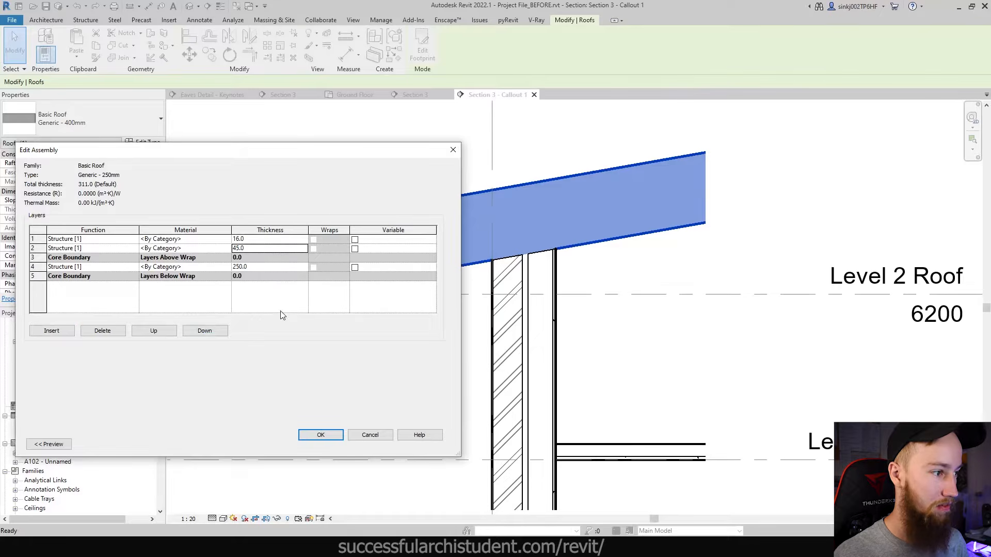
pyautogui.click(320, 436)
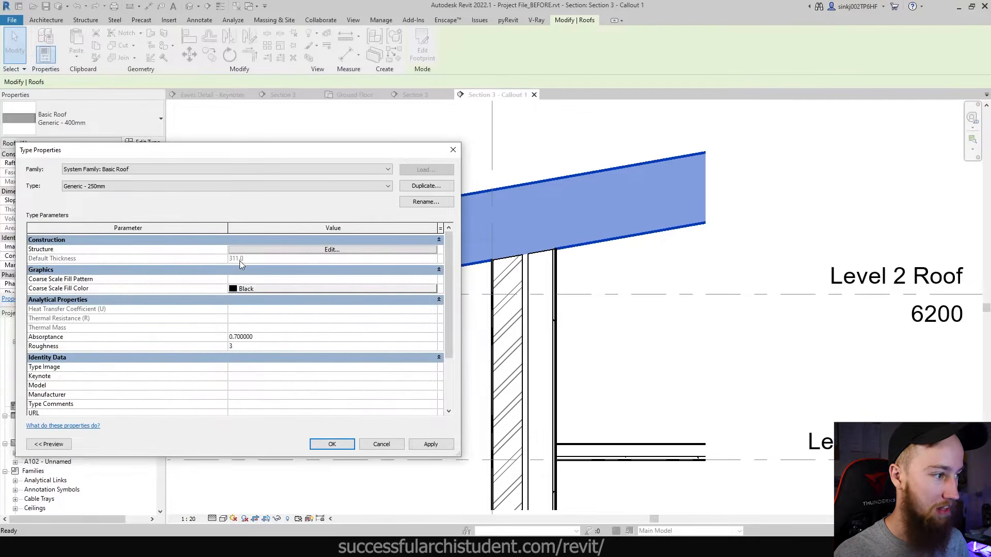
pyautogui.click(257, 250)
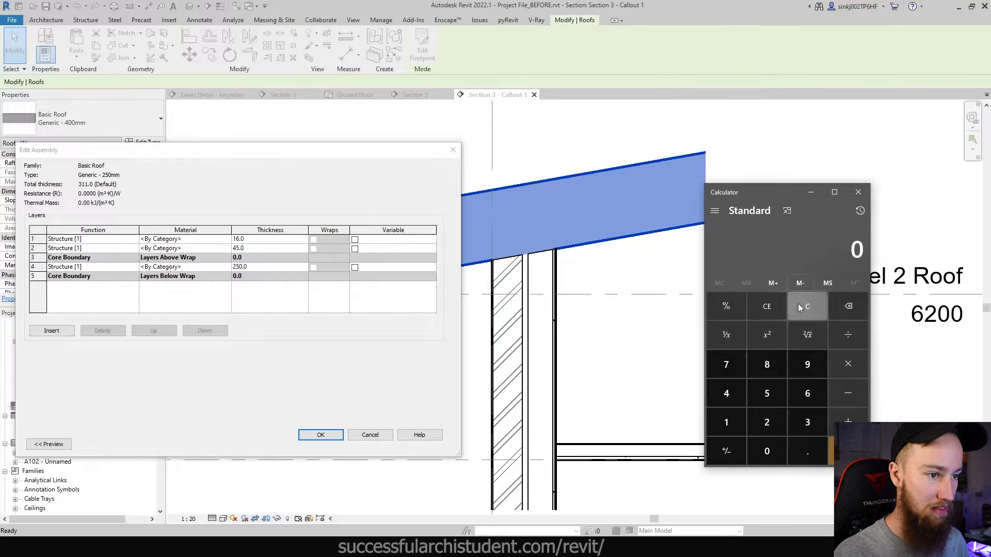
# - Calculate 311 − 250 = 61 and 250 − 61 = 189 in Calculator
pyautogui.write('311 ')
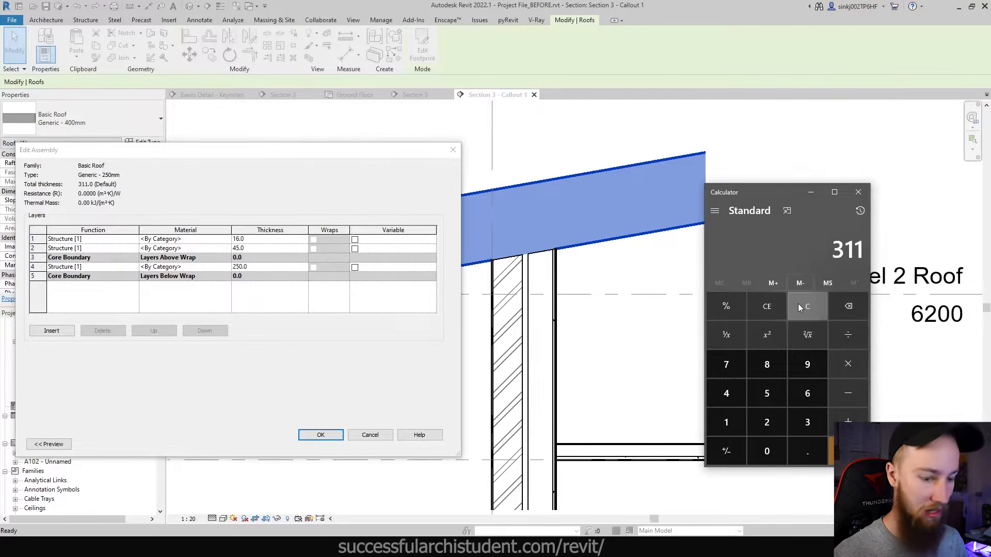
pyautogui.write('- 250')
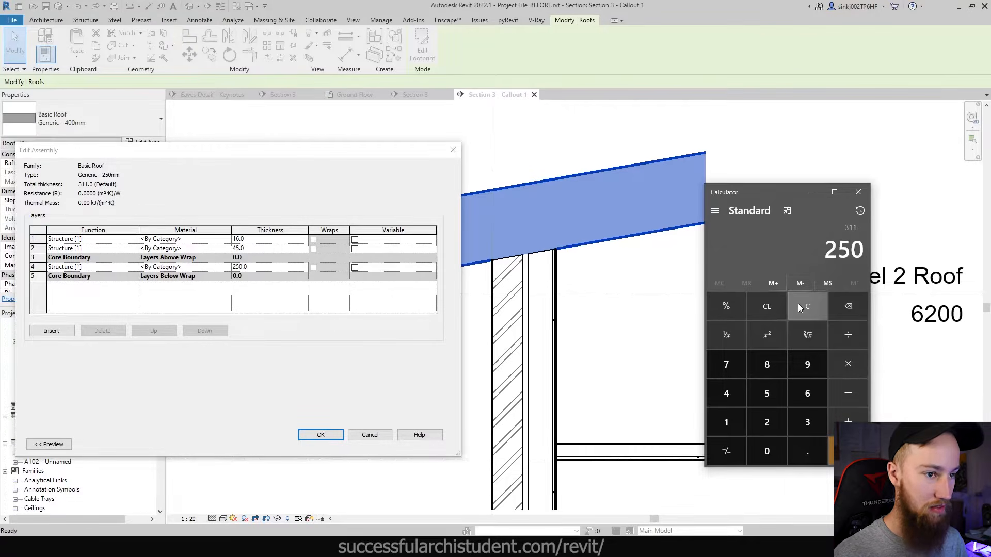
pyautogui.press('Return')
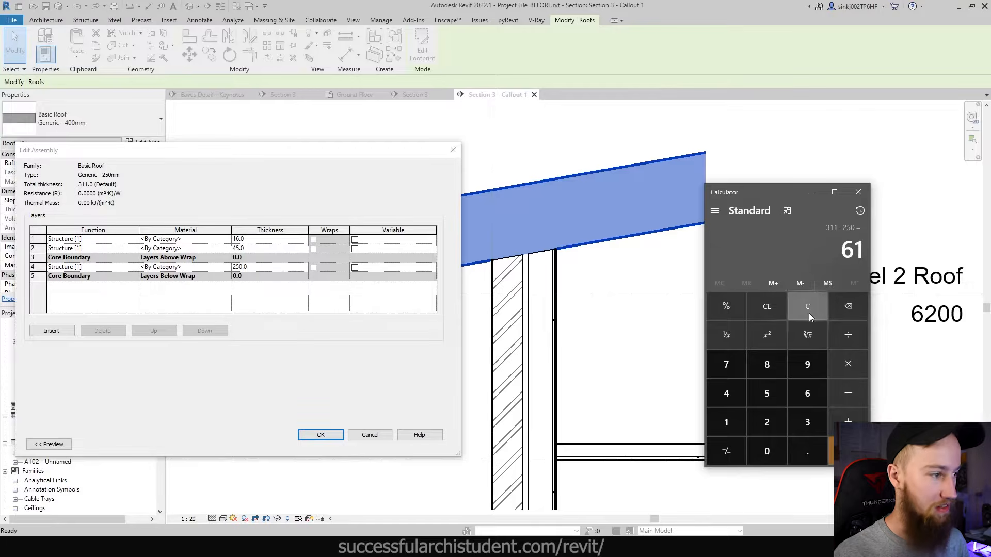
pyautogui.press('Escape')
pyautogui.write('250 - ')
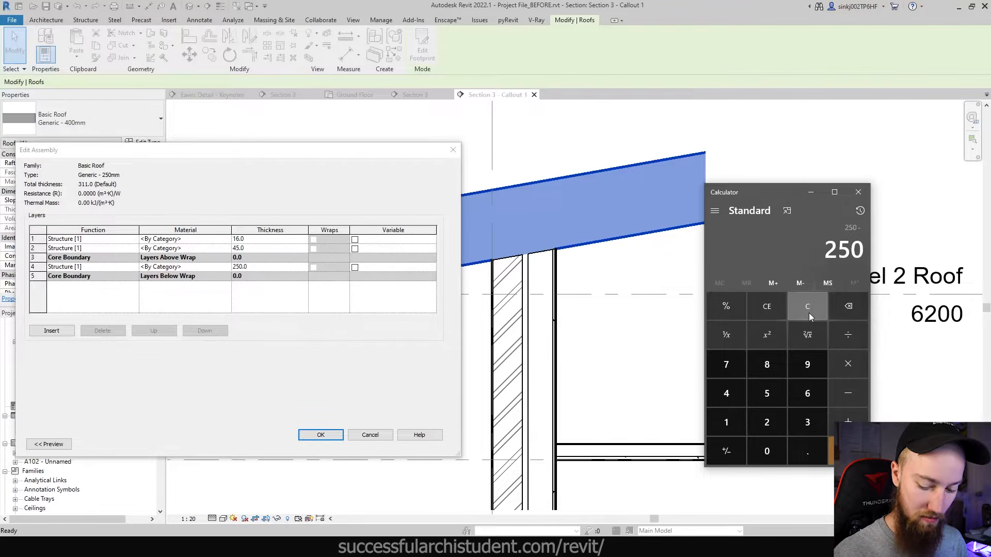
pyautogui.write('61')
pyautogui.press('Return')
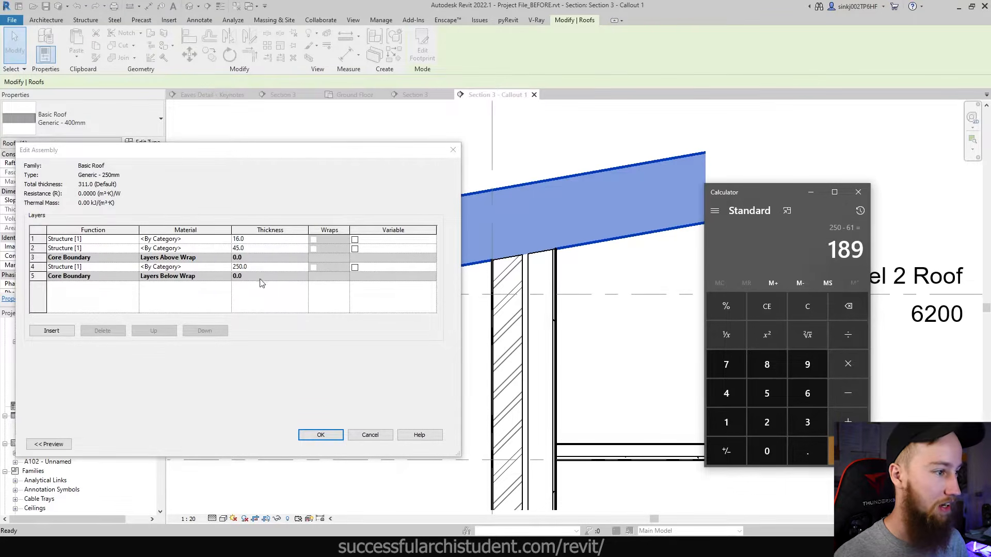
# - Set the roof's structure layer thickness to 189 mm and accept the assembly
pyautogui.click(267, 267)
pyautogui.write('189')
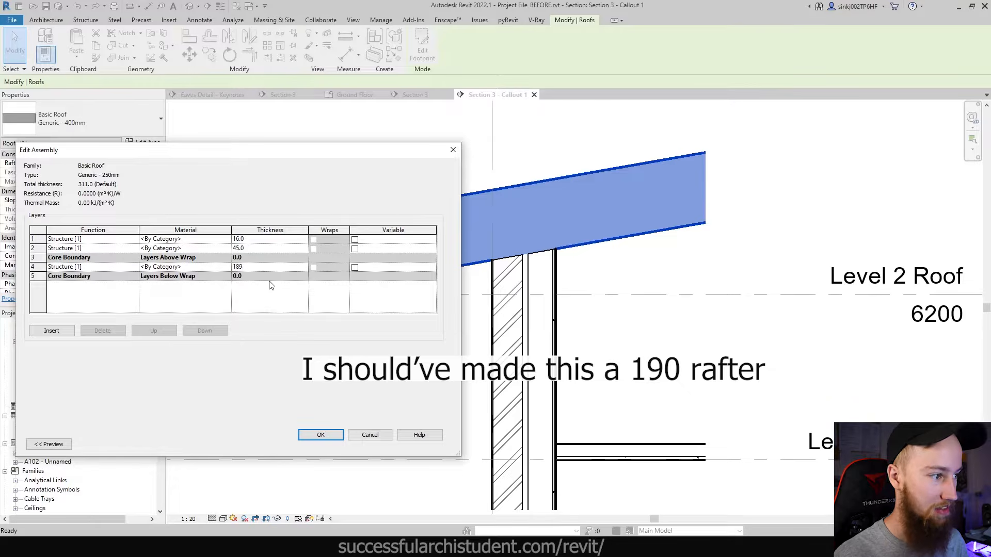
pyautogui.click(321, 435)
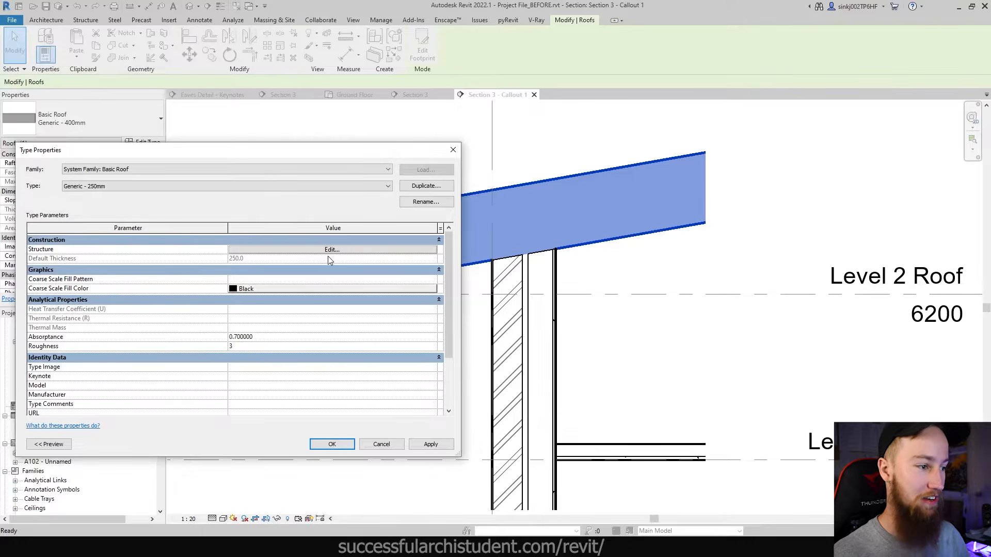
# - Apply the Generic - 250mm roof type and deselect the roof
pyautogui.click(338, 445)
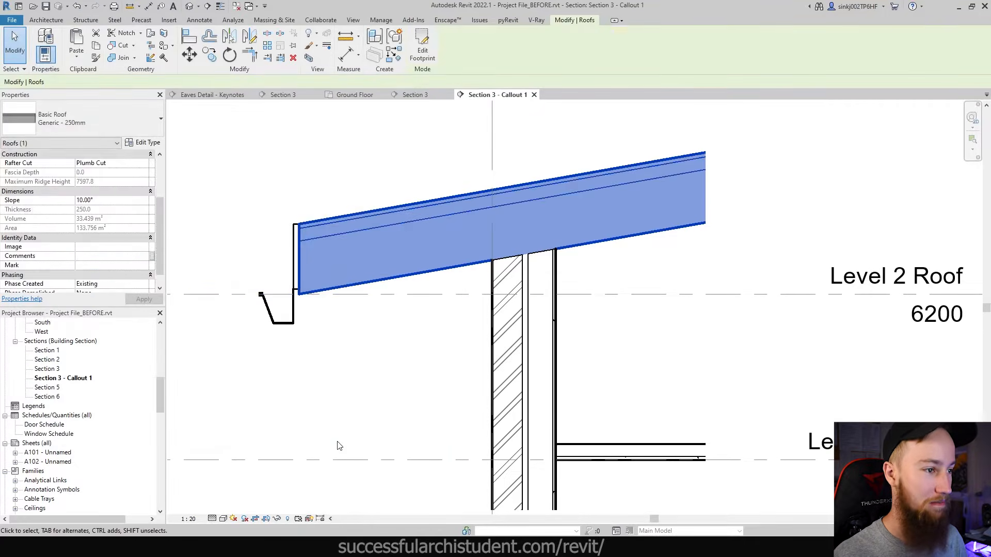
pyautogui.click(338, 445)
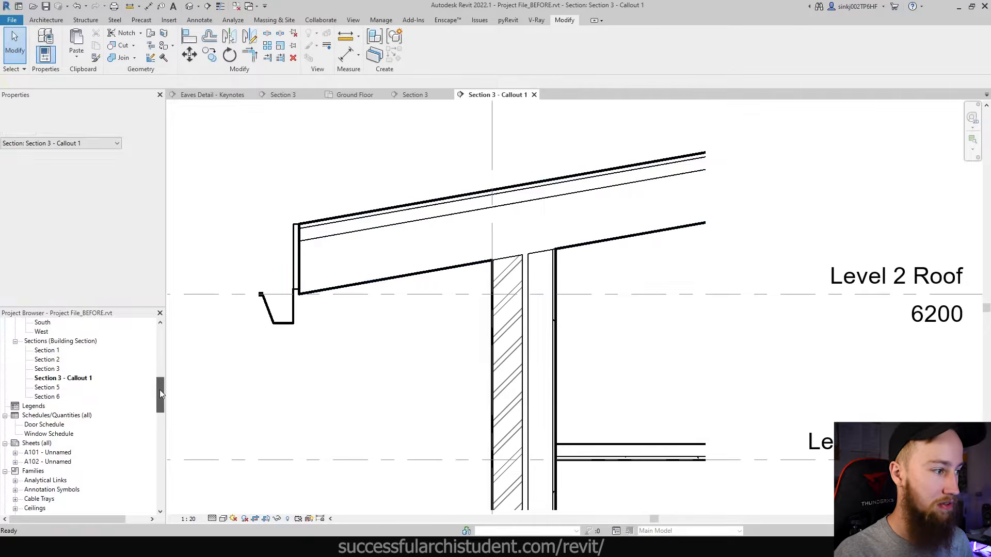
# - Delete the existing Level 2 Roof floor plan view from the Project Browser
pyautogui.moveTo(159, 389); pyautogui.dragTo(162, 337)
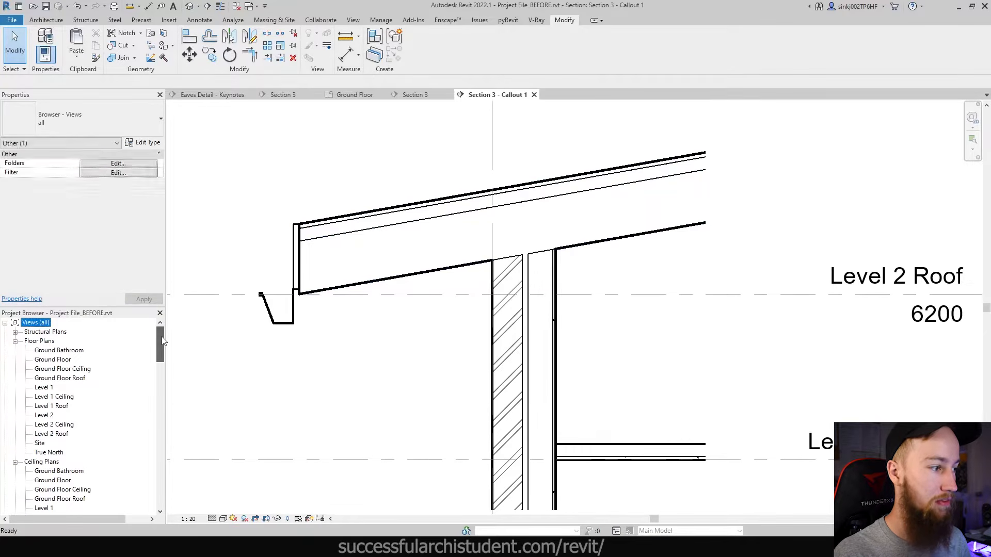
pyautogui.click(61, 434)
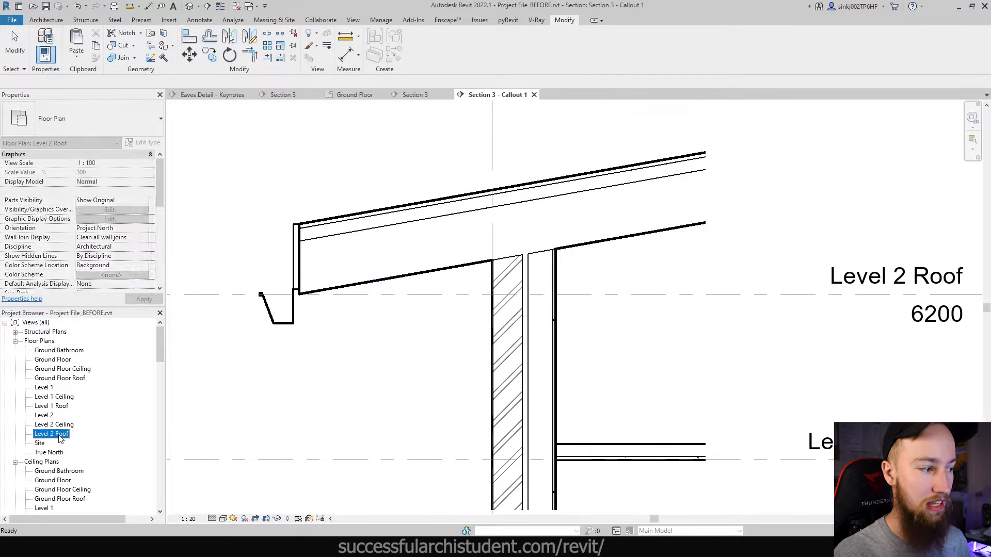
pyautogui.click(239, 389)
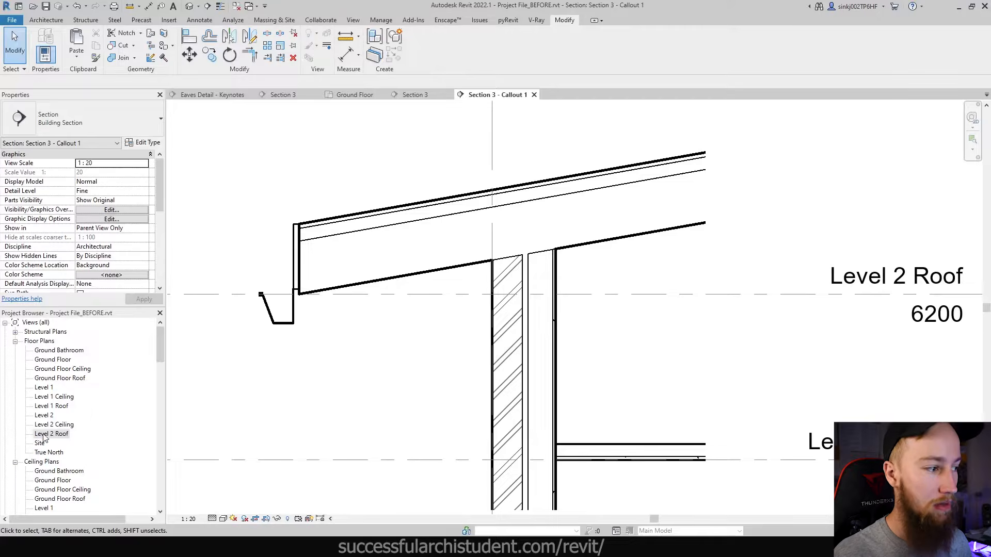
pyautogui.rightClick(43, 437)
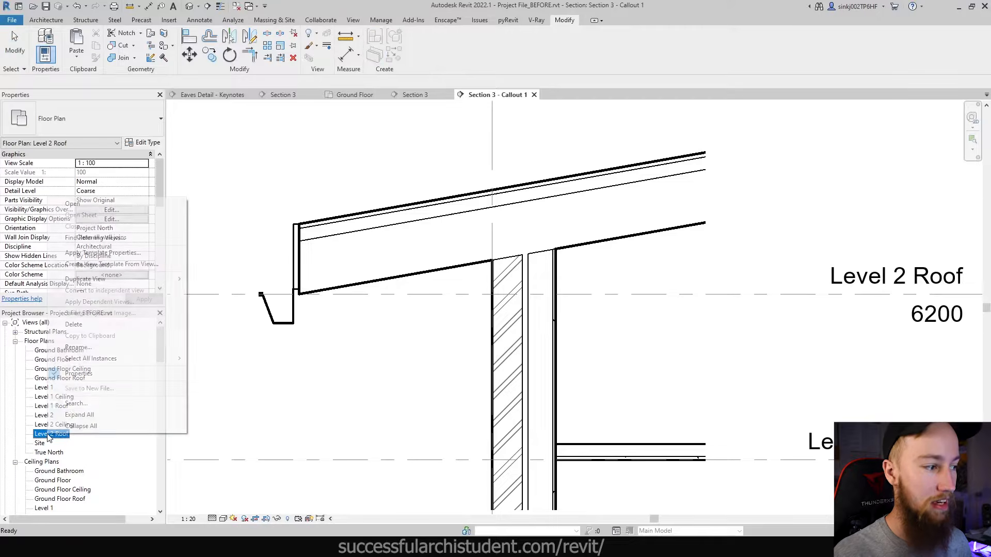
pyautogui.click(85, 328)
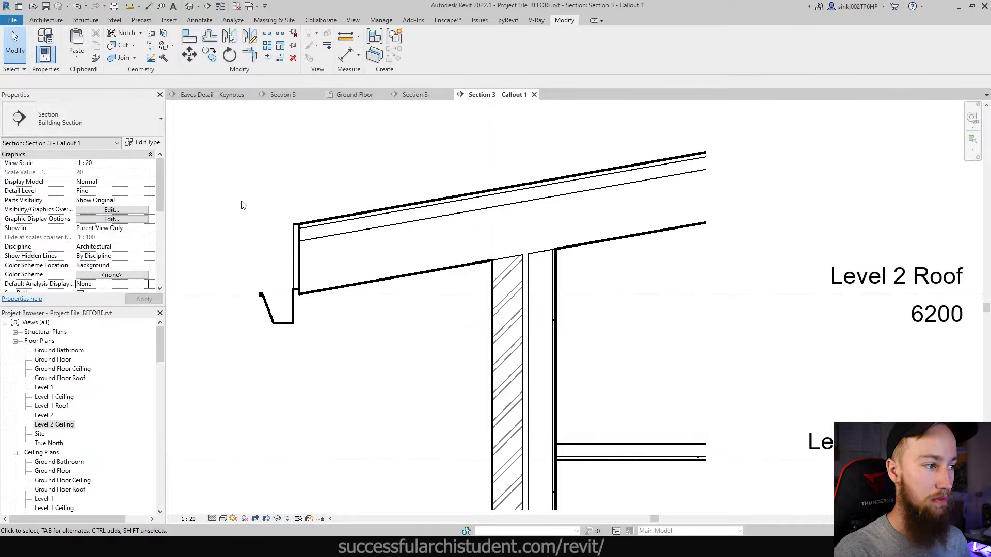
# - Create a new Level 2 Roof floor plan view through Plan Views > Floor Plan
pyautogui.click(353, 20)
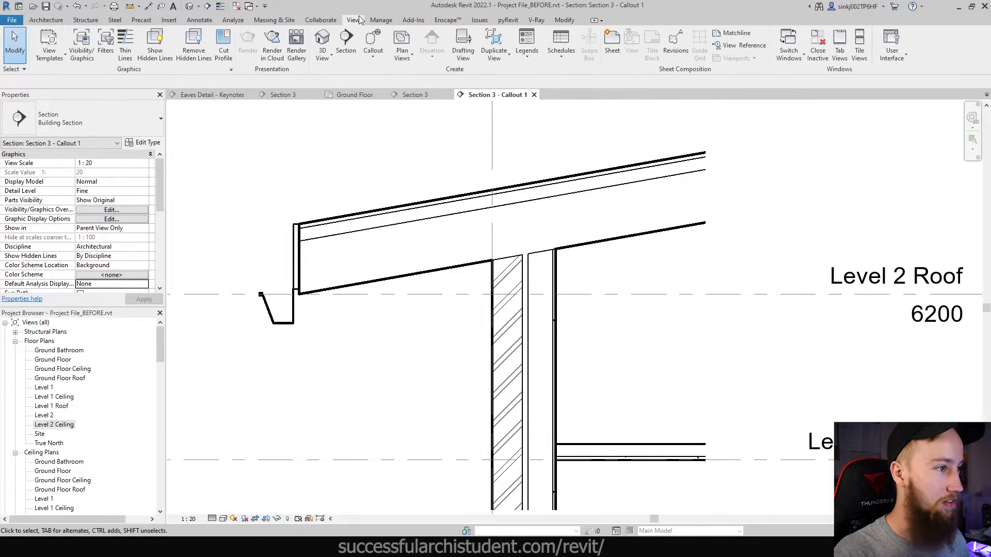
pyautogui.click(403, 58)
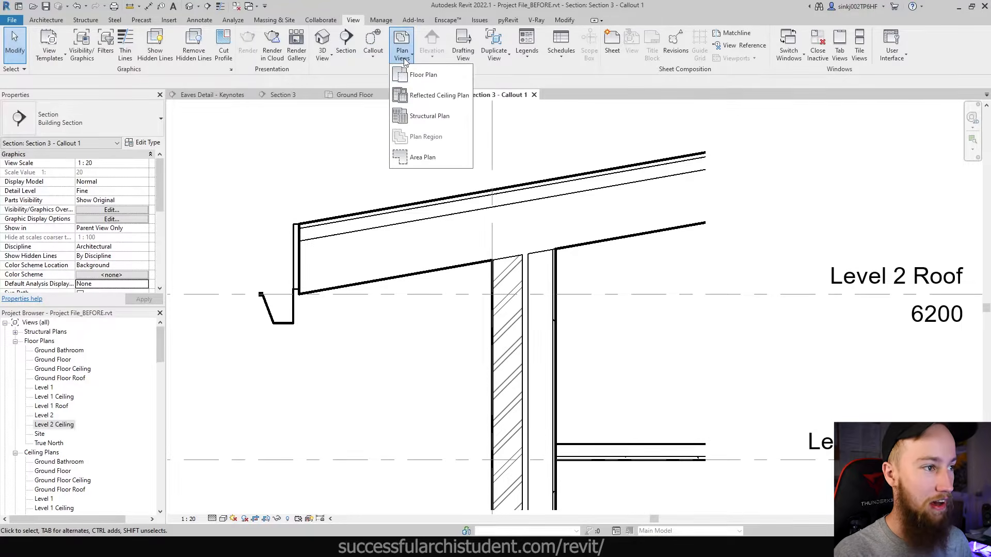
pyautogui.click(432, 81)
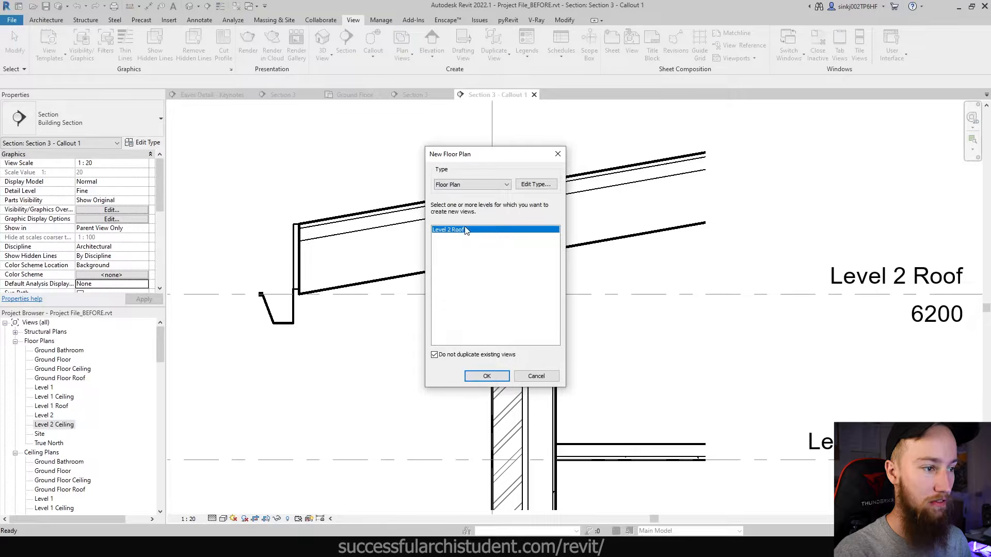
pyautogui.click(487, 377)
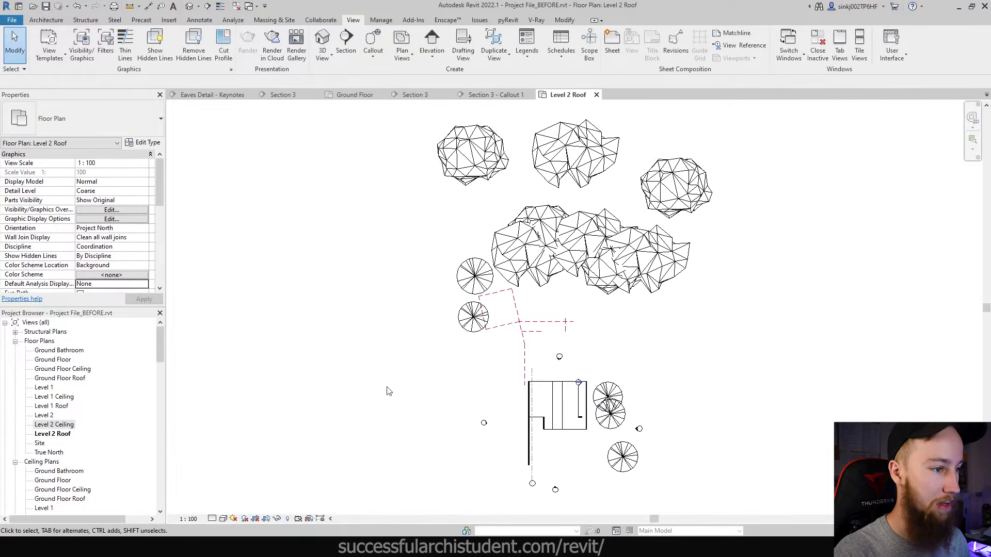
# - Inspect the roof and switch the Level 2 Roof plan's visual style to Wireframe
pyautogui.scroll(5, 581, 462)
pyautogui.click(580, 381)
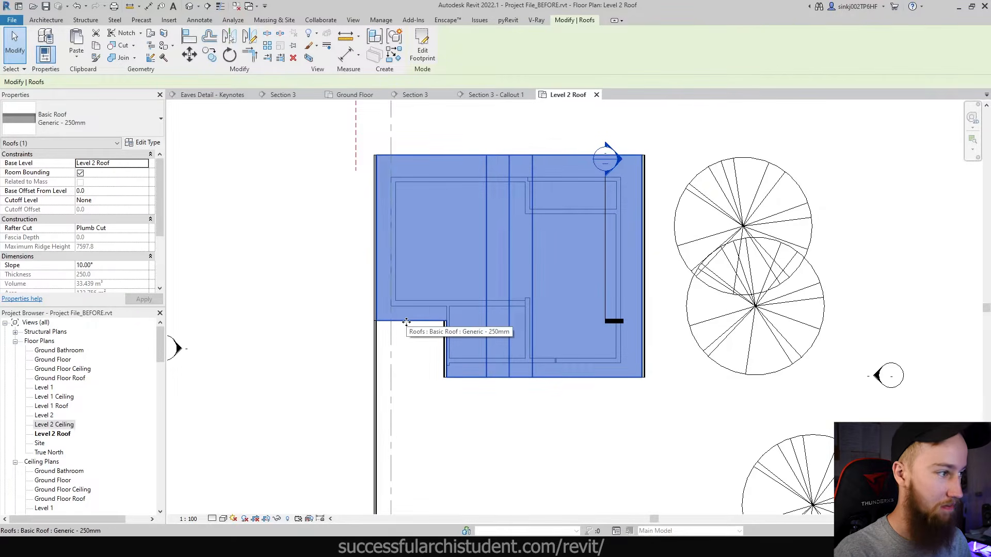
pyautogui.press('Escape')
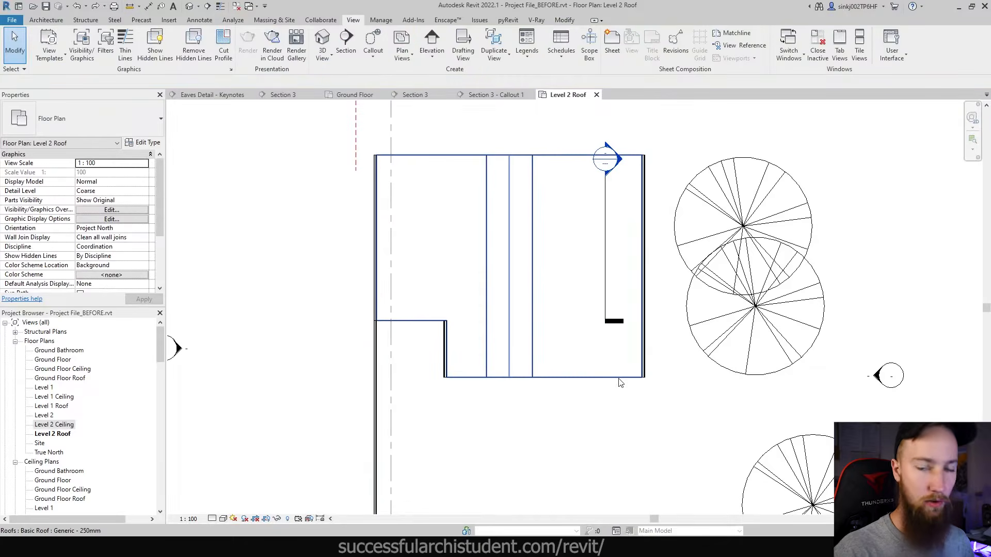
pyautogui.click(620, 380)
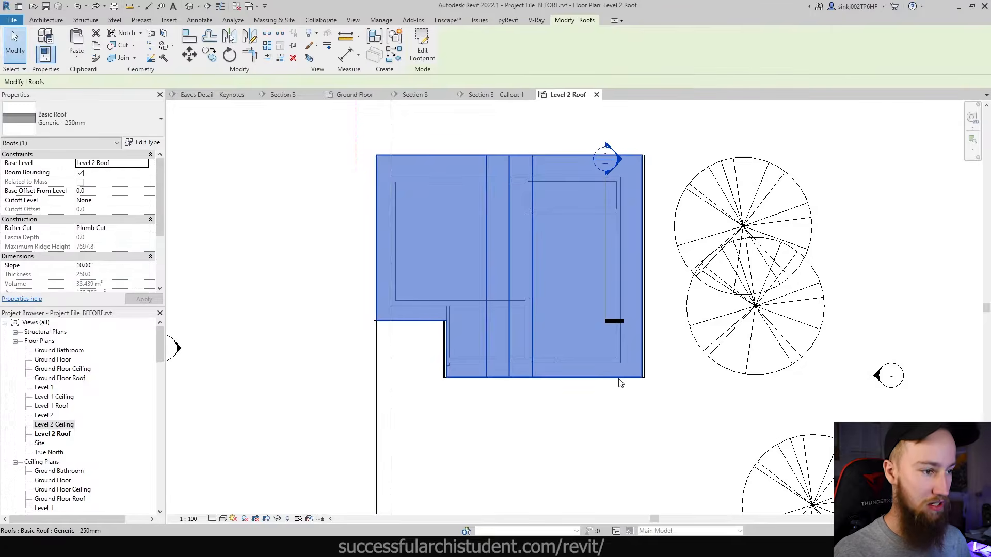
pyautogui.click(224, 519)
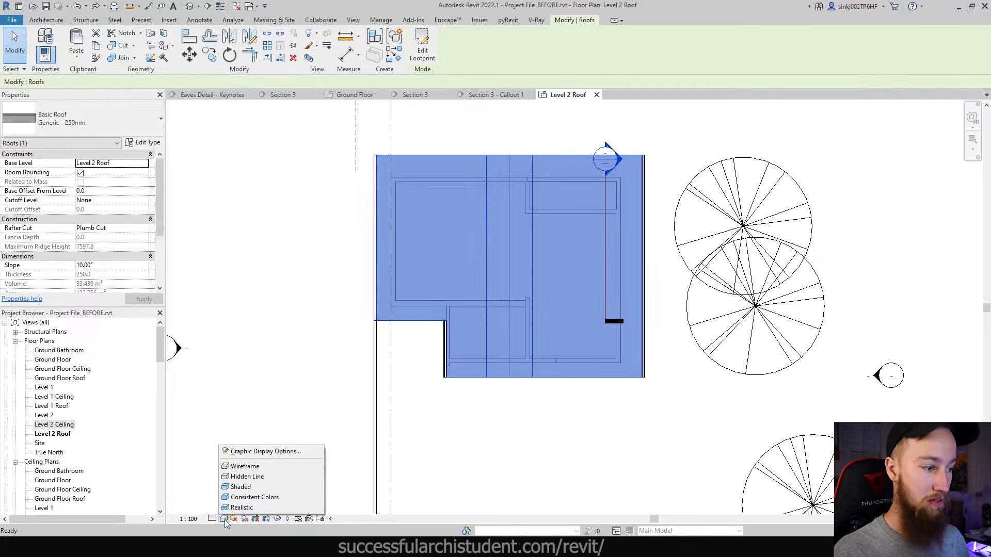
pyautogui.click(258, 467)
pyautogui.scroll(2, 559, 155)
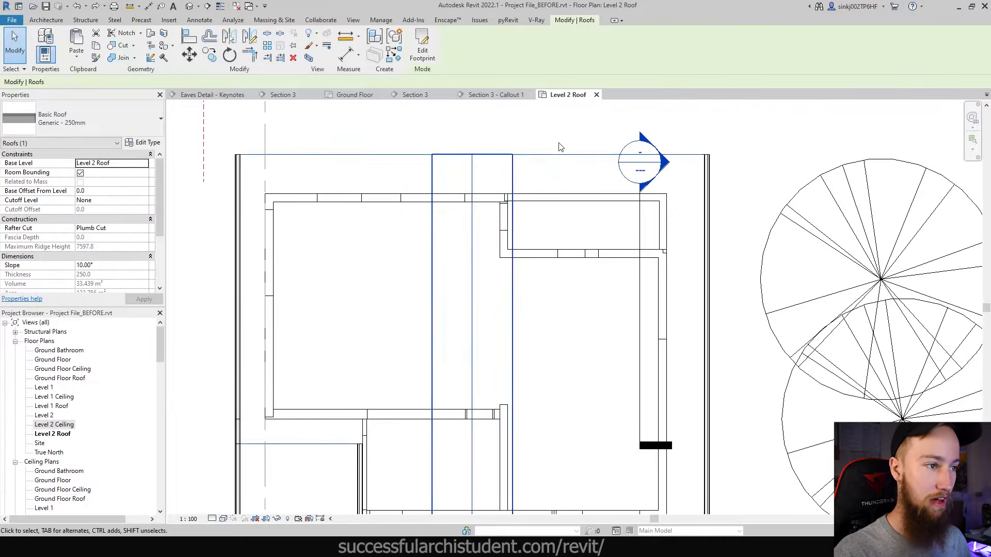
pyautogui.click(560, 144)
pyautogui.scroll(-1, 403, 216)
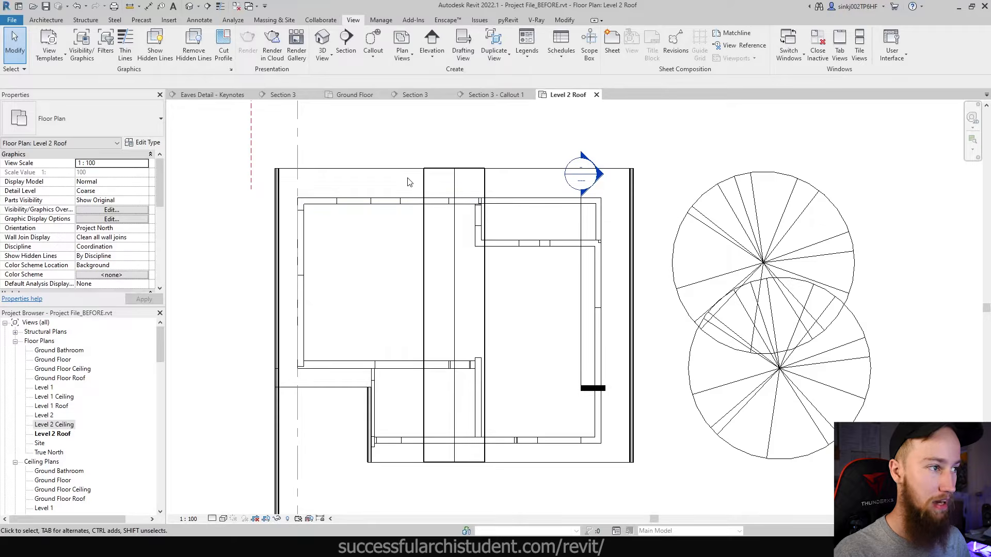
pyautogui.click(46, 19)
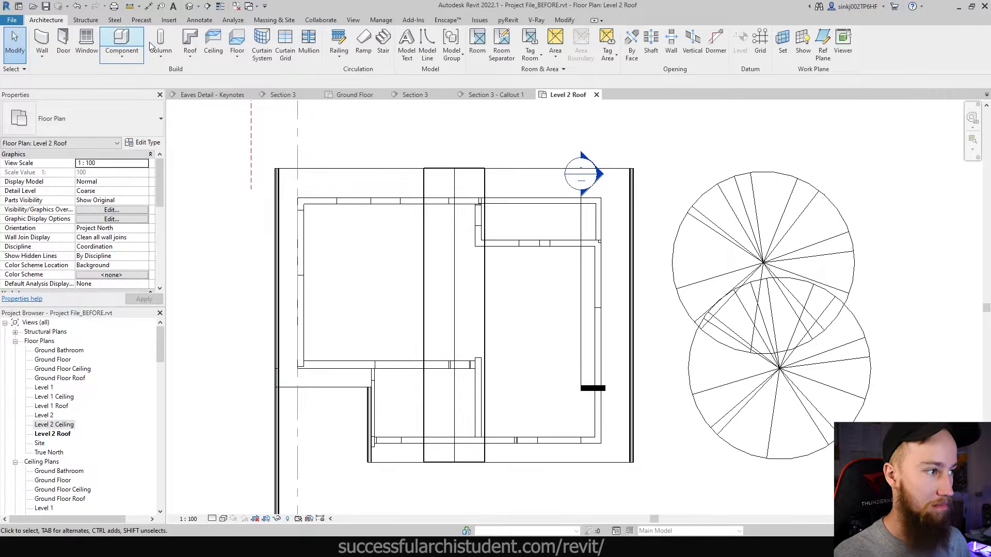
# - Start a roof soffit and switch the boundary drawing tool to Pick Lines (PL)
pyautogui.click(194, 60)
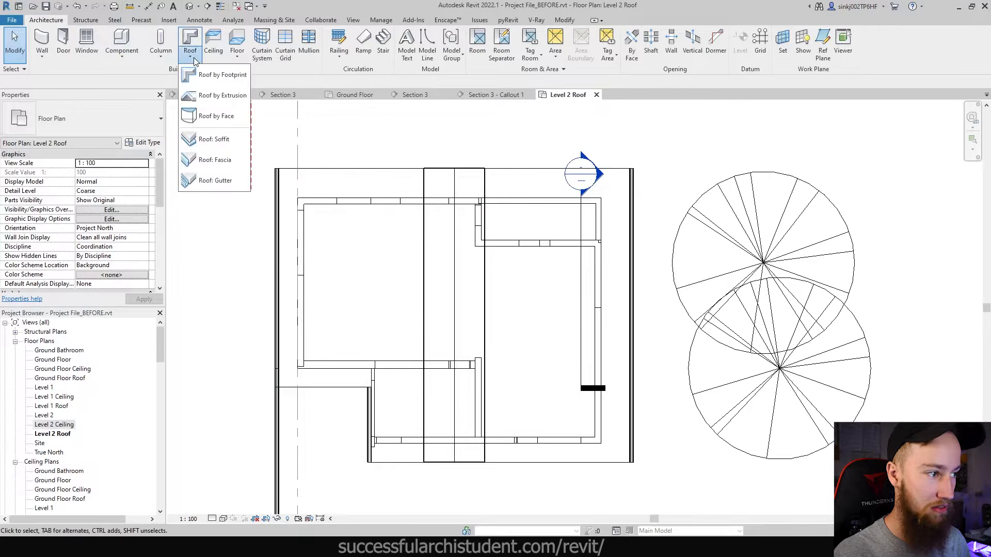
pyautogui.click(216, 141)
pyautogui.press('p')
pyautogui.press('l')
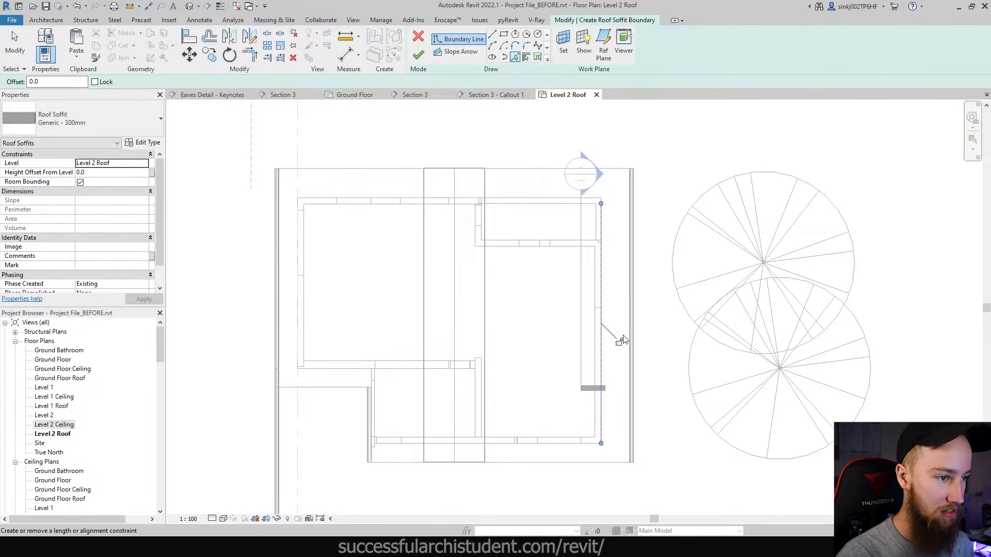
# - Pick soffit boundary lines along the left, horizontal and vertical walls, the lower wall edge and the lower roof edge
pyautogui.scroll(2, 627, 309)
pyautogui.moveTo(625, 289); pyautogui.dragTo(659, 443, button='middle')
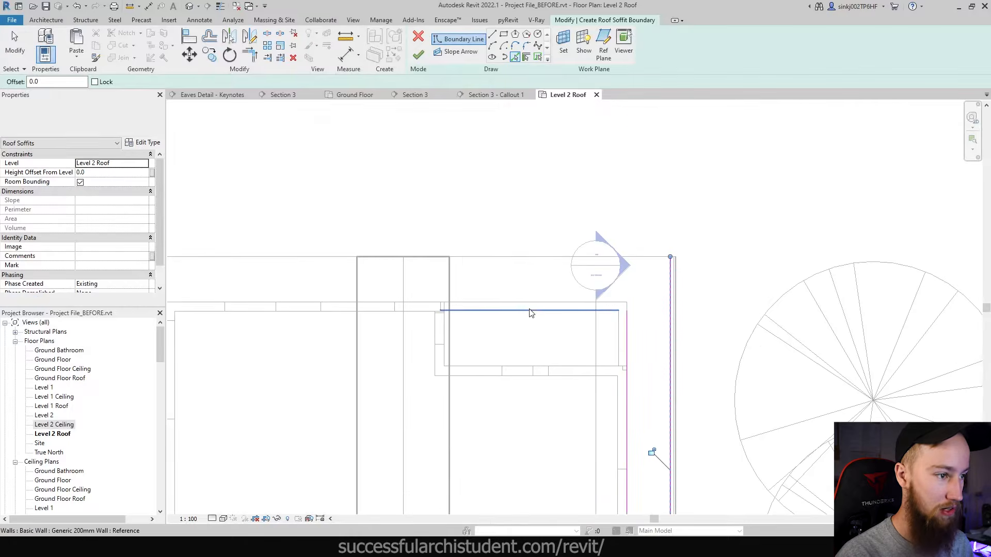
pyautogui.moveTo(475, 338); pyautogui.dragTo(823, 307, button='middle')
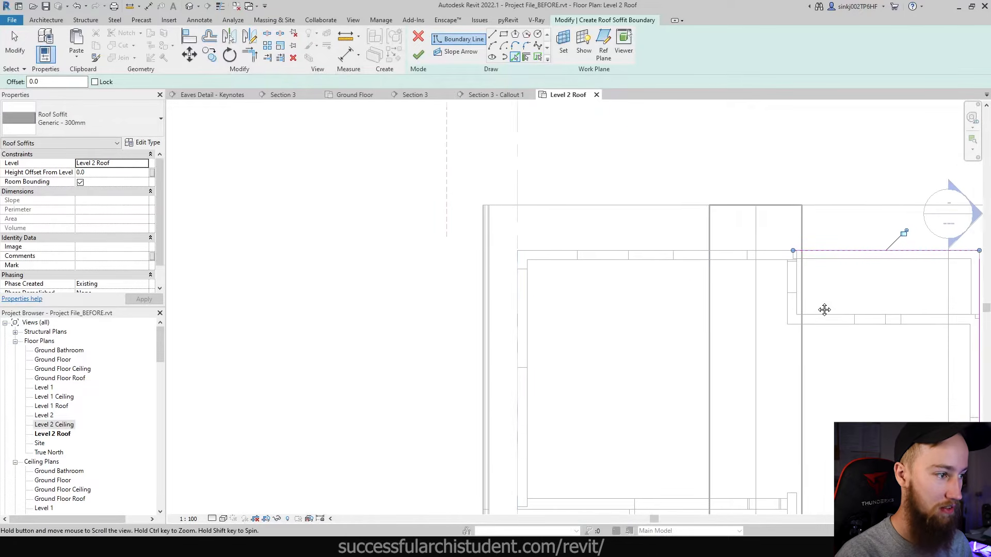
pyautogui.click(527, 310)
pyautogui.scroll(-4, 524, 351)
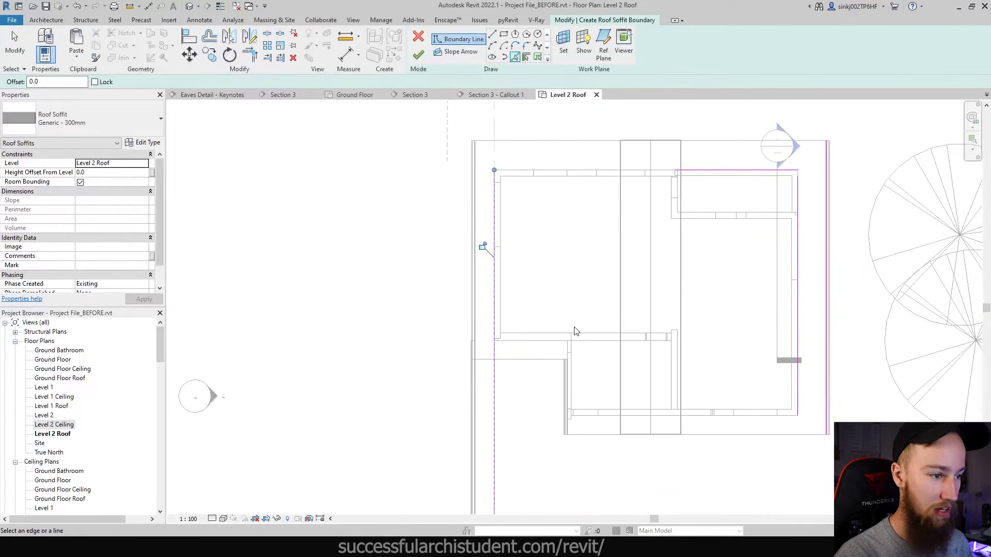
pyautogui.scroll(2, 570, 327)
pyautogui.scroll(2, 549, 356)
pyautogui.click(548, 330)
pyautogui.click(585, 347)
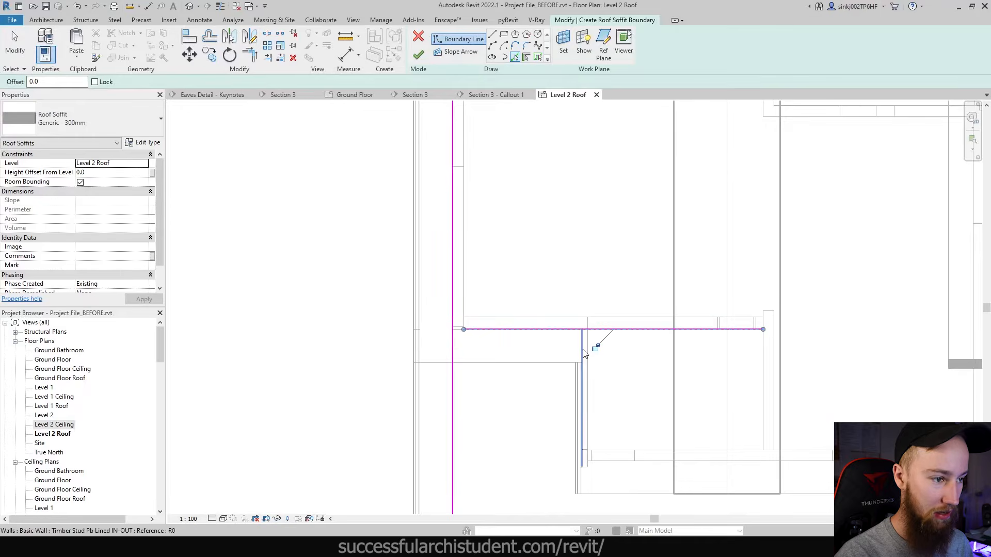
pyautogui.moveTo(638, 455); pyautogui.dragTo(541, 359, button='middle')
pyautogui.click(720, 373)
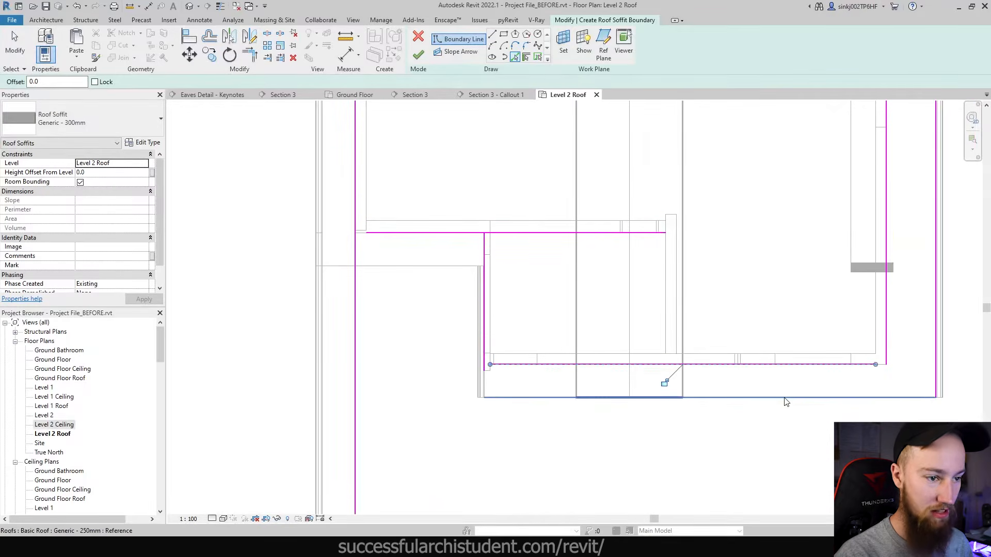
pyautogui.click(784, 402)
pyautogui.scroll(2, 467, 273)
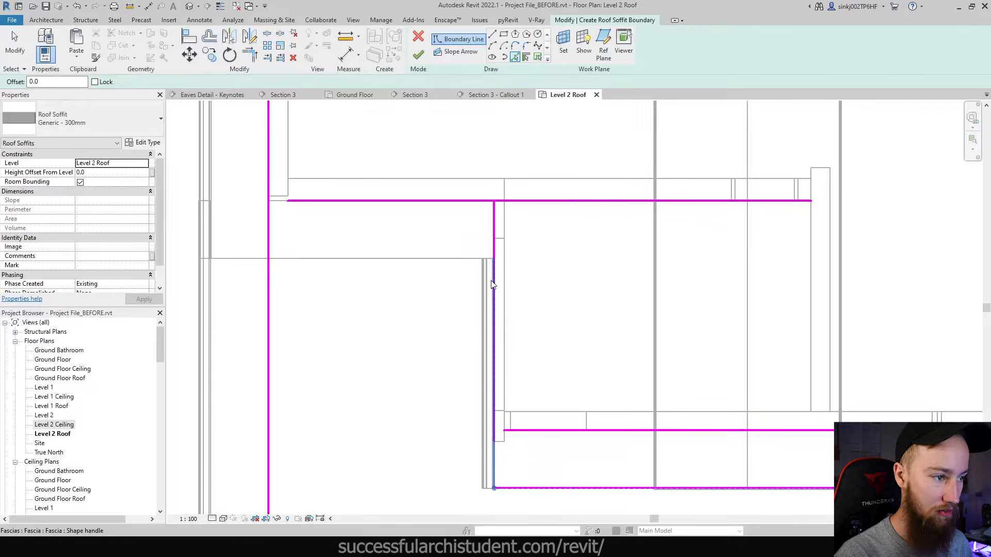
pyautogui.press('Escape')
# - Trim the short vertical boundary line to meet the lower line at a corner
pyautogui.click(494, 323)
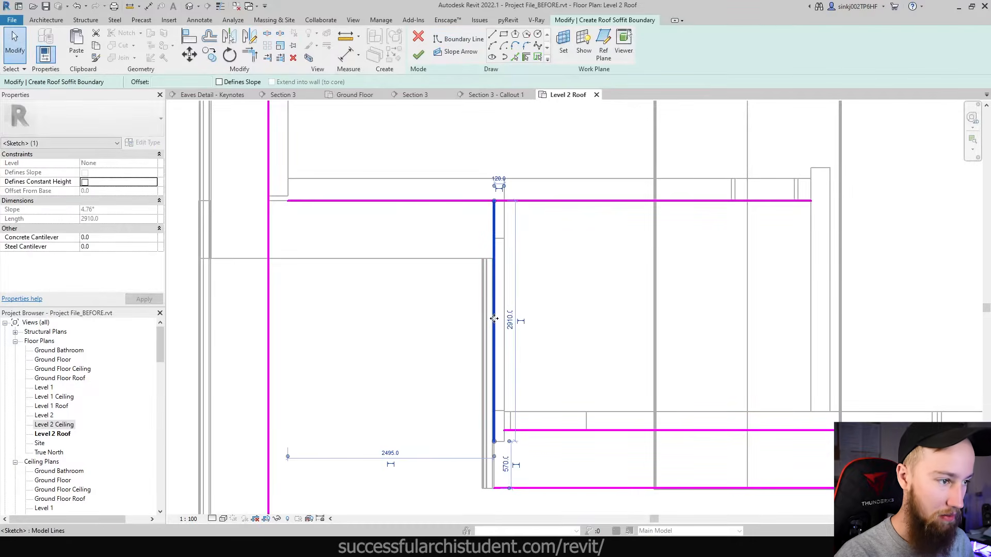
pyautogui.scroll(-2, 494, 319)
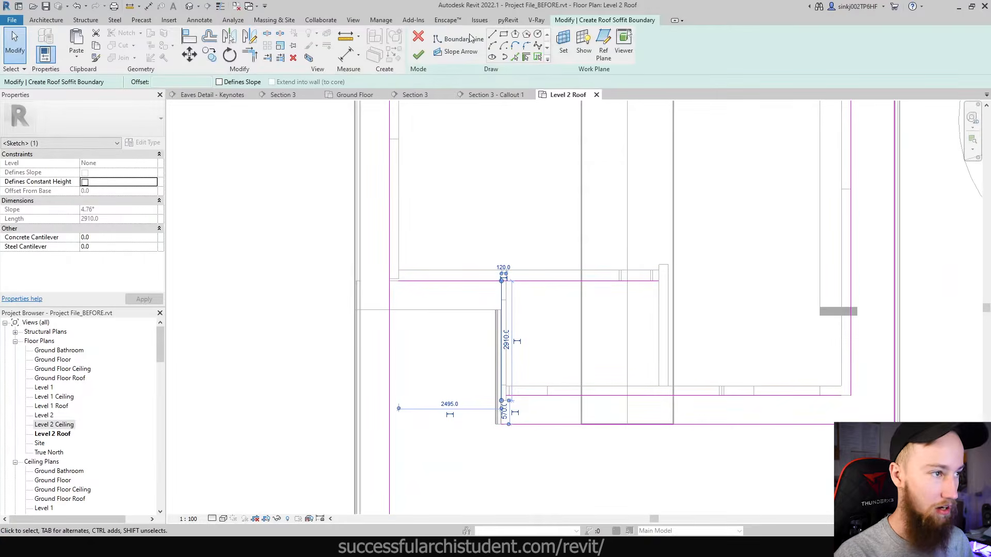
pyautogui.press('Escape')
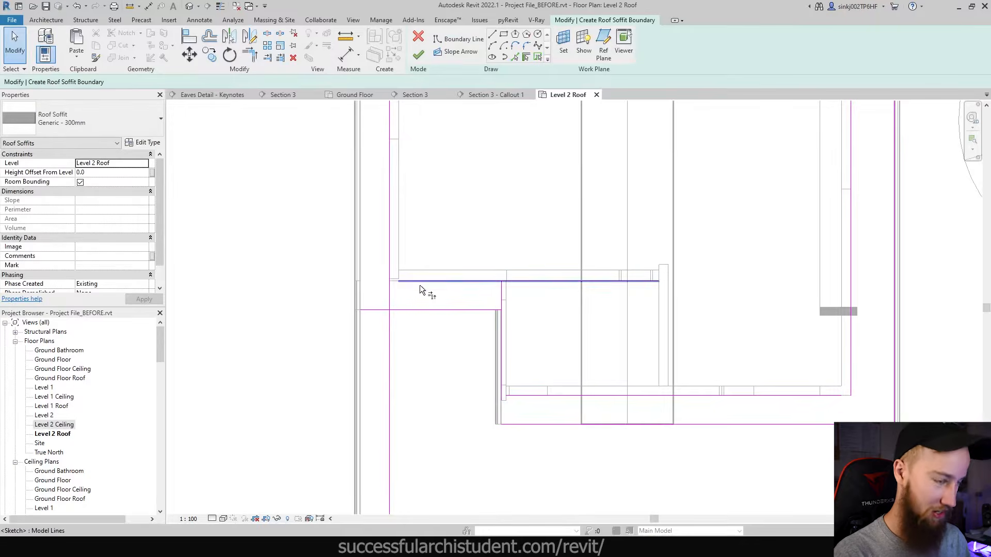
pyautogui.press('t')
pyautogui.press('r')
pyautogui.click(413, 309)
pyautogui.click(391, 294)
pyautogui.scroll(-3, 462, 274)
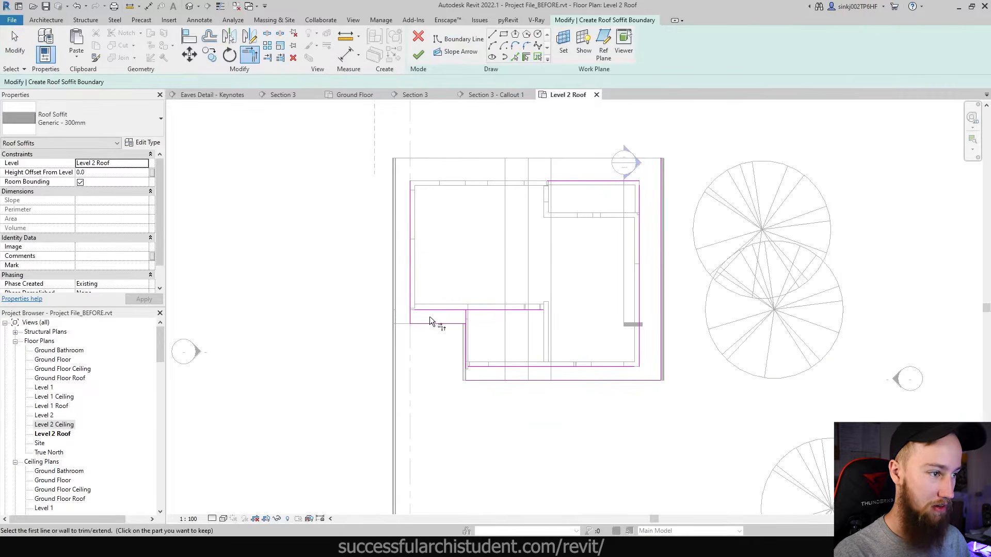
pyautogui.scroll(2, 413, 325)
pyautogui.press('Escape')
pyautogui.click(412, 327)
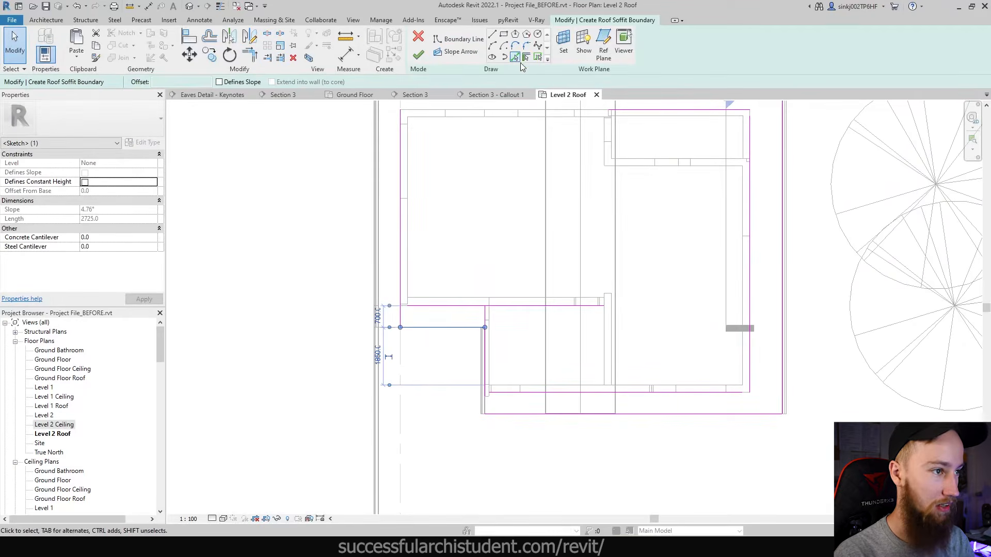
# - Add a soffit boundary line along the top roof edge
pyautogui.click(516, 58)
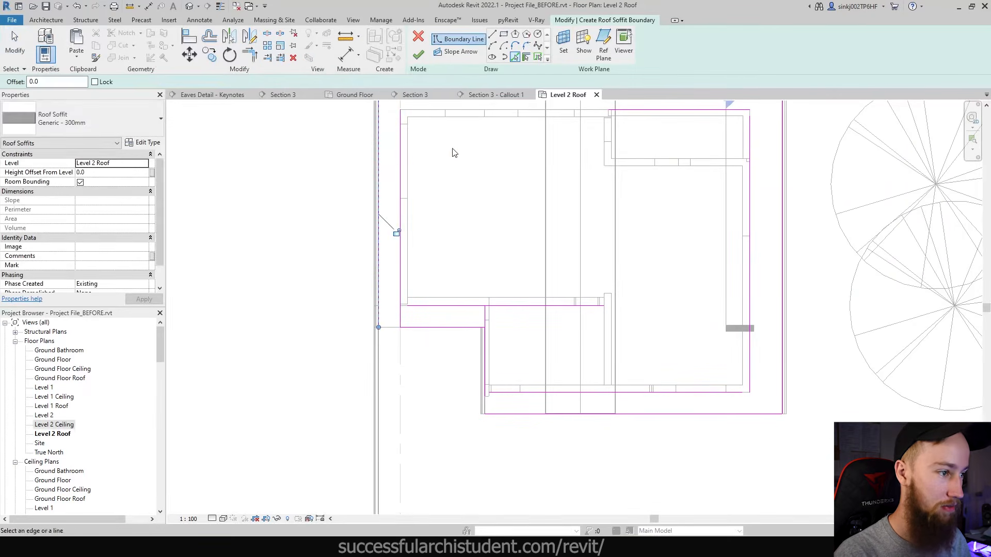
pyautogui.moveTo(453, 153); pyautogui.dragTo(488, 294, button='middle')
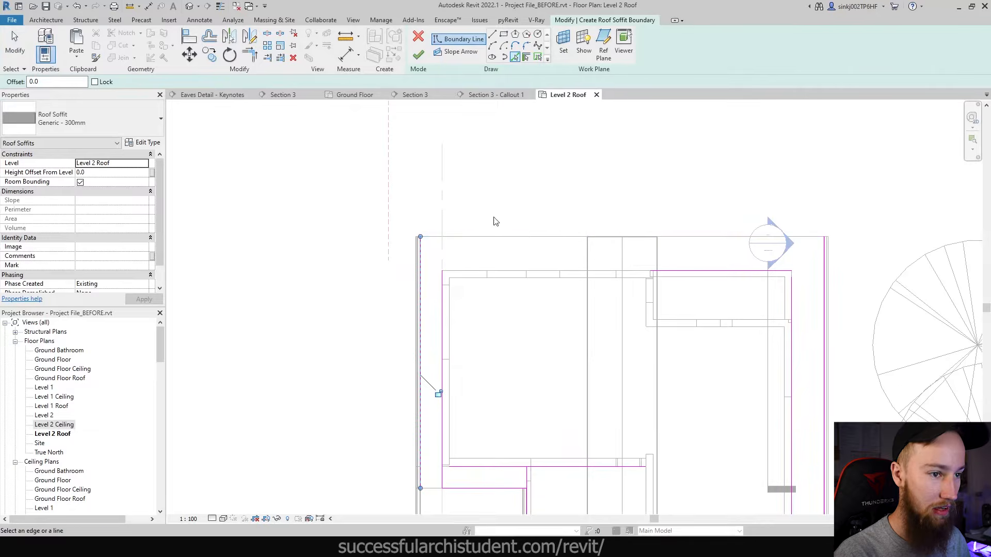
pyautogui.click(490, 238)
pyautogui.press('Escape')
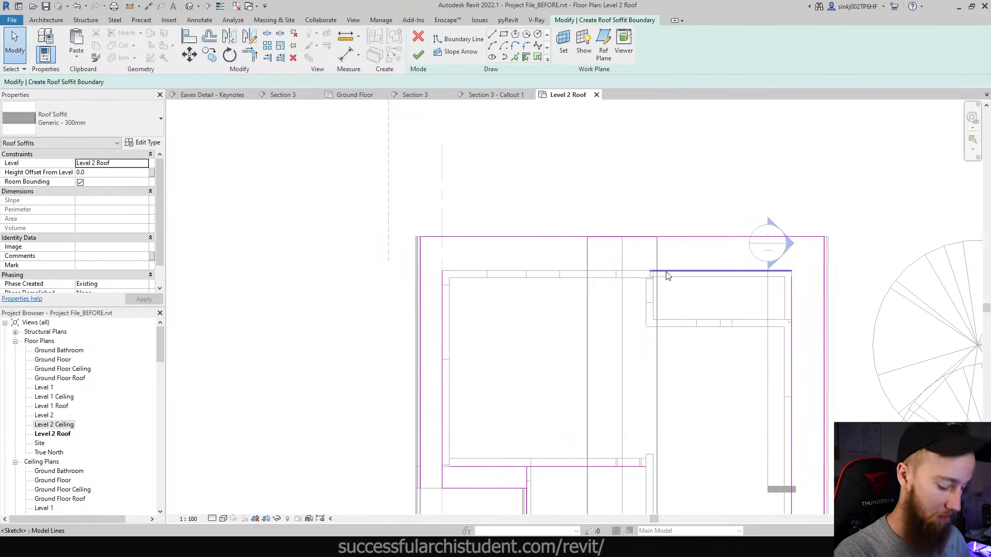
# - Join the top, left and horizontal boundary lines into clean corners with Trim/Extend to Corner
pyautogui.press('t')
pyautogui.press('r')
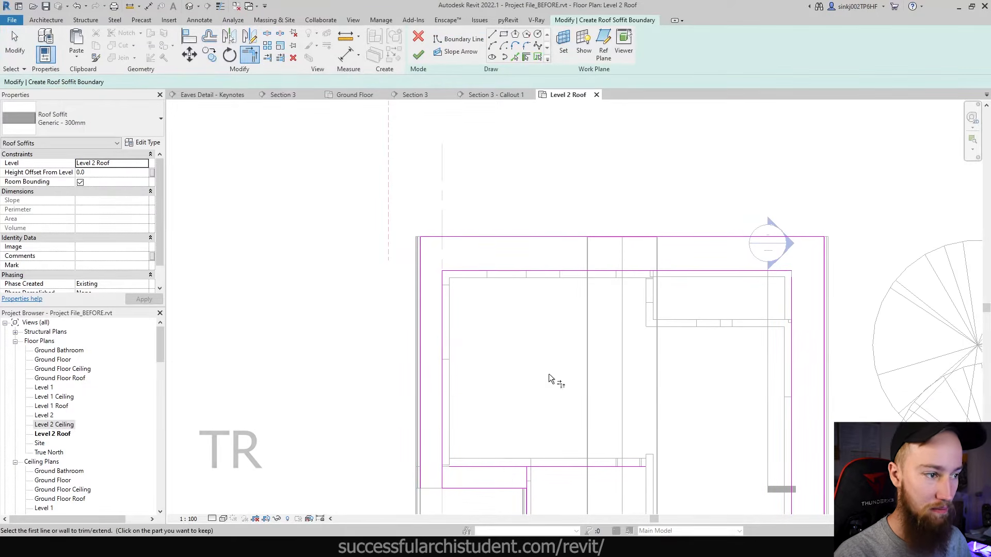
pyautogui.moveTo(549, 375); pyautogui.dragTo(506, 284, button='middle')
pyautogui.click(431, 377)
pyautogui.click(399, 362)
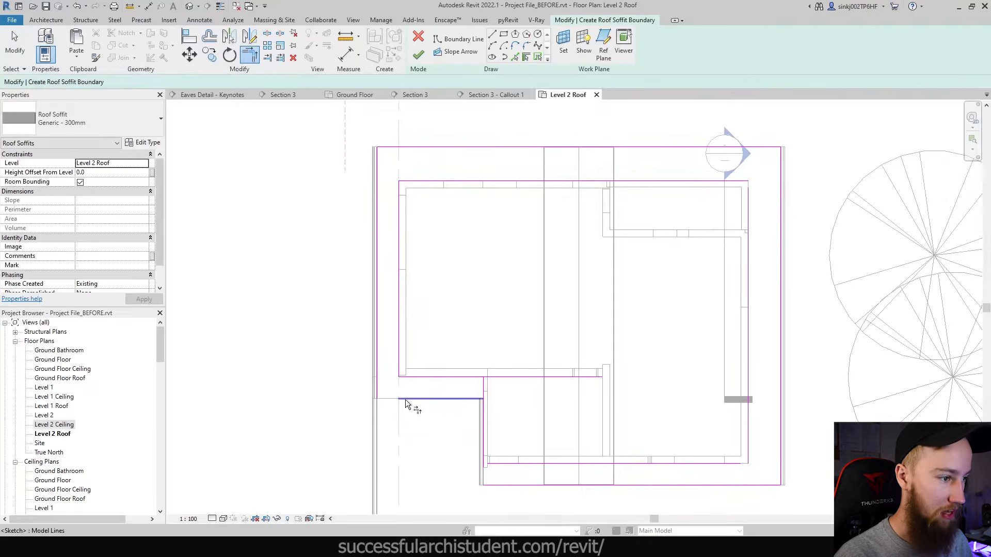
pyautogui.click(405, 402)
pyautogui.click(378, 382)
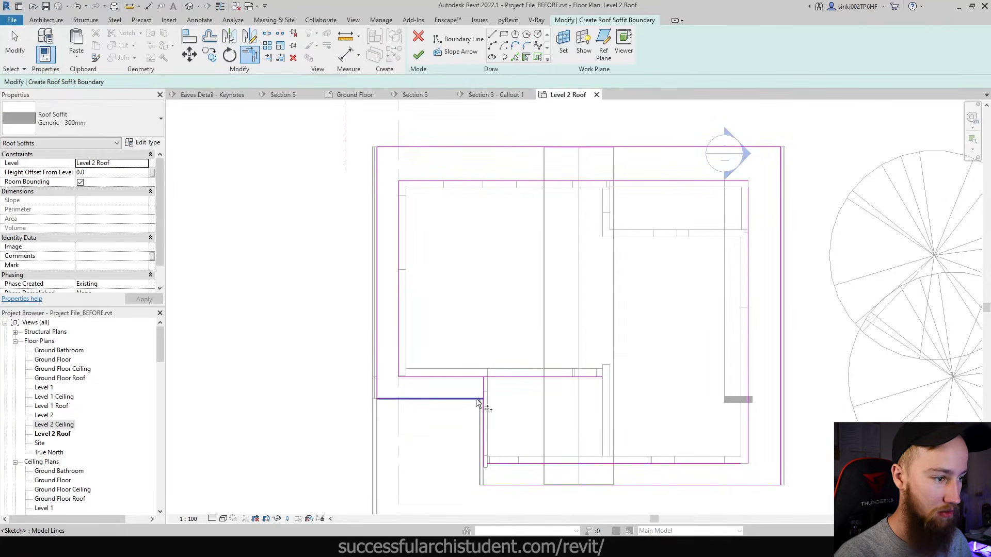
pyautogui.click(477, 401)
pyautogui.click(484, 416)
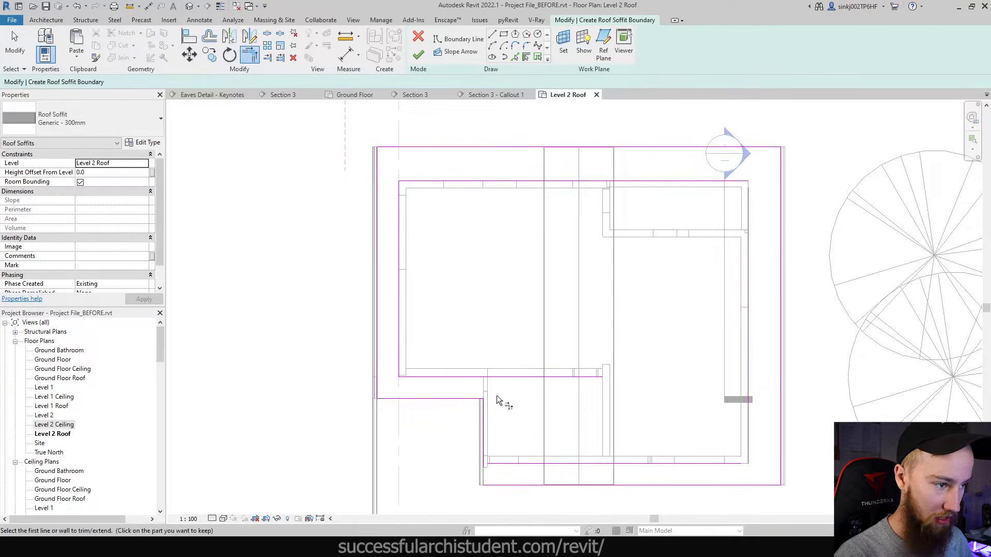
pyautogui.press('Escape')
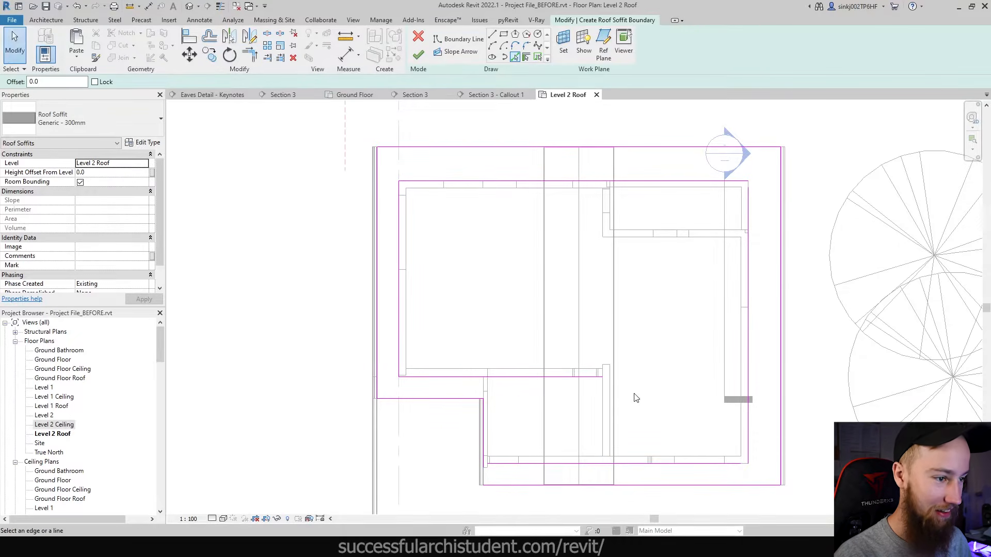
# - Delete the unwanted bottom sketch line and join the vertical line to the upper horizontal line
pyautogui.press('Escape')
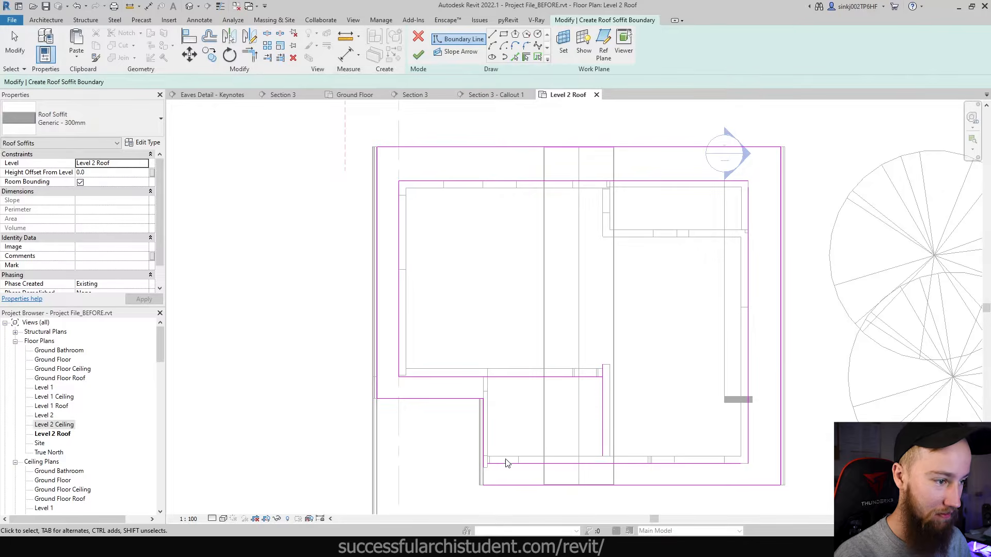
pyautogui.click(510, 462)
pyautogui.press('Delete')
pyautogui.press('t')
pyautogui.press('r')
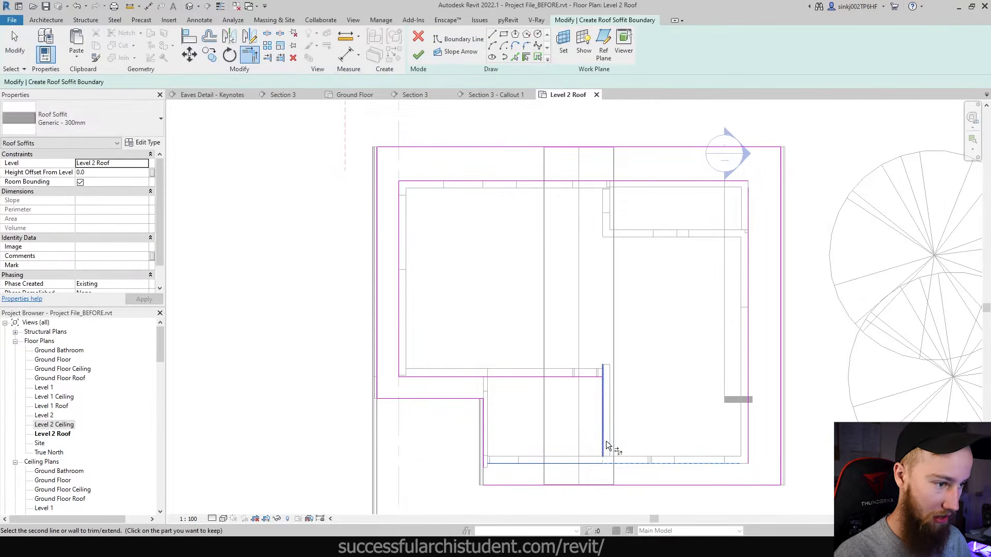
pyautogui.click(601, 396)
pyautogui.click(586, 376)
pyautogui.press('Escape')
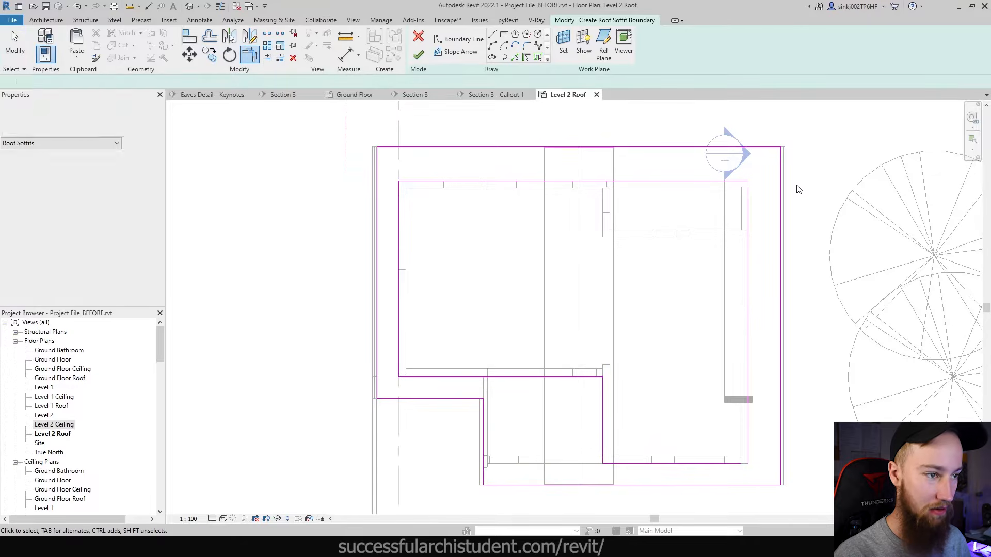
# - Close the last corner between the right vertical and top lines, finish the soffit sketch and save
pyautogui.click(418, 54)
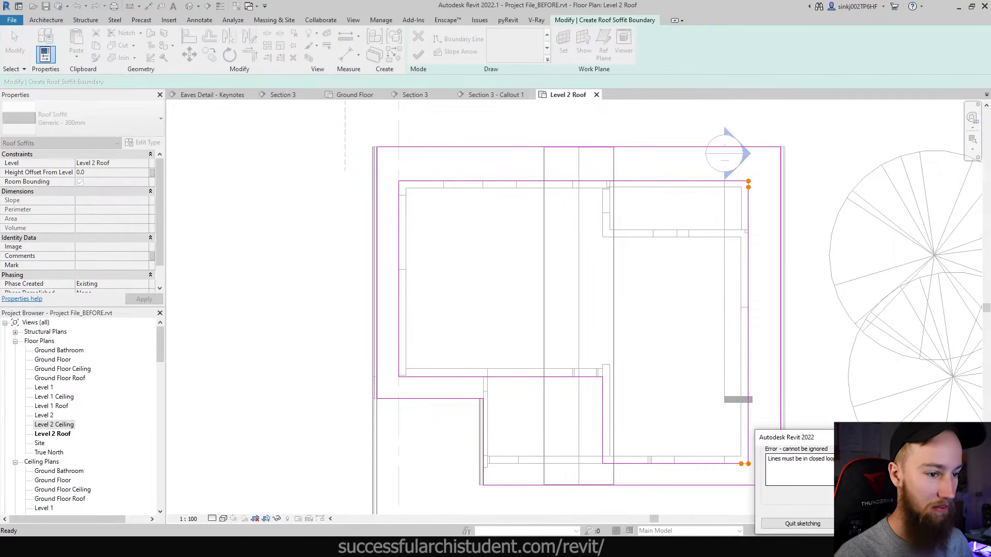
pyautogui.click(933, 524)
pyautogui.press('t')
pyautogui.press('r')
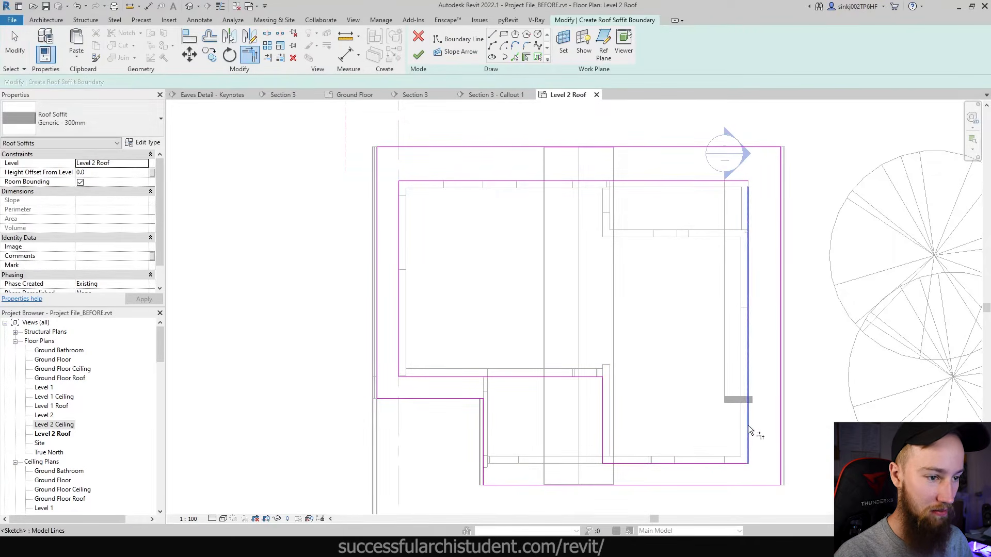
pyautogui.click(749, 278)
pyautogui.click(729, 182)
pyautogui.click(418, 54)
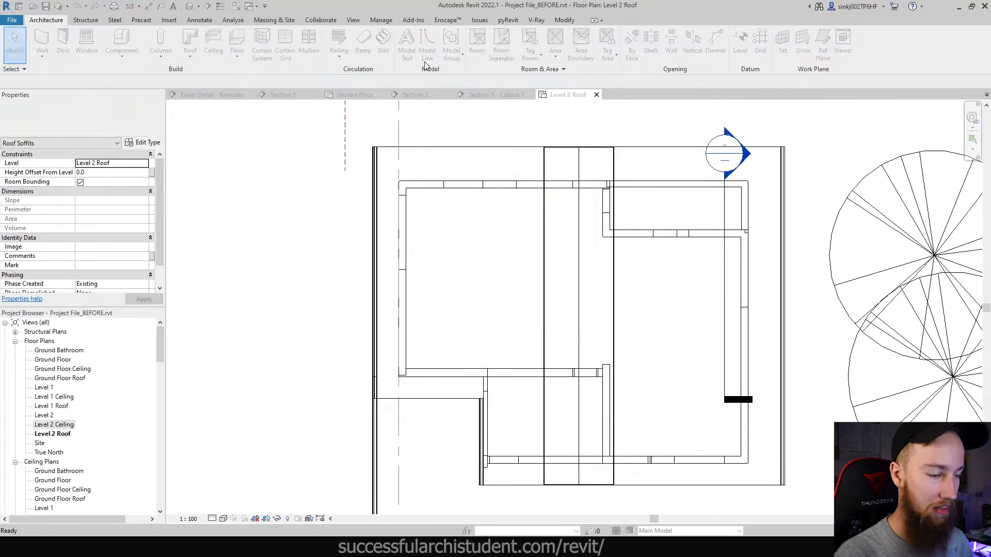
pyautogui.click(502, 250)
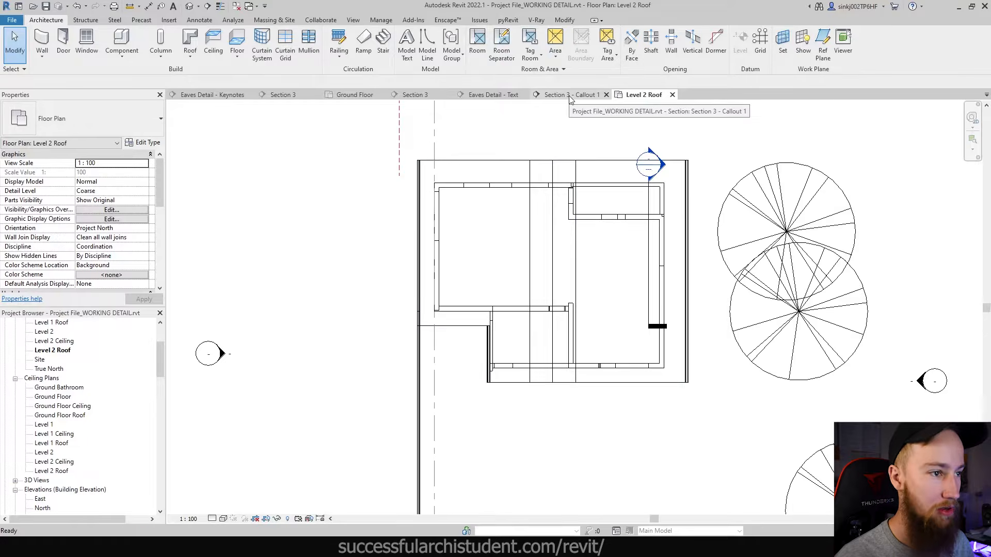
# - In the Section 3 - Callout 1 view, set the eave soffit's structure layer to 100 thick
pyautogui.click(570, 96)
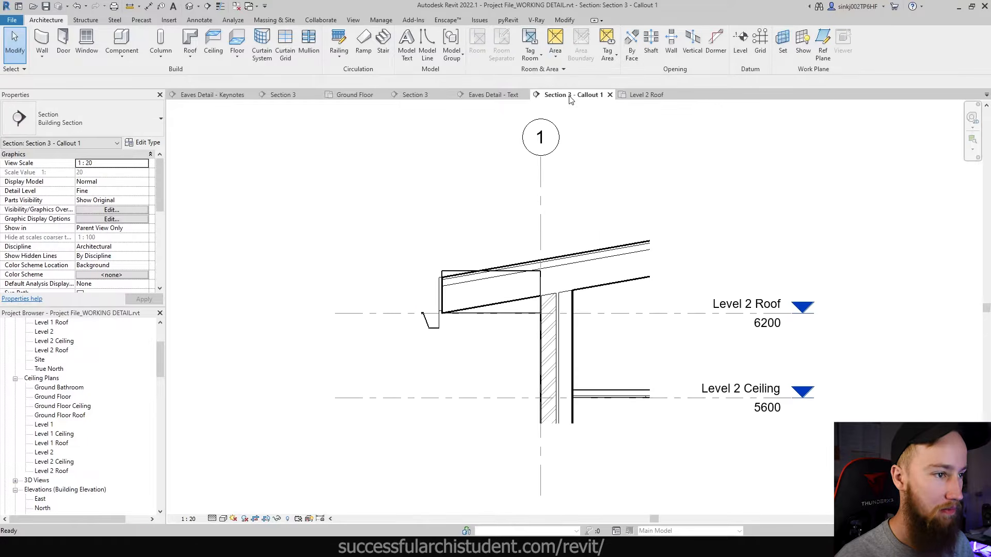
pyautogui.click(505, 317)
pyautogui.scroll(3, 505, 315)
pyautogui.moveTo(611, 312); pyautogui.dragTo(547, 329, button='middle')
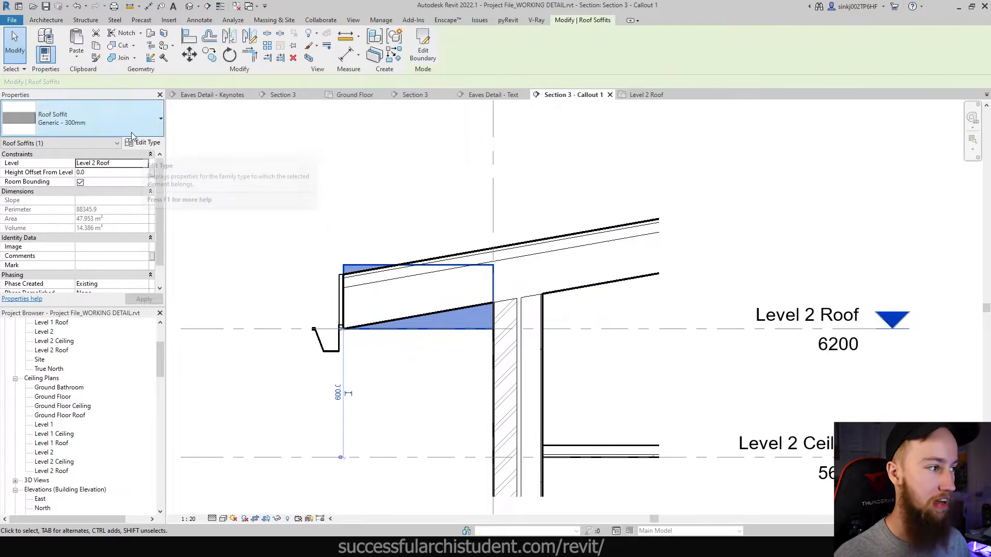
pyautogui.click(144, 142)
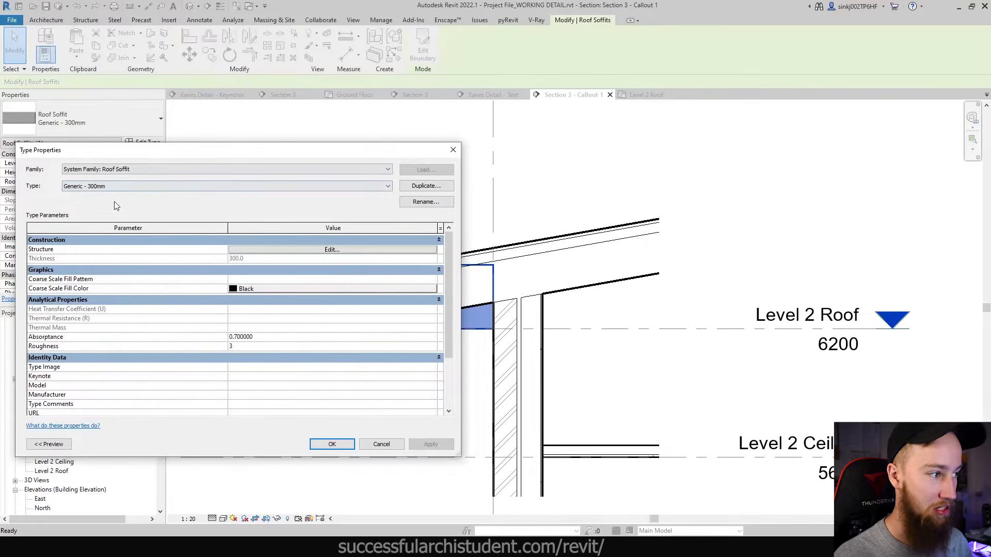
pyautogui.click(265, 252)
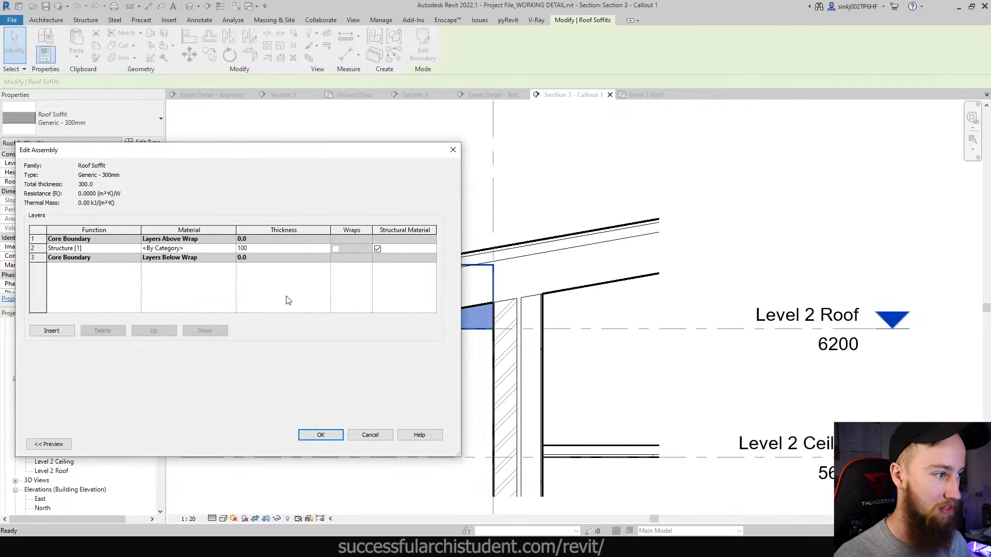
pyautogui.press('Return')
pyautogui.click(320, 435)
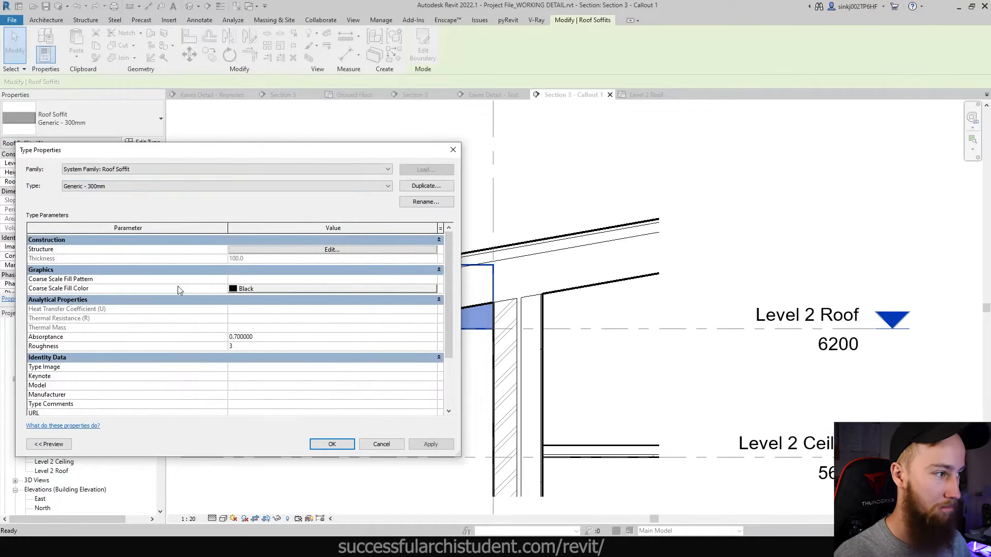
# - Rename the soffit type to 'Generic - 100mm' and keep the type changes
pyautogui.click(425, 202)
pyautogui.click(689, 394)
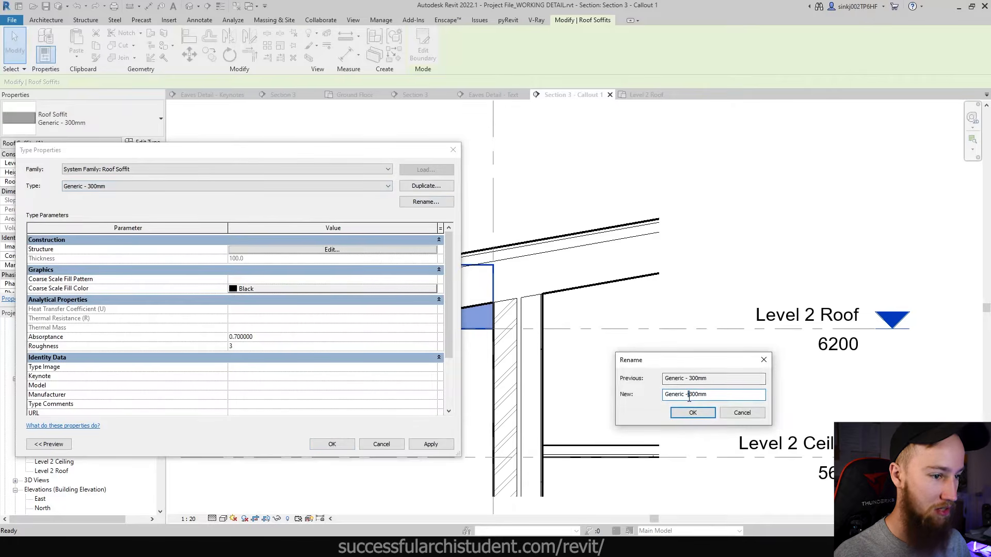
pyautogui.press('Return')
pyautogui.click(335, 444)
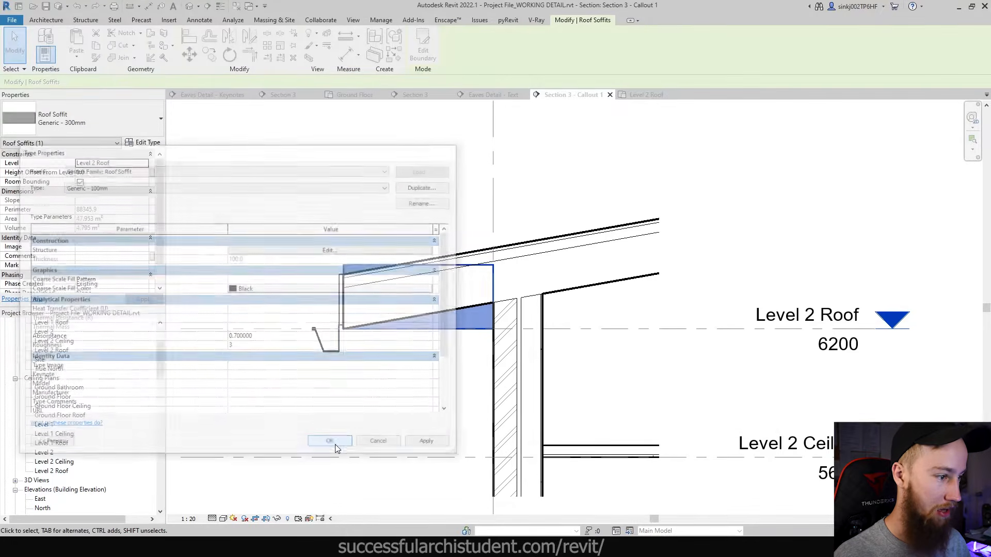
pyautogui.click(458, 387)
pyautogui.scroll(3, 424, 344)
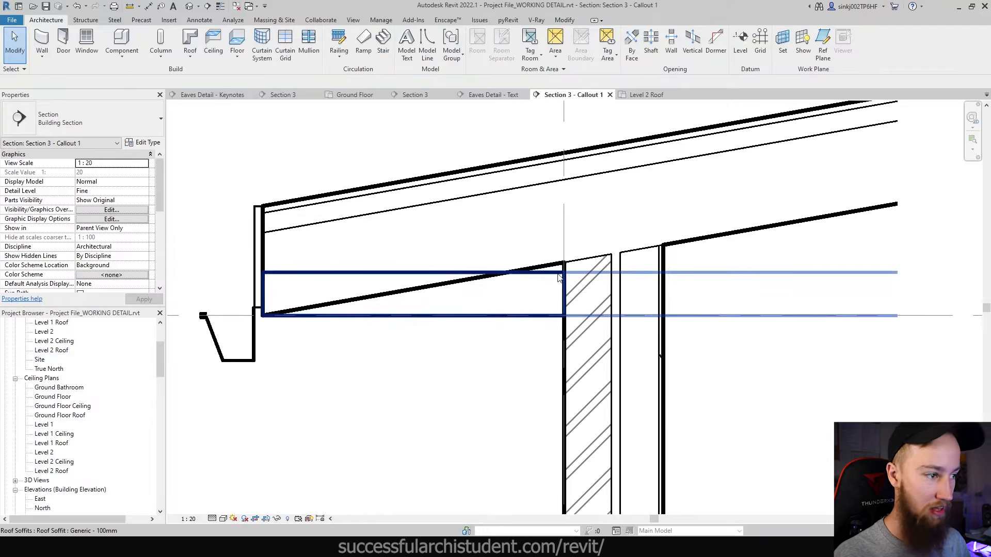
pyautogui.scroll(-3, 558, 277)
# - Insert a new layer in the soffit's structure and move it below the core boundary
pyautogui.click(549, 295)
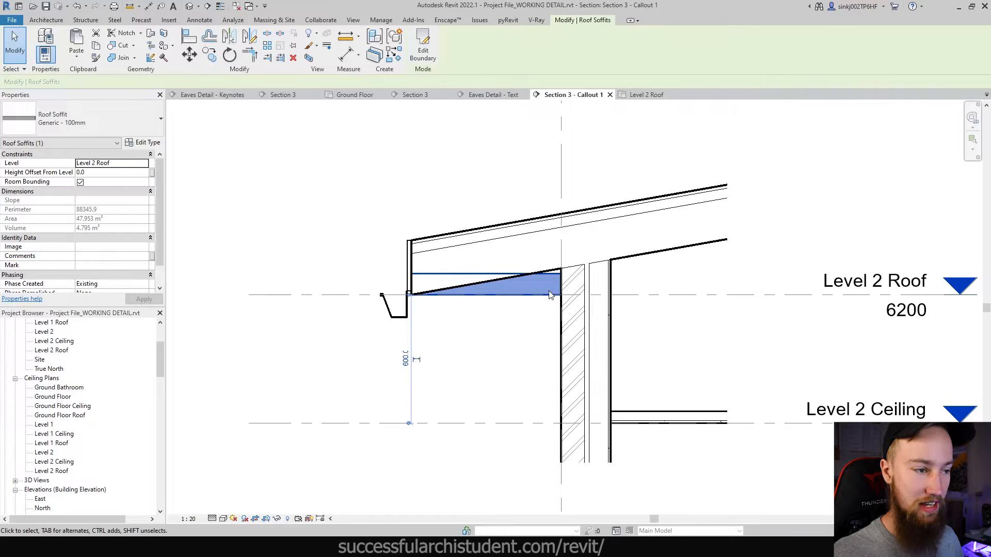
pyautogui.click(138, 145)
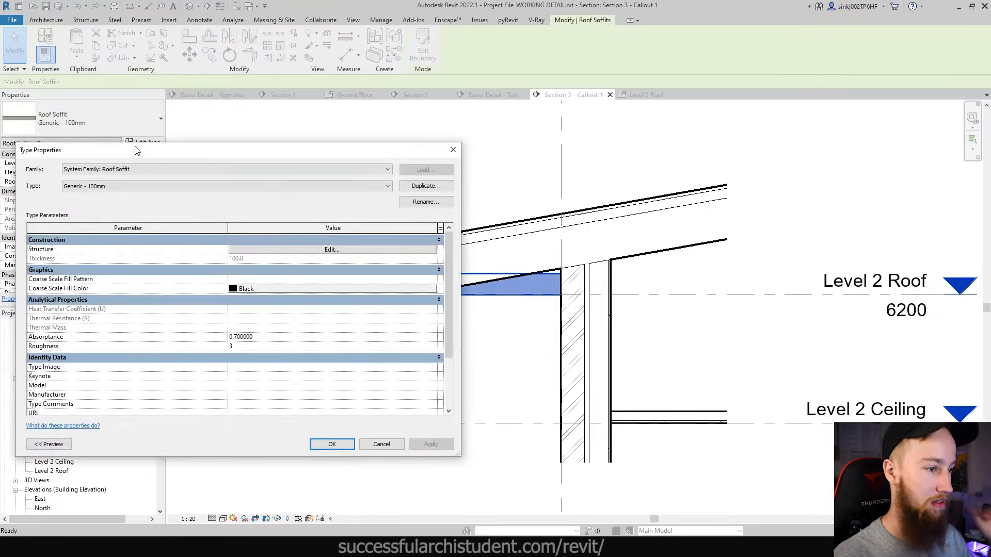
pyautogui.click(270, 250)
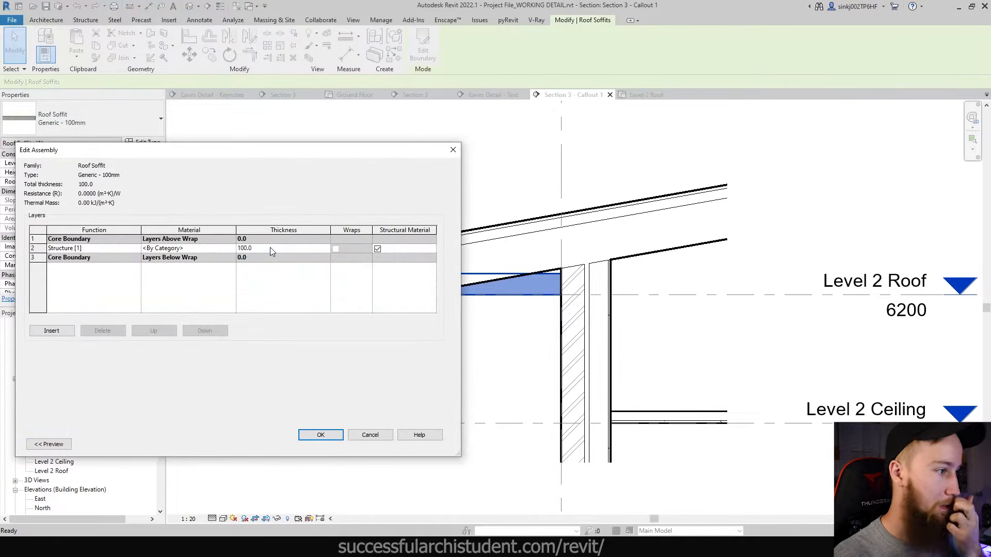
pyautogui.click(163, 248)
pyautogui.click(52, 330)
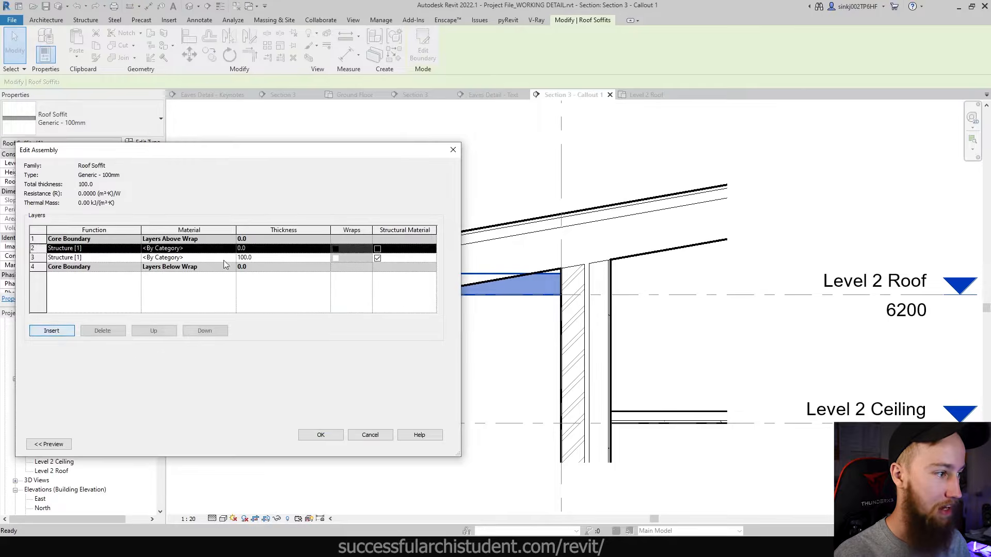
pyautogui.click(205, 331)
pyautogui.click(205, 331)
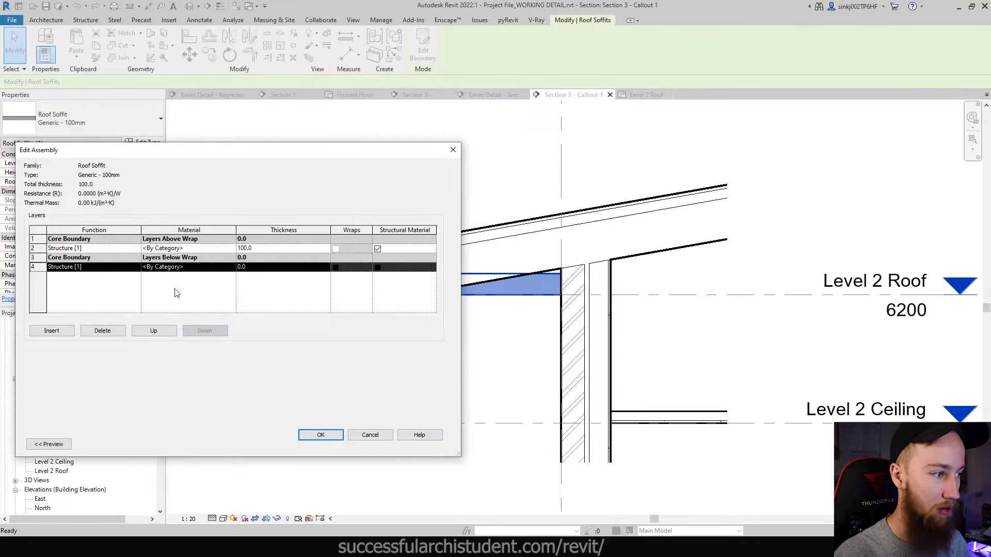
# - Make the new layer 20 thick and the structure layer 80, then accept the changes
pyautogui.click(261, 267)
pyautogui.write('20')
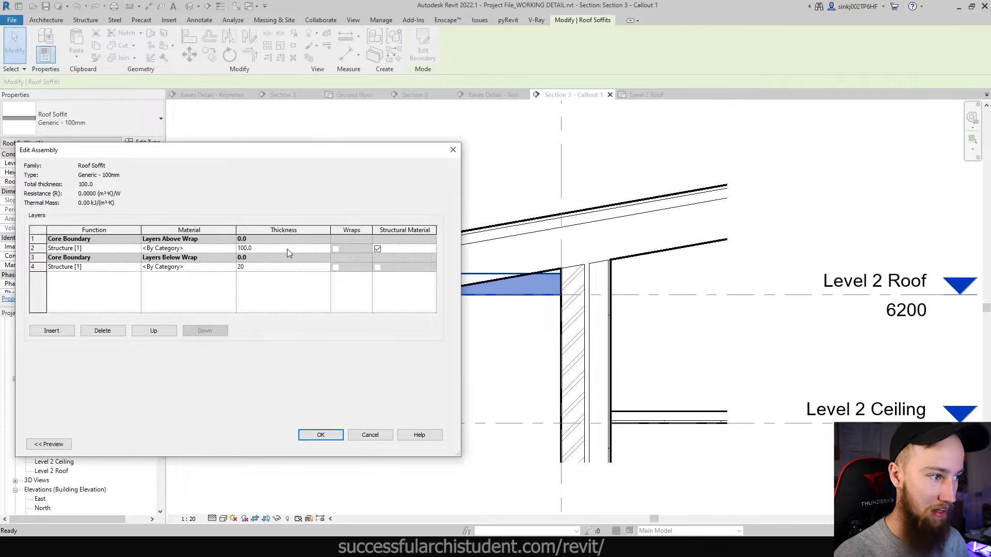
pyautogui.click(287, 249)
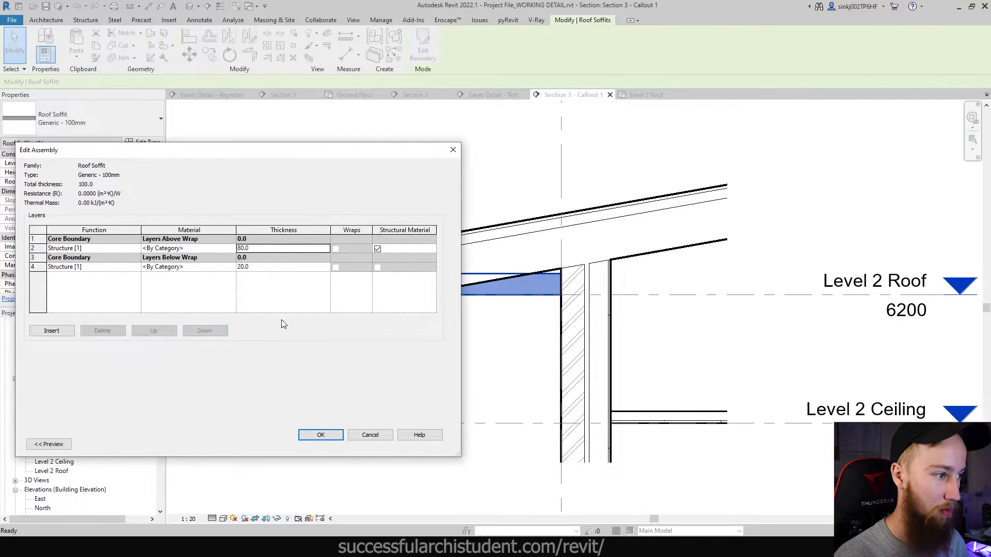
pyautogui.click(320, 435)
pyautogui.click(332, 445)
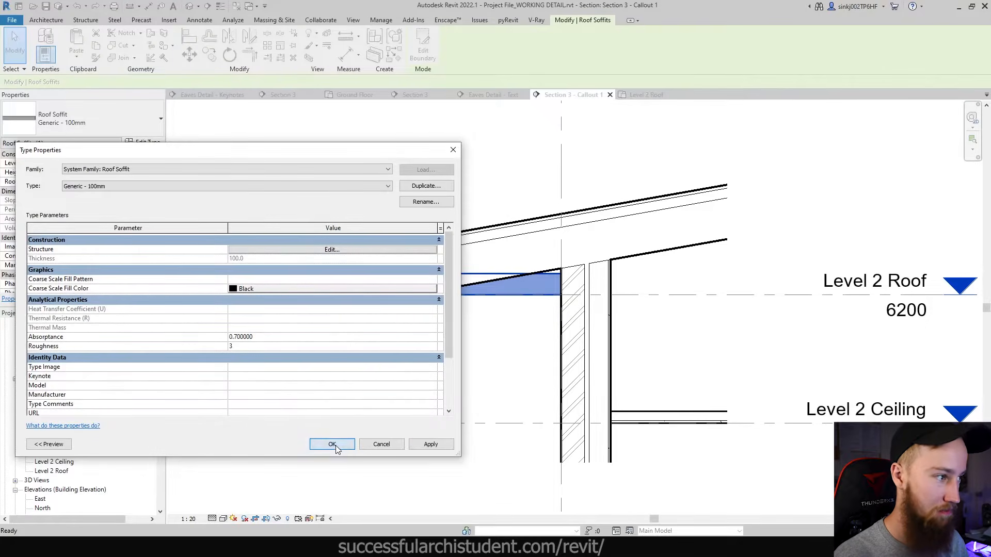
pyautogui.press('Escape')
pyautogui.scroll(3, 524, 294)
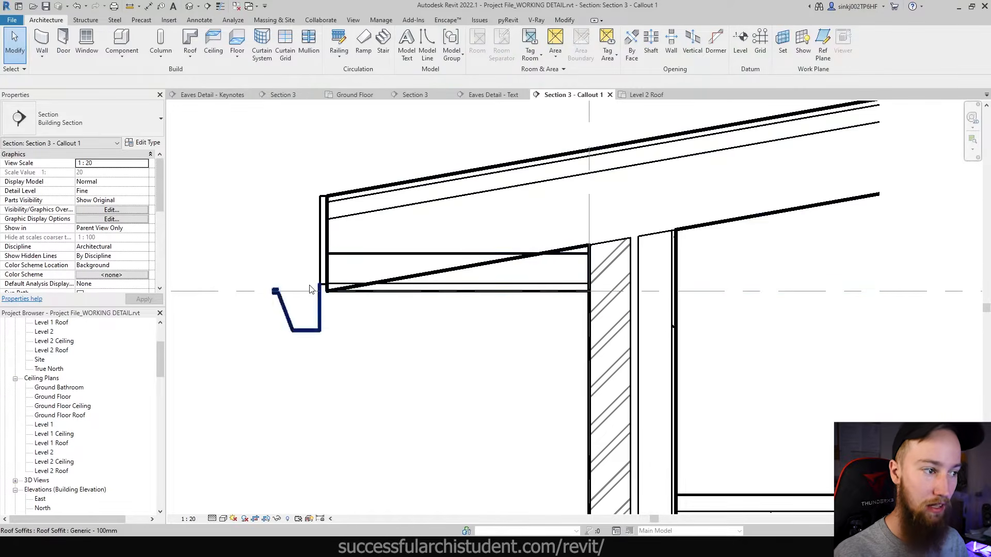
# - Select the gutter to inspect its properties, then deselect it
pyautogui.scroll(-2, 445, 332)
pyautogui.scroll(-2, 495, 336)
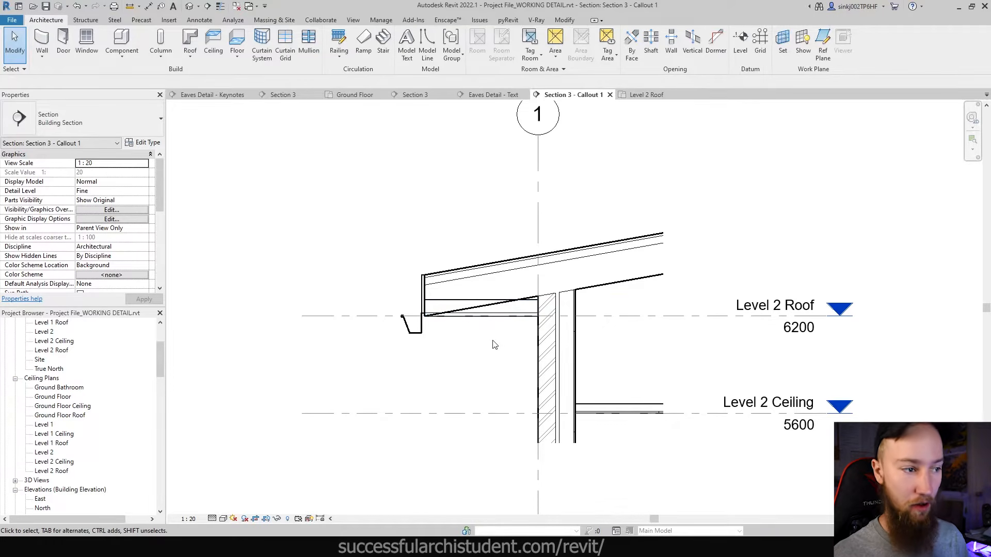
pyautogui.scroll(2, 438, 309)
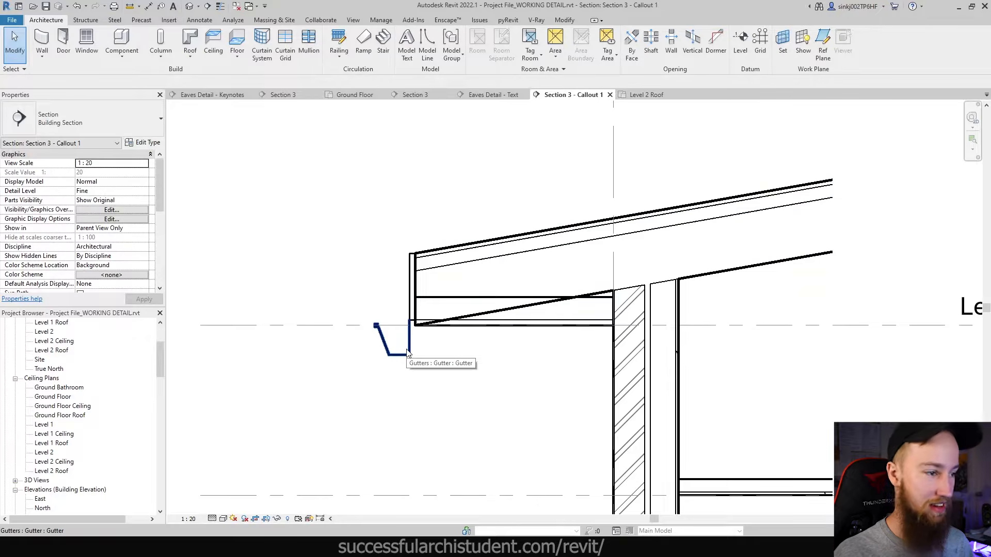
pyautogui.click(408, 352)
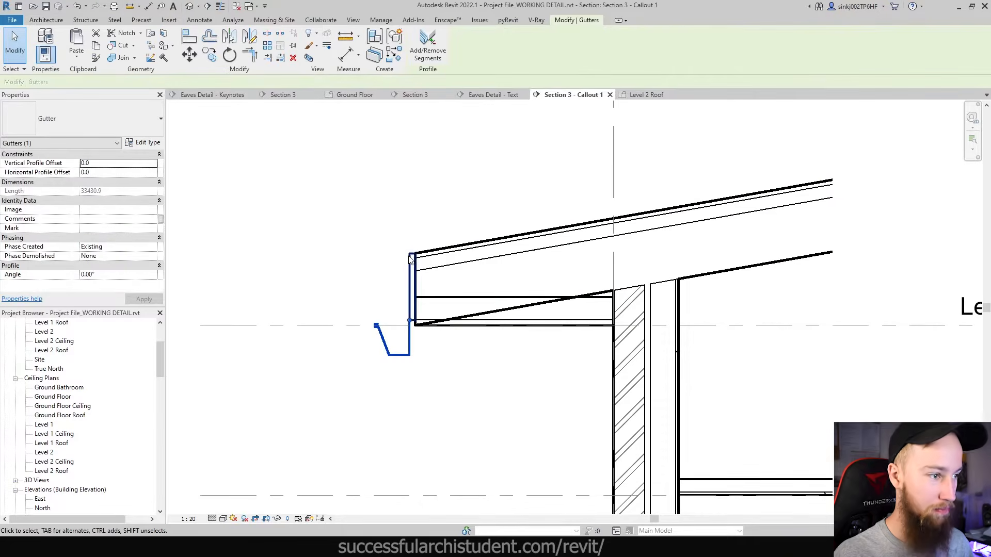
pyautogui.scroll(2, 411, 259)
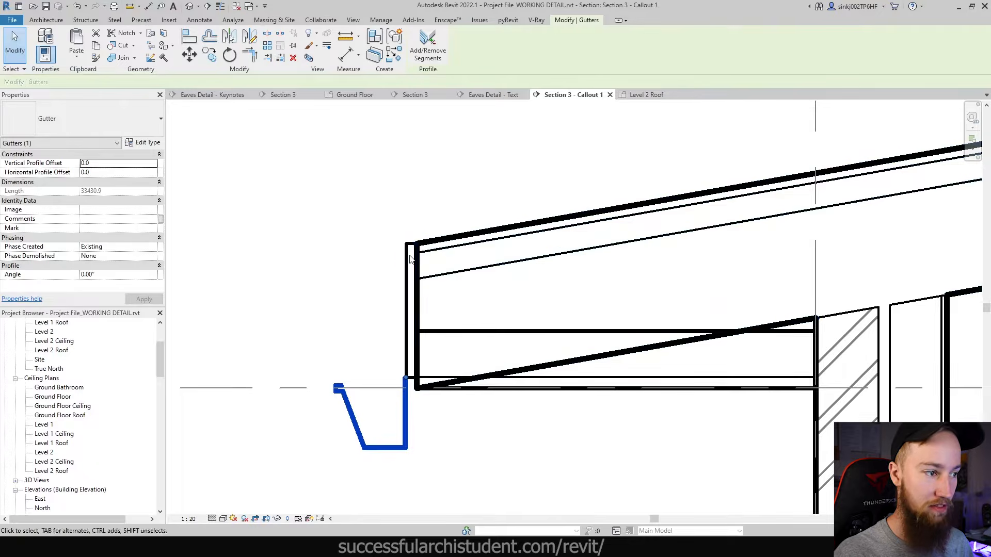
pyautogui.scroll(-2, 361, 264)
pyautogui.click(352, 259)
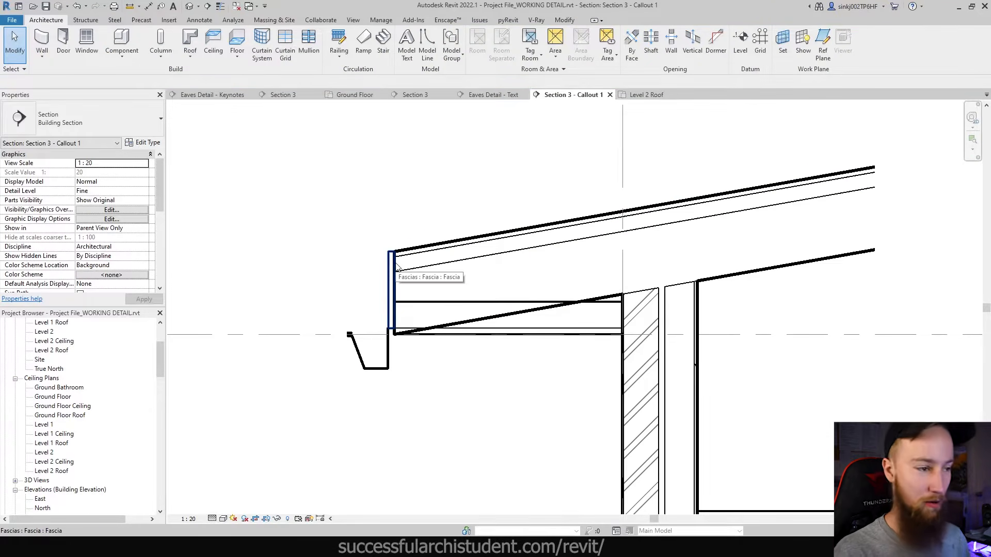
# - Give the fascia a Vertical Profile Offset of -16
pyautogui.click(390, 267)
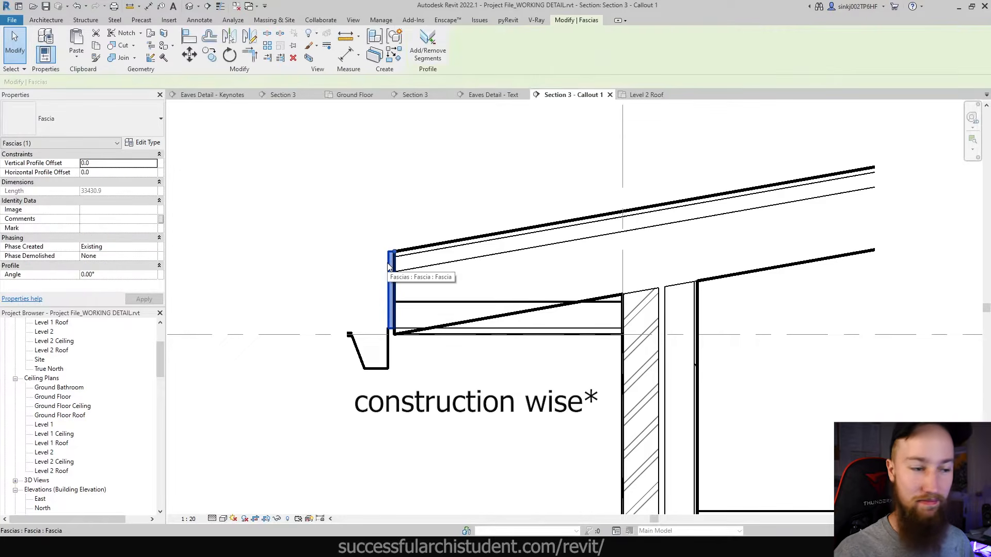
pyautogui.scroll(2, 365, 280)
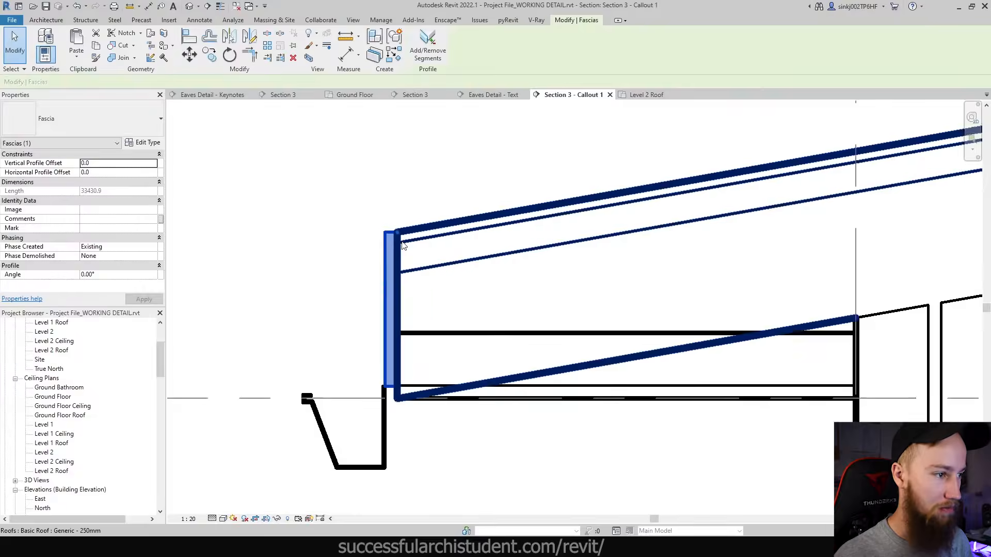
pyautogui.click(106, 163)
pyautogui.write('16')
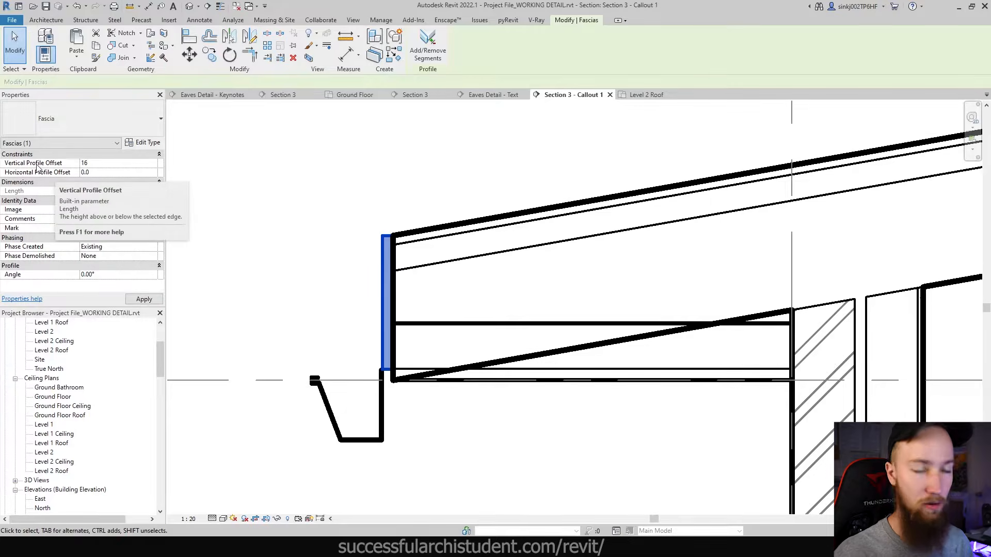
pyautogui.click(119, 164)
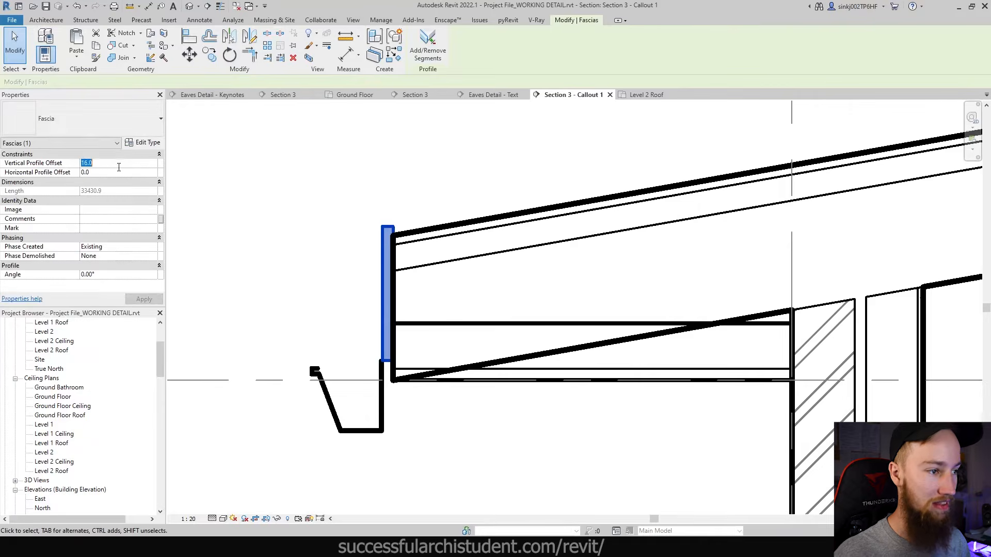
pyautogui.write('-')
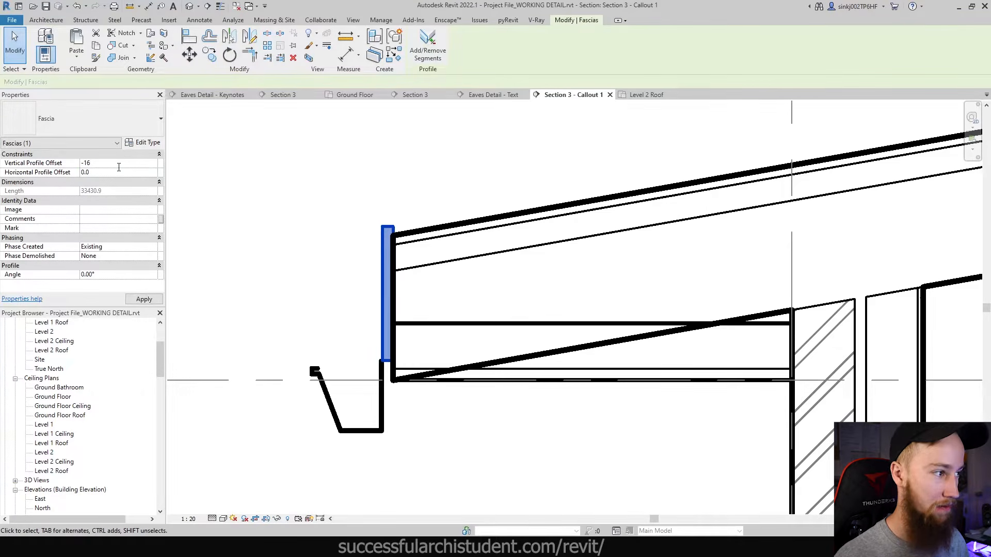
pyautogui.press('Return')
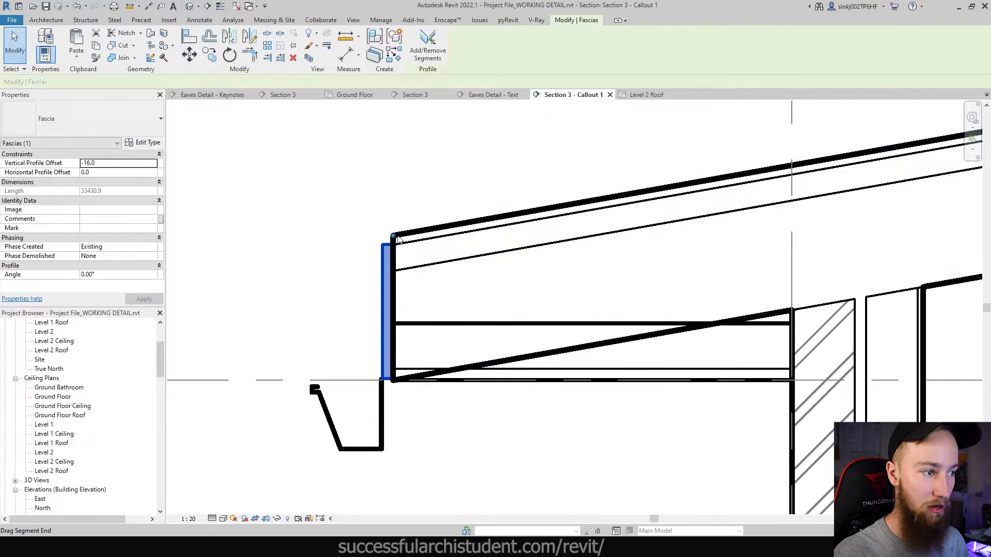
pyautogui.click(340, 432)
pyautogui.click(102, 164)
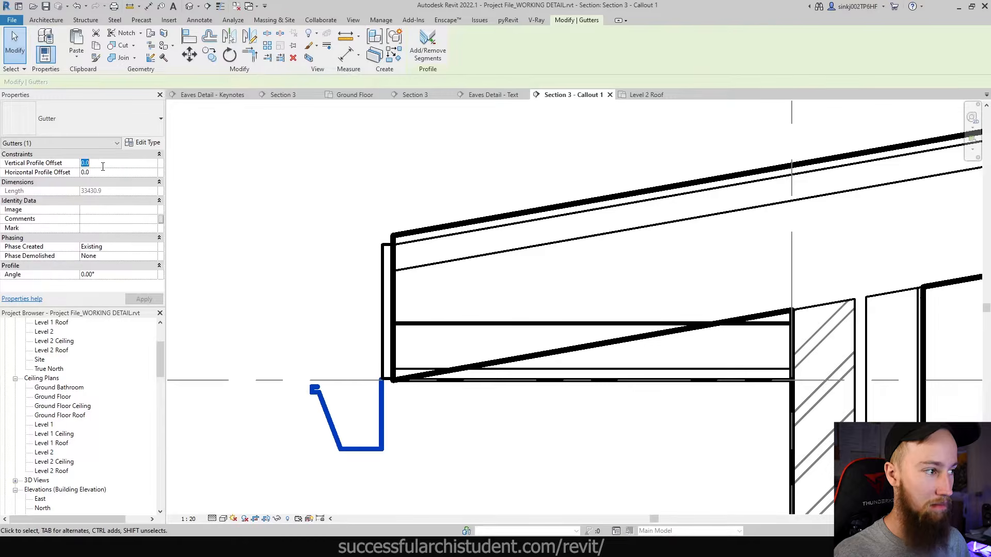
# - Set the gutter's Vertical Profile Offset, trying 200 before settling on 220, and check its position
pyautogui.write('200')
pyautogui.press('Return')
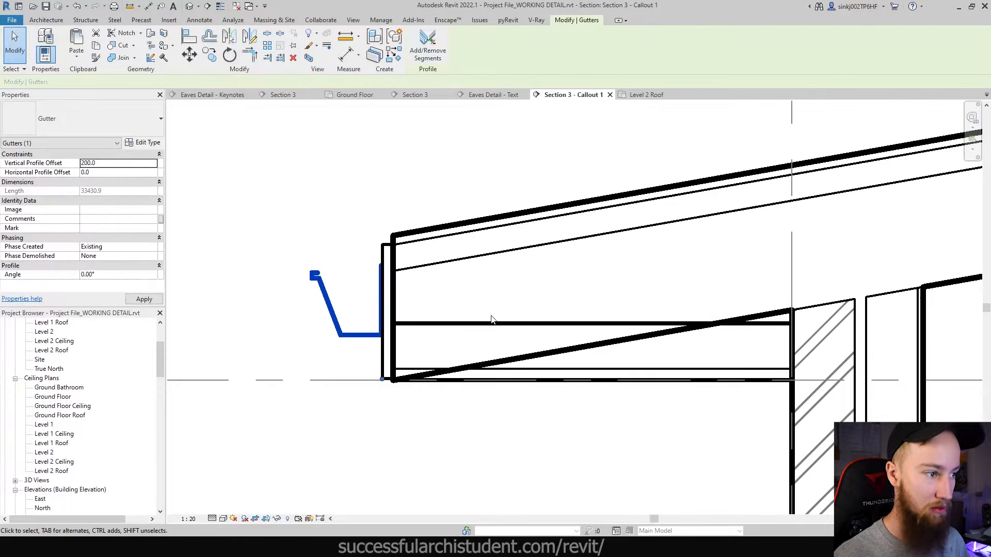
pyautogui.write('225')
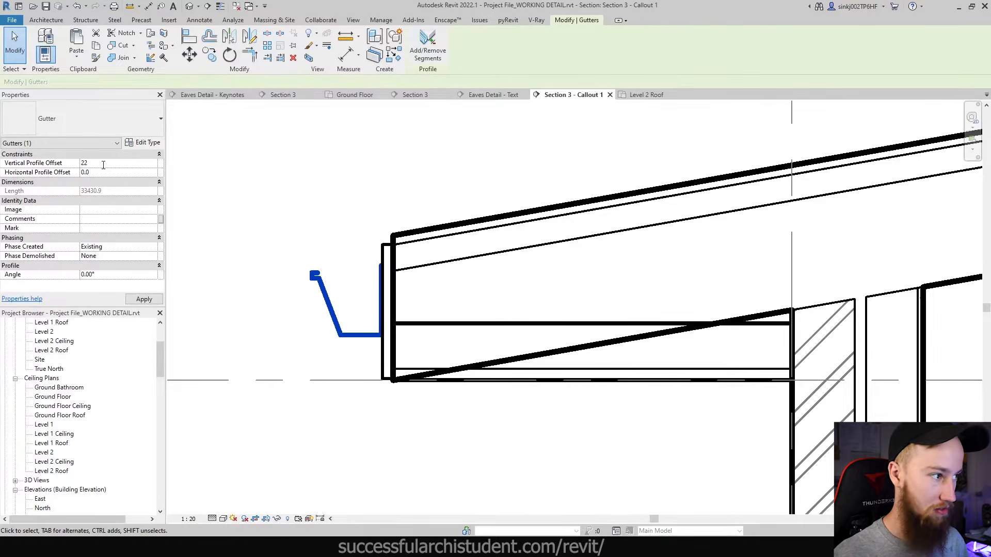
pyautogui.click(403, 112)
pyautogui.scroll(-2, 350, 310)
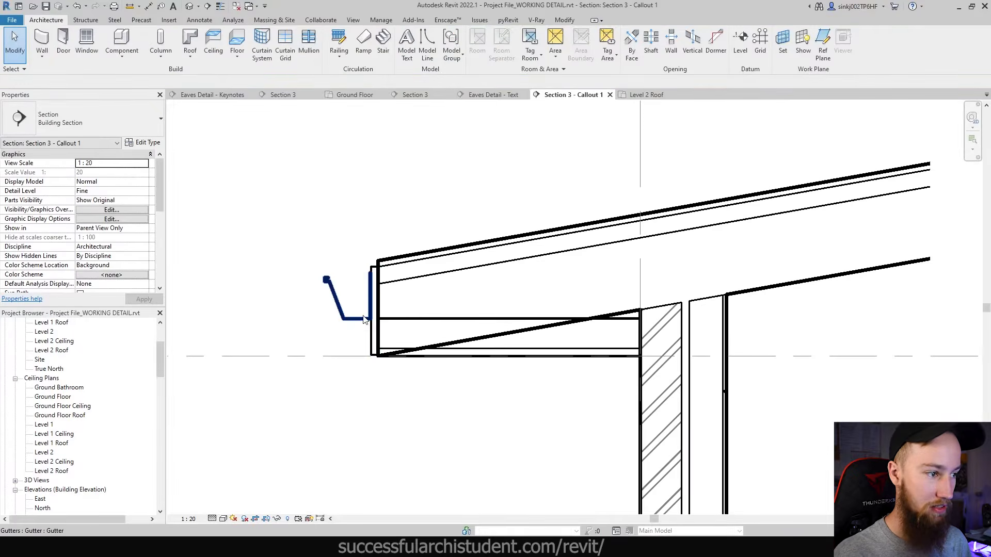
pyautogui.scroll(-2, 364, 320)
pyautogui.scroll(2, 355, 324)
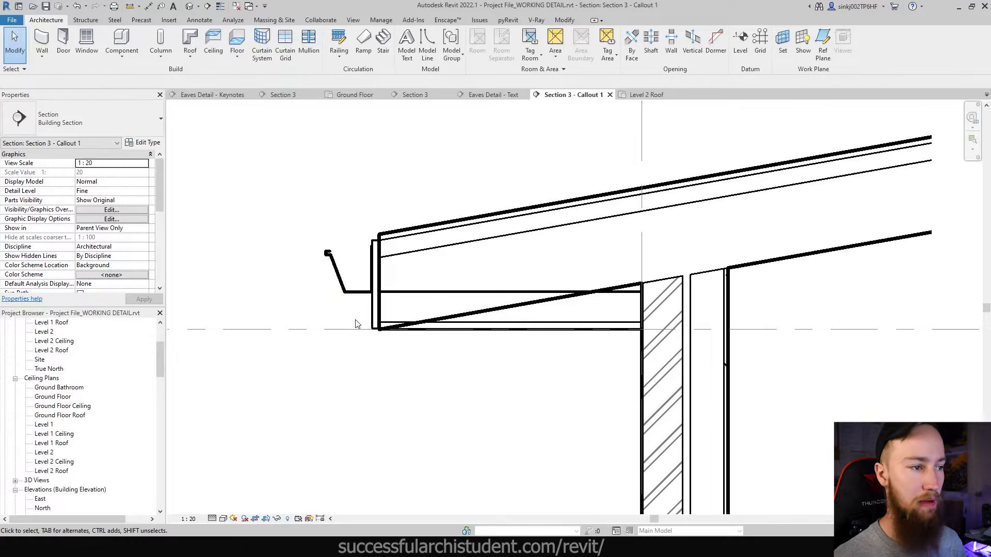
pyautogui.click(351, 292)
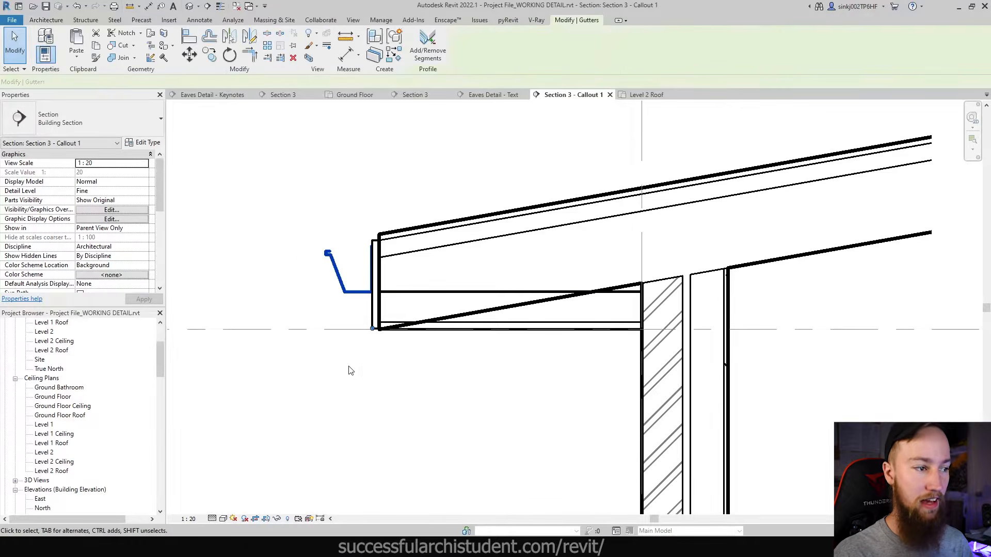
pyautogui.click(349, 368)
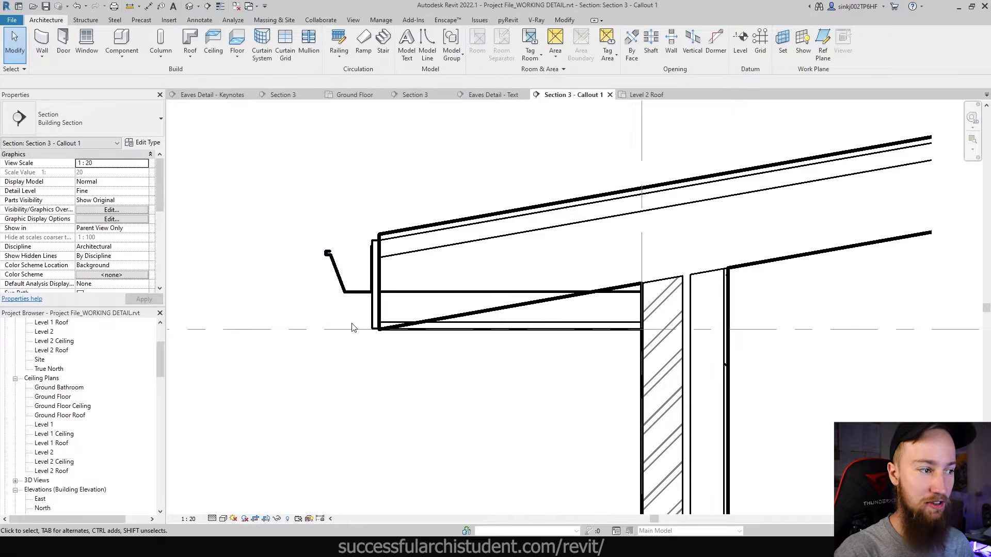
pyautogui.click(350, 292)
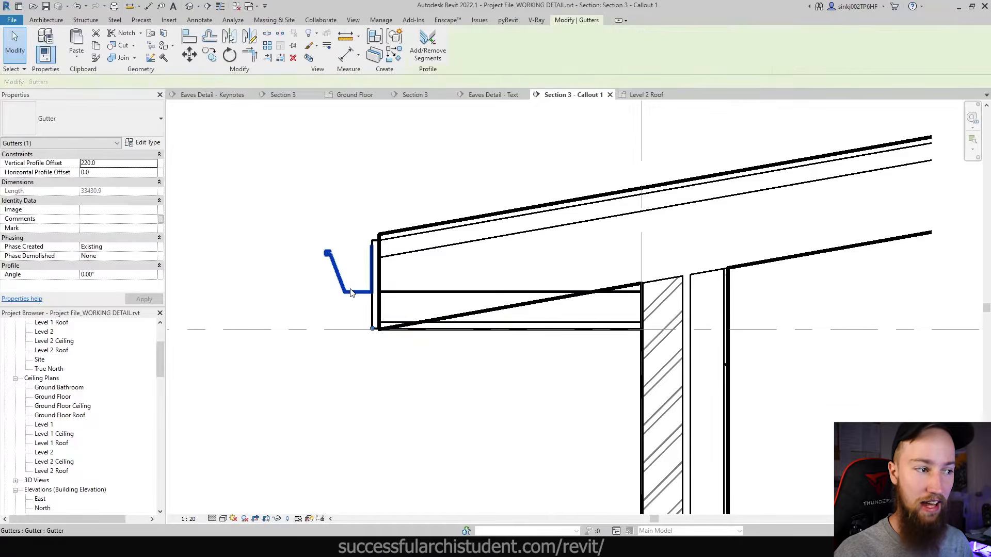
pyautogui.rightClick(350, 293)
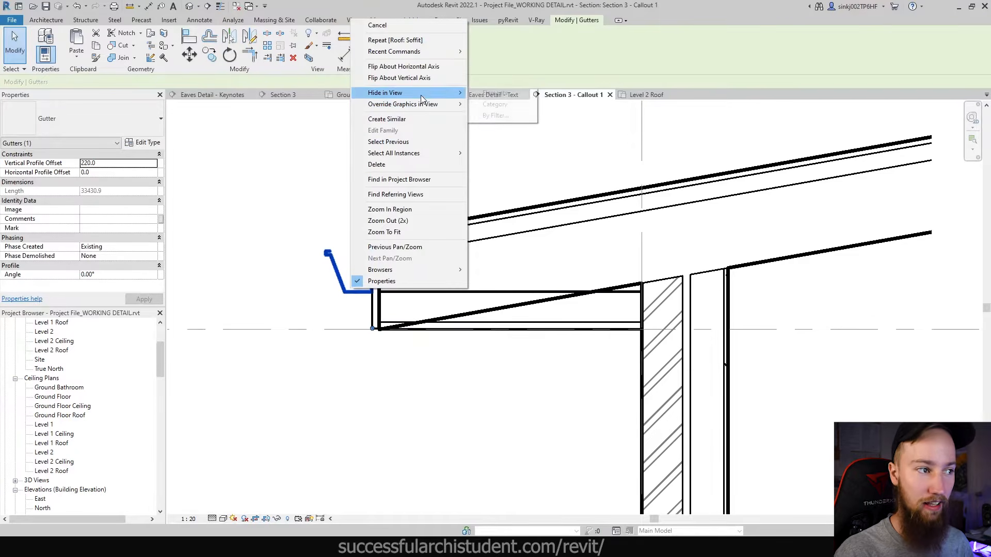
pyautogui.moveTo(422, 93)
pyautogui.click(495, 93)
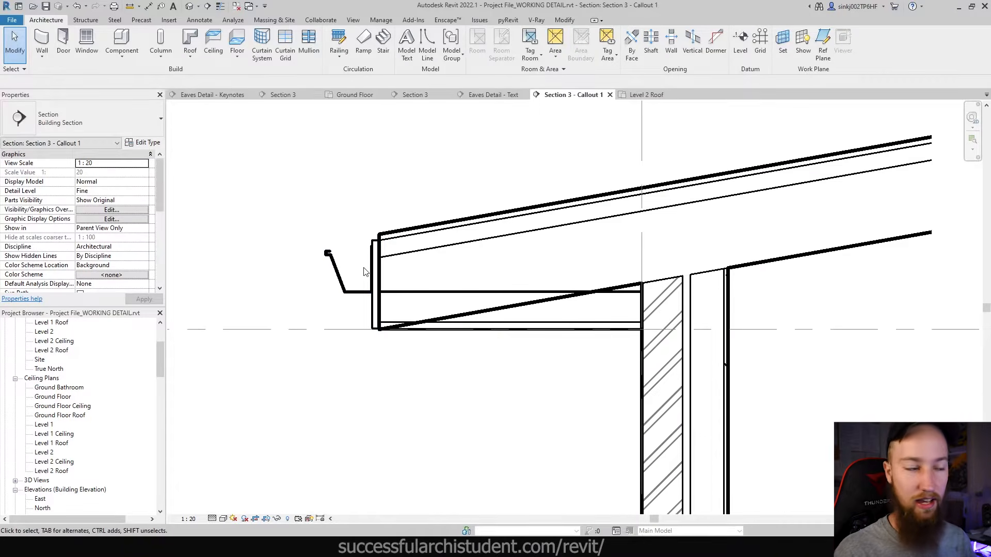
pyautogui.click(372, 256)
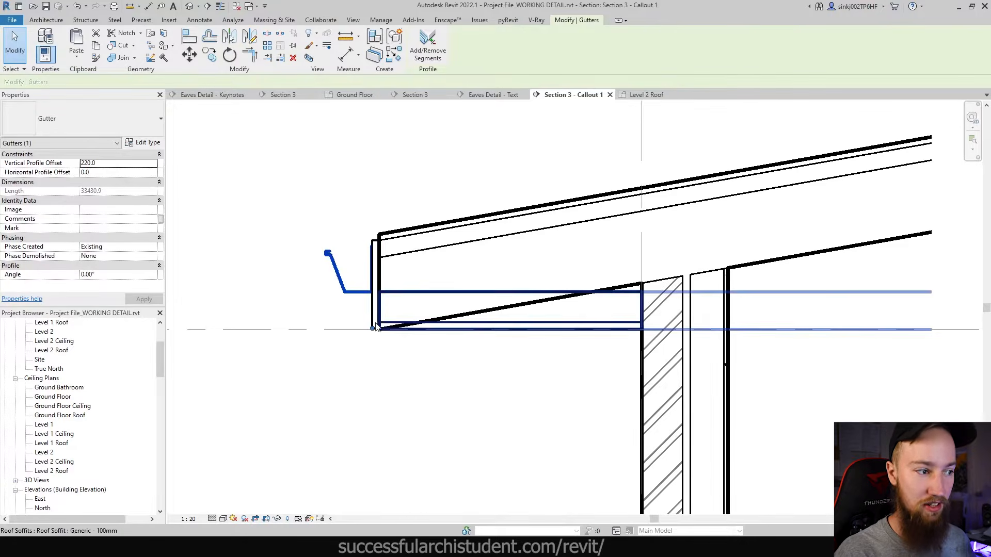
pyautogui.click(352, 311)
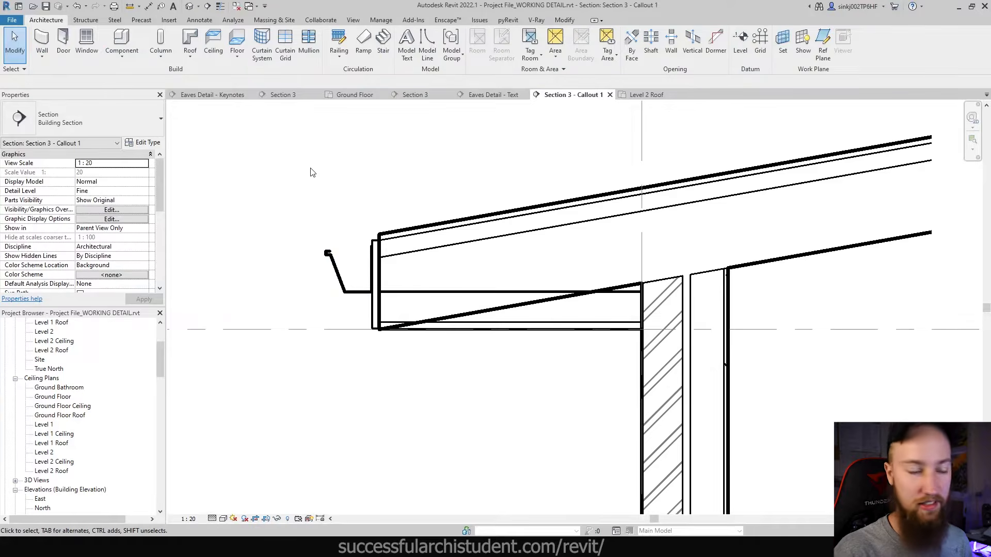
pyautogui.moveTo(448, 280); pyautogui.dragTo(415, 266, button='middle')
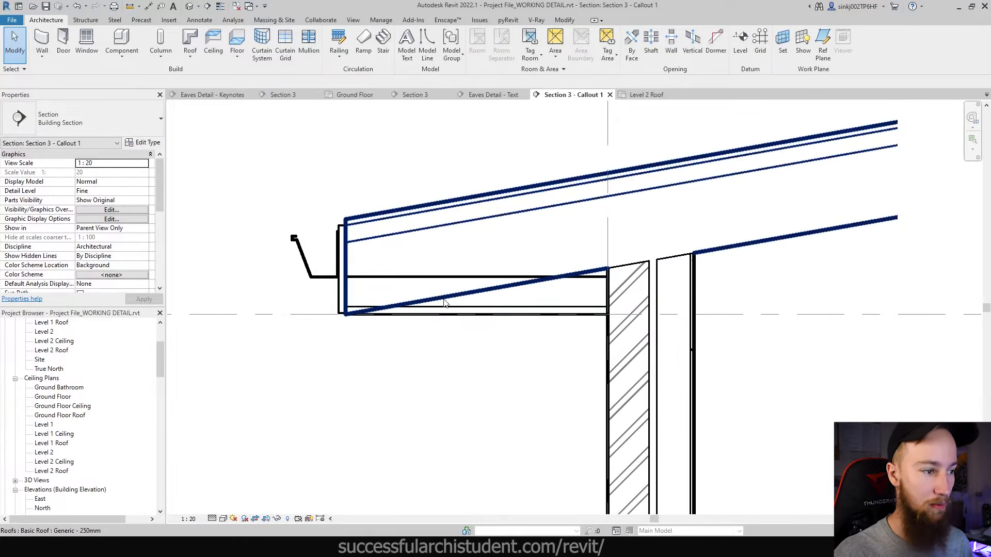
pyautogui.click(485, 282)
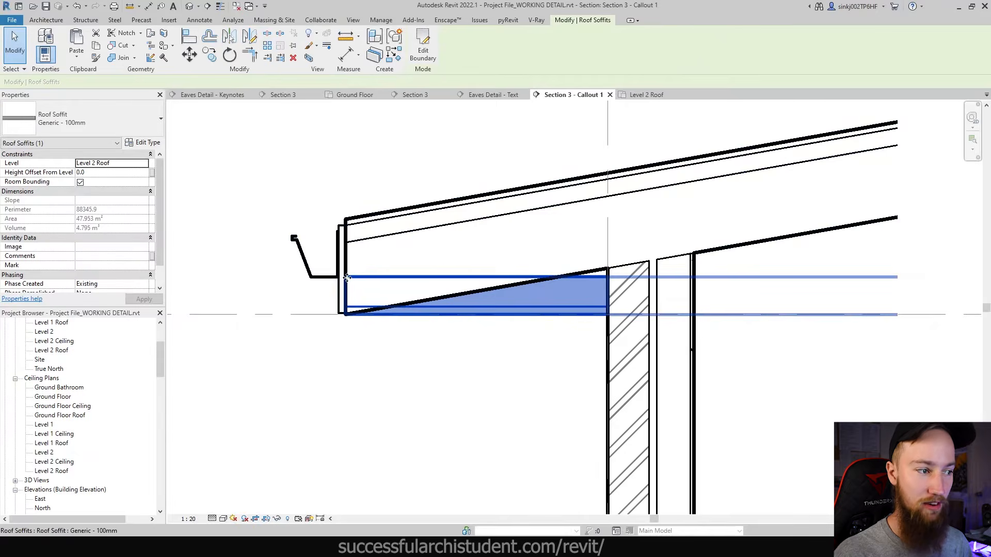
pyautogui.press('Escape')
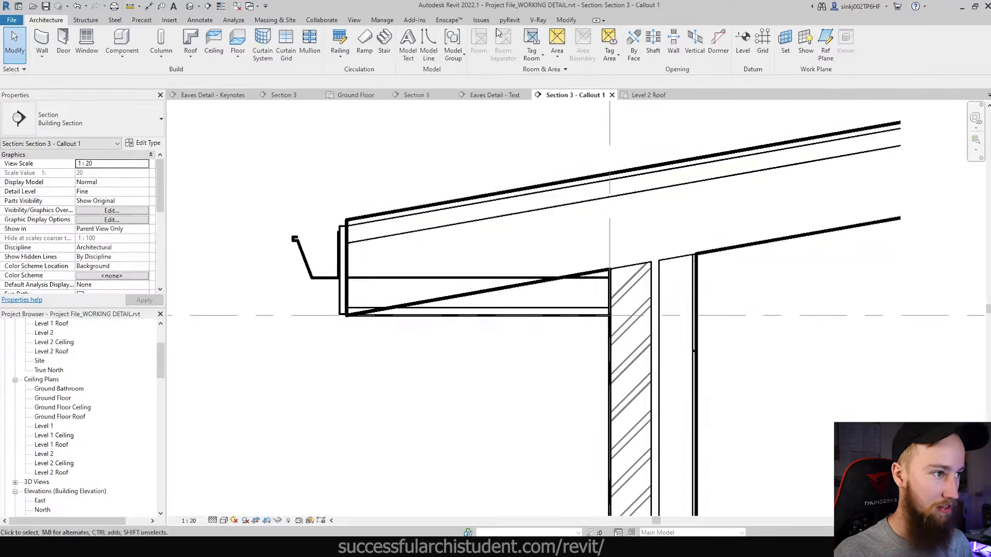
# - Start the Linework tool from the Modify tab with <Overhead> as the line style
pyautogui.click(567, 20)
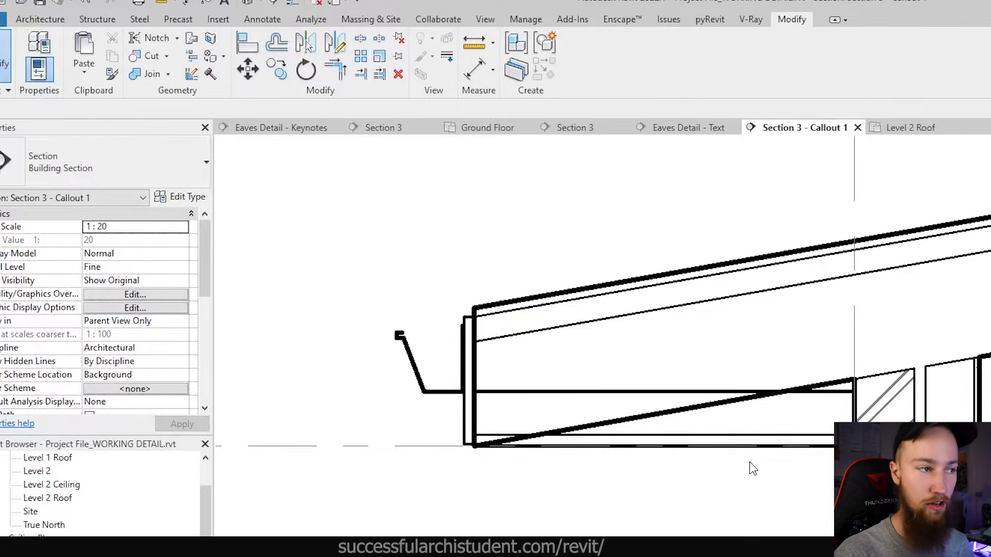
pyautogui.click(448, 56)
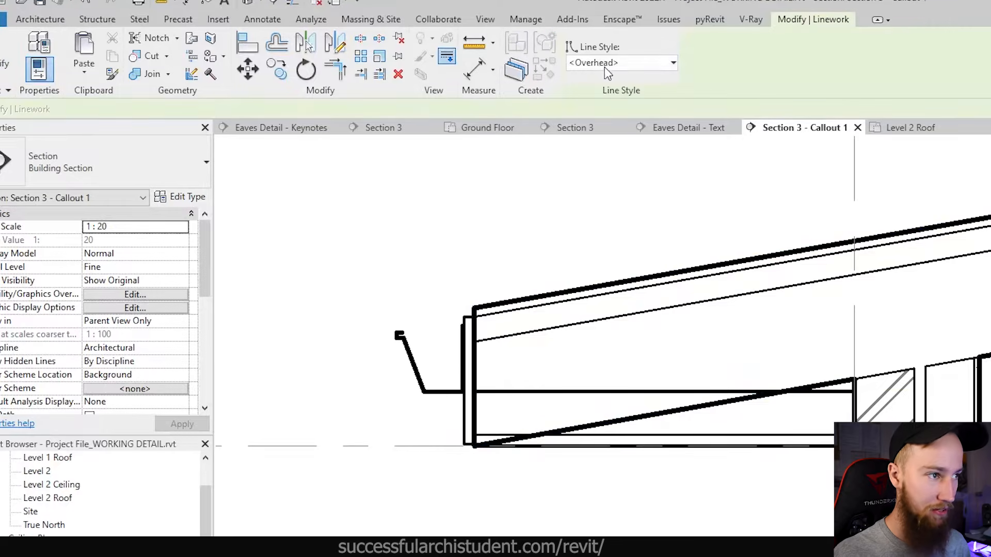
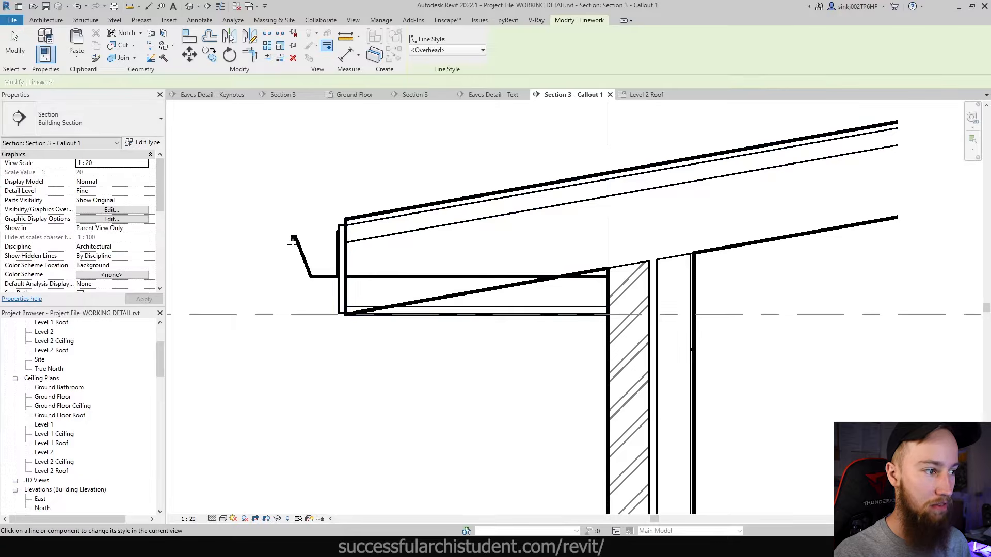
# - Override the soffit's front edge with the <Overhead> dashed line style
pyautogui.scroll(3, 415, 295)
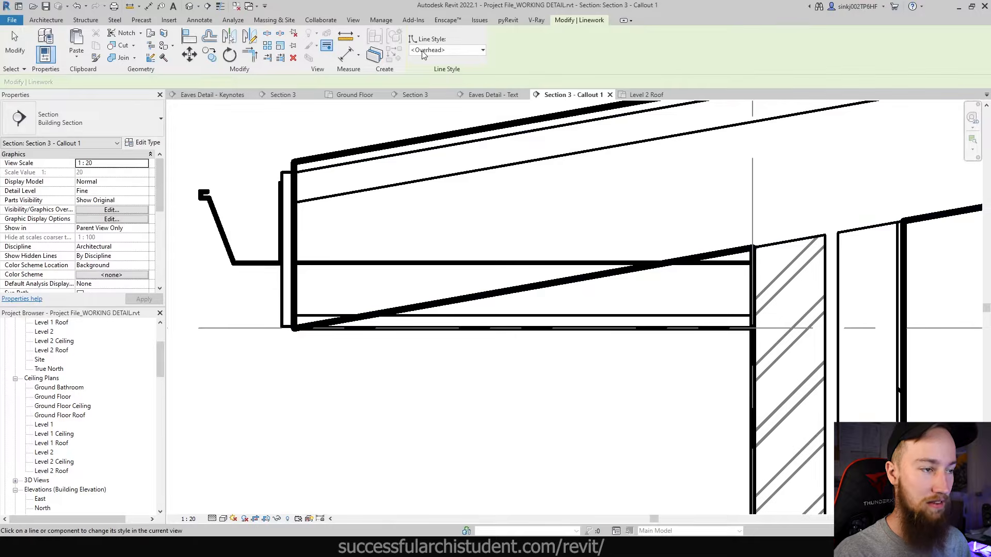
pyautogui.scroll(-3, 487, 307)
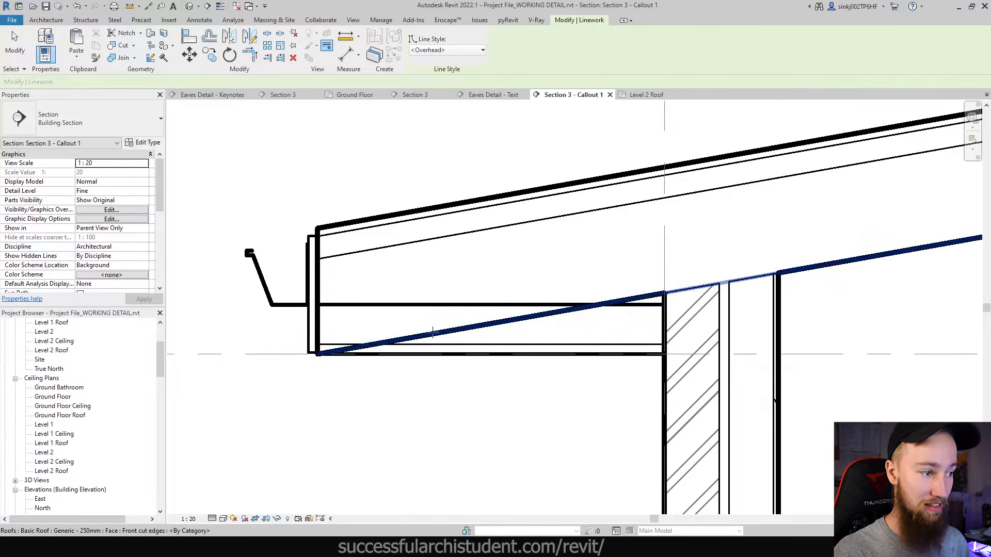
pyautogui.click(396, 304)
pyautogui.scroll(-3, 548, 327)
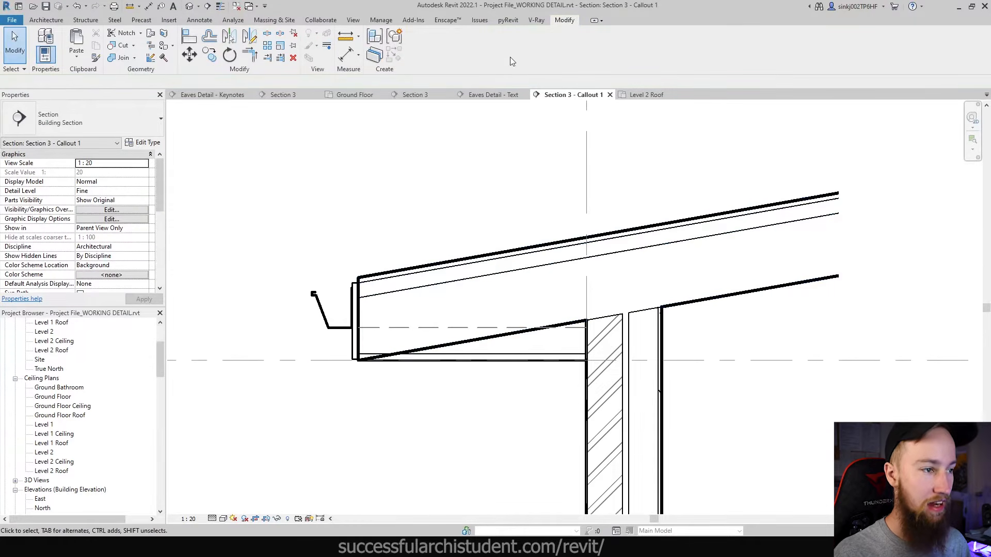
pyautogui.press('Escape')
# - Restart Linework (LW) and make the roof's lower edge <Thin Lines>
pyautogui.press('l')
pyautogui.press('w')
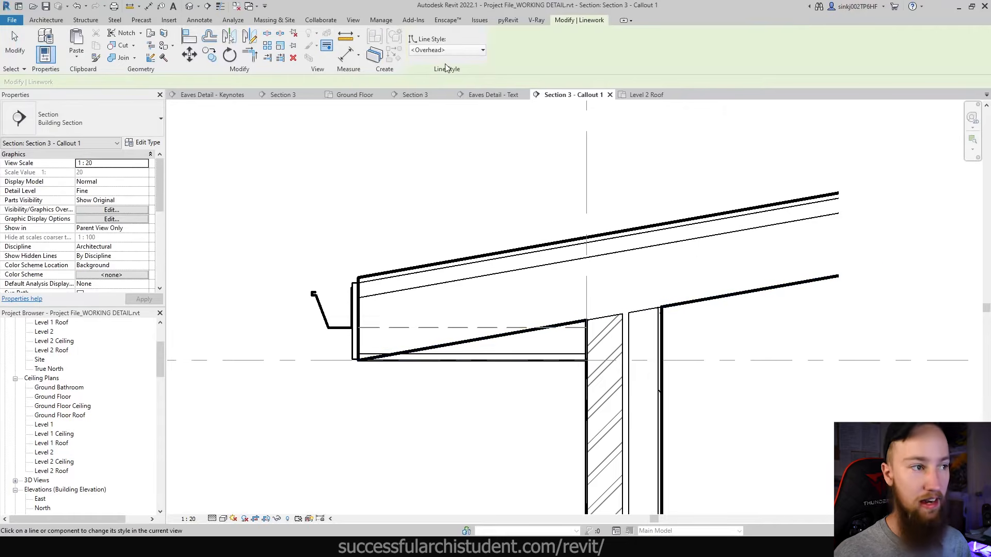
pyautogui.click(437, 50)
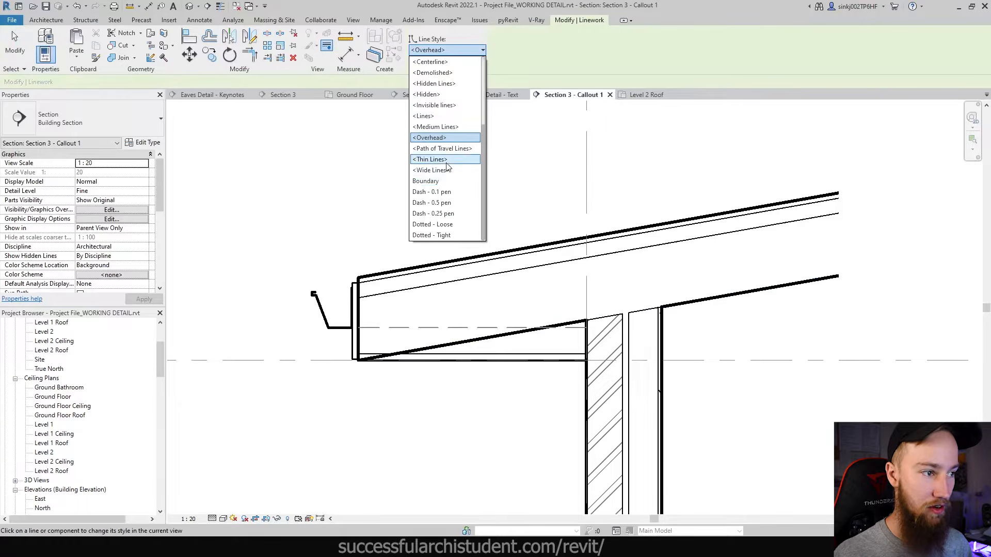
pyautogui.click(446, 160)
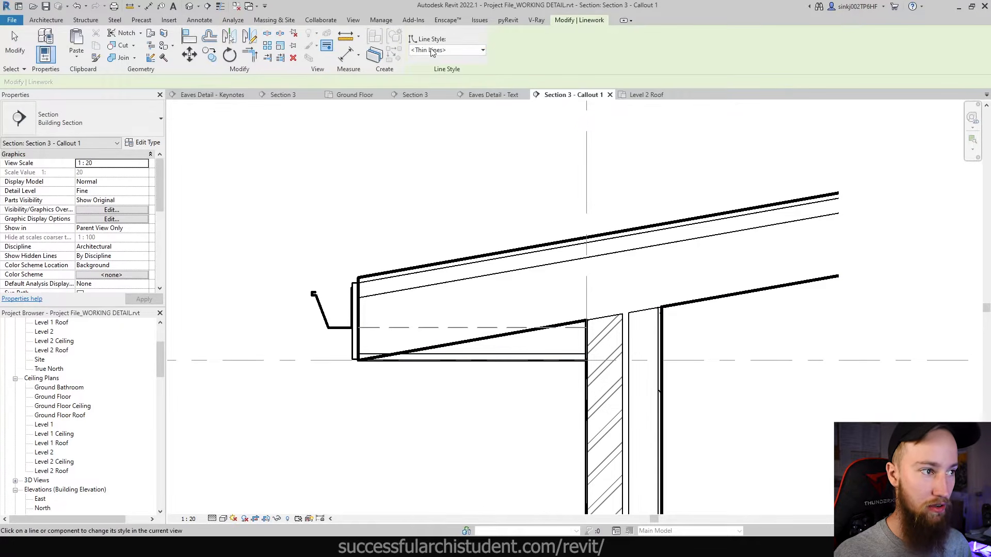
pyautogui.click(452, 344)
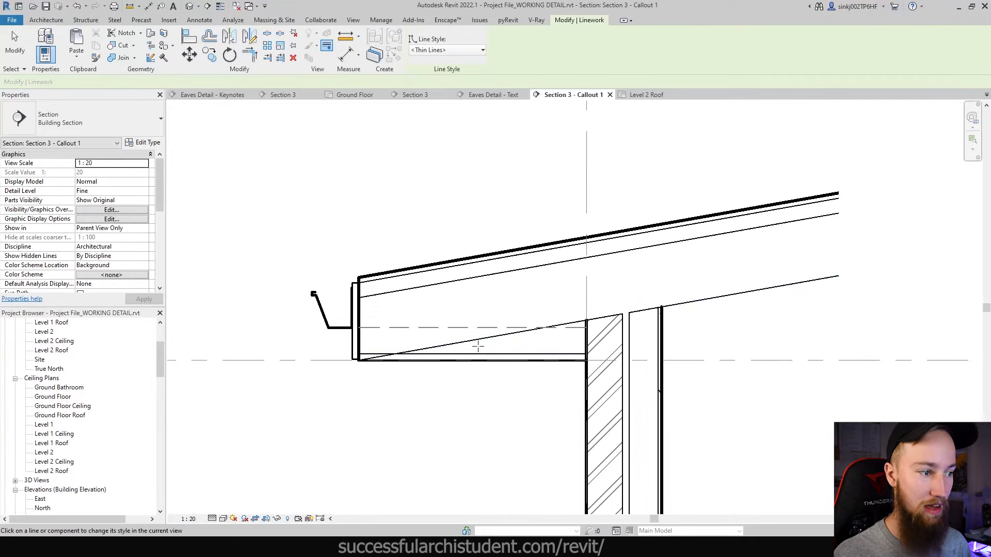
pyautogui.press('Escape')
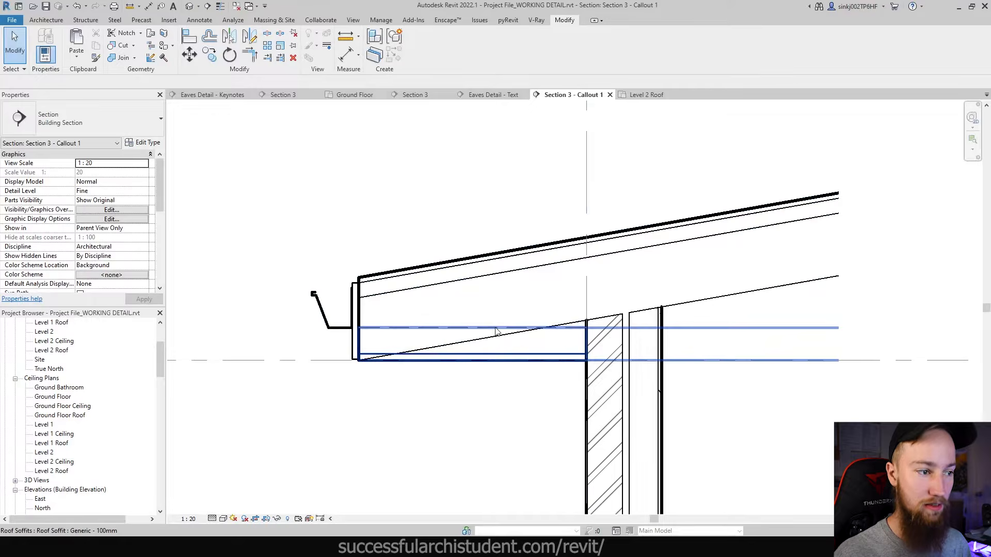
pyautogui.scroll(-2, 496, 331)
pyautogui.scroll(-1, 728, 182)
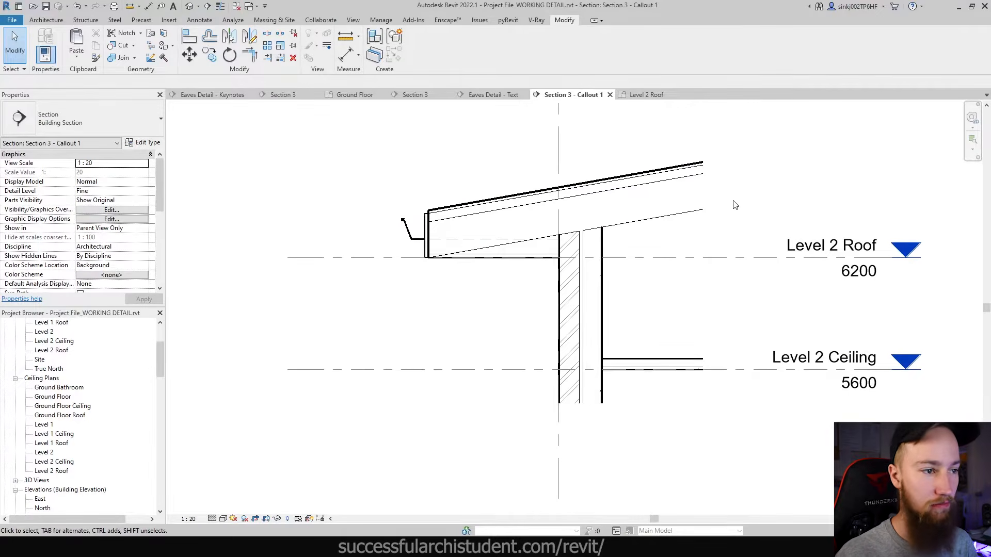
# - Pan to the Level 2 markers and start placing a Detail Component from Annotate
pyautogui.moveTo(733, 198); pyautogui.dragTo(724, 220, button='middle')
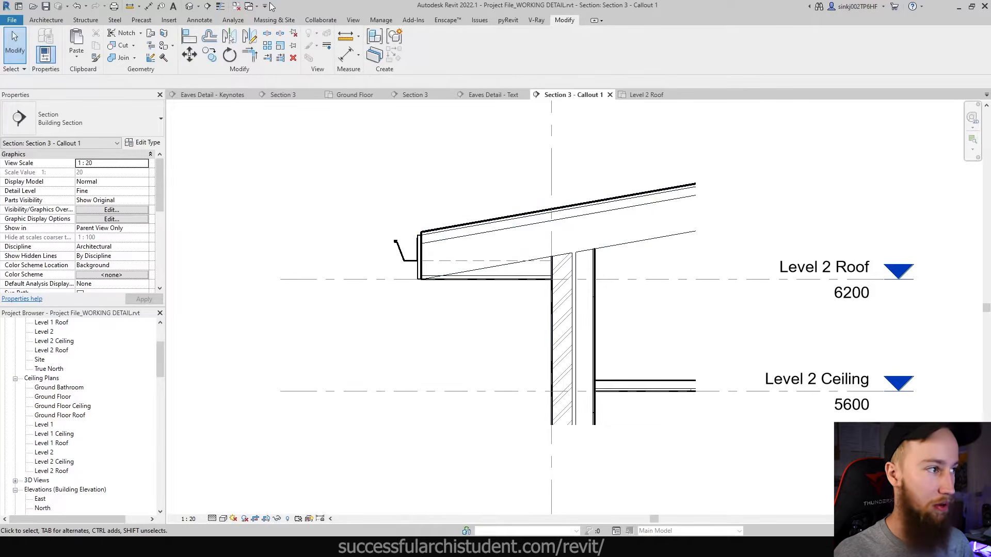
pyautogui.click(200, 20)
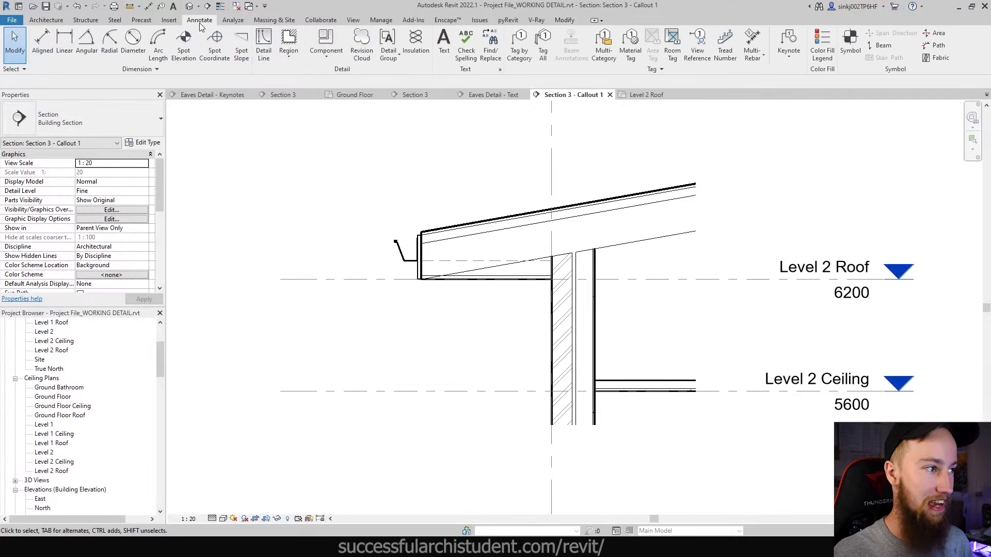
pyautogui.click(324, 37)
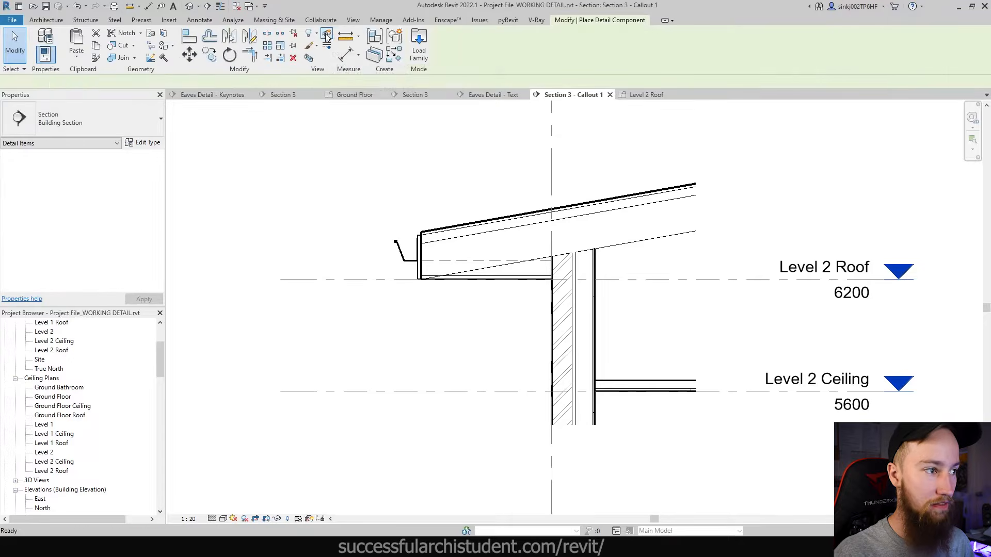
pyautogui.click(64, 126)
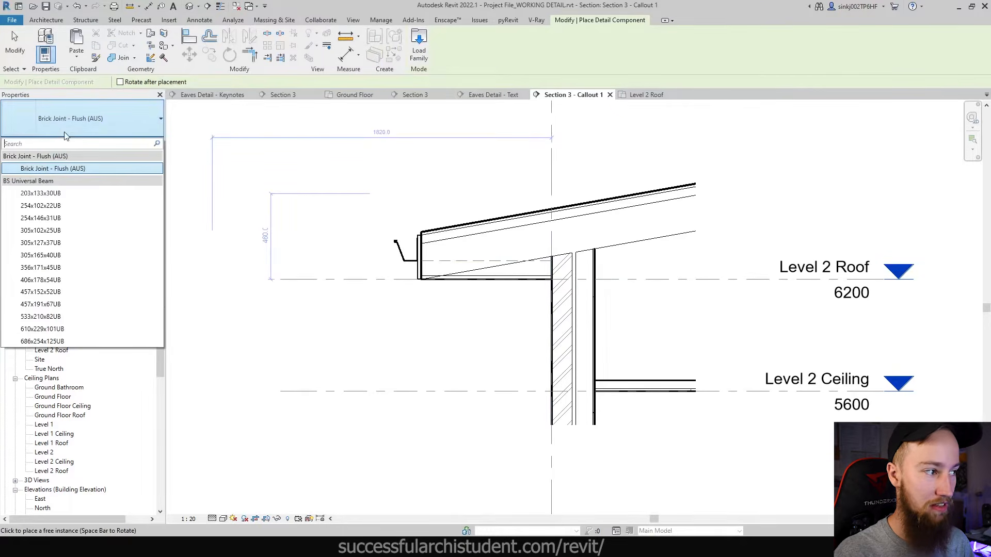
pyautogui.click(100, 116)
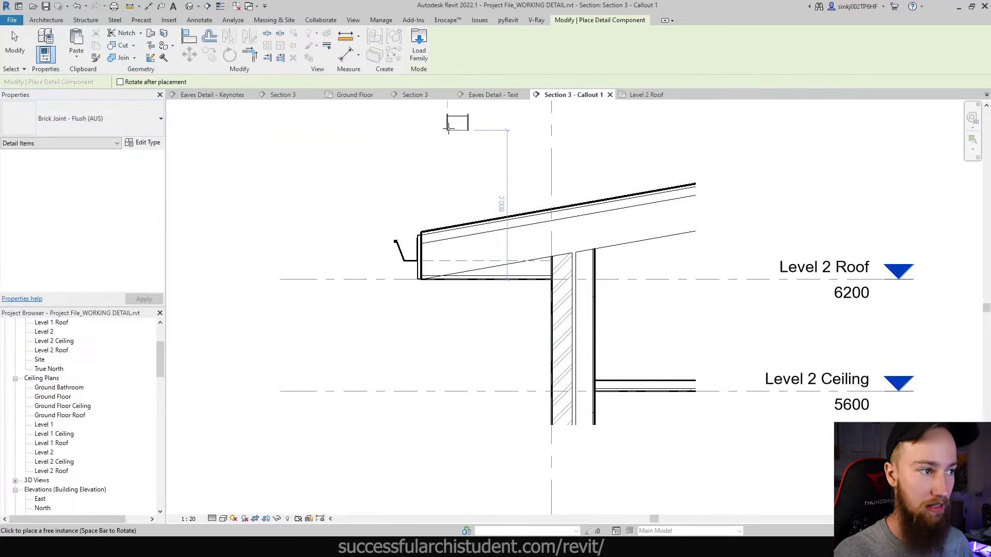
# - Load Break Line (AUS).rfa from Australia > Detail Items > Div 01 - General
pyautogui.click(419, 51)
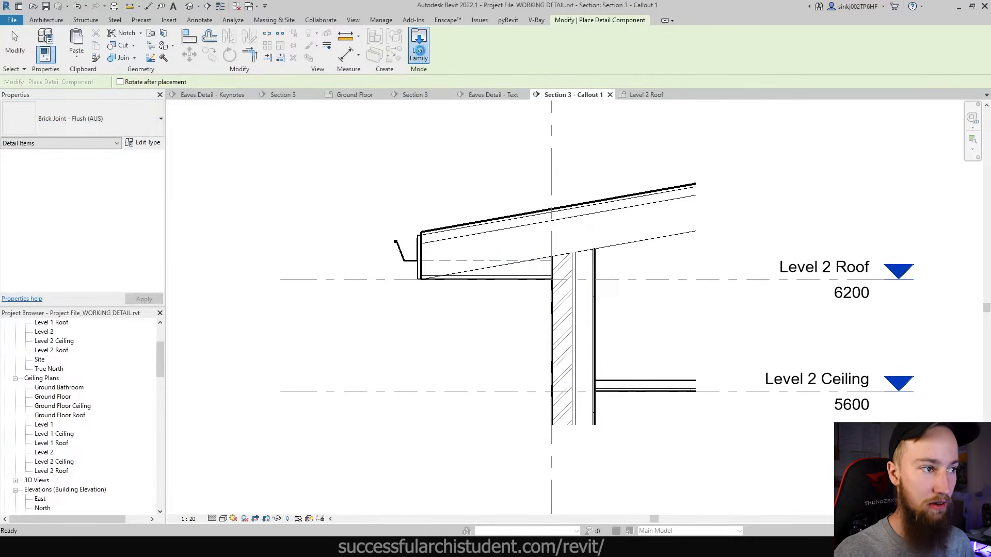
pyautogui.moveTo(248, 370); pyautogui.dragTo(268, 326)
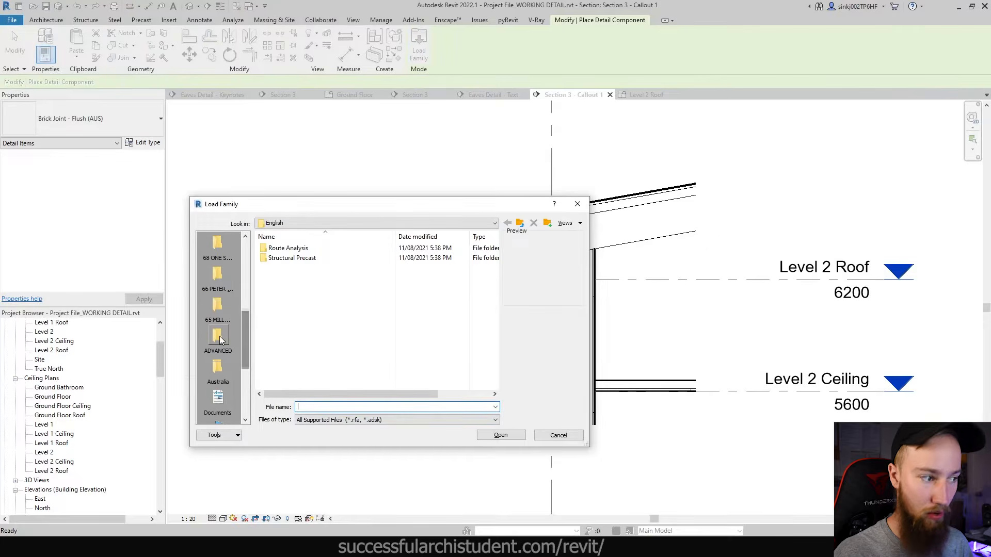
pyautogui.click(225, 367)
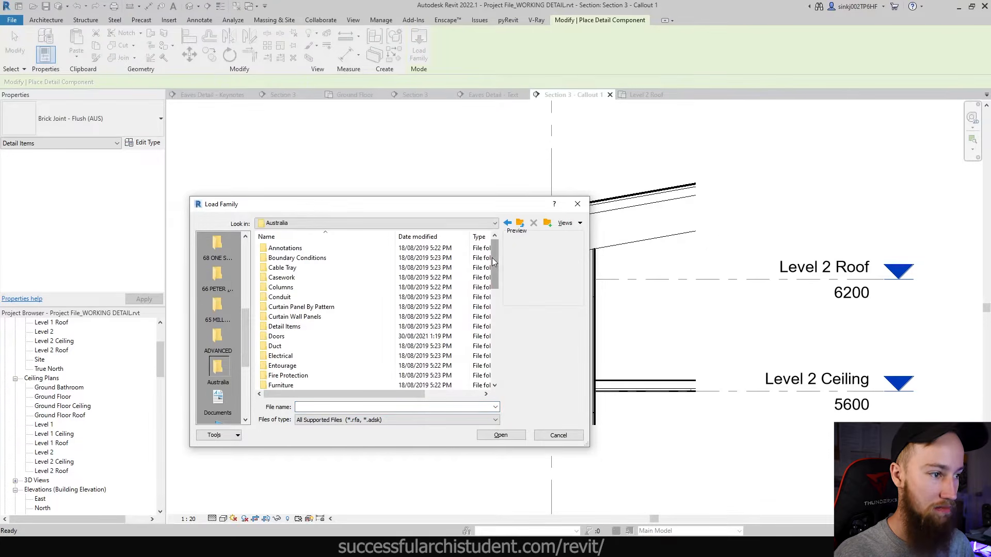
pyautogui.moveTo(491, 258); pyautogui.dragTo(490, 319)
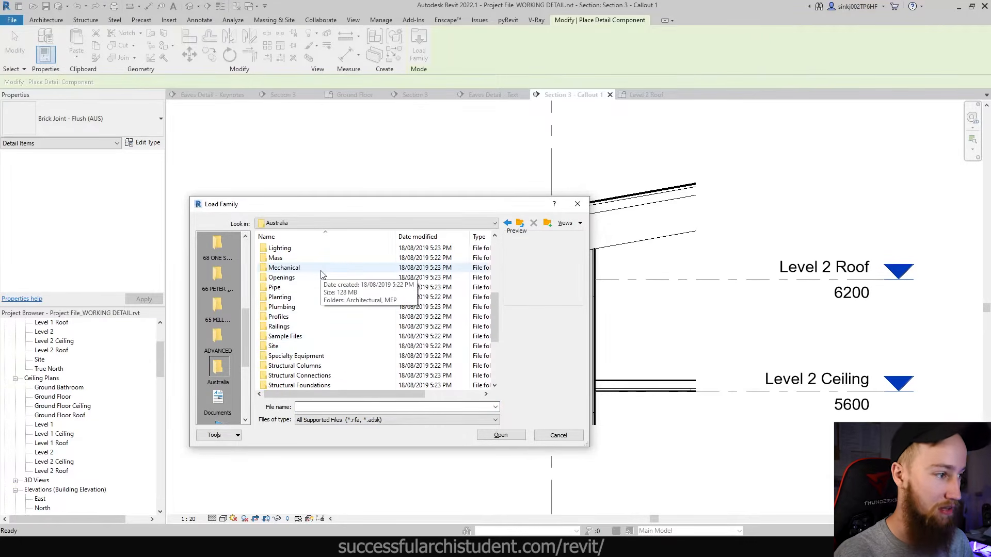
pyautogui.scroll(-3, 321, 281)
pyautogui.scroll(9, 323, 297)
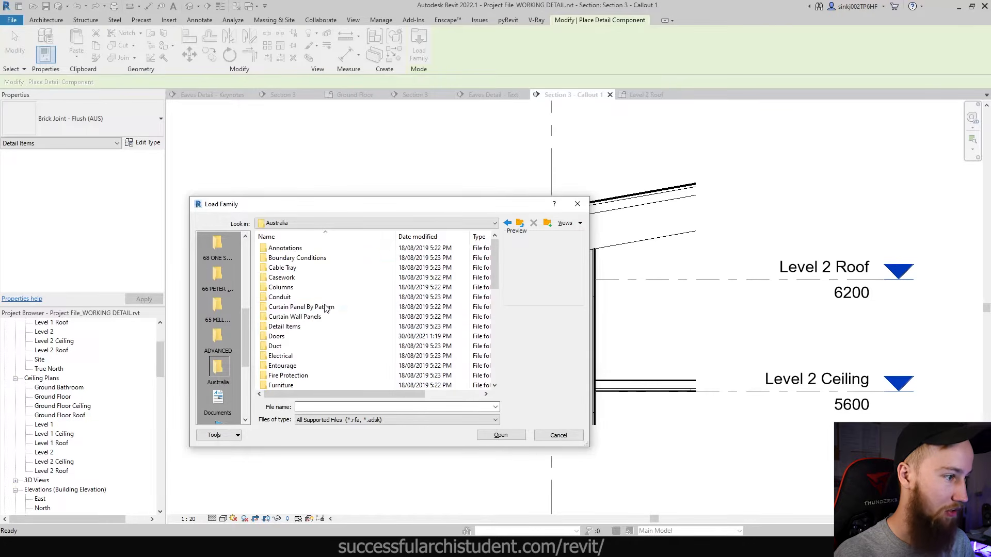
pyautogui.doubleClick(299, 326)
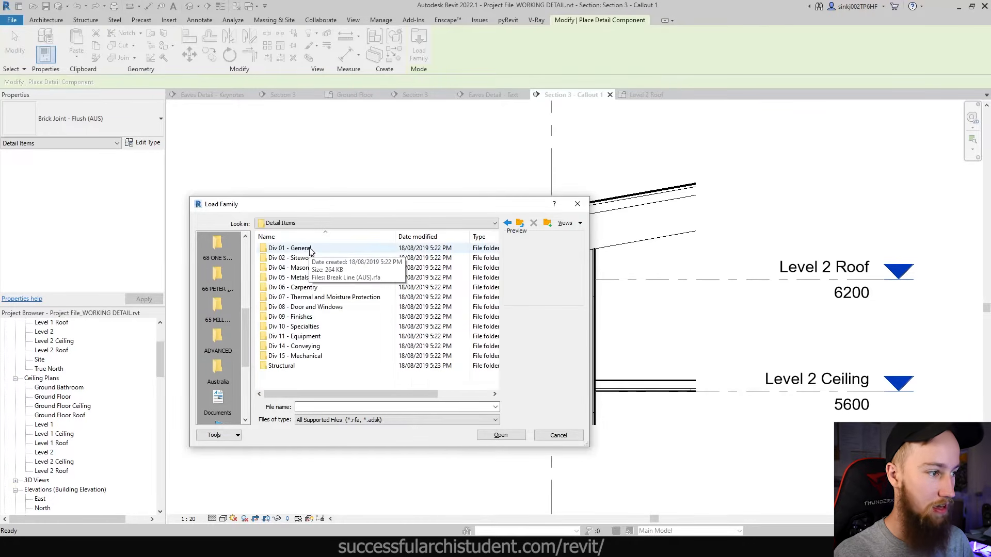
pyautogui.doubleClick(310, 250)
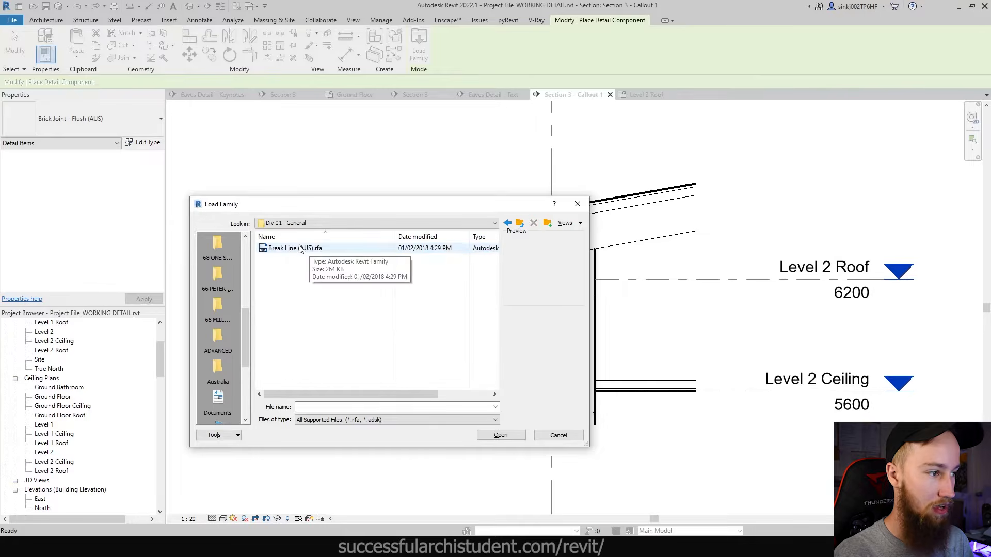
pyautogui.click(290, 252)
pyautogui.click(501, 435)
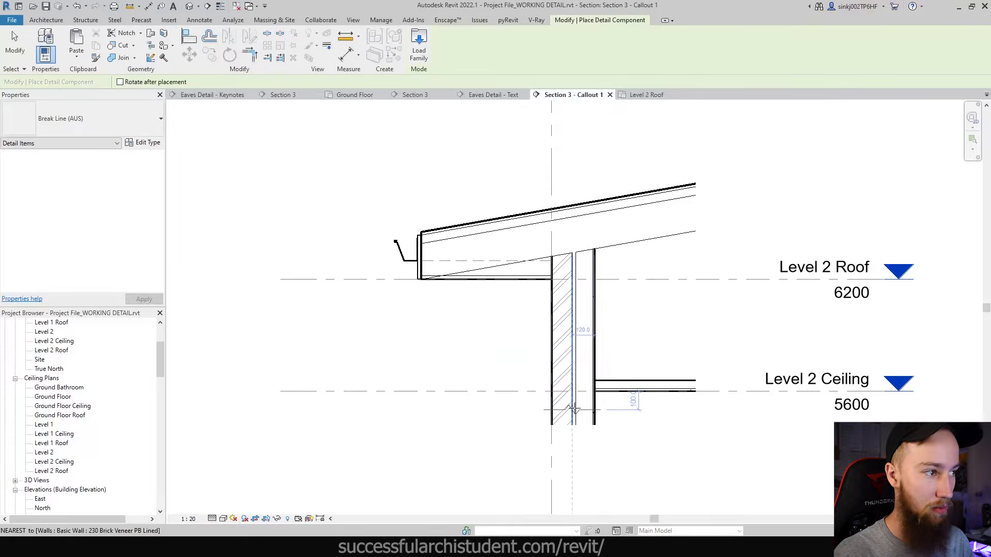
# - Place a Break Line (AUS) at the wall base and rotate it 180° with RO
pyautogui.scroll(2, 575, 411)
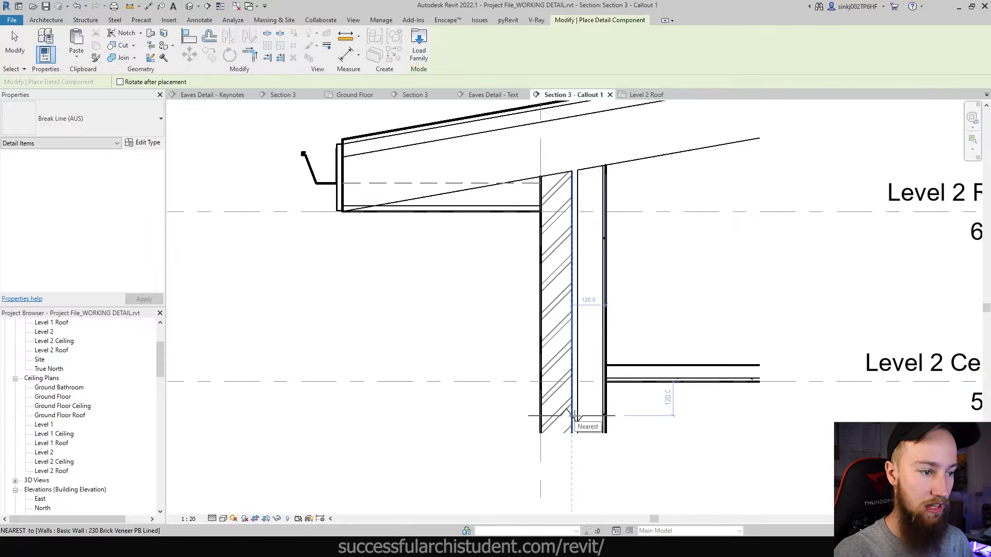
pyautogui.click(574, 416)
pyautogui.scroll(-1, 578, 410)
pyautogui.press('r')
pyautogui.press('o')
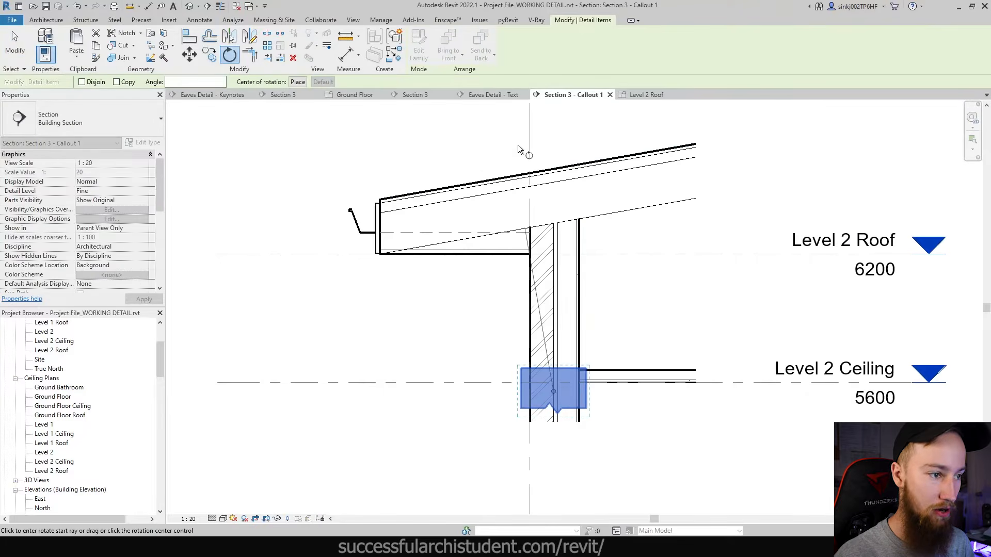
pyautogui.click(561, 134)
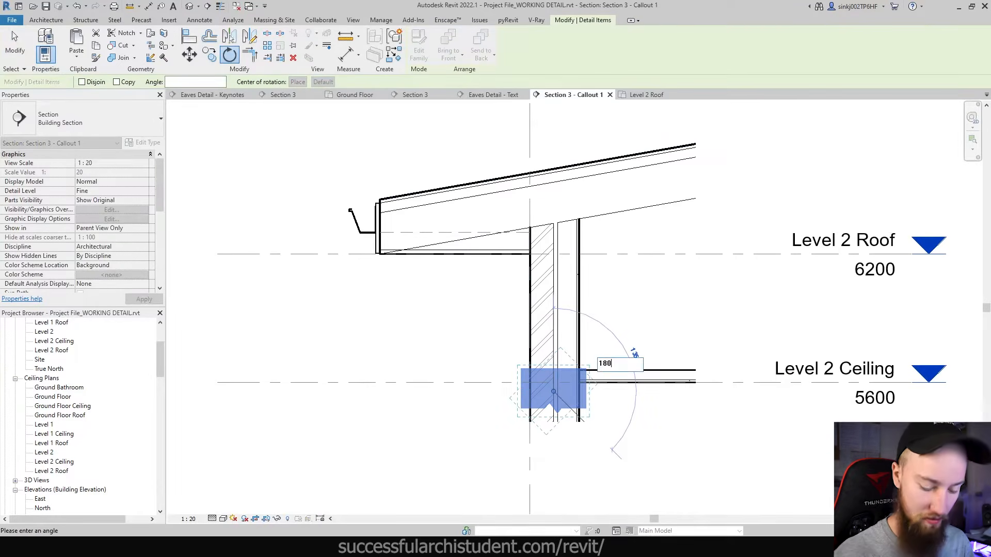
pyautogui.click(656, 492)
pyautogui.press('Escape')
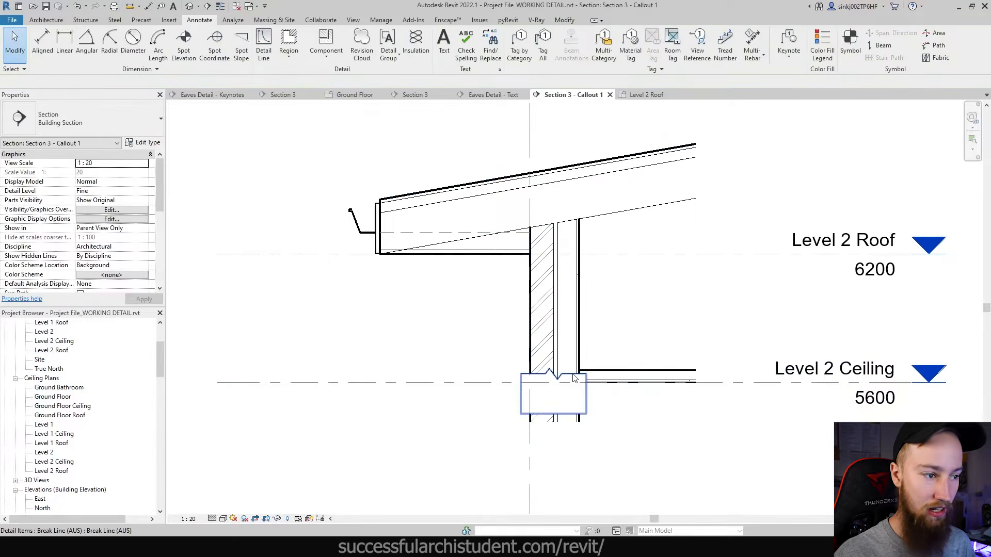
# - Drag the break line down onto the wall's bottom edge and check its position
pyautogui.click(562, 377)
pyautogui.moveTo(562, 376); pyautogui.dragTo(572, 423)
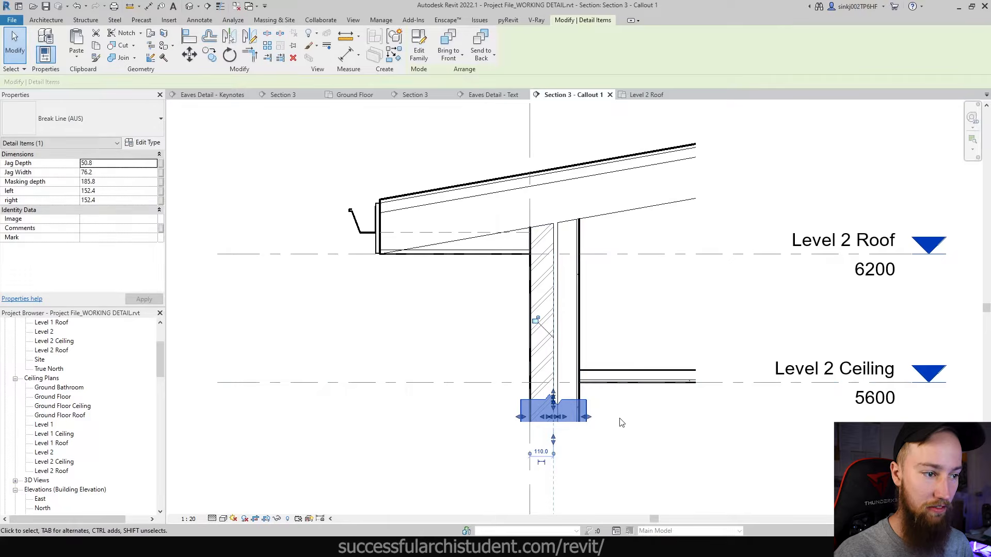
pyautogui.press('Escape')
pyautogui.scroll(-2, 717, 467)
pyautogui.scroll(3, 676, 454)
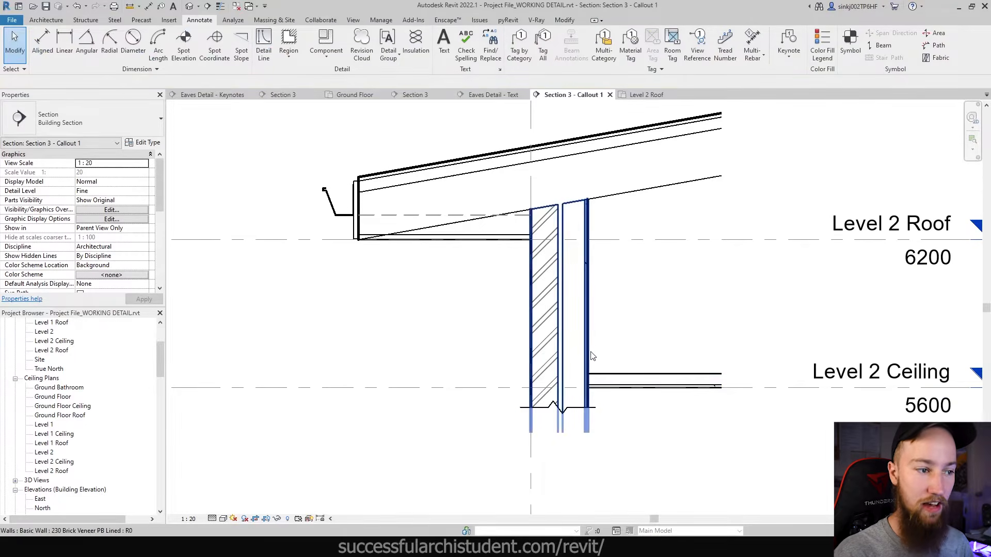
pyautogui.click(568, 416)
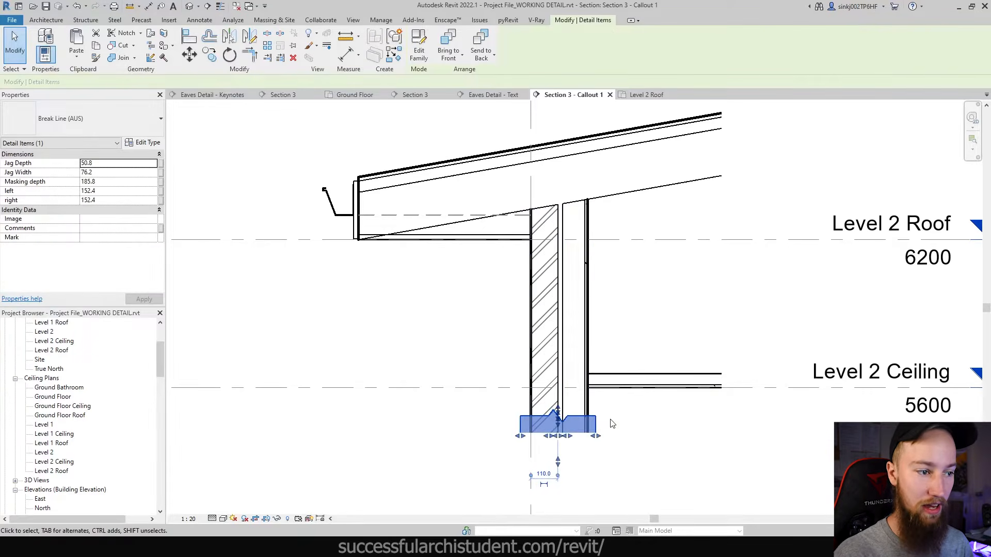
pyautogui.press('Escape')
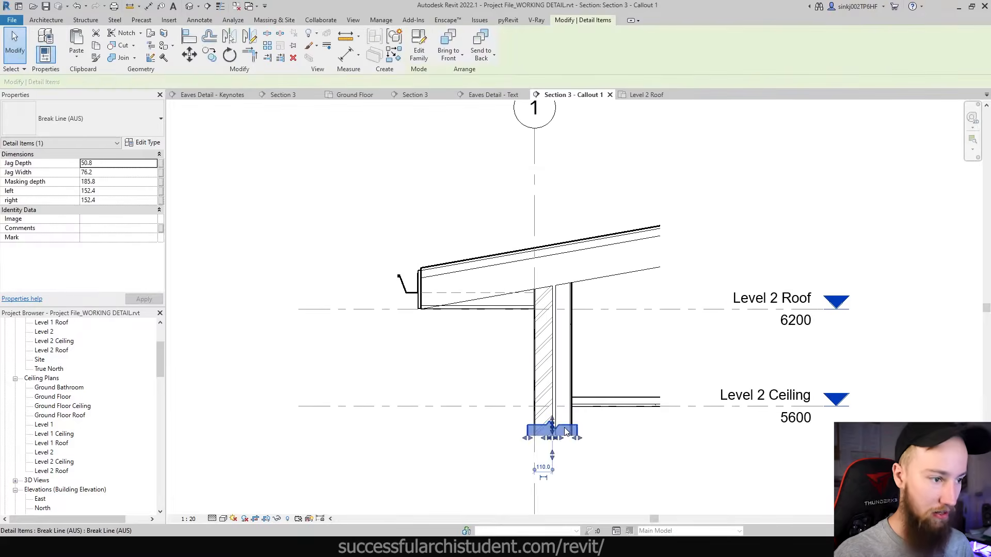
# - Create a similar break line with Rotate after placement, standing vertical at the ceiling's right end
pyautogui.press('c')
pyautogui.press('s')
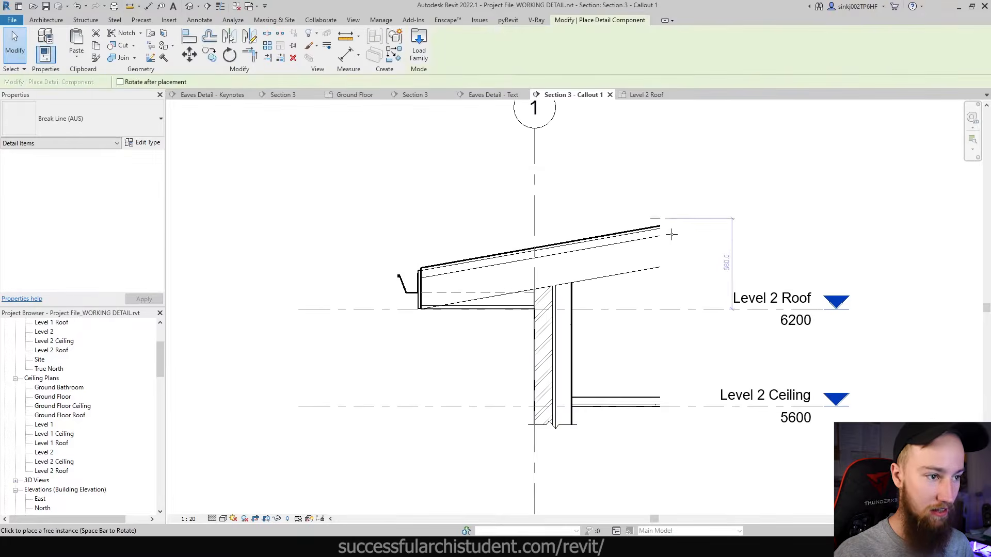
pyautogui.click(135, 83)
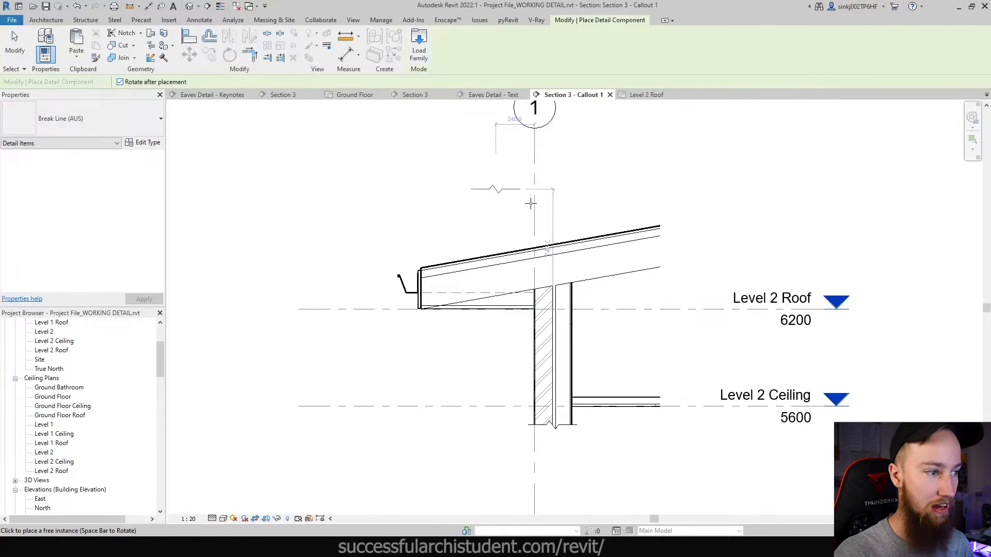
pyautogui.scroll(2, 657, 250)
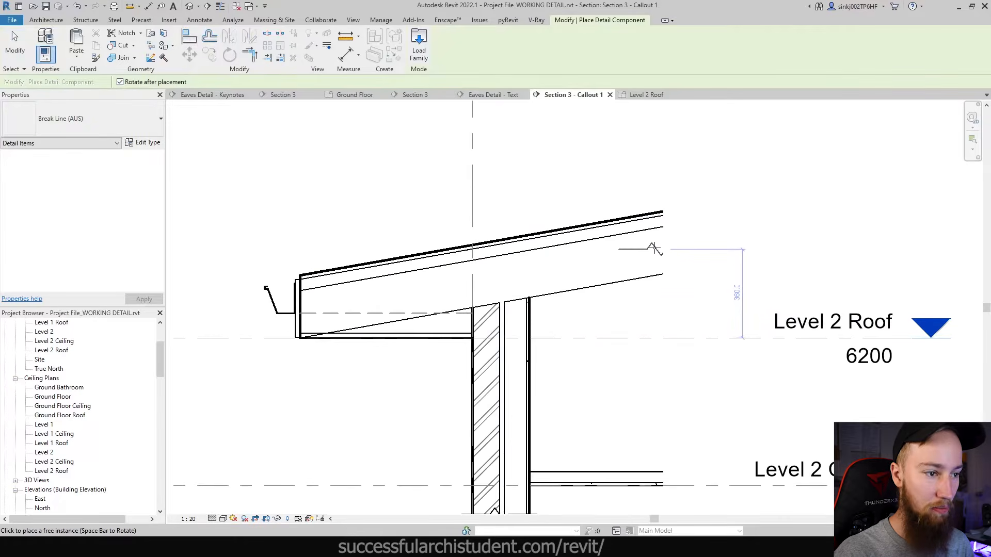
pyautogui.moveTo(654, 383); pyautogui.dragTo(637, 228, button='middle')
pyautogui.scroll(2, 646, 318)
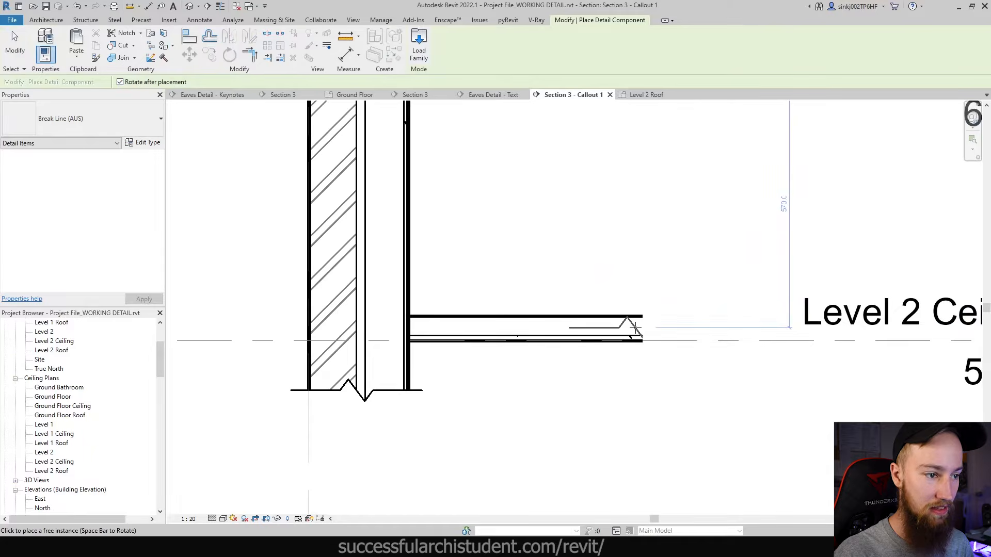
pyautogui.click(635, 329)
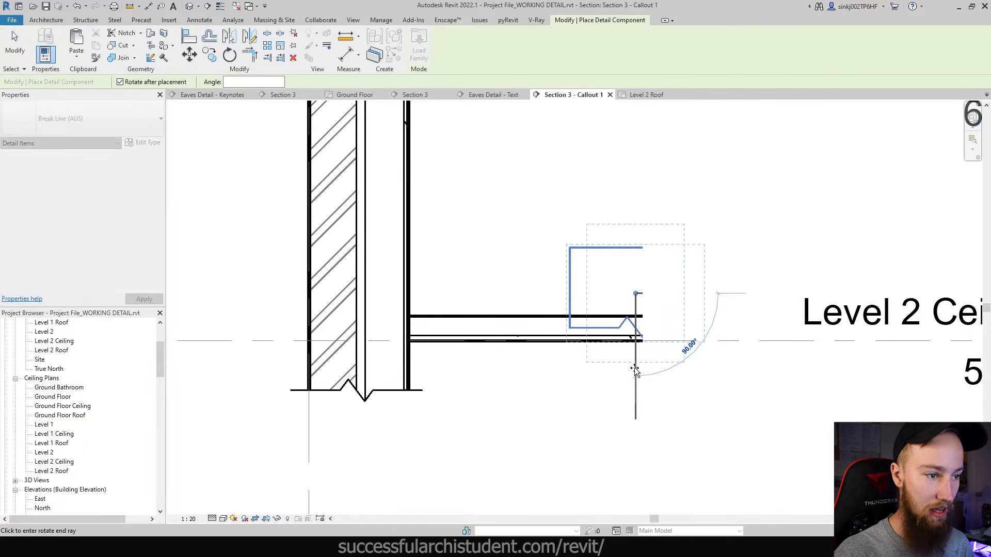
pyautogui.click(643, 420)
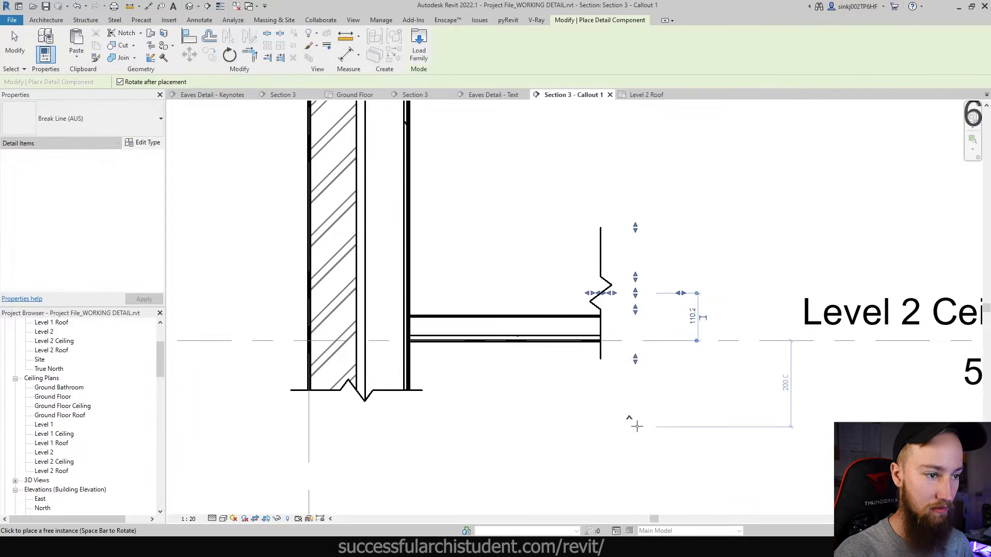
pyautogui.press('Escape')
# - Move the break line onto the ceiling end and shorten its top and bottom to the ceiling depth
pyautogui.moveTo(607, 283); pyautogui.dragTo(639, 316)
pyautogui.click(676, 308)
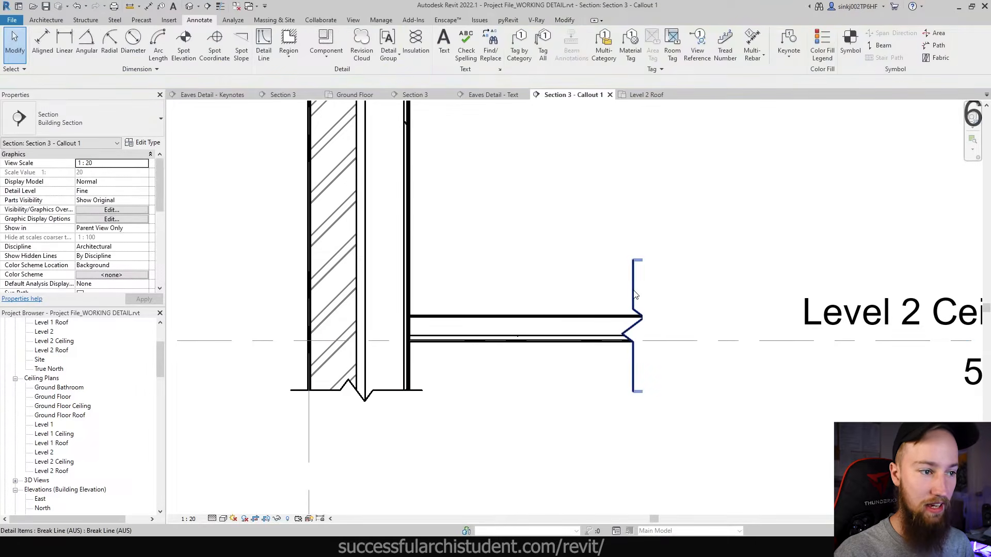
pyautogui.click(634, 297)
pyautogui.moveTo(669, 266); pyautogui.dragTo(668, 289)
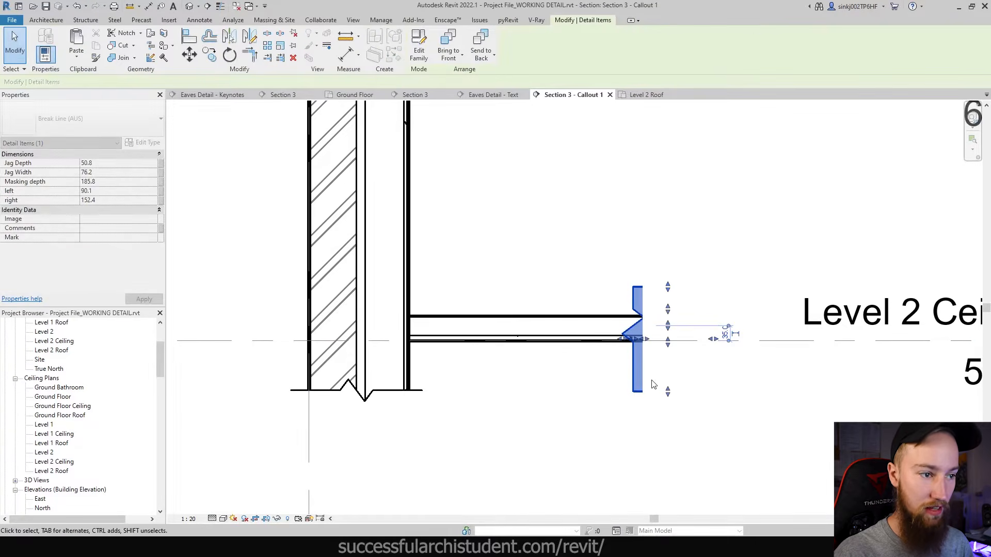
pyautogui.moveTo(664, 366); pyautogui.dragTo(666, 370)
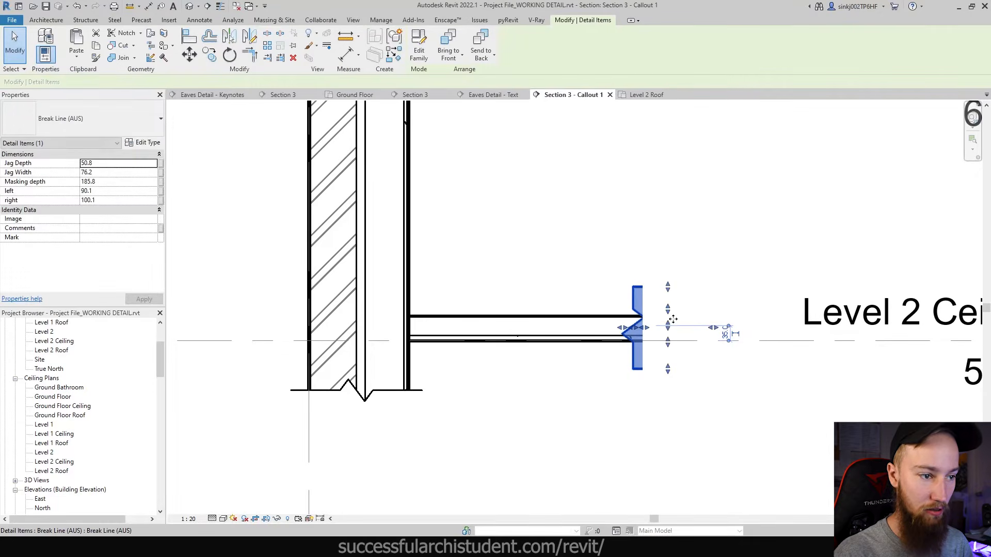
pyautogui.moveTo(669, 313); pyautogui.dragTo(668, 335)
pyautogui.scroll(-2, 652, 359)
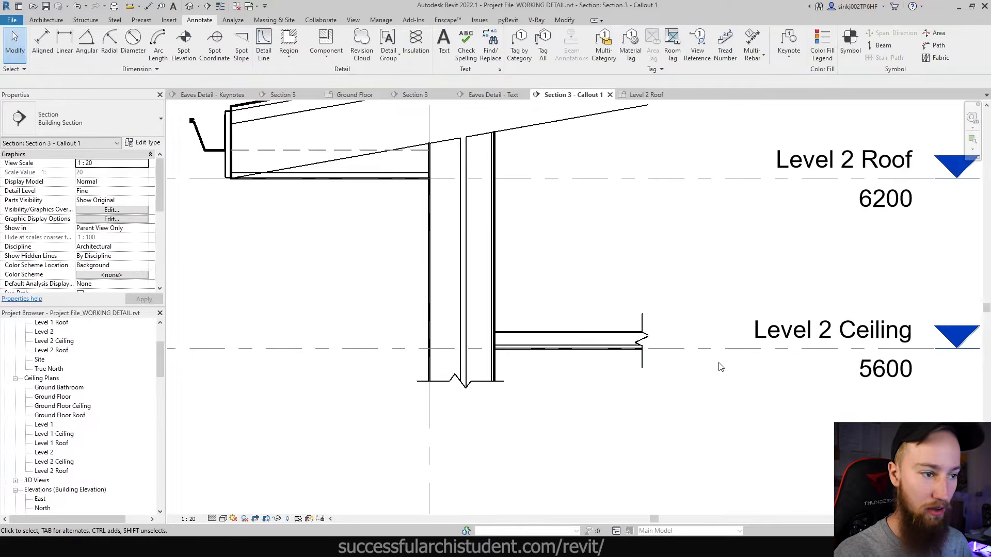
pyautogui.moveTo(731, 378); pyautogui.dragTo(717, 416, button='middle')
pyautogui.click(490, 424)
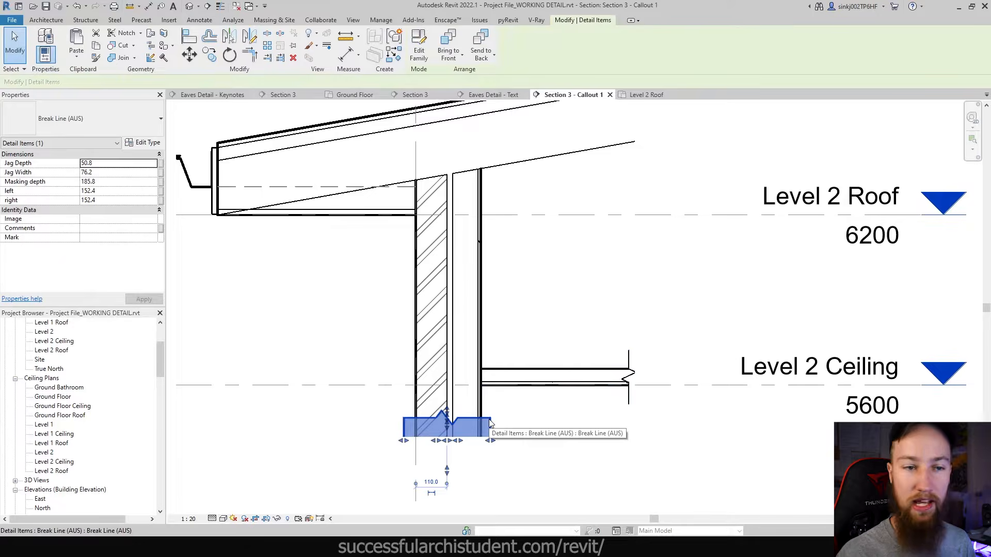
pyautogui.doubleClick(491, 423)
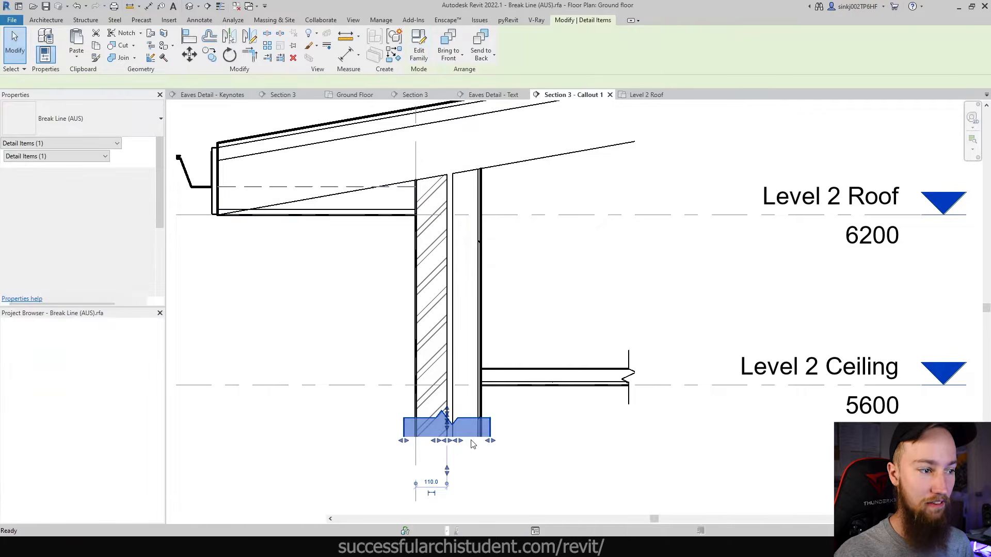
pyautogui.scroll(-4, 566, 432)
pyautogui.moveTo(747, 462); pyautogui.dragTo(676, 420, button='middle')
pyautogui.click(593, 399)
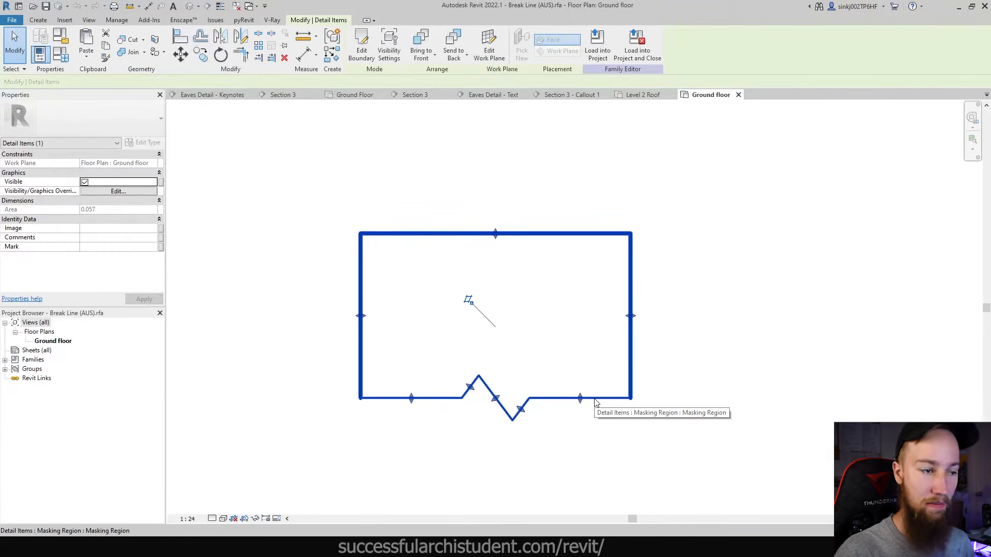
pyautogui.click(546, 263)
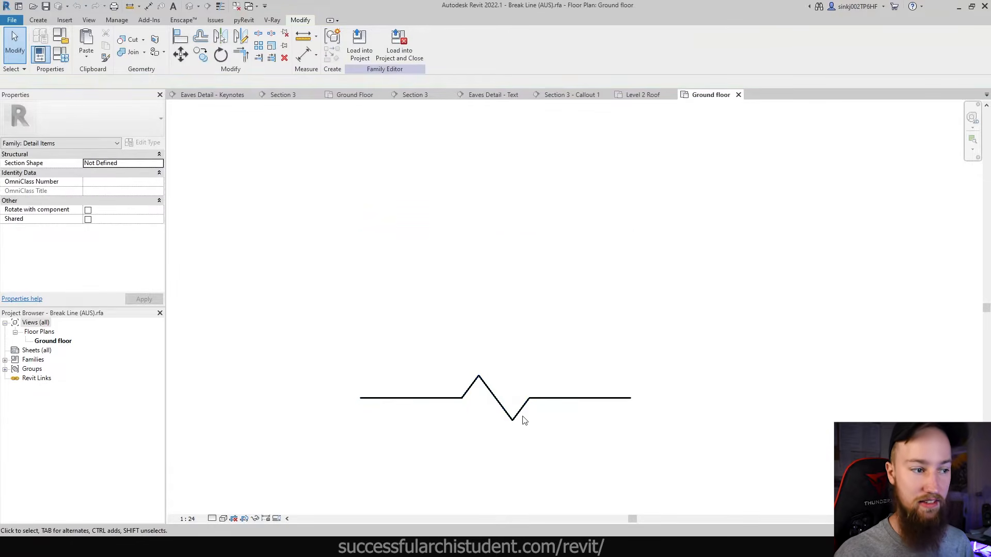
pyautogui.click(543, 403)
pyautogui.doubleClick(542, 403)
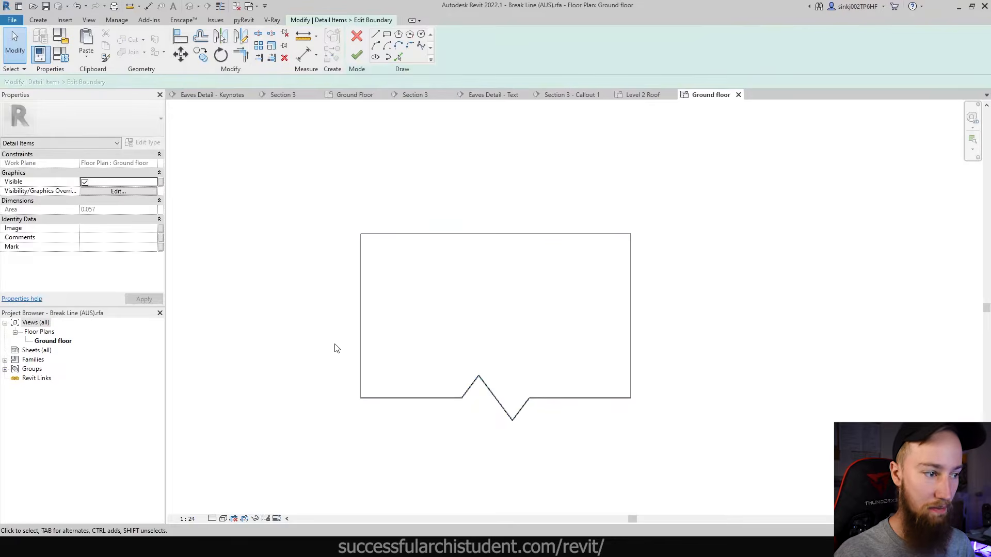
pyautogui.moveTo(303, 316); pyautogui.dragTo(684, 483)
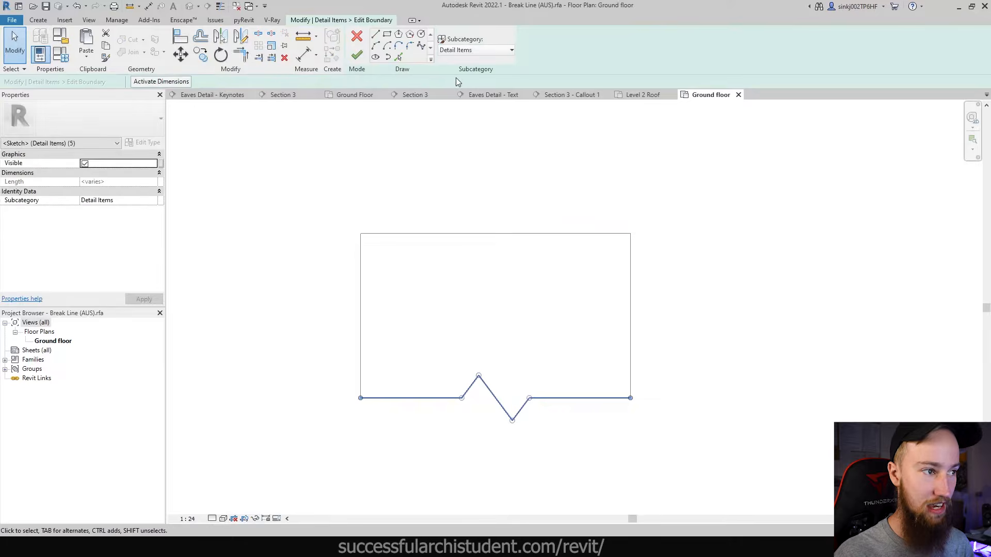
pyautogui.click(464, 51)
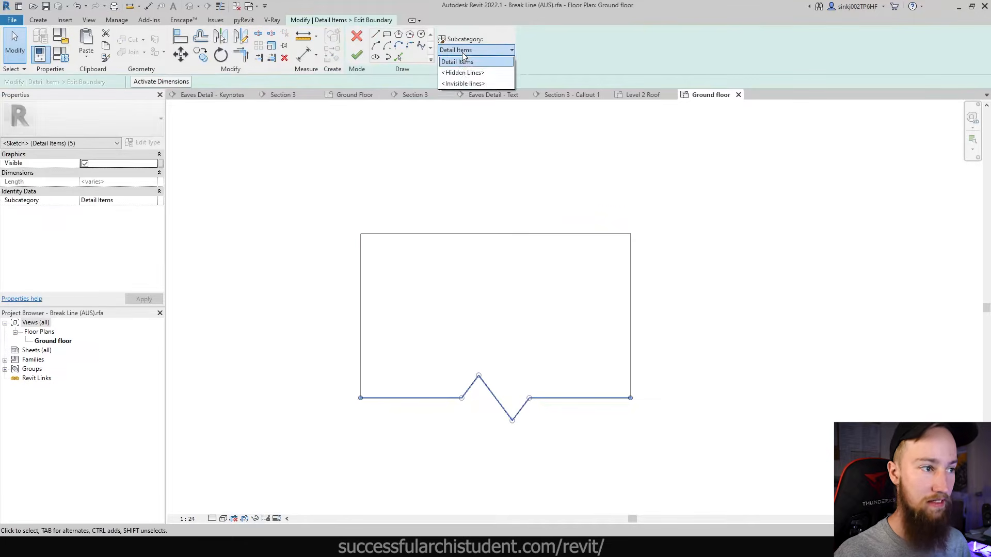
pyautogui.click(462, 53)
pyautogui.click(360, 43)
pyautogui.click(467, 299)
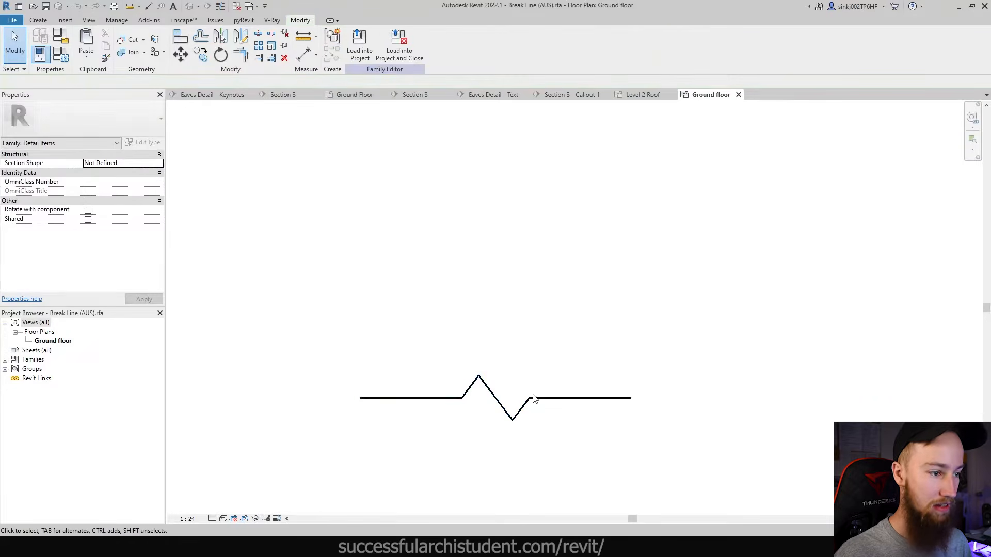
pyautogui.click(509, 420)
pyautogui.click(503, 176)
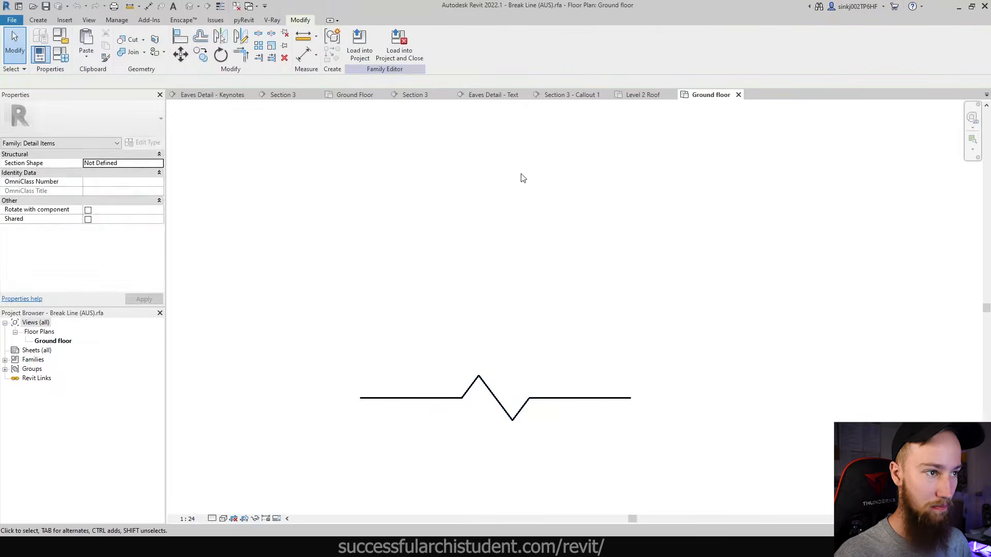
pyautogui.click(738, 95)
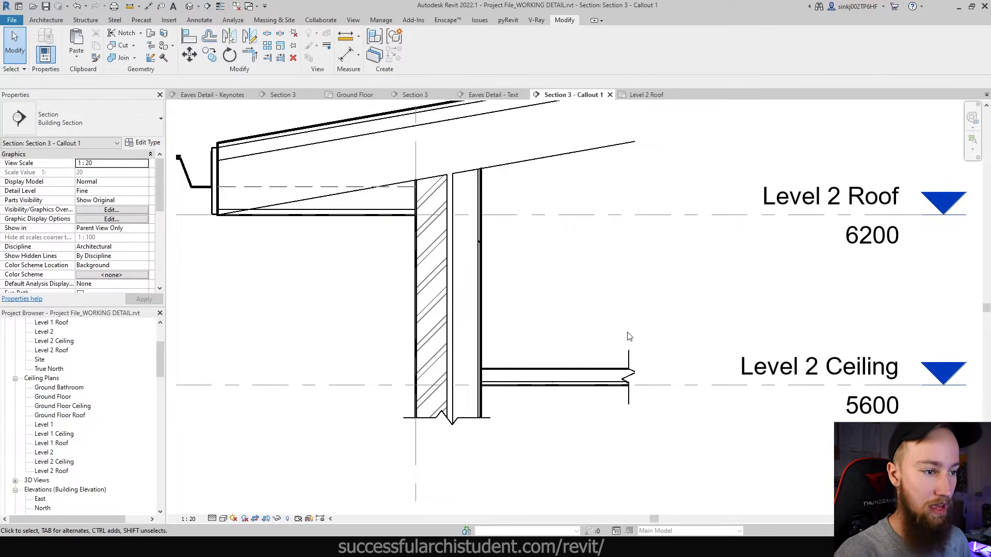
# - From the ceiling break line, use CS to place a vertical break line at the roof's right end
pyautogui.click(629, 371)
pyautogui.scroll(1, 629, 379)
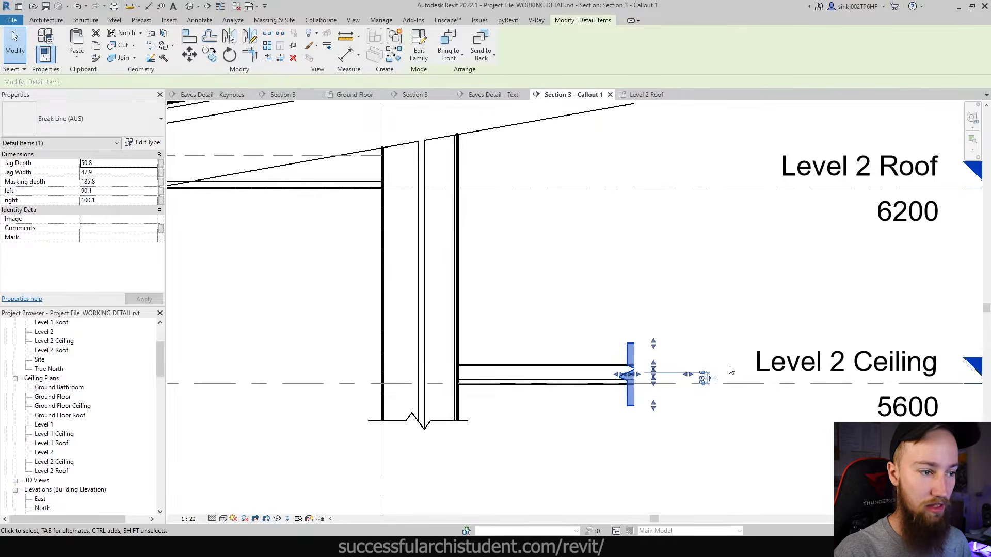
pyautogui.scroll(-1, 731, 370)
pyautogui.click(599, 307)
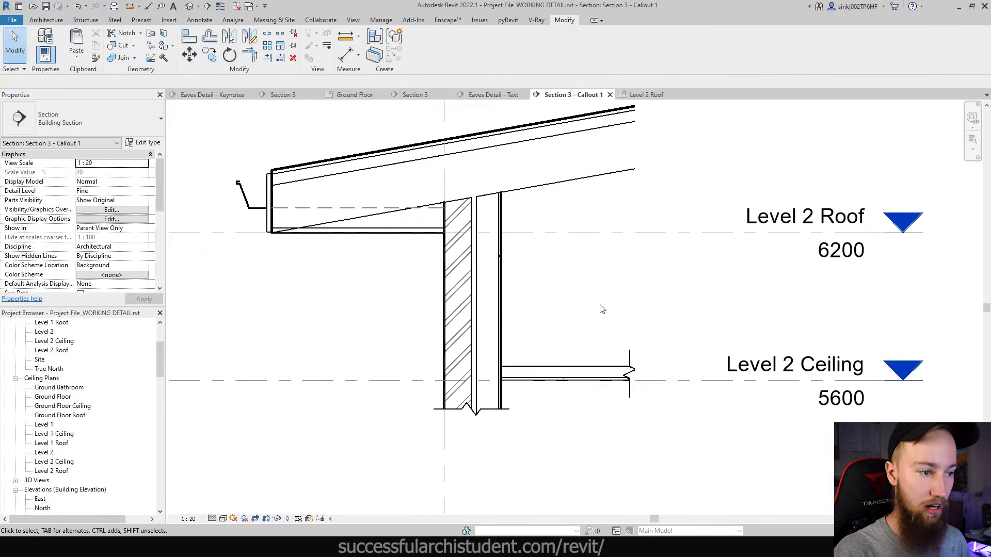
pyautogui.click(630, 360)
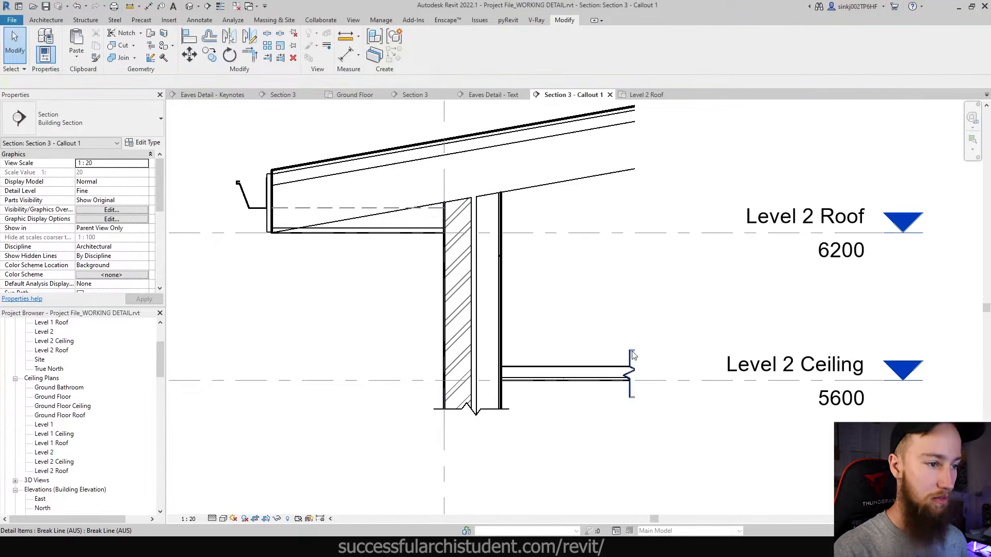
pyautogui.press('c')
pyautogui.press('s')
pyautogui.moveTo(664, 219); pyautogui.dragTo(661, 312, button='middle')
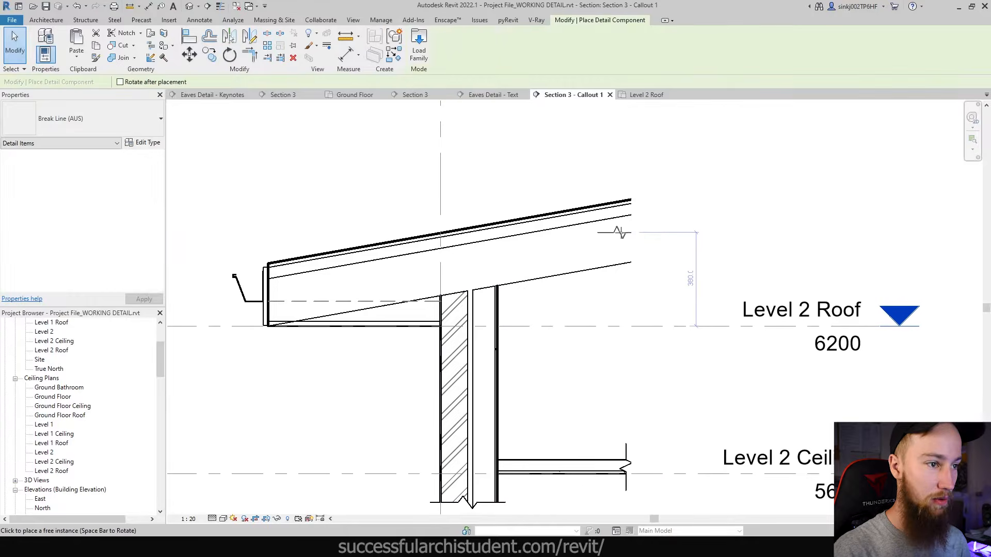
pyautogui.click(623, 234)
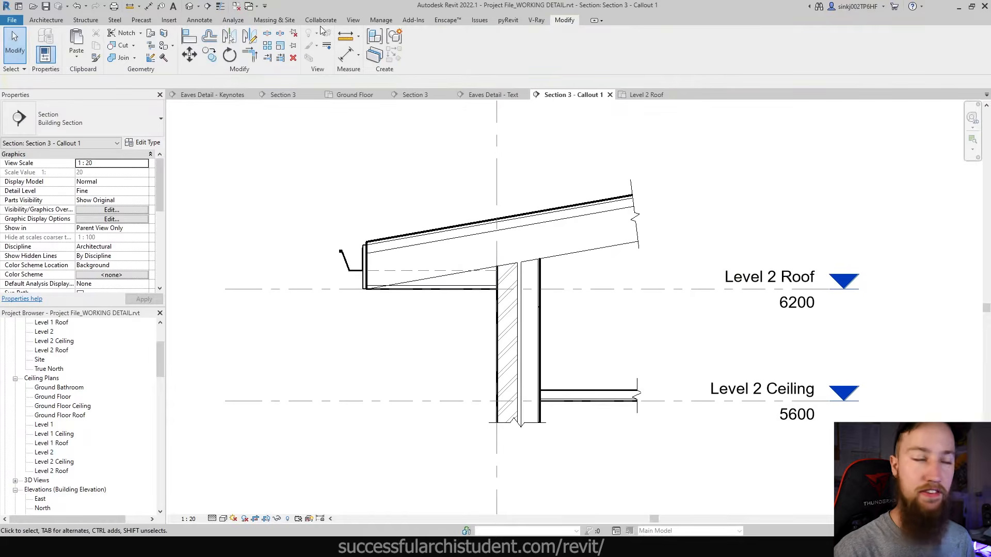
# - Place a Brick Joint - Flush (AUS) detail component inside the wall
pyautogui.click(202, 22)
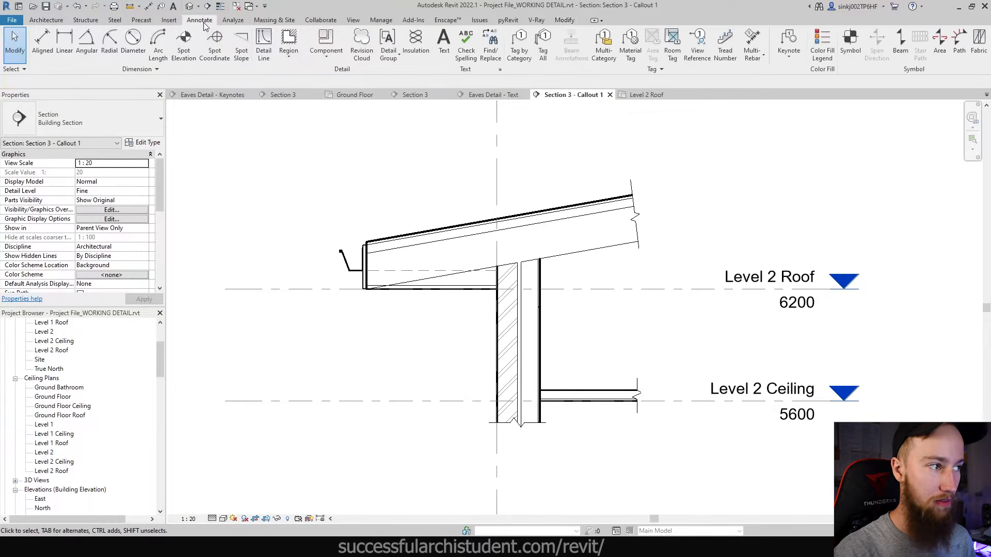
pyautogui.click(325, 54)
pyautogui.click(346, 73)
pyautogui.click(150, 118)
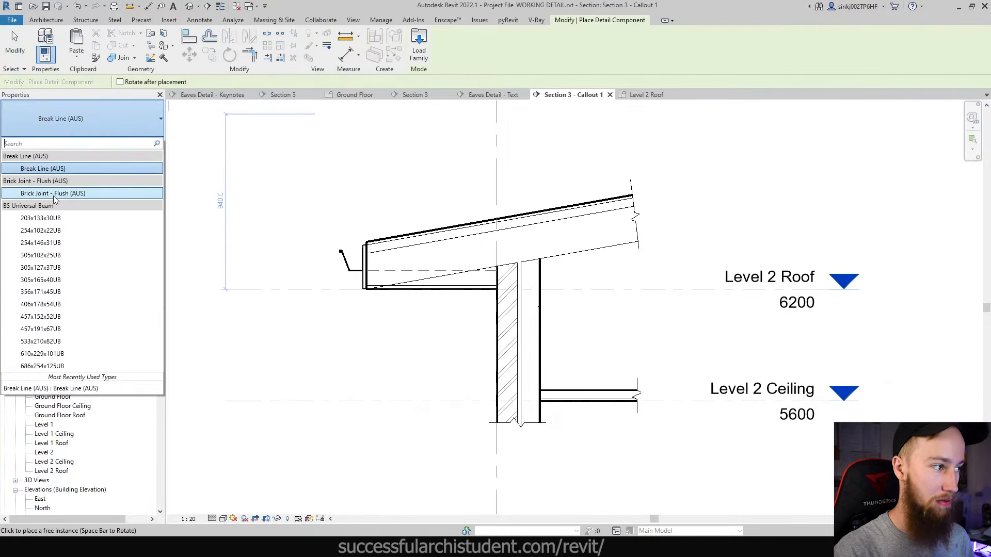
pyautogui.click(39, 194)
pyautogui.scroll(3, 480, 356)
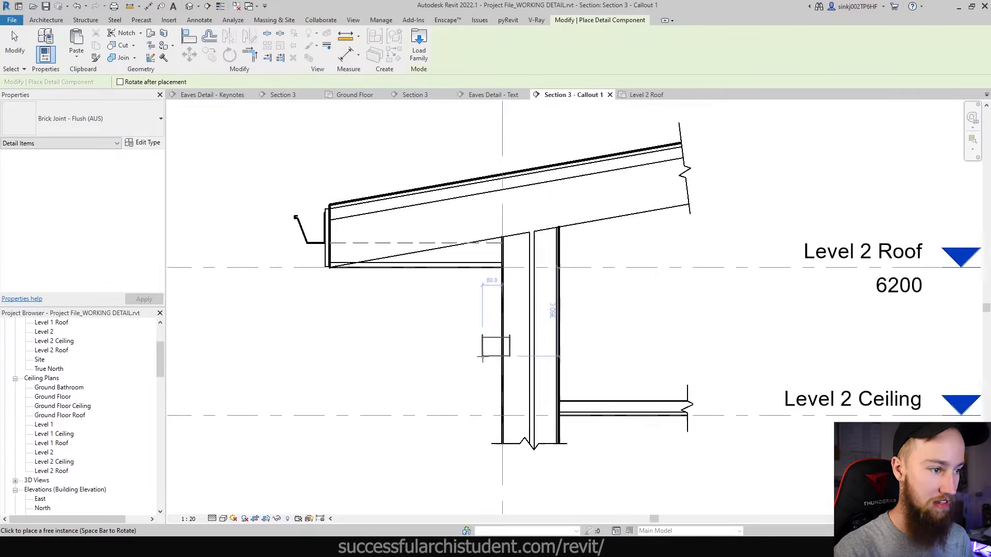
pyautogui.click(509, 362)
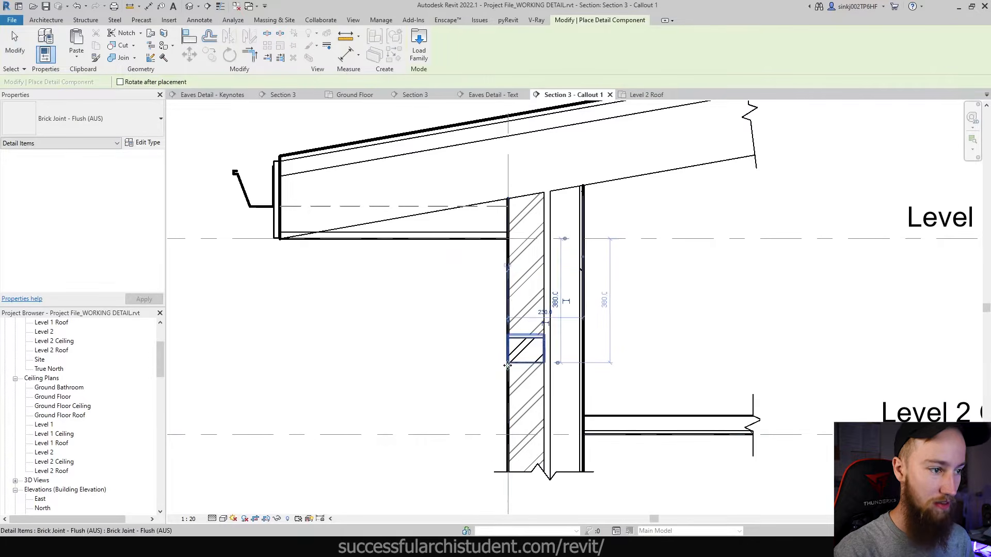
pyautogui.press('Escape')
pyautogui.scroll(3, 547, 348)
pyautogui.scroll(-2, 547, 348)
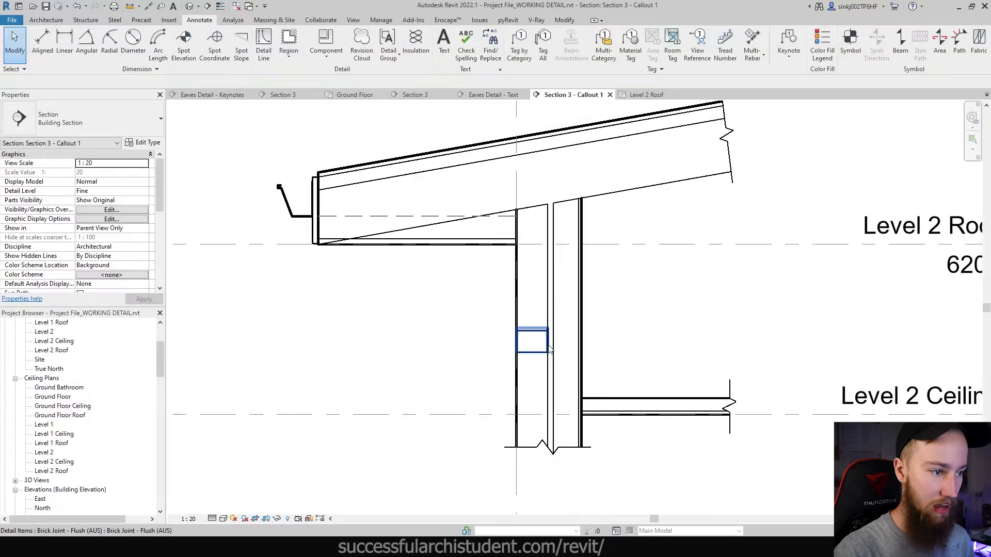
pyautogui.scroll(3, 548, 351)
pyautogui.scroll(2, 548, 352)
pyautogui.scroll(-2, 554, 339)
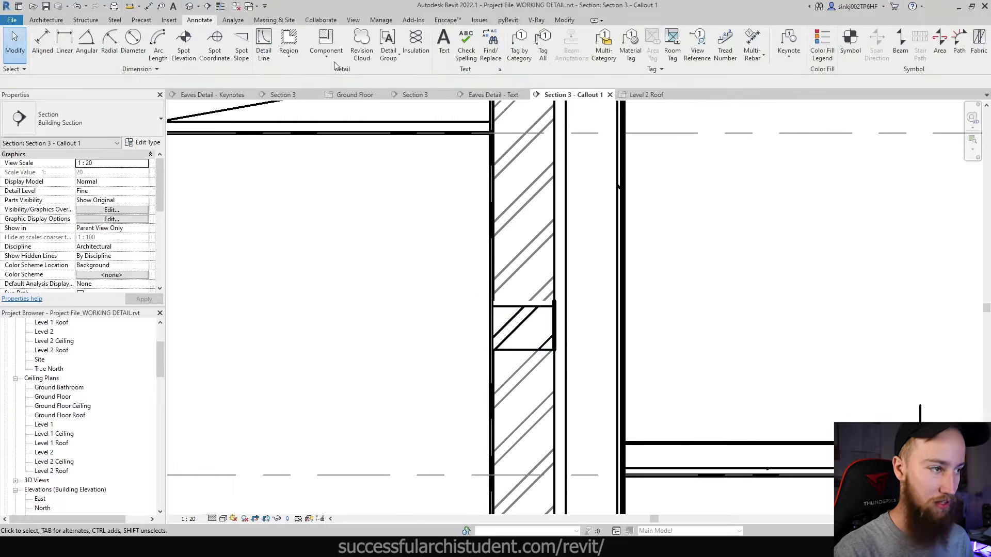
# - Place three more brick joints up the veneer, then undo the placed joints
pyautogui.click(327, 43)
pyautogui.click(491, 307)
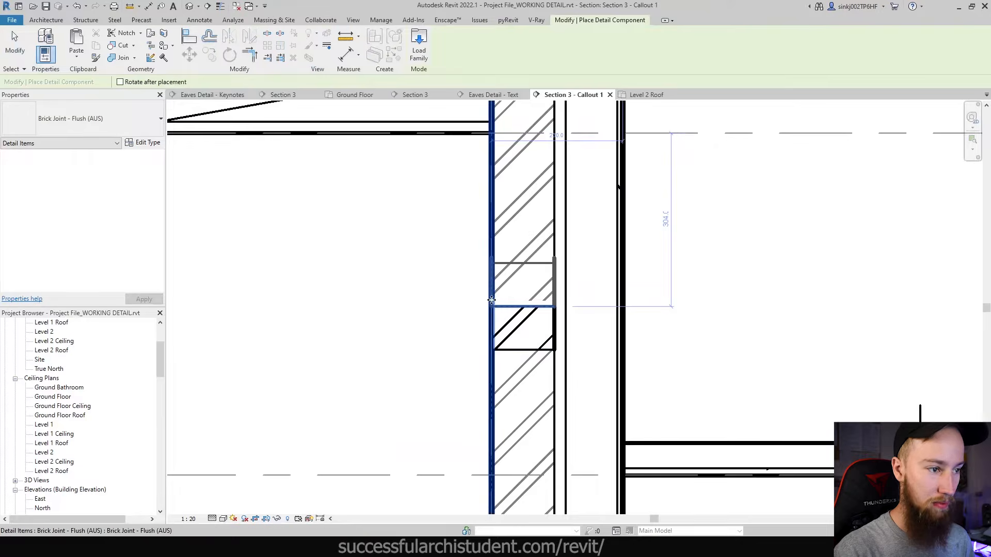
pyautogui.click(491, 262)
pyautogui.click(490, 220)
pyautogui.scroll(-5, 553, 282)
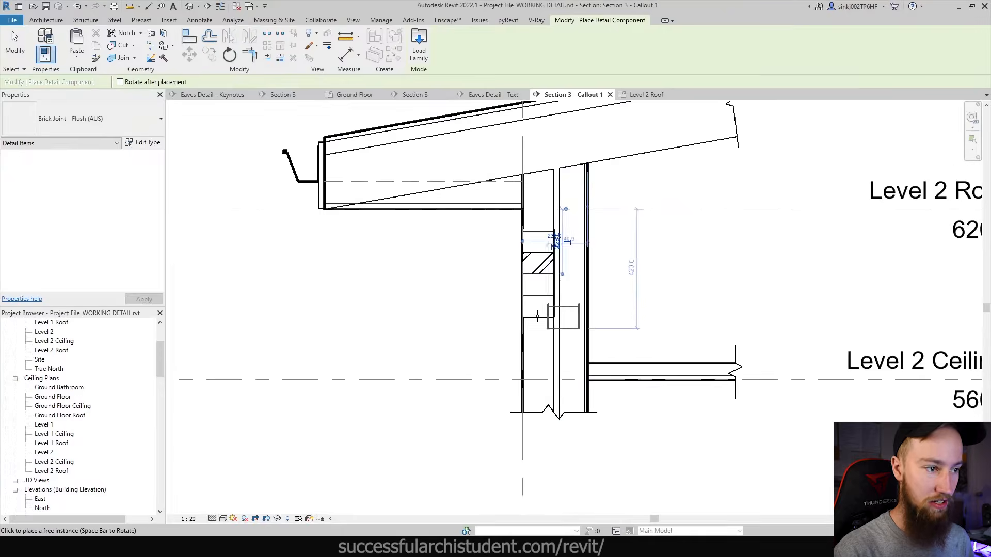
pyautogui.scroll(2, 535, 313)
pyautogui.scroll(-4, 627, 304)
pyautogui.press('Escape')
pyautogui.press('Escape')
pyautogui.scroll(4, 597, 265)
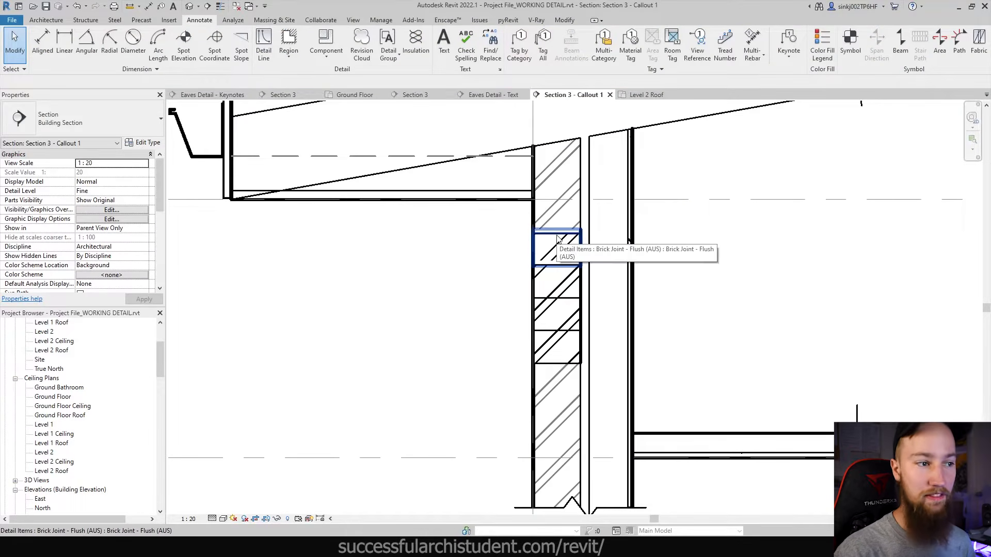
pyautogui.scroll(-2, 572, 393)
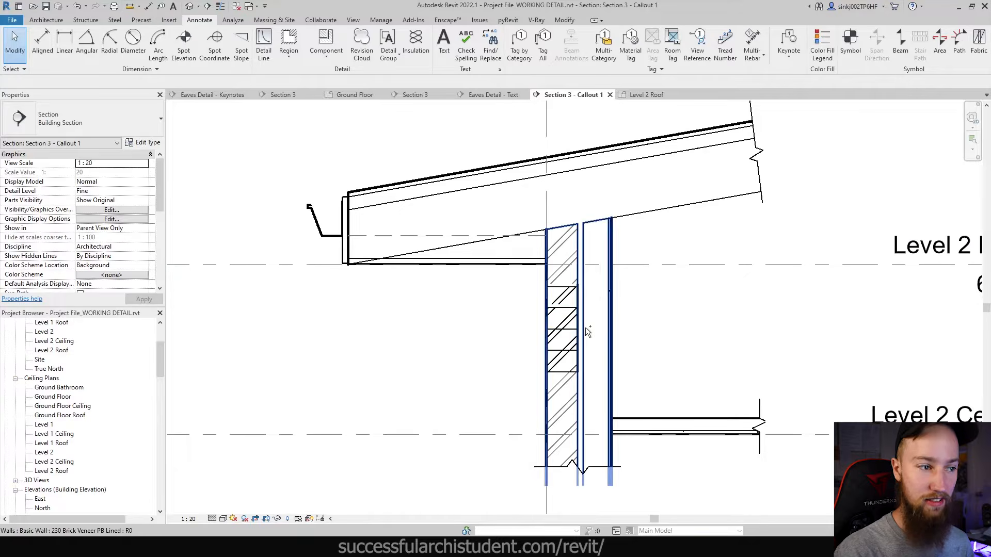
pyautogui.hotkey('ctrl', 'z')
pyautogui.hotkey('ctrl', 'z')
pyautogui.hotkey('ctrl', 'z')
pyautogui.hotkey('ctrl', 'z')
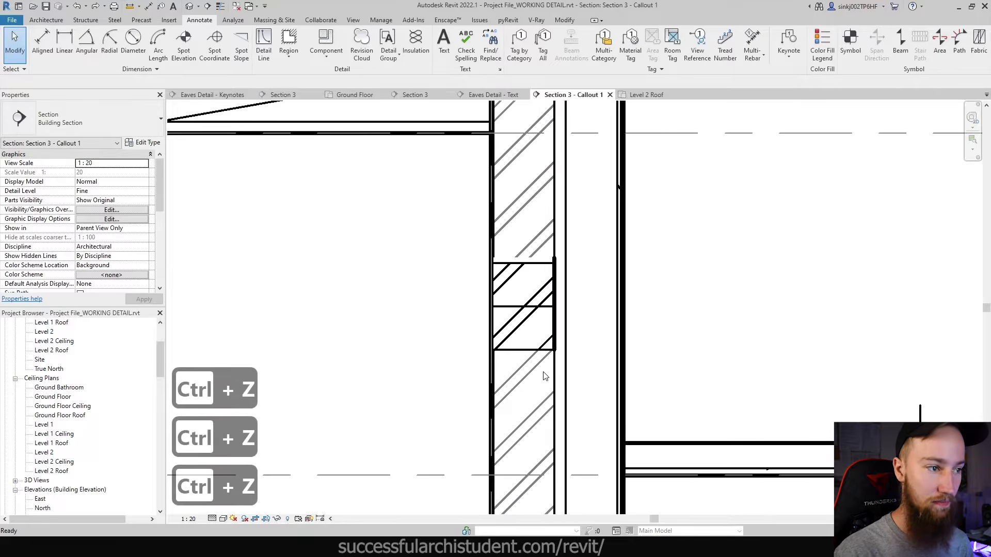
pyautogui.scroll(-2, 436, 351)
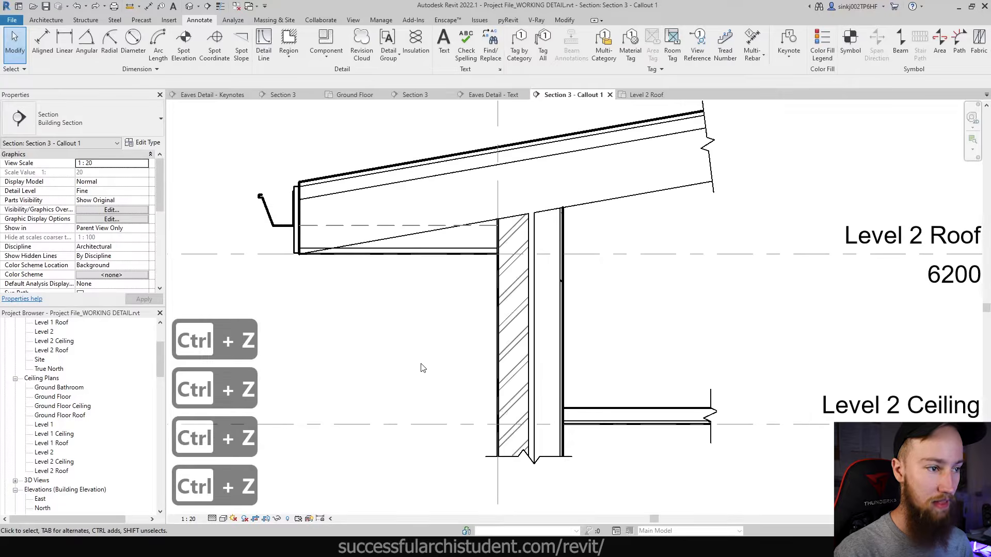
pyautogui.scroll(2, 421, 368)
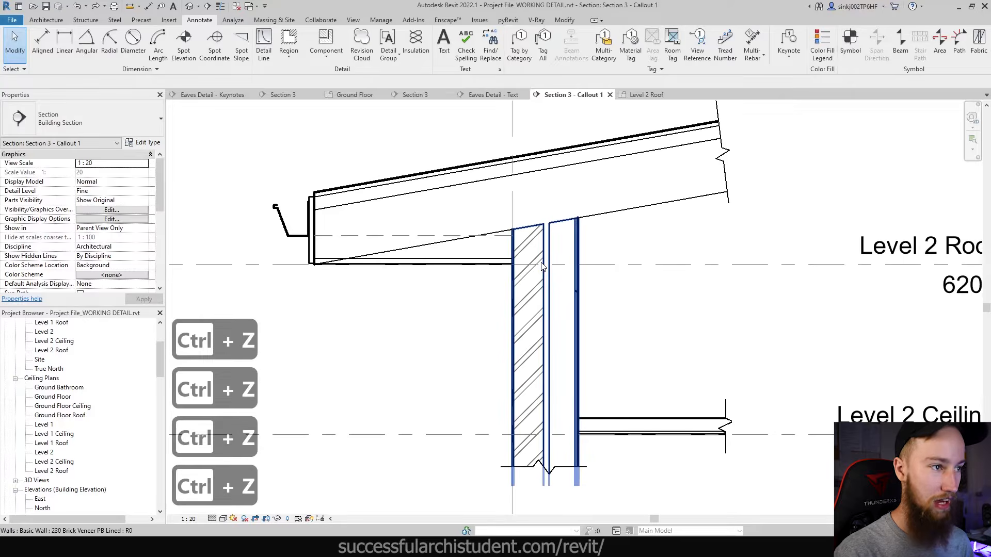
# - Start a Repeating Detail Component of type Brick, checking its settings (86.0 spacing)
pyautogui.click(325, 57)
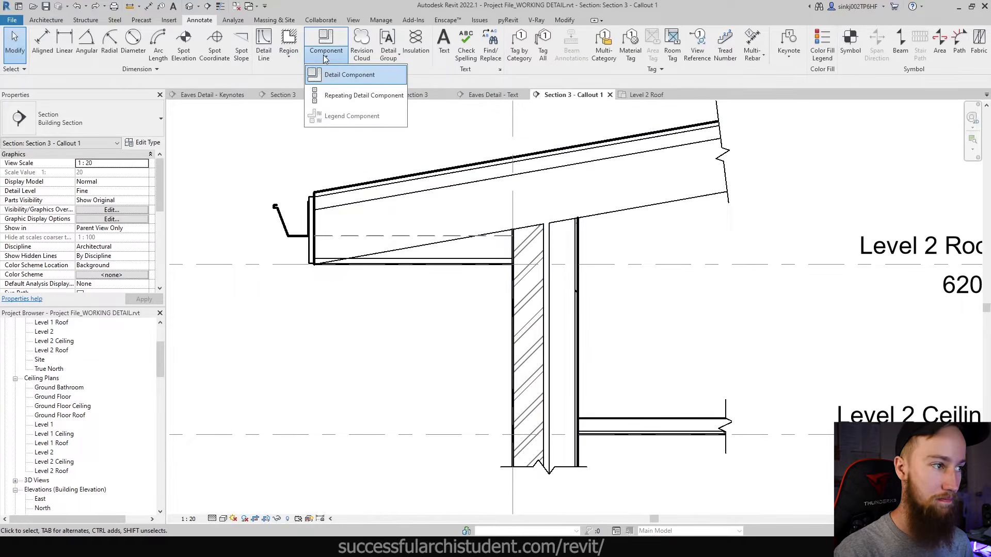
pyautogui.click(349, 96)
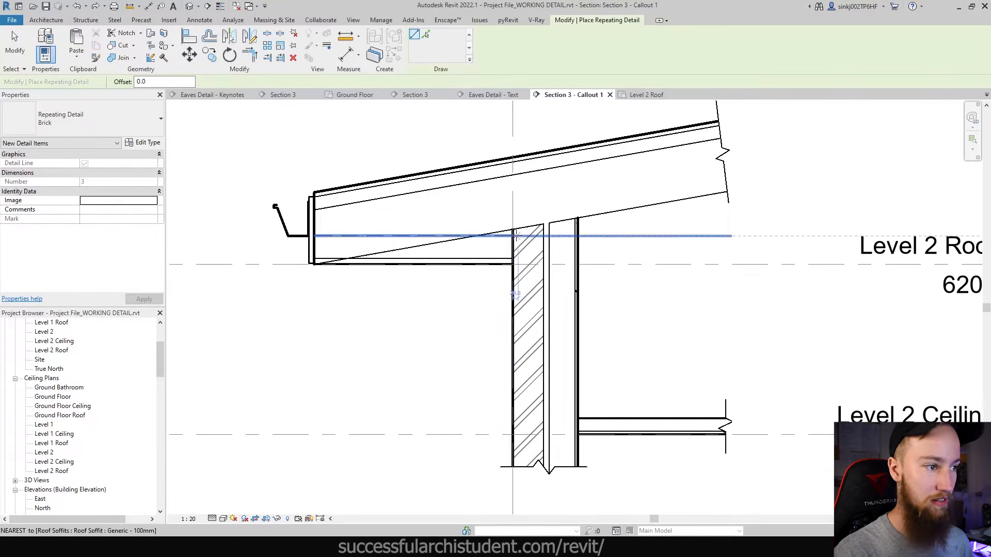
pyautogui.click(55, 130)
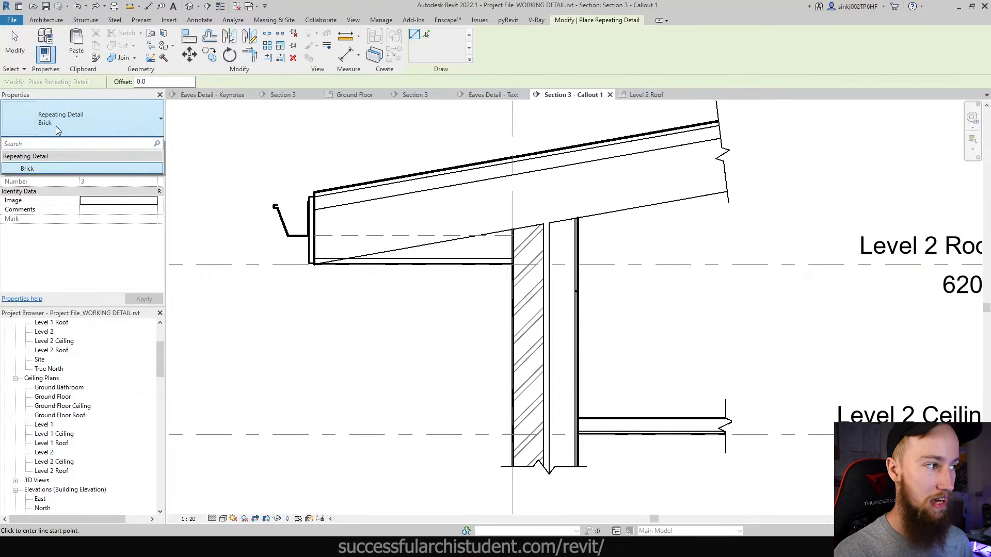
pyautogui.click(56, 126)
pyautogui.click(145, 142)
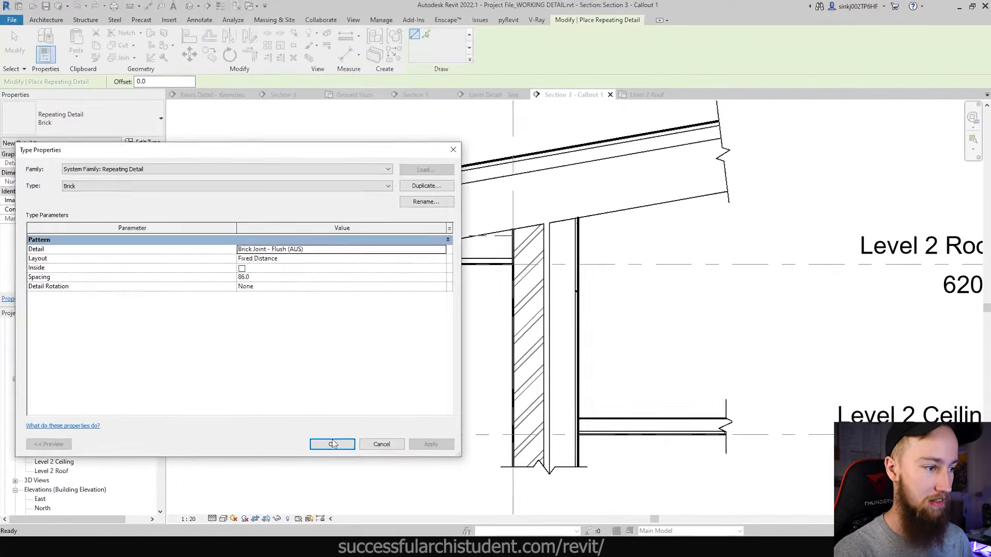
pyautogui.click(333, 443)
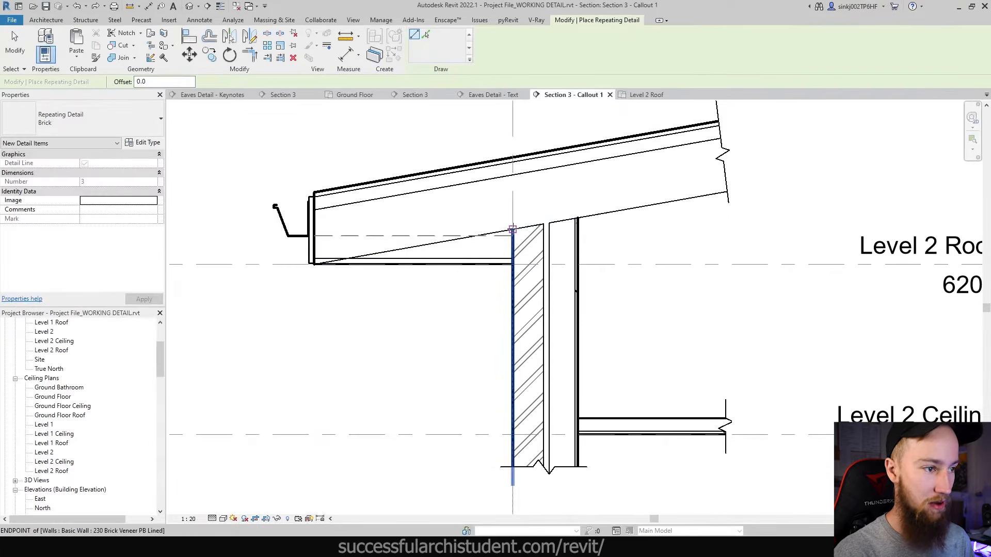
# - Run the brick pattern from the wall top to its base, flipped onto the wall side
pyautogui.click(513, 230)
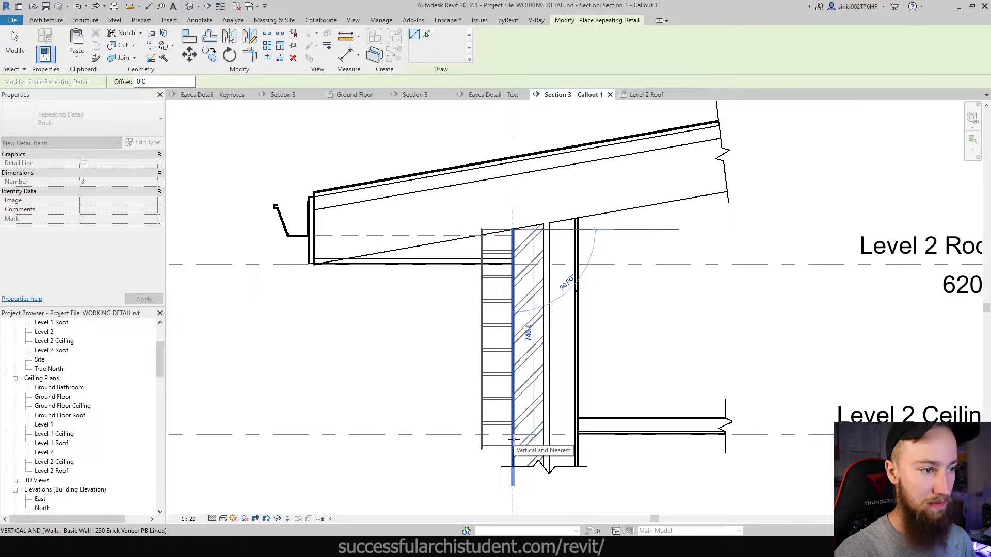
pyautogui.press('space')
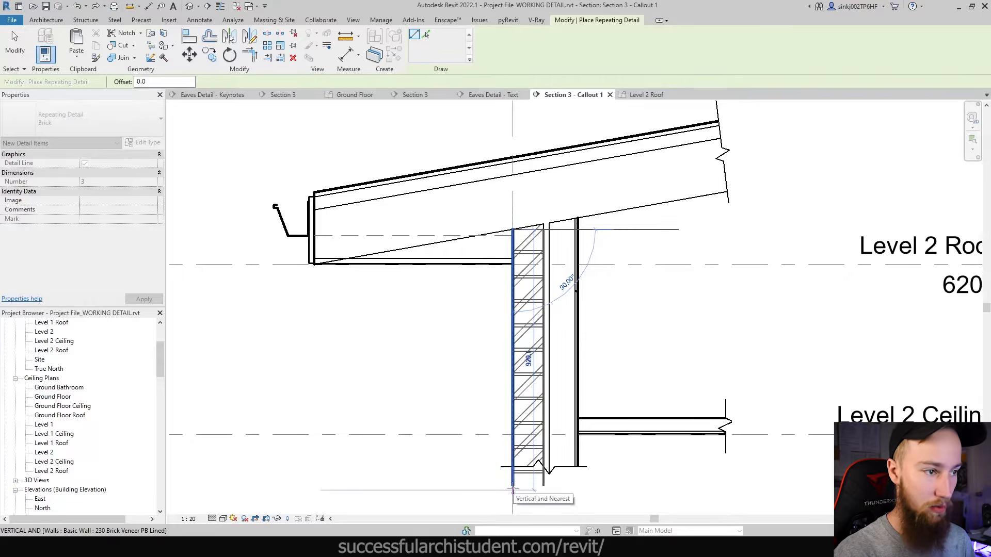
pyautogui.click(512, 488)
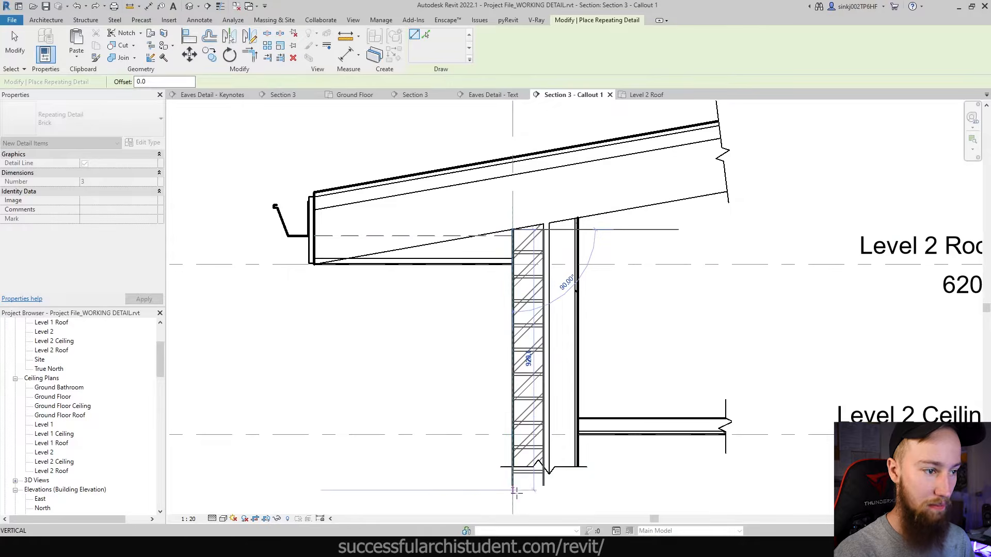
pyautogui.press('Escape')
pyautogui.press('Escape')
pyautogui.scroll(3, 570, 237)
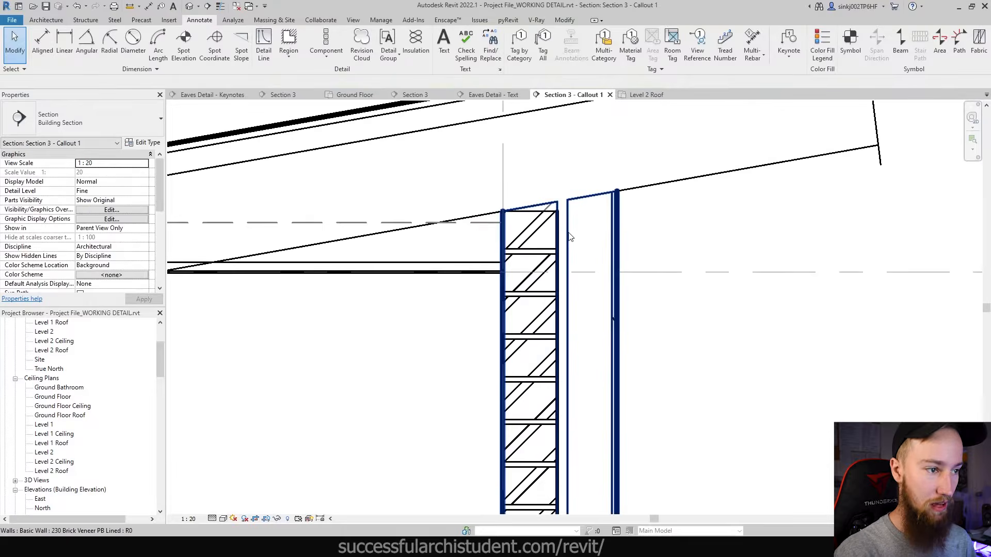
# - Send the brick repeating detail to back behind the wall-base break line
pyautogui.scroll(-2, 570, 238)
pyautogui.click(526, 288)
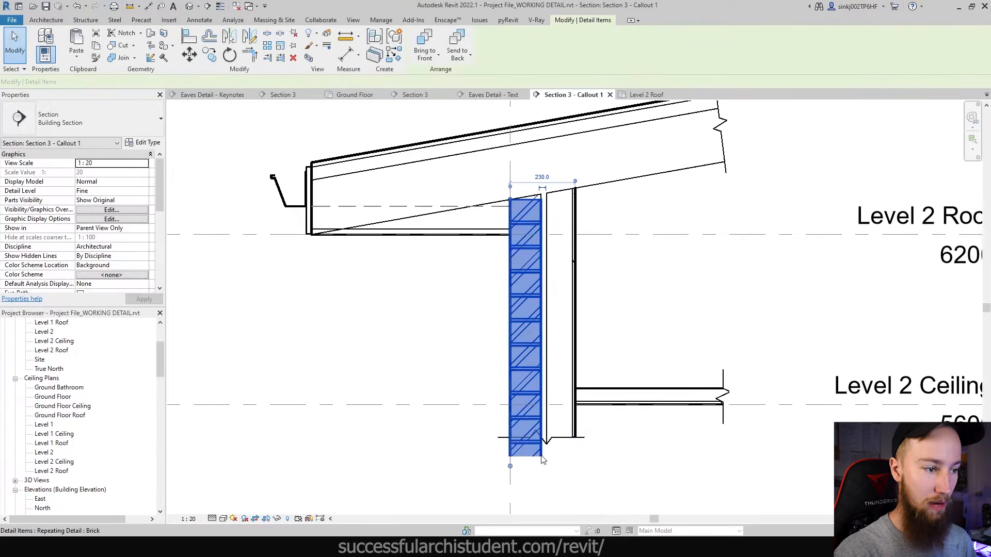
pyautogui.click(452, 45)
pyautogui.press('Escape')
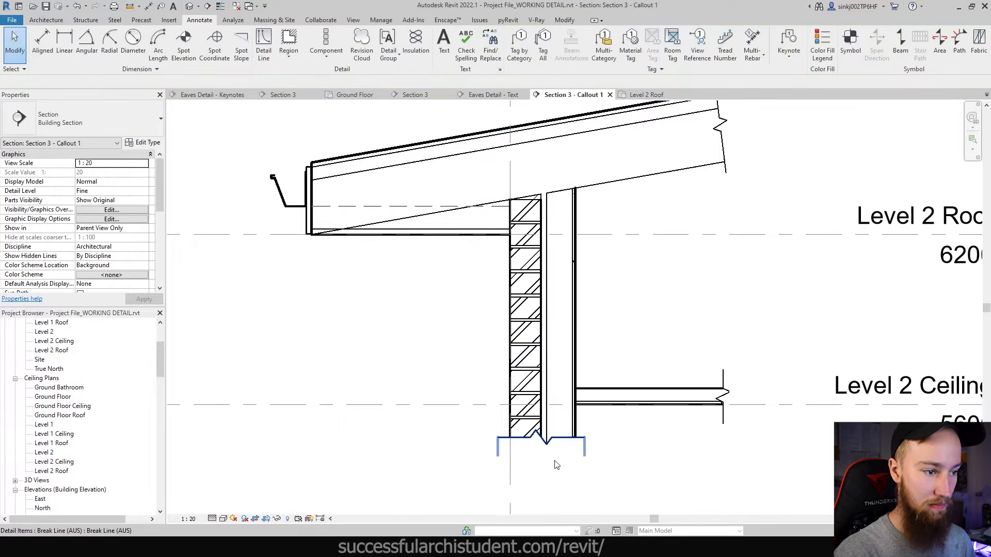
pyautogui.click(550, 447)
pyautogui.press('Escape')
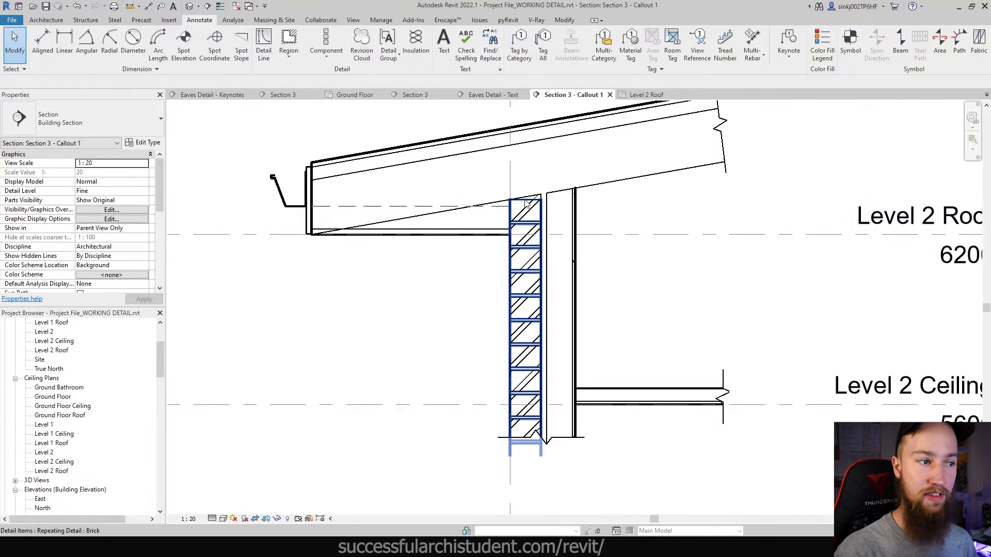
pyautogui.scroll(3, 525, 234)
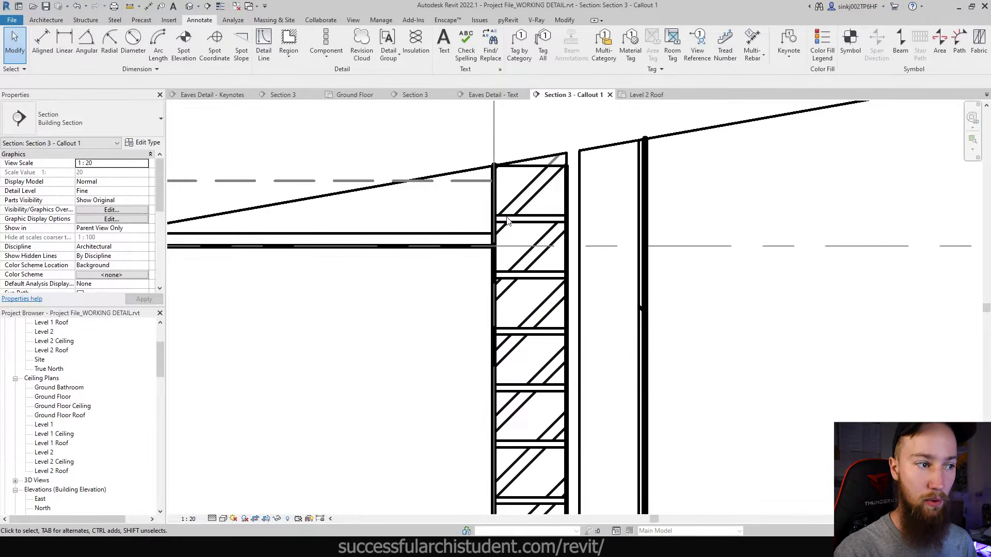
pyautogui.scroll(-4, 507, 220)
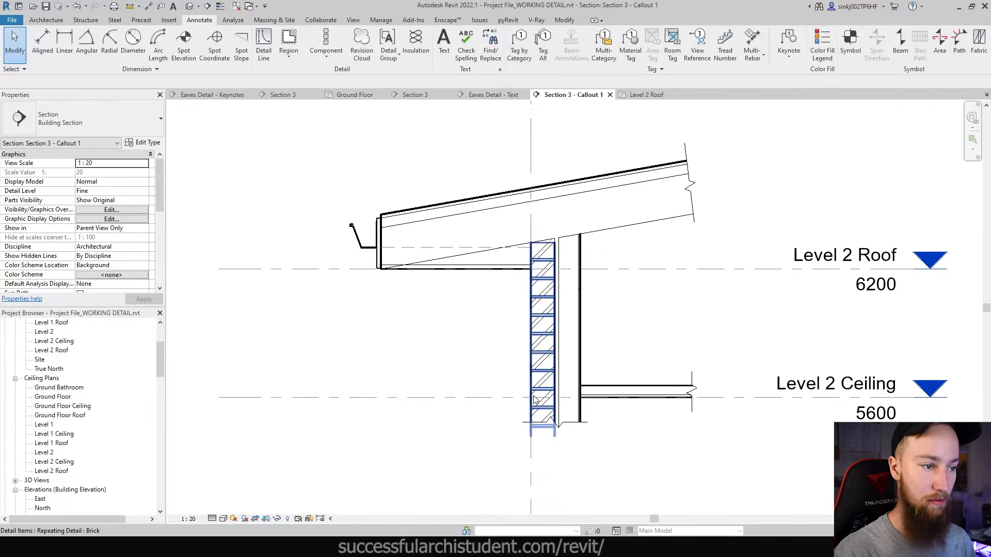
# - Reselect the brick pattern, then start and cancel a masking region sketch
pyautogui.click(541, 251)
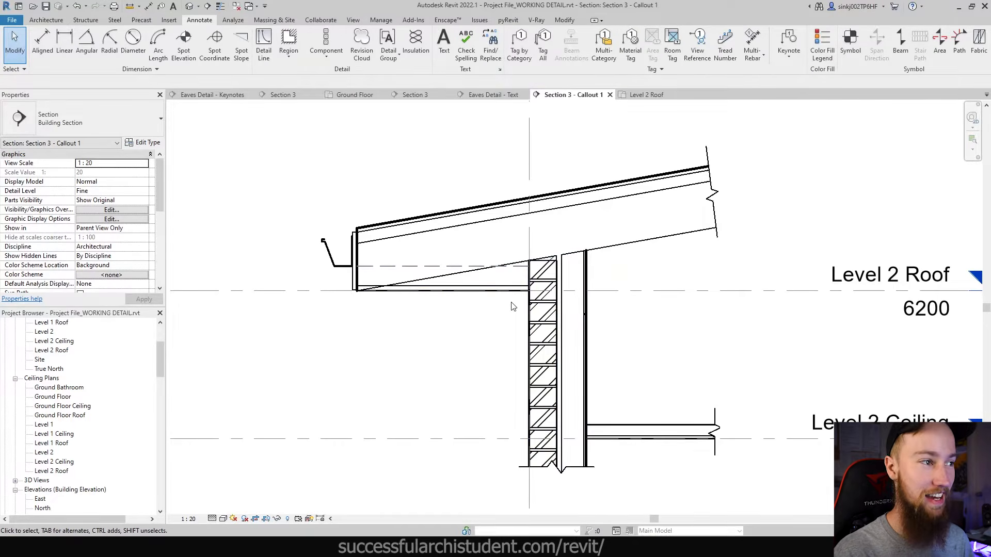
pyautogui.scroll(3, 534, 281)
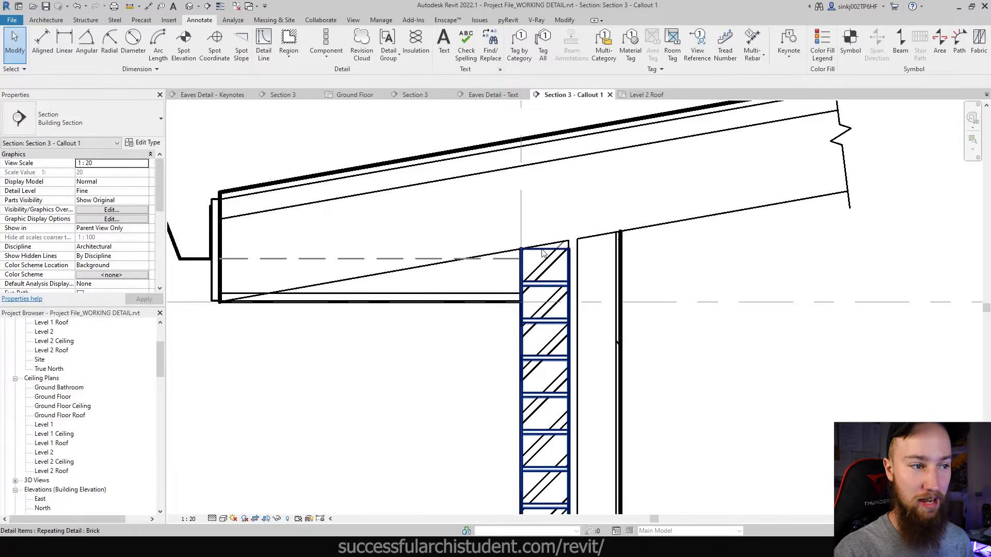
pyautogui.scroll(-3, 542, 253)
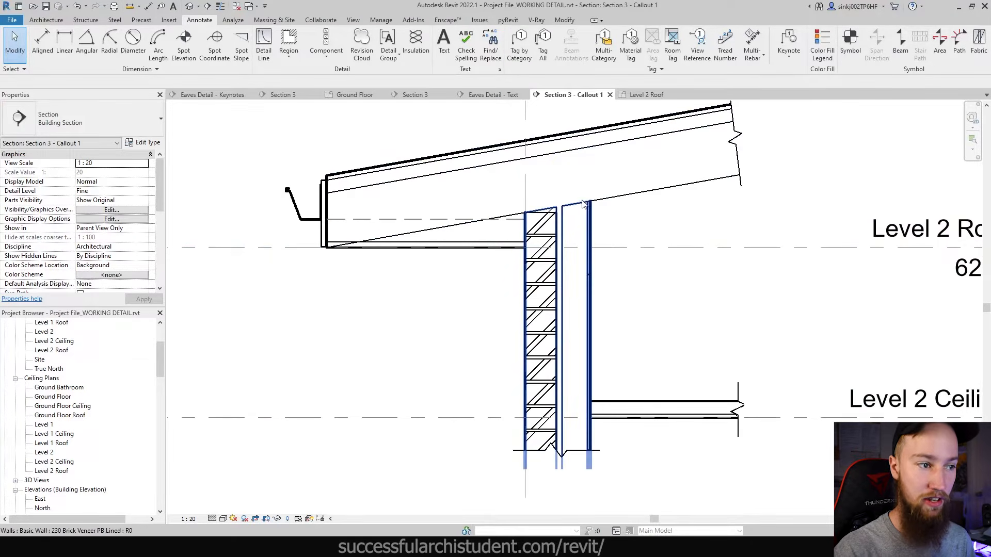
pyautogui.click(327, 54)
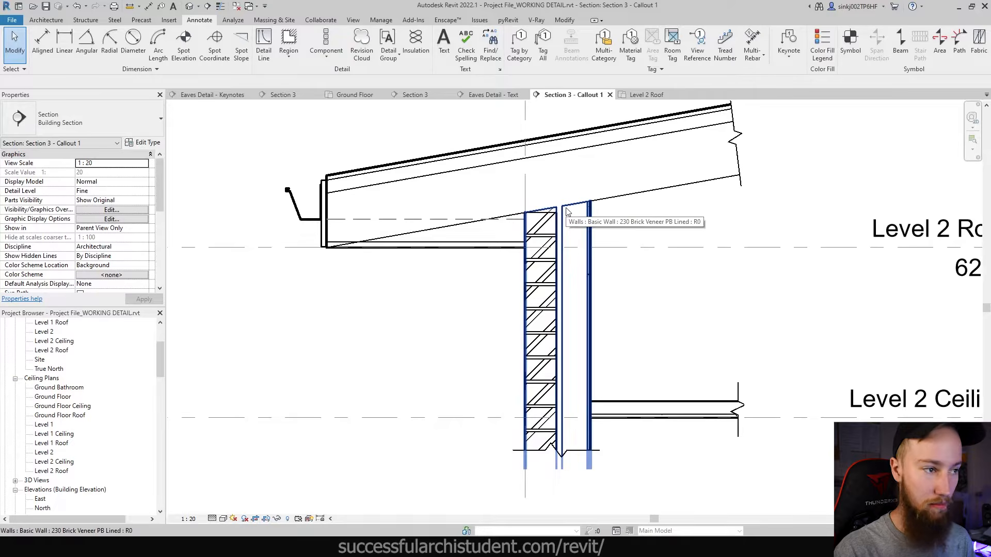
pyautogui.click(290, 44)
pyautogui.scroll(3, 575, 223)
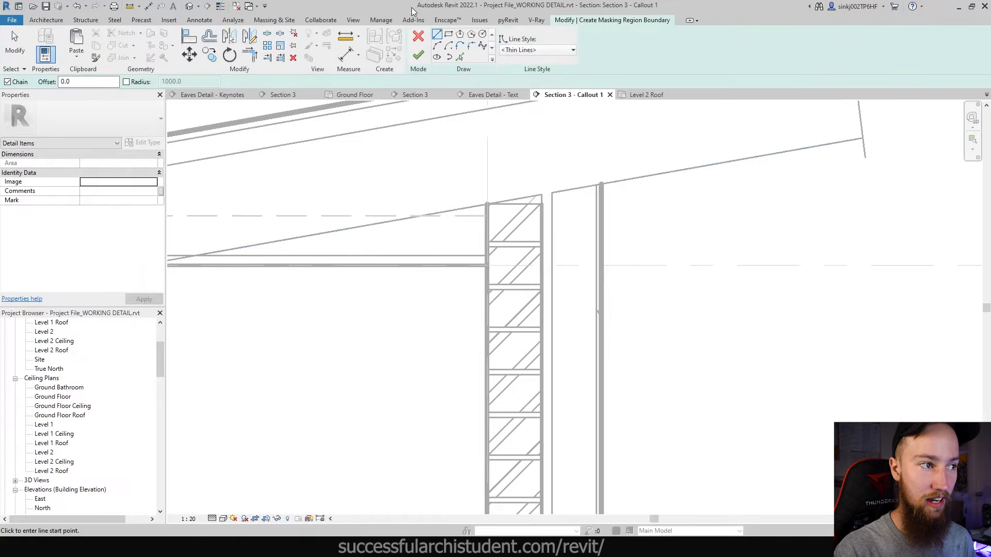
pyautogui.click(418, 37)
pyautogui.scroll(-3, 573, 220)
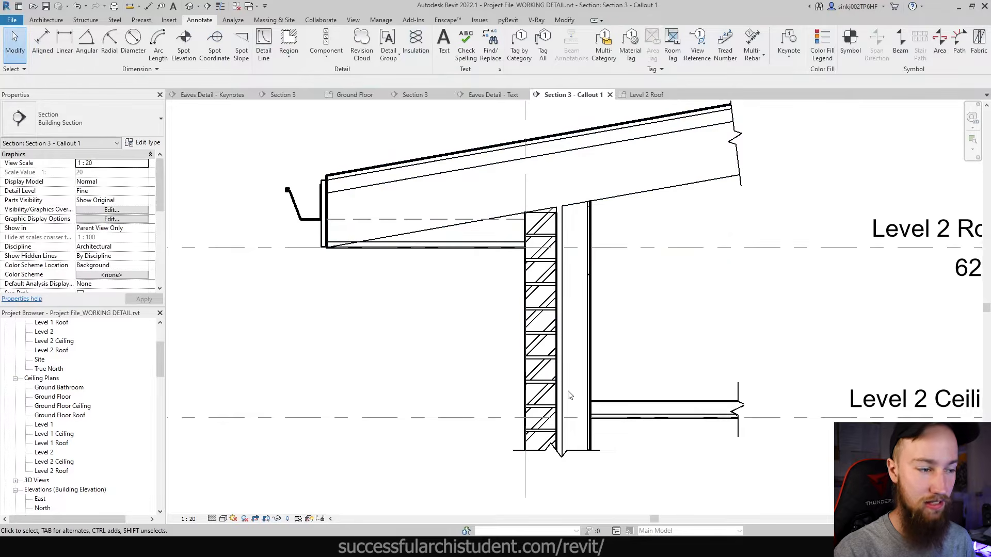
# - Create a new family from the Metric Detail Item line based.rft template
pyautogui.click(19, 23)
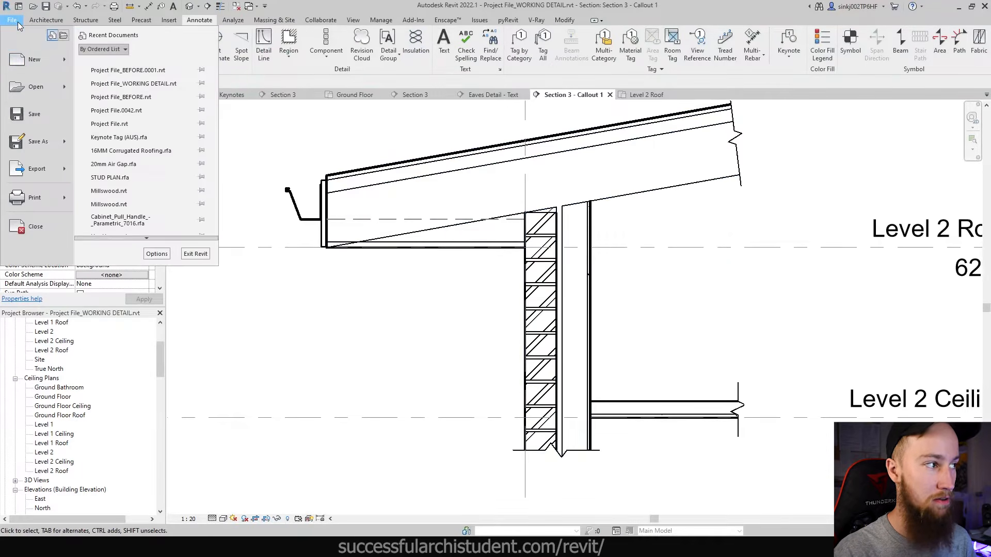
pyautogui.moveTo(69, 57)
pyautogui.click(144, 100)
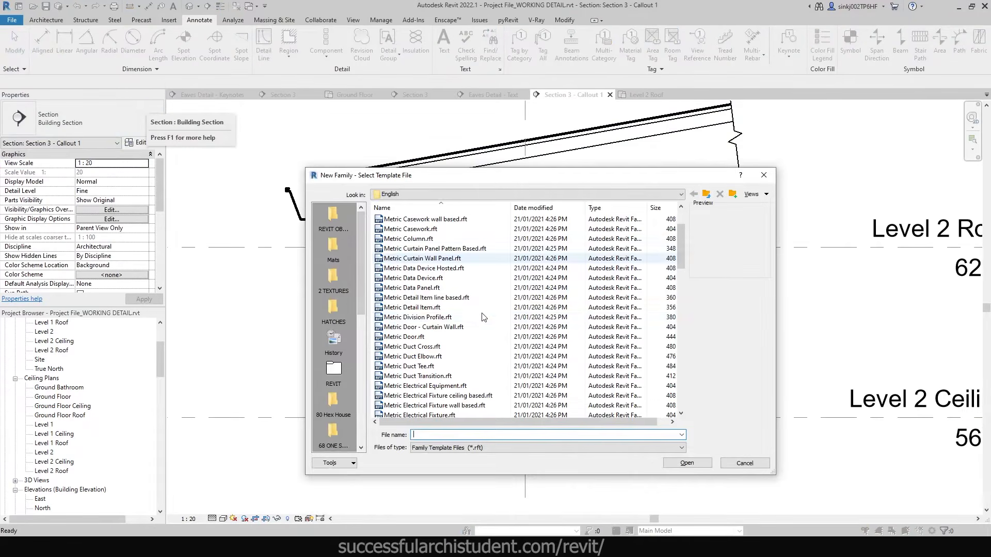
pyautogui.click(419, 299)
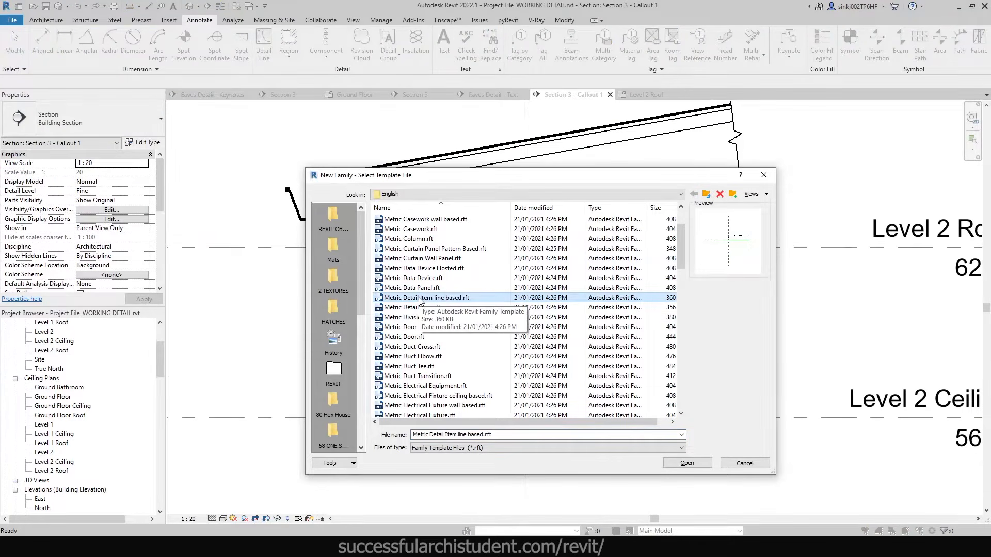
pyautogui.click(419, 299)
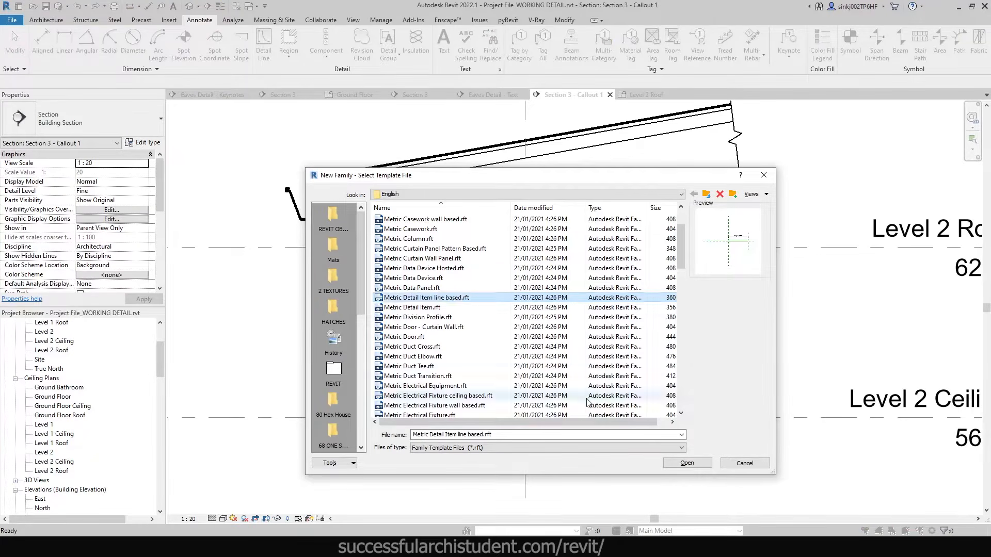
pyautogui.click(691, 463)
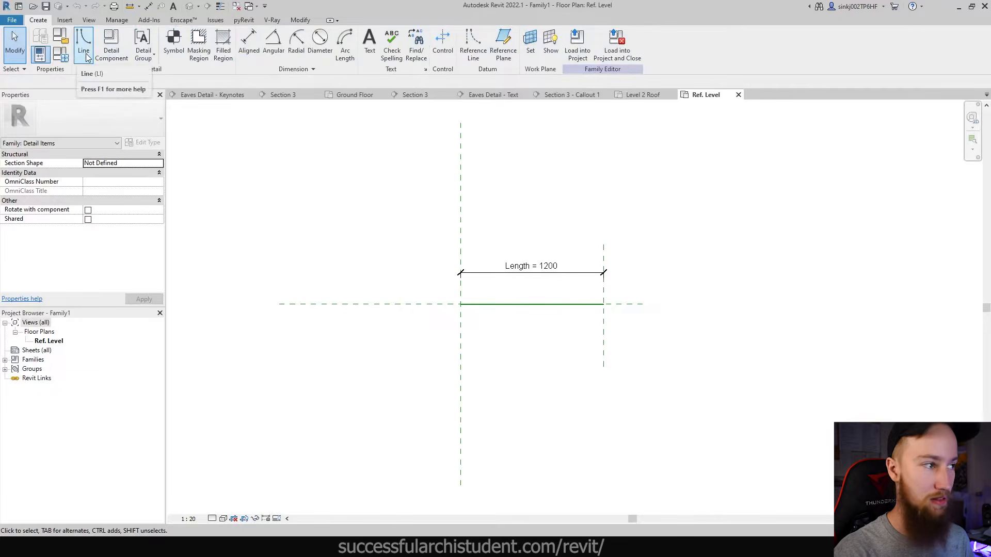
# - Draw a rectangular masking region across the 1200 length and set its height to 45
pyautogui.click(199, 51)
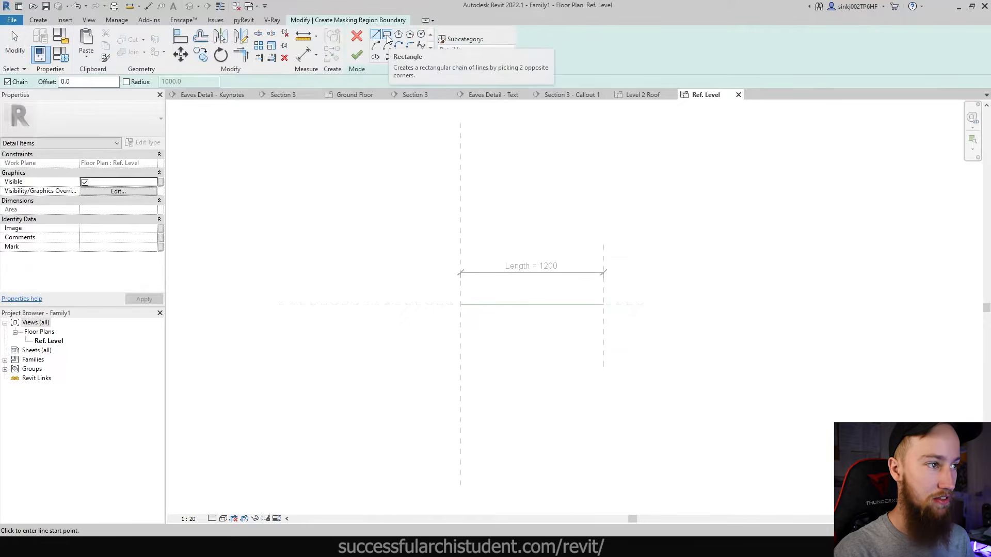
pyautogui.click(387, 34)
pyautogui.scroll(3, 474, 293)
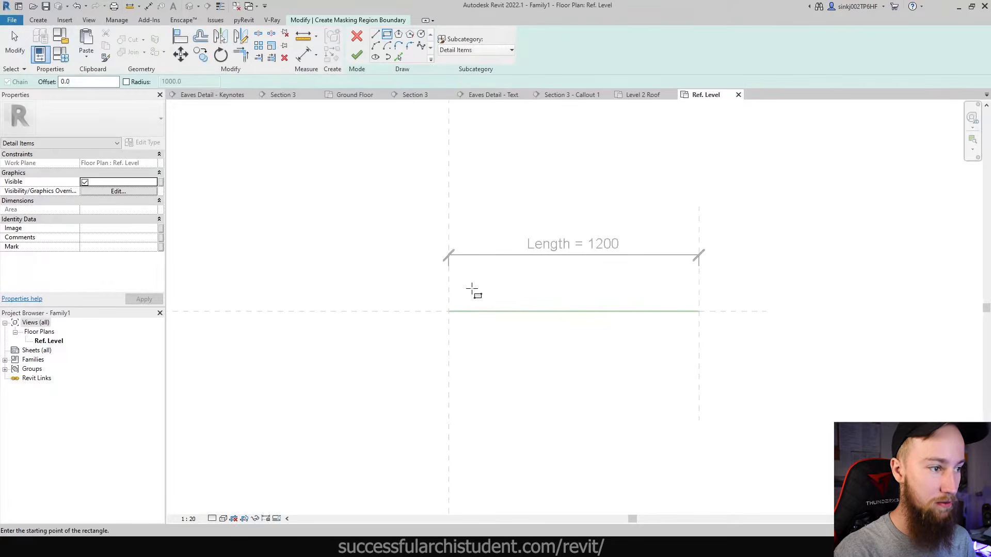
pyautogui.click(448, 311)
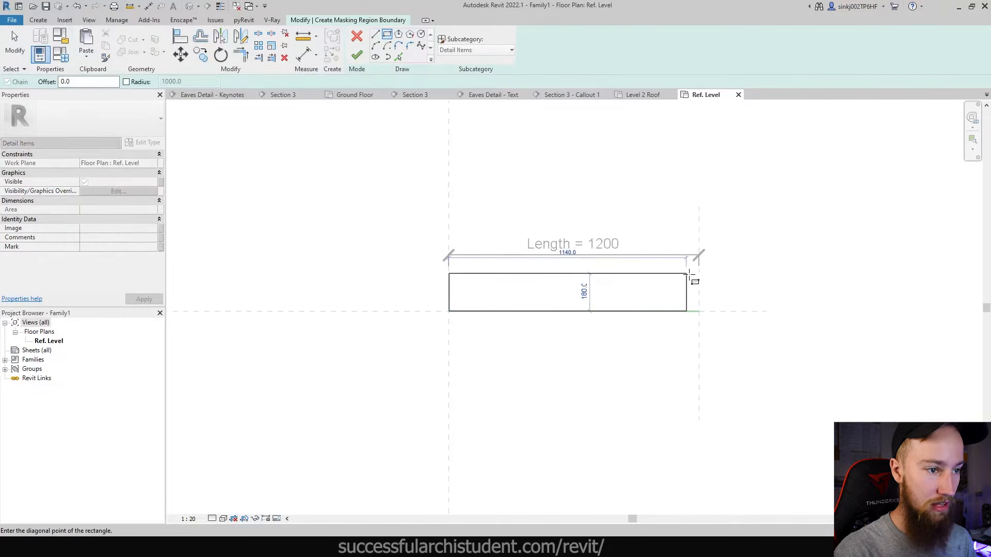
pyautogui.click(699, 277)
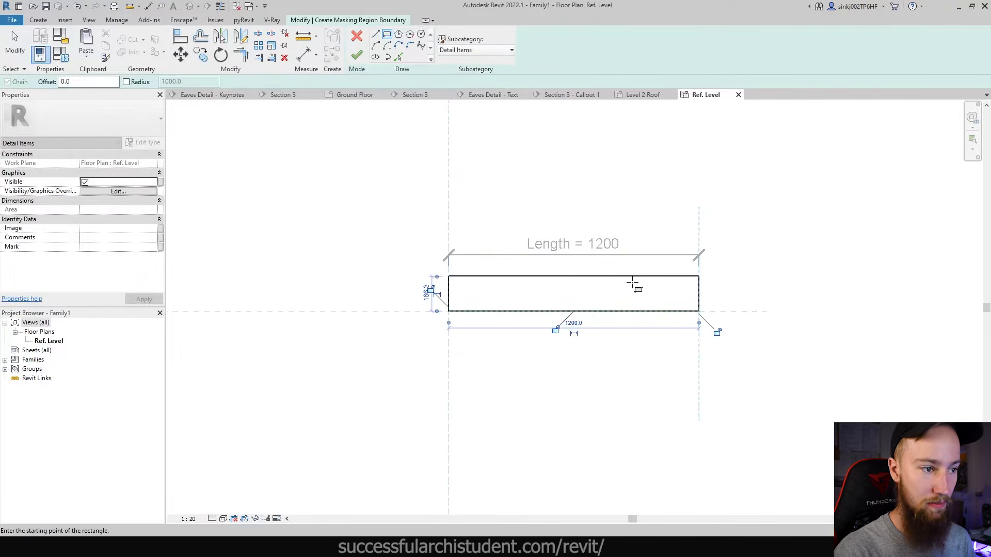
pyautogui.click(426, 293)
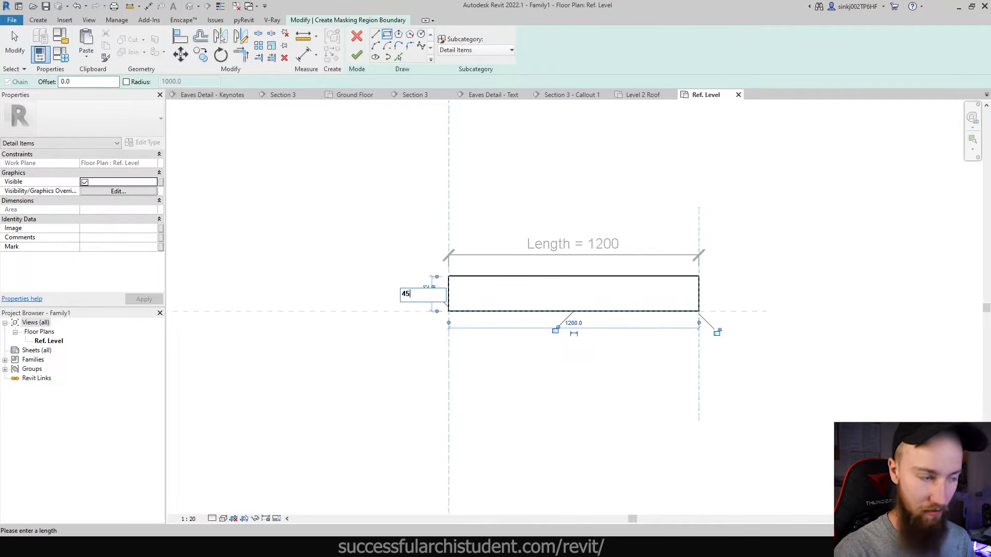
pyautogui.write('45')
pyautogui.press('Return')
# - Move the rectangle down onto the reference line and finish the masking region sketch
pyautogui.press('Escape')
pyautogui.moveTo(431, 265); pyautogui.dragTo(739, 321)
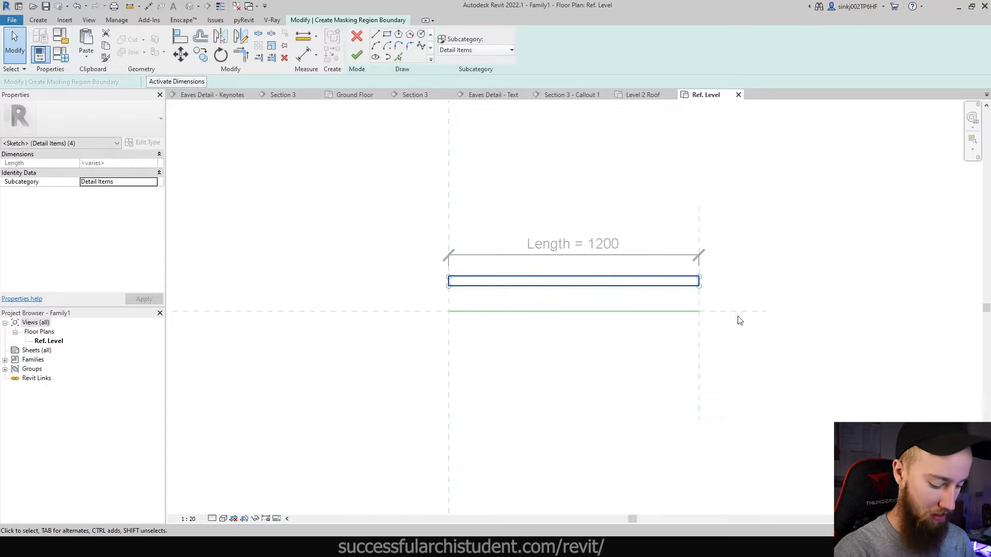
pyautogui.scroll(2, 467, 292)
pyautogui.click(445, 278)
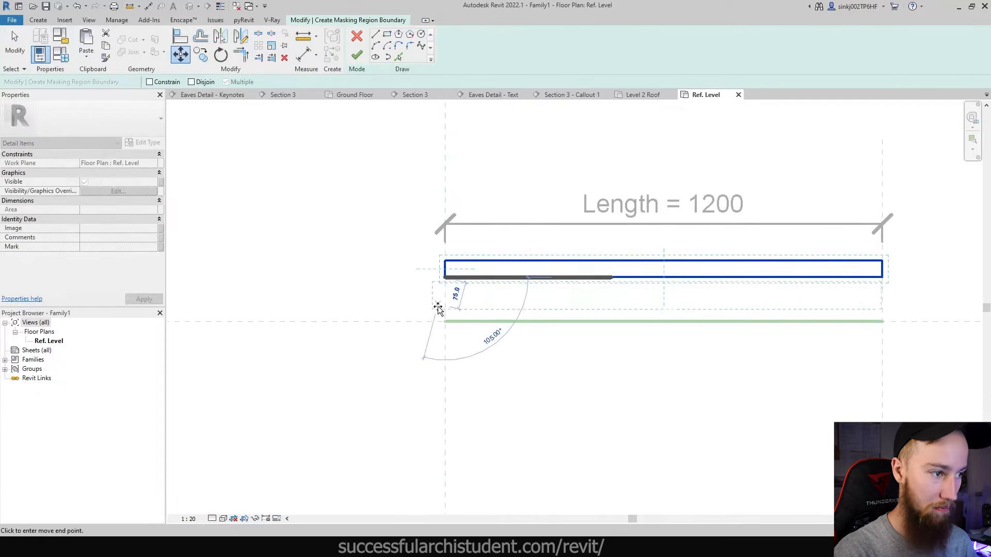
pyautogui.click(445, 322)
pyautogui.press('Escape')
pyautogui.scroll(-3, 521, 362)
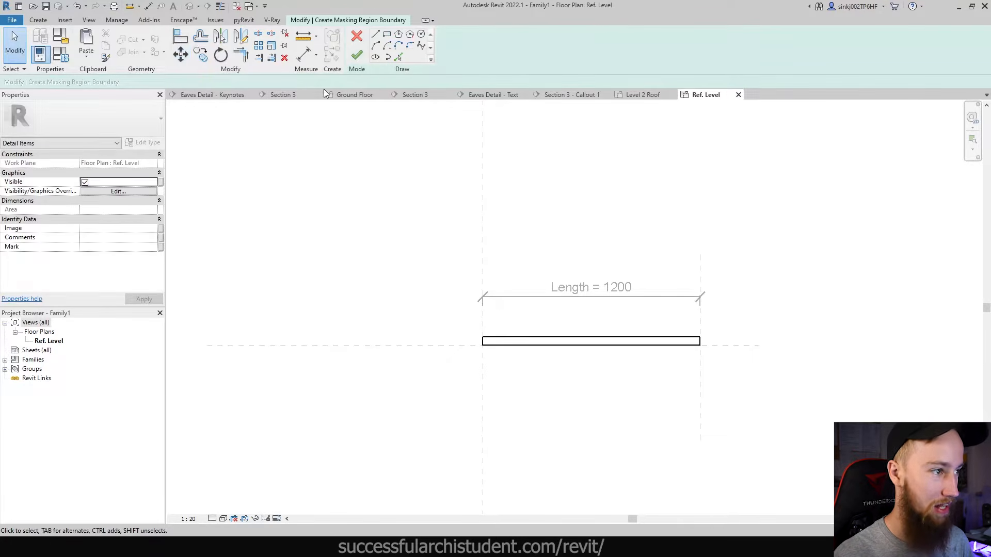
pyautogui.click(357, 55)
pyautogui.click(777, 313)
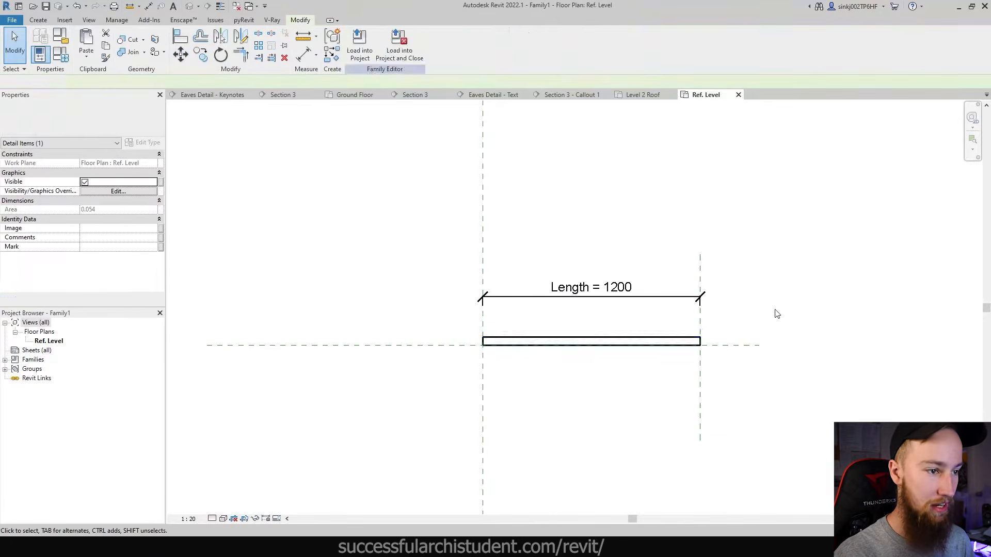
pyautogui.click(42, 22)
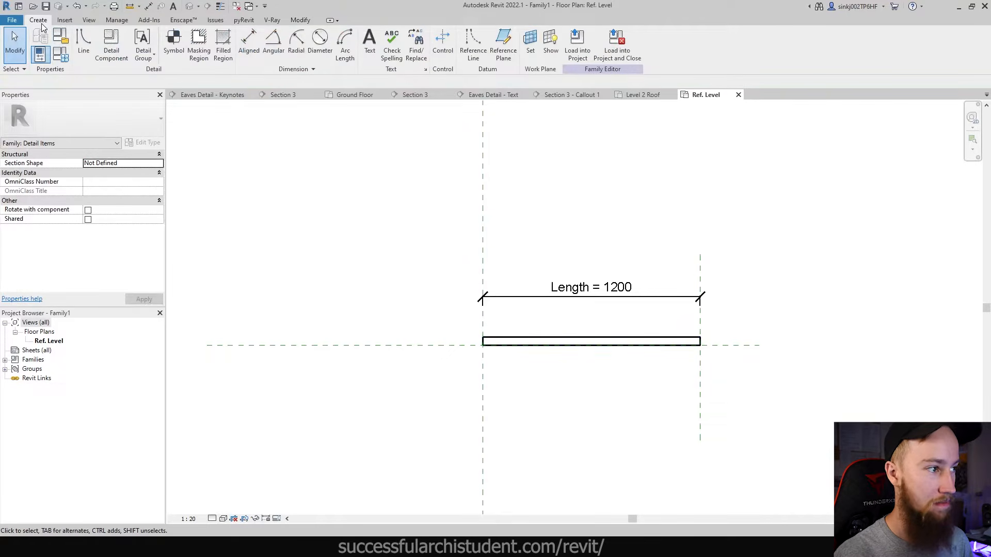
# - Draw detail lines corner to corner to cross the rectangle with two diagonals
pyautogui.click(83, 44)
pyautogui.scroll(3, 403, 361)
pyautogui.click(403, 362)
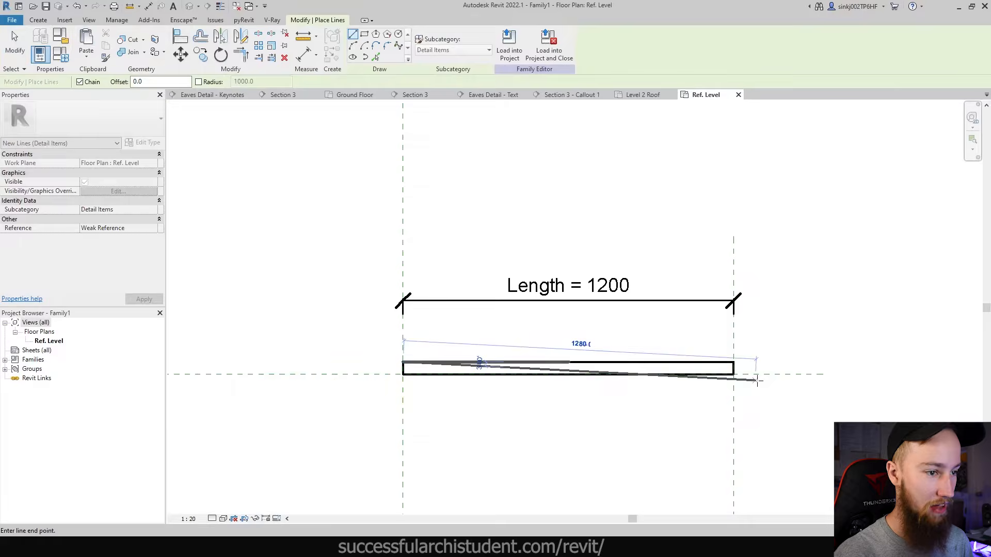
pyautogui.scroll(2, 735, 370)
pyautogui.click(731, 372)
pyautogui.click(732, 351)
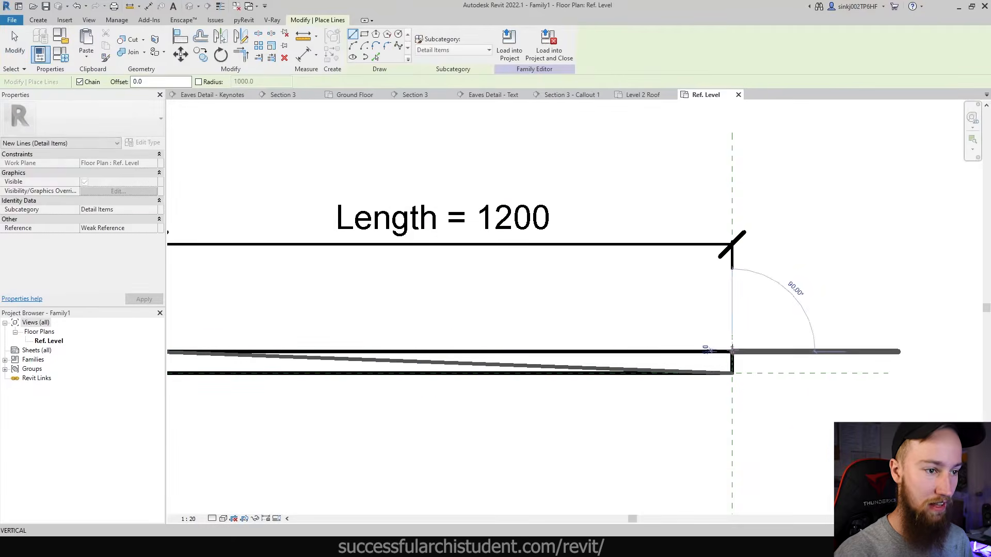
pyautogui.scroll(-1, 718, 354)
pyautogui.moveTo(287, 355); pyautogui.dragTo(343, 356, button='middle')
pyautogui.scroll(1, 327, 366)
pyautogui.click(336, 370)
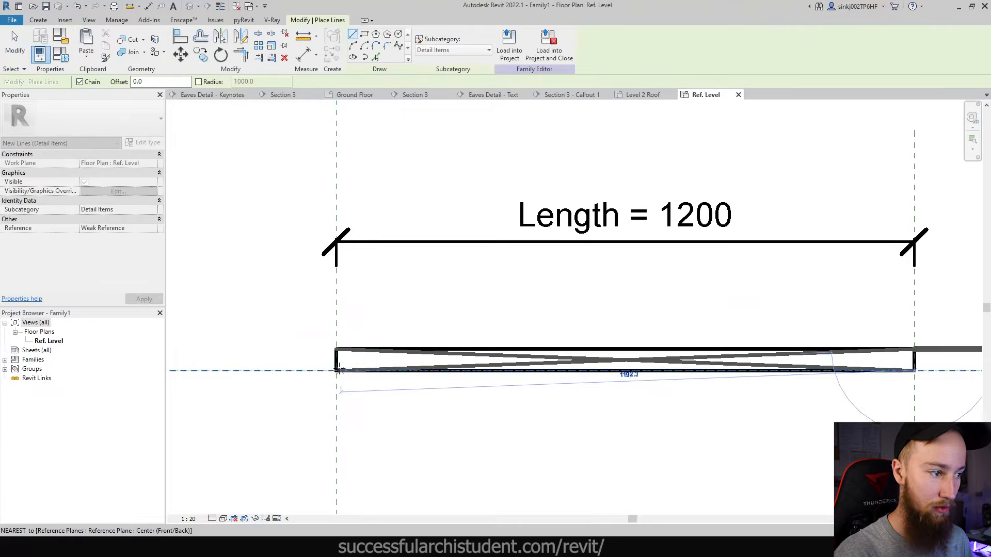
pyautogui.press('Escape')
pyautogui.press('Escape')
pyautogui.scroll(-2, 681, 352)
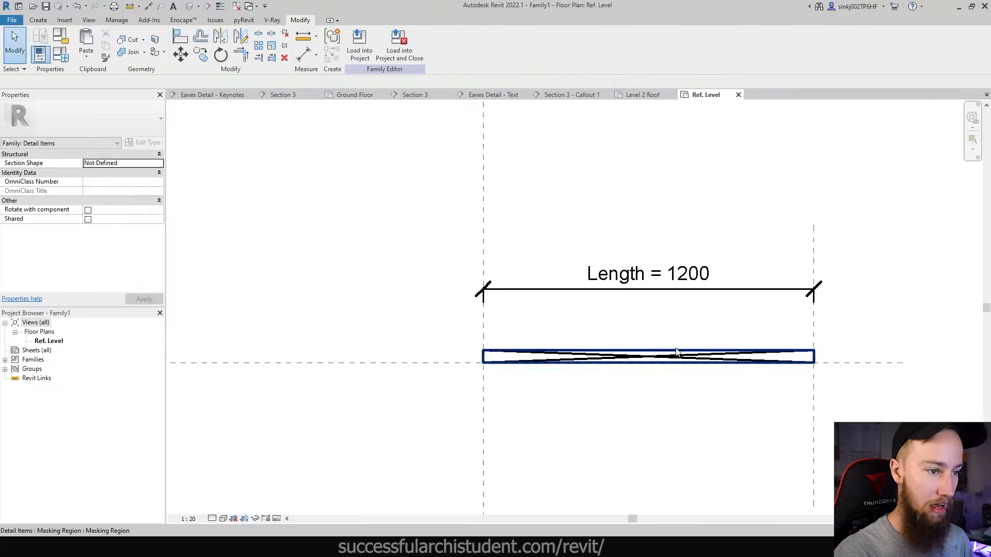
# - Change the family's Length dimension to 90 using the right reference plane
pyautogui.click(814, 322)
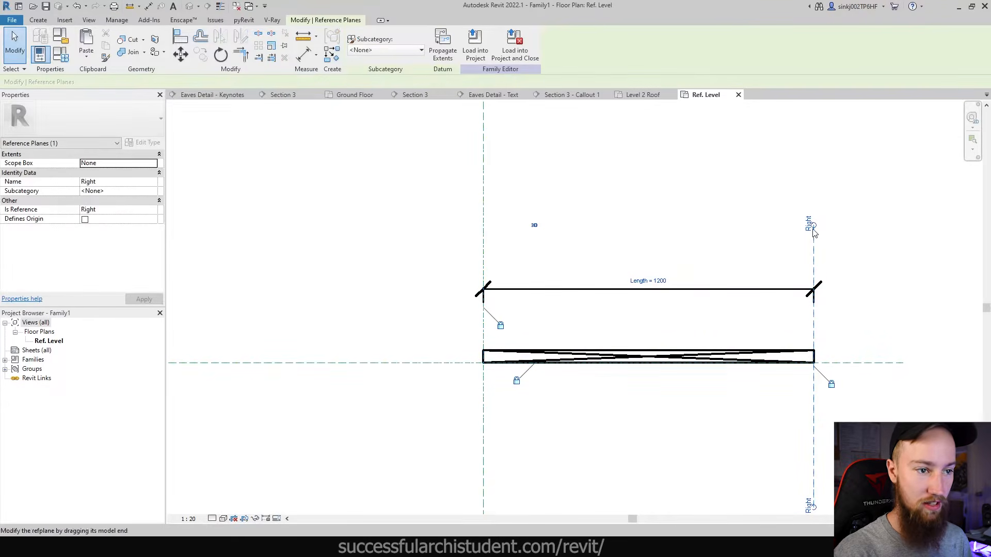
pyautogui.click(660, 280)
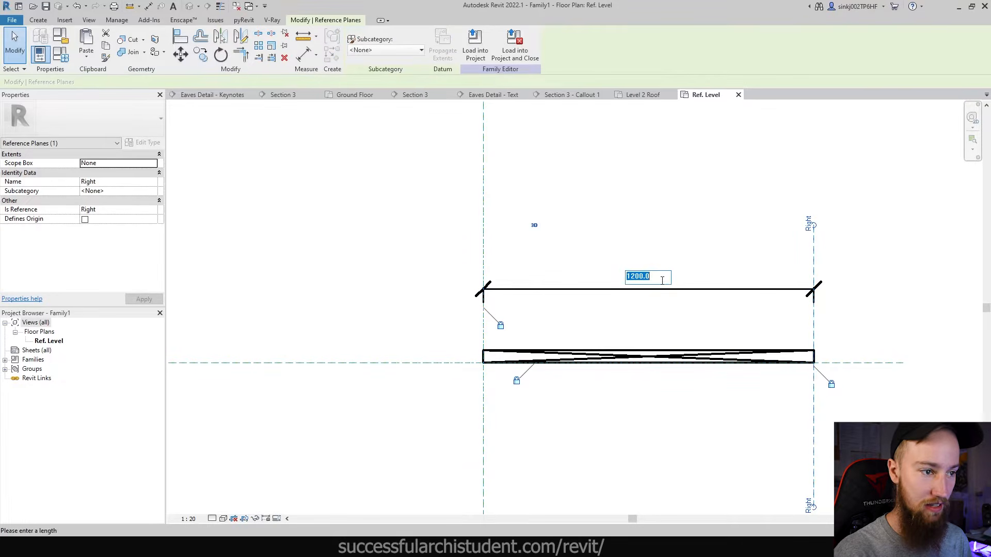
pyautogui.press('Return')
pyautogui.click(658, 287)
pyautogui.scroll(10, 469, 358)
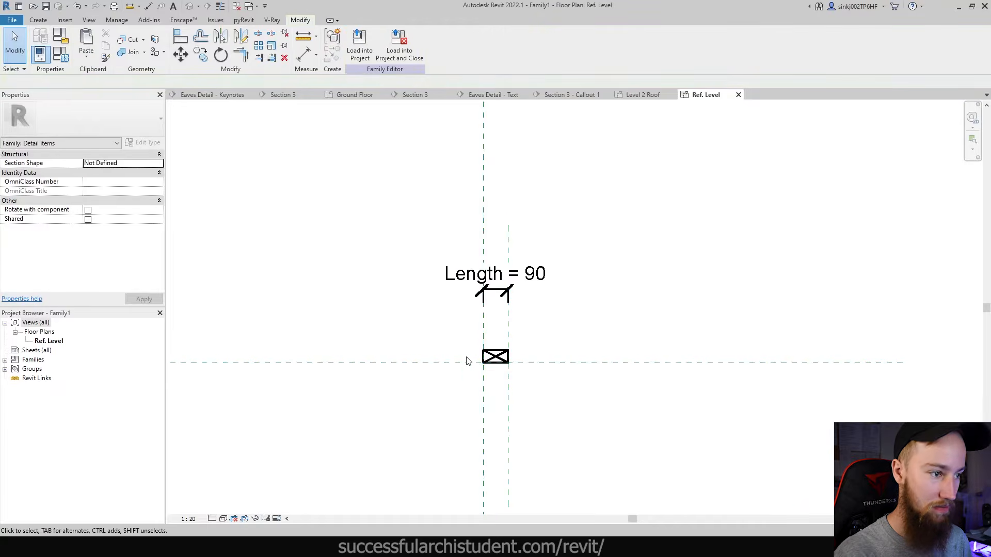
pyautogui.scroll(-3, 498, 331)
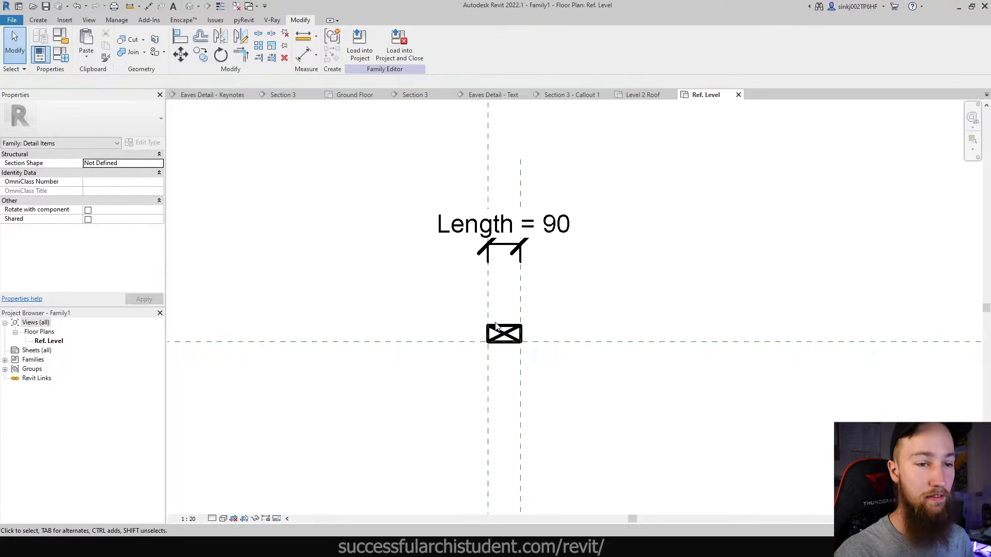
pyautogui.scroll(5, 497, 326)
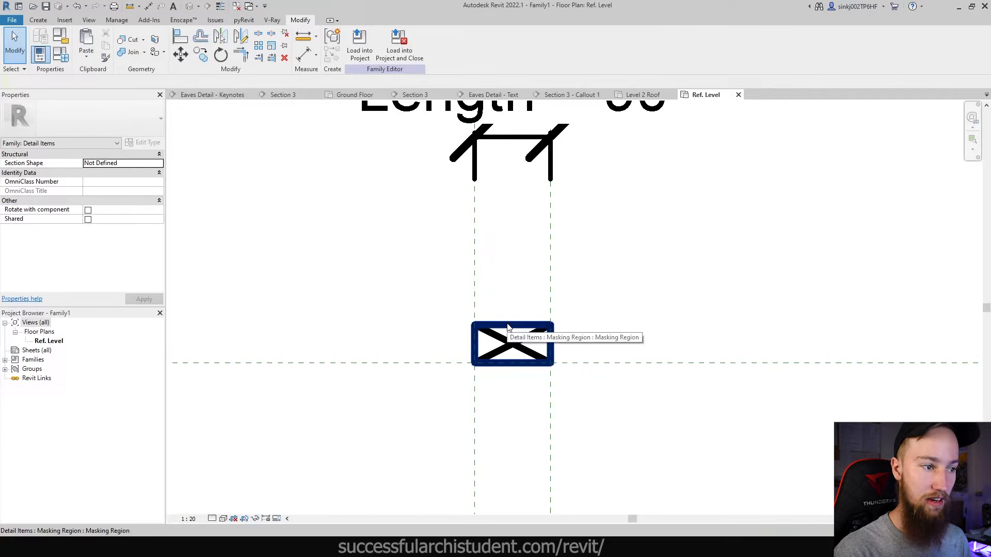
pyautogui.click(508, 327)
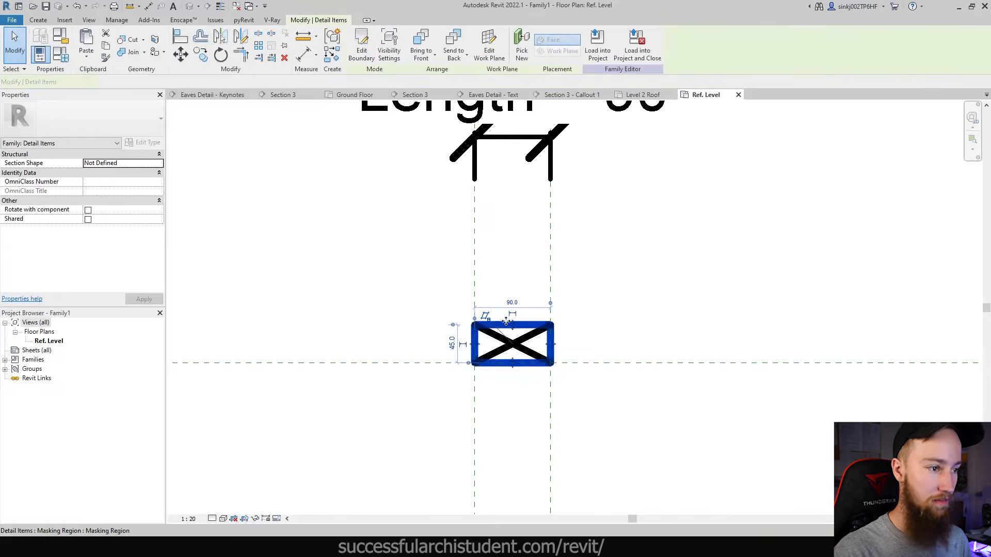
pyautogui.click(360, 46)
pyautogui.moveTo(454, 304); pyautogui.dragTo(588, 411)
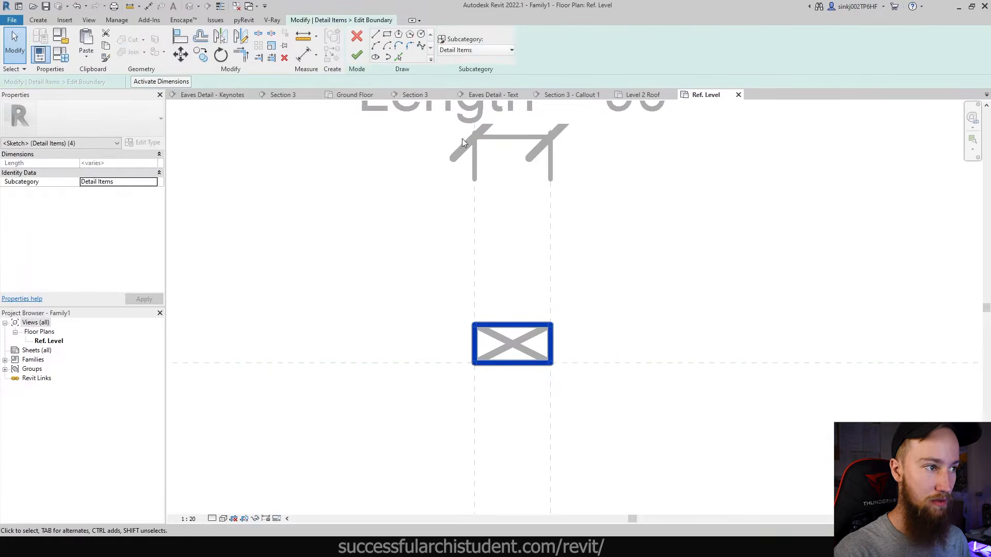
pyautogui.click(456, 51)
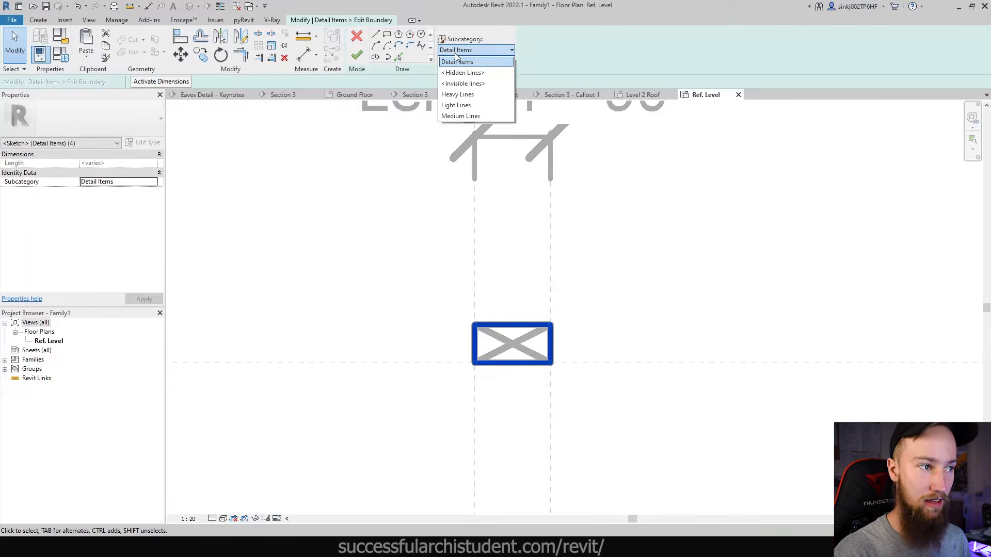
pyautogui.click(457, 95)
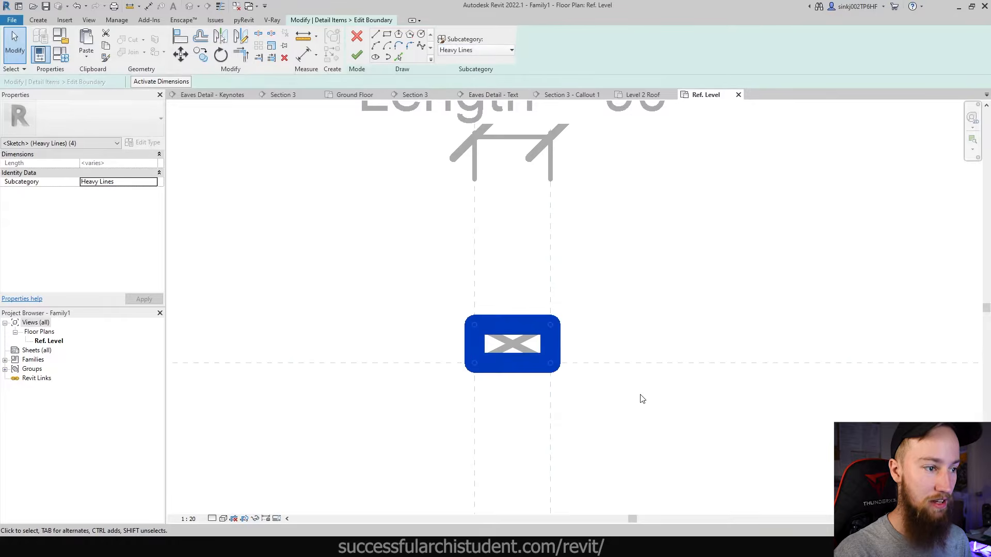
pyautogui.click(475, 50)
pyautogui.click(456, 103)
pyautogui.click(456, 50)
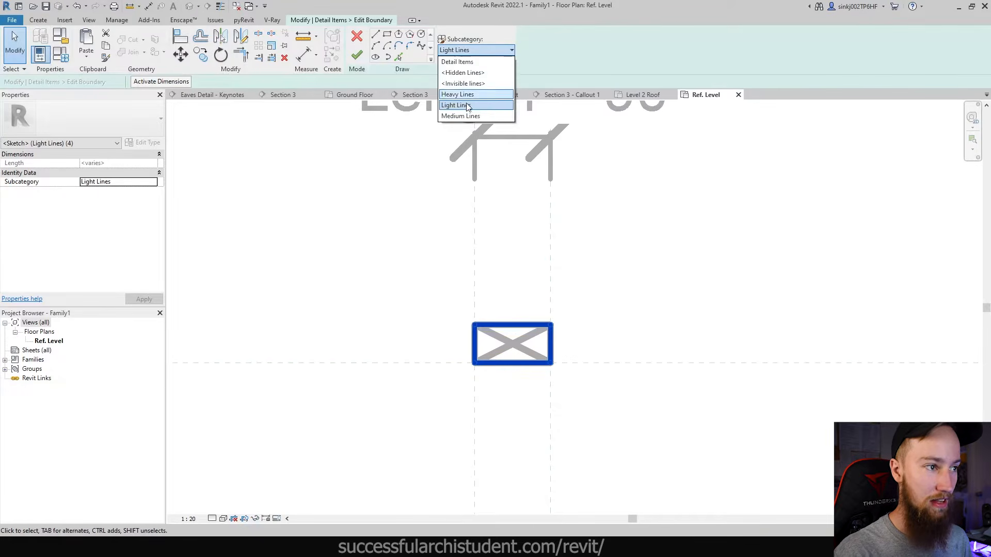
pyautogui.click(457, 110)
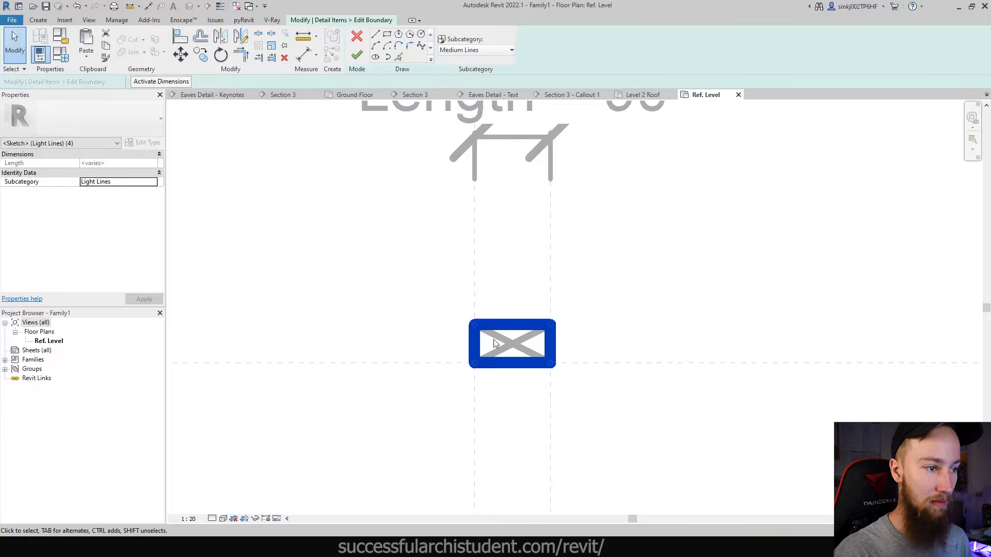
pyautogui.click(466, 51)
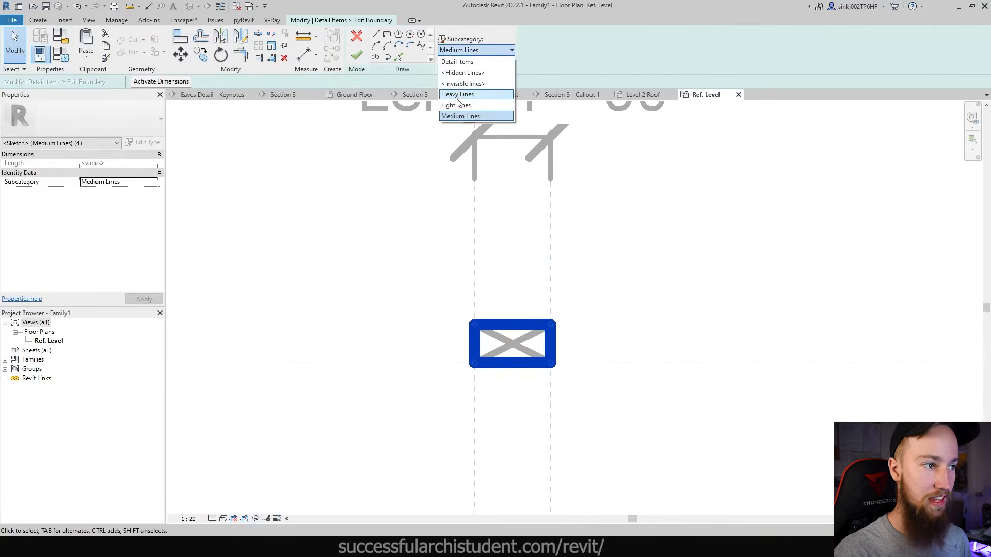
pyautogui.click(463, 62)
pyautogui.click(358, 57)
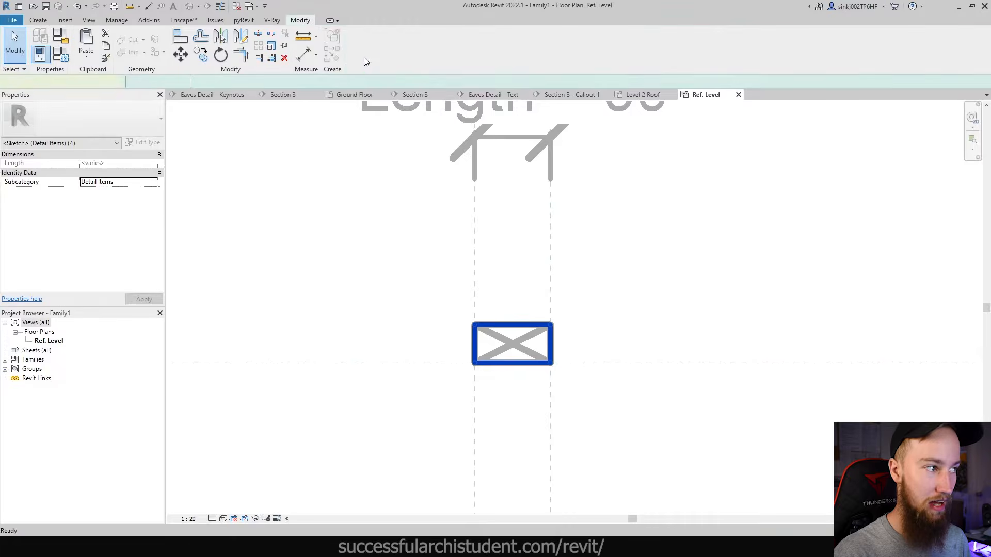
pyautogui.click(117, 19)
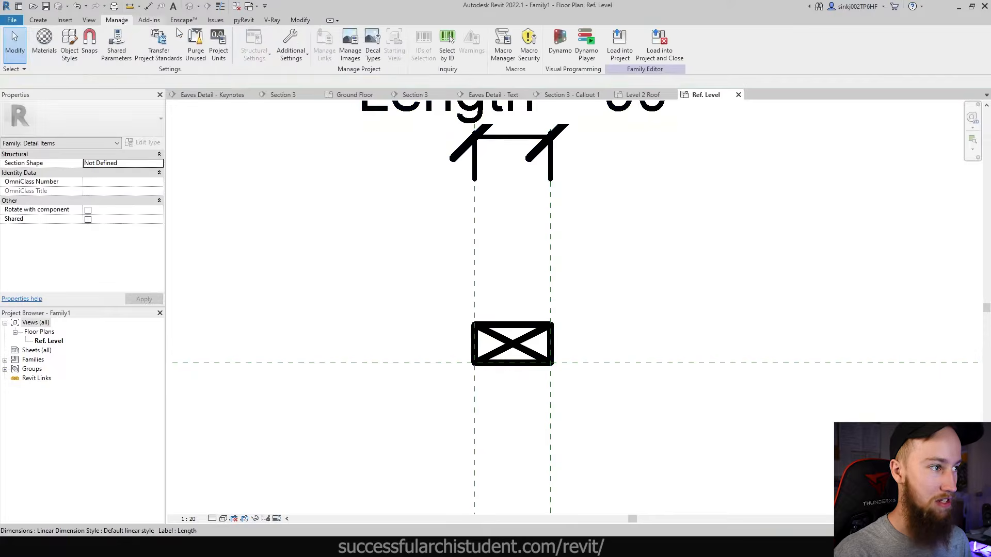
# - Create a Medium Line subcategory under Detail Items with projection line weight 3
pyautogui.click(291, 52)
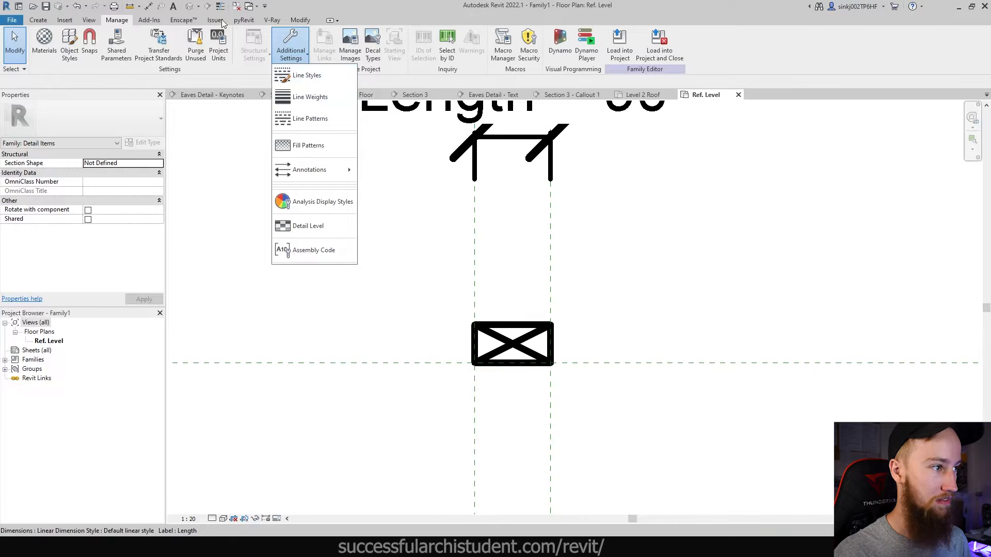
pyautogui.click(69, 52)
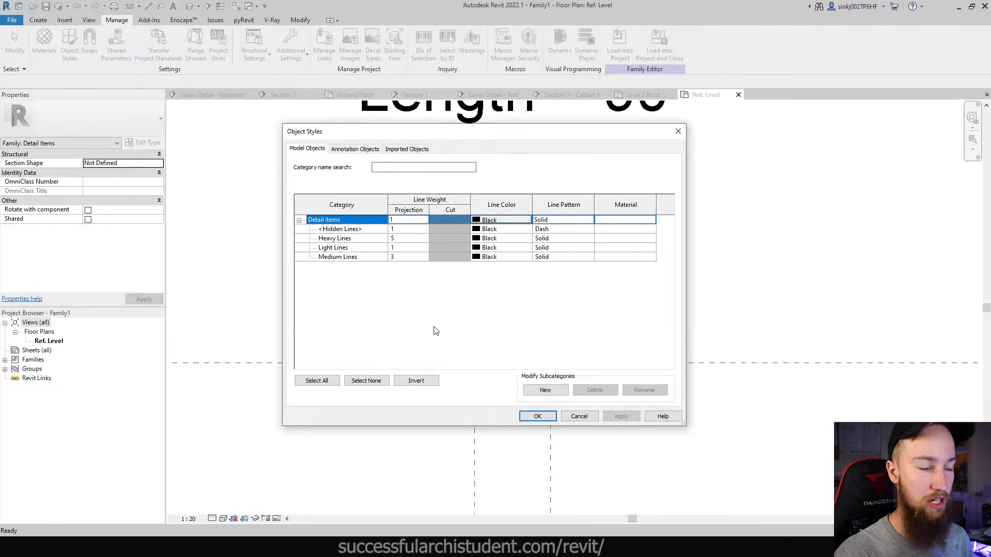
pyautogui.click(544, 392)
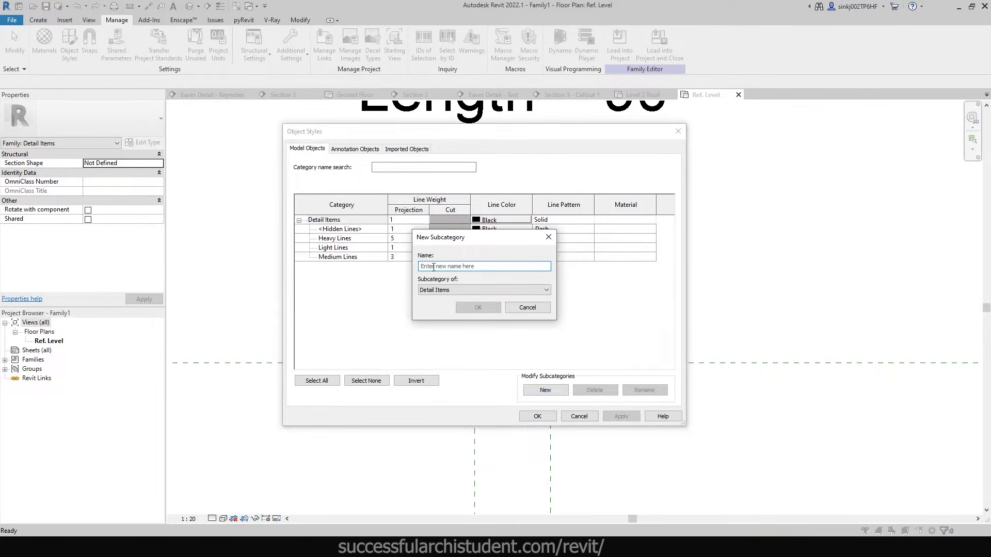
pyautogui.write('Medium Line')
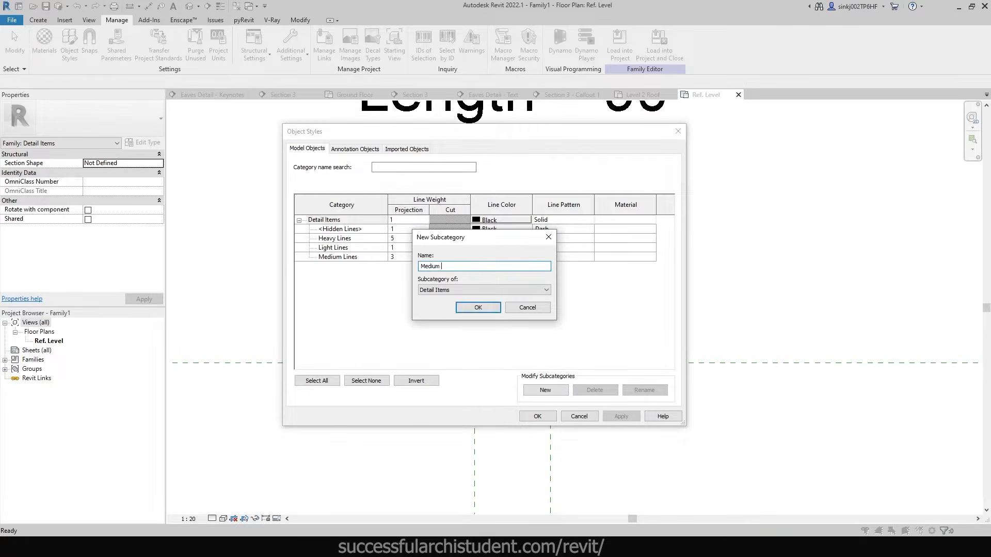
pyautogui.click(450, 292)
pyautogui.click(454, 300)
pyautogui.click(475, 307)
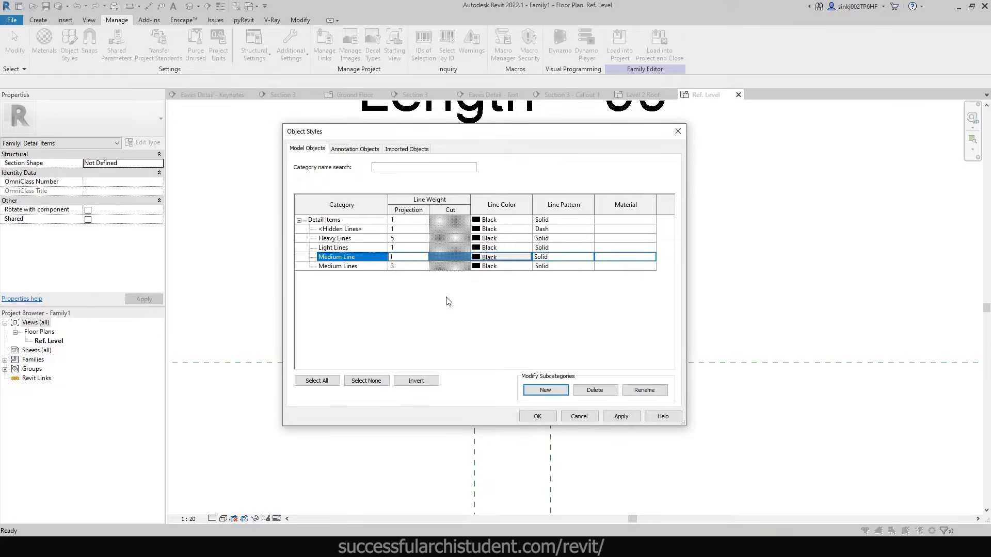
pyautogui.click(399, 258)
pyautogui.write('3')
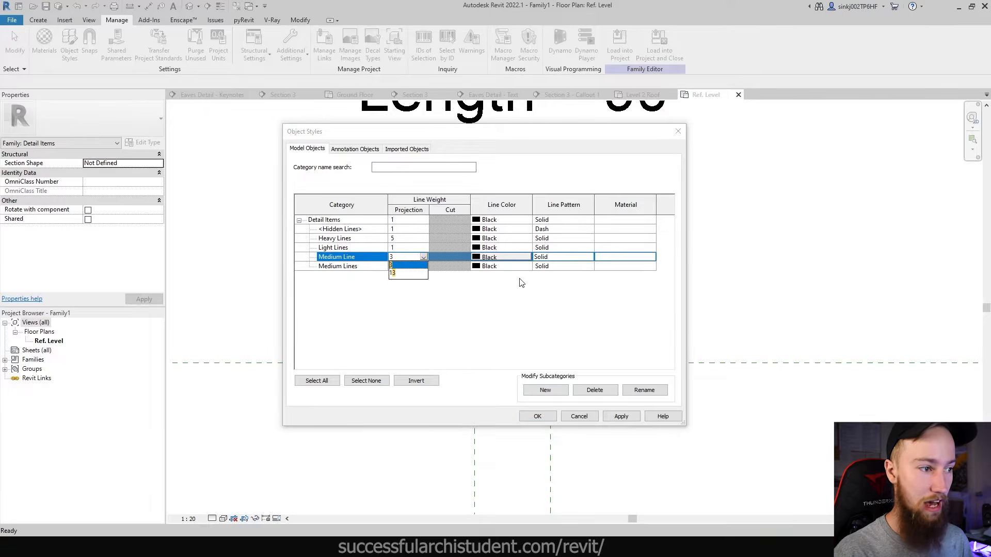
pyautogui.click(541, 343)
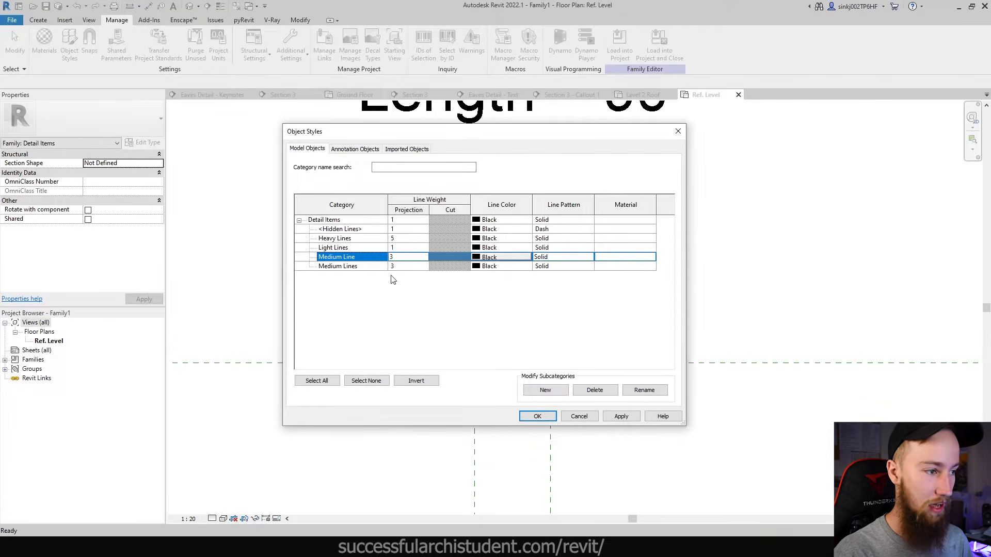
# - Delete the old Medium Lines subcategory and apply the Object Styles changes
pyautogui.click(418, 269)
pyautogui.click(598, 391)
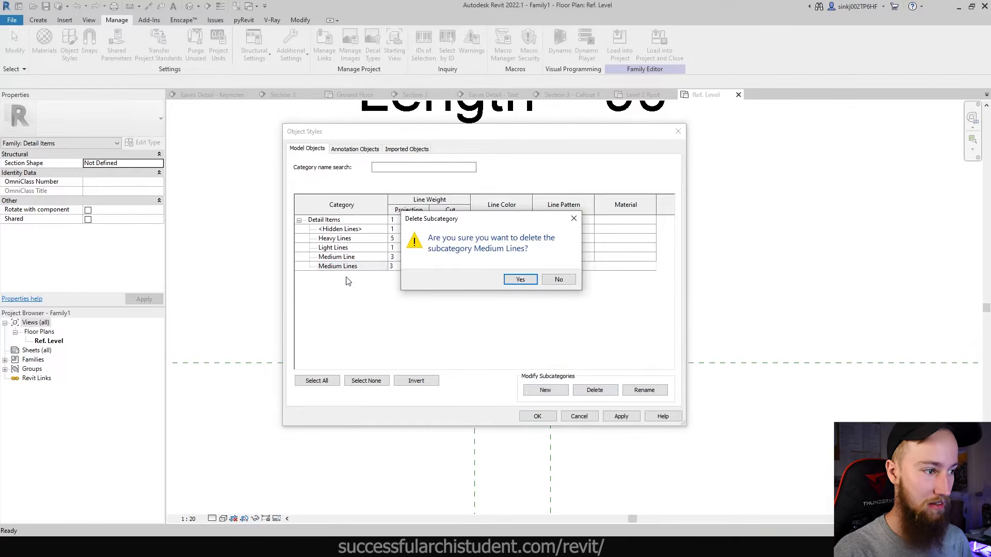
pyautogui.click(526, 282)
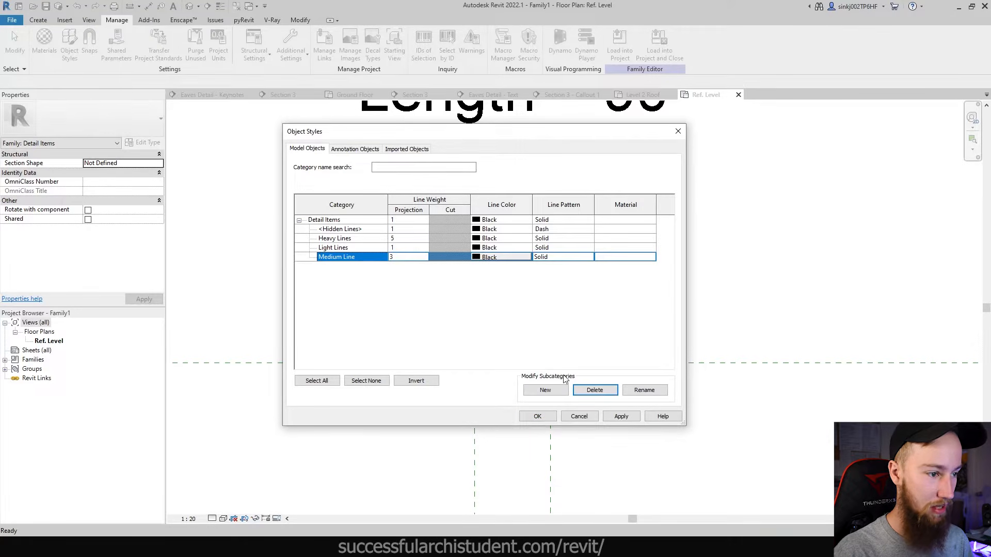
pyautogui.click(537, 416)
pyautogui.click(551, 355)
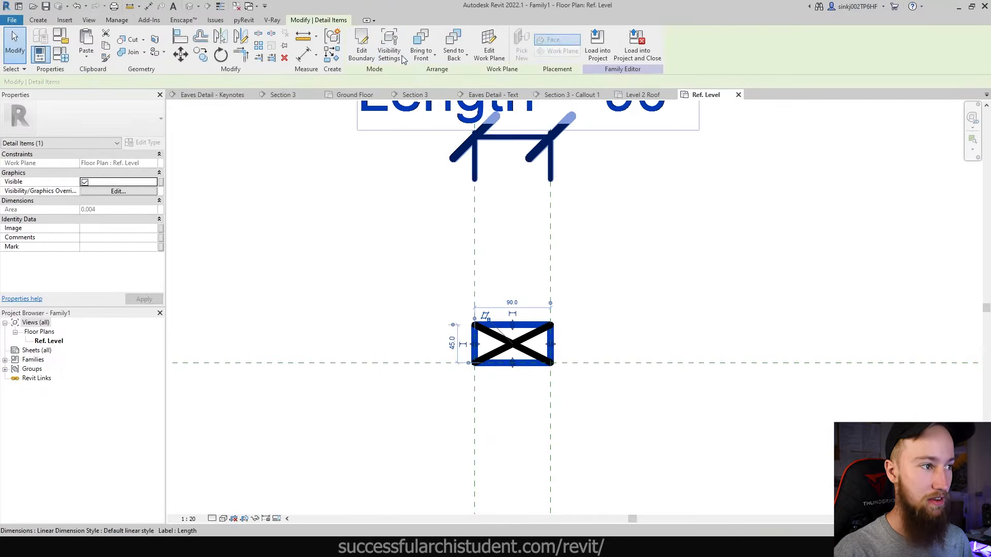
# - Assign the Medium Line subcategory to all boundary lines of the stud's filled region
pyautogui.click(360, 56)
pyautogui.moveTo(433, 279); pyautogui.dragTo(630, 416)
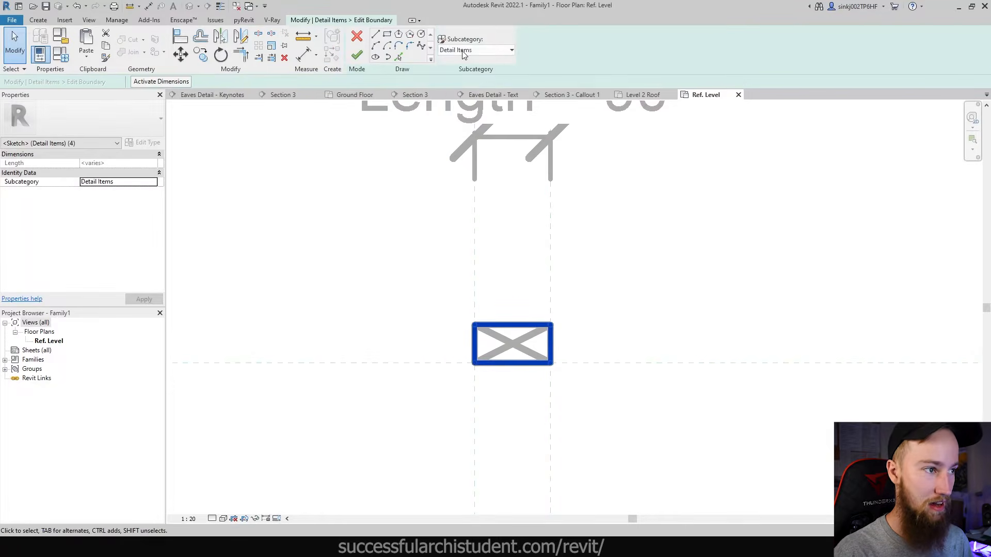
pyautogui.click(475, 49)
pyautogui.click(464, 115)
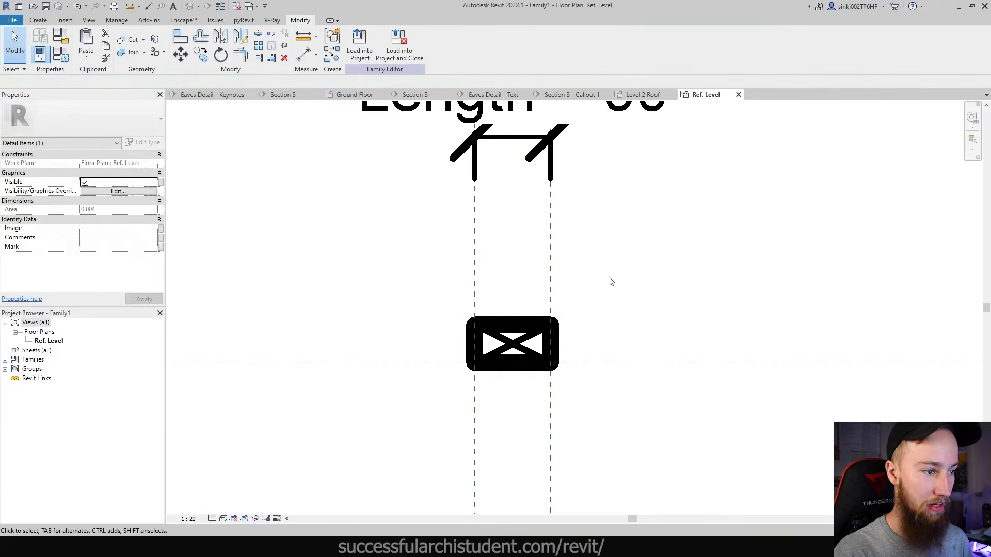
pyautogui.scroll(-3, 550, 305)
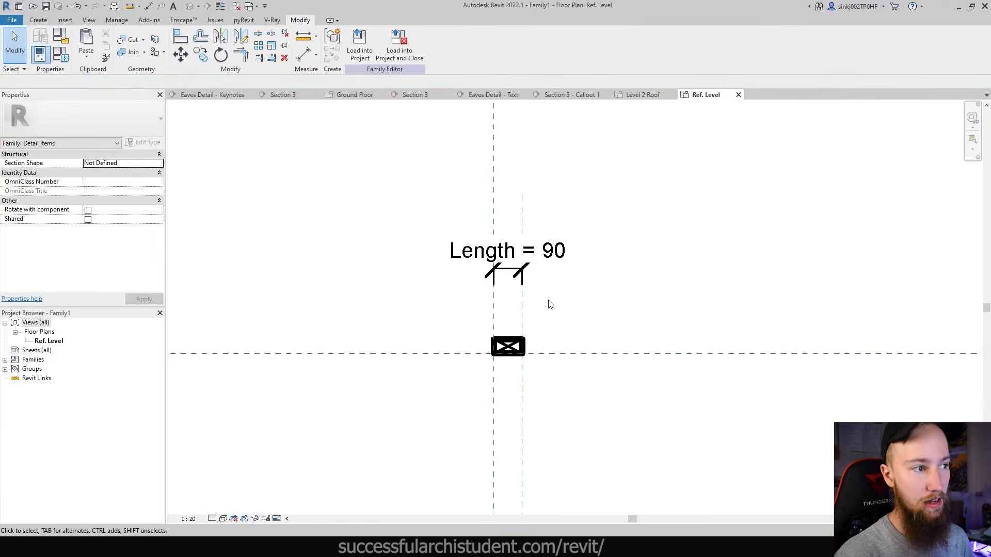
# - Try loading the family into the WORKING DETAIL project, overwriting Family1, and dismiss the error
pyautogui.click(359, 52)
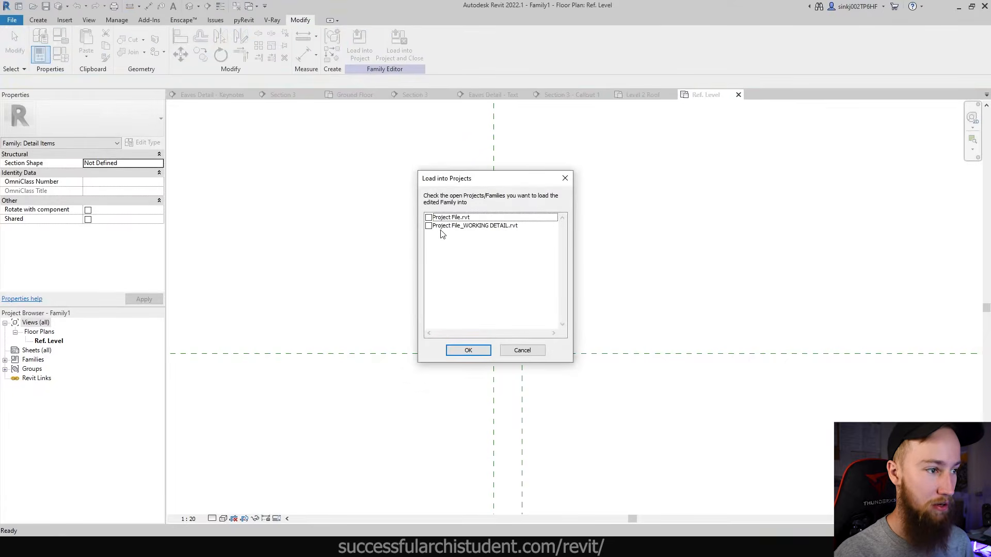
pyautogui.click(430, 226)
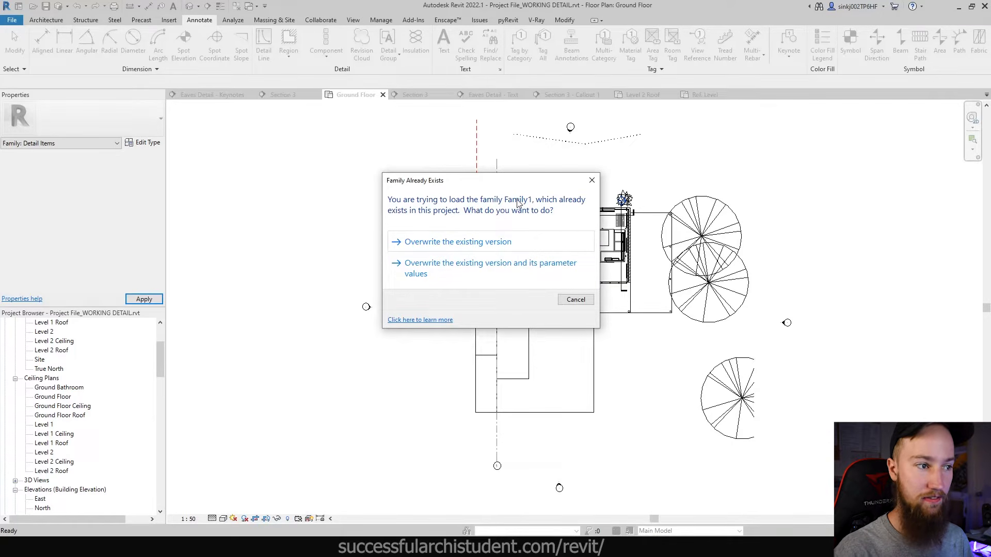
pyautogui.click(538, 249)
pyautogui.press('Return')
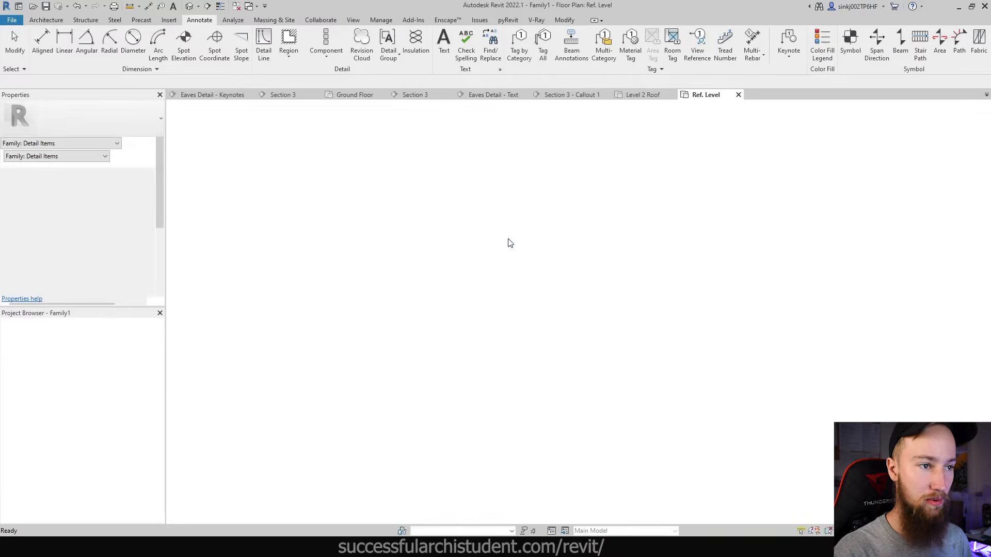
# - Save the family as Stud in the MATERIALS folder
pyautogui.click(11, 20)
pyautogui.moveTo(39, 144)
pyautogui.click(98, 141)
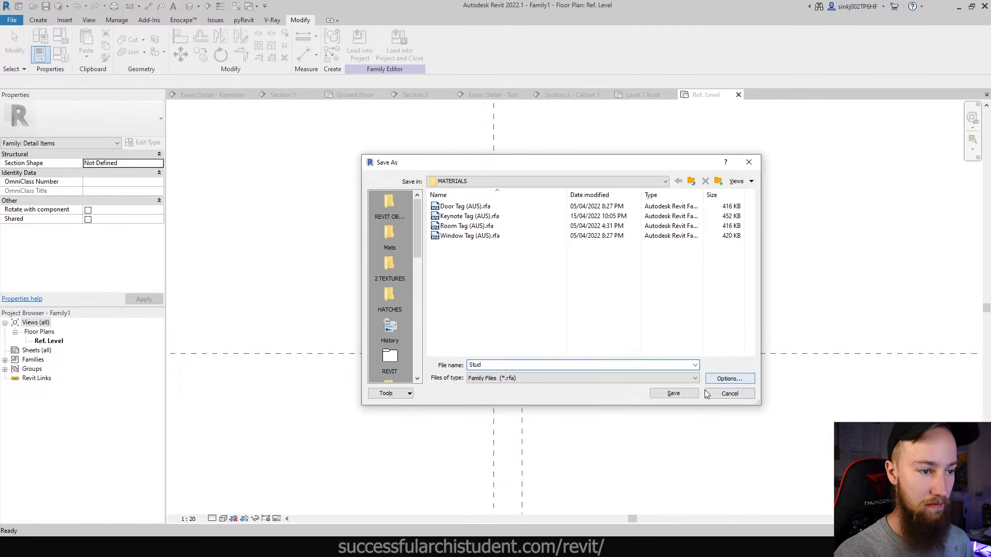
pyautogui.click(674, 393)
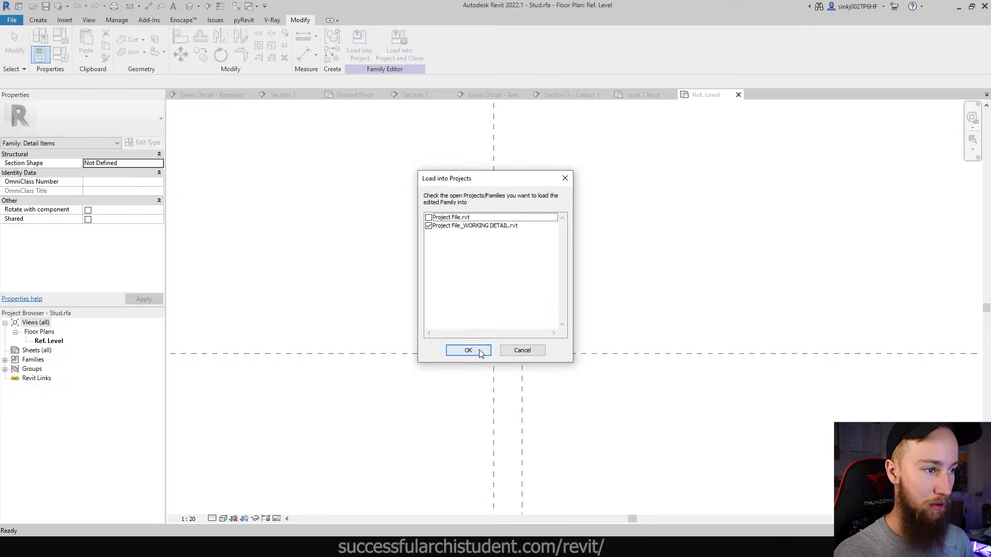
# - Load Stud into the WORKING DETAIL project and cancel placing it in plan
pyautogui.click(477, 349)
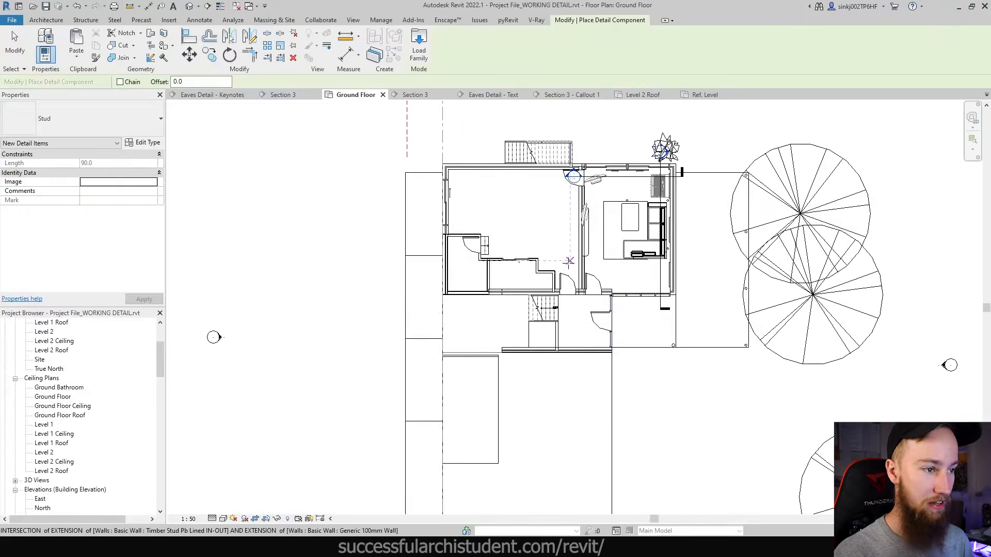
pyautogui.scroll(5, 569, 260)
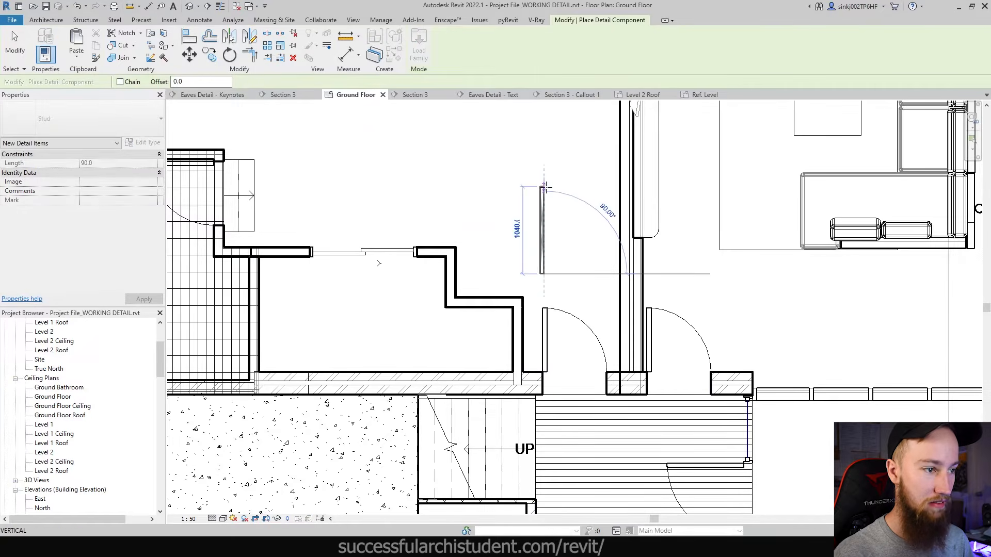
pyautogui.scroll(5, 544, 276)
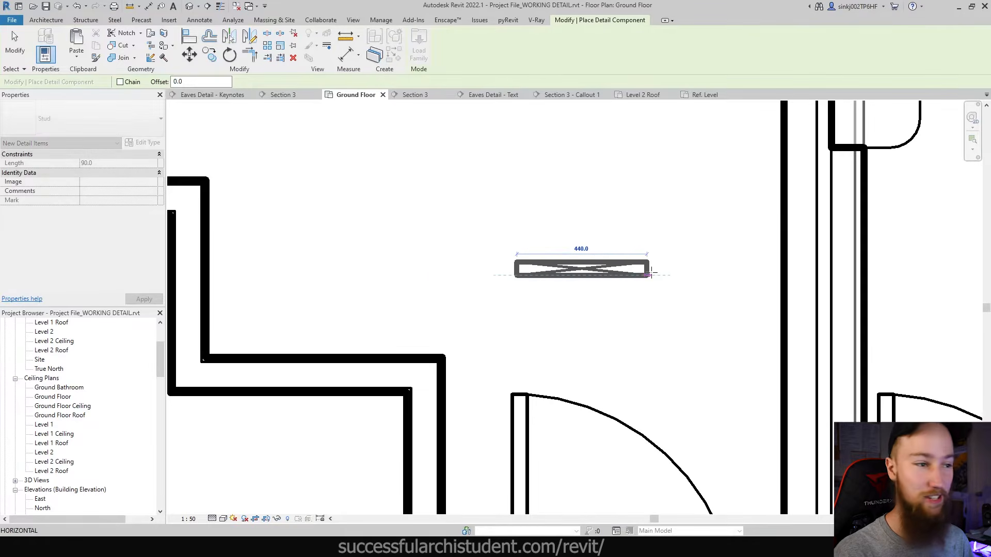
pyautogui.press('Escape')
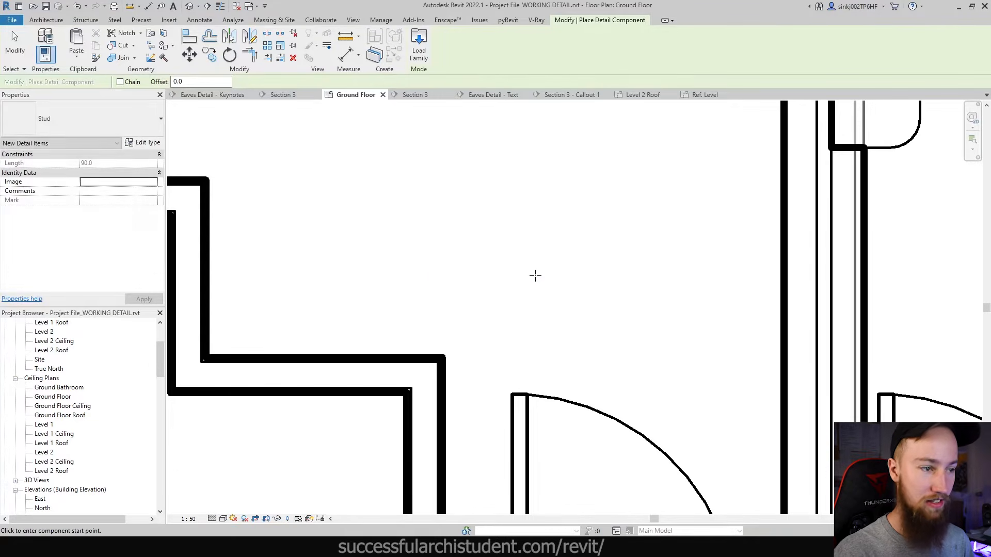
pyautogui.press('Escape')
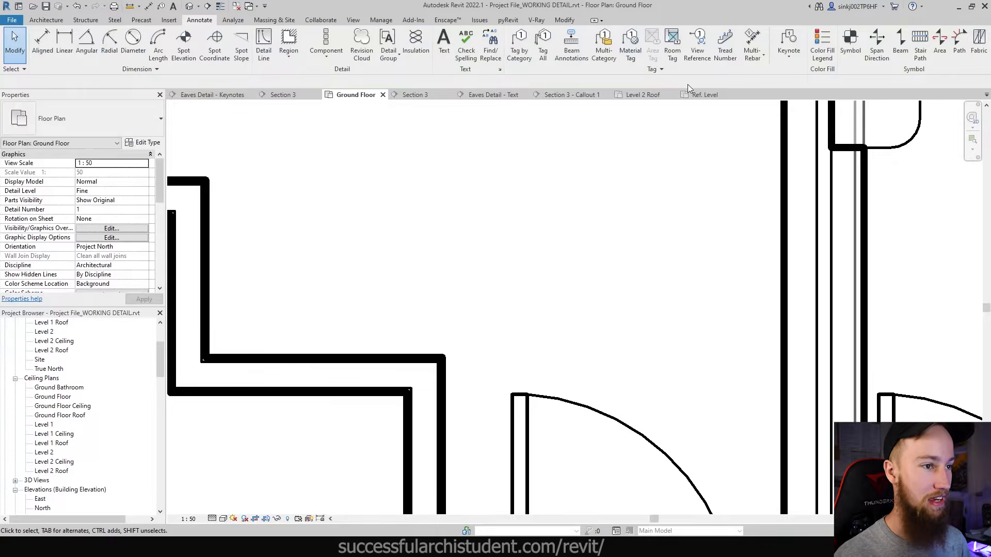
# - In the Section 3 - Callout 1 eaves view, place a Stud detail component atop the wall
pyautogui.click(572, 95)
pyautogui.moveTo(653, 272); pyautogui.dragTo(676, 320, button='middle')
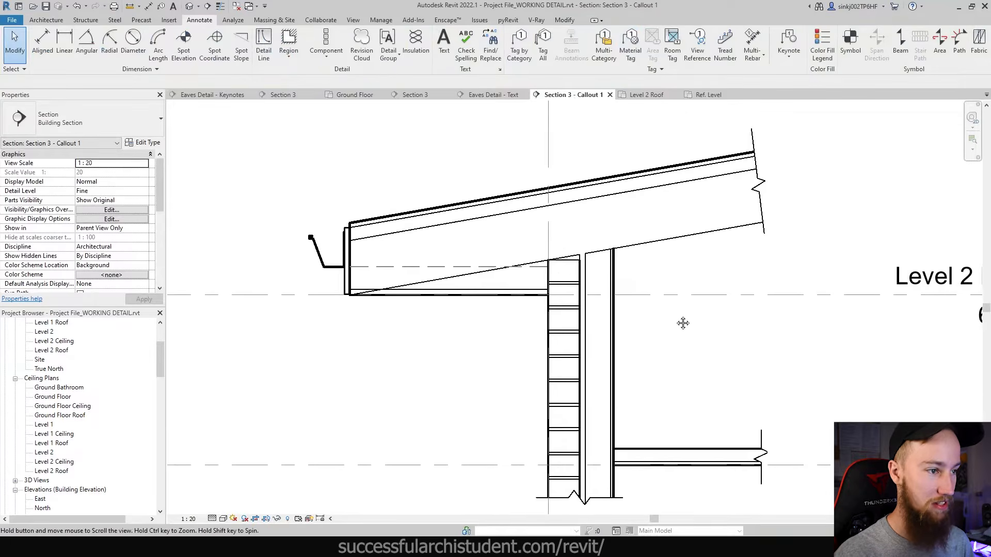
pyautogui.click(327, 58)
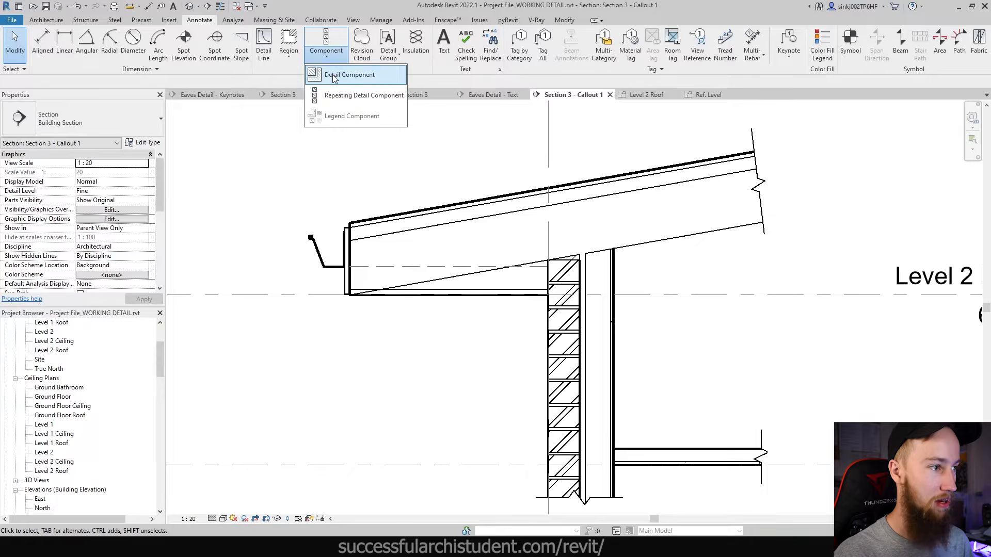
pyautogui.click(341, 75)
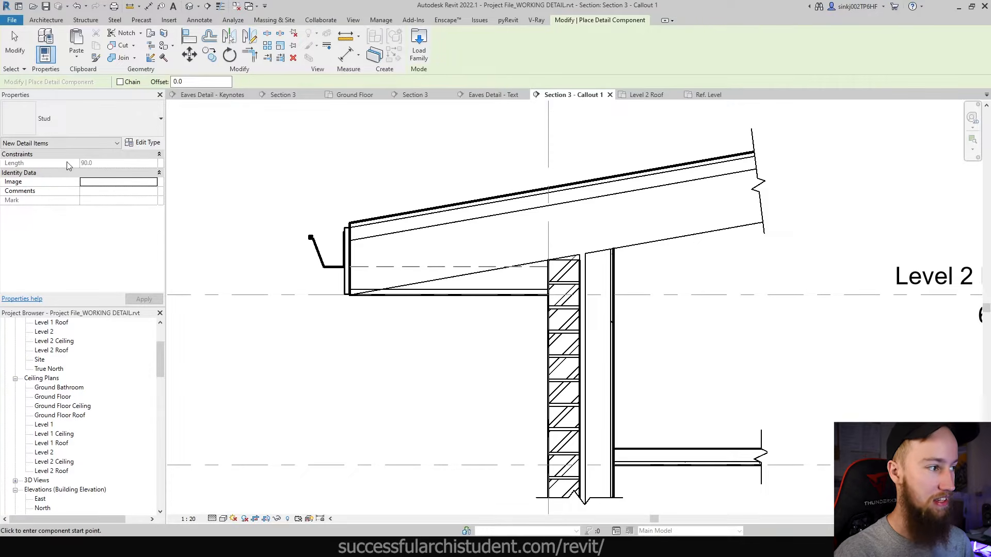
pyautogui.scroll(2, 575, 272)
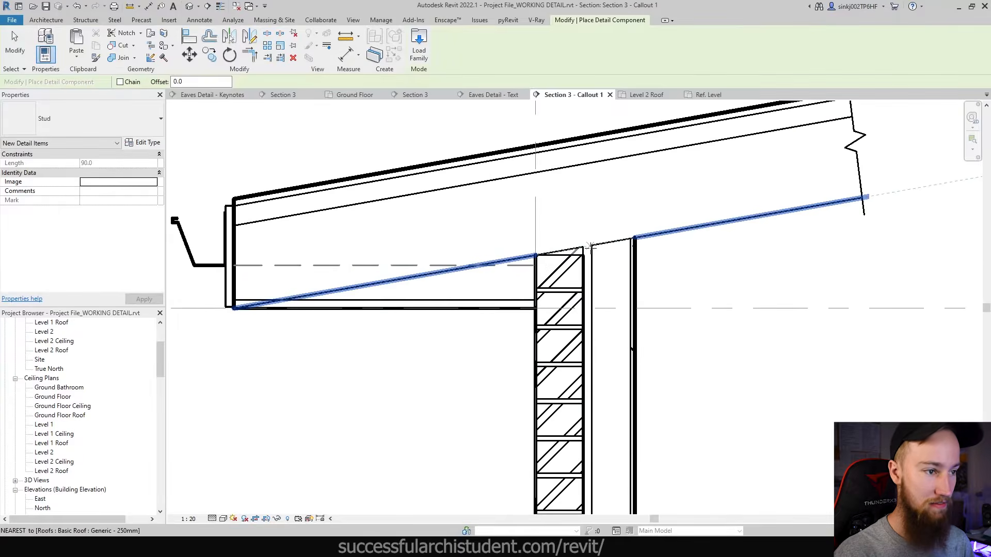
pyautogui.scroll(3, 593, 246)
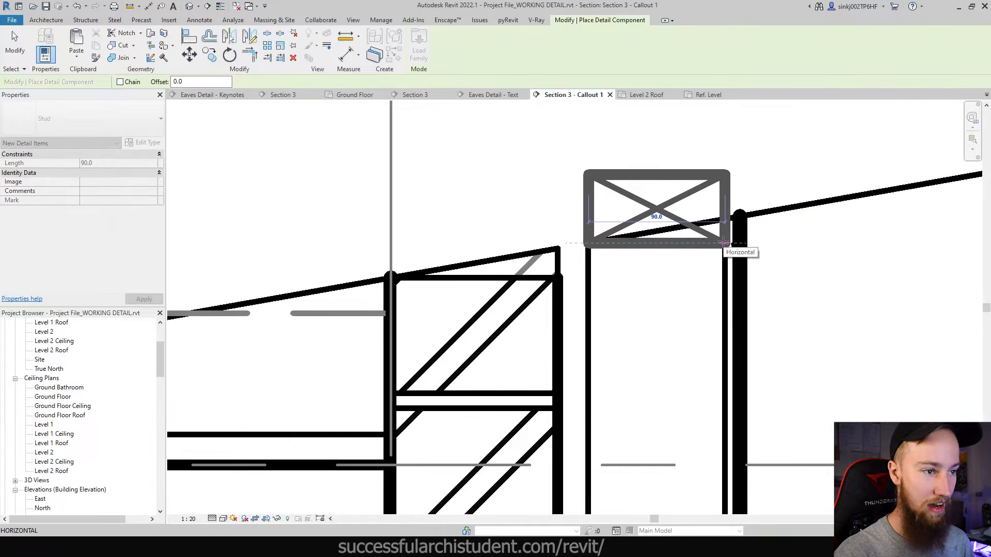
pyautogui.click(724, 243)
pyautogui.press('Escape')
pyautogui.press('Escape')
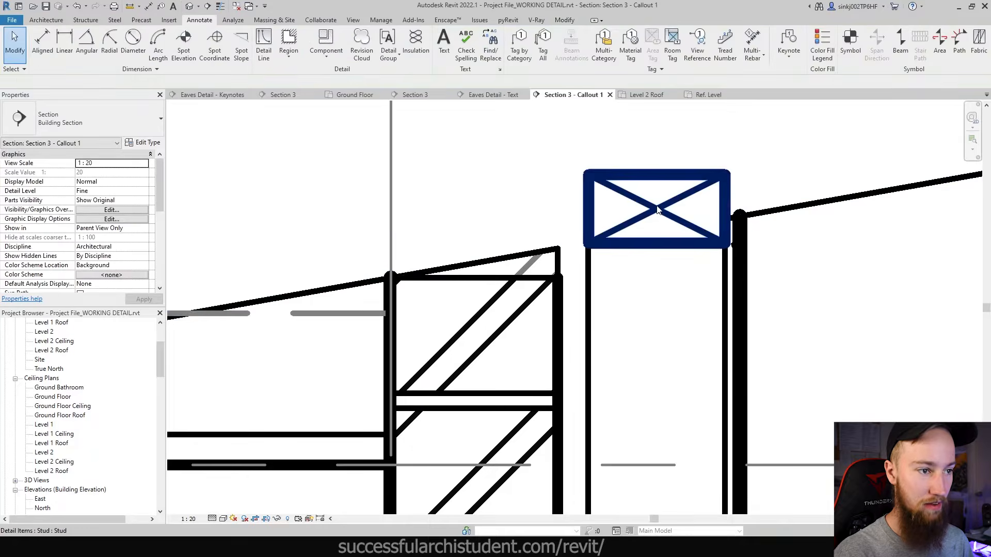
pyautogui.click(656, 205)
pyautogui.moveTo(657, 205); pyautogui.dragTo(685, 190, button='middle')
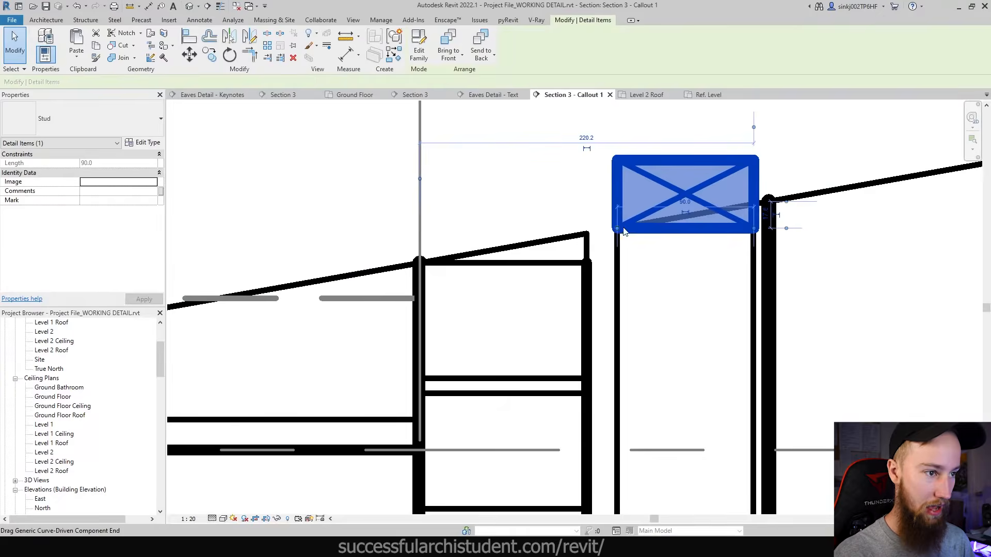
# - Turn on Thin Lines and align the stud's edge with the wall line (AL)
pyautogui.click(220, 6)
pyautogui.scroll(5, 617, 245)
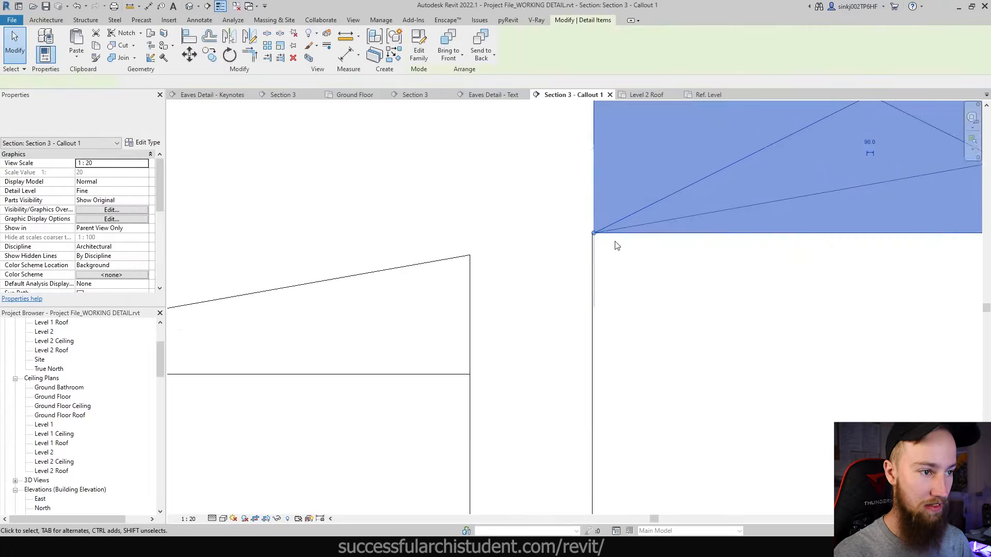
pyautogui.scroll(2, 617, 245)
pyautogui.press('a')
pyautogui.press('l')
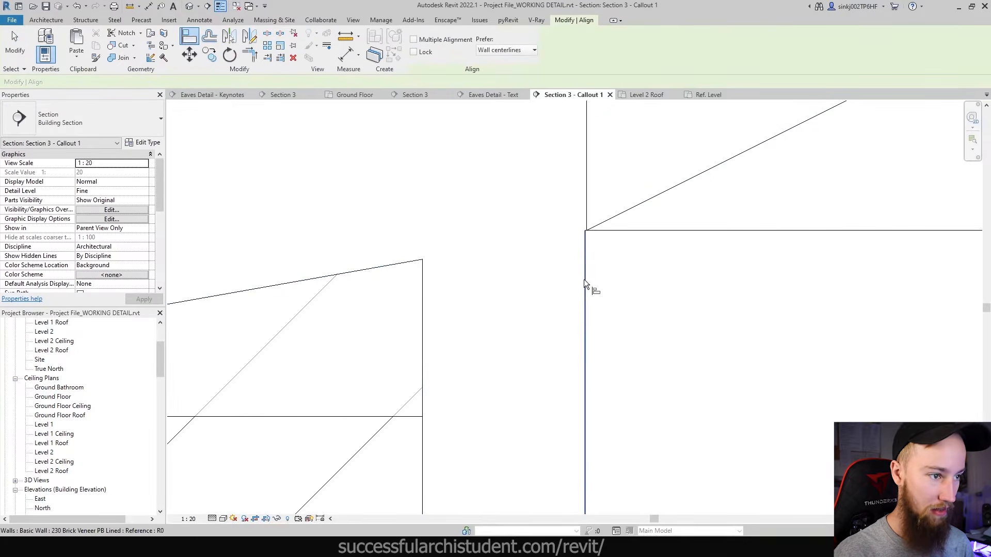
pyautogui.click(584, 280)
pyautogui.click(586, 215)
pyautogui.scroll(-3, 573, 244)
pyautogui.moveTo(789, 307); pyautogui.dragTo(572, 364, button='middle')
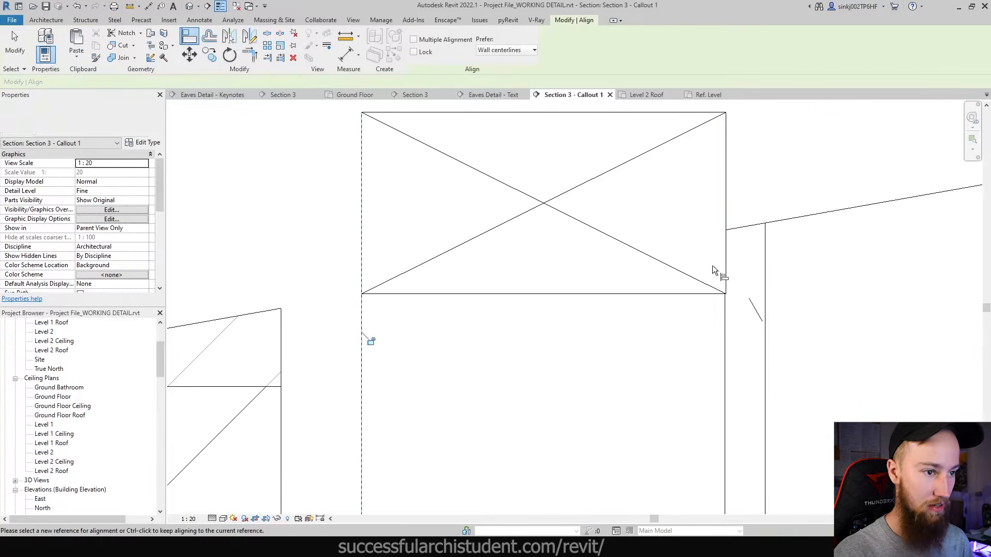
pyautogui.click(724, 312)
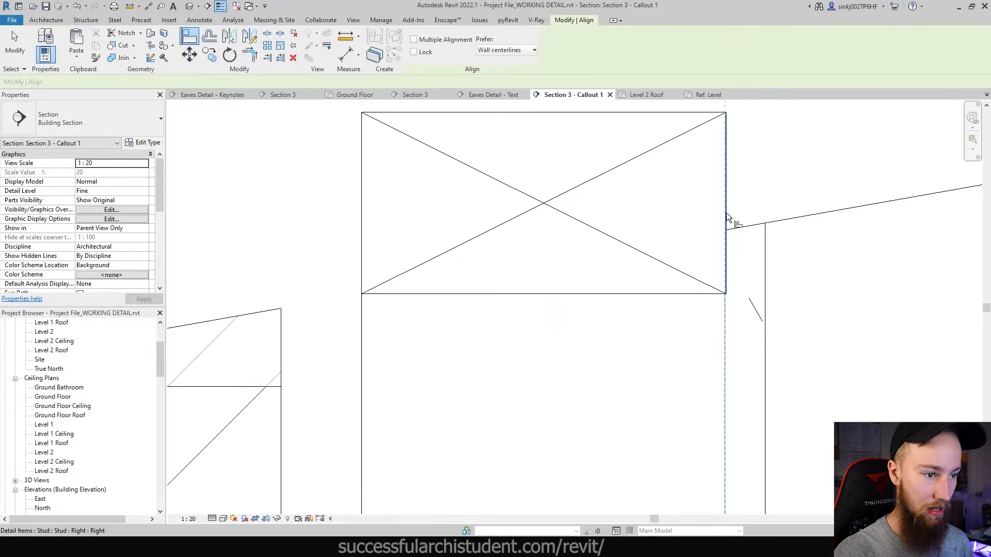
pyautogui.press('Escape')
pyautogui.press('Escape')
# - Move the stud down to the roof intersection (MV), turn off Thin Lines, and check it
pyautogui.click(687, 221)
pyautogui.press('m')
pyautogui.press('v')
pyautogui.click(727, 113)
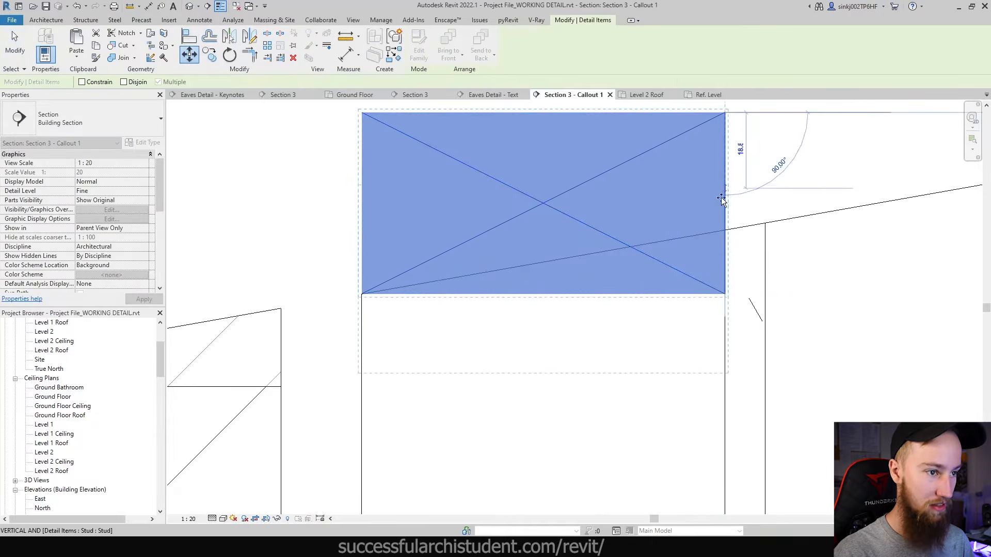
pyautogui.click(724, 230)
pyautogui.press('Escape')
pyautogui.scroll(-5, 704, 278)
pyautogui.press('t')
pyautogui.press('l')
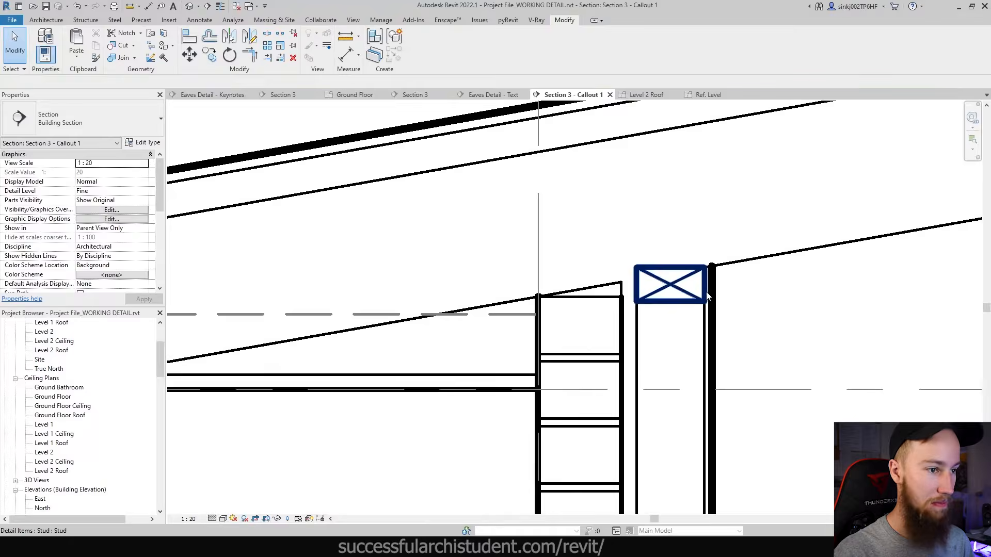
pyautogui.scroll(-3, 708, 296)
pyautogui.click(651, 186)
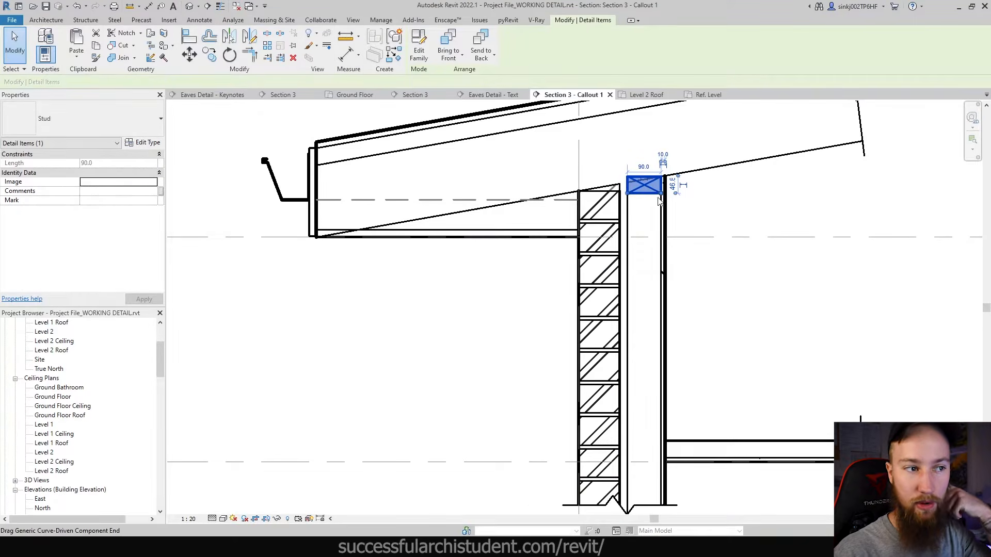
pyautogui.scroll(2, 646, 198)
pyautogui.click(721, 206)
pyautogui.scroll(-2, 618, 225)
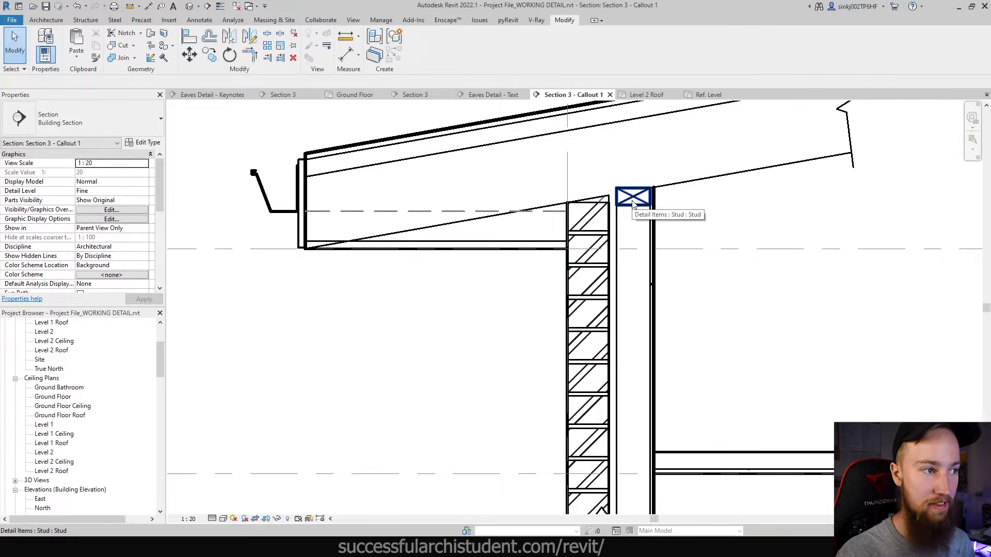
pyautogui.click(201, 21)
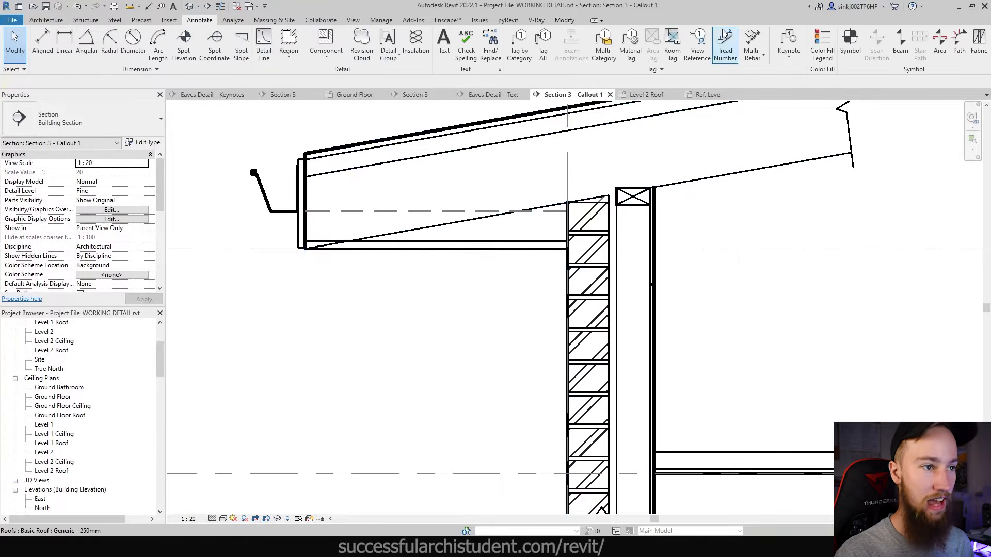
pyautogui.click(797, 59)
pyautogui.click(803, 82)
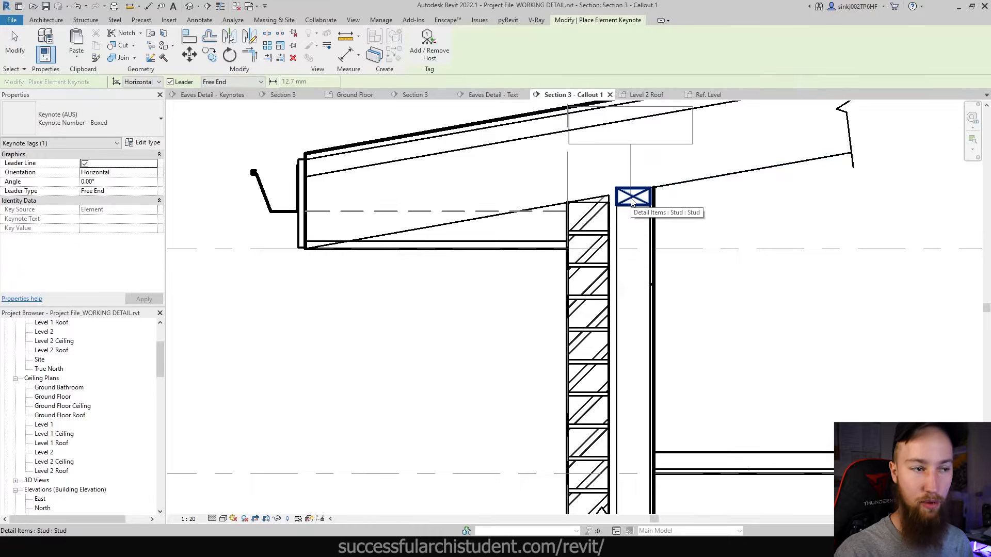
pyautogui.scroll(-2, 632, 202)
pyautogui.click(634, 199)
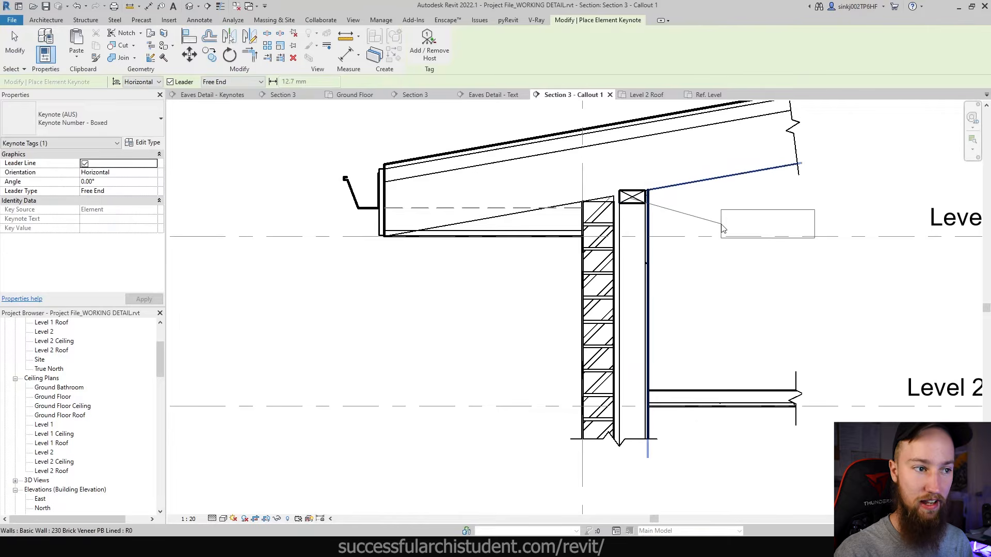
pyautogui.click(801, 229)
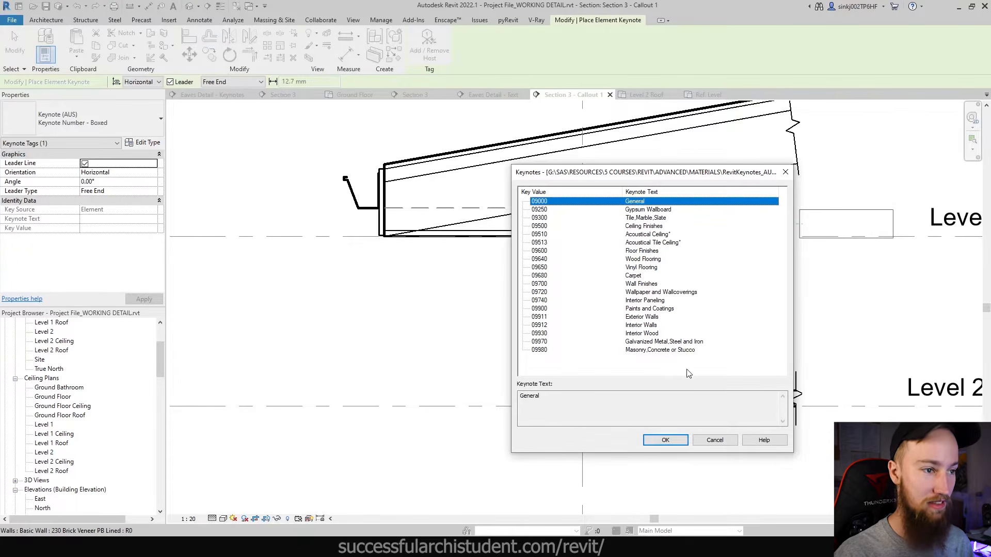
pyautogui.click(714, 440)
pyautogui.press('Escape')
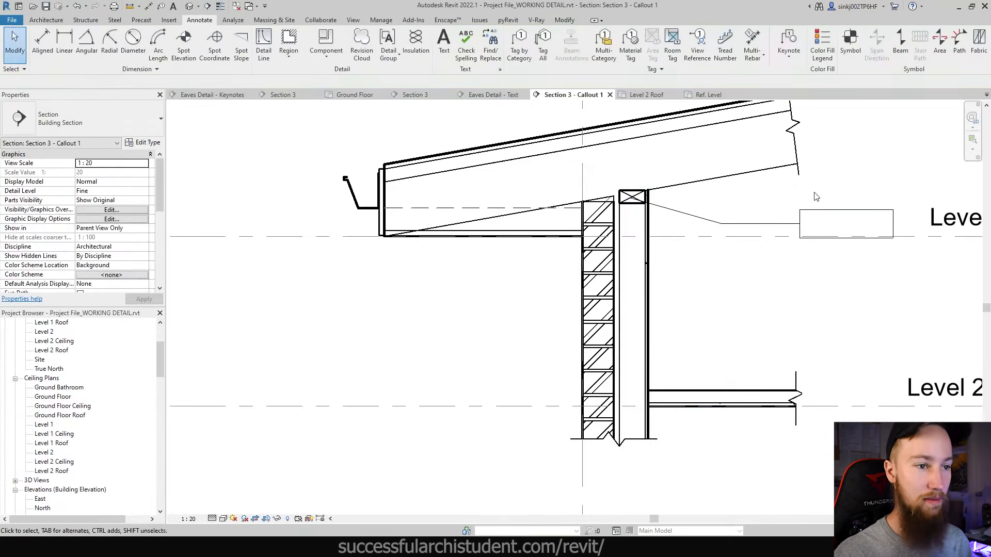
pyautogui.scroll(-2, 809, 241)
pyautogui.scroll(2, 809, 241)
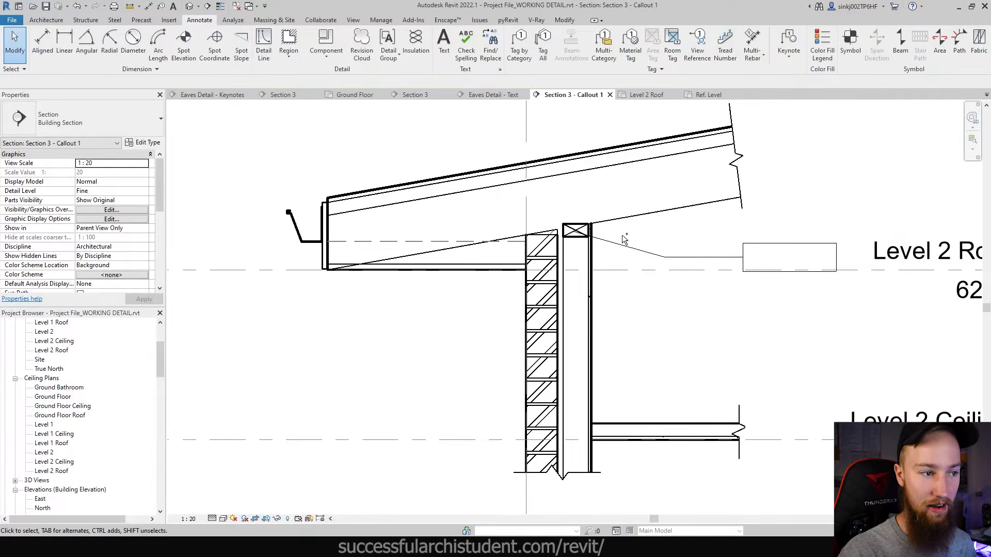
pyautogui.hotkey('ctrl', 'z')
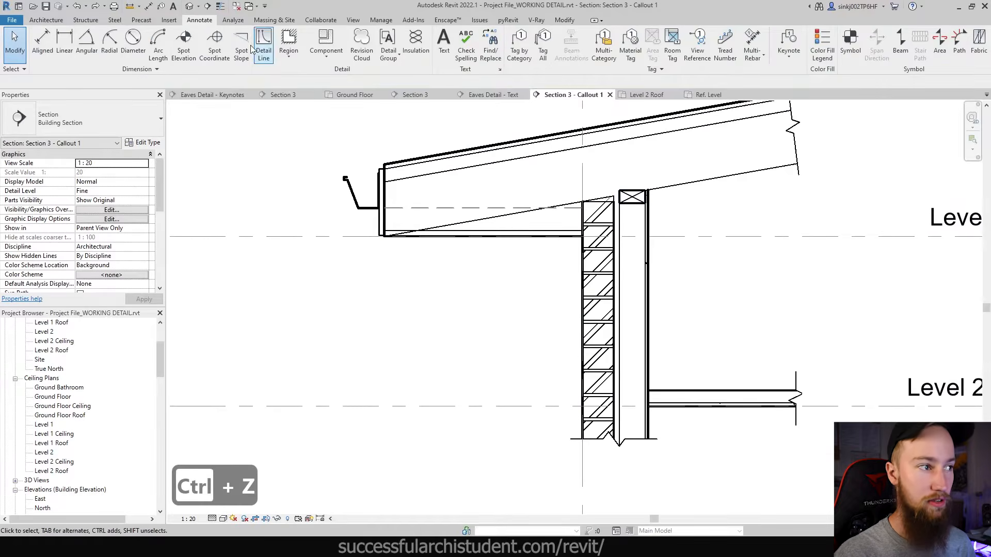
# - Create a Stud 45x90 repeating detail type from Brick, using the Stud component
pyautogui.click(326, 54)
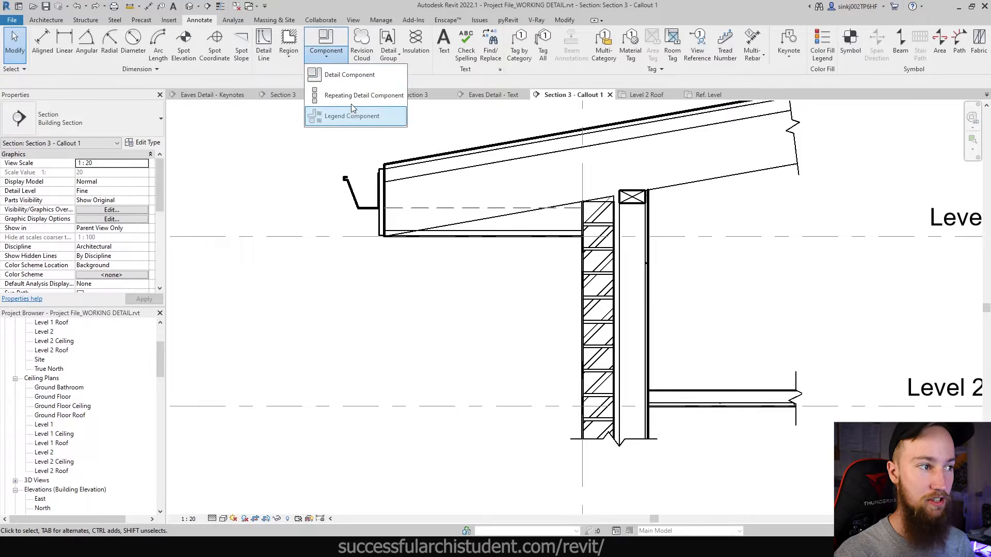
pyautogui.click(625, 209)
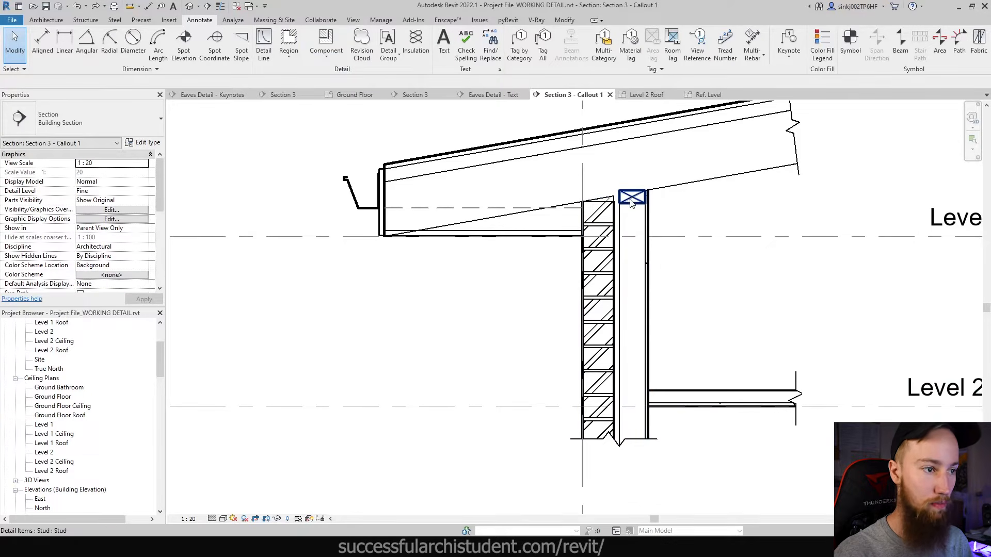
pyautogui.click(327, 57)
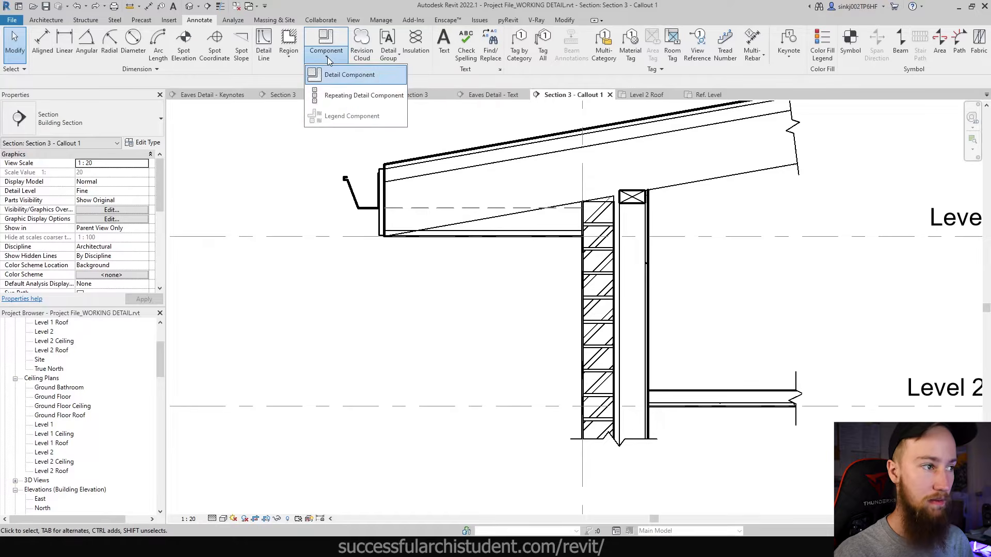
pyautogui.click(347, 96)
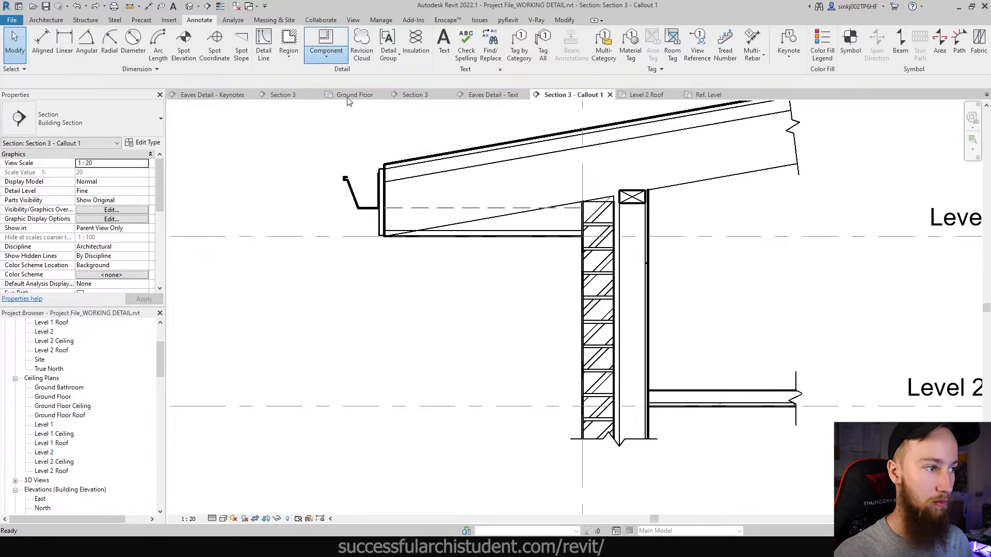
pyautogui.click(144, 145)
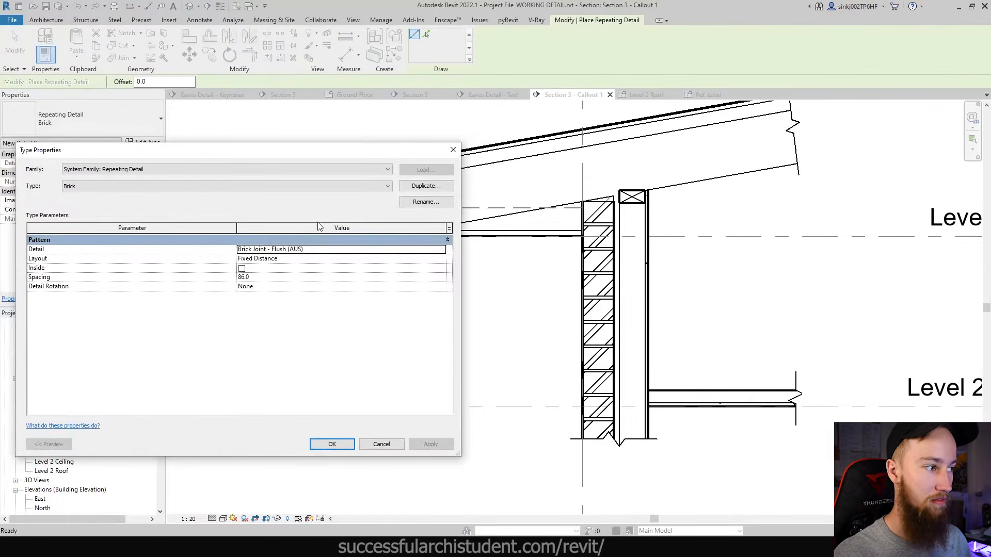
pyautogui.click(417, 189)
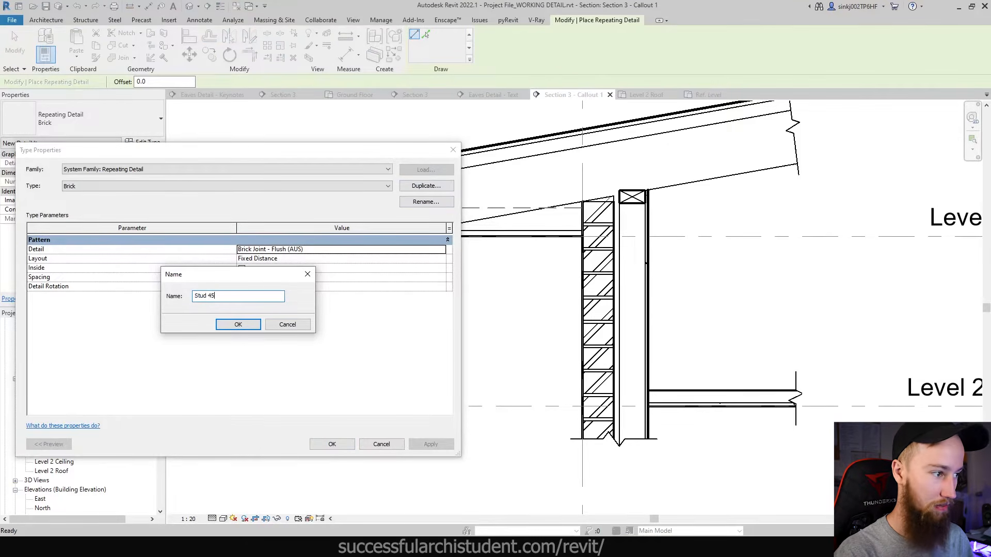
pyautogui.press('Return')
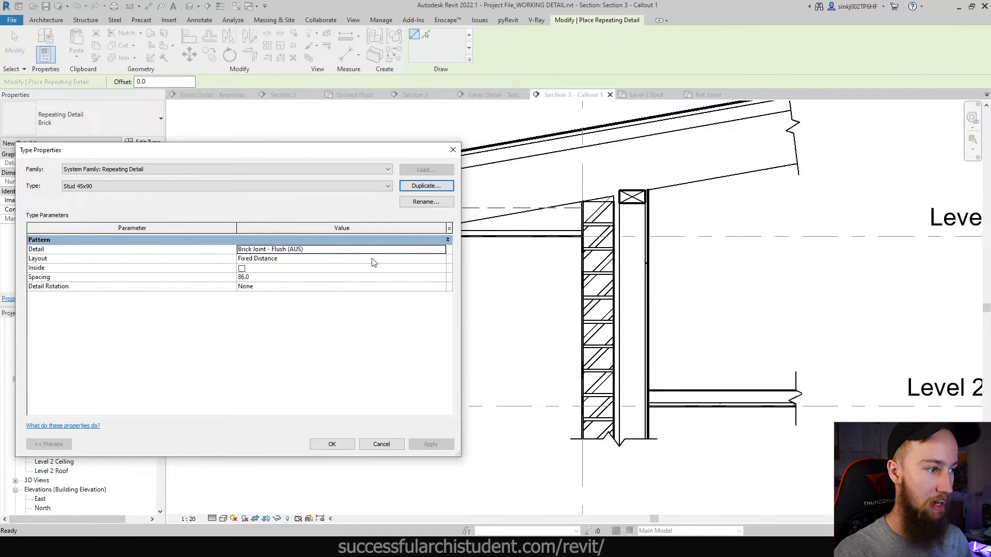
pyautogui.click(441, 249)
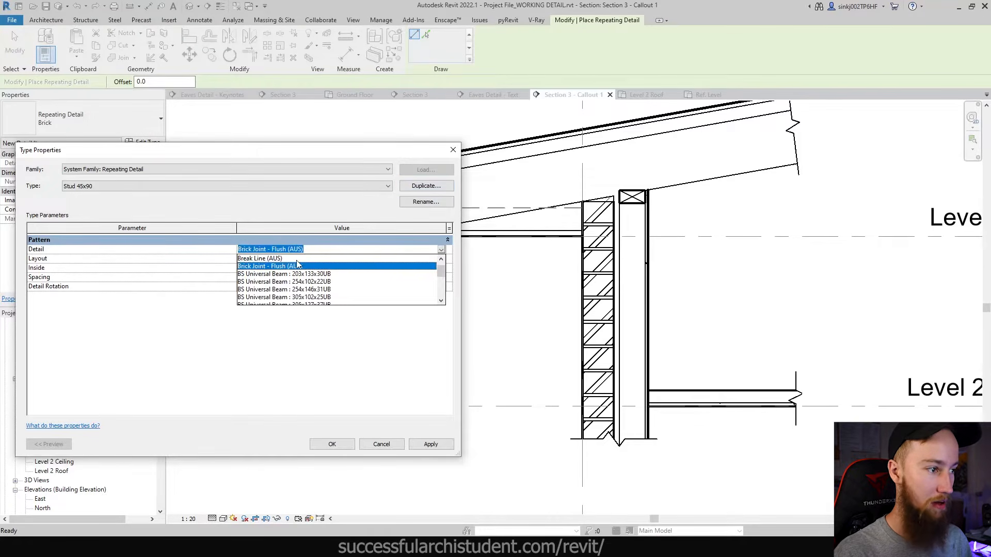
pyautogui.scroll(-6, 298, 264)
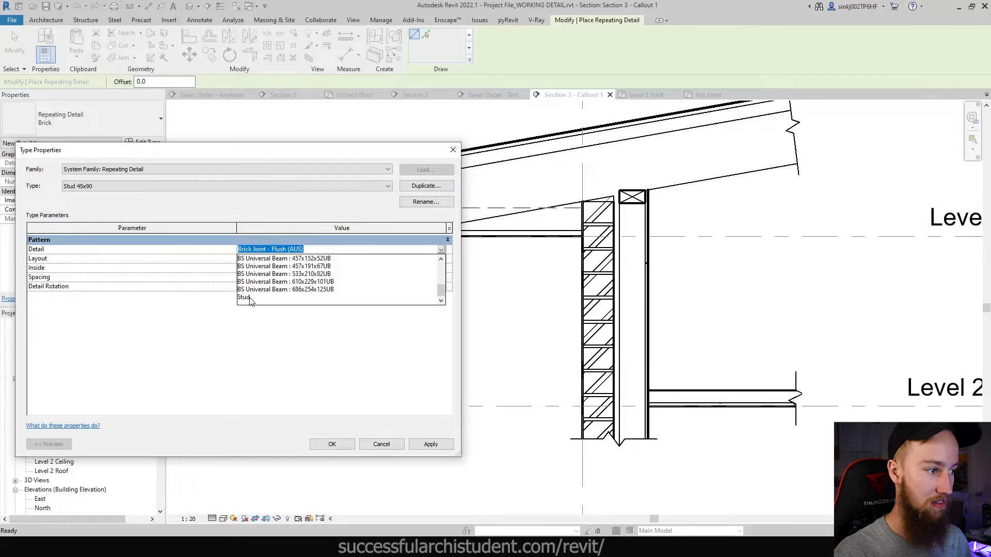
pyautogui.click(250, 299)
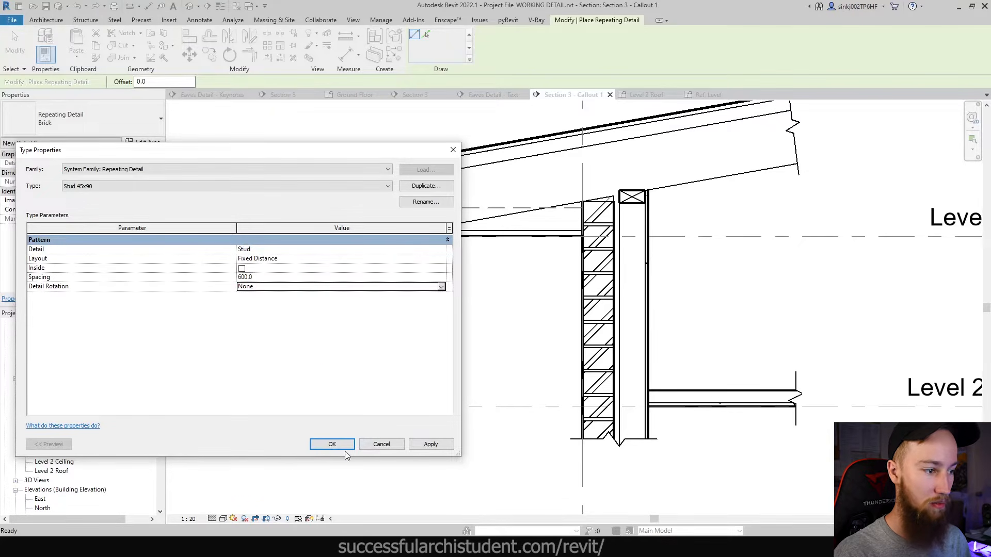
pyautogui.click(332, 445)
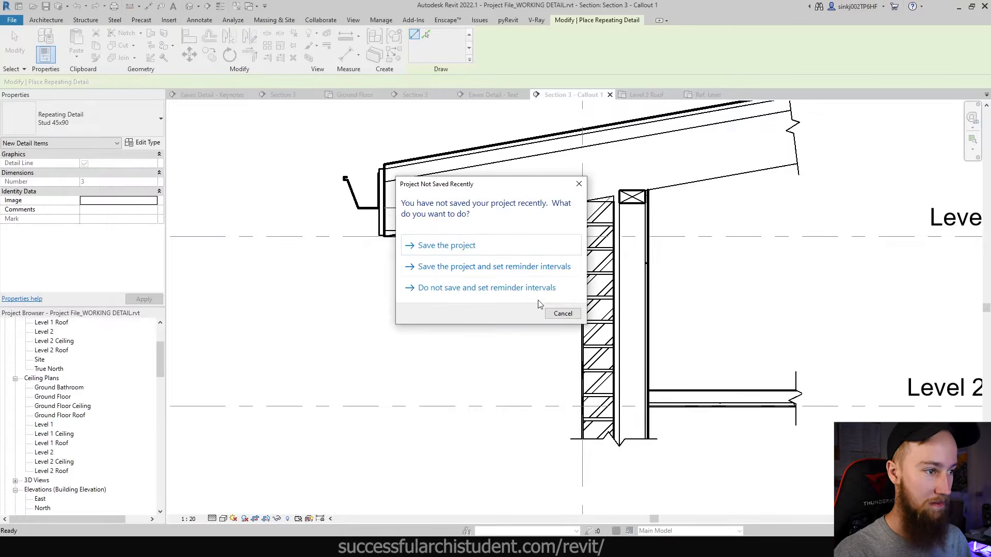
pyautogui.click(482, 246)
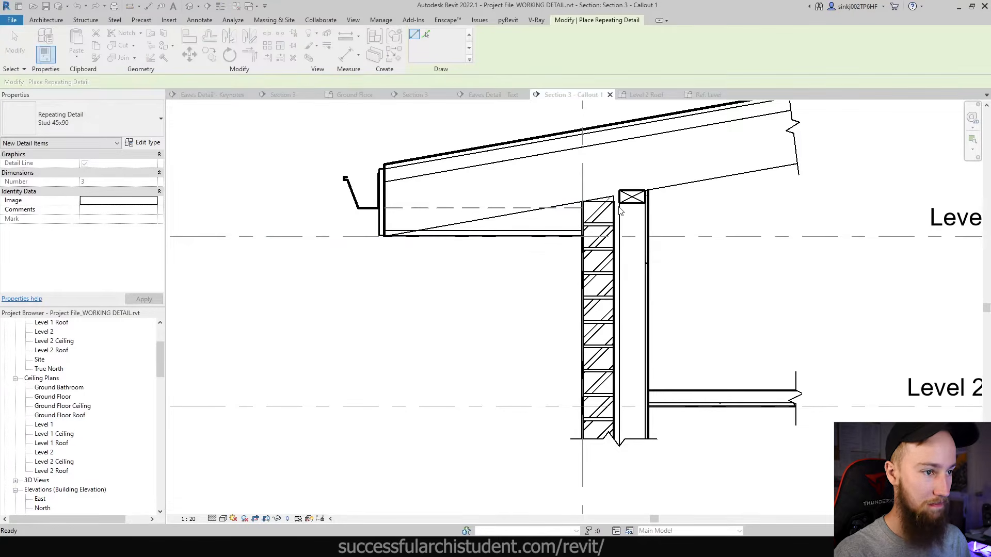
# - Draw the Stud 45x90 repeating detail up the timber wall frame
pyautogui.scroll(2, 621, 216)
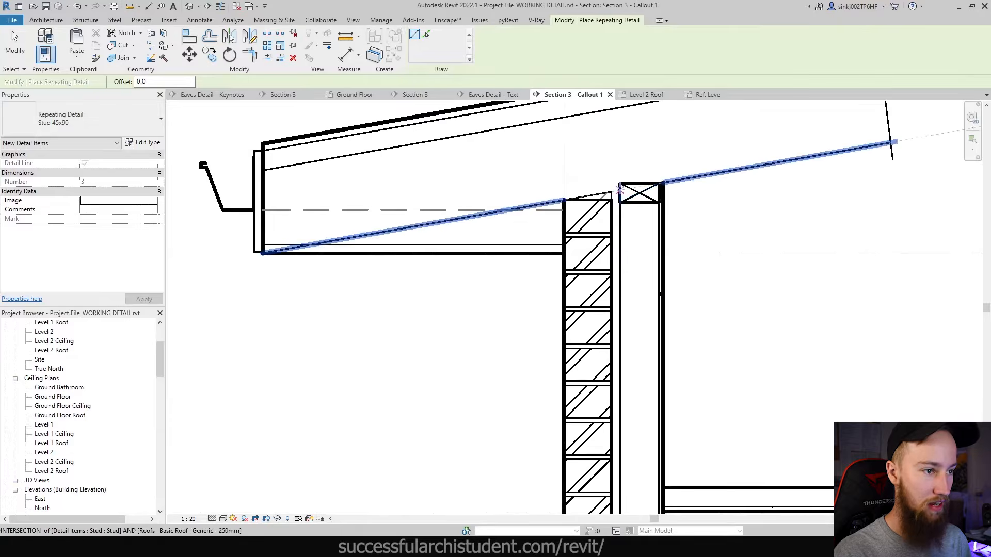
pyautogui.click(629, 184)
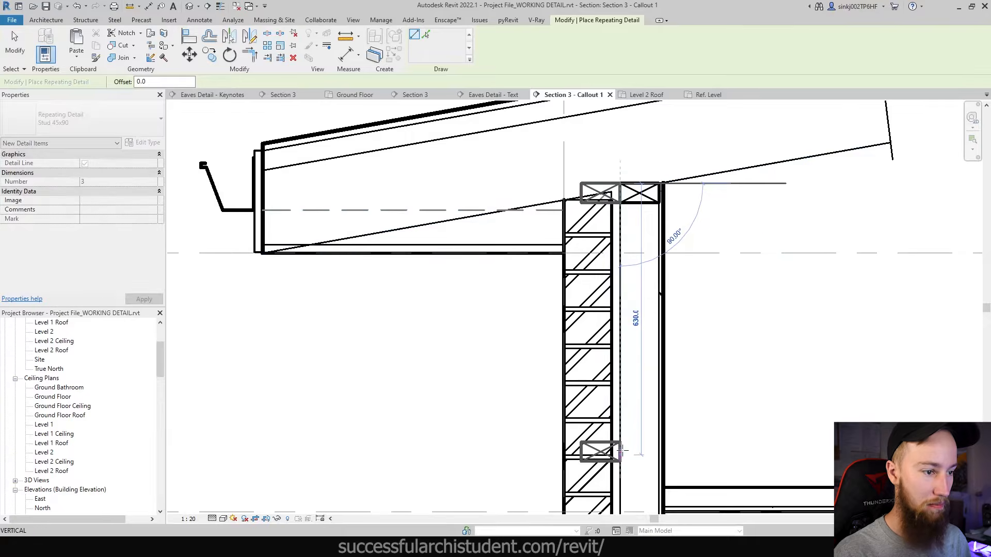
pyautogui.scroll(-2, 593, 413)
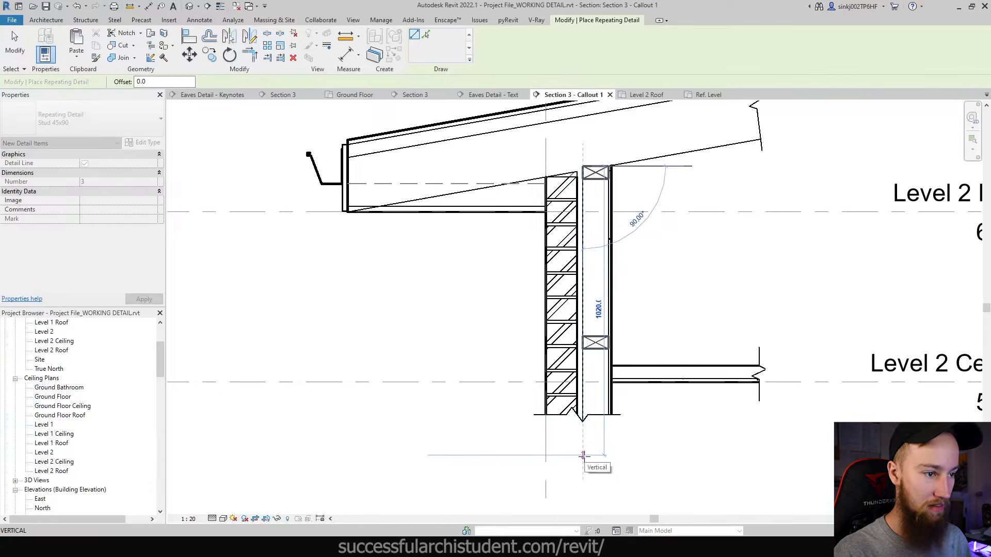
pyautogui.scroll(-1, 583, 455)
pyautogui.click(506, 396)
pyautogui.scroll(3, 474, 114)
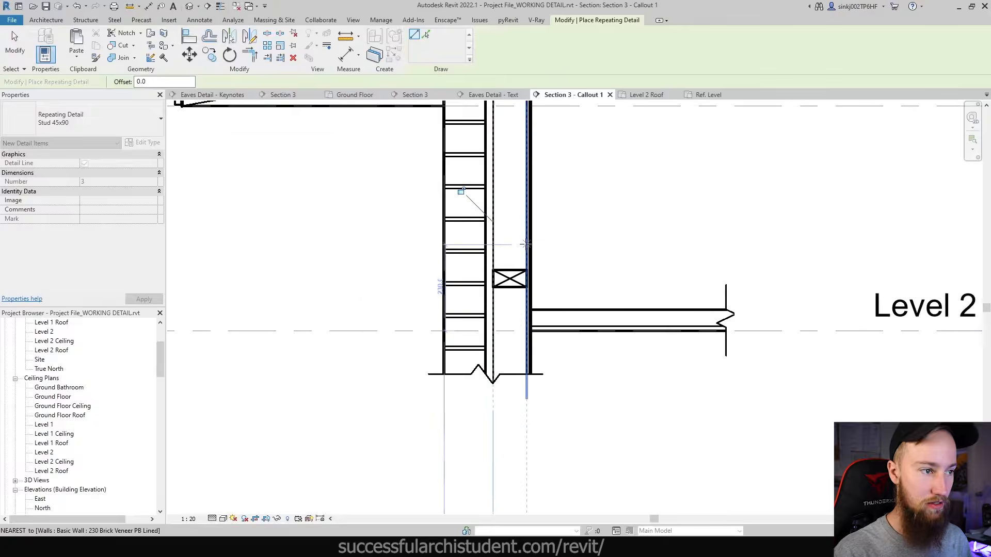
pyautogui.press('Escape')
# - Check the stud run against Level 2 Ceiling, then start an Element Keynote
pyautogui.press('d')
pyautogui.press('i')
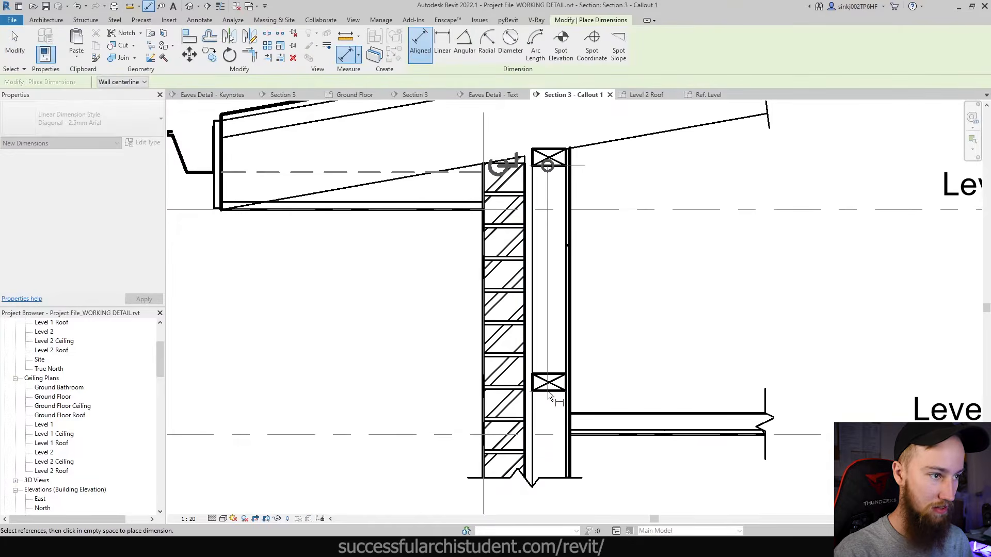
pyautogui.press('Escape')
pyautogui.press('Escape')
pyautogui.click(531, 381)
pyautogui.scroll(-2, 532, 381)
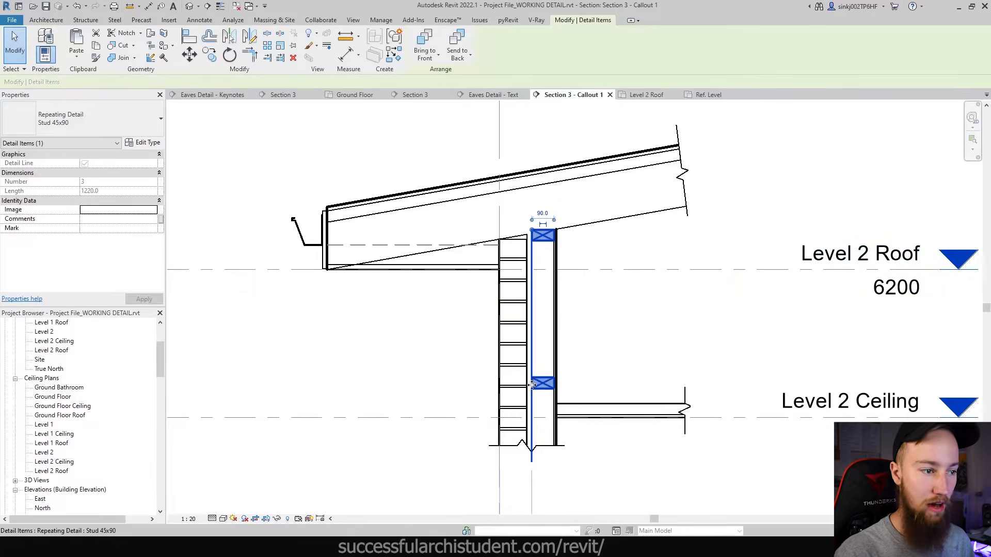
pyautogui.moveTo(543, 313); pyautogui.dragTo(551, 267, button='middle')
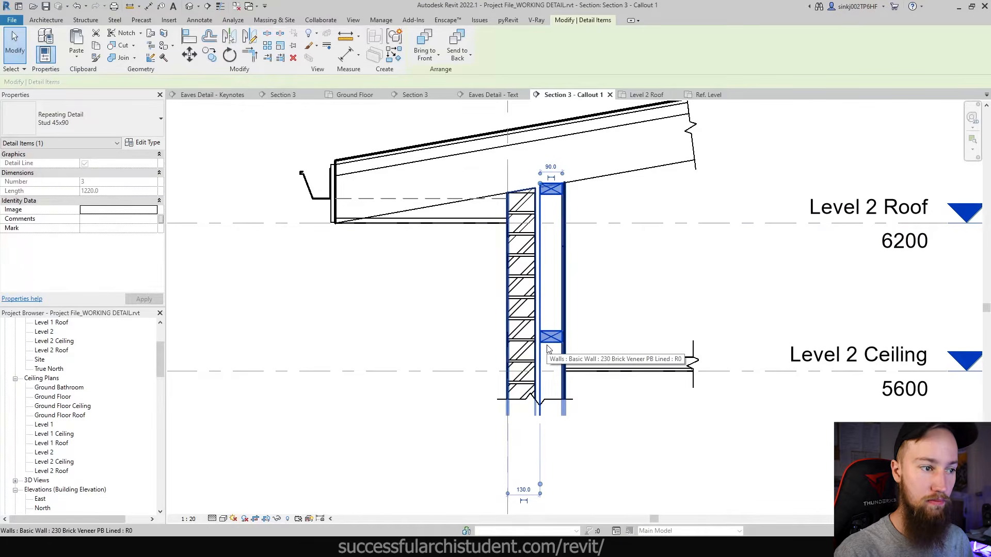
pyautogui.click(602, 331)
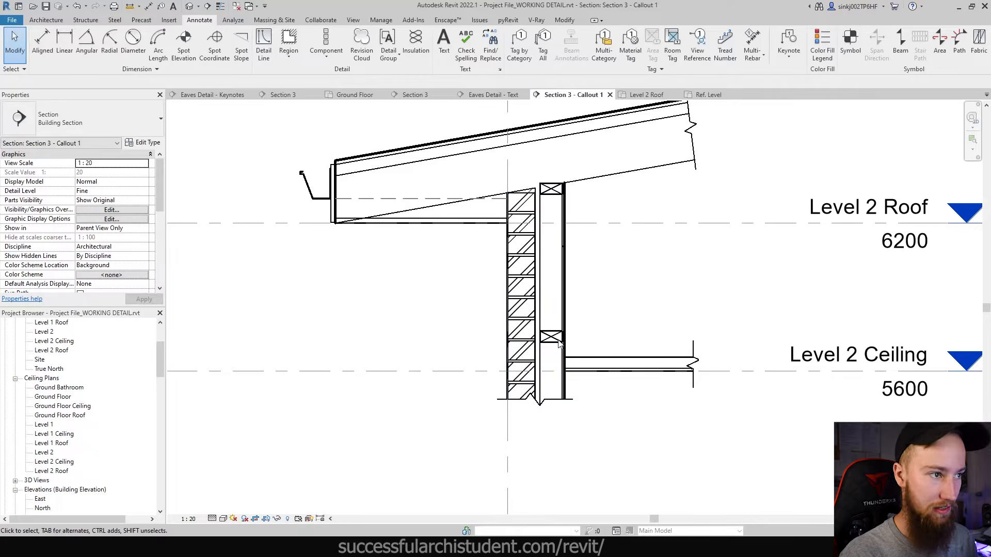
pyautogui.click(788, 44)
pyautogui.click(825, 77)
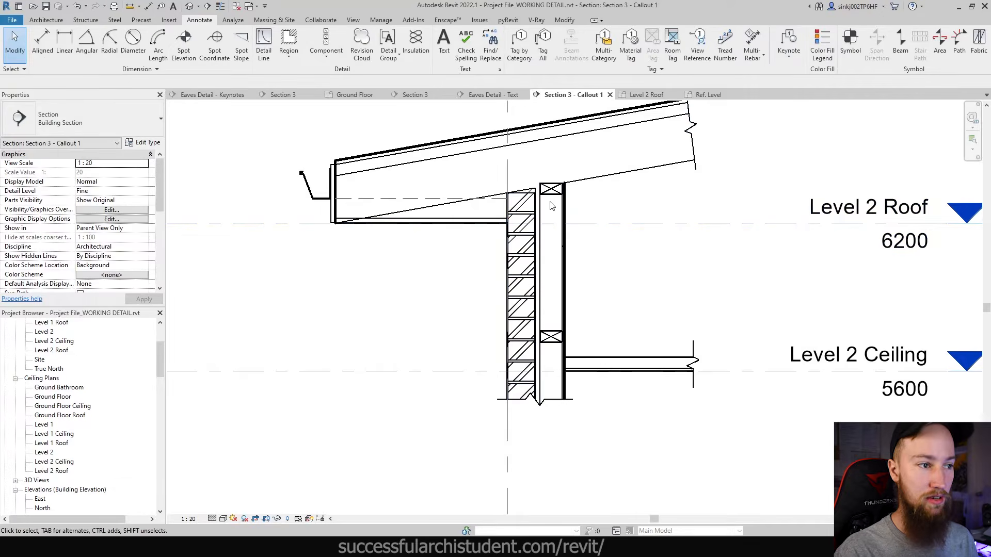
pyautogui.scroll(3, 550, 205)
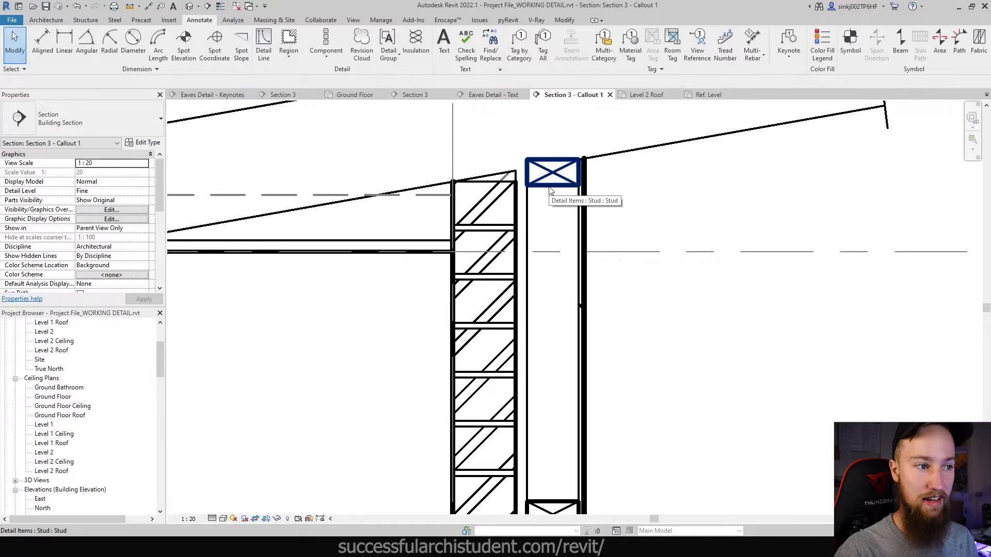
# - Cancel the half-placed Element Keynote on the top stud and start a new Detail Component
pyautogui.scroll(-4, 550, 191)
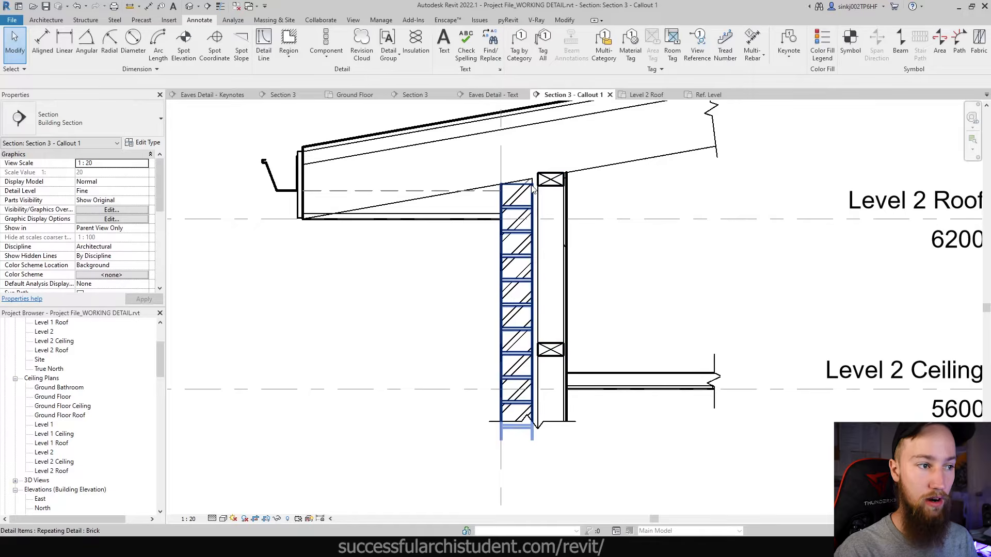
pyautogui.click(788, 42)
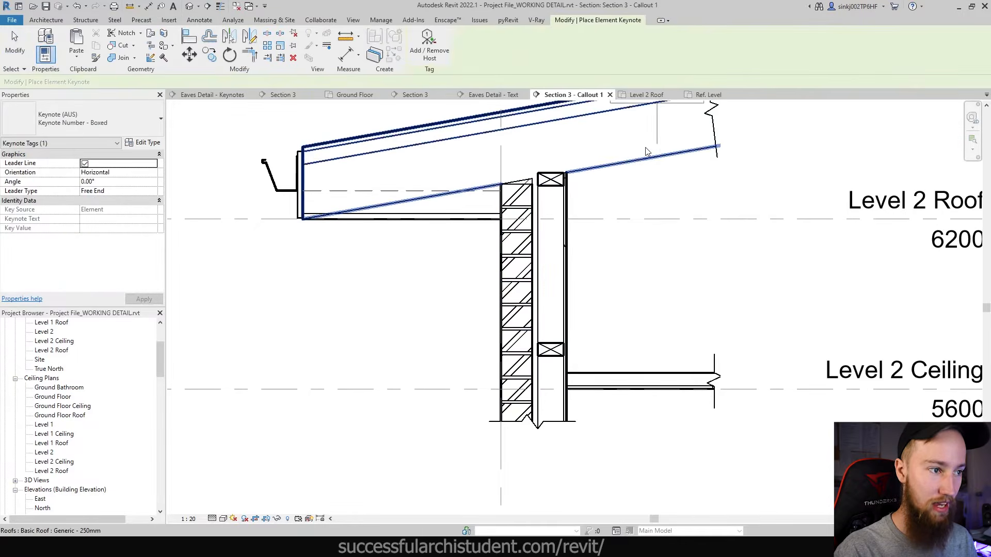
pyautogui.click(551, 181)
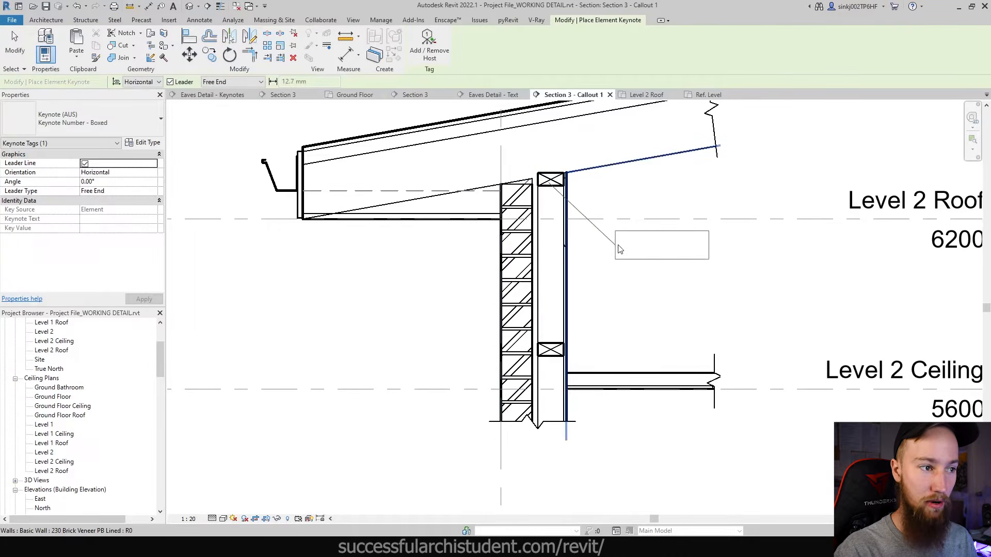
pyautogui.click(619, 246)
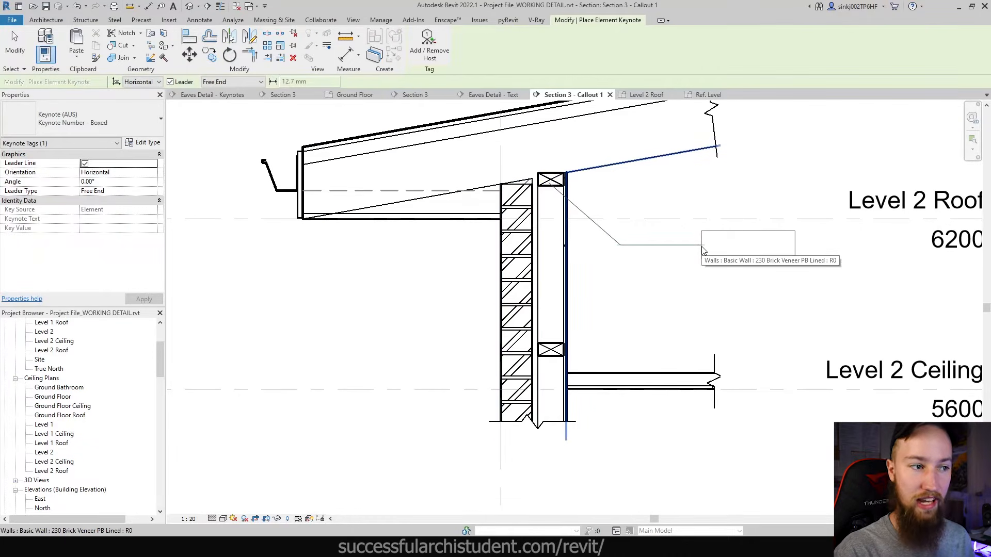
pyautogui.press('Escape')
pyautogui.press('Escape')
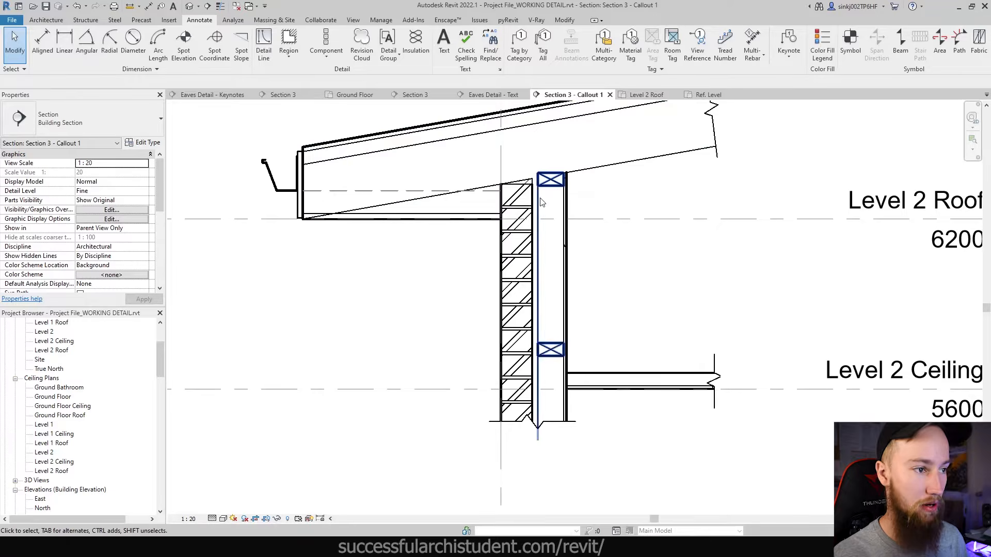
pyautogui.click(326, 50)
pyautogui.click(336, 76)
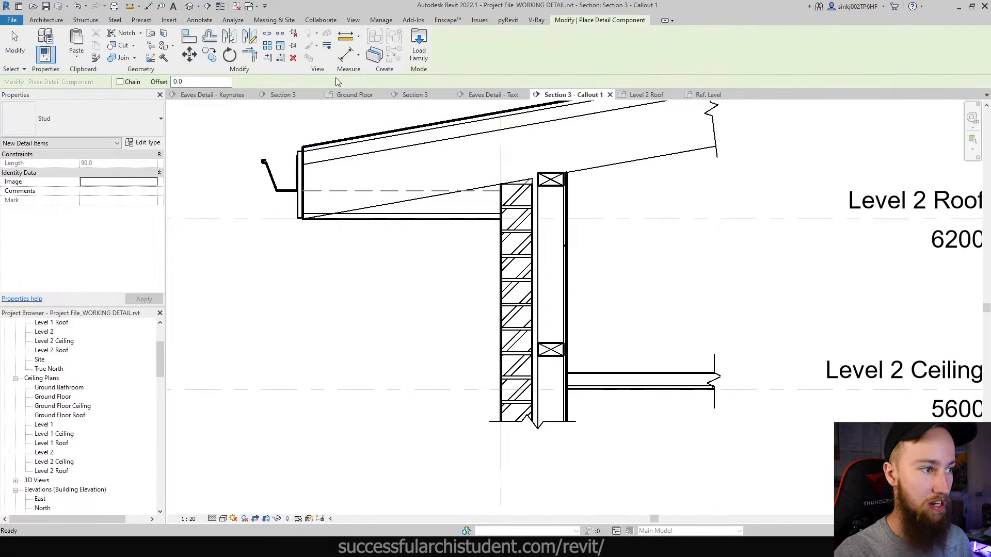
# - Place a Brick Joint - Flush (AUS) detail component at the top of the brick veneer
pyautogui.click(100, 115)
pyautogui.scroll(1, 67, 188)
pyautogui.click(61, 193)
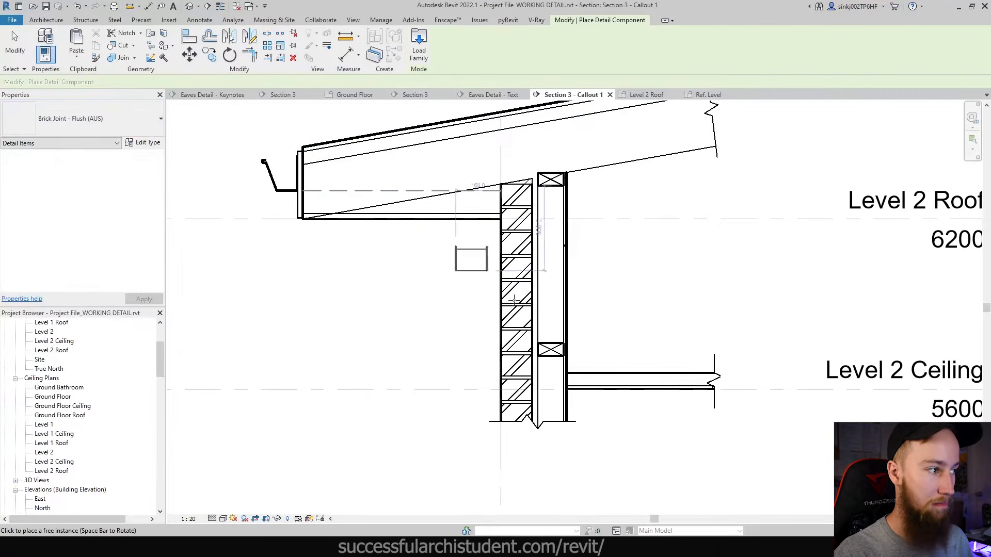
pyautogui.scroll(6, 502, 207)
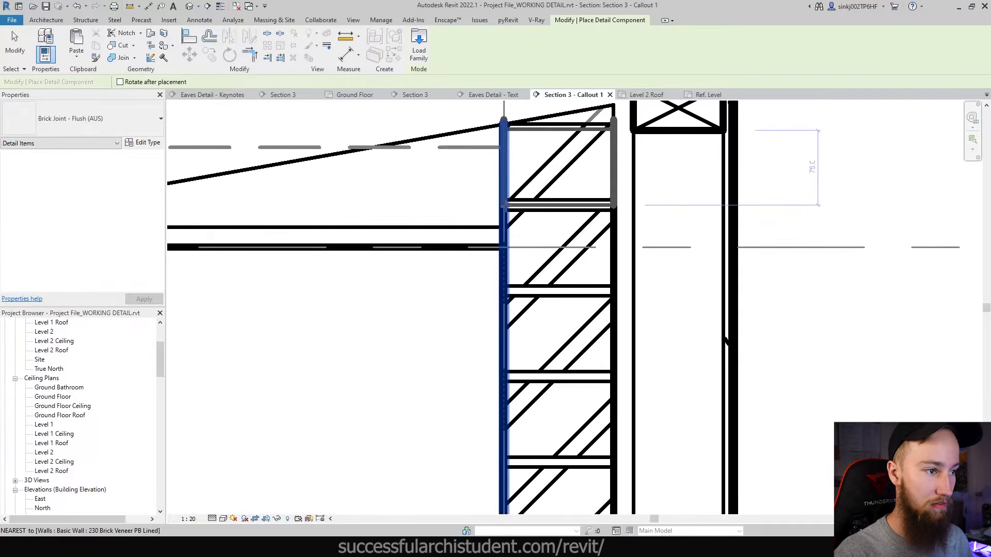
pyautogui.press('Escape')
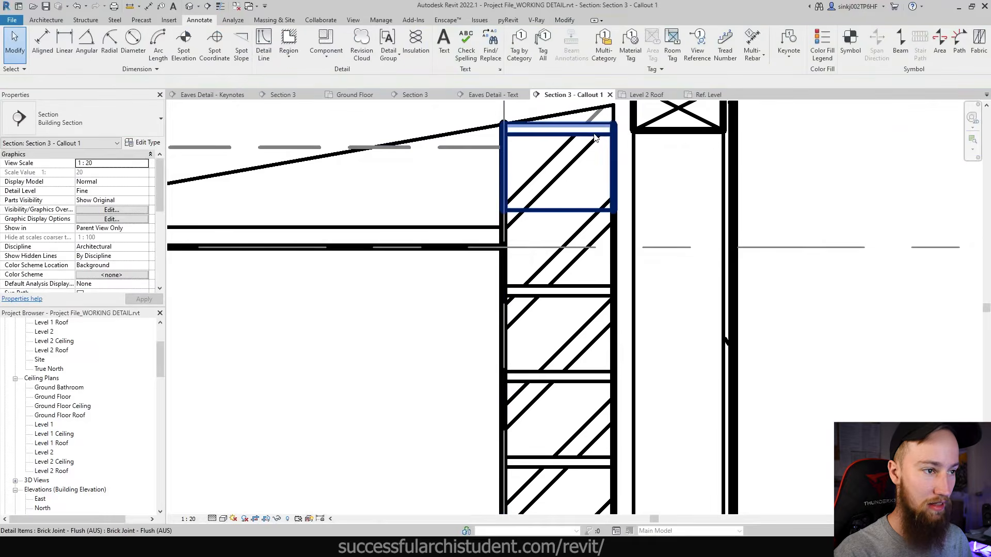
pyautogui.scroll(-3, 594, 135)
# - Send the brick joint to the back, behind the wall hatching
pyautogui.click(593, 135)
pyautogui.click(487, 37)
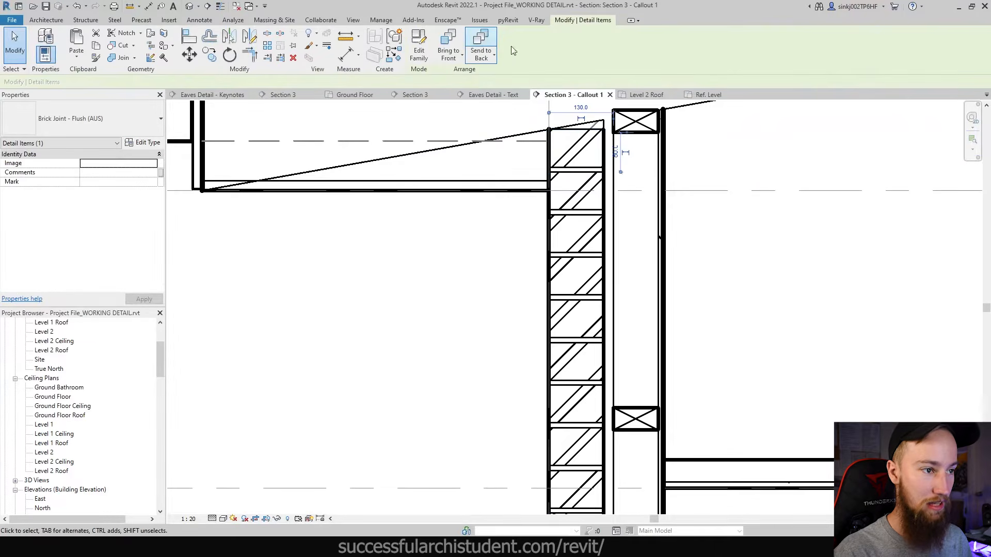
pyautogui.press('Escape')
pyautogui.scroll(-3, 752, 257)
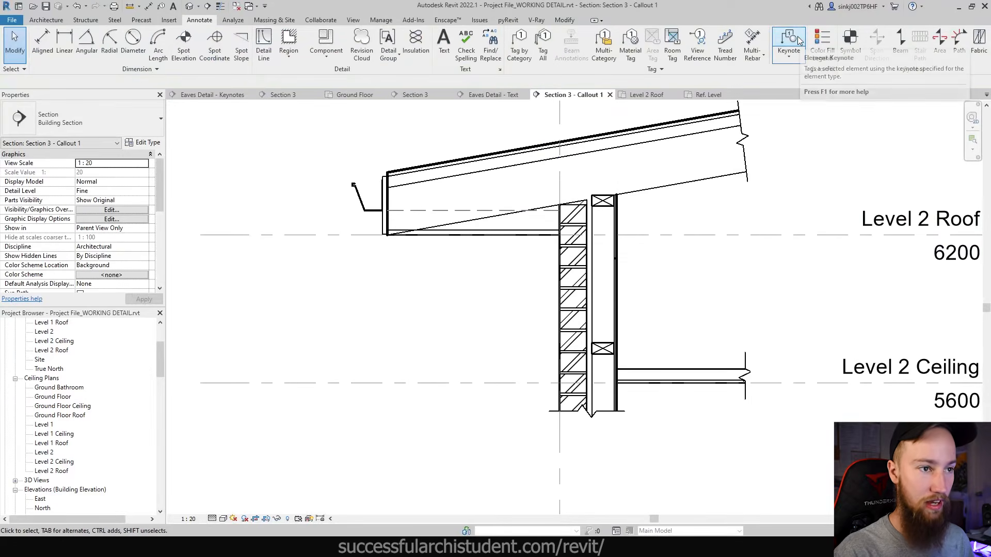
# - Add an element keynote to the brick joint with a bent leader
pyautogui.click(797, 39)
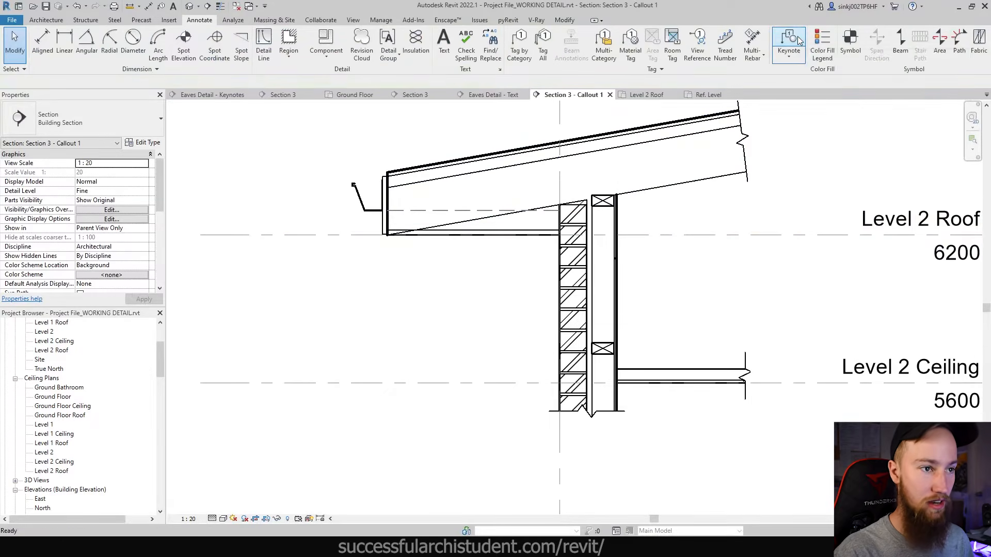
pyautogui.click(576, 221)
pyautogui.click(520, 287)
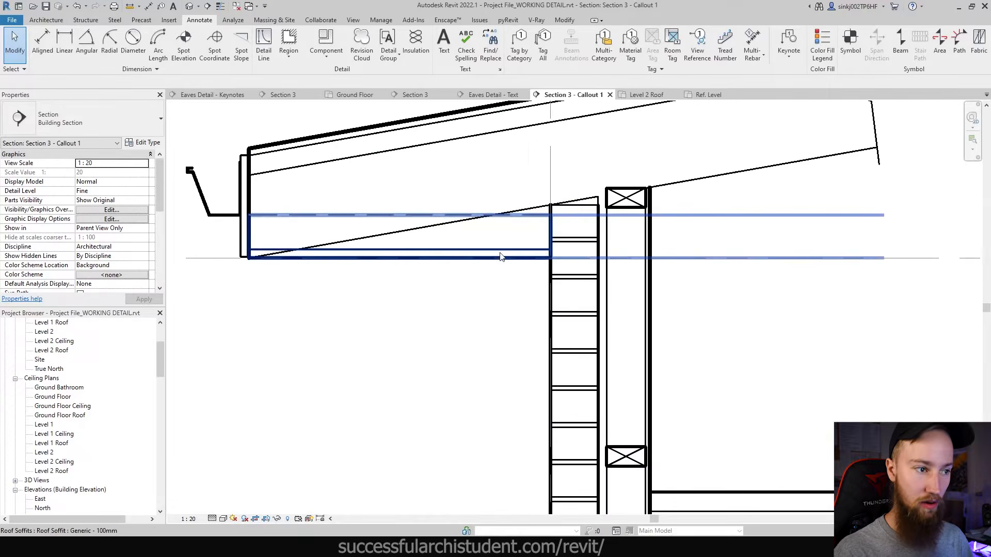
# - Place a Stud detail component at the eave's outer end, from roof down to soffit
pyautogui.moveTo(501, 257); pyautogui.dragTo(637, 288, button='middle')
pyautogui.scroll(3, 641, 283)
pyautogui.scroll(-2, 645, 287)
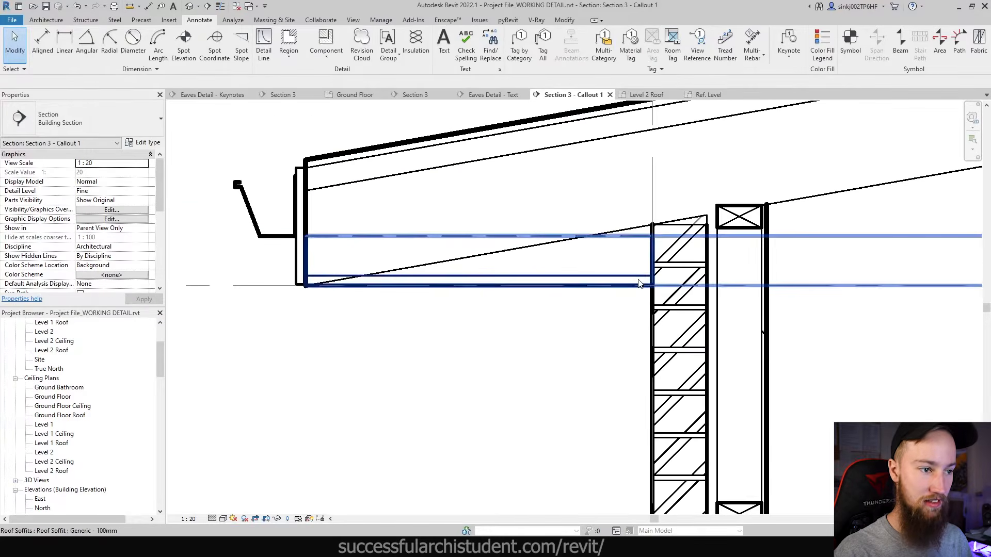
pyautogui.scroll(-2, 640, 286)
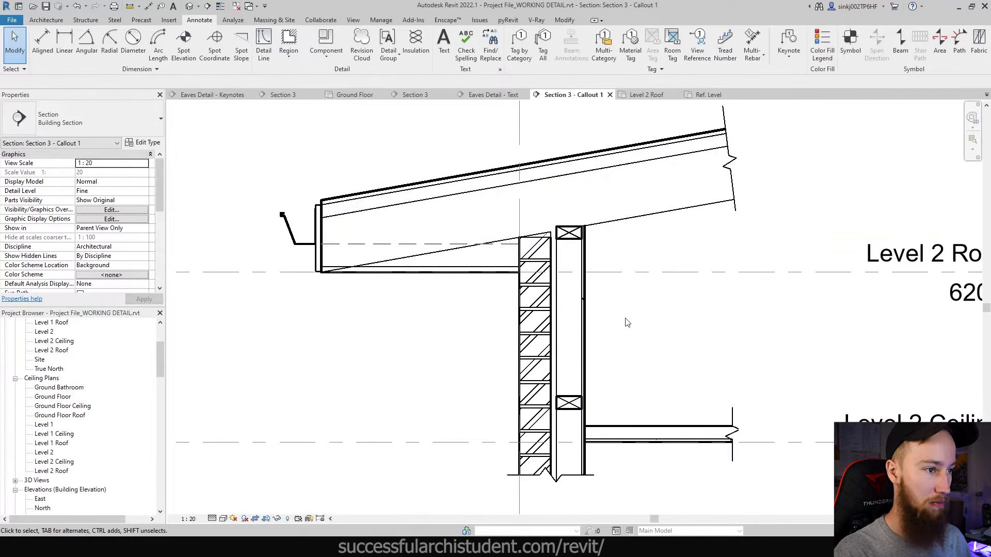
pyautogui.click(328, 60)
pyautogui.click(334, 75)
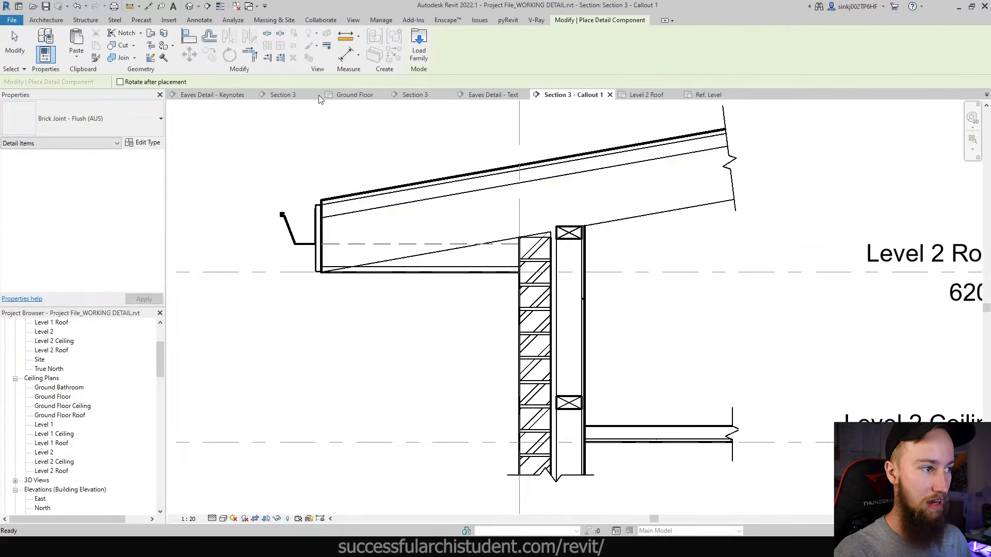
pyautogui.click(99, 122)
pyautogui.scroll(-1, 55, 258)
pyautogui.click(55, 358)
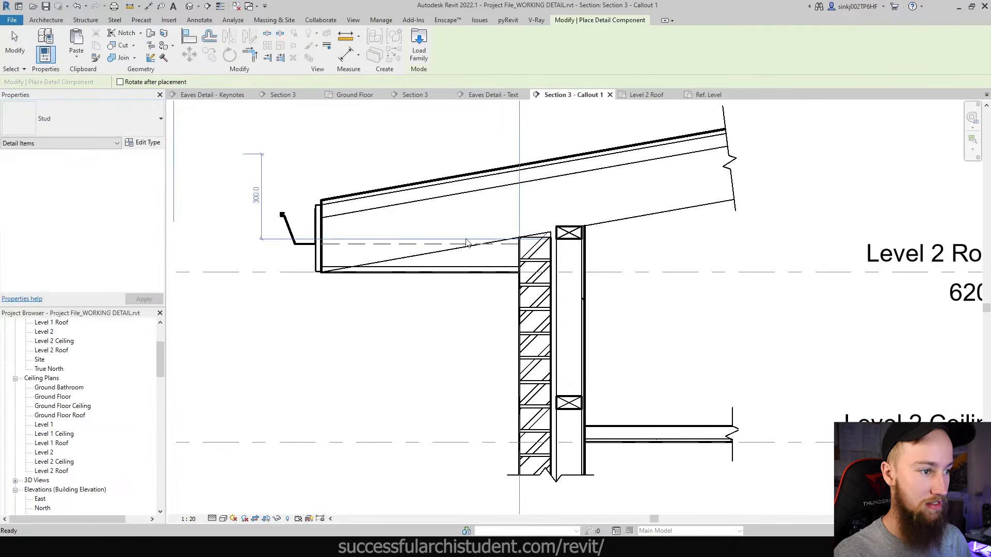
pyautogui.scroll(2, 401, 235)
pyautogui.moveTo(400, 234); pyautogui.dragTo(530, 266, button='middle')
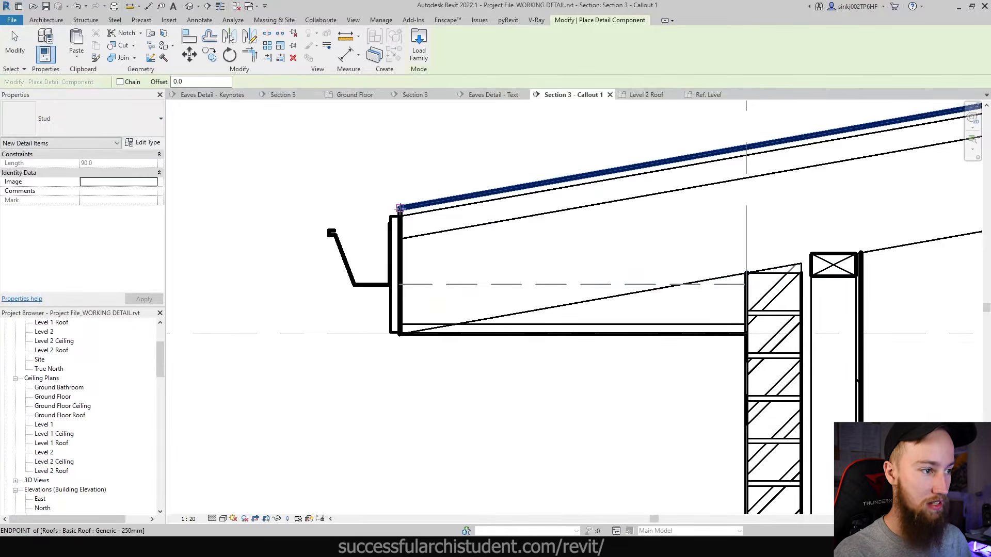
pyautogui.click(400, 208)
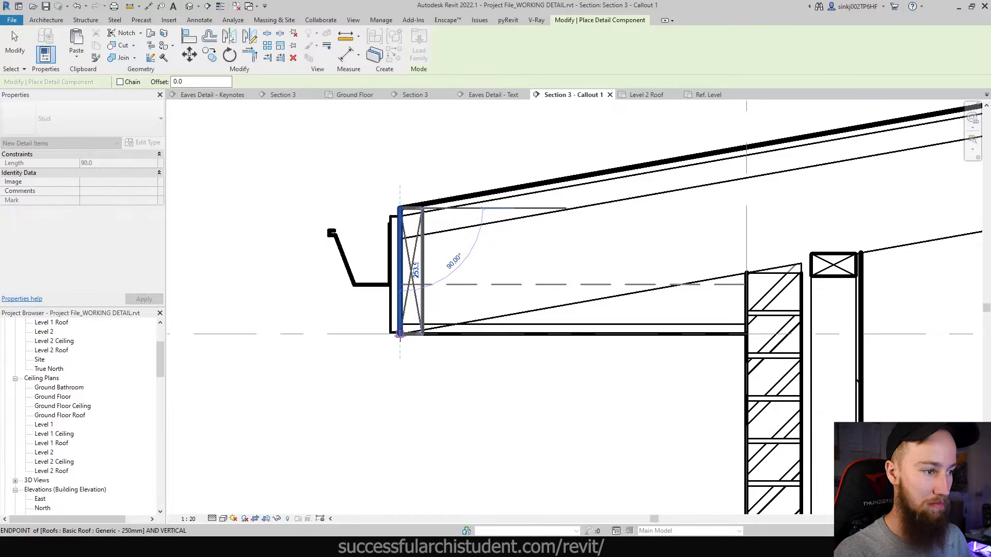
pyautogui.click(399, 333)
pyautogui.press('Escape')
pyautogui.press('Escape')
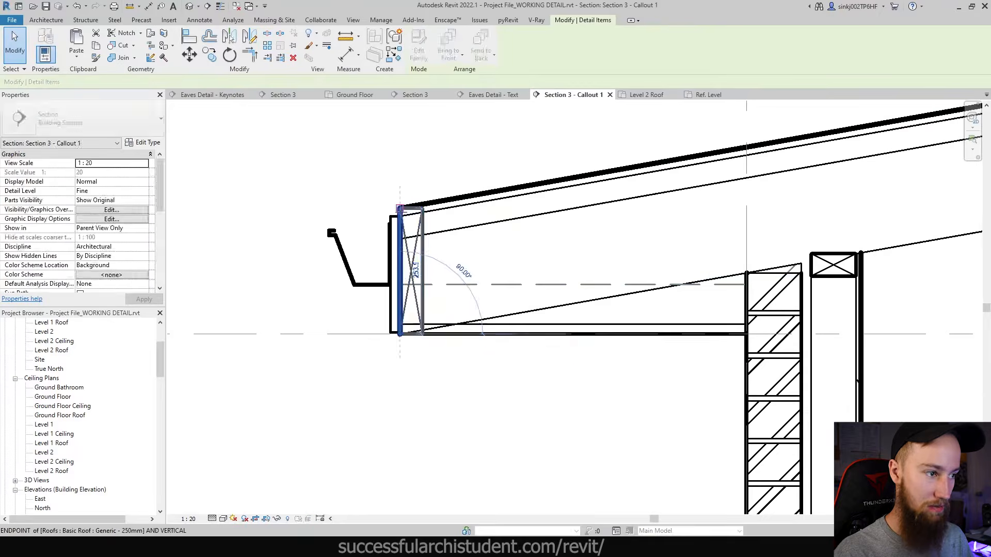
# - Adjust the fascia stud's ends so it fits between the rafter and the soffit
pyautogui.moveTo(400, 208)
pyautogui.mouseDown()
pyautogui.moveTo(400, 238)
pyautogui.moveTo(400, 216)
pyautogui.mouseUp()
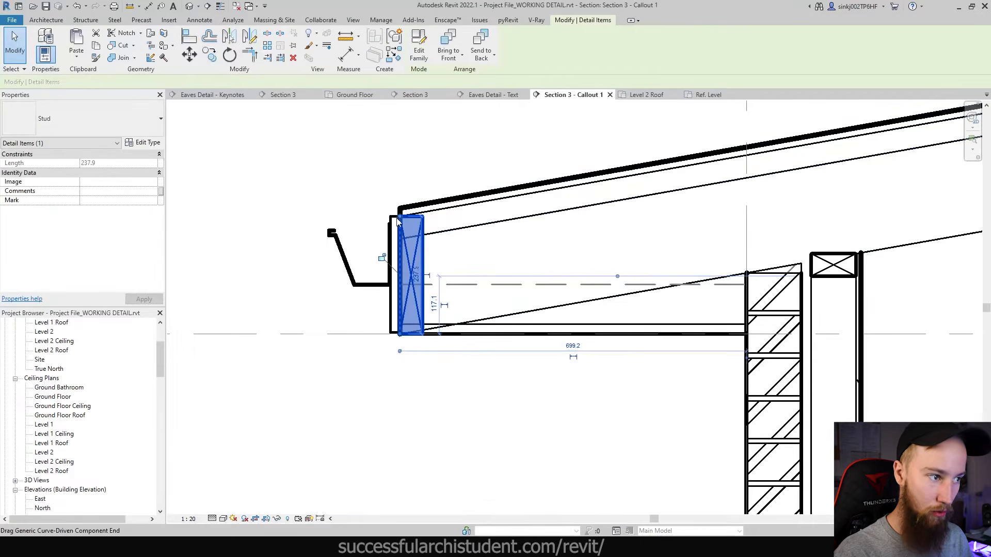
pyautogui.click(500, 243)
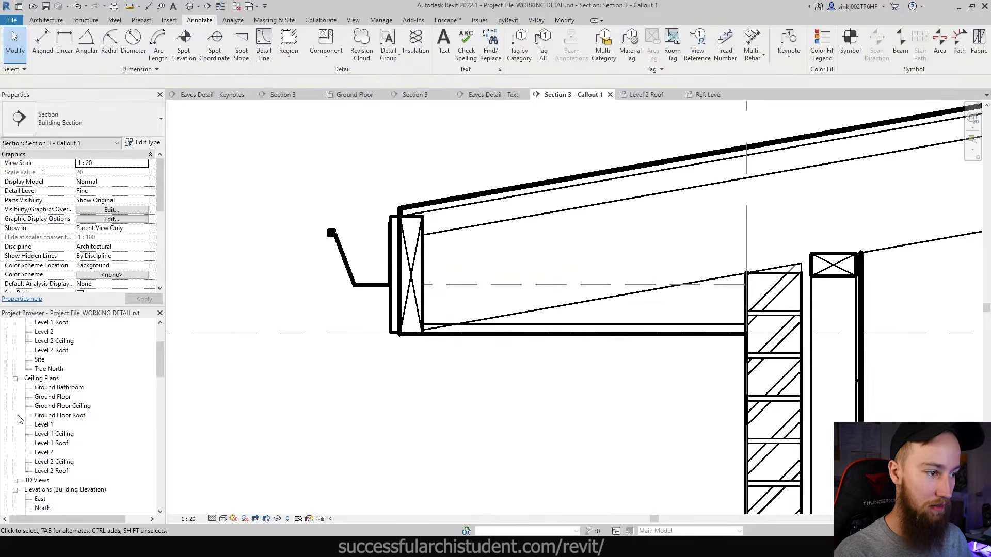
pyautogui.click(423, 310)
pyautogui.moveTo(400, 334); pyautogui.dragTo(401, 324)
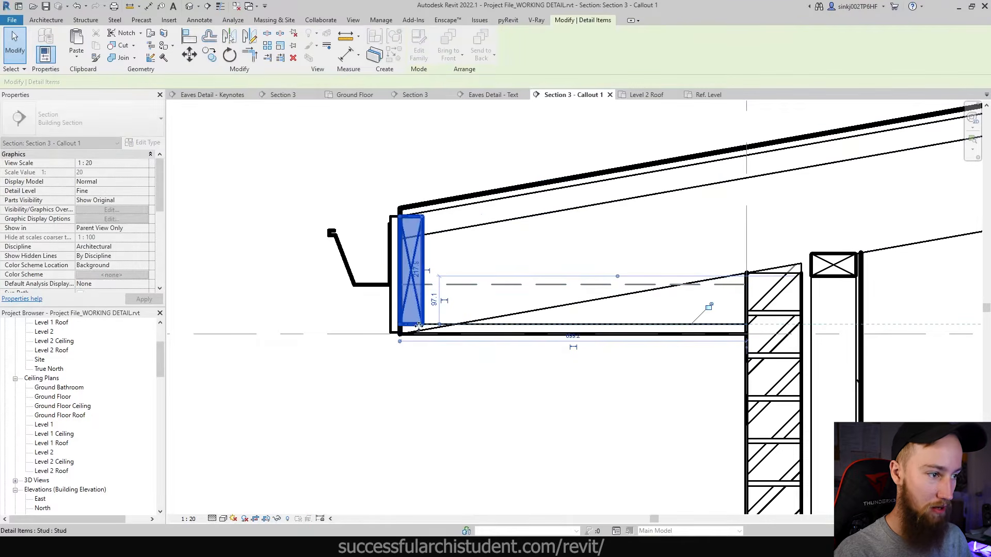
pyautogui.click(481, 335)
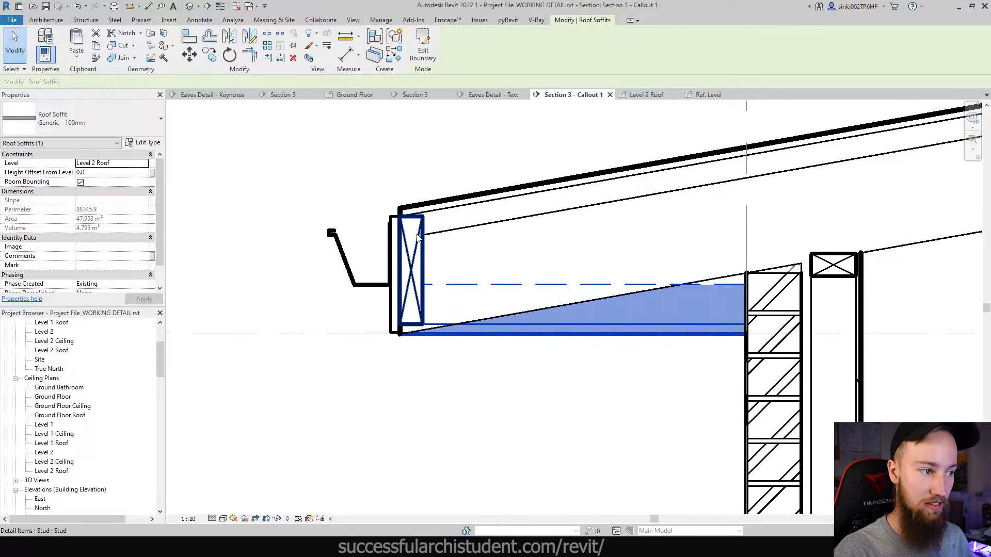
pyautogui.press('Escape')
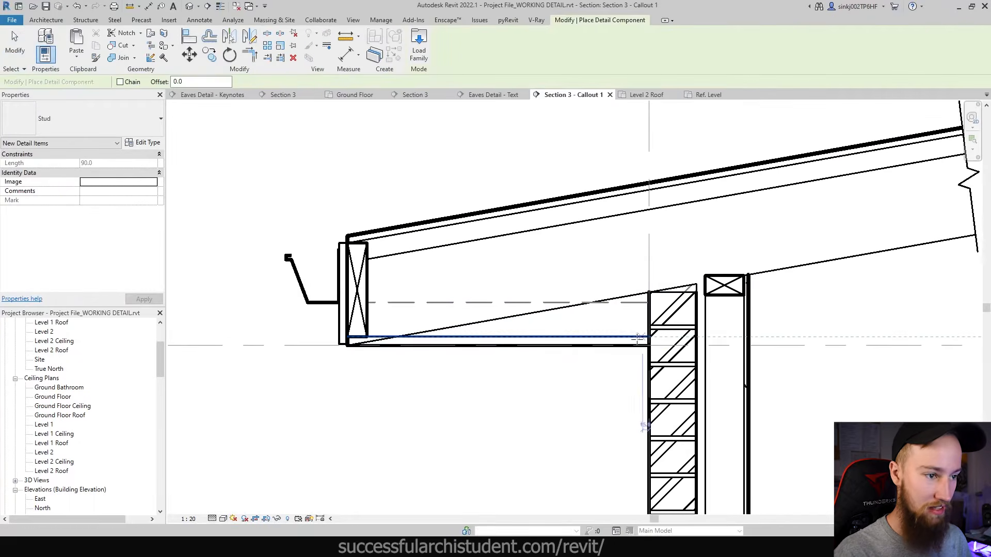
# - Place another stud beneath the soffit and move it flush against the brick wall
pyautogui.click(625, 336)
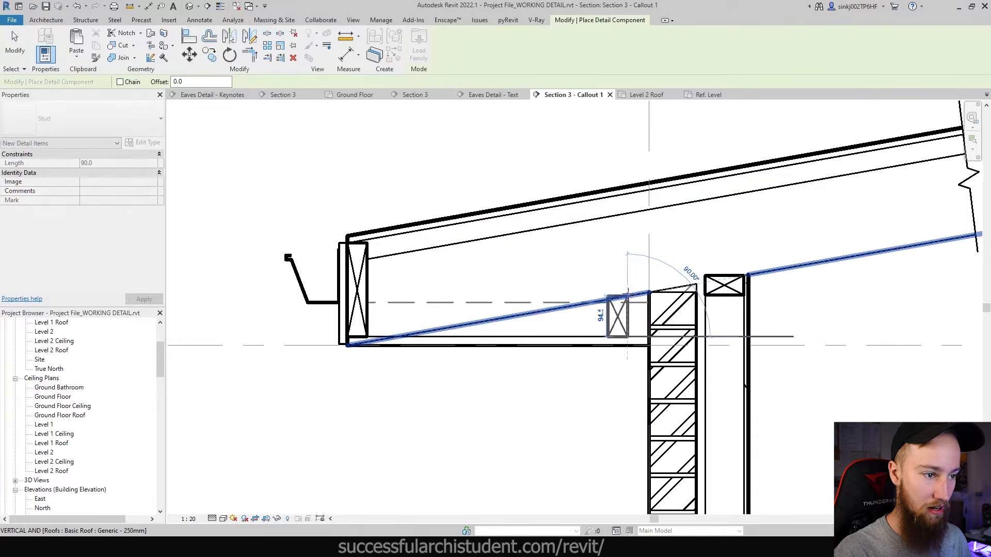
pyautogui.click(627, 302)
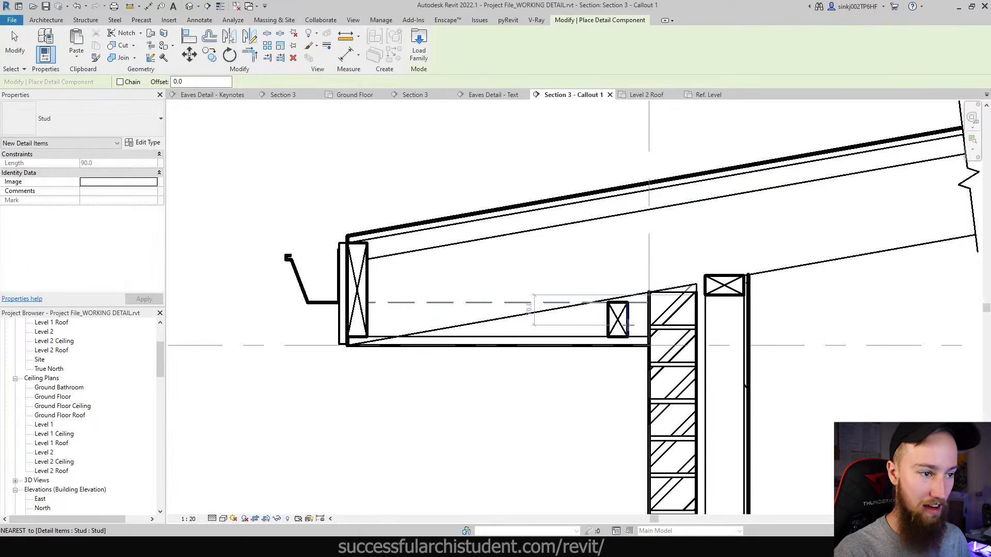
pyautogui.press('Escape')
pyautogui.press('Escape')
pyautogui.click(627, 305)
pyautogui.click(628, 302)
pyautogui.click(649, 302)
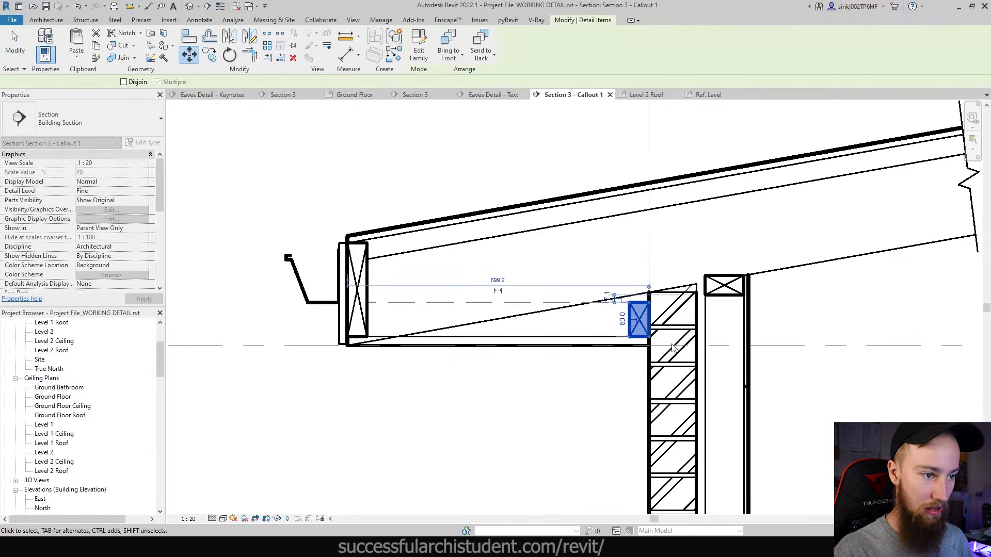
pyautogui.press('Escape')
pyautogui.scroll(-2, 639, 327)
pyautogui.moveTo(769, 348); pyautogui.dragTo(701, 300, button='middle')
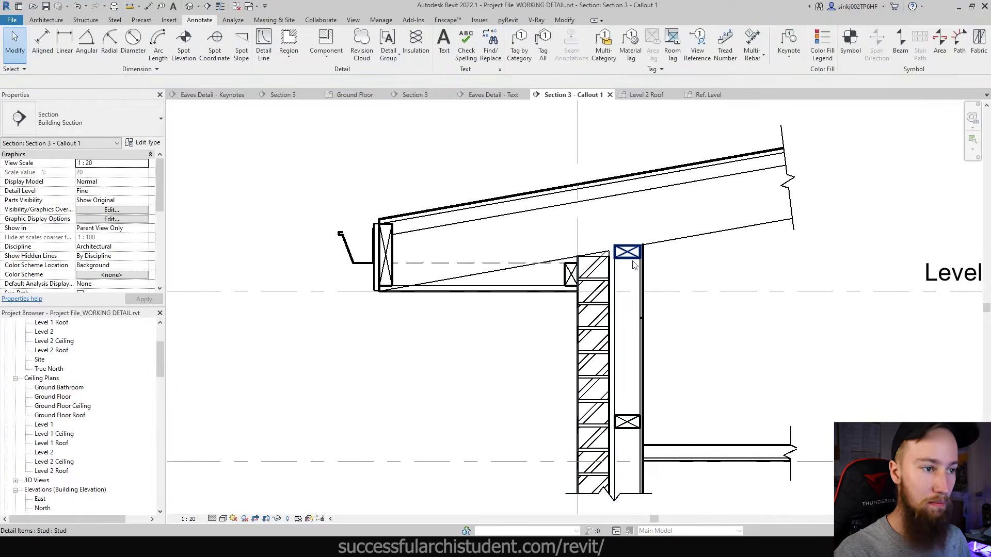
pyautogui.scroll(3, 629, 263)
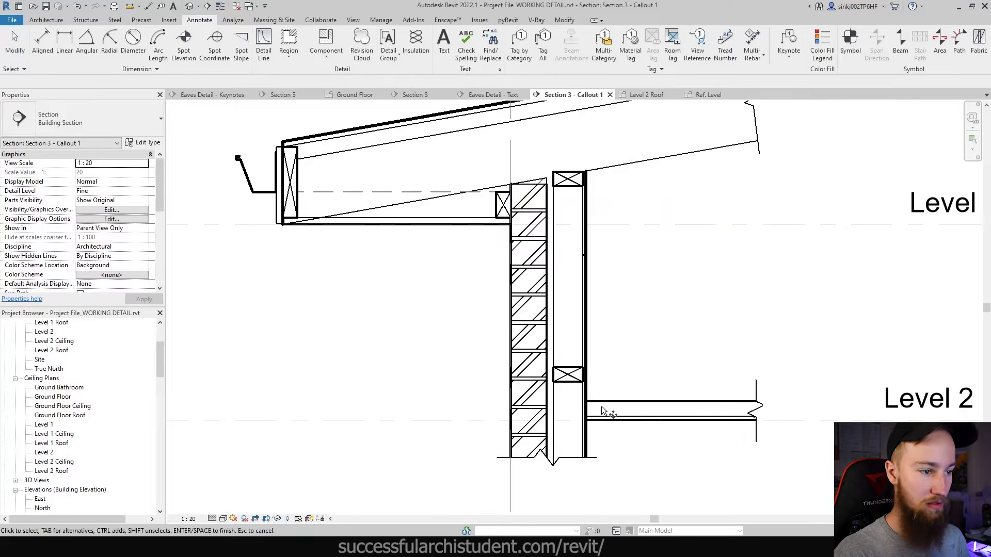
# - Place a Stud detail component at the ceiling's left end against the wall
pyautogui.scroll(2, 603, 408)
pyautogui.scroll(2, 502, 367)
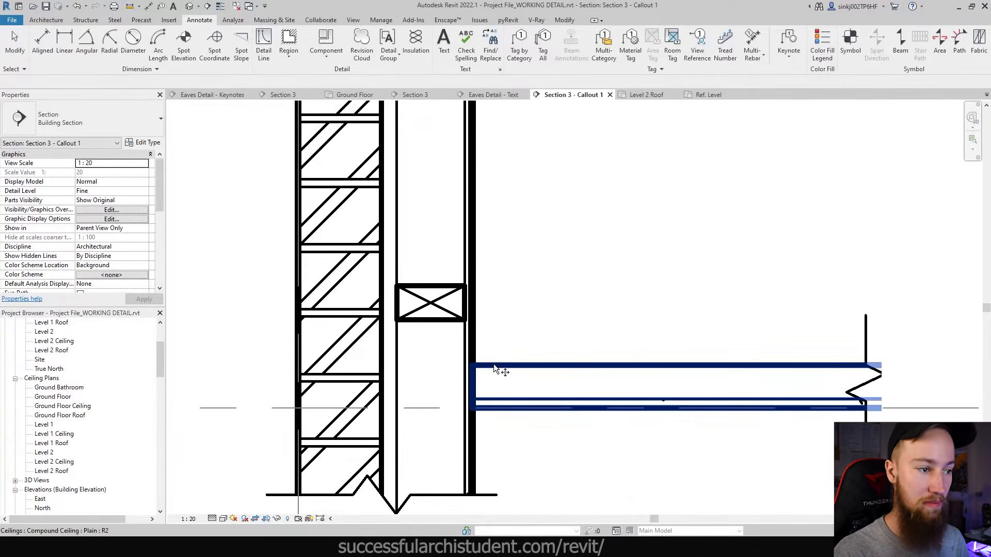
pyautogui.click(326, 41)
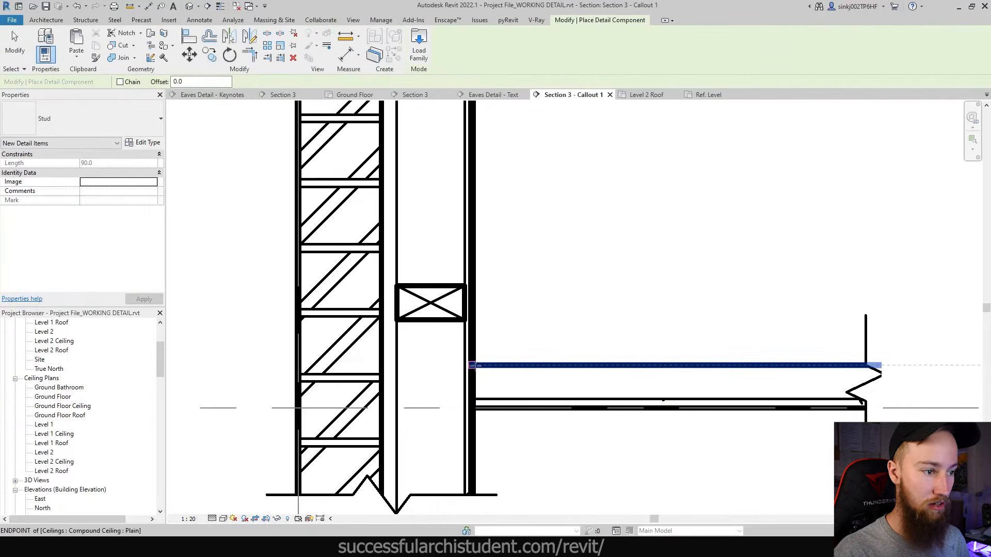
pyautogui.click(472, 366)
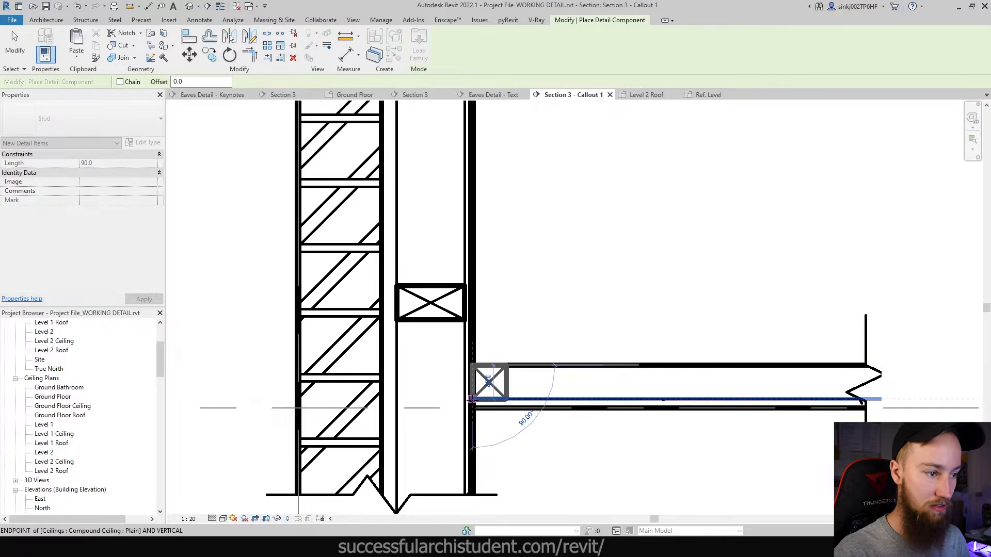
pyautogui.press('Escape')
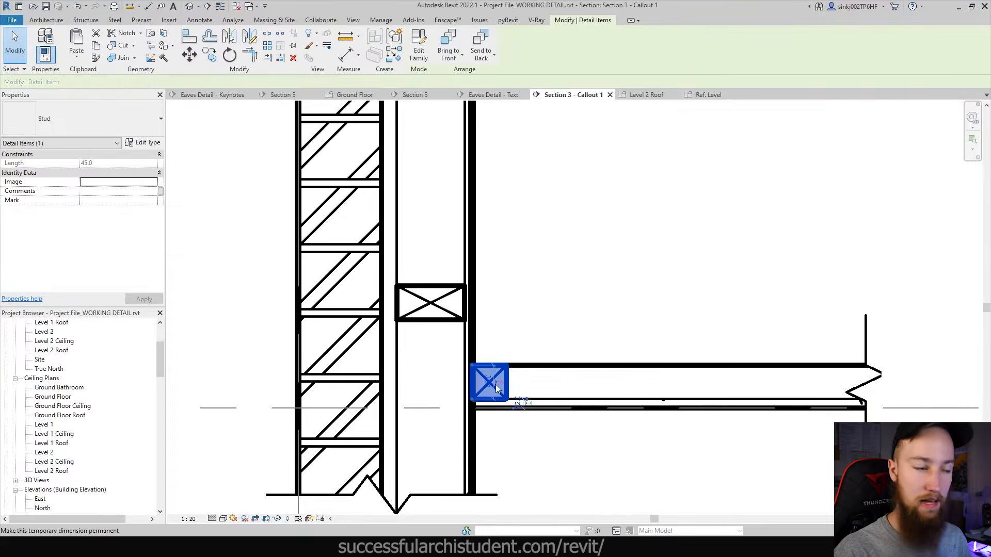
pyautogui.click(560, 404)
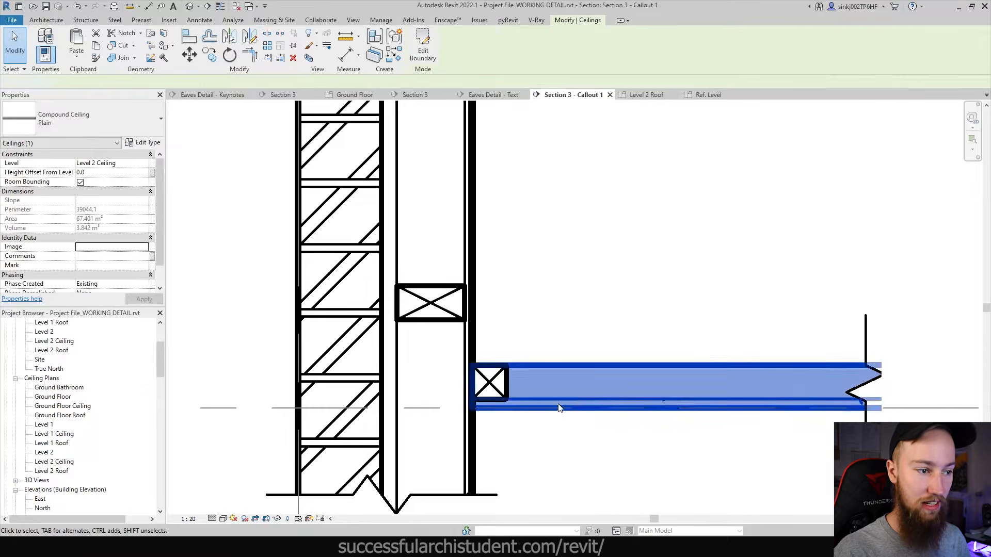
pyautogui.press('Escape')
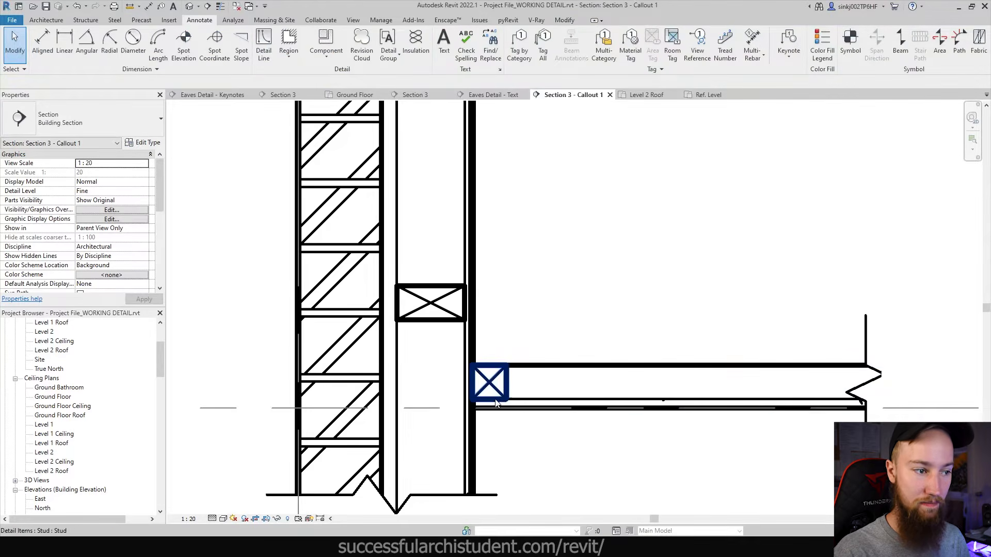
# - Copy the ceiling stud 600 further along the ceiling using CO
pyautogui.click(496, 383)
pyautogui.scroll(-5, 497, 383)
pyautogui.moveTo(496, 383); pyautogui.dragTo(575, 447, button='middle')
pyautogui.press('c')
pyautogui.press('o')
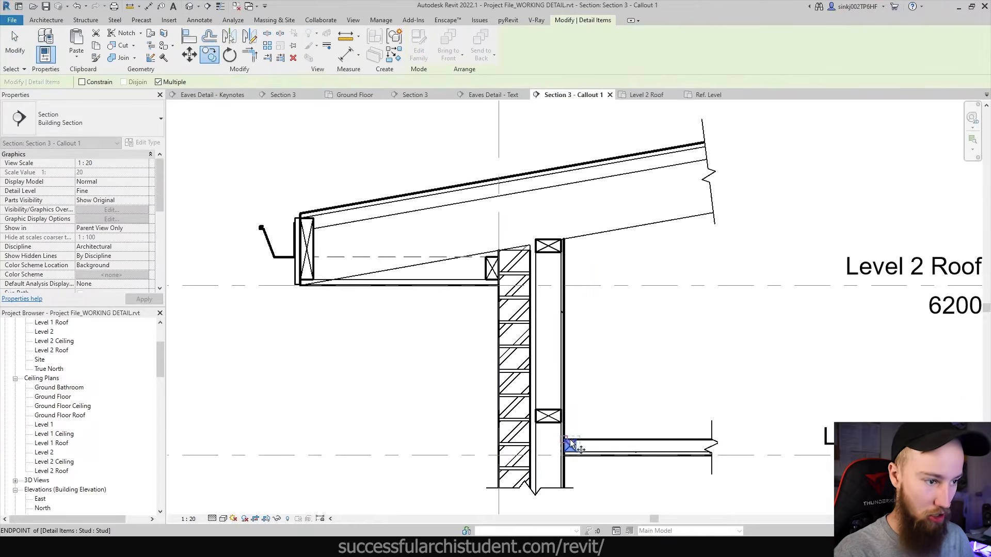
pyautogui.scroll(3, 569, 444)
pyautogui.click(560, 440)
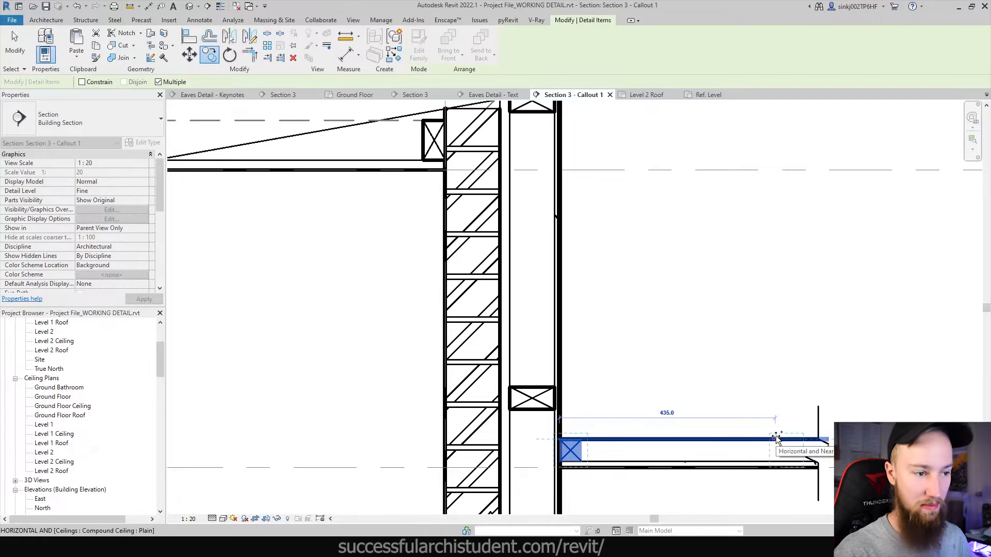
pyautogui.write('600')
pyautogui.press('Return')
# - Undo the 600 stud copy, keeping only the stud at the ceiling junction
pyautogui.press('Escape')
pyautogui.press('Escape')
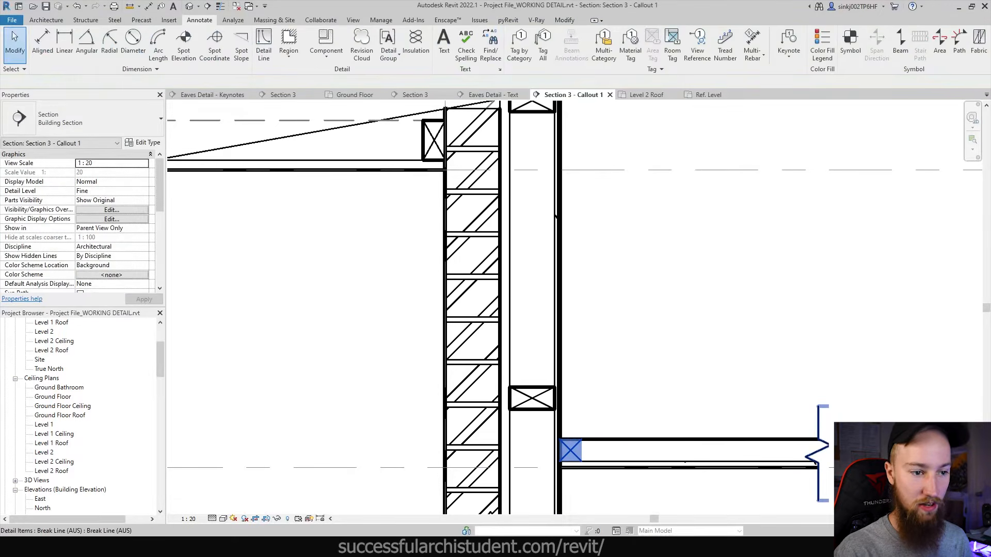
pyautogui.hotkey('ctrl', 'z')
pyautogui.scroll(1, 811, 465)
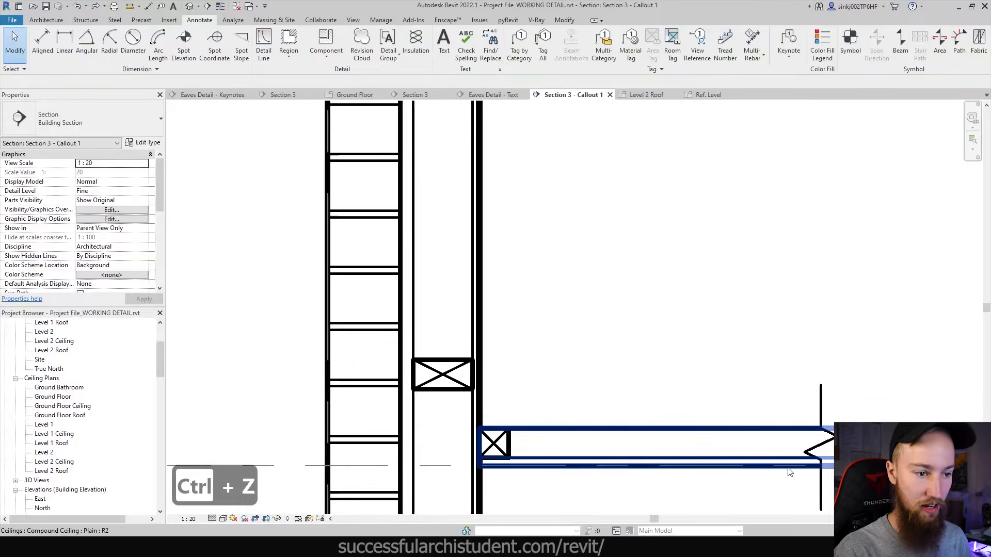
pyautogui.scroll(-3, 736, 469)
pyautogui.moveTo(572, 433); pyautogui.dragTo(508, 406, button='middle')
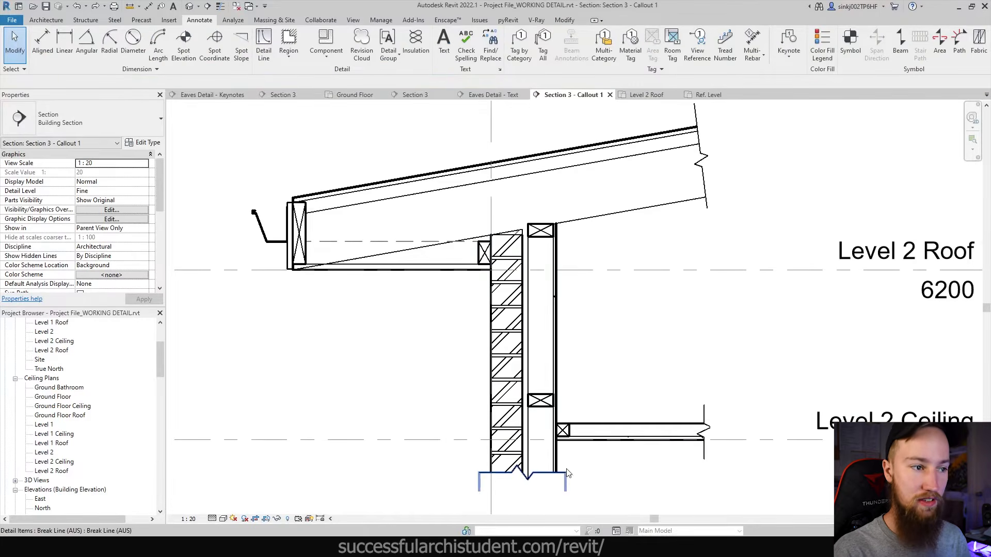
# - Pan and zoom around the wall-ceiling junction and roof eaves to inspect the detail
pyautogui.scroll(3, 559, 354)
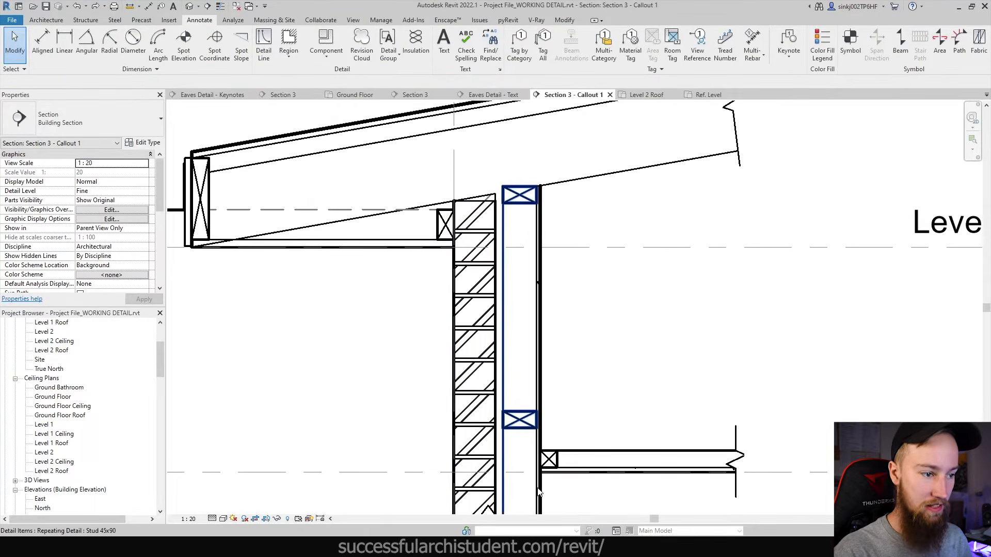
pyautogui.scroll(2, 544, 503)
pyautogui.scroll(-2, 540, 351)
pyautogui.moveTo(540, 280); pyautogui.dragTo(553, 460, button='middle')
pyautogui.scroll(-1, 553, 460)
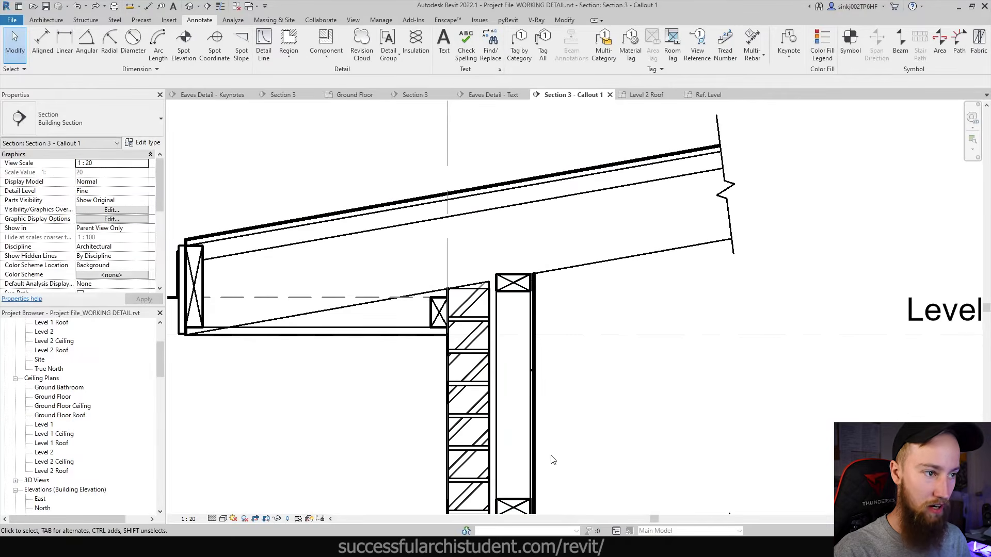
pyautogui.scroll(-2, 538, 278)
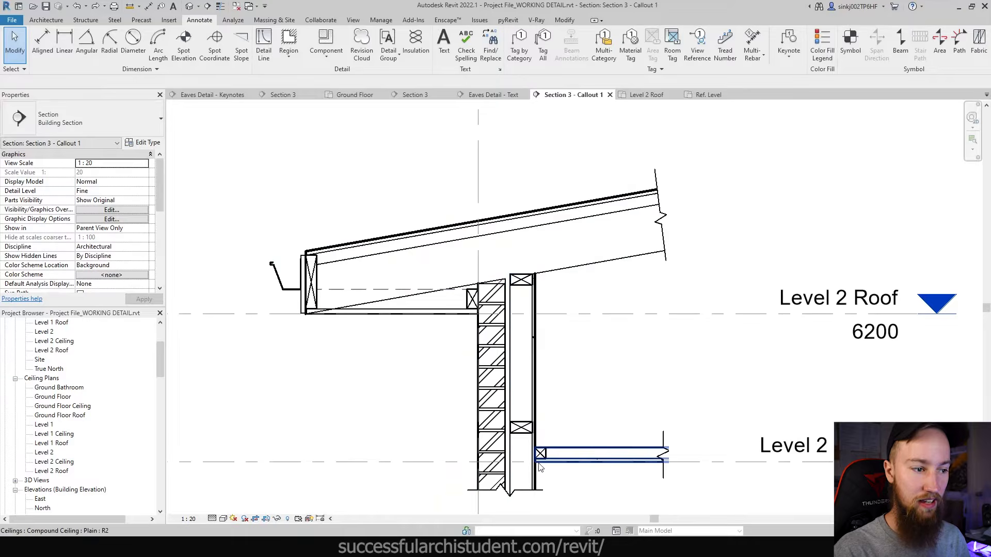
pyautogui.scroll(5, 539, 465)
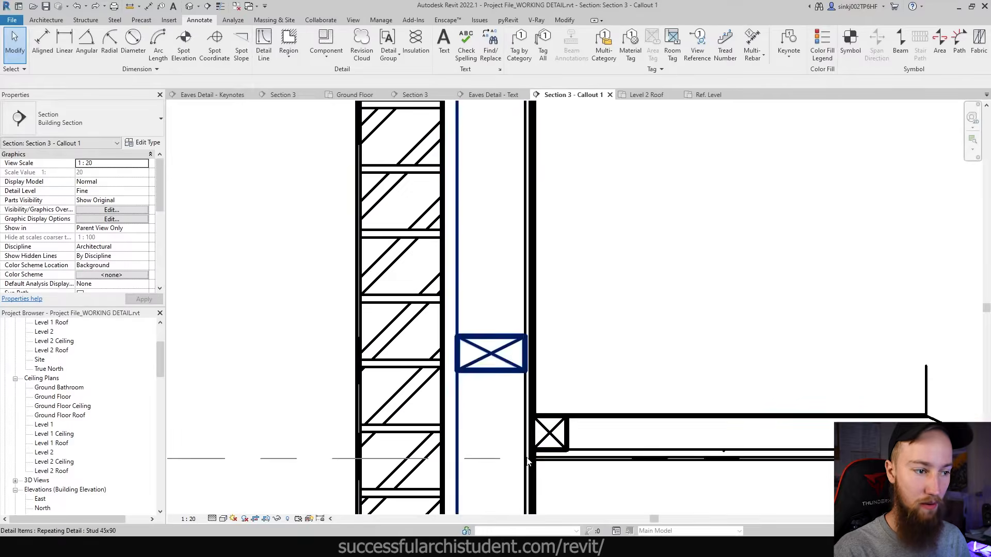
pyautogui.scroll(-4, 539, 464)
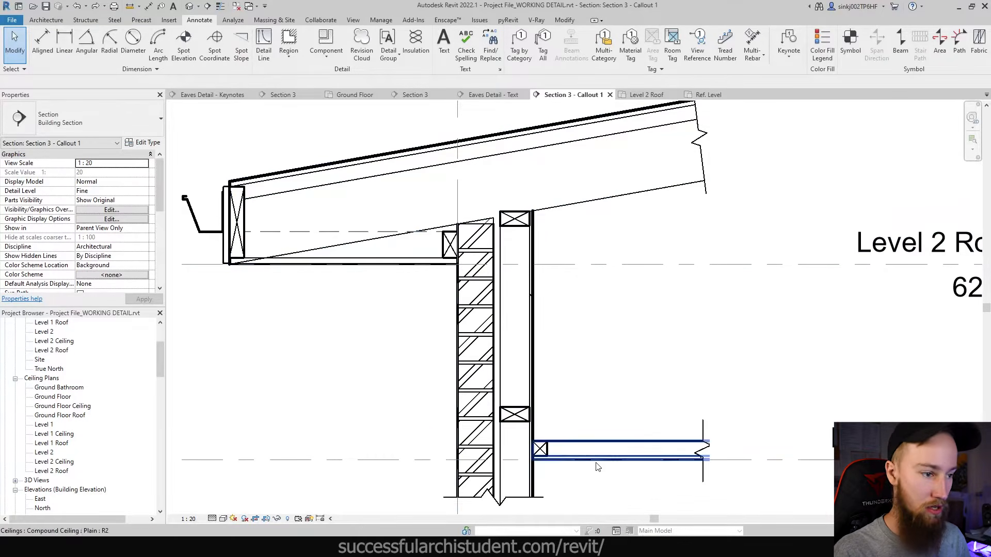
pyautogui.scroll(3, 541, 460)
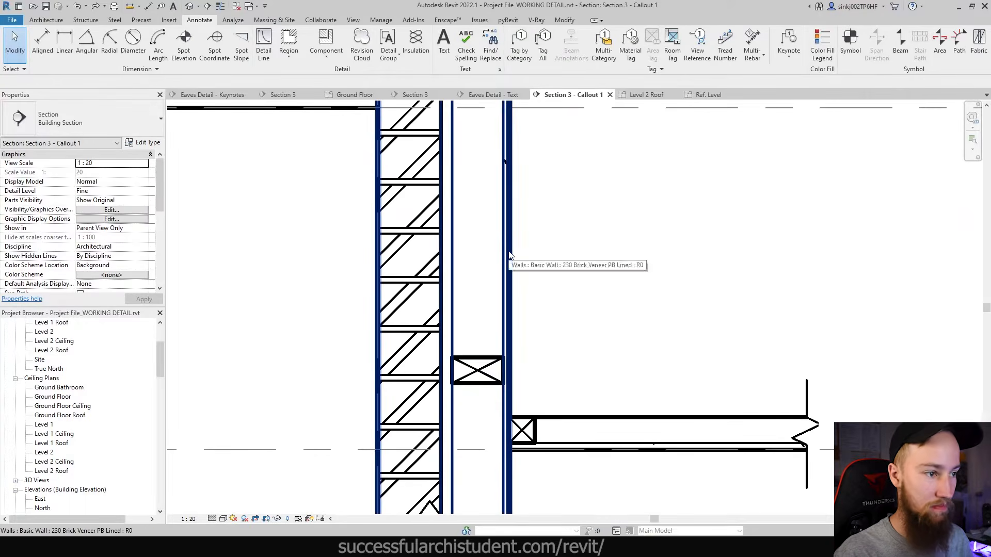
pyautogui.scroll(-2, 509, 235)
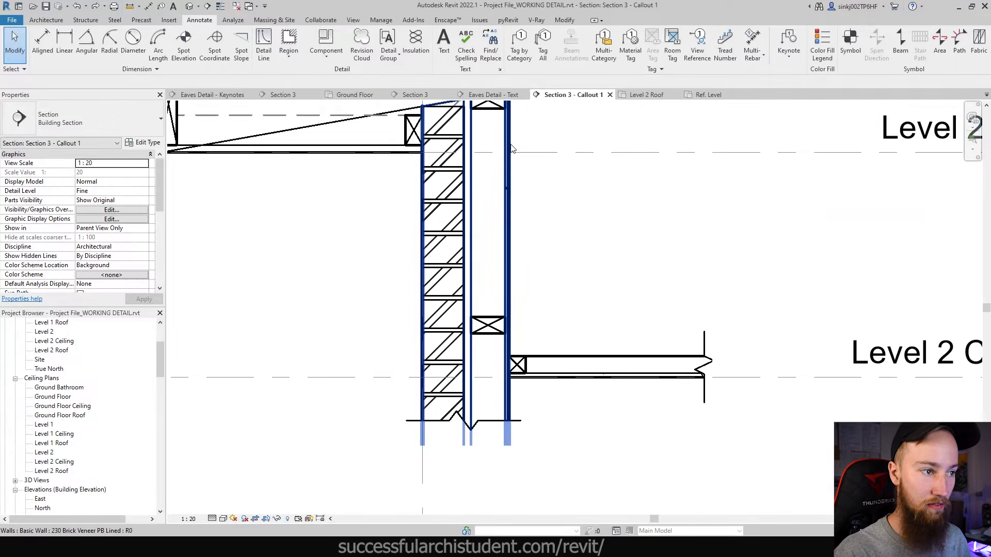
pyautogui.scroll(2, 514, 374)
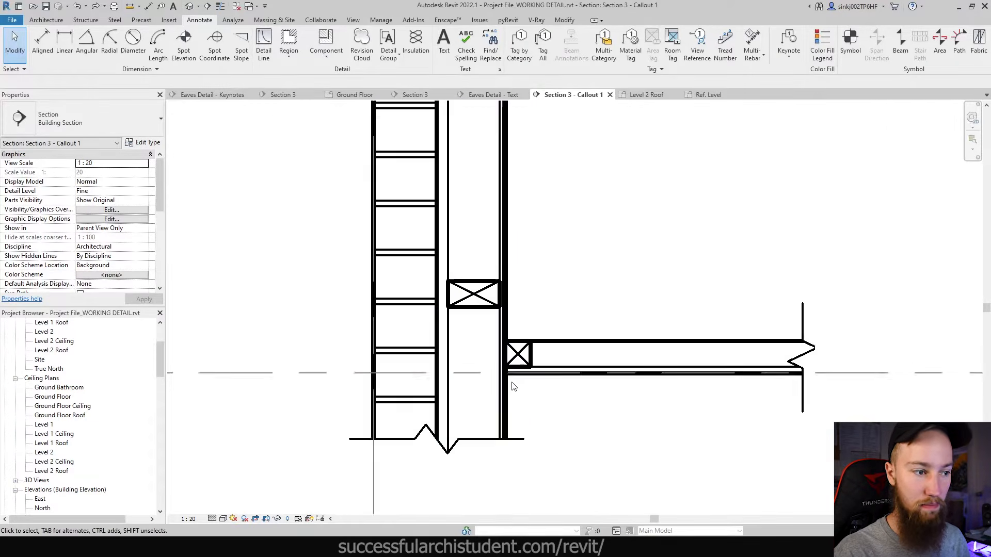
pyautogui.scroll(2, 505, 369)
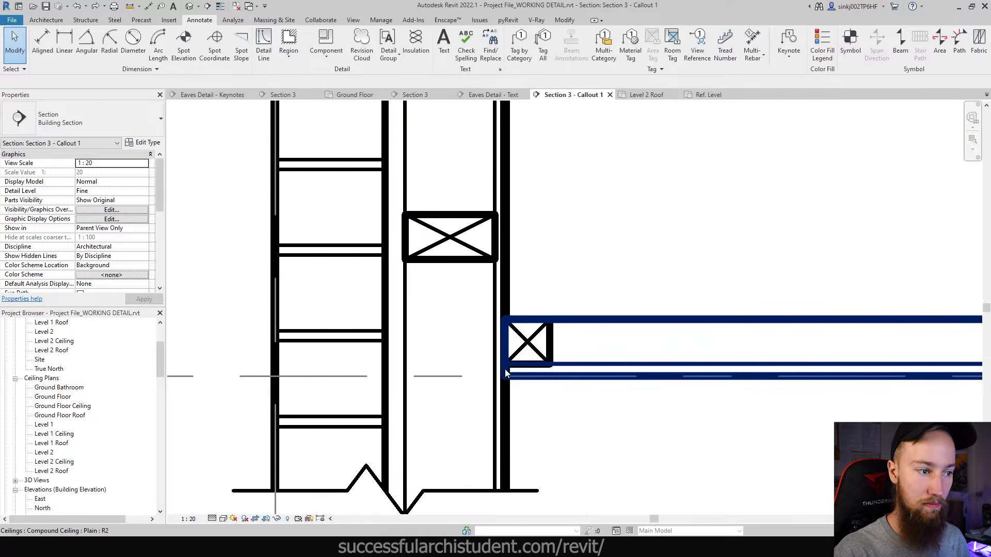
pyautogui.scroll(-3, 502, 367)
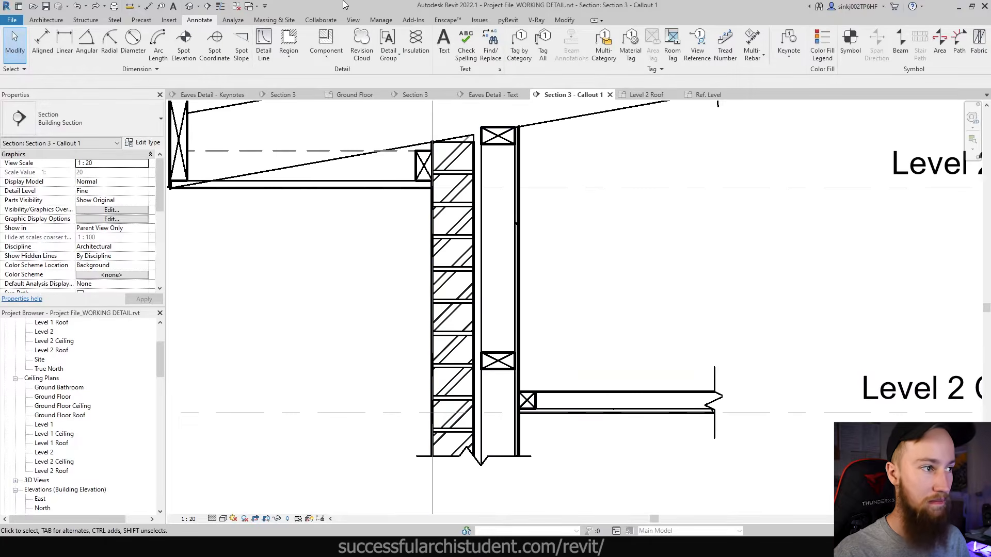
pyautogui.click(353, 21)
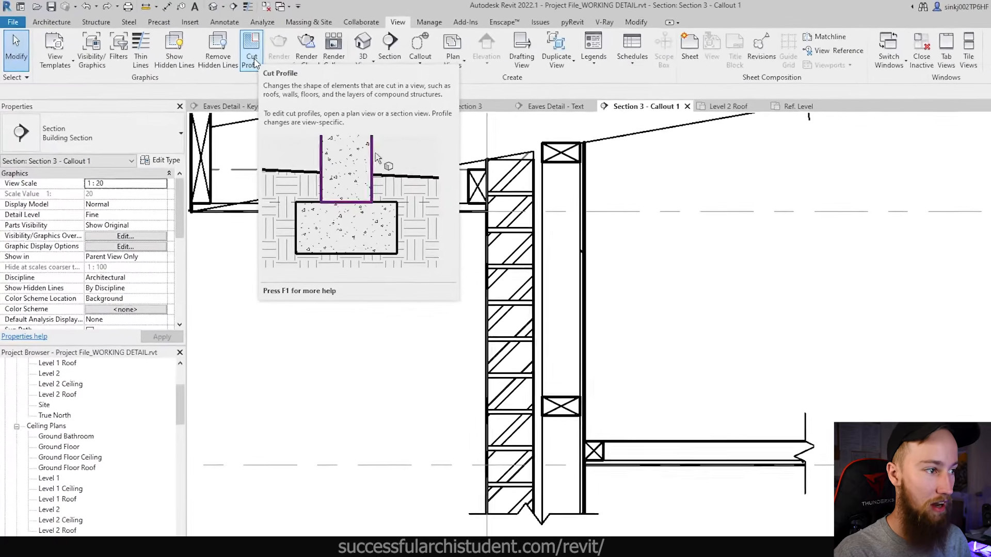
# - Start a Cut Profile on the brick veneer wall and sketch a line at the wall/ceiling junction
pyautogui.click(346, 83)
pyautogui.scroll(2, 510, 419)
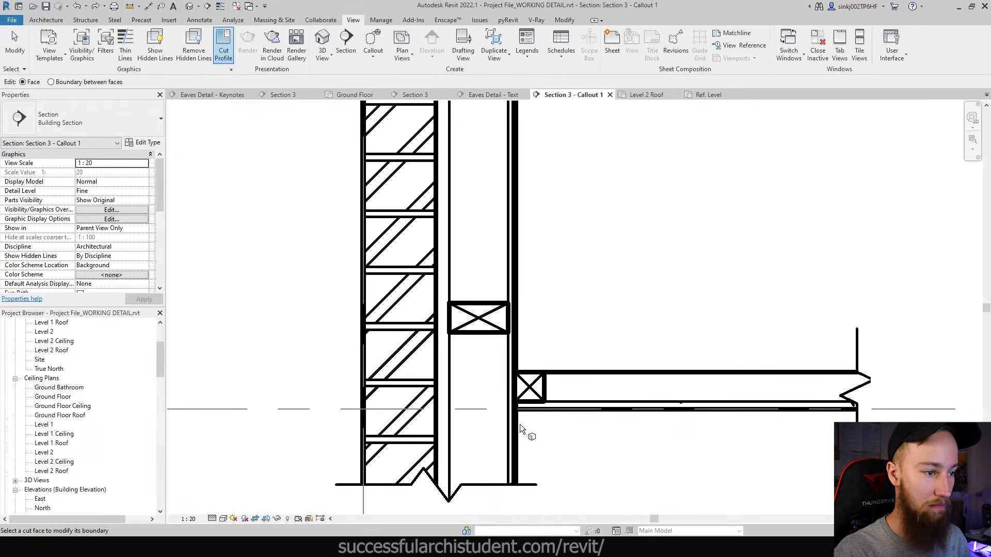
pyautogui.scroll(-3, 519, 424)
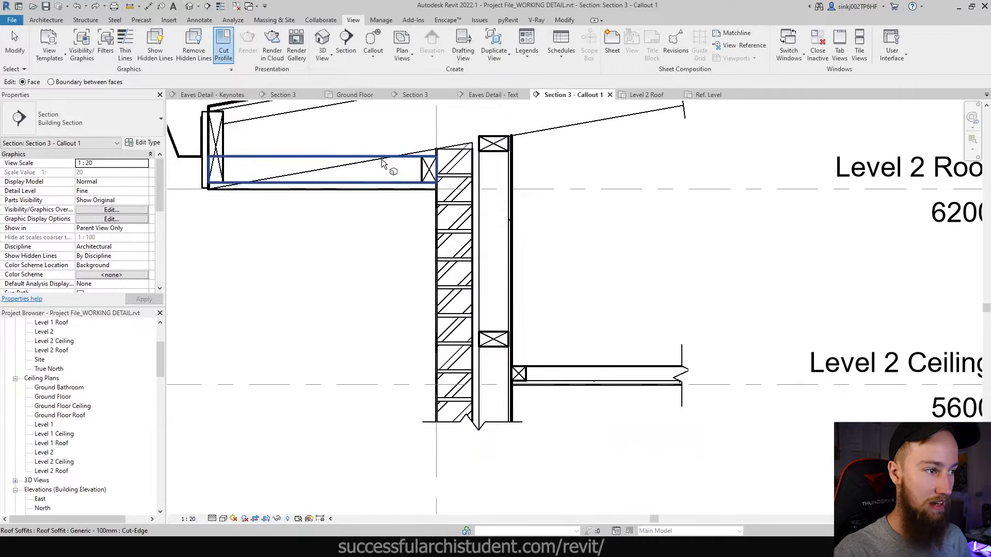
pyautogui.click(510, 400)
pyautogui.scroll(2, 511, 397)
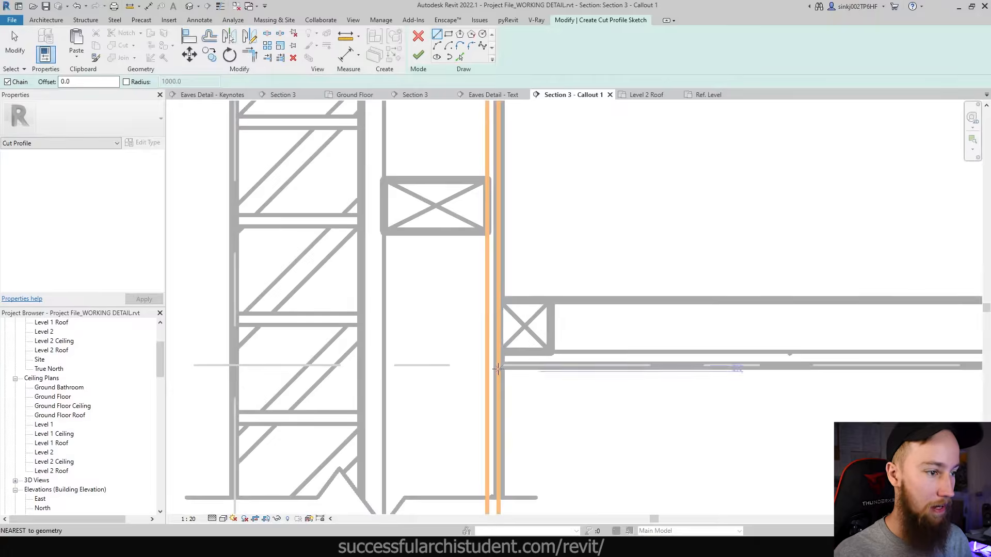
pyautogui.scroll(2, 530, 371)
pyautogui.scroll(2, 499, 366)
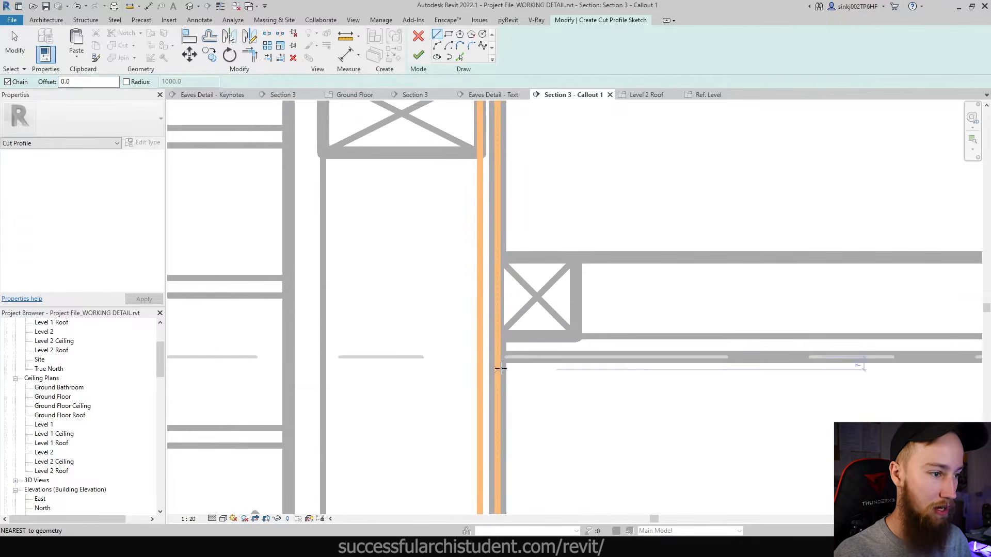
pyautogui.click(498, 356)
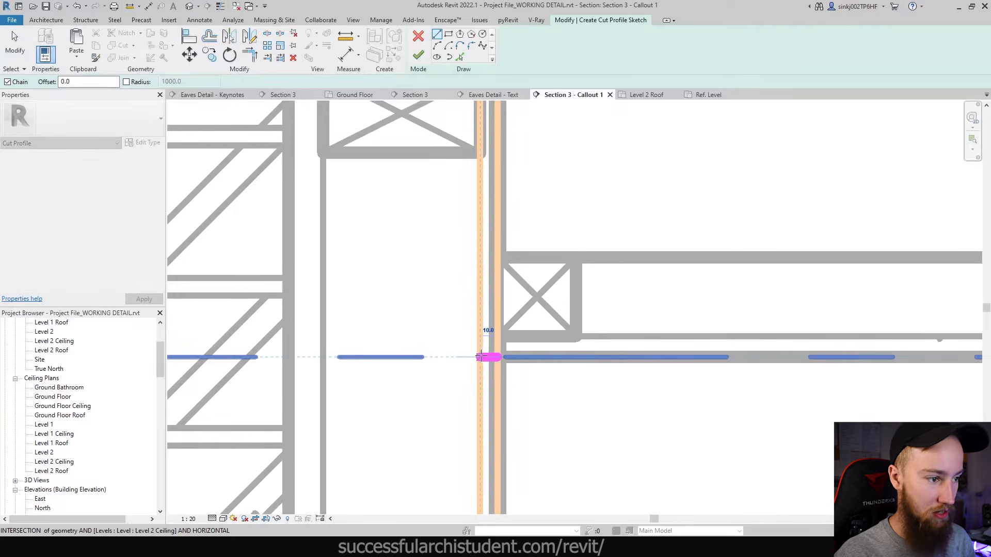
pyautogui.scroll(-3, 496, 363)
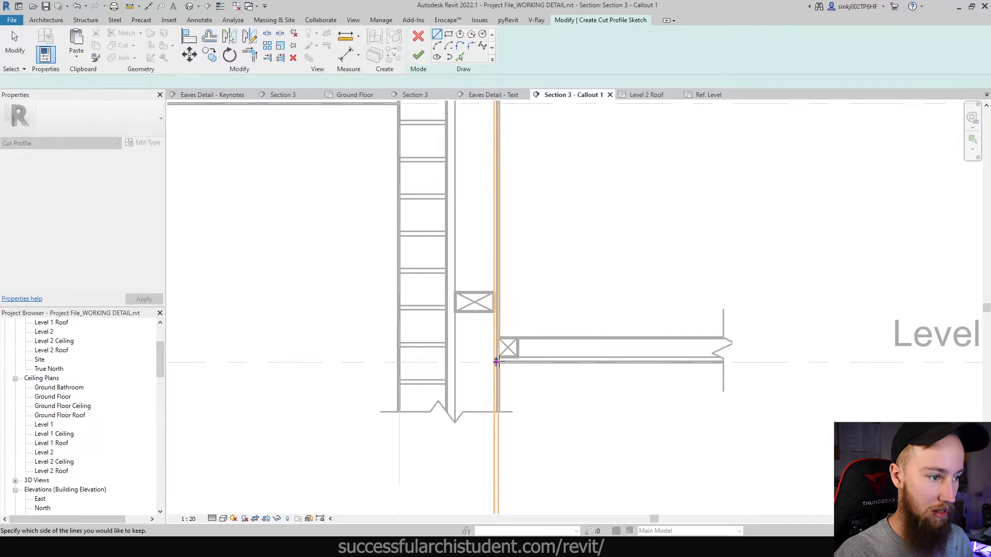
pyautogui.scroll(-1, 497, 363)
pyautogui.press('Escape')
pyautogui.press('Escape')
# - Toggle Thin Lines with TL to check the sketch, then finish the cut profile
pyautogui.scroll(5, 495, 364)
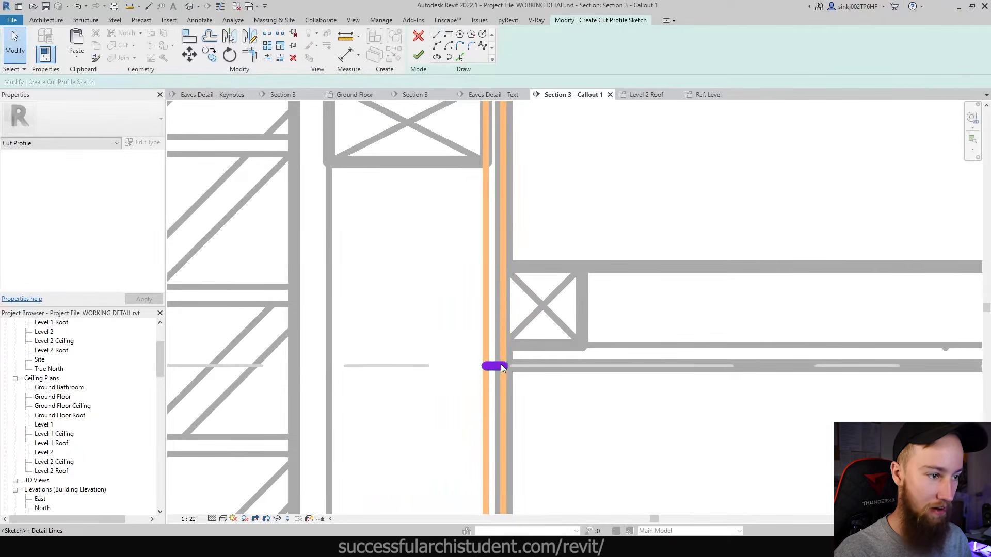
pyautogui.press('t')
pyautogui.press('l')
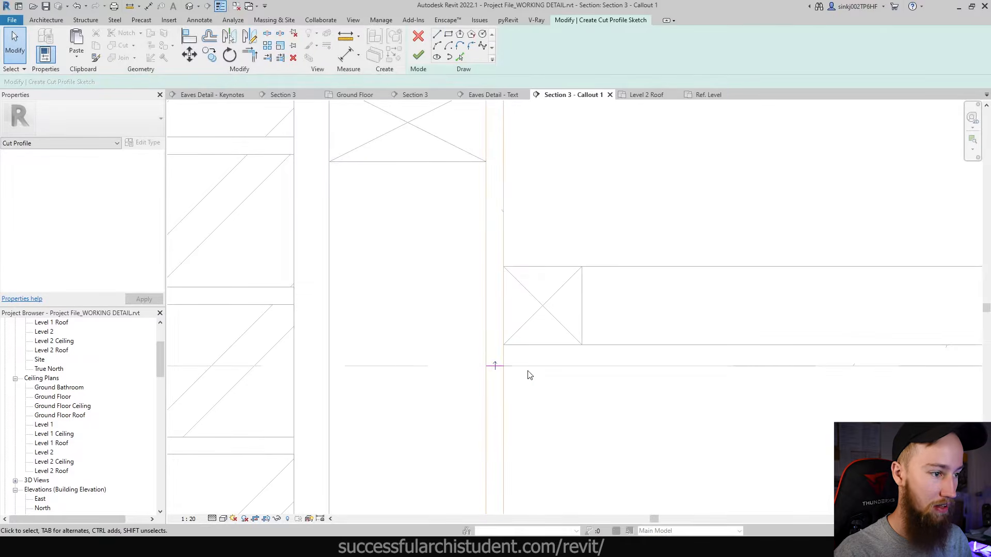
pyautogui.scroll(2, 496, 367)
pyautogui.scroll(-3, 490, 376)
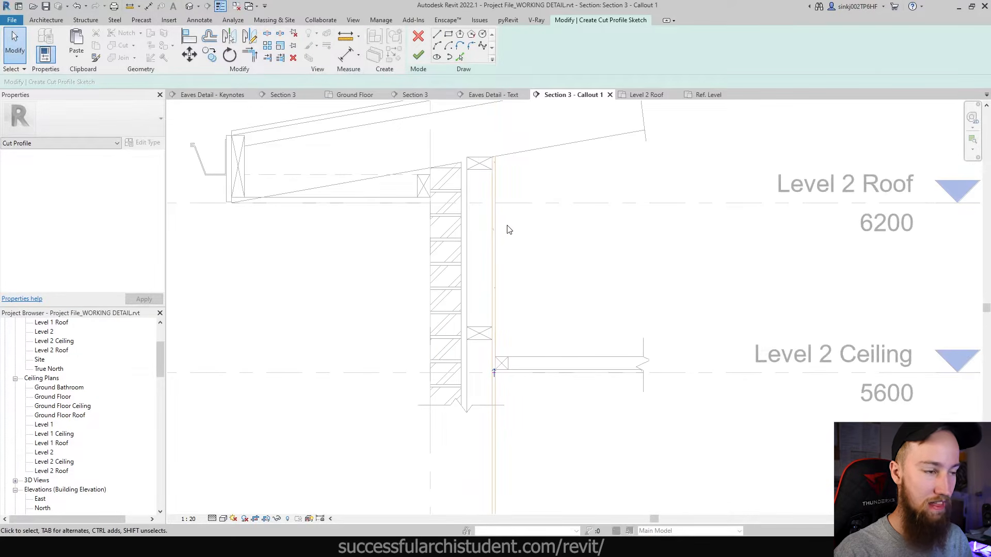
pyautogui.scroll(4, 496, 374)
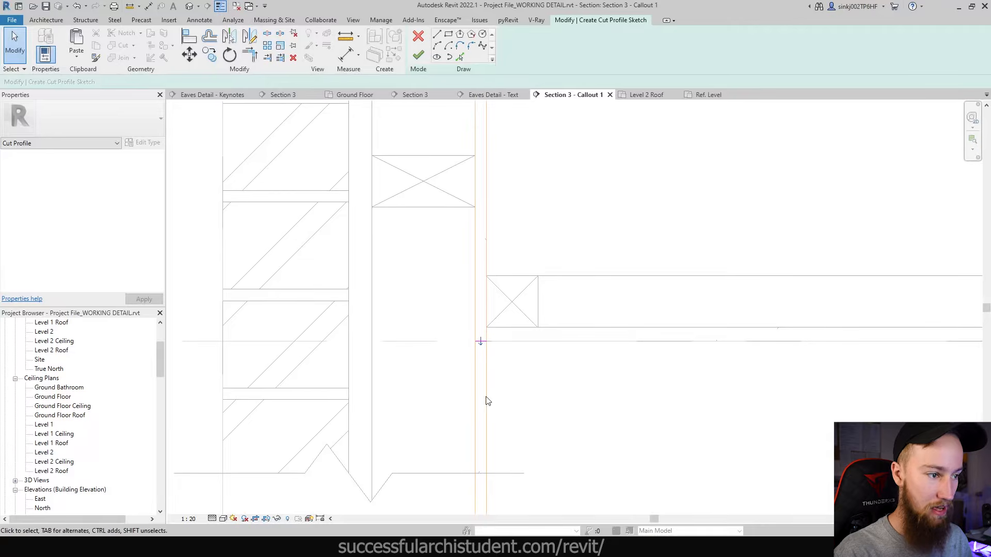
pyautogui.scroll(-4, 480, 381)
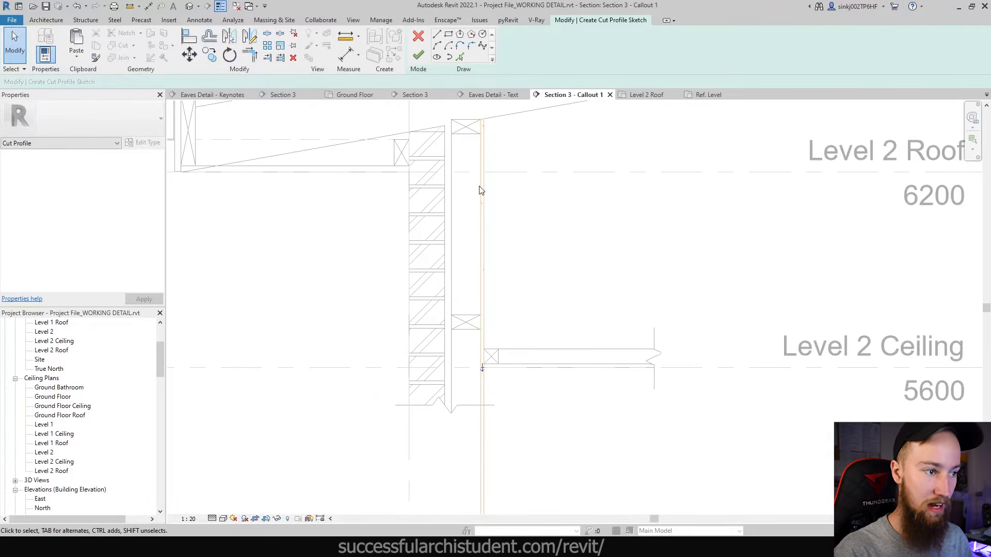
pyautogui.click(417, 54)
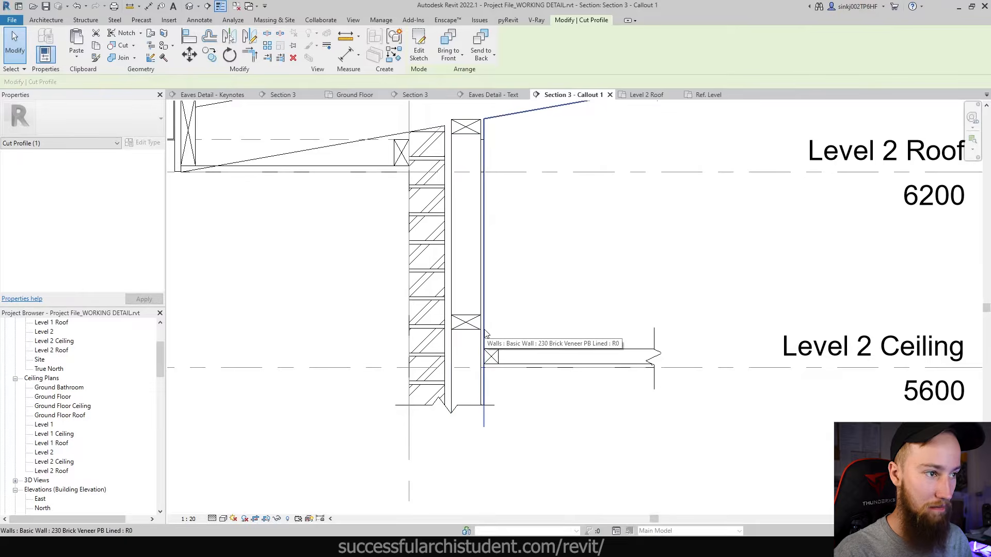
# - Delete the large extra wall right of the 230 Brick Veneer PB Lined wall
pyautogui.scroll(3, 485, 372)
pyautogui.click(485, 384)
pyautogui.scroll(4, 481, 355)
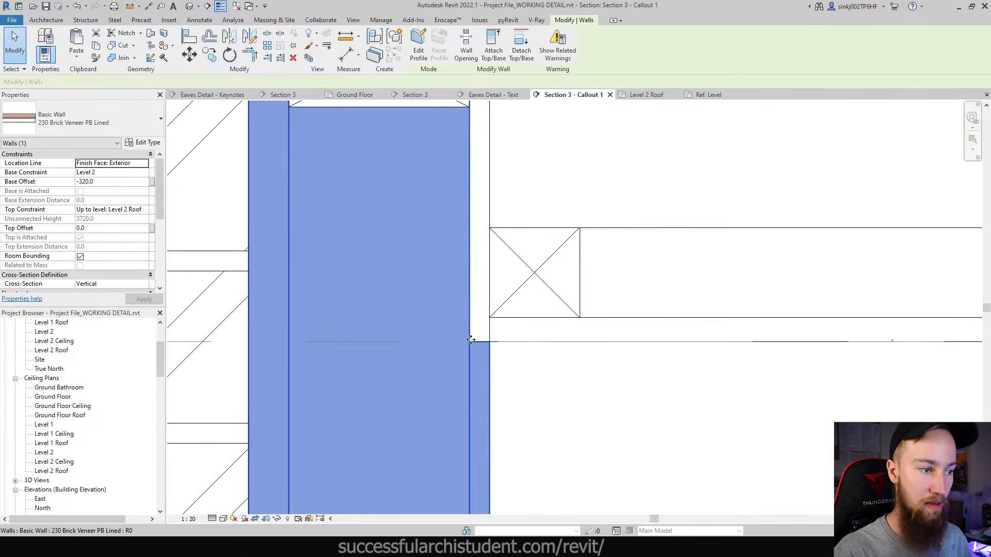
pyautogui.scroll(-2, 473, 344)
pyautogui.scroll(-3, 473, 343)
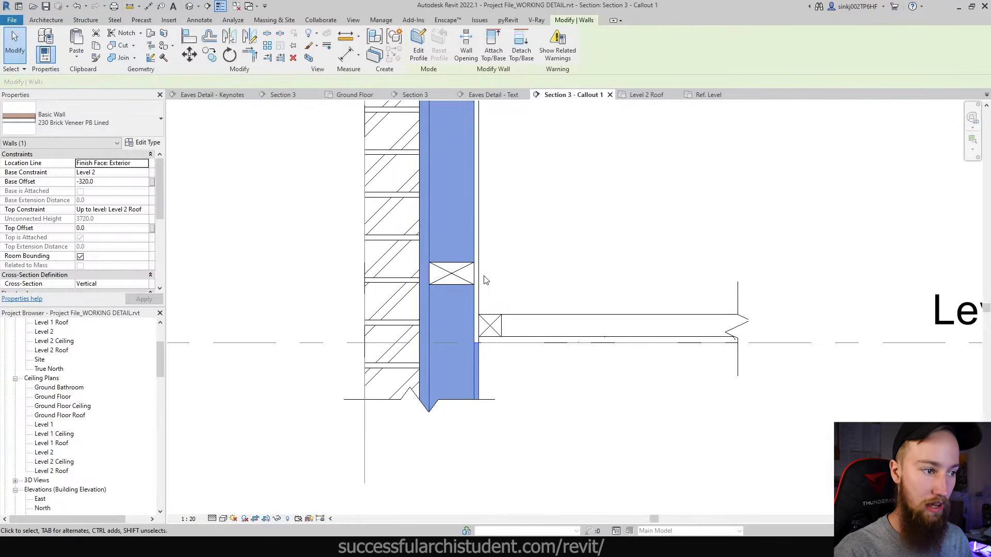
pyautogui.moveTo(481, 184); pyautogui.dragTo(559, 451, button='middle')
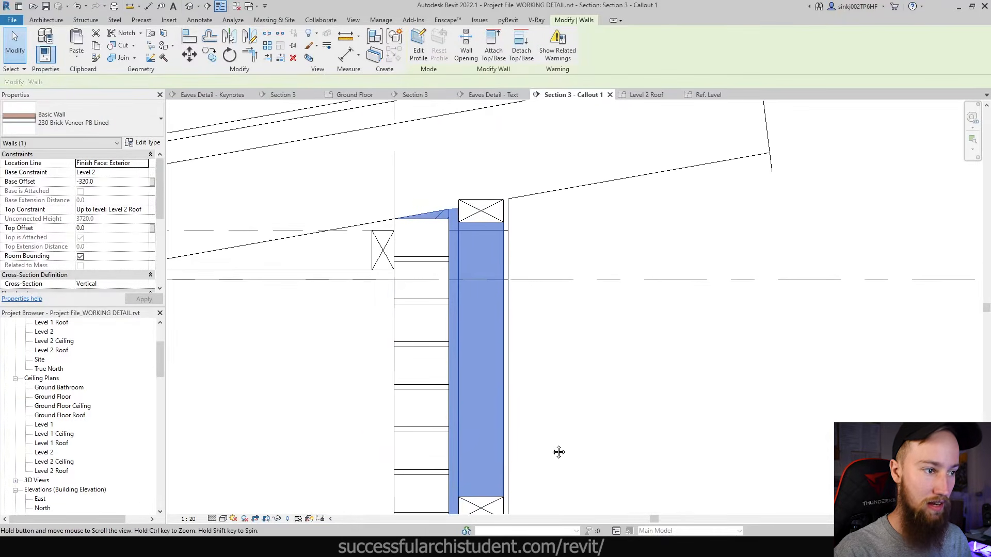
pyautogui.click(514, 398)
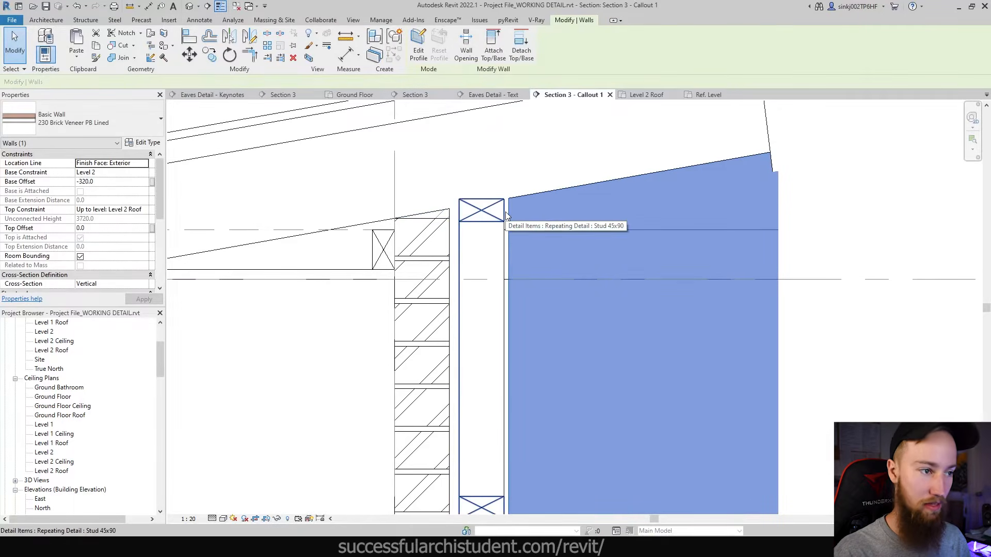
pyautogui.scroll(-2, 506, 216)
pyautogui.press('Delete')
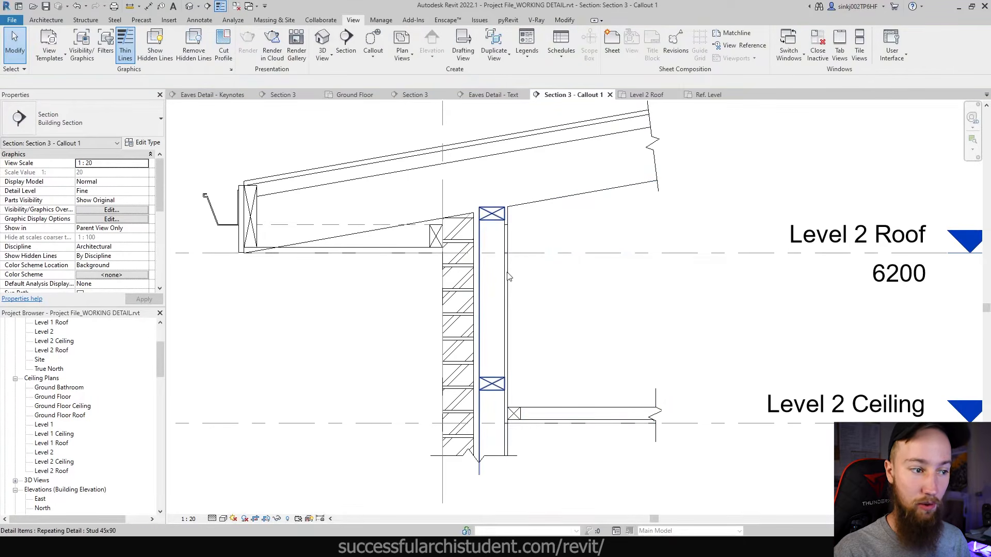
# - Set the callout's Far Clip Settings to Independent
pyautogui.scroll(-3, 129, 231)
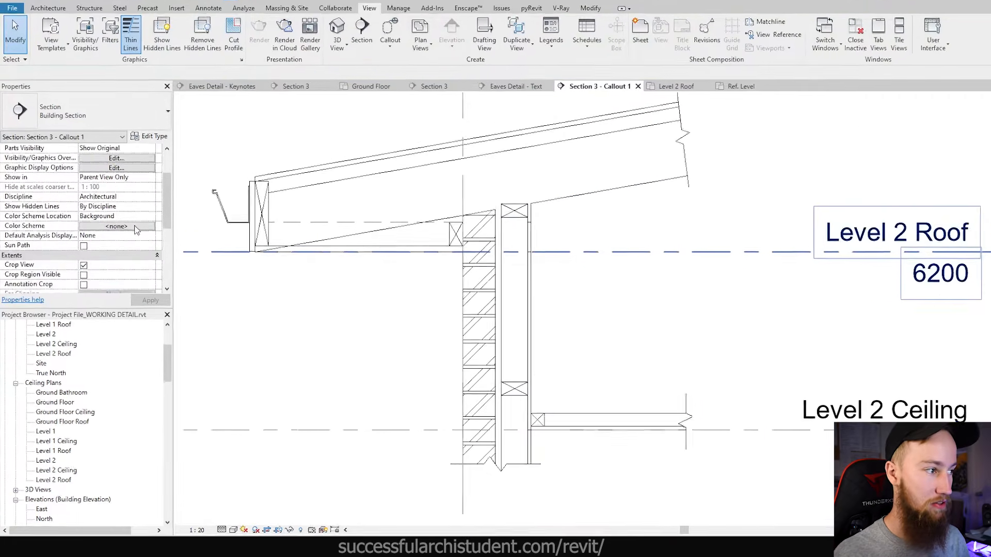
pyautogui.scroll(-3, 135, 230)
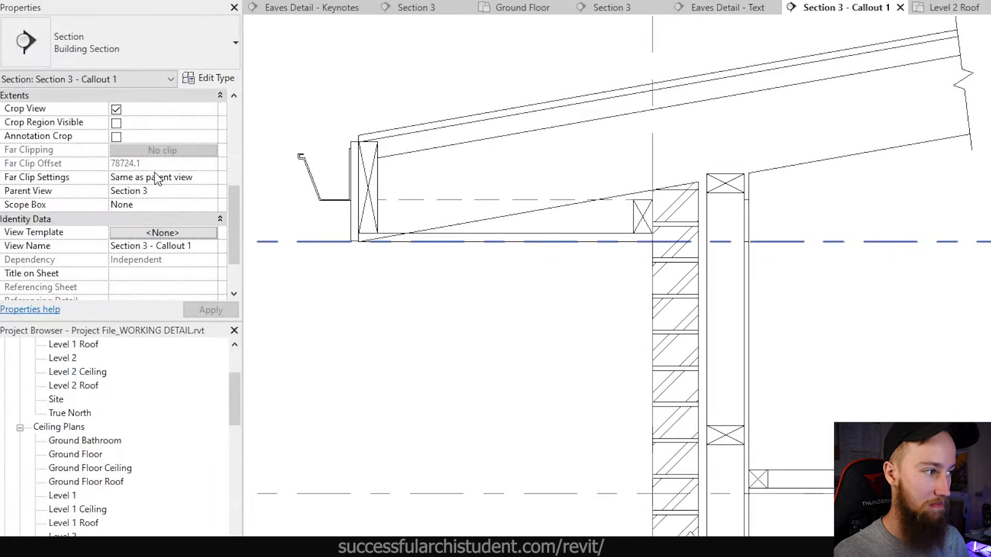
pyautogui.scroll(-2, 156, 207)
pyautogui.scroll(5, 150, 209)
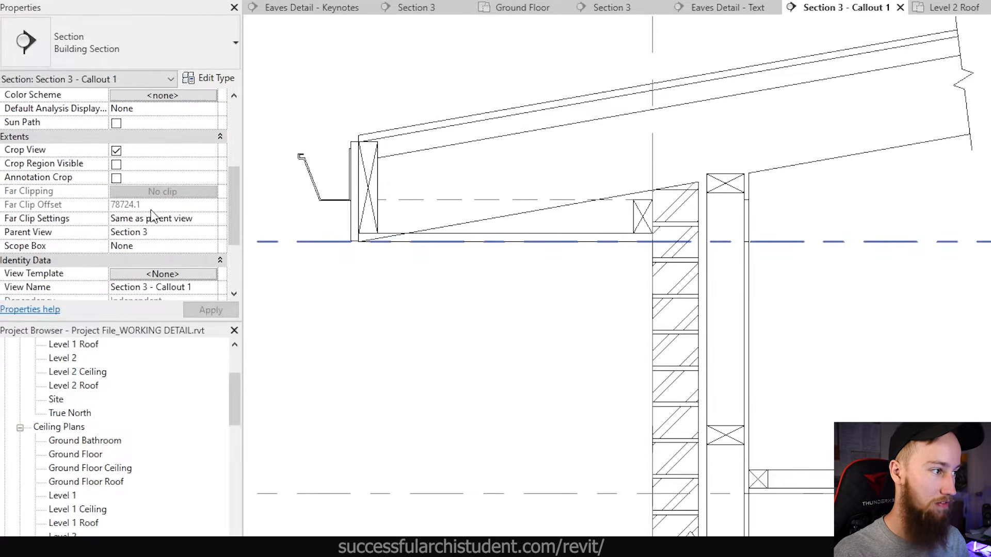
pyautogui.scroll(-3, 146, 211)
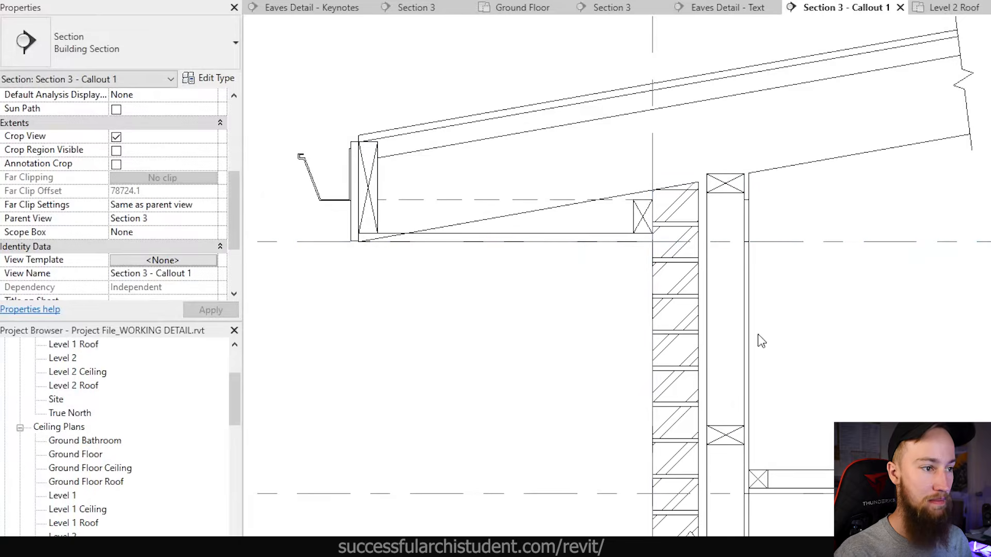
pyautogui.click(210, 205)
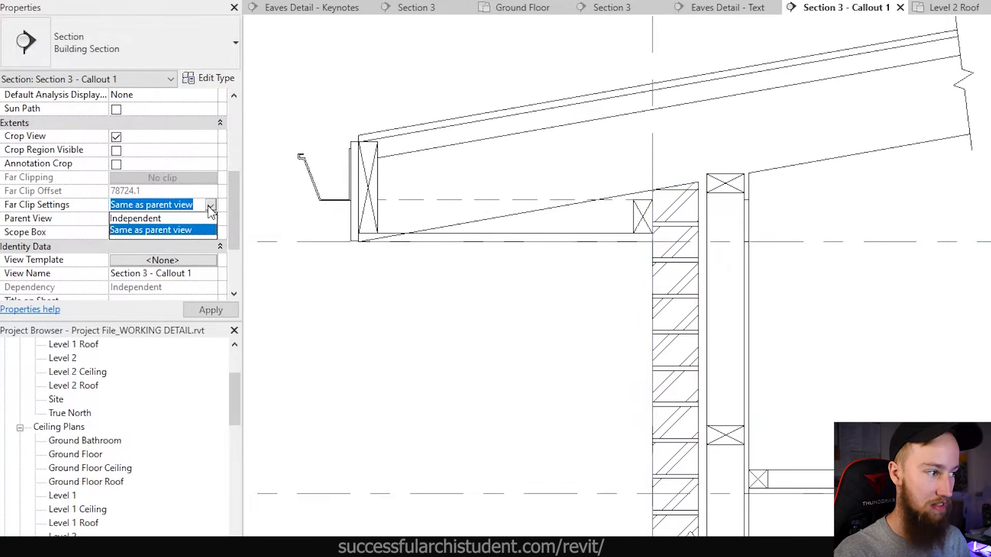
pyautogui.click(165, 219)
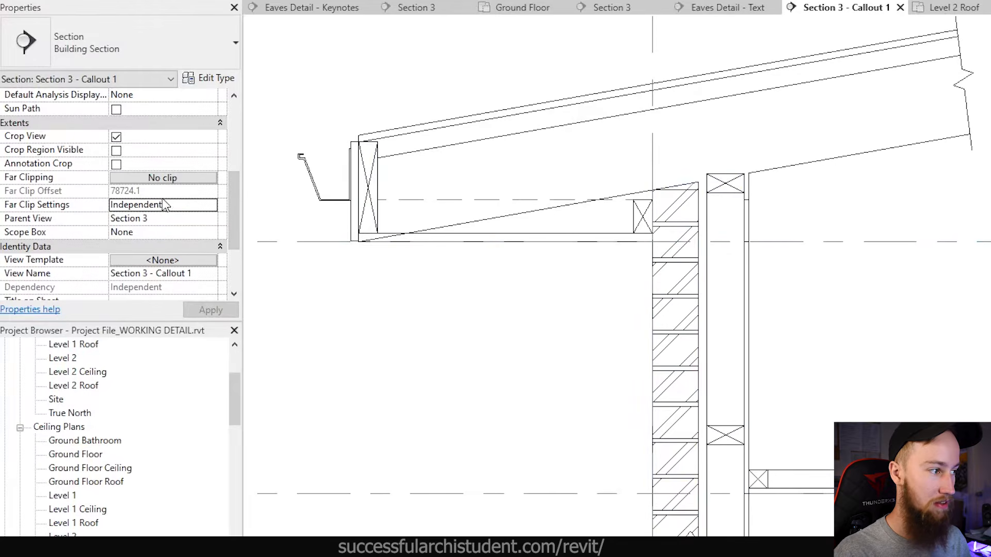
# - Set Far Clipping to Clip without line and the Far Clip Offset to 2000
pyautogui.click(171, 179)
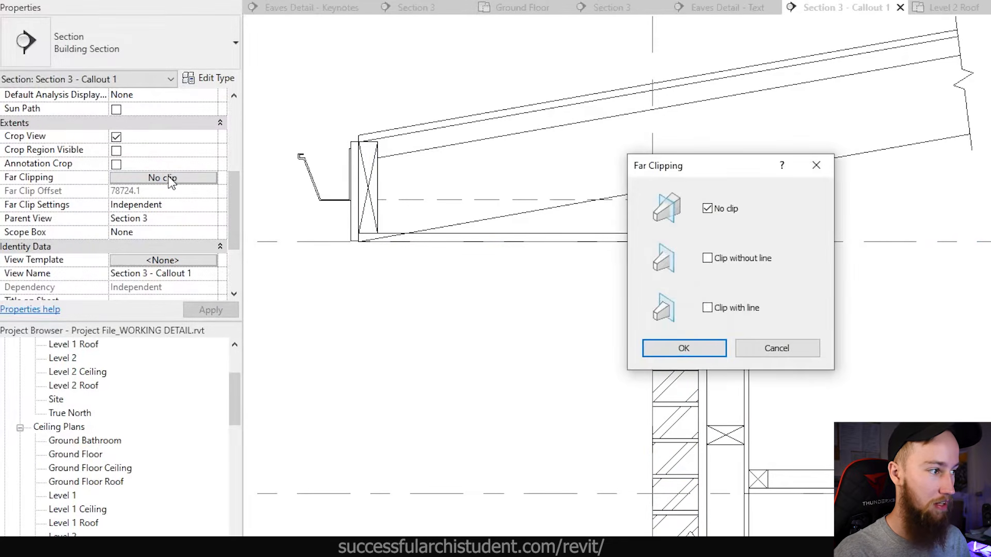
pyautogui.click(745, 262)
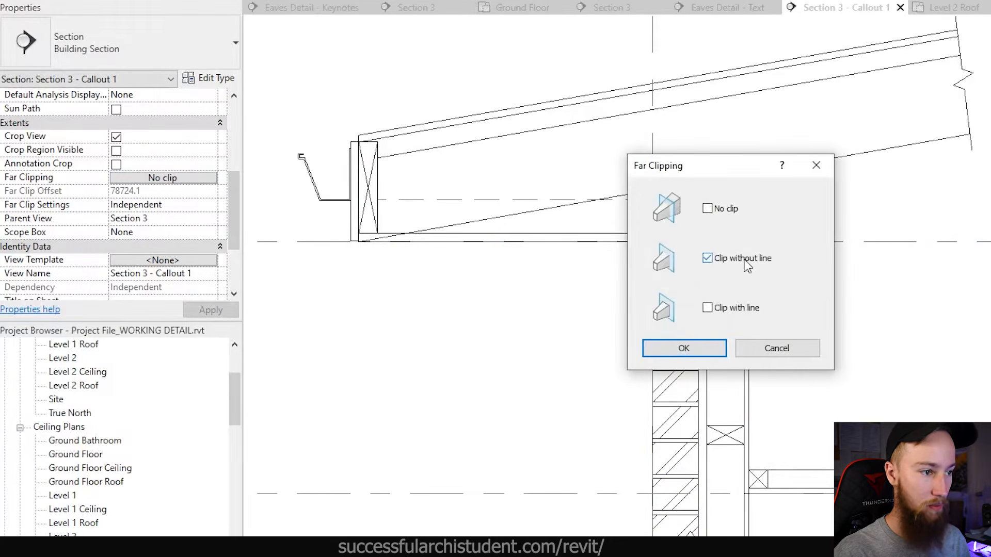
pyautogui.click(691, 351)
pyautogui.click(165, 192)
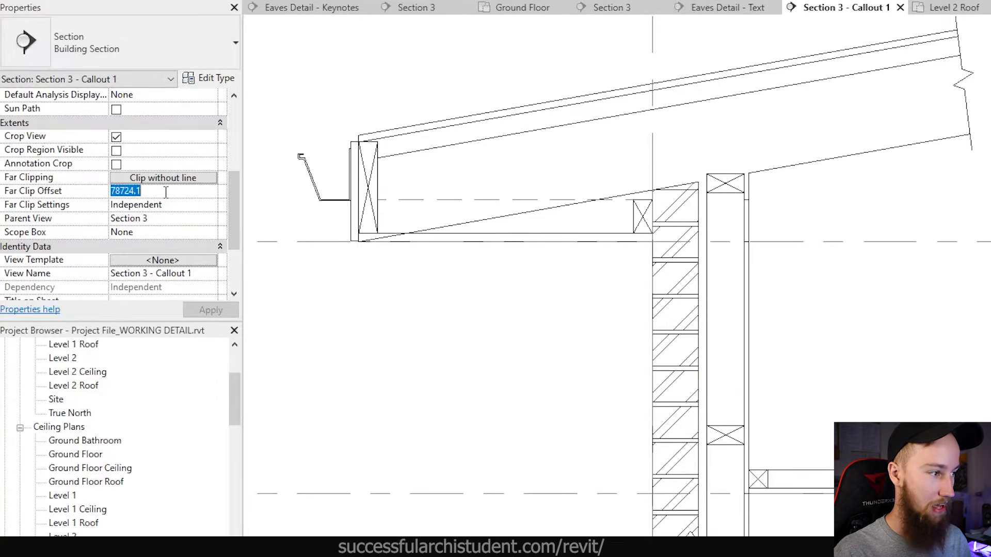
pyautogui.write('2000')
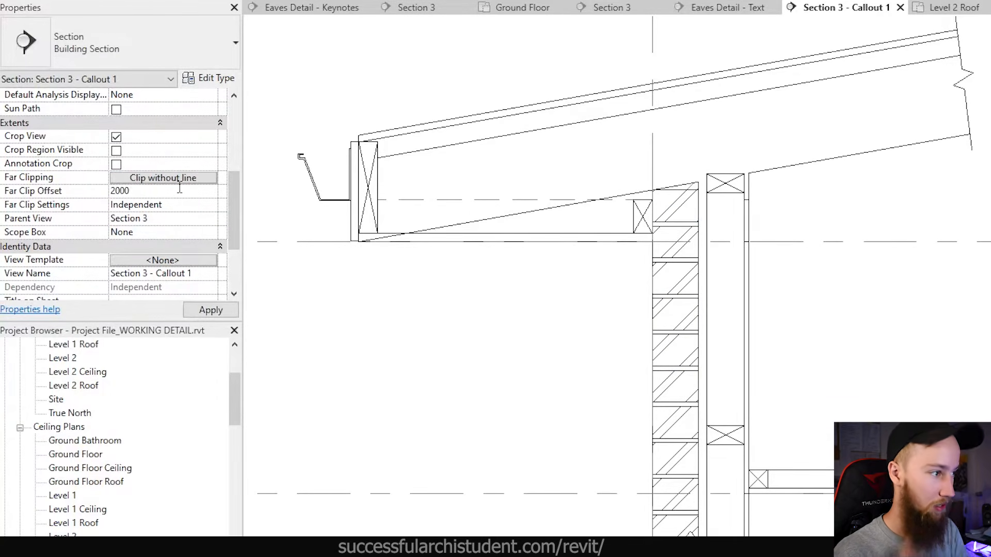
pyautogui.press('Return')
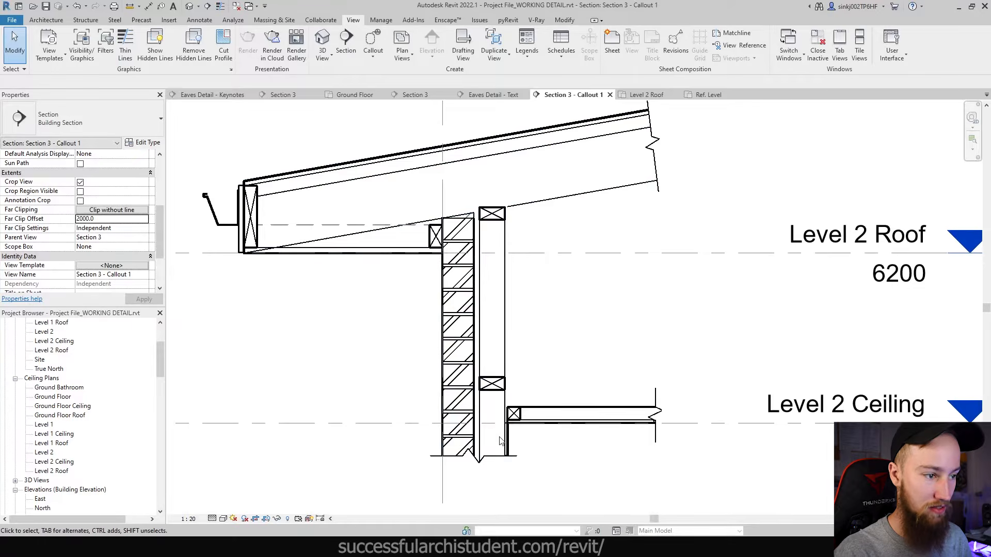
pyautogui.scroll(5, 519, 454)
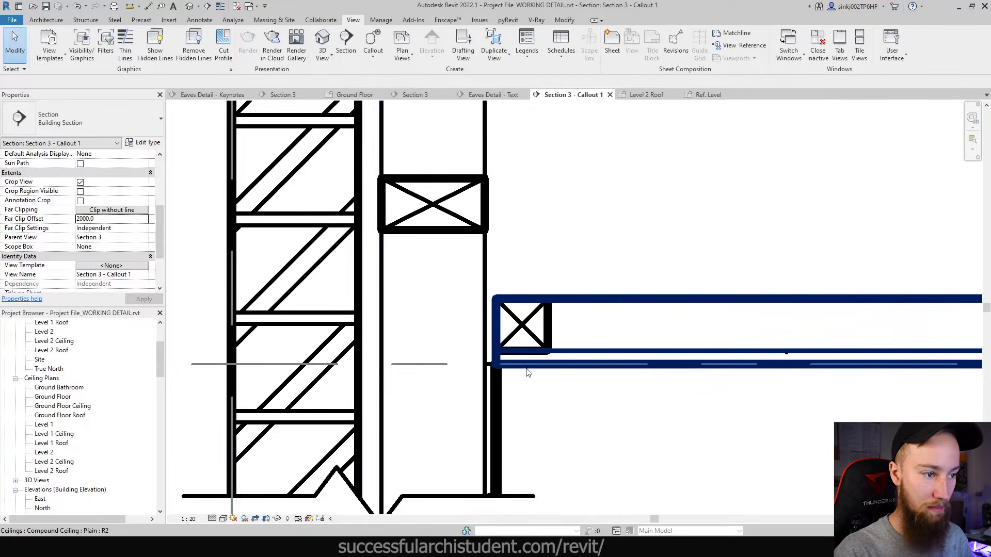
pyautogui.scroll(-5, 494, 357)
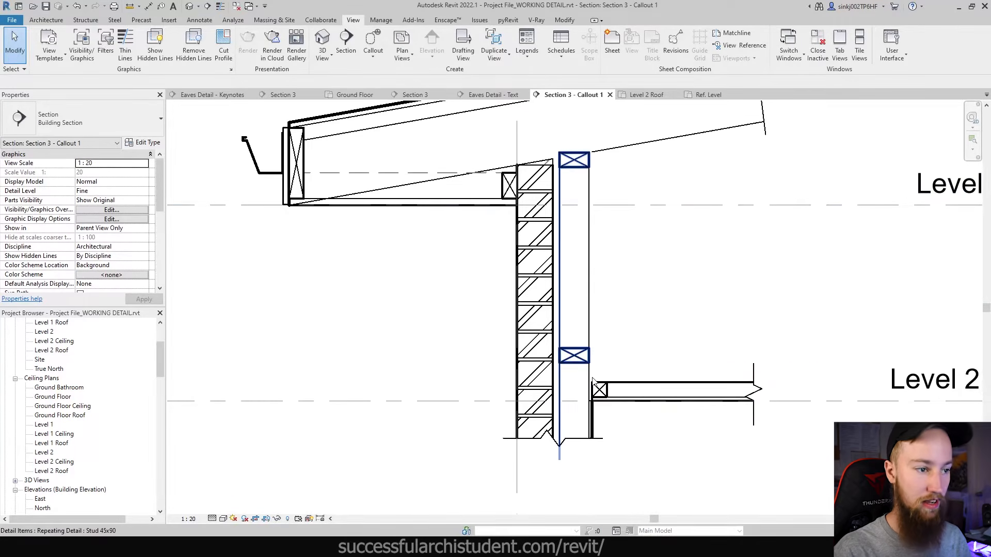
pyautogui.scroll(-2, 570, 219)
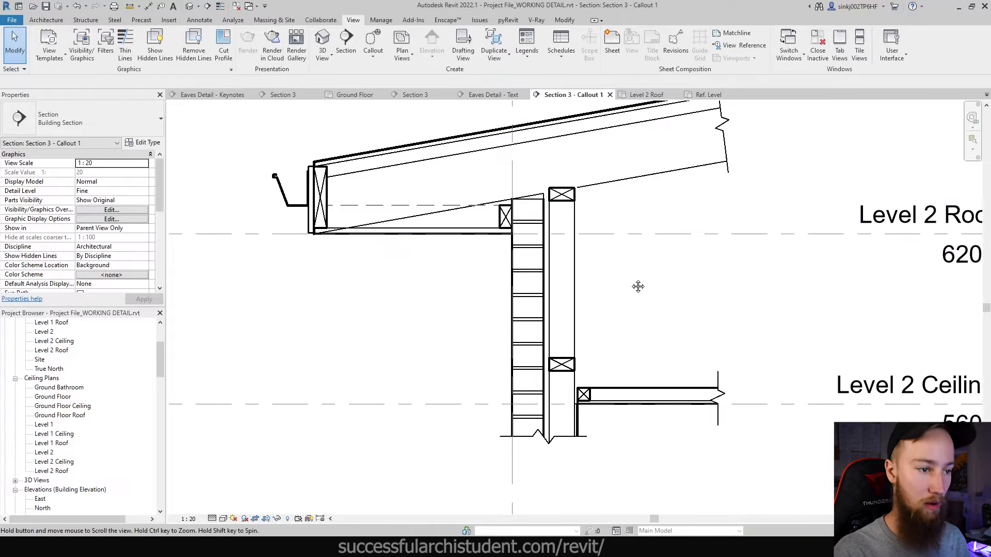
pyautogui.scroll(-1, 629, 314)
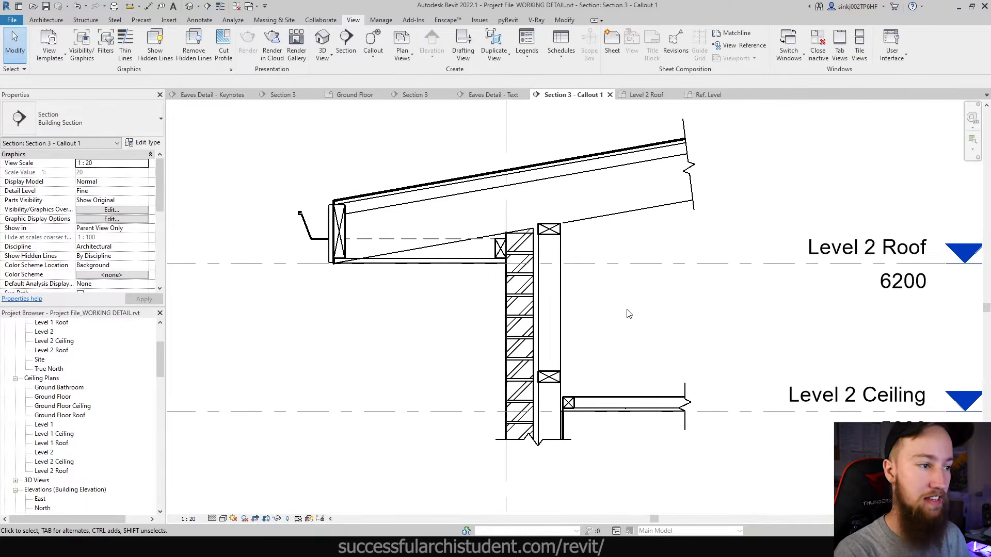
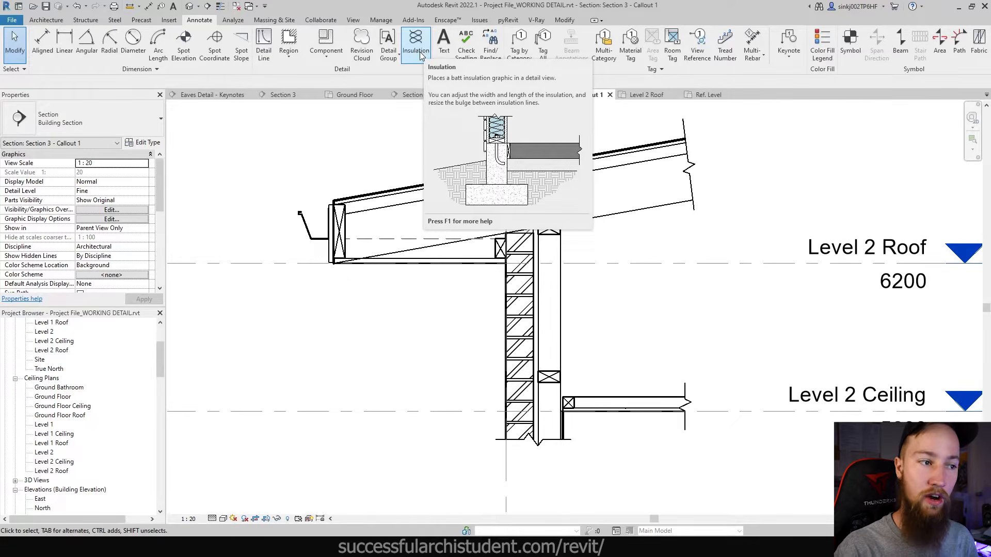
# - Start 90-wide, centre-aligned batt insulation at the top blocking's midpoint
pyautogui.click(422, 55)
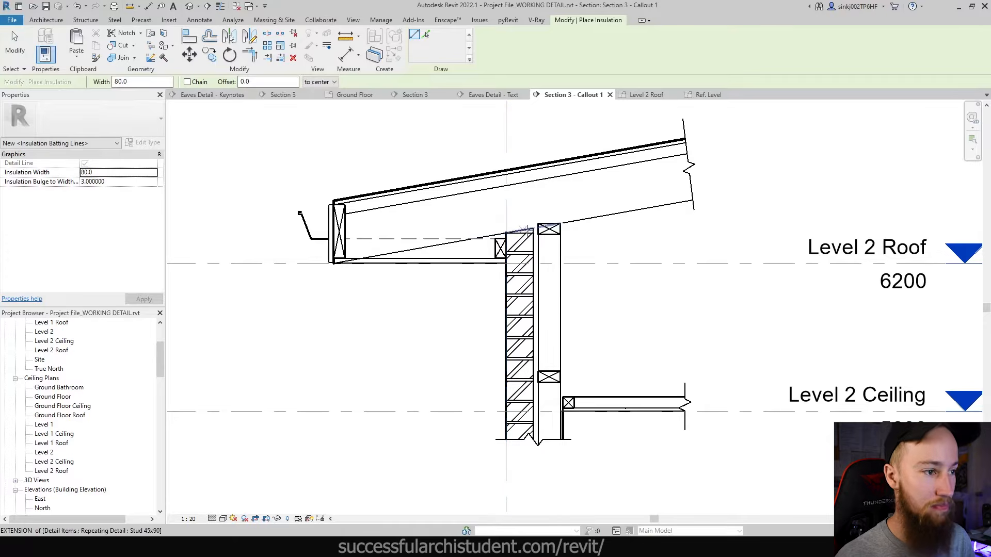
pyautogui.scroll(4, 556, 252)
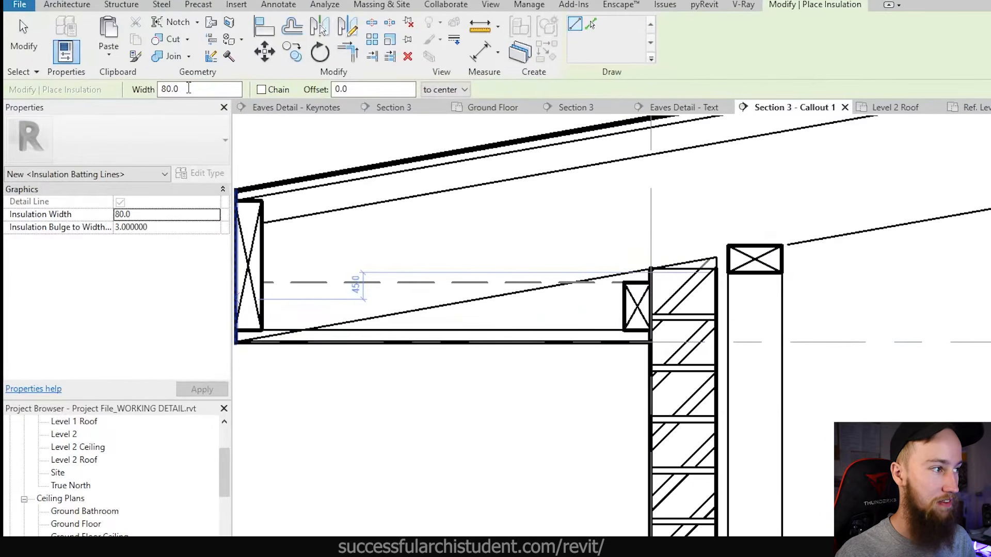
pyautogui.moveTo(154, 84); pyautogui.dragTo(104, 85)
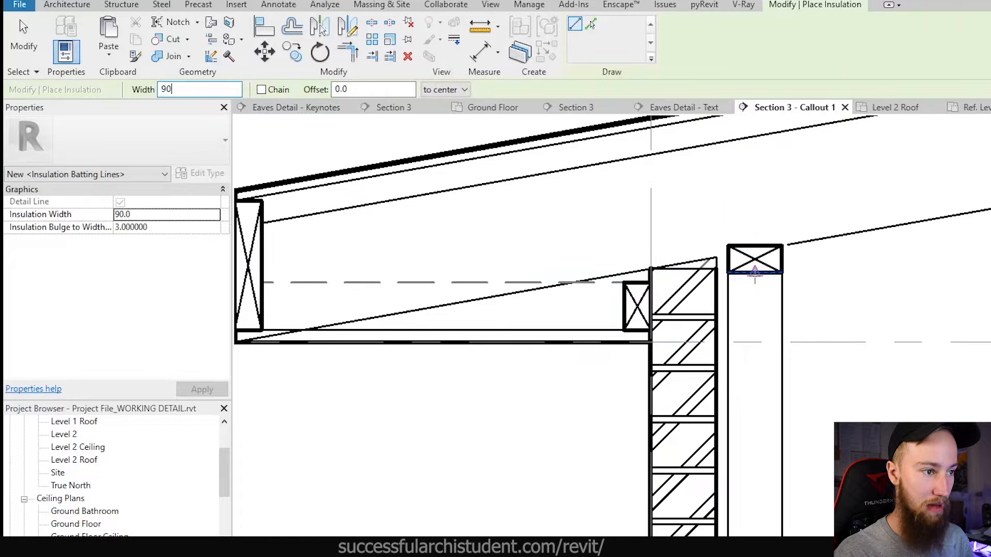
pyautogui.click(433, 91)
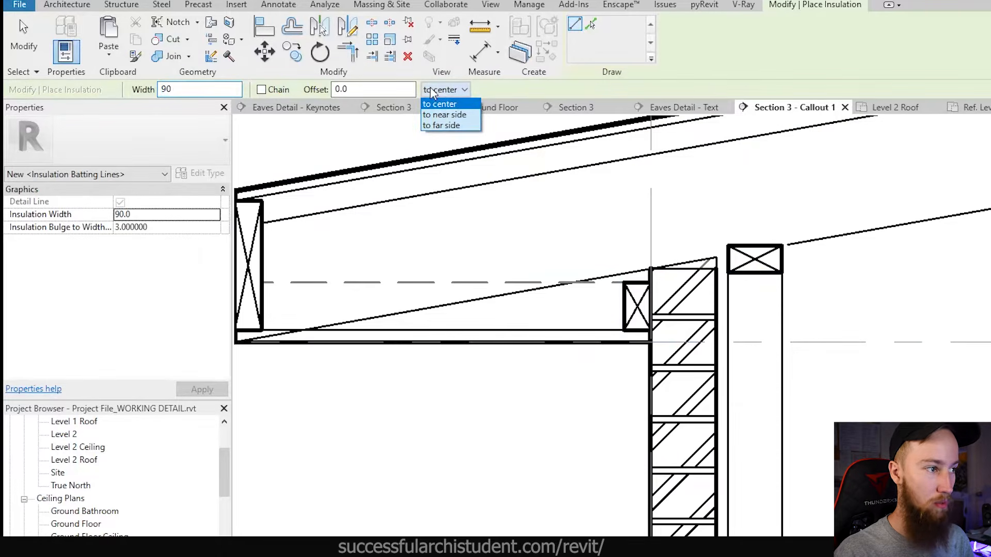
pyautogui.click(439, 104)
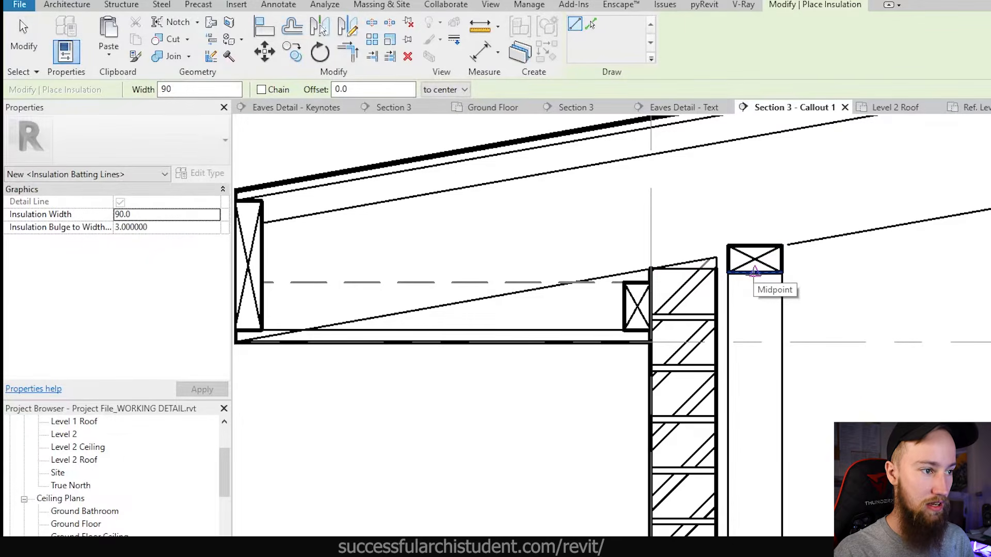
pyautogui.click(754, 272)
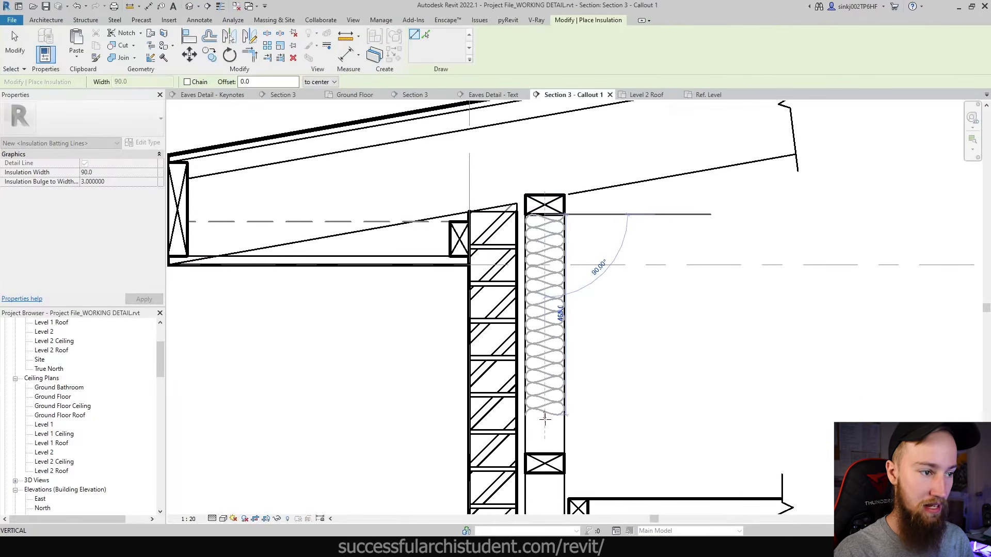
# - End the wall batting below the floor blocking so it spans the full wall height
pyautogui.moveTo(542, 464); pyautogui.dragTo(537, 323, button='middle')
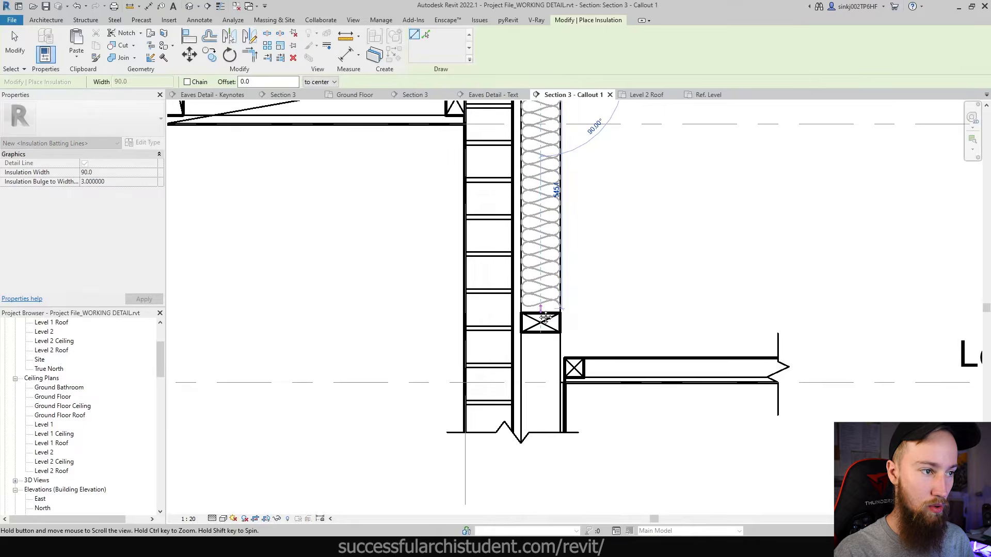
pyautogui.click(541, 458)
pyautogui.scroll(-2, 540, 458)
pyautogui.press('Escape')
pyautogui.press('Escape')
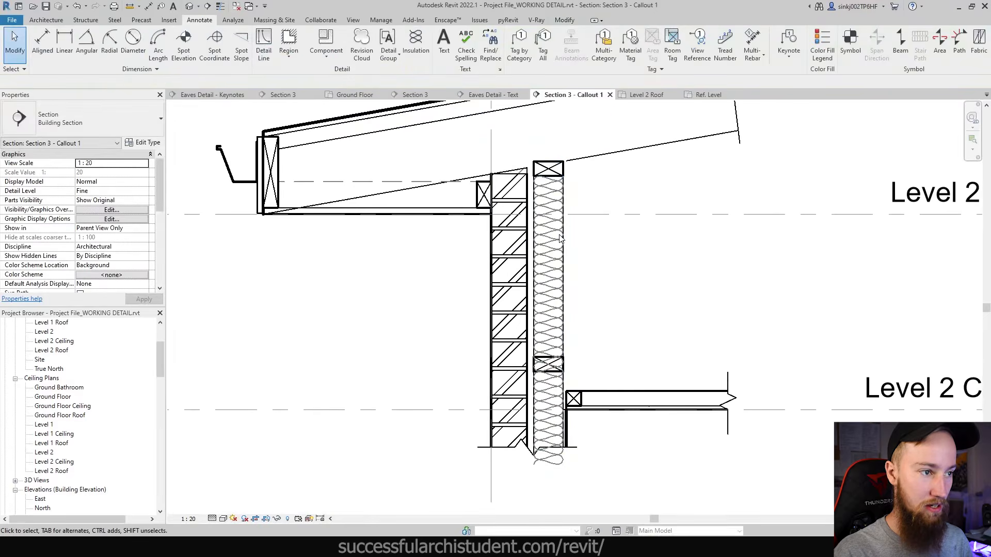
# - Try bulge-to-width ratios of 5 and 1 on the wall batting, then reset it to 3
pyautogui.click(547, 379)
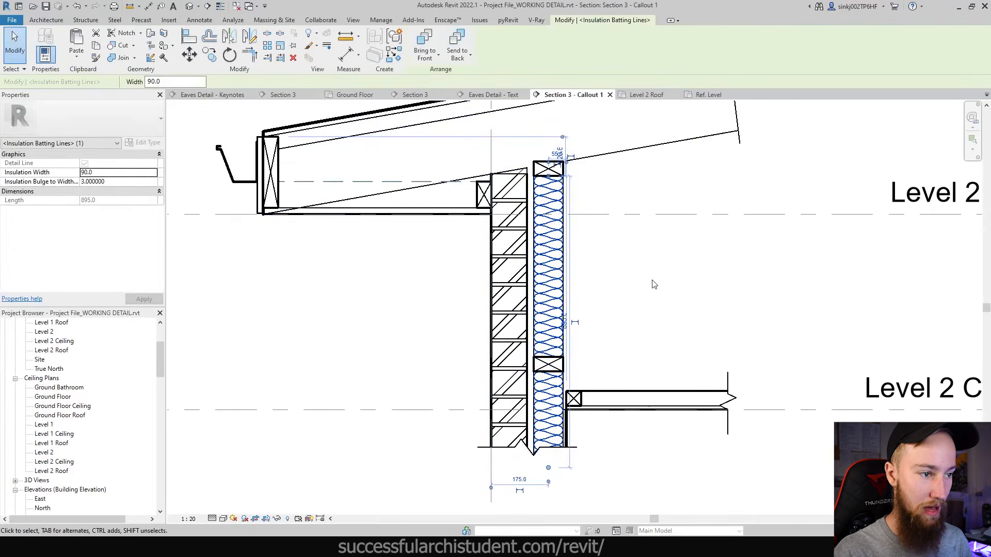
pyautogui.press('Escape')
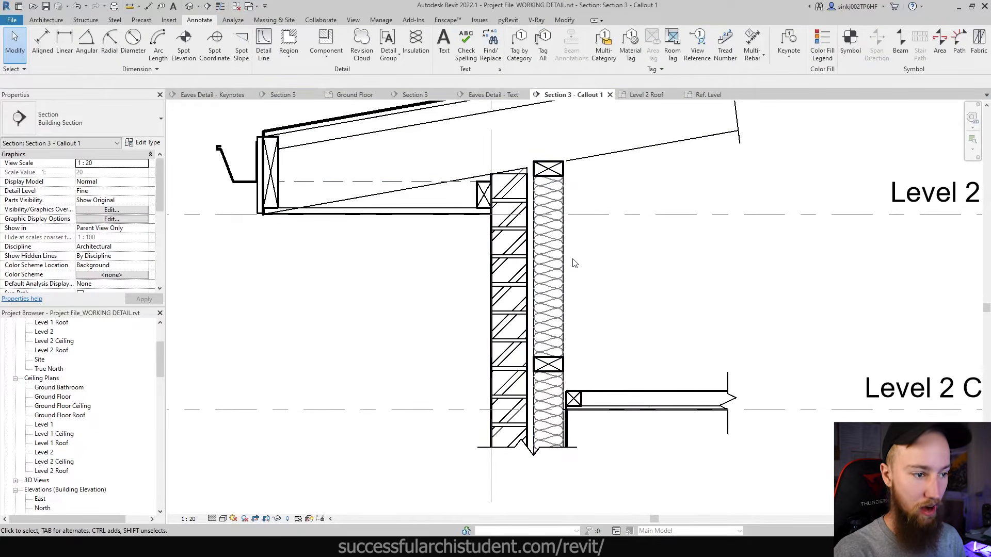
pyautogui.click(548, 262)
pyautogui.click(111, 182)
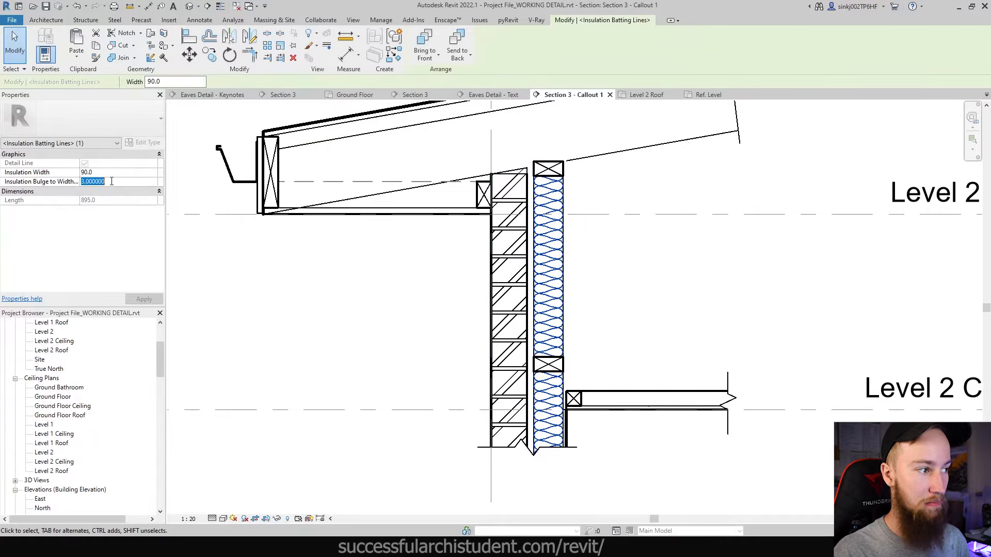
pyautogui.write('5')
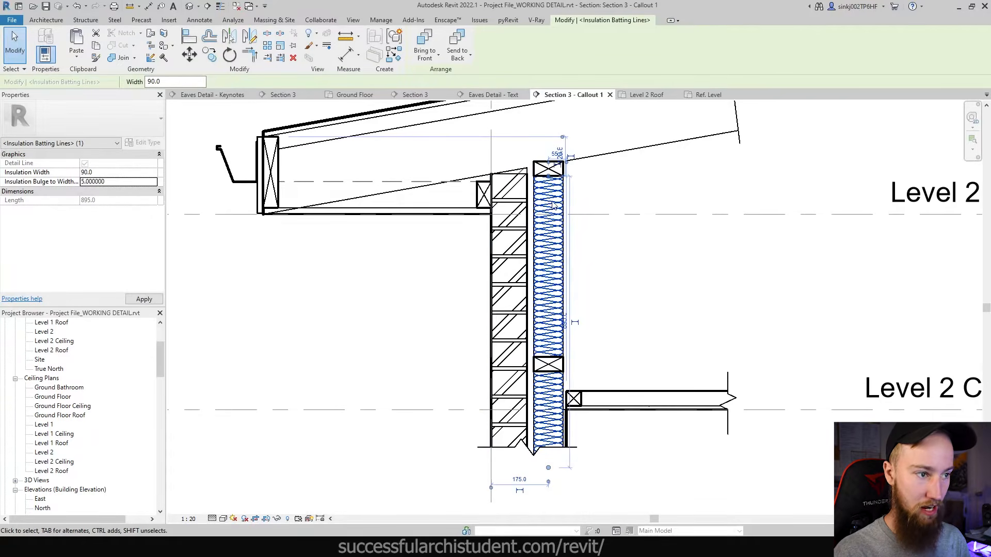
pyautogui.click(130, 183)
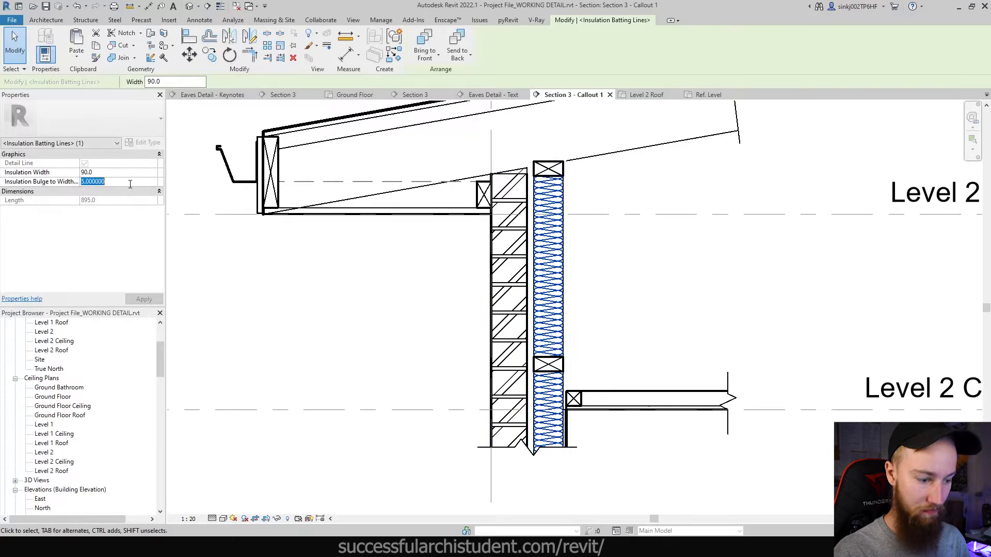
pyautogui.write('1')
pyautogui.press('Return')
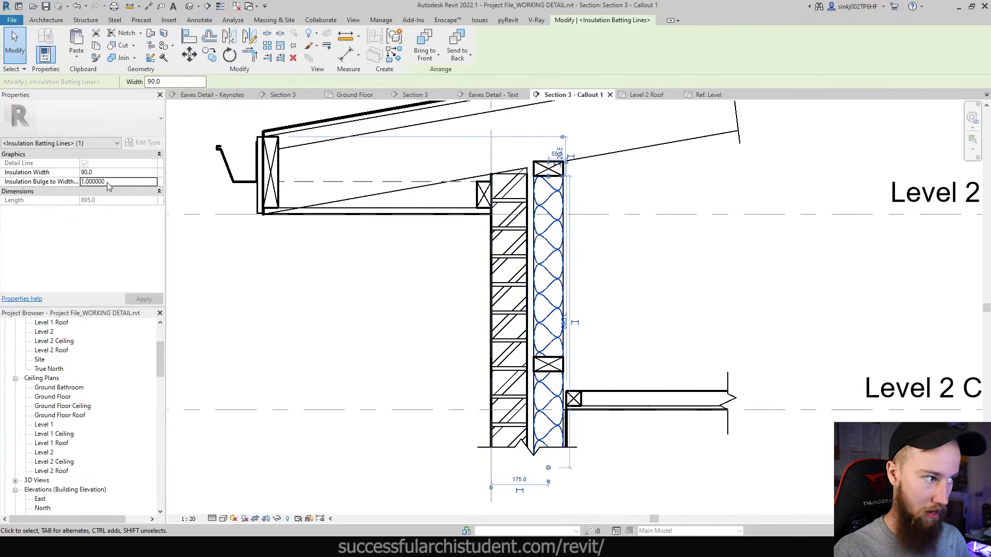
pyautogui.click(62, 182)
pyautogui.write('3')
pyautogui.press('Return')
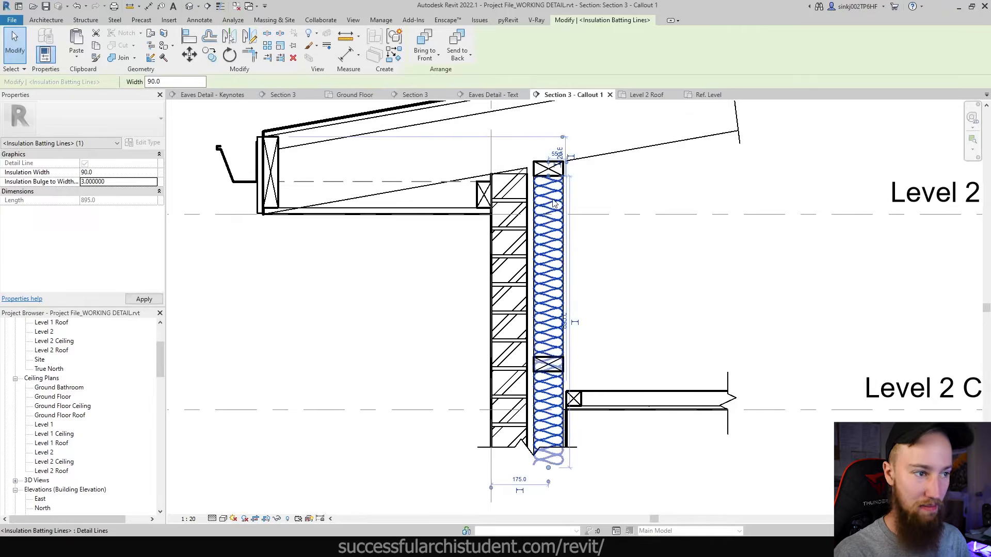
# - Bring the ceiling joist into view and start another batt insulation run
pyautogui.click(643, 298)
pyautogui.moveTo(610, 220); pyautogui.dragTo(569, 318, button='middle')
pyautogui.scroll(-1, 600, 233)
pyautogui.press('Return')
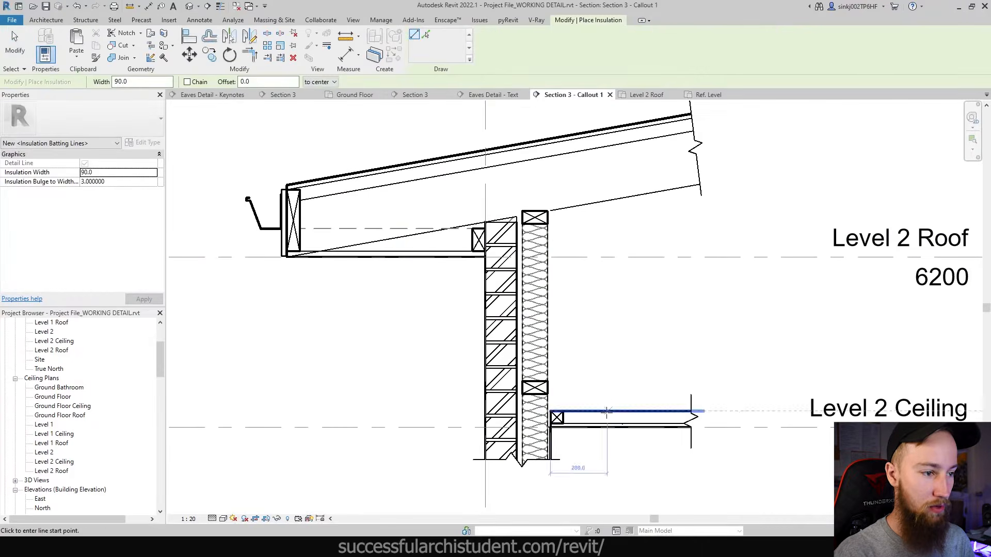
# - Draw batt insulation 560 along the ceiling joist from the joist end's midpoint
pyautogui.scroll(3, 557, 413)
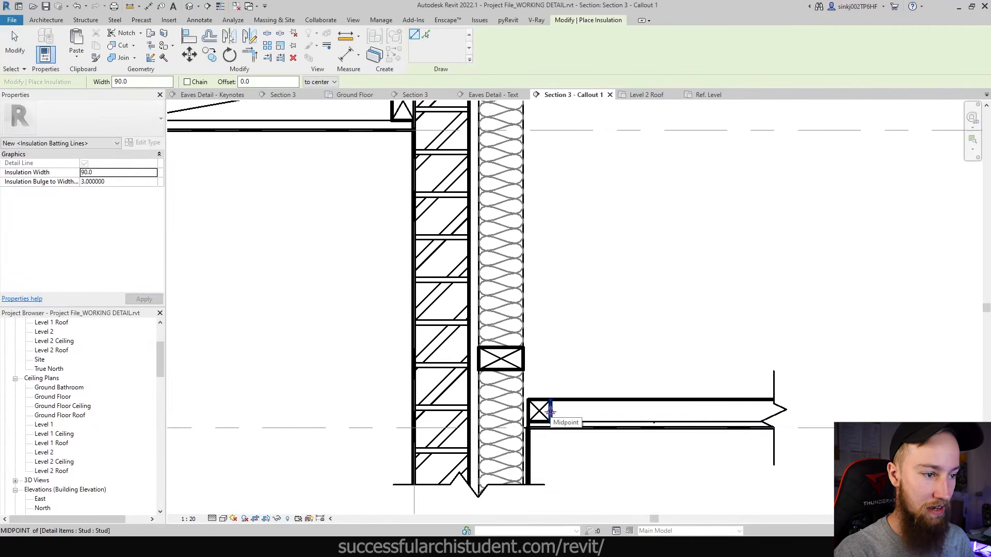
pyautogui.click(551, 411)
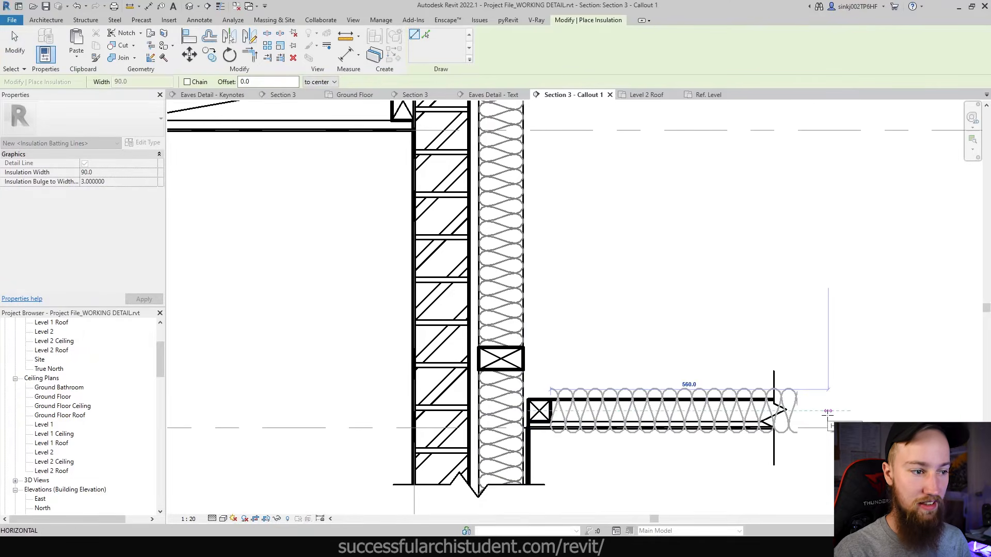
pyautogui.click(827, 411)
pyautogui.press('Escape')
pyautogui.press('Escape')
# - Narrow the ceiling batting to width 45 and send it behind the break-line mask
pyautogui.click(593, 395)
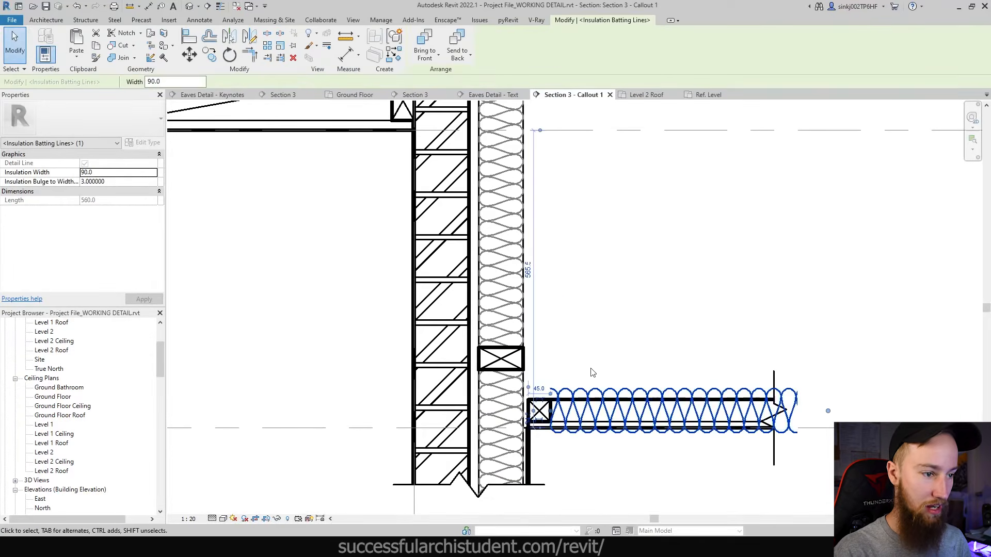
pyautogui.doubleClick(150, 81)
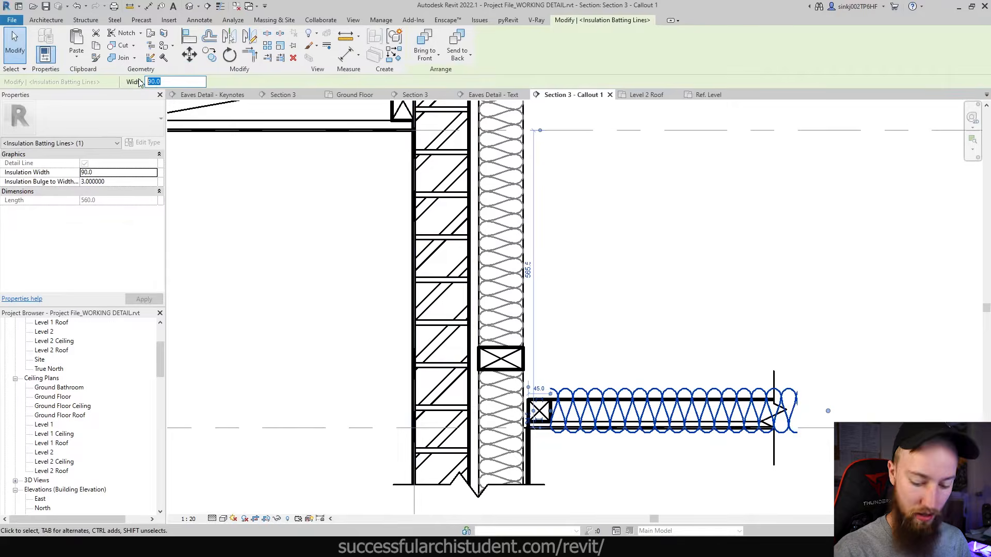
pyautogui.write('45')
pyautogui.press('Return')
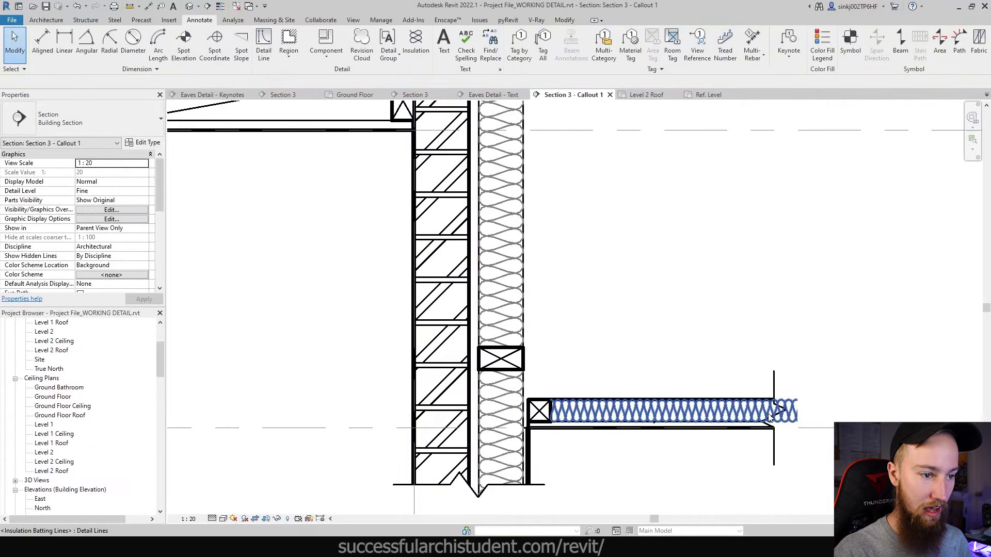
pyautogui.click(457, 45)
pyautogui.click(723, 265)
pyautogui.scroll(-2, 694, 435)
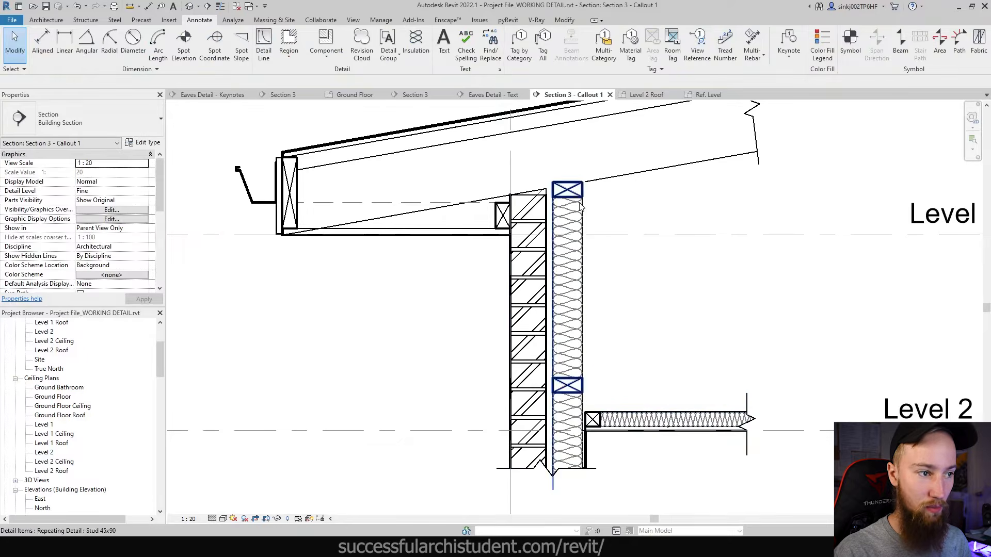
pyautogui.moveTo(594, 212); pyautogui.dragTo(526, 370, button='middle')
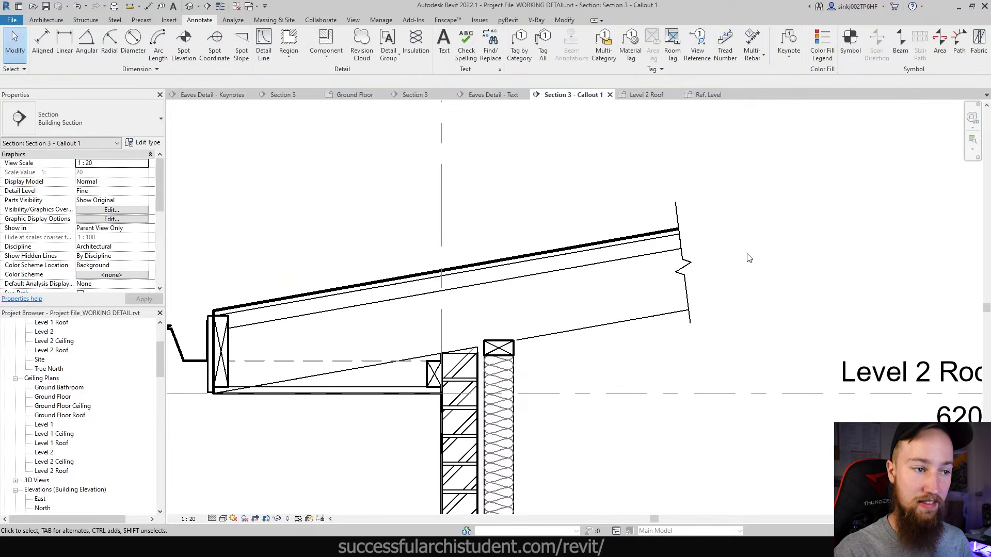
# - Draw 189-wide batt insulation between the rafters up to the rafter break line
pyautogui.press('i')
pyautogui.press('n')
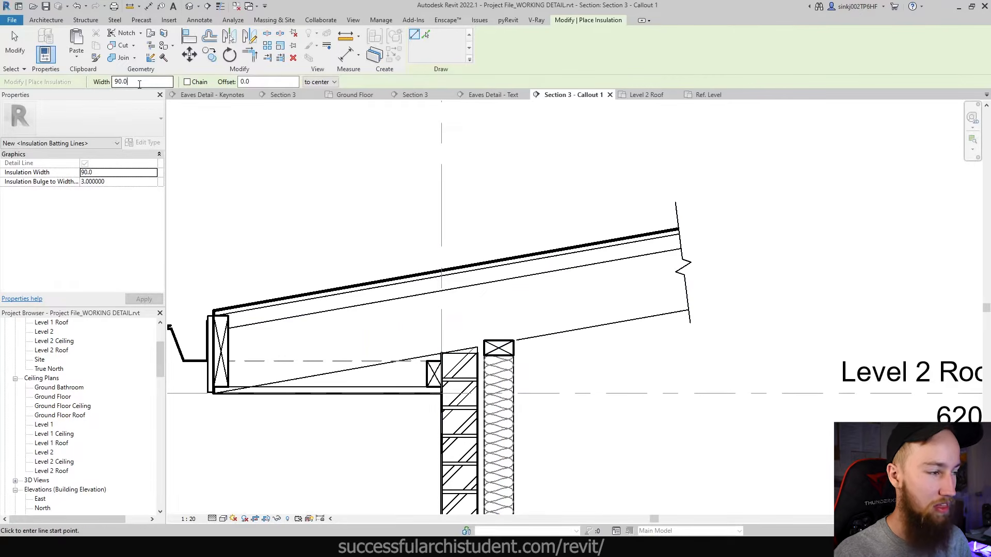
pyautogui.moveTo(139, 84); pyautogui.dragTo(98, 78)
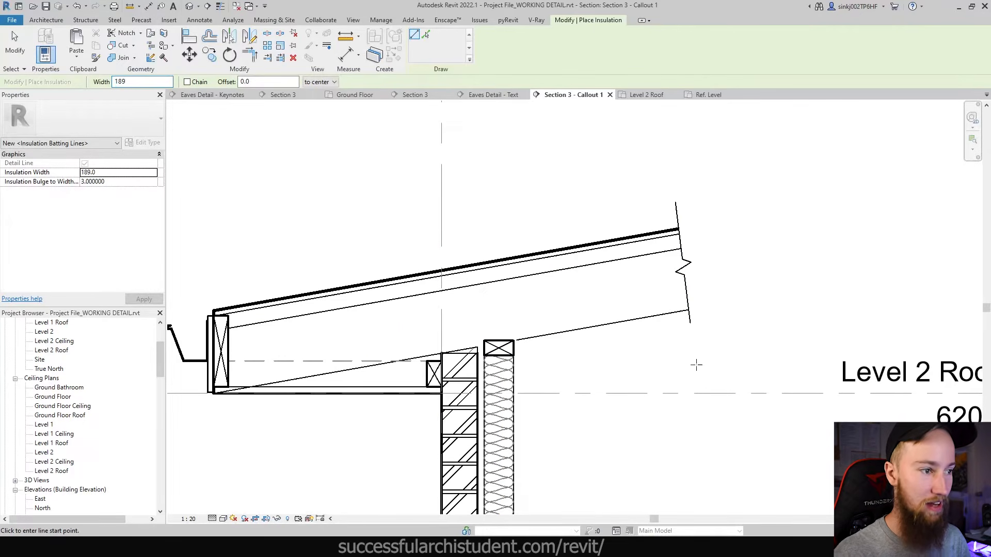
pyautogui.write('189')
pyautogui.click(499, 310)
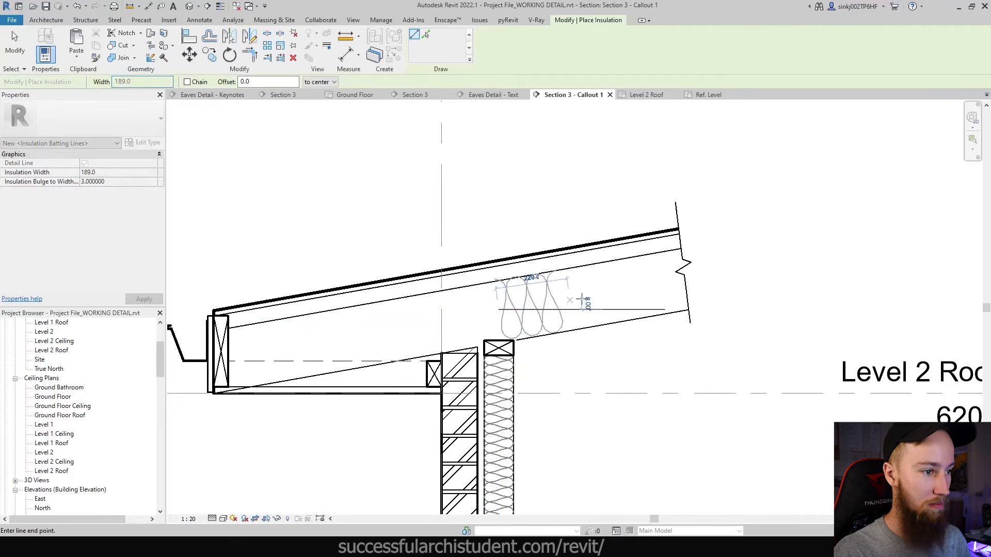
pyautogui.click(780, 260)
pyautogui.press('Escape')
pyautogui.press('Escape')
pyautogui.scroll(-2, 732, 196)
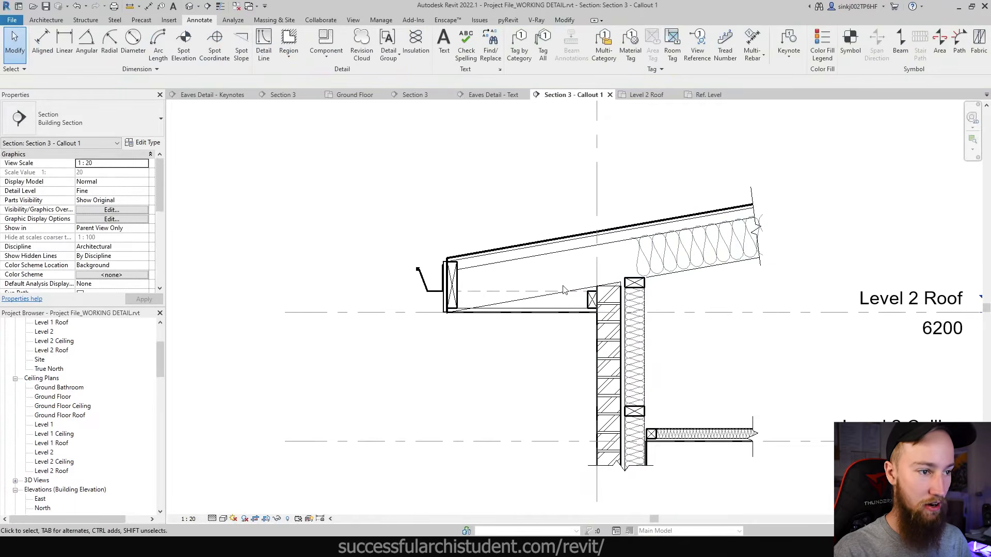
# - Extend the roof insulation's lower end to the wall line
pyautogui.click(642, 258)
pyautogui.scroll(2, 642, 258)
pyautogui.moveTo(629, 258); pyautogui.dragTo(612, 262)
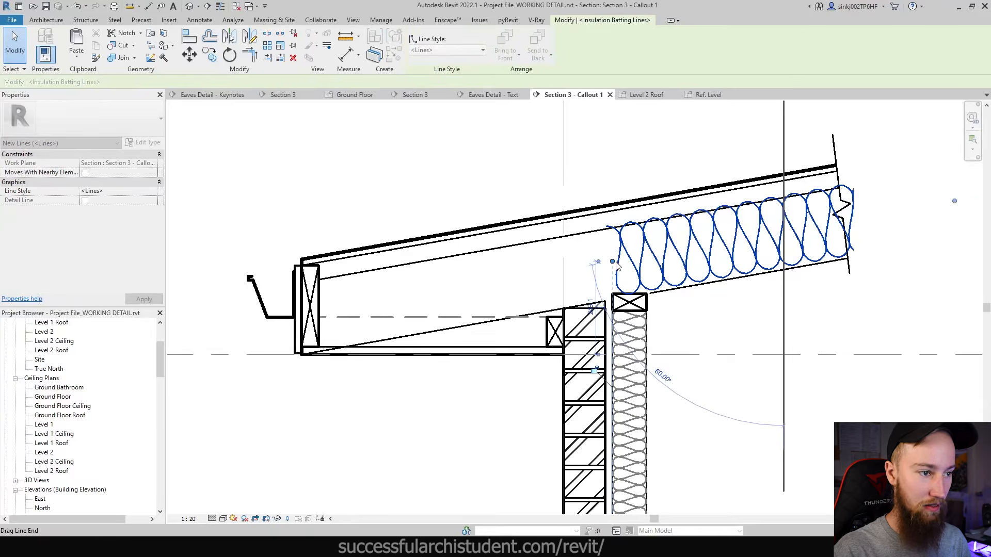
pyautogui.click(711, 323)
pyautogui.scroll(3, 714, 294)
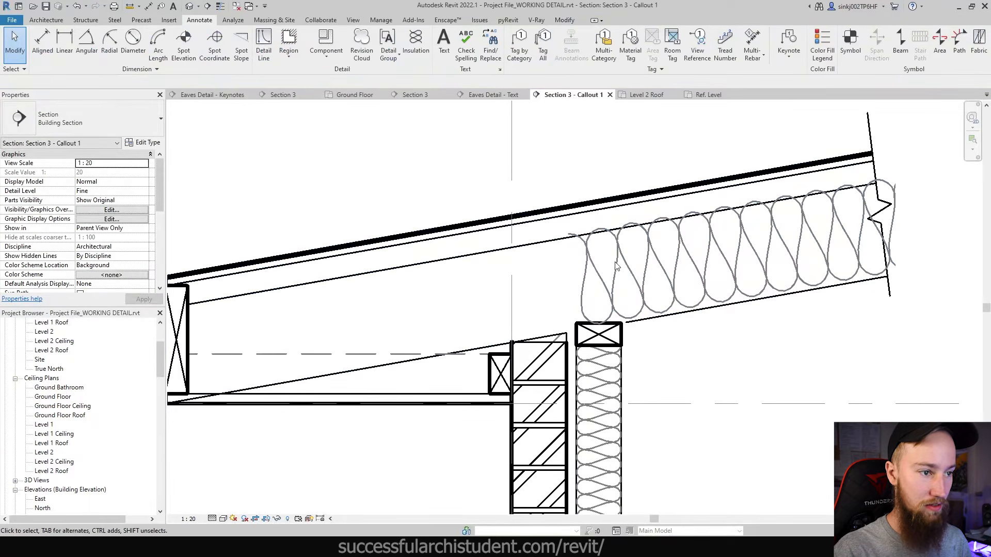
# - Move the roof insulation by its bottom edge down onto the sloping rafter
pyautogui.click(584, 277)
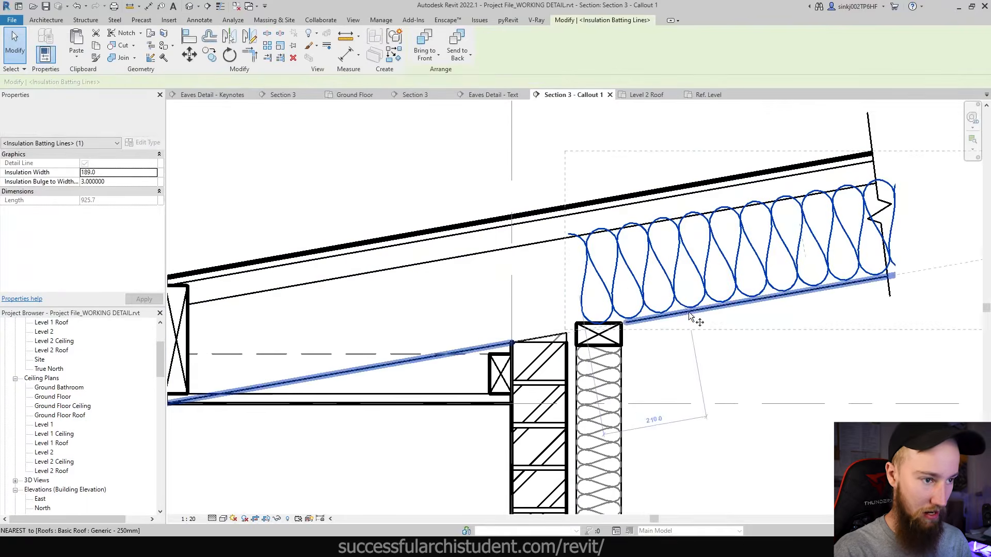
pyautogui.press('m')
pyautogui.press('v')
pyautogui.scroll(6, 685, 311)
pyautogui.click(632, 313)
pyautogui.click(633, 325)
pyautogui.scroll(-5, 633, 325)
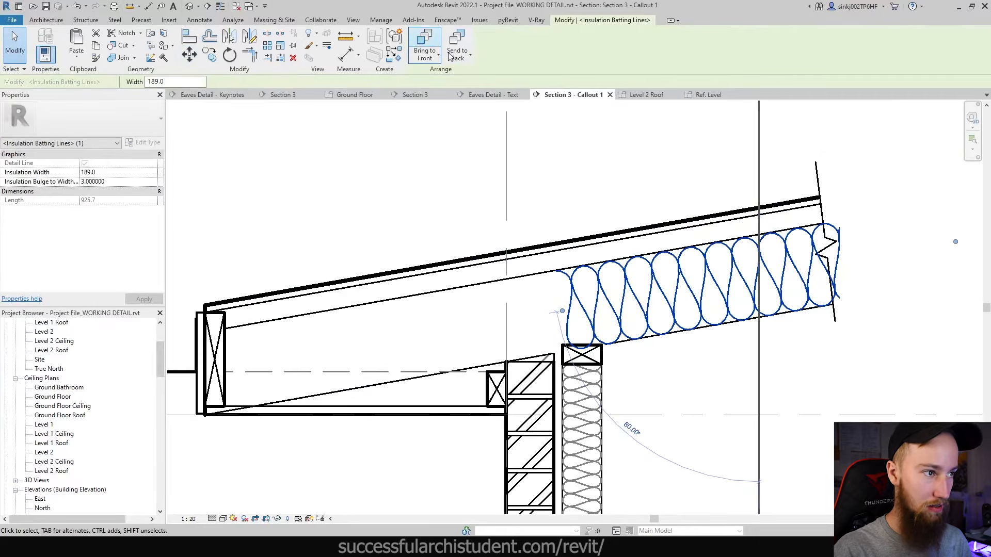
pyautogui.click(872, 366)
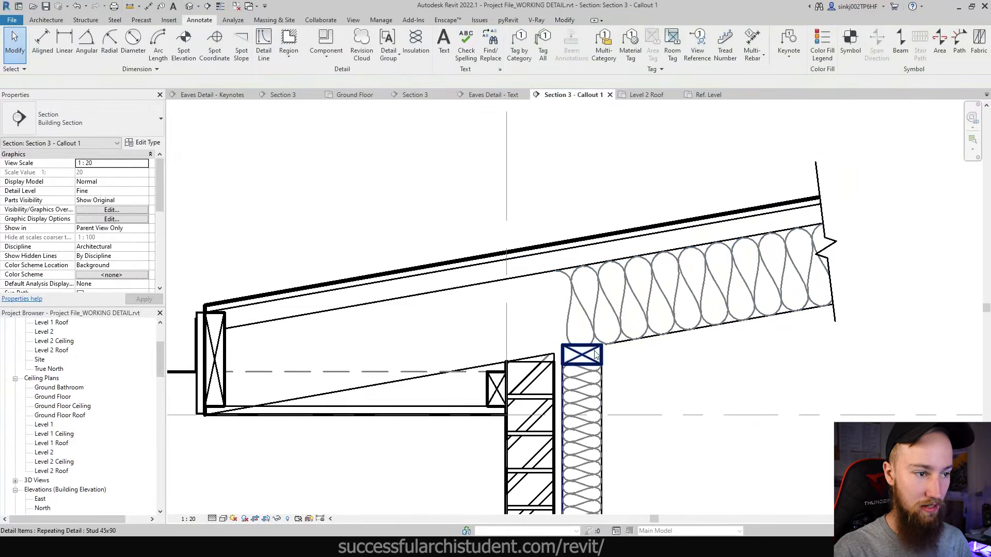
pyautogui.scroll(-4, 795, 284)
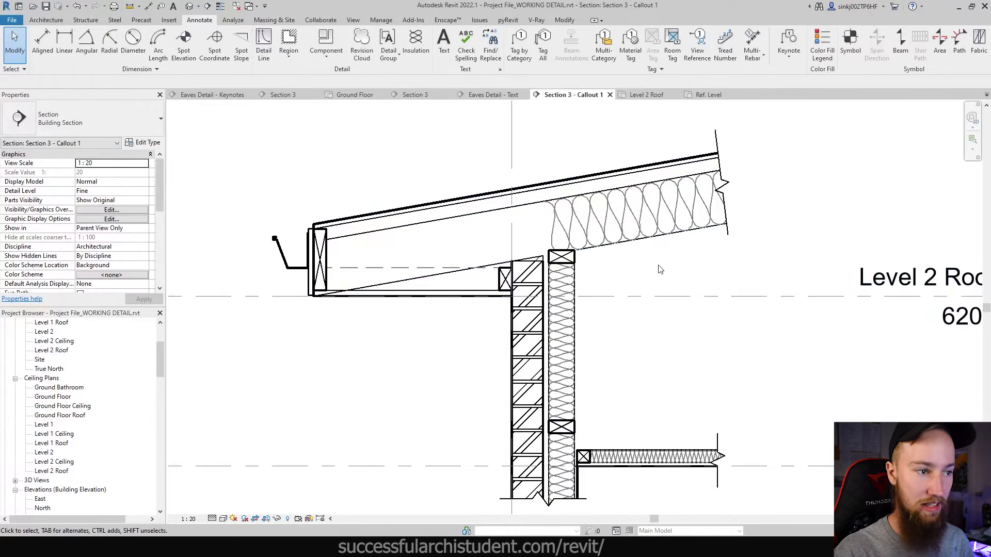
pyautogui.scroll(3, 313, 260)
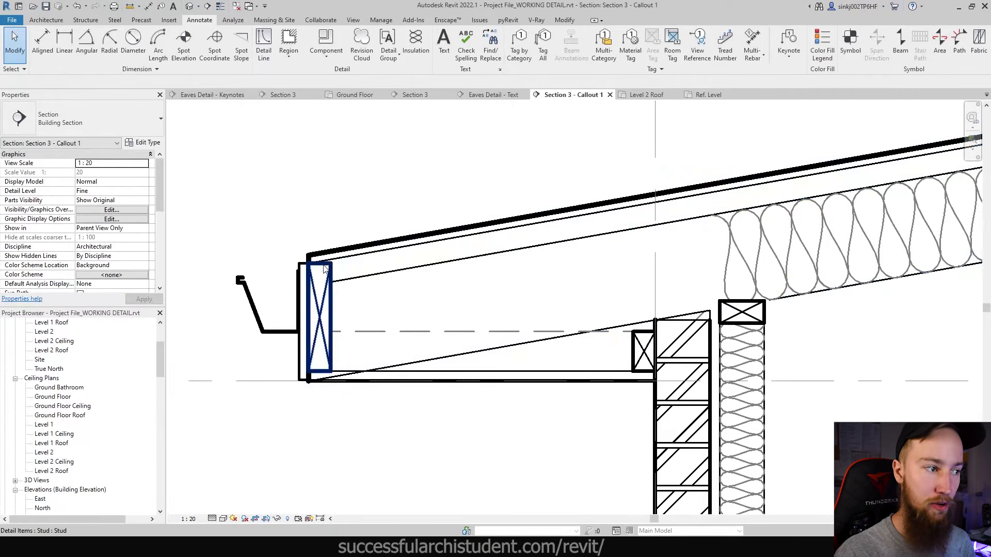
pyautogui.scroll(-1, 841, 145)
pyautogui.moveTo(842, 148); pyautogui.dragTo(770, 250, button='middle')
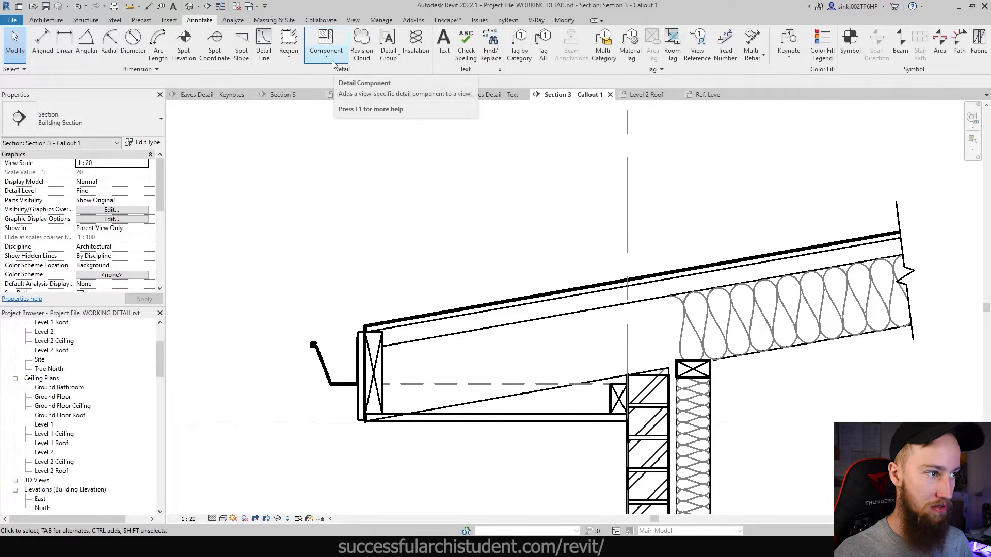
pyautogui.click(168, 19)
pyautogui.click(383, 46)
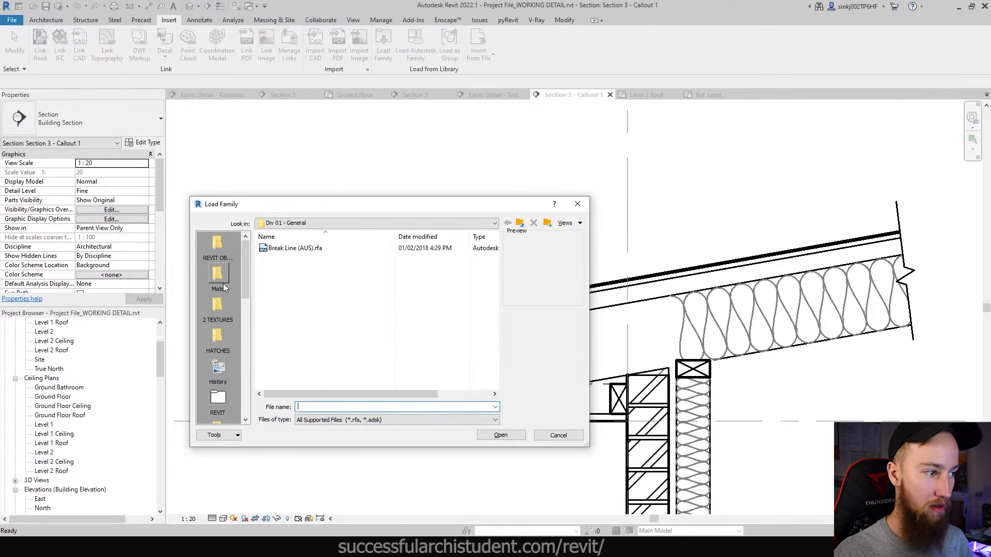
pyautogui.scroll(-5, 223, 284)
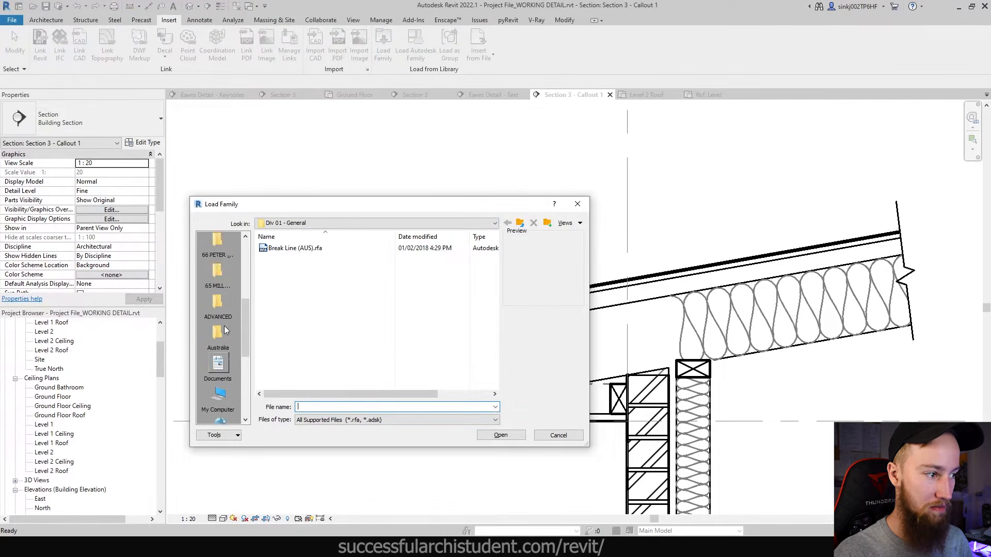
pyautogui.press('Escape')
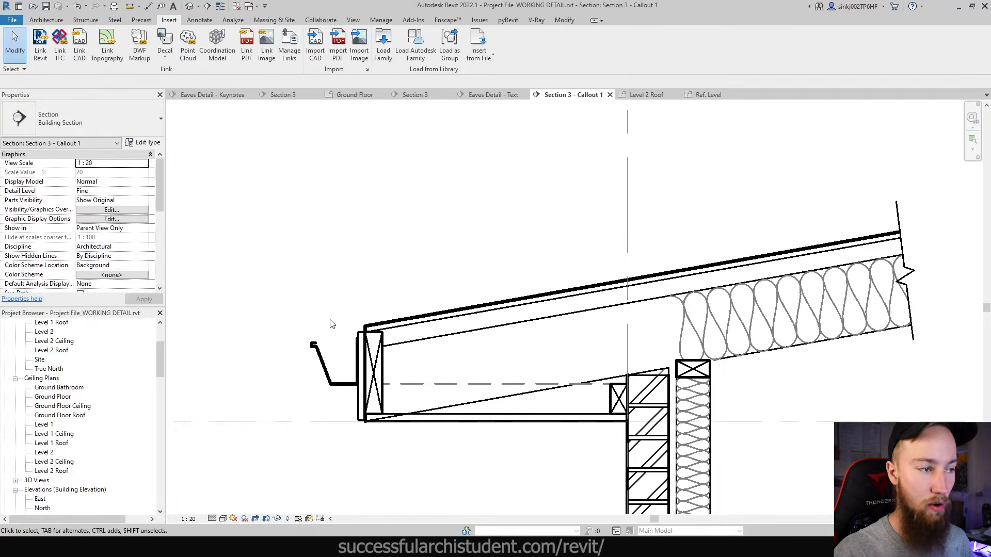
pyautogui.click(199, 19)
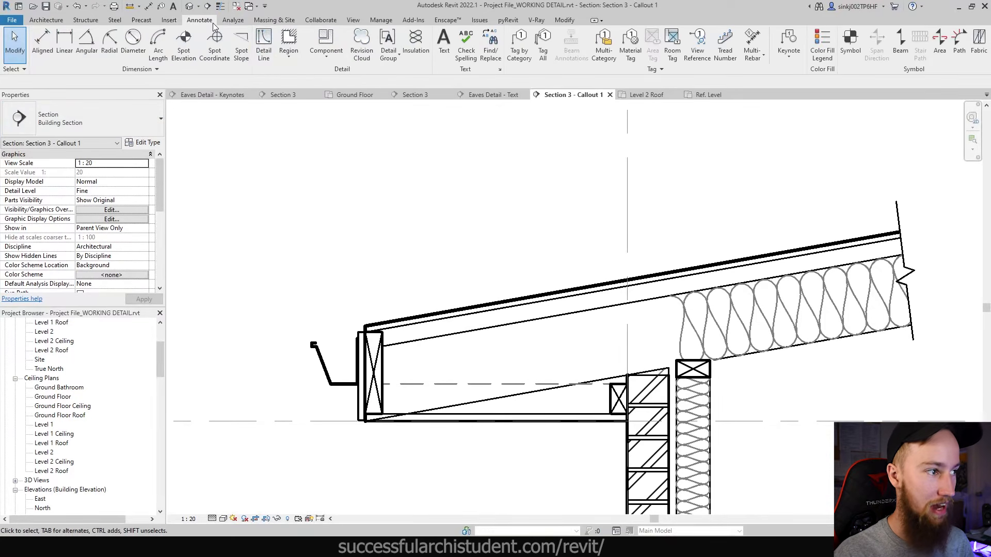
pyautogui.click(319, 58)
# - Duplicate Stud 45x90 as '16mm Corrugated Sheeting', repeating 16MM Corrugated Roofing every 50.0
pyautogui.click(346, 95)
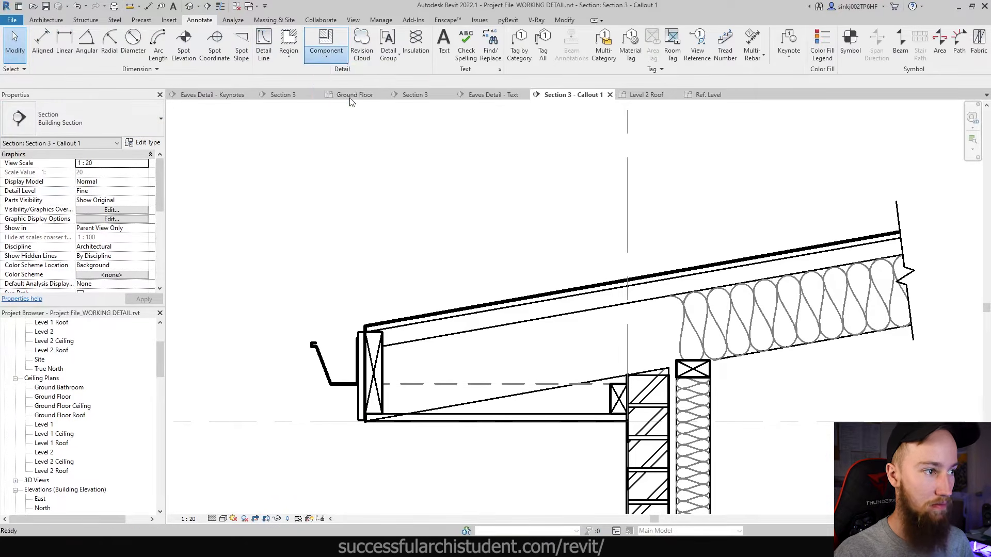
pyautogui.click(158, 144)
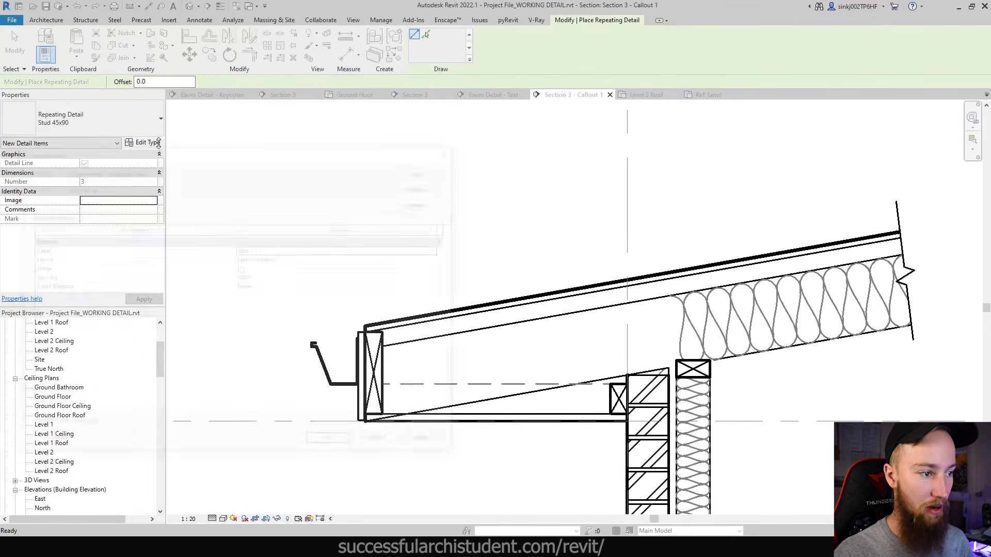
pyautogui.click(411, 187)
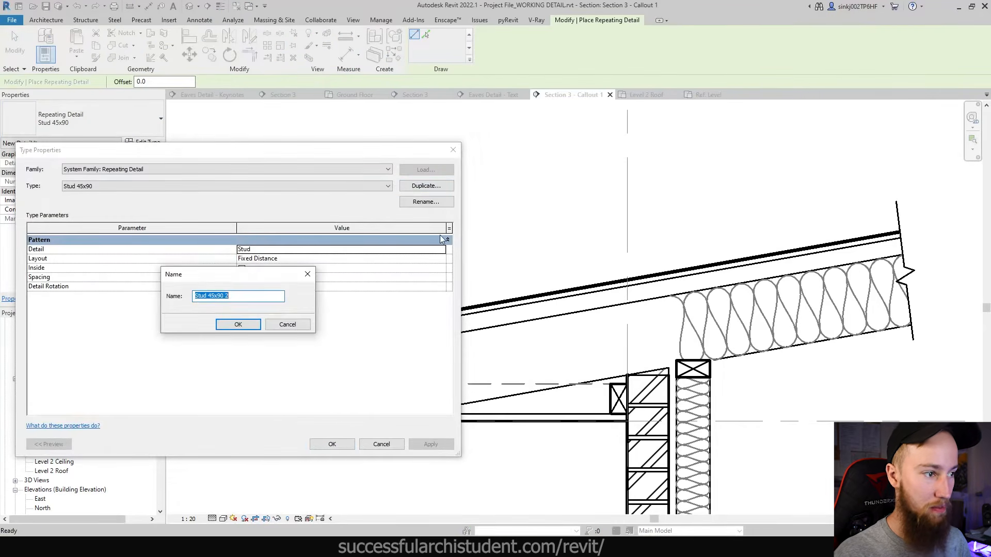
pyautogui.write('16mm Corrugated Sheet')
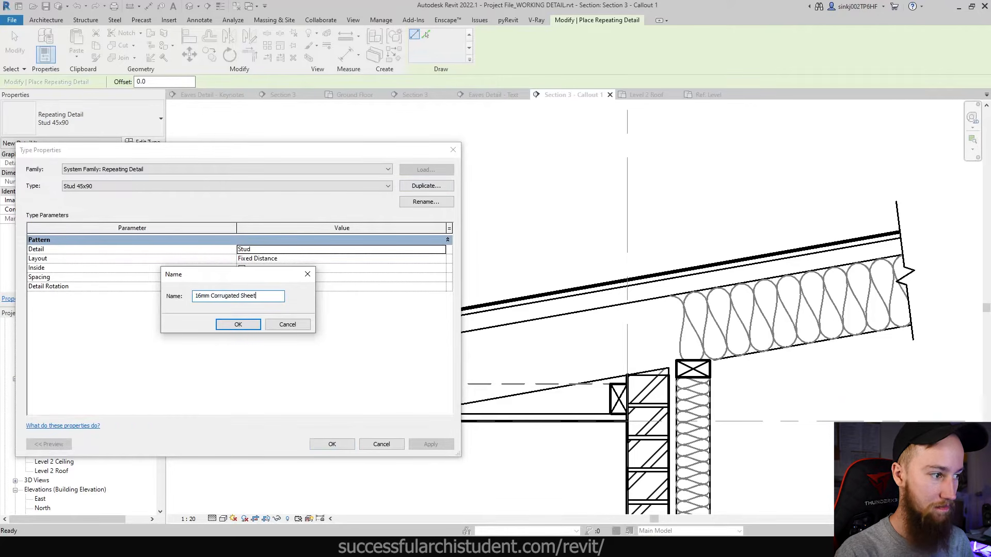
pyautogui.write('ing')
pyautogui.press('Return')
pyautogui.click(441, 251)
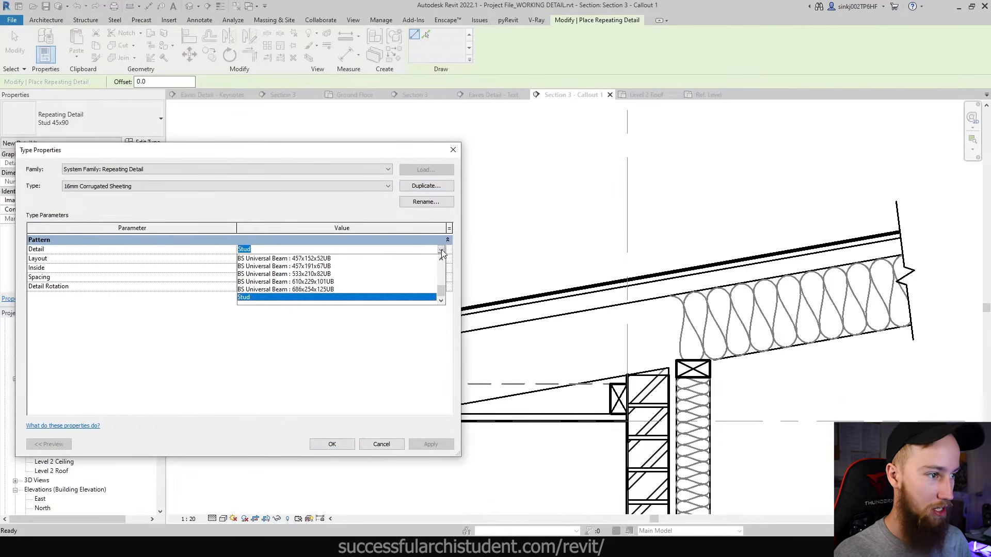
pyautogui.scroll(6, 320, 295)
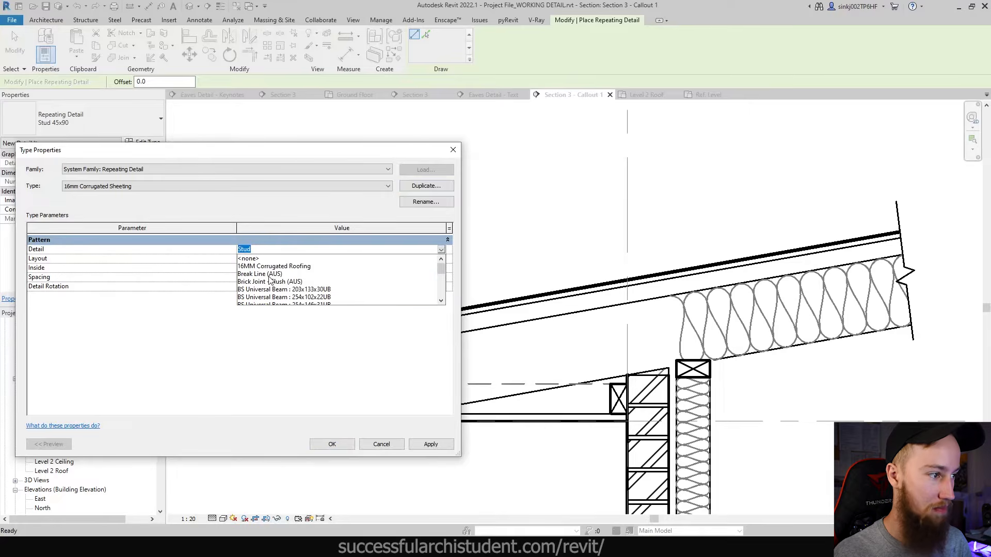
pyautogui.click(269, 267)
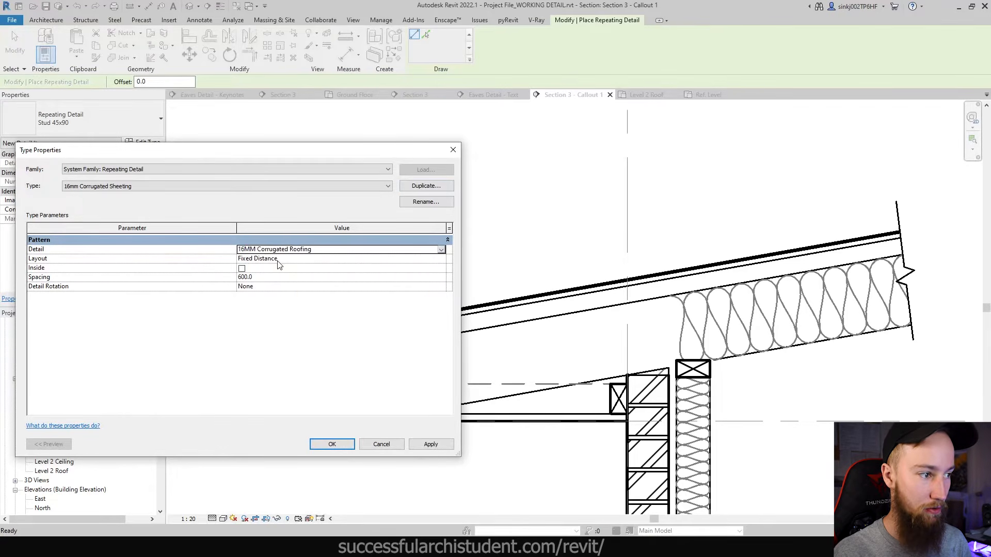
pyautogui.click(265, 278)
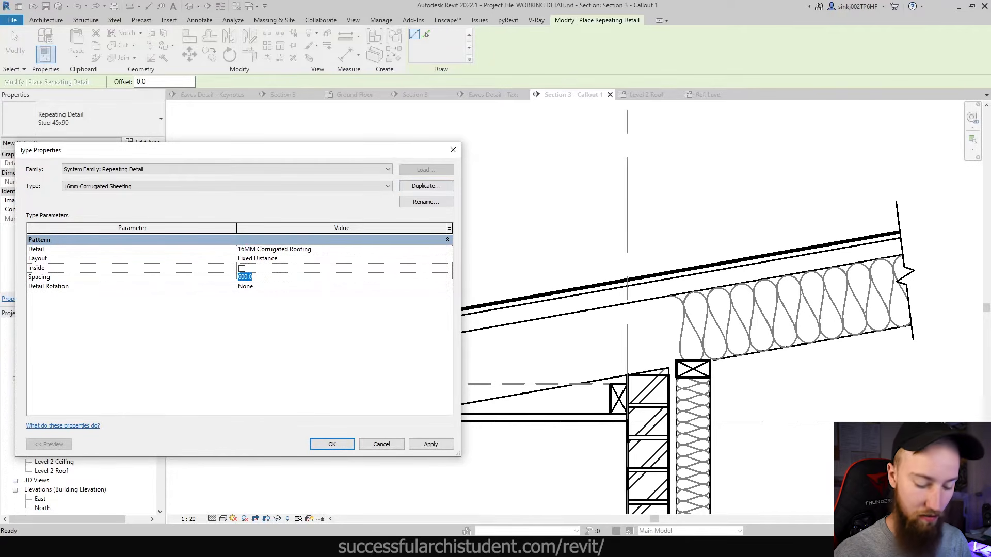
pyautogui.press('Return')
pyautogui.click(332, 444)
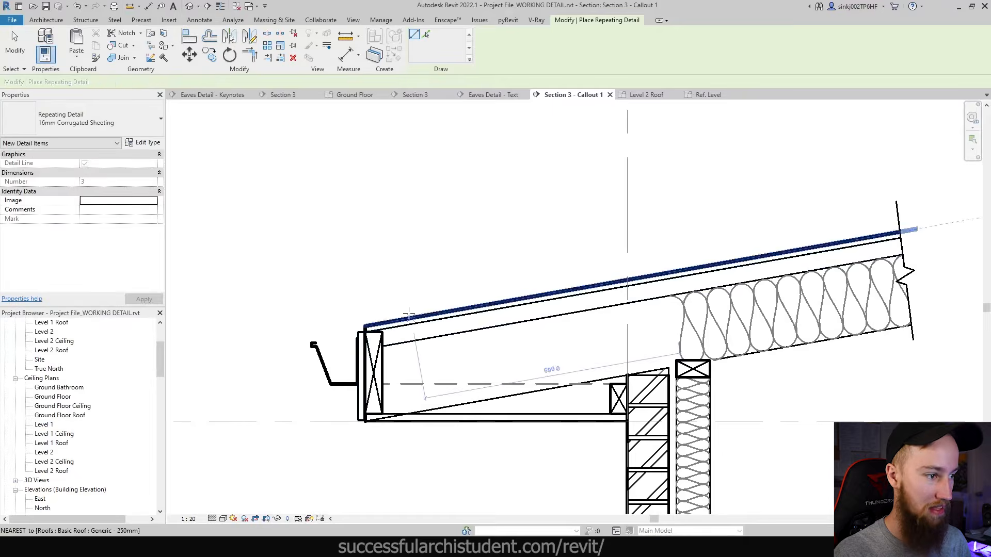
# - Cancel the first sheeting run and set the type's Detail Rotation to 90° Clockwise
pyautogui.scroll(3, 407, 313)
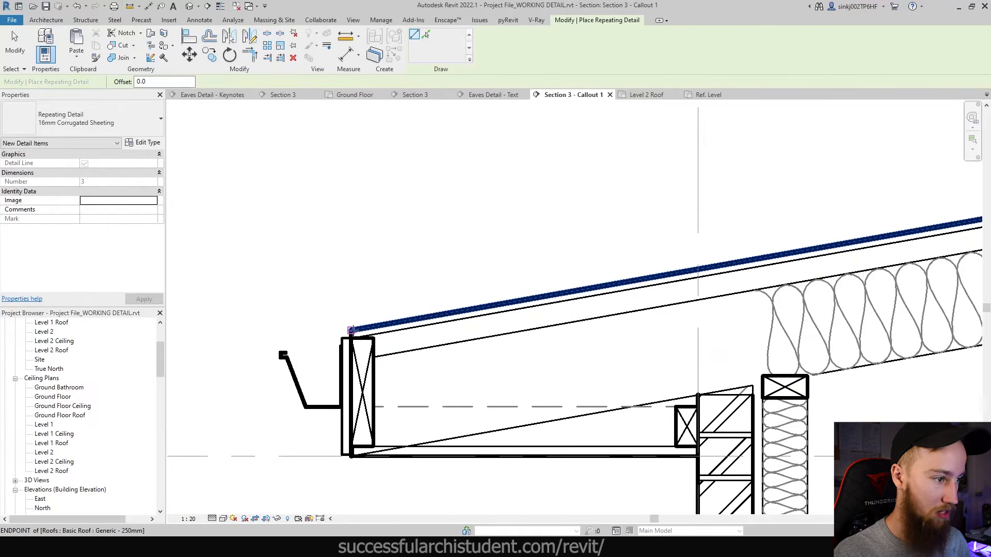
pyautogui.click(351, 330)
pyautogui.moveTo(761, 244); pyautogui.dragTo(743, 291, button='middle')
pyautogui.scroll(1, 744, 290)
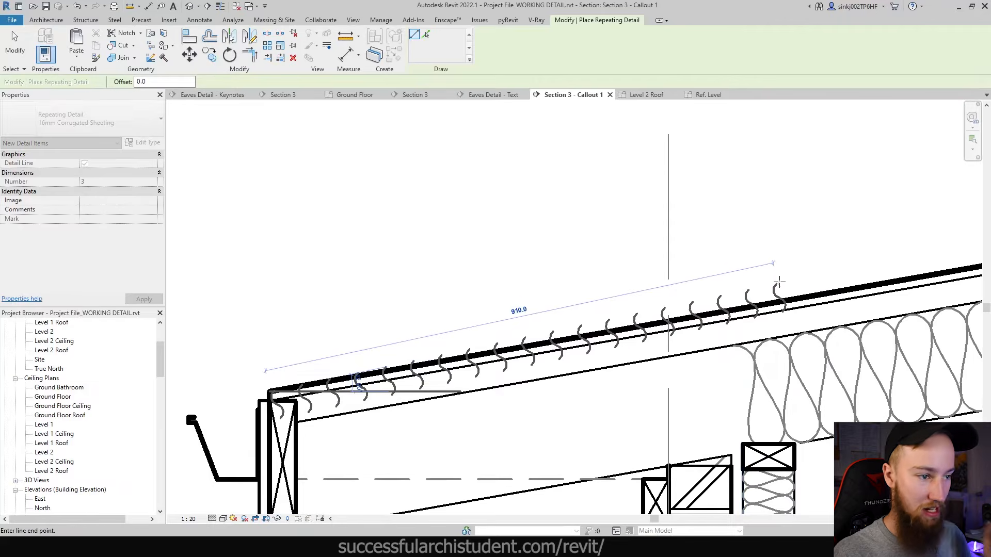
pyautogui.press('Escape')
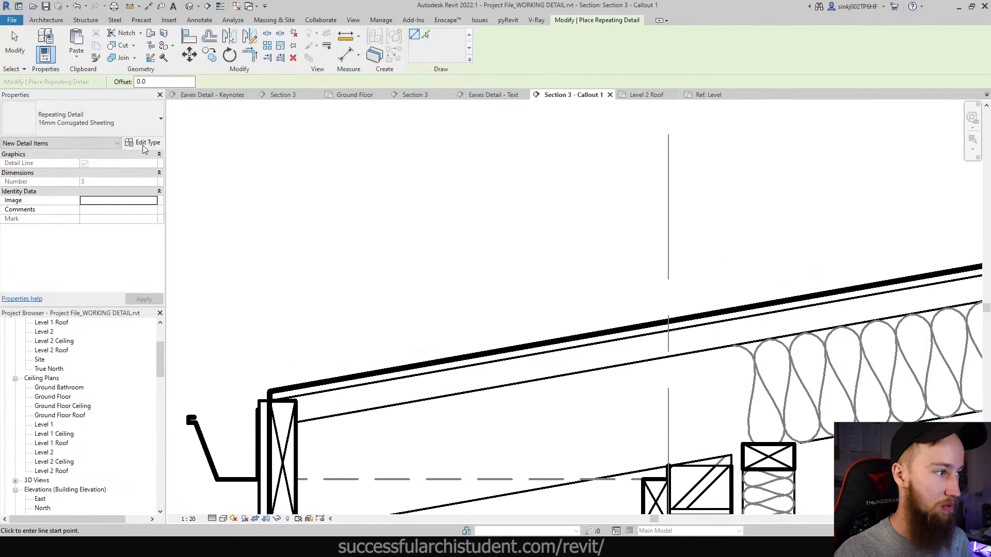
pyautogui.click(144, 143)
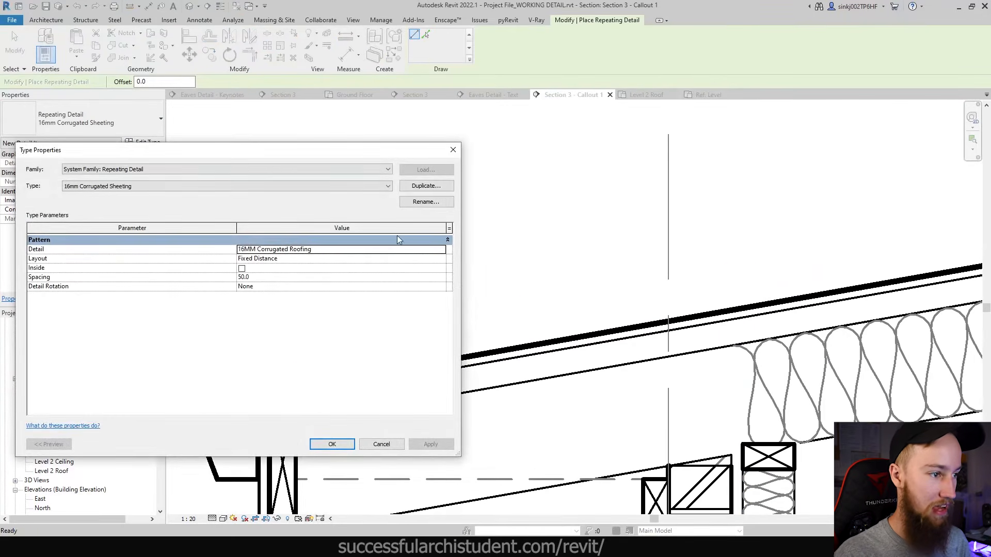
pyautogui.click(441, 287)
pyautogui.click(285, 304)
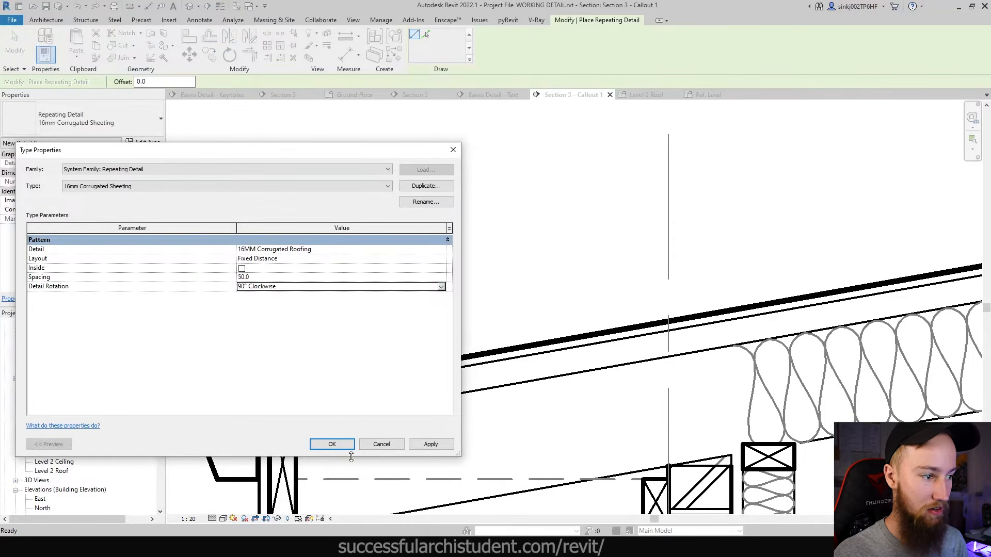
pyautogui.click(340, 445)
# - Draw the corrugated sheeting along the roof top from the fascia to its upper end
pyautogui.click(268, 392)
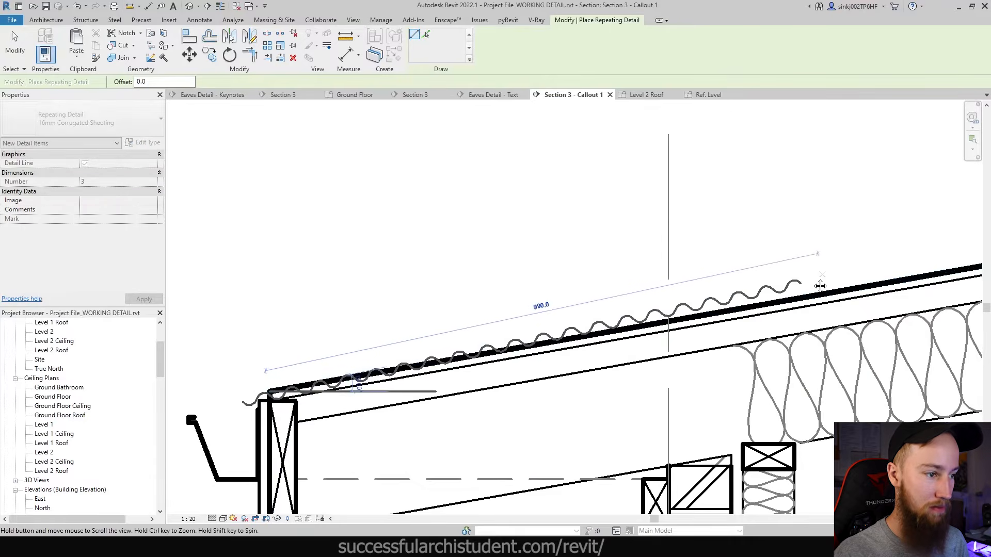
pyautogui.scroll(-5, 820, 285)
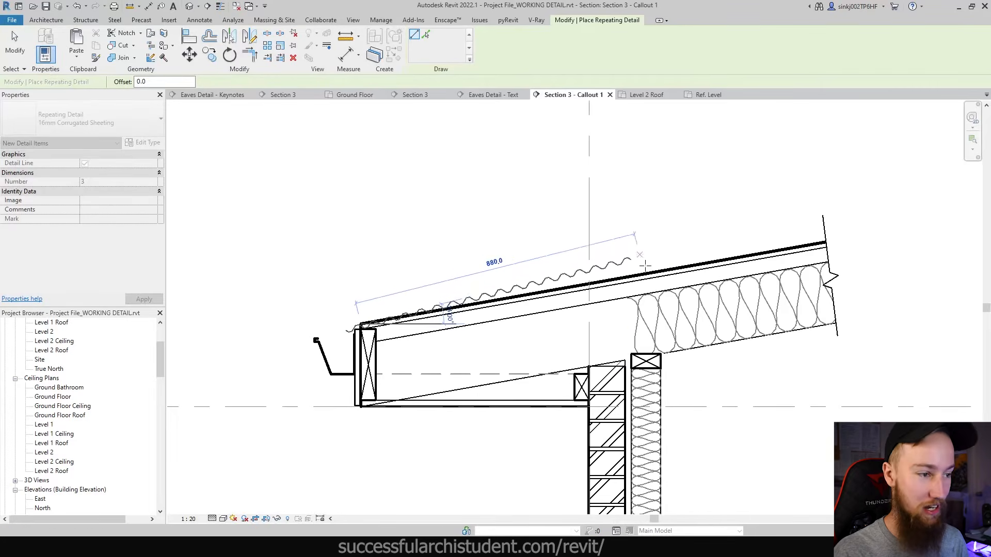
pyautogui.scroll(1, 671, 262)
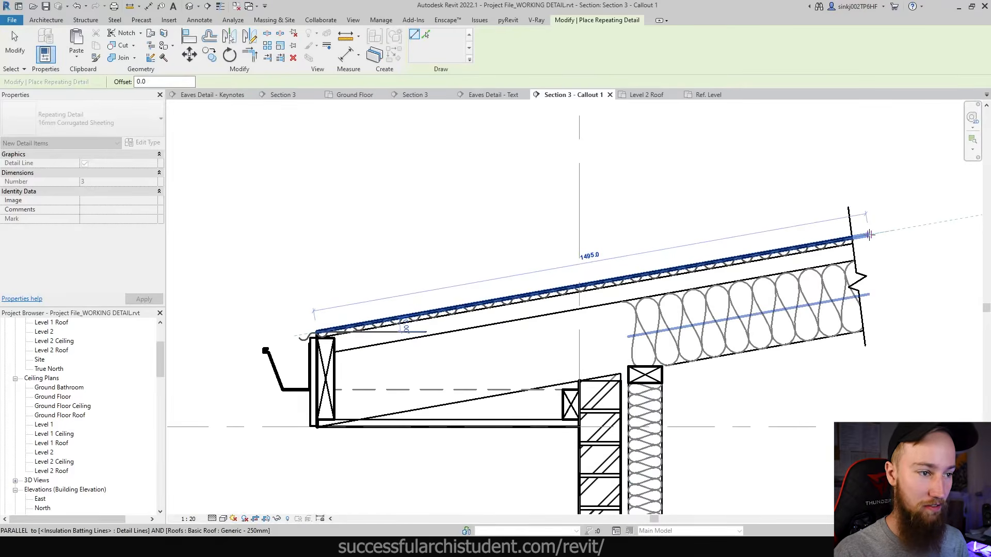
pyautogui.click(869, 235)
pyautogui.press('Escape')
pyautogui.press('Escape')
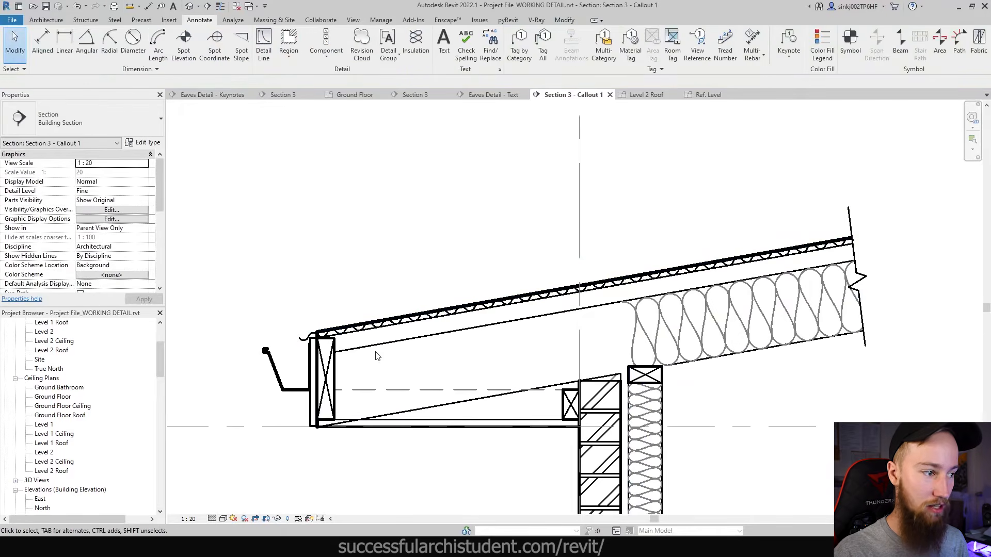
# - Delete the corrugated sheeting, then restore it with undo
pyautogui.scroll(2, 299, 344)
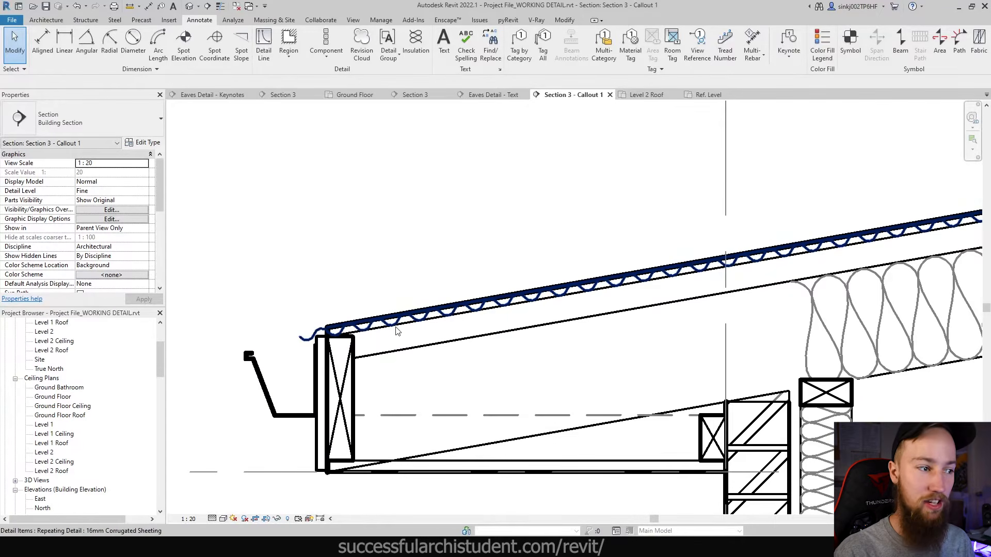
pyautogui.click(309, 338)
pyautogui.press('Delete')
pyautogui.scroll(-2, 341, 330)
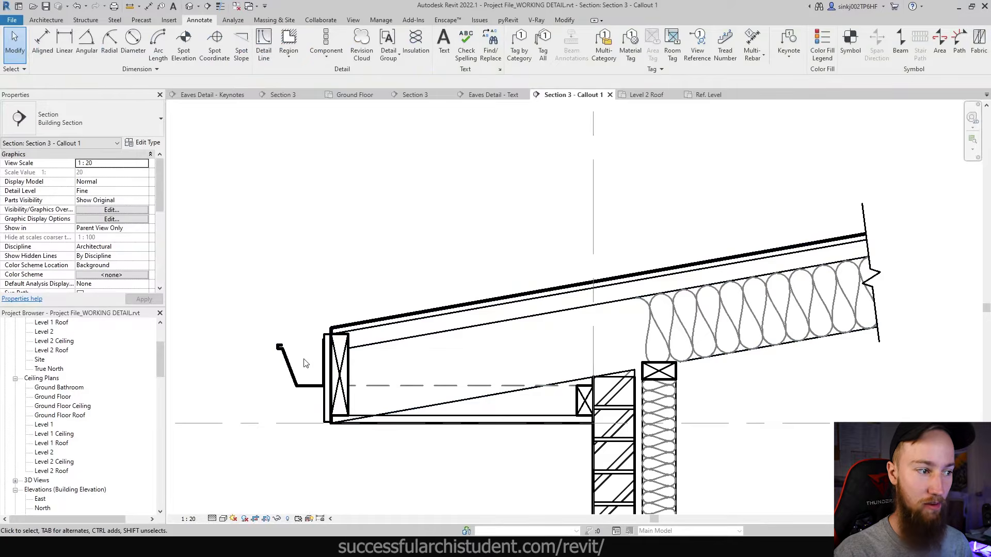
pyautogui.hotkey('ctrl', 'z')
pyautogui.scroll(2, 309, 356)
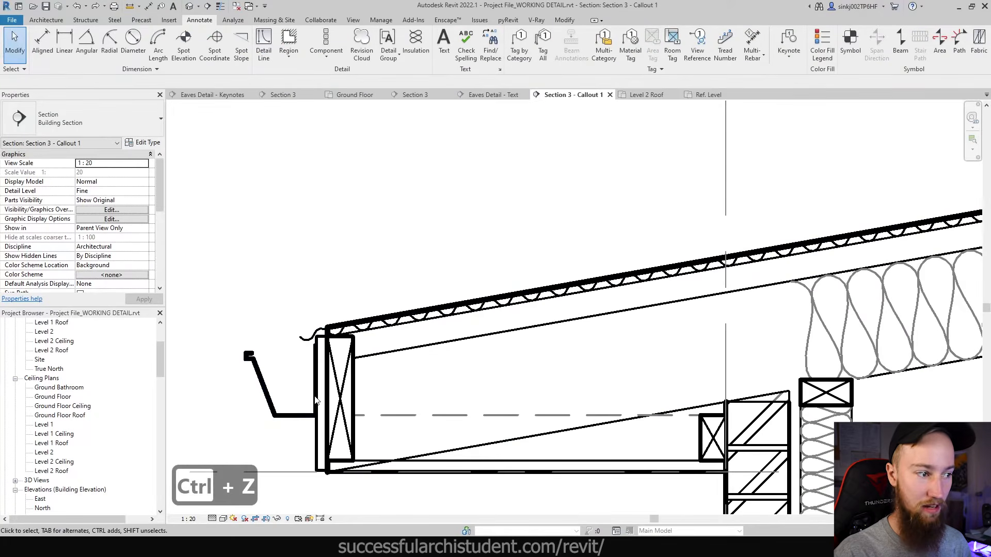
pyautogui.click(311, 336)
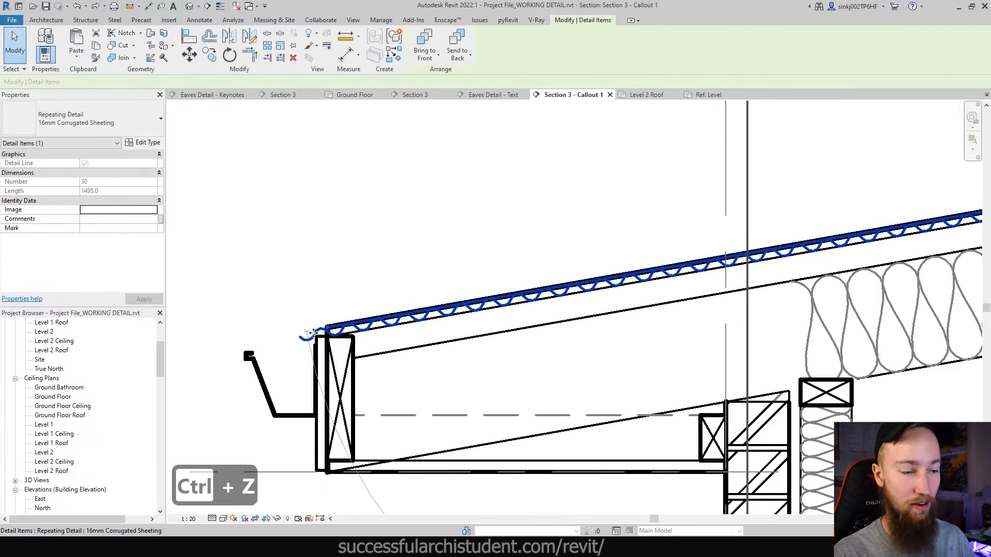
pyautogui.press('Escape')
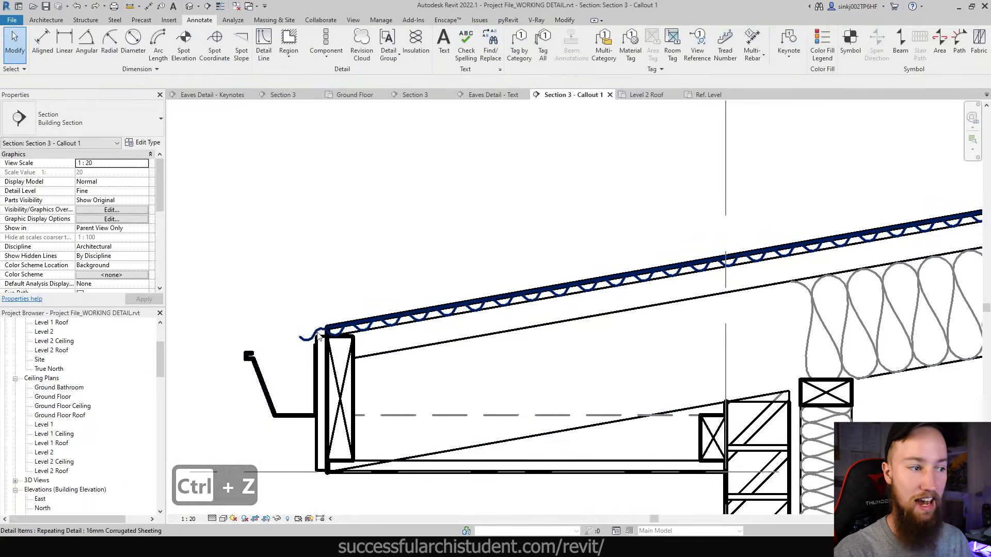
pyautogui.scroll(-2, 319, 337)
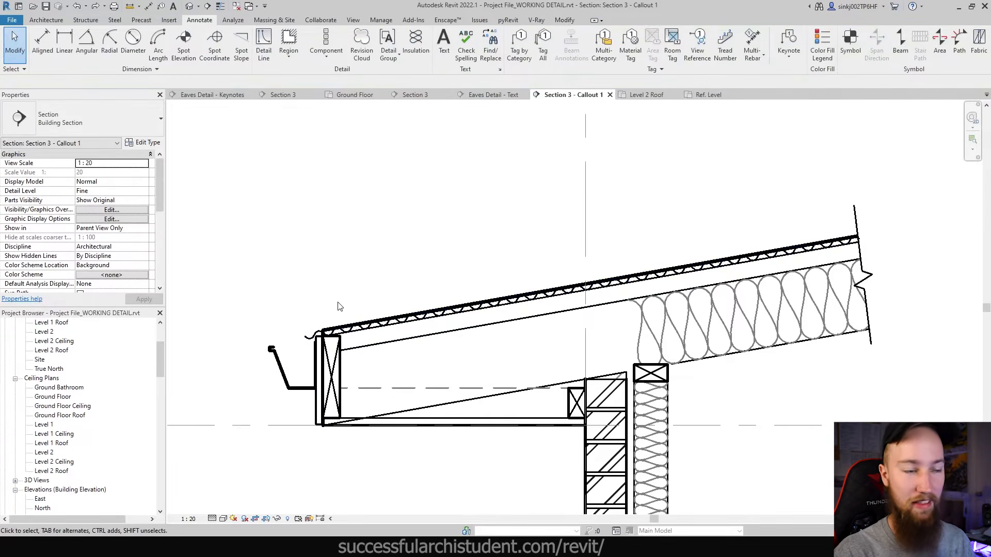
pyautogui.scroll(-1, 379, 335)
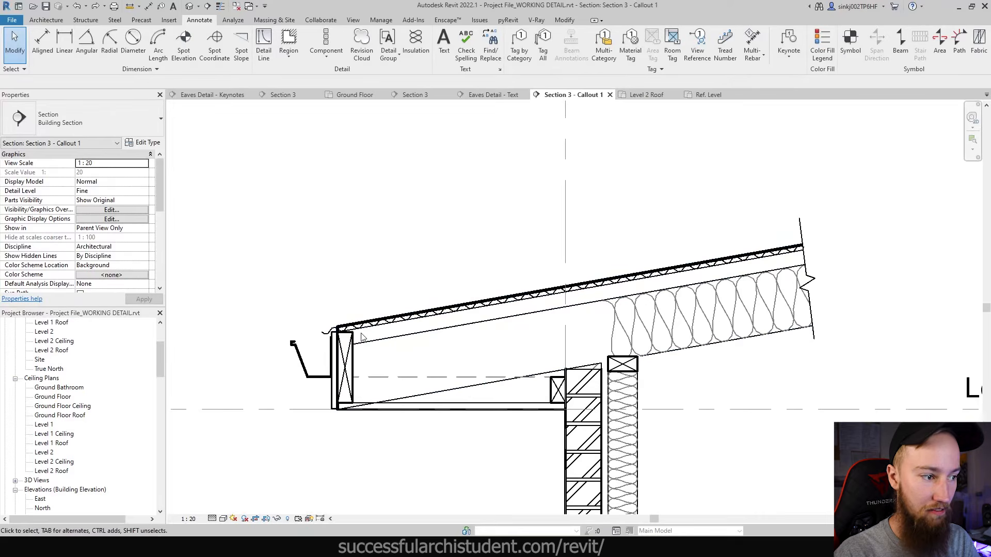
pyautogui.press('Delete')
pyautogui.scroll(1, 361, 336)
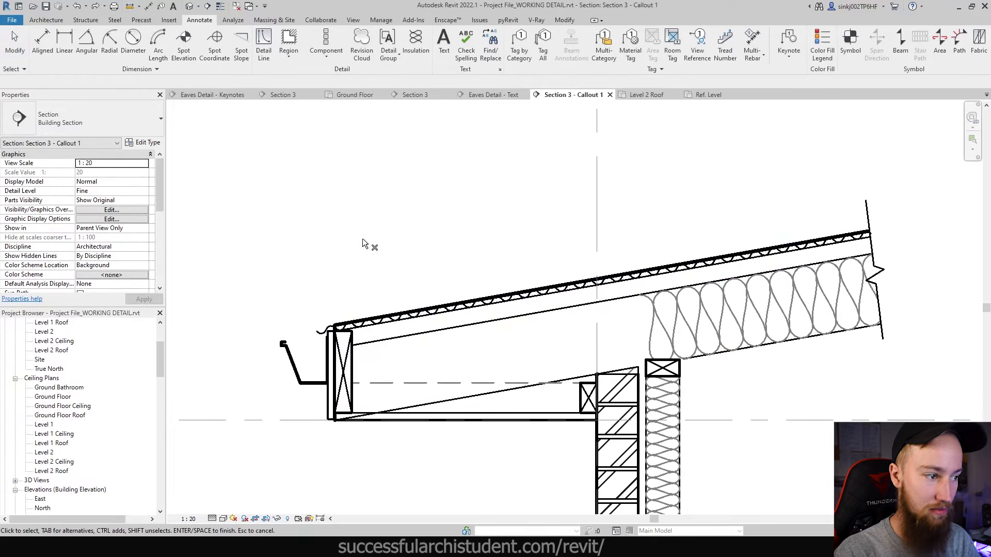
pyautogui.press('Escape')
# - Place a Stud detail component under the sheeting at the eave
pyautogui.click(326, 49)
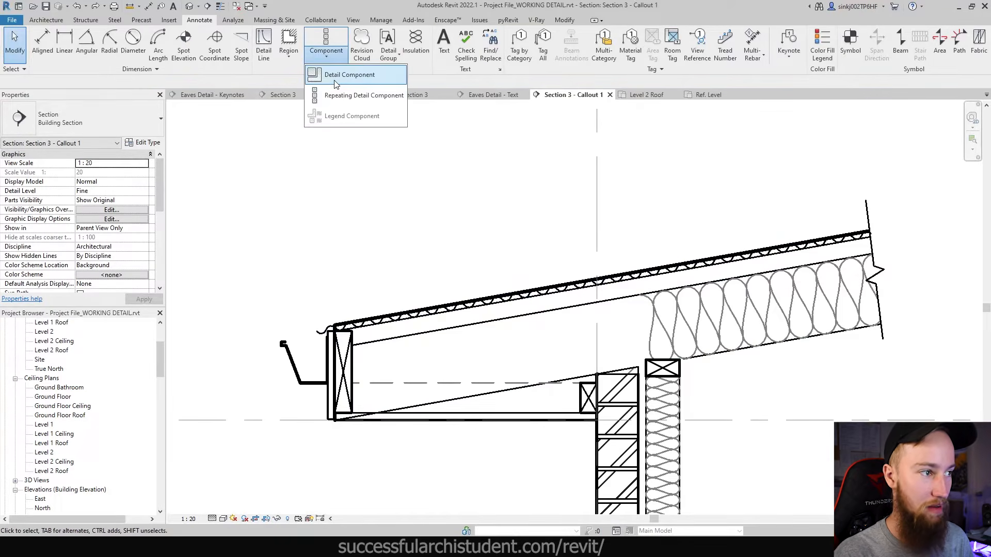
pyautogui.click(334, 79)
pyautogui.click(105, 124)
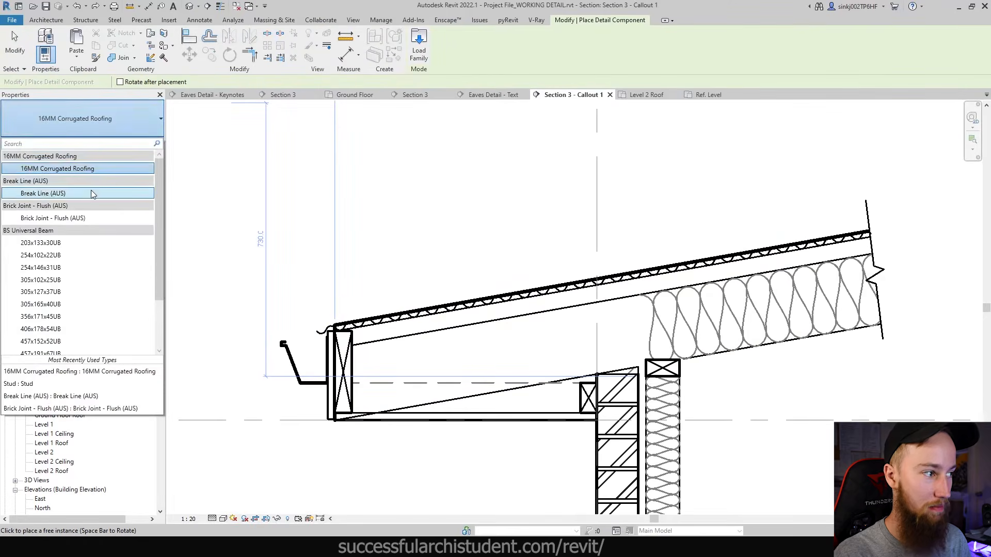
pyautogui.click(91, 191)
pyautogui.scroll(2, 506, 343)
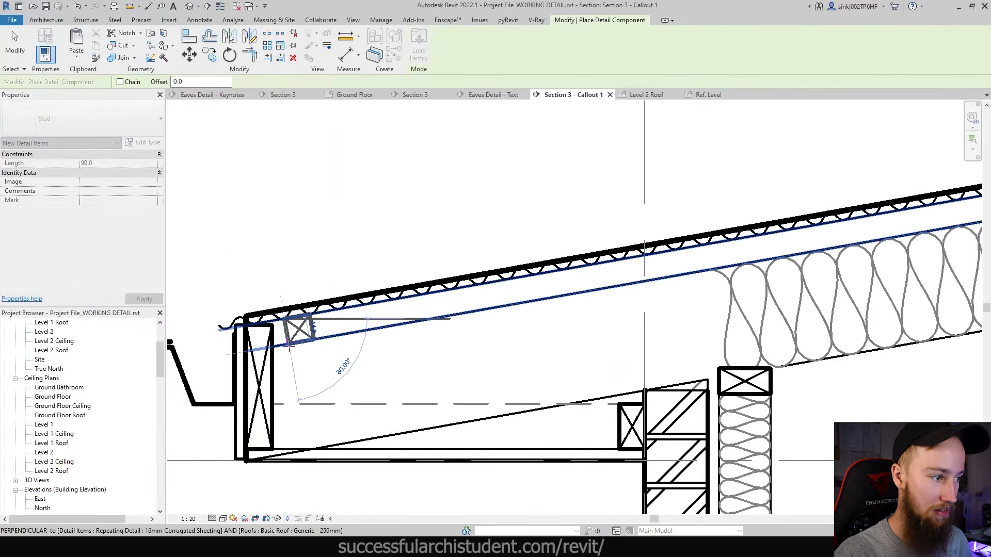
pyautogui.click(289, 344)
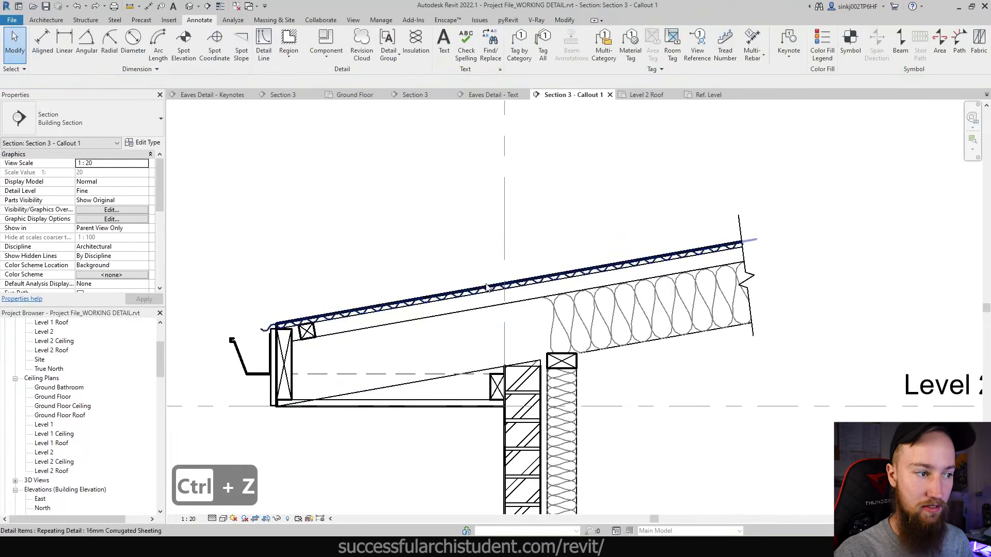
pyautogui.click(611, 238)
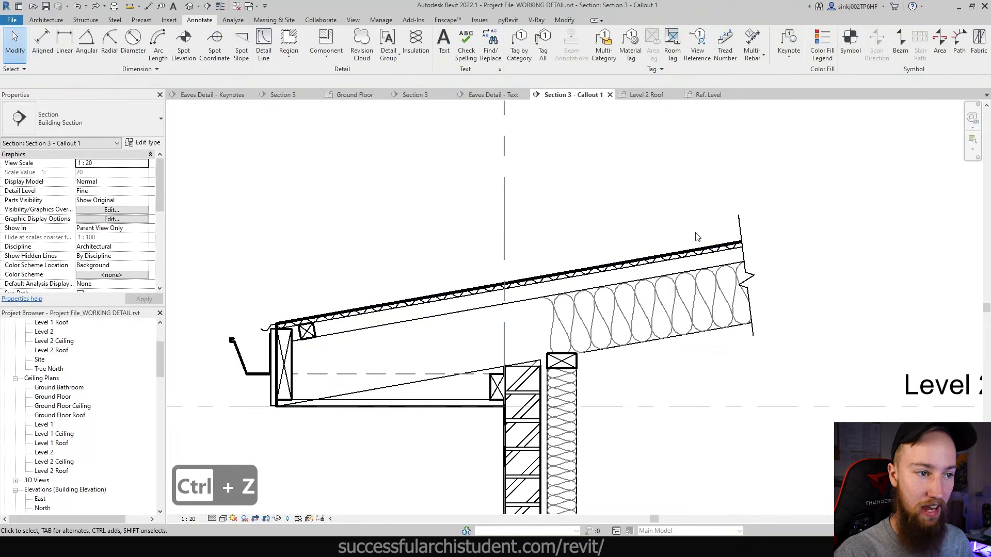
pyautogui.click(326, 54)
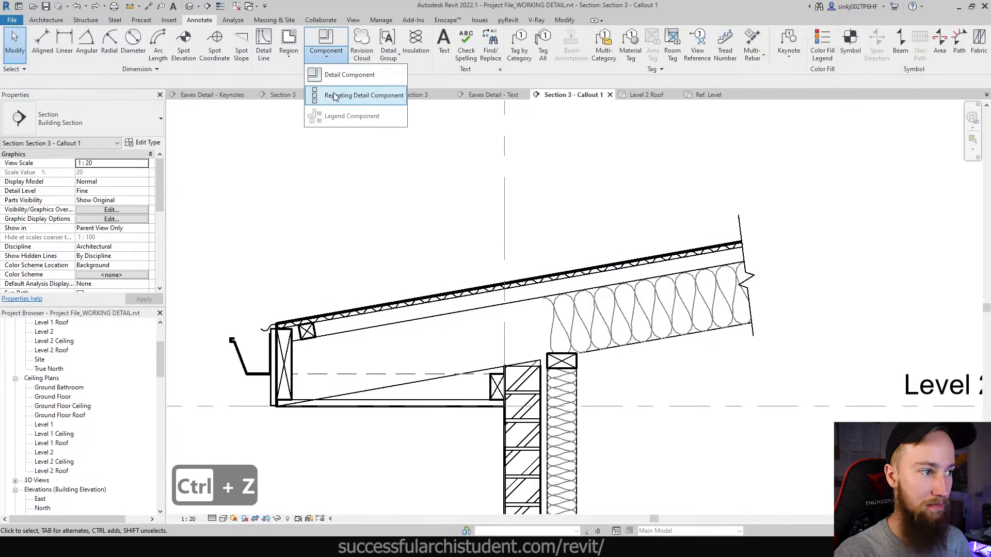
# - Create a 'Batten 45x45' repeating detail type repeating Stud at 600 spacing
pyautogui.click(350, 96)
pyautogui.click(149, 144)
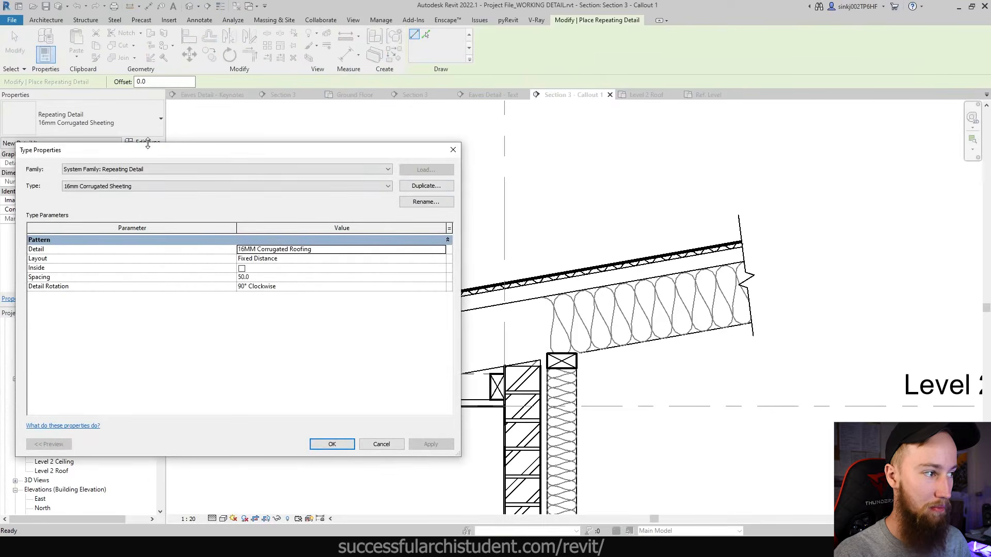
pyautogui.click(405, 184)
pyautogui.write('S')
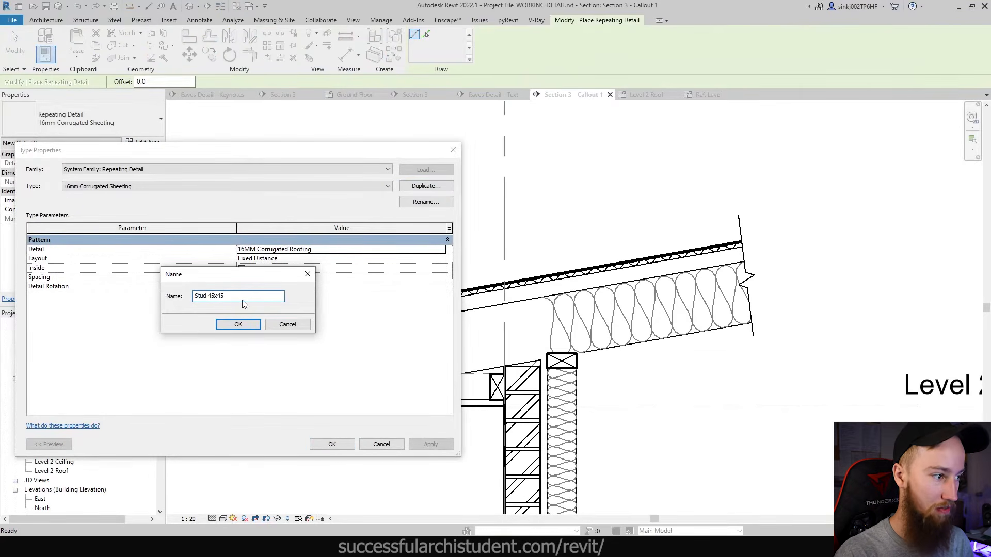
pyautogui.write('tud 45x45')
pyautogui.doubleClick(207, 296)
pyautogui.write('Batten')
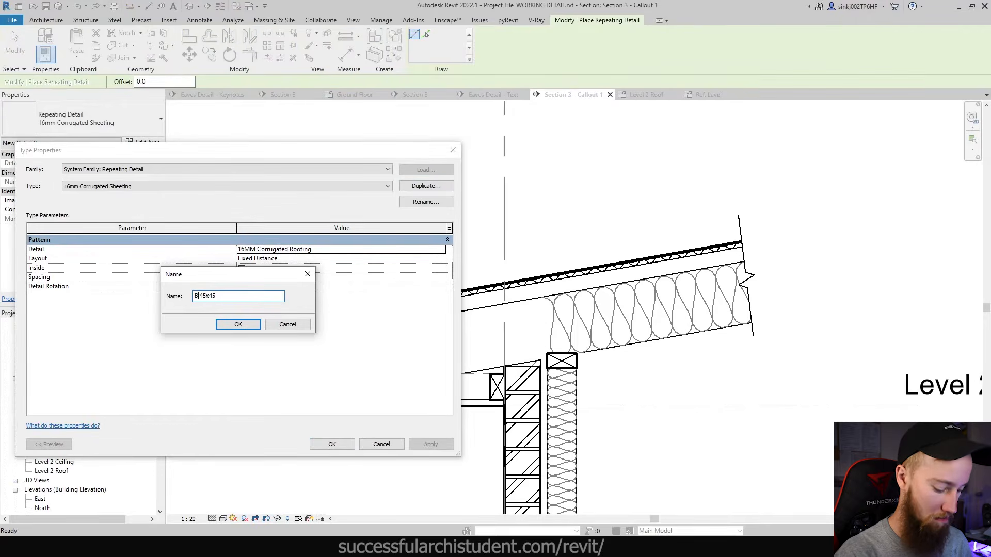
pyautogui.press('Return')
pyautogui.click(270, 278)
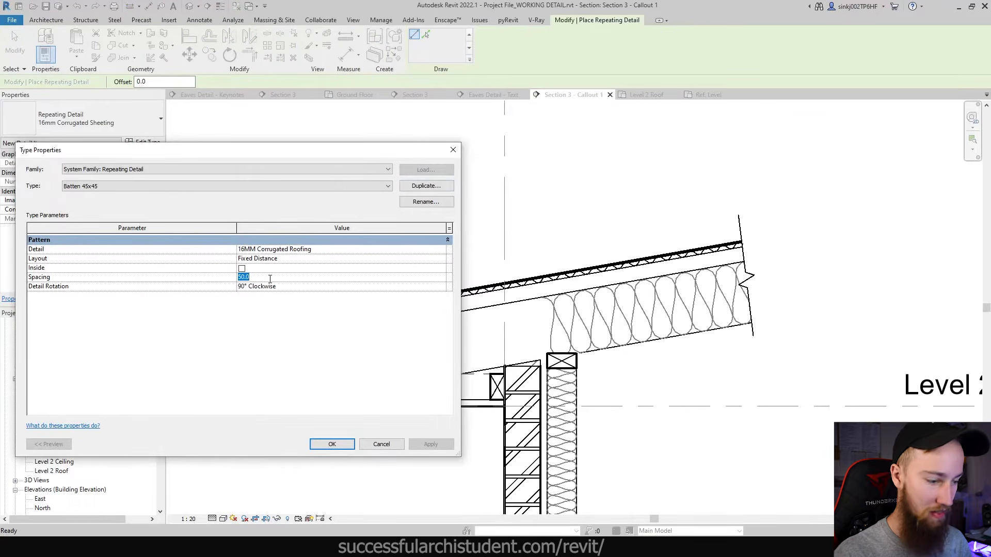
pyautogui.write('600')
pyautogui.click(405, 249)
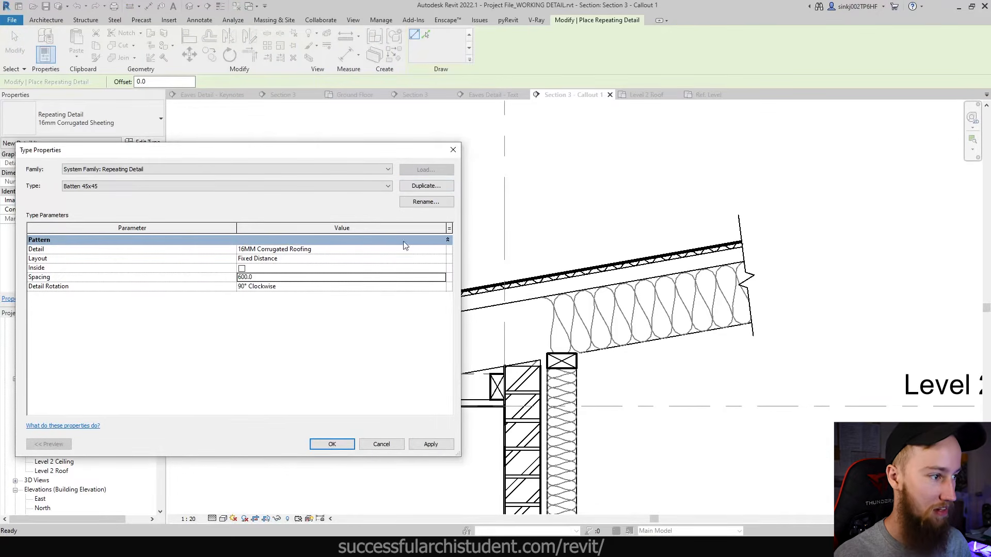
pyautogui.click(441, 249)
pyautogui.click(259, 298)
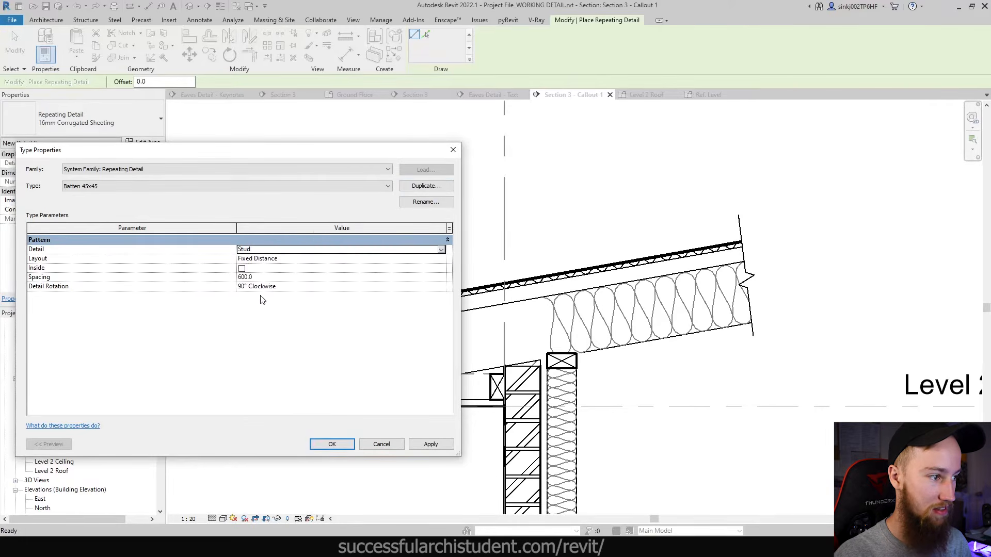
pyautogui.click(332, 444)
# - Draw a trial batten run along the roof, then undo it
pyautogui.scroll(2, 289, 340)
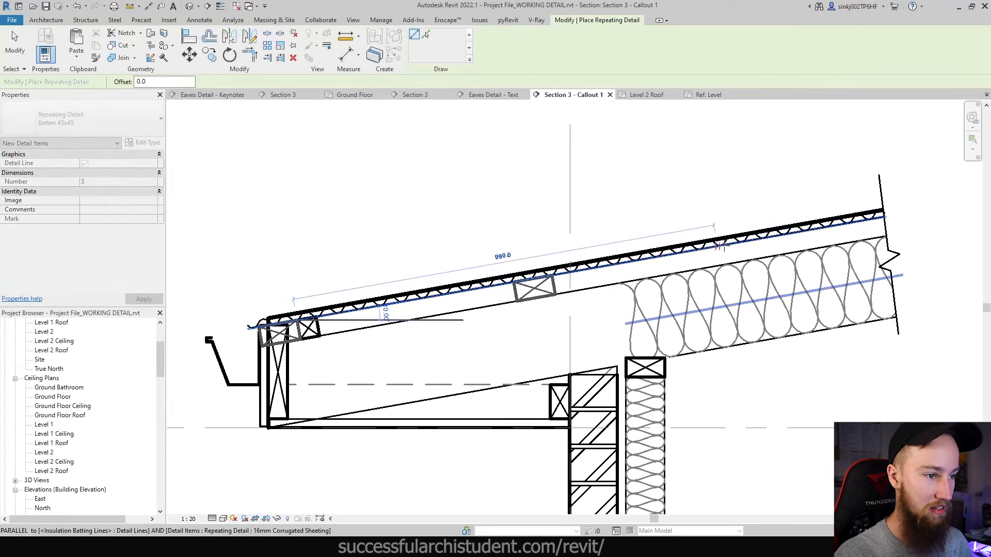
pyautogui.click(814, 228)
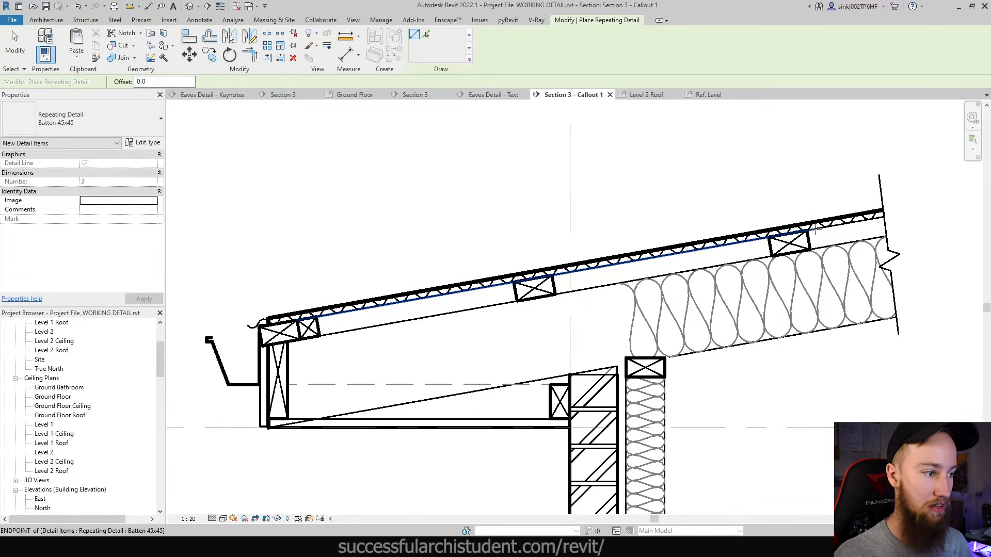
pyautogui.hotkey('ctrl', 'z')
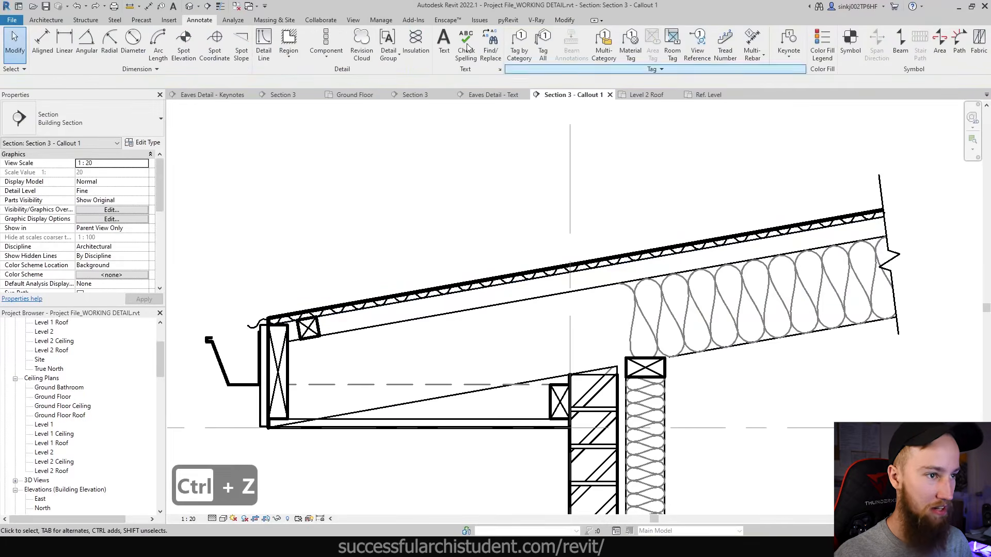
pyautogui.moveTo(161, 356); pyautogui.dragTo(144, 494)
pyautogui.scroll(3, 78, 378)
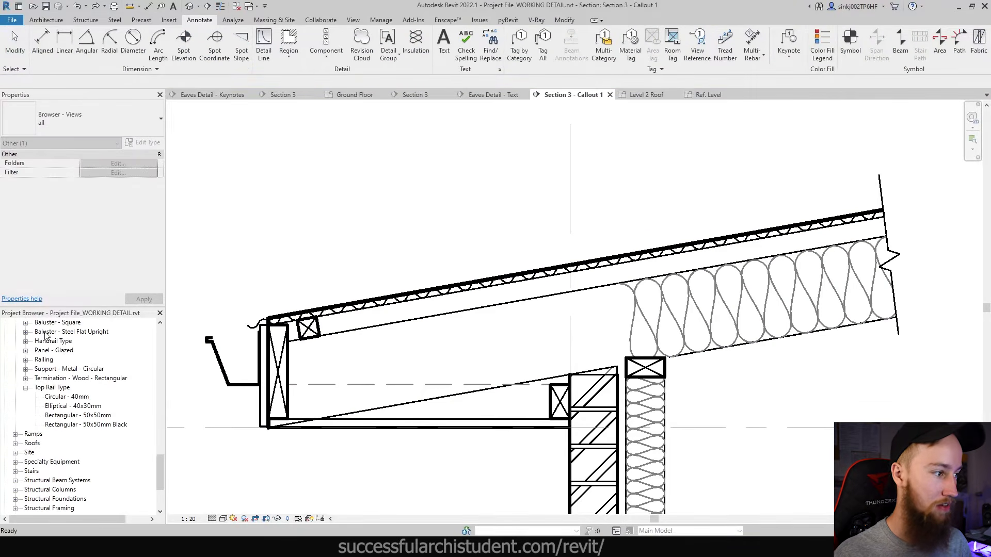
# - Locate the Stud detail family in the Project Browser and open Stud.rfa for editing
pyautogui.scroll(10, 45, 336)
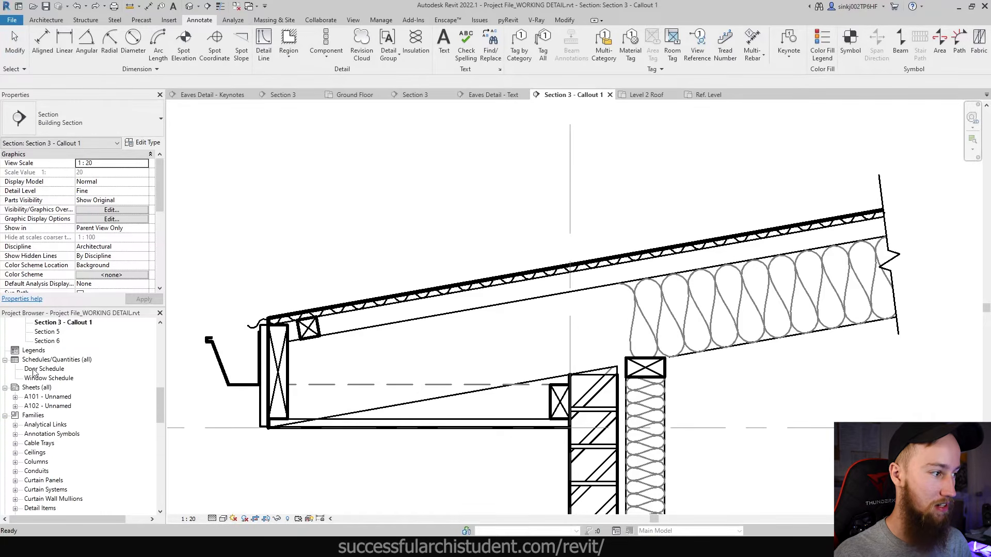
pyautogui.scroll(-2, 33, 373)
pyautogui.click(33, 369)
pyautogui.rightClick(34, 370)
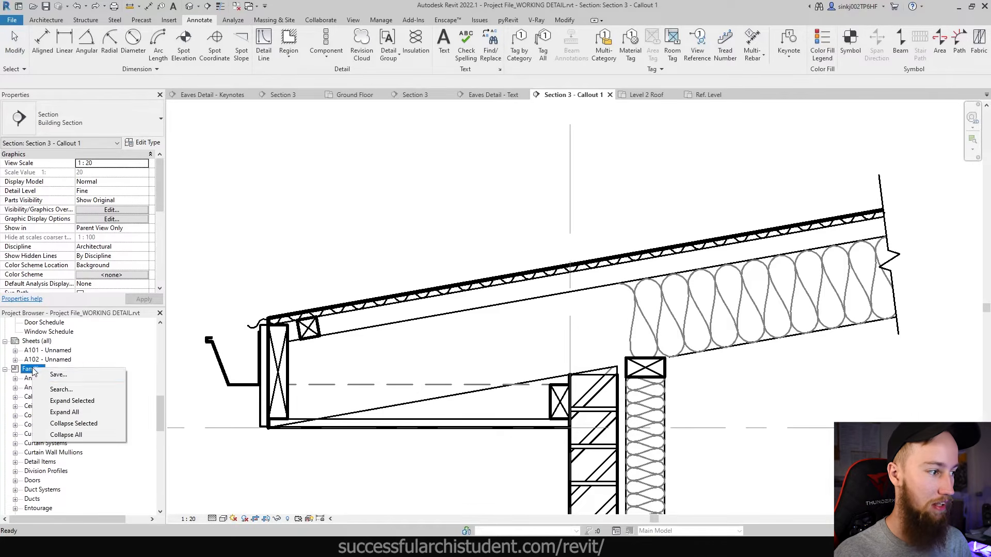
pyautogui.click(108, 390)
pyautogui.write('stud')
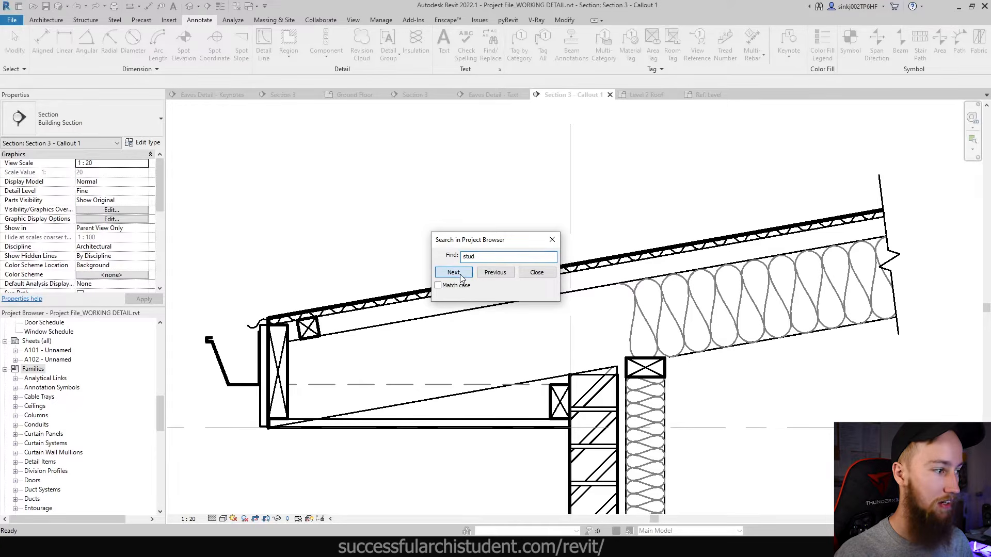
pyautogui.click(454, 273)
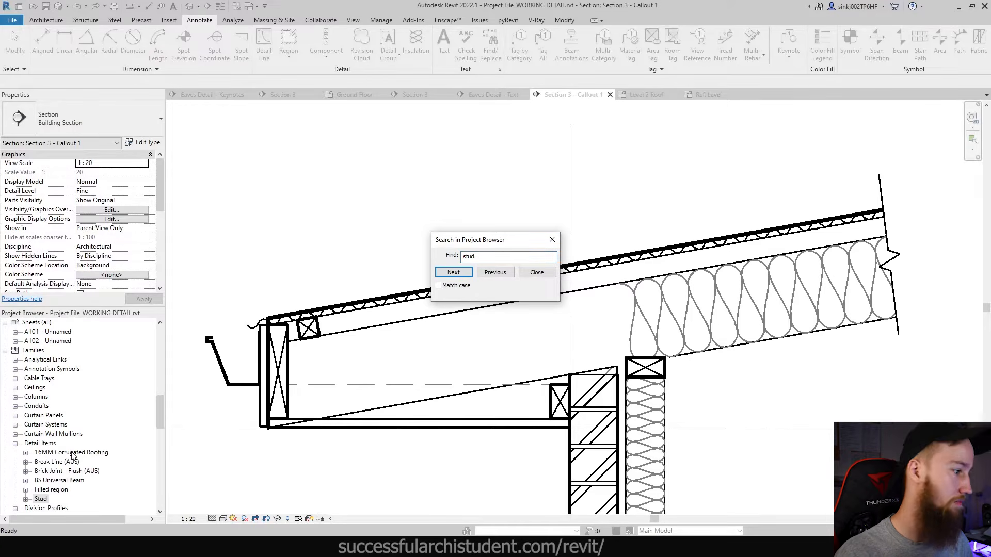
pyautogui.click(548, 276)
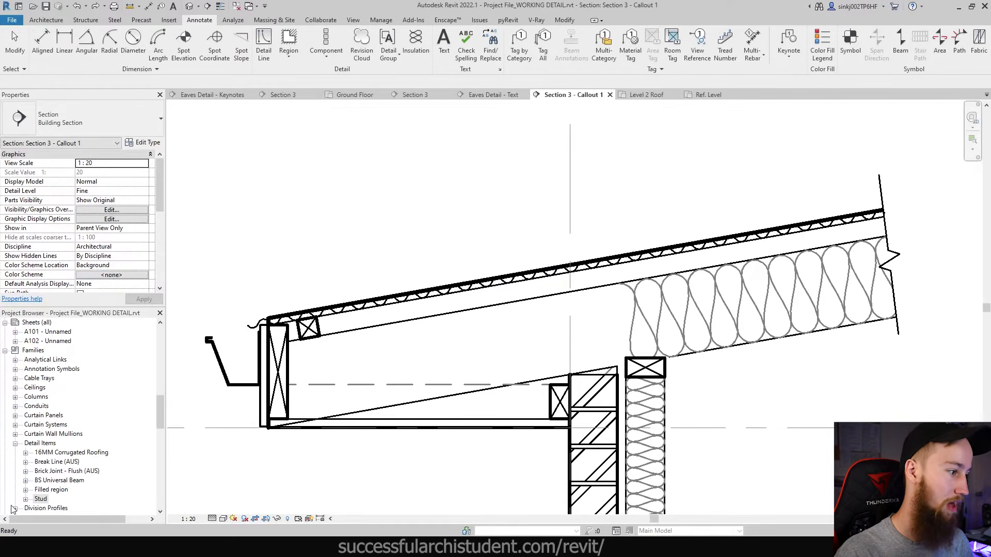
pyautogui.scroll(-2, 46, 419)
pyautogui.doubleClick(41, 453)
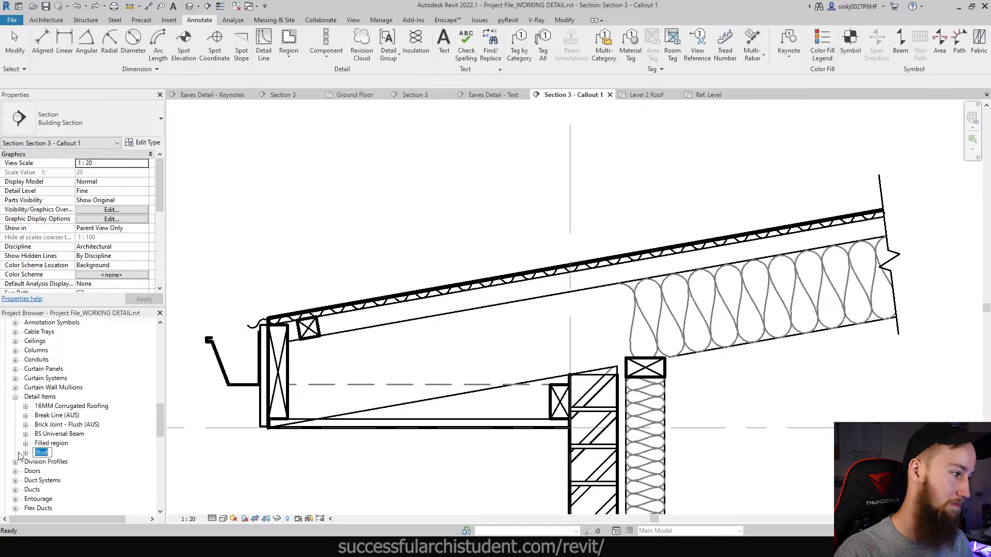
pyautogui.rightClick(42, 453)
pyautogui.click(85, 371)
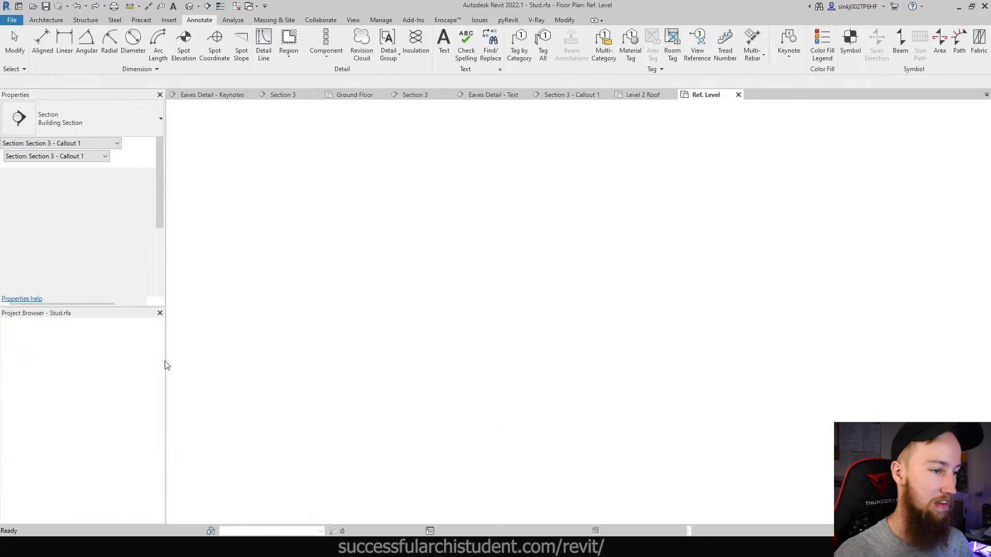
# - Save the Stud family as a new family named 45x45 Batten
pyautogui.click(11, 19)
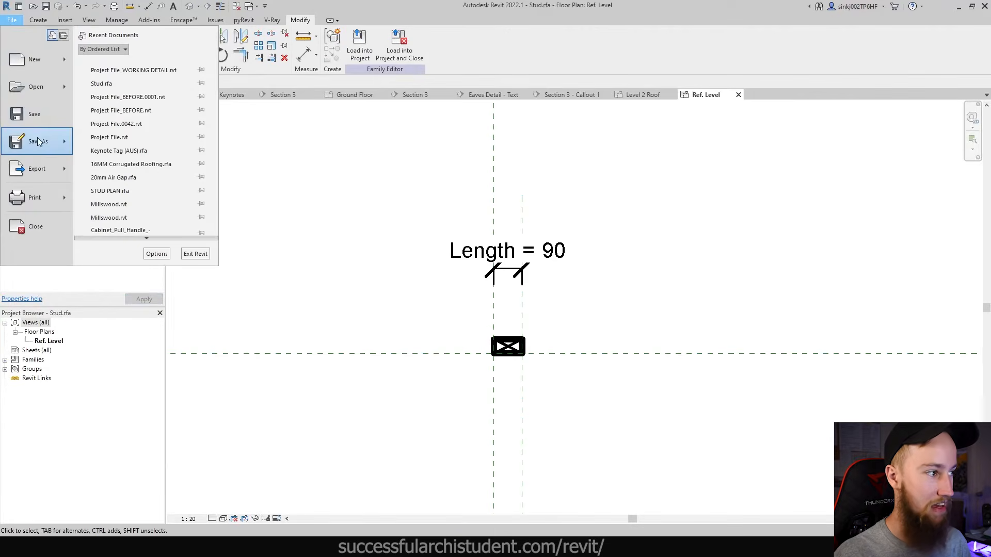
pyautogui.moveTo(40, 141)
pyautogui.click(149, 143)
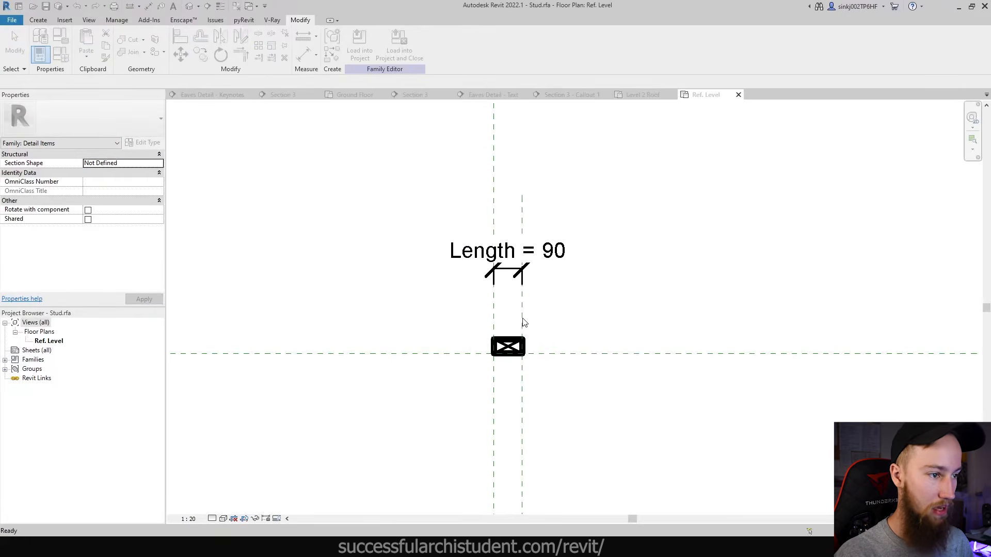
# - Reduce the batten's Length dimension from 90 to 45
pyautogui.scroll(2, 524, 323)
pyautogui.click(526, 304)
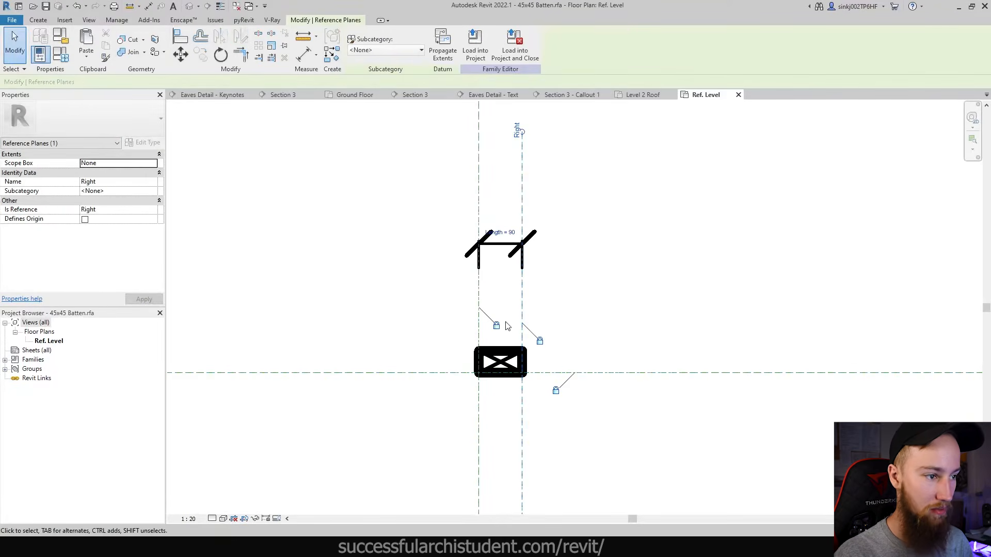
pyautogui.click(509, 234)
pyautogui.write('45')
pyautogui.press('Return')
pyautogui.click(667, 261)
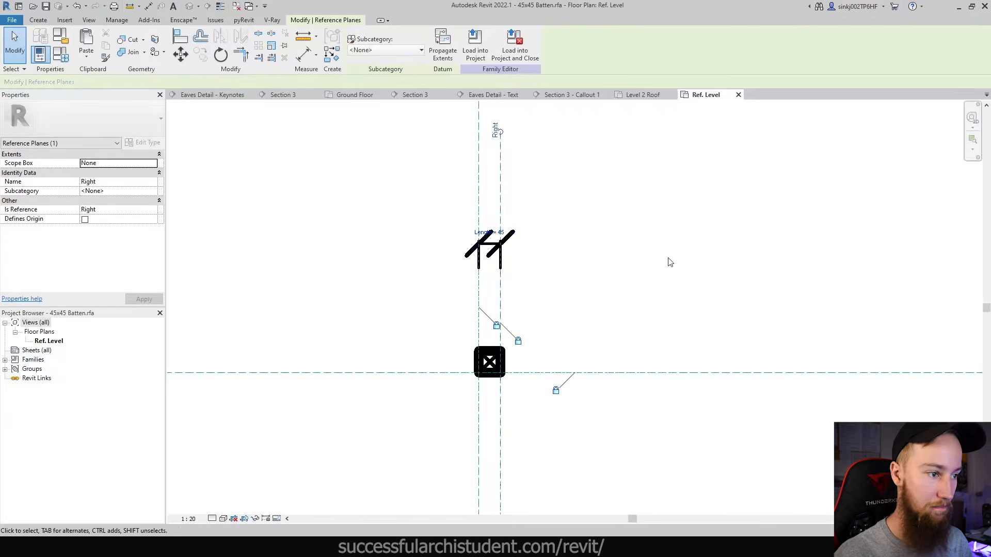
# - Load the 45x45 Batten family into the working detail project
pyautogui.click(360, 47)
pyautogui.click(456, 350)
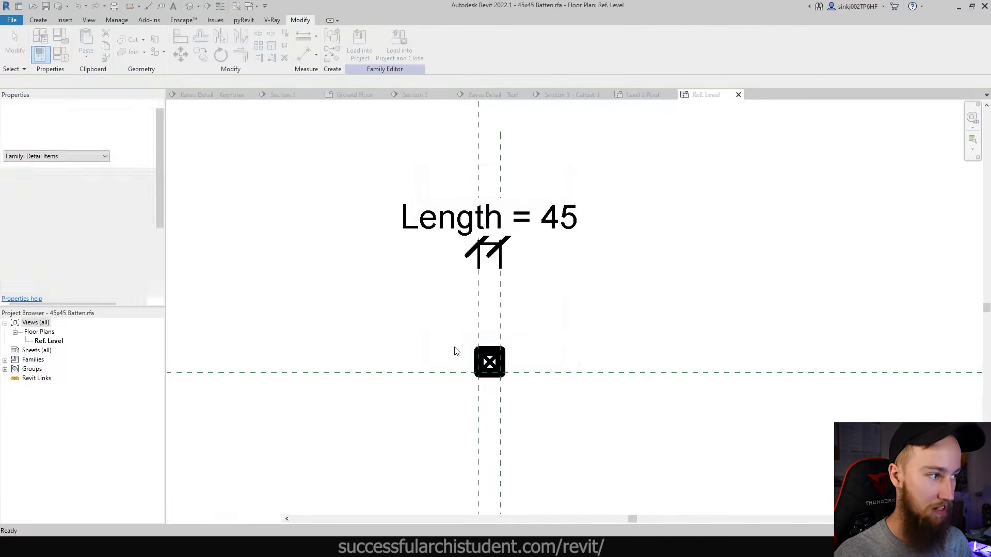
pyautogui.click(327, 54)
pyautogui.click(331, 93)
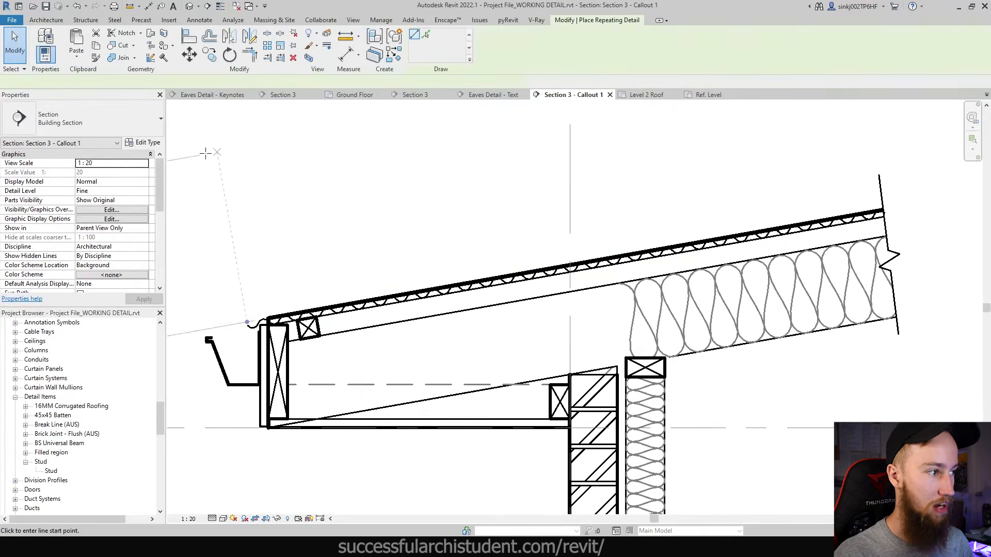
# - Set the Batten 45x45 repeating detail type to repeat the 45x45 Batten component
pyautogui.click(143, 143)
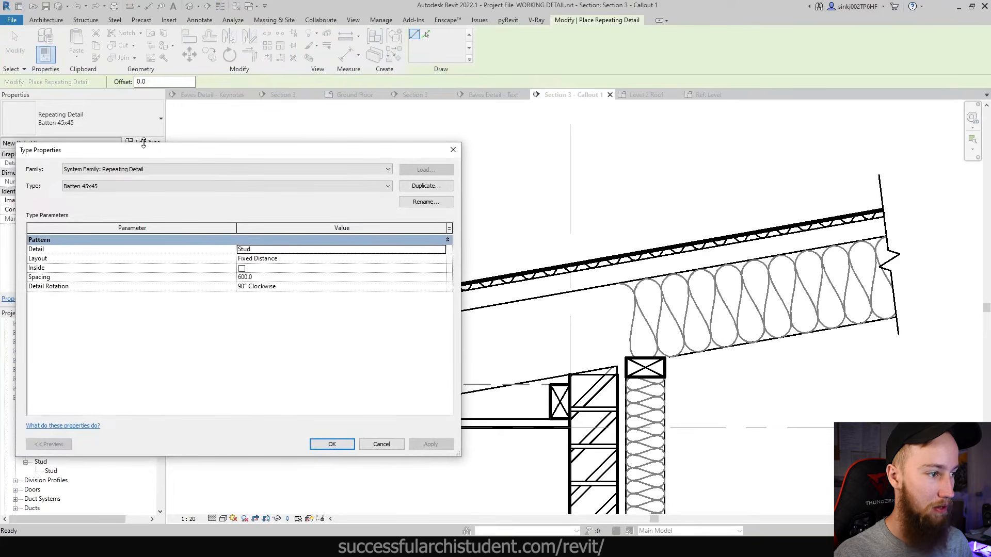
pyautogui.click(258, 250)
pyautogui.click(440, 251)
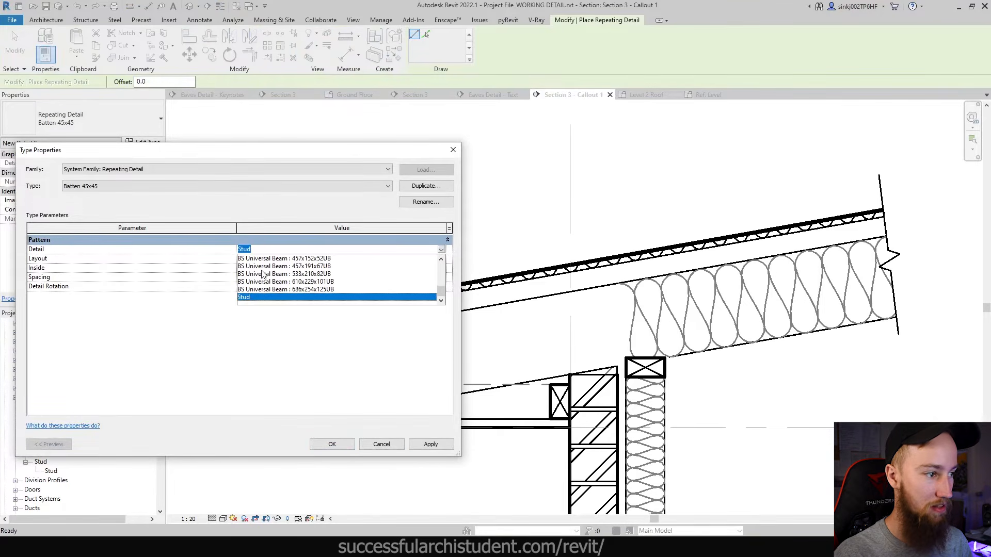
pyautogui.scroll(5, 262, 277)
pyautogui.click(260, 274)
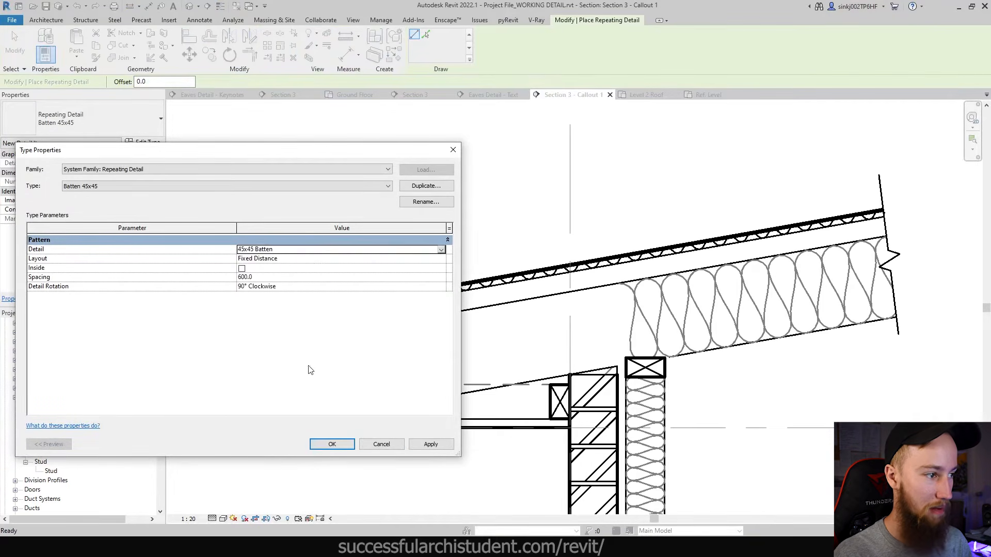
pyautogui.click(331, 444)
# - Draw the batten row along the rafter top from the eaves to the upper roof end
pyautogui.click(293, 299)
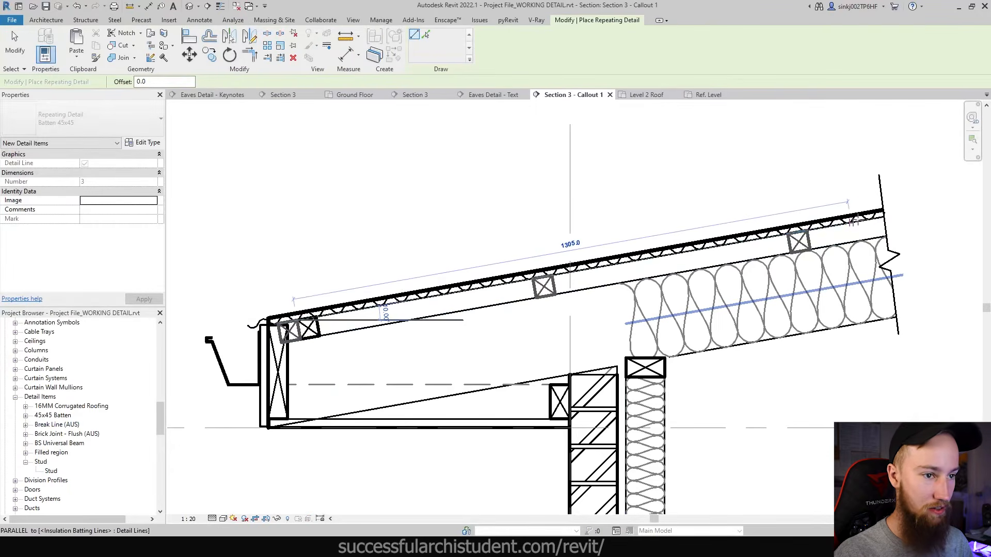
pyautogui.click(898, 213)
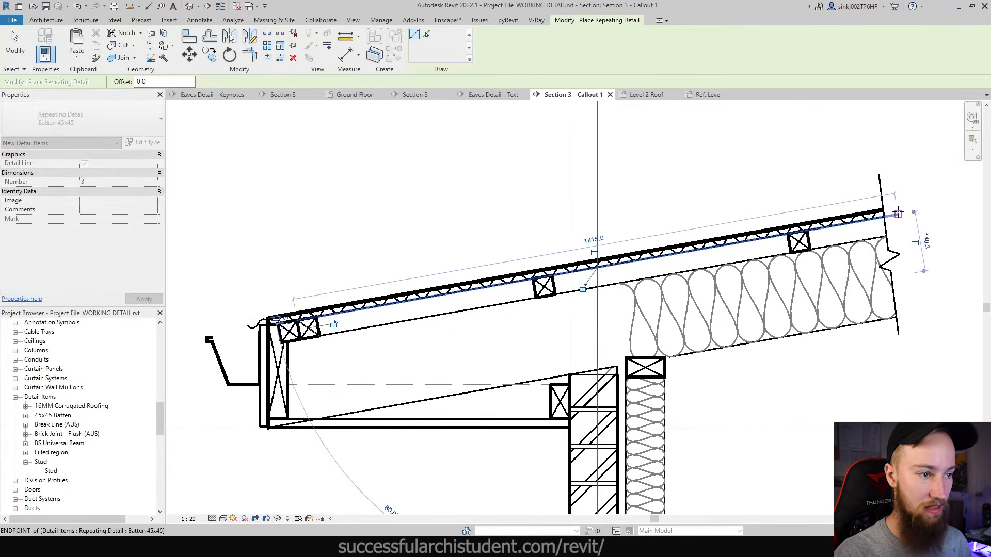
pyautogui.press('Escape')
pyautogui.press('Escape')
pyautogui.press('Delete')
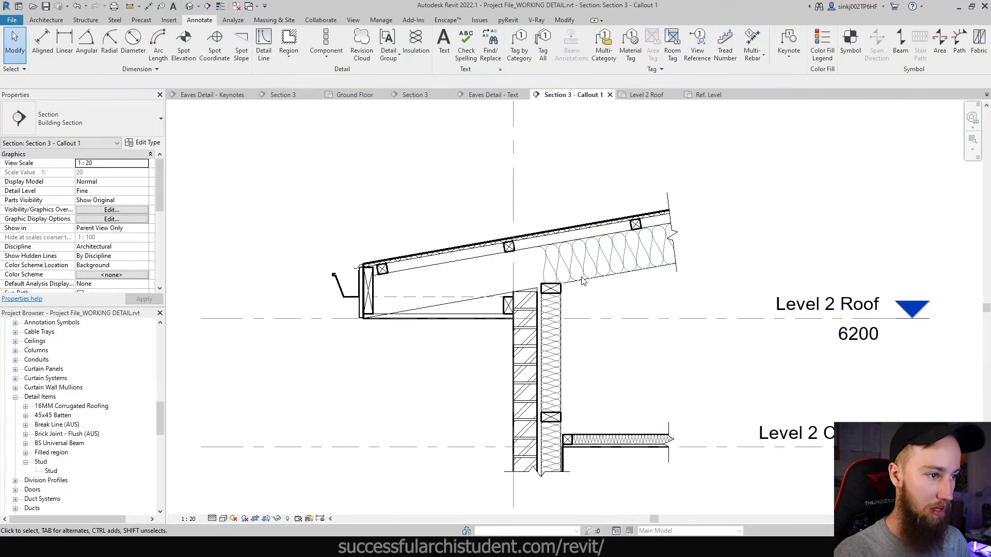
# - Show the full eaves and wall section beside the KEYNOTES WORKING DETAIL.txt window
pyautogui.moveTo(607, 336); pyautogui.dragTo(631, 365, button='middle')
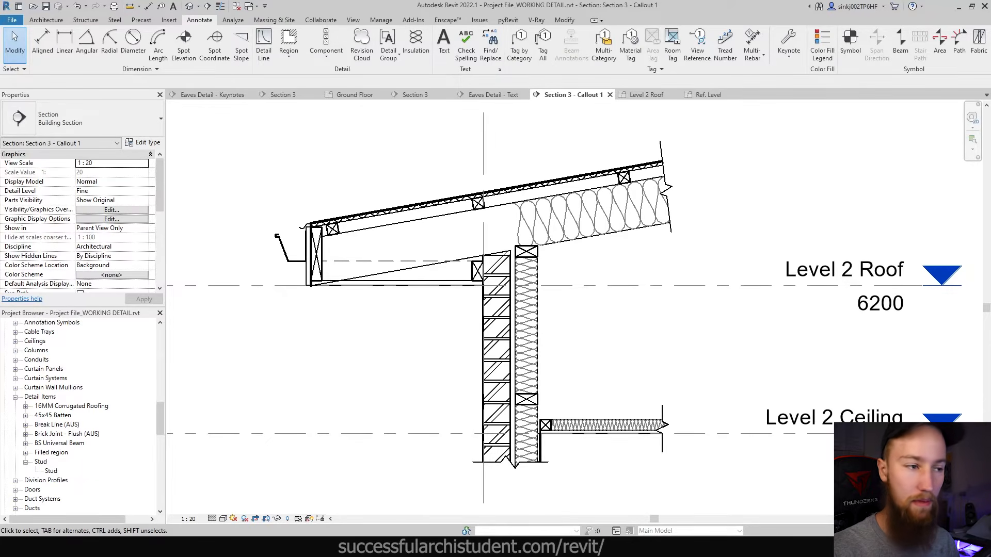
pyautogui.moveTo(990, 155); pyautogui.dragTo(530, 135)
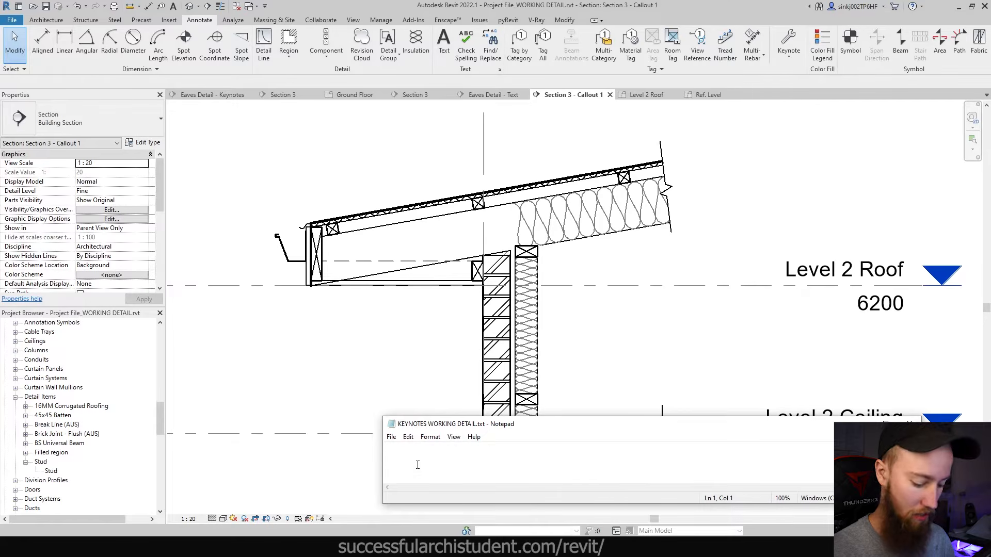
# - Add the keynote line CL-01 BRICK IN RACING RED in capitals
pyautogui.write('cl-')
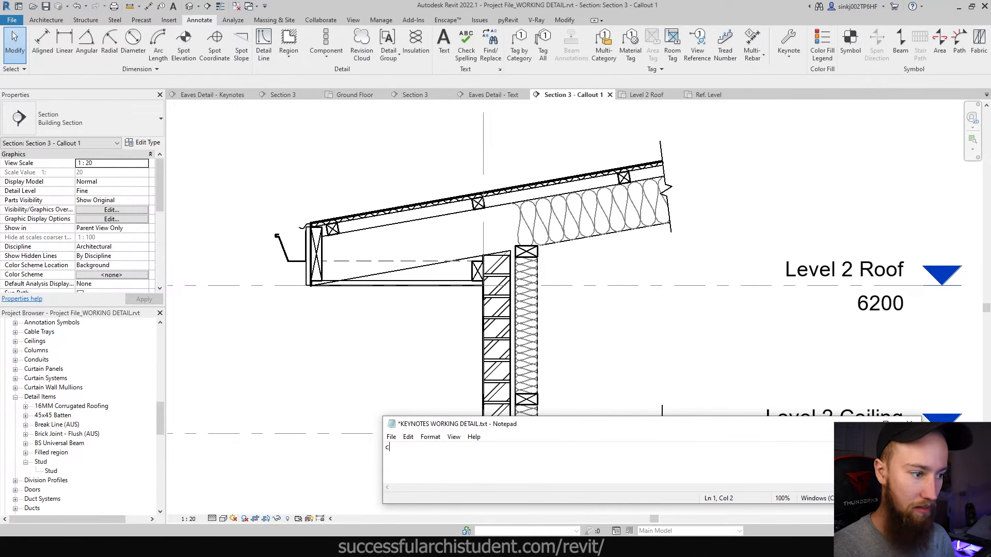
pyautogui.press('BackSpace')
pyautogui.write('CL-01')
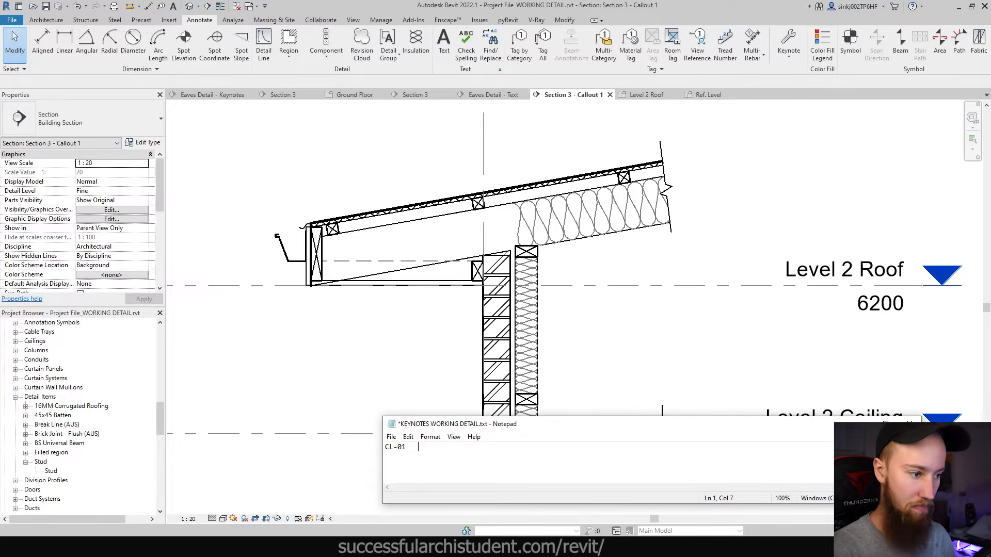
pyautogui.write('\tBrick i')
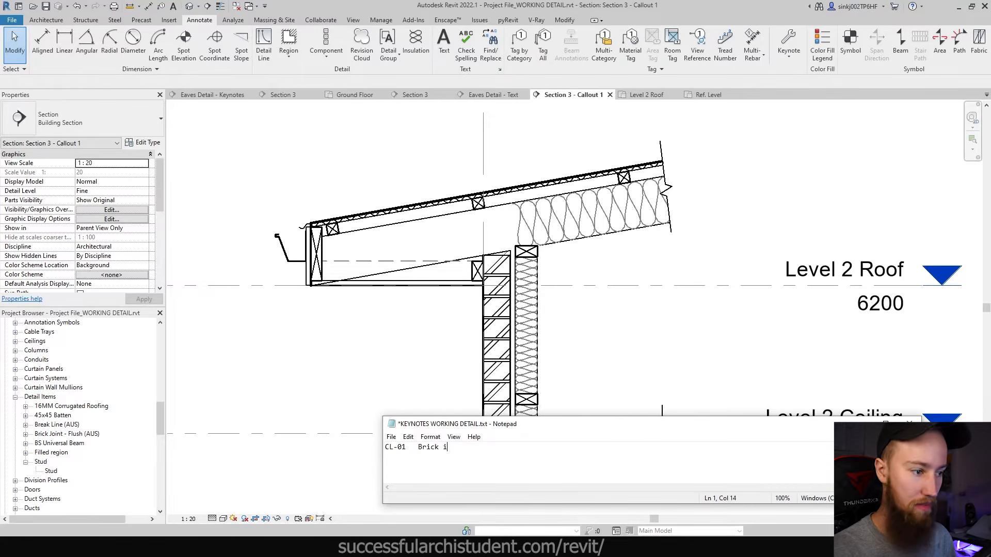
pyautogui.write('n Racing Red')
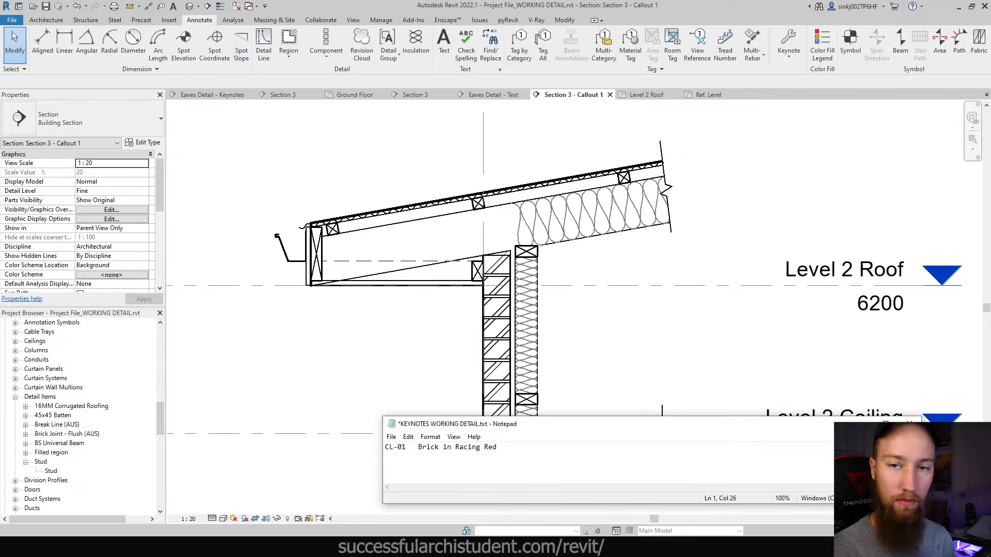
pyautogui.hotkey('ctrl', 'shift', 'Left')
pyautogui.hotkey('ctrl', 'shift', 'Left')
pyautogui.hotkey('ctrl', 'shift', 'Left')
pyautogui.hotkey('ctrl', 'shift', 'Left')
pyautogui.write('BRI')
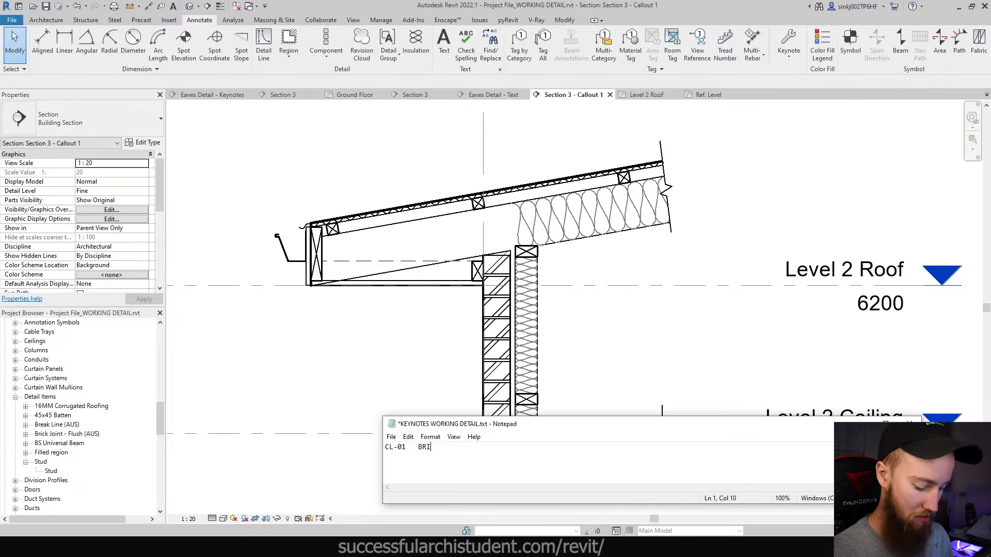
pyautogui.write('CK IN RACING RED')
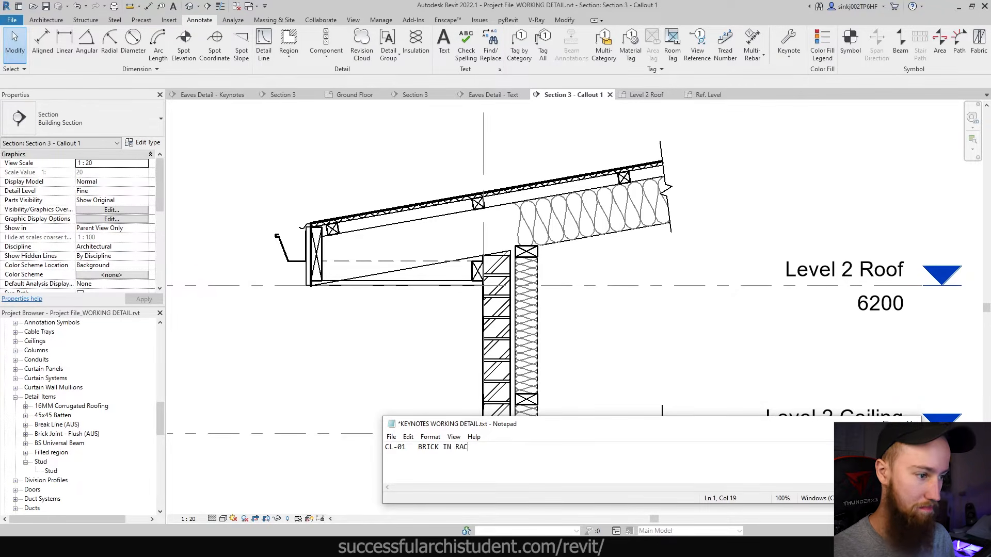
pyautogui.press('Return')
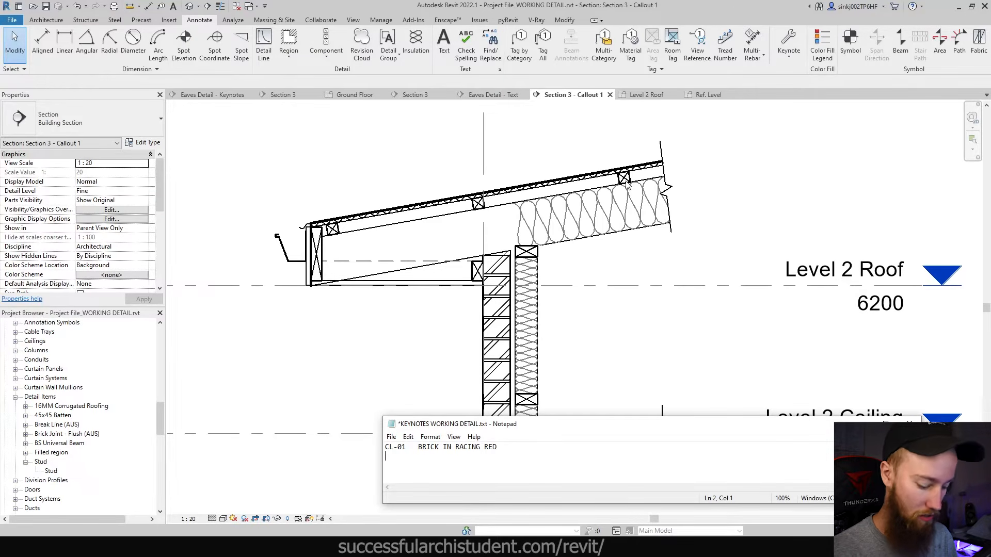
# - Add keynote lines for TIMBER BATTEN, DI-02 80 X 45 TIMBER PACKER and DI-03 90X45 TIMBER STUD
pyautogui.write('DI-01')
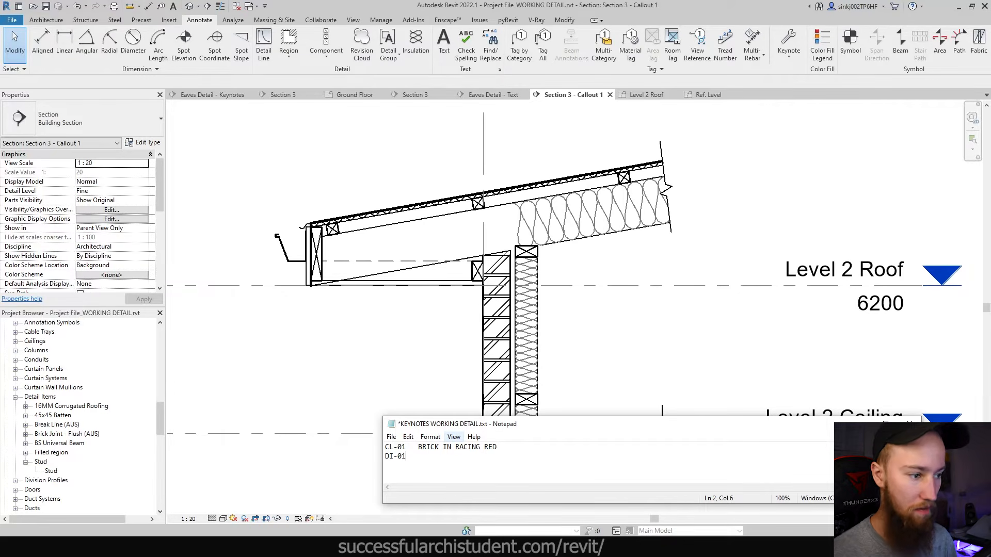
pyautogui.click(532, 446)
pyautogui.press('Return')
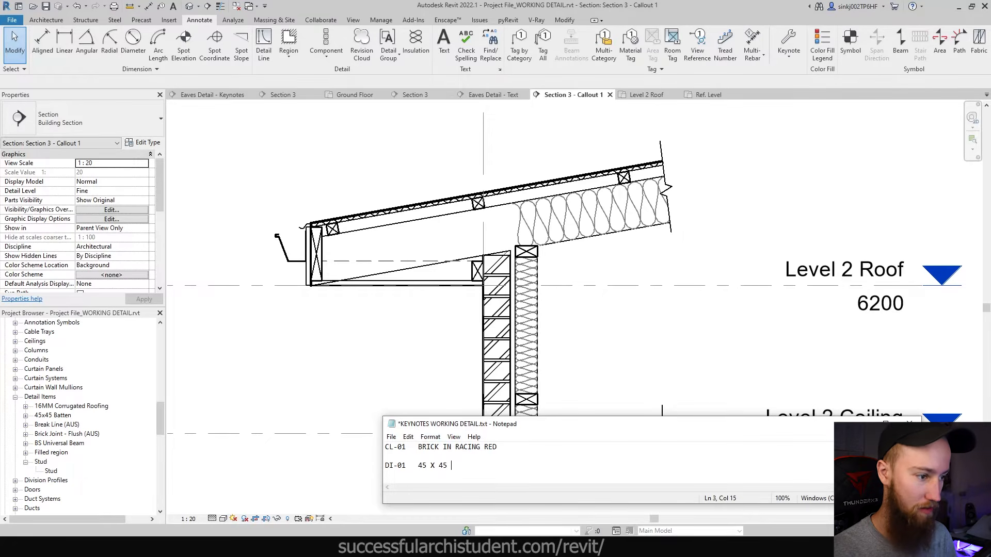
pyautogui.write('TIMBER BATTEN')
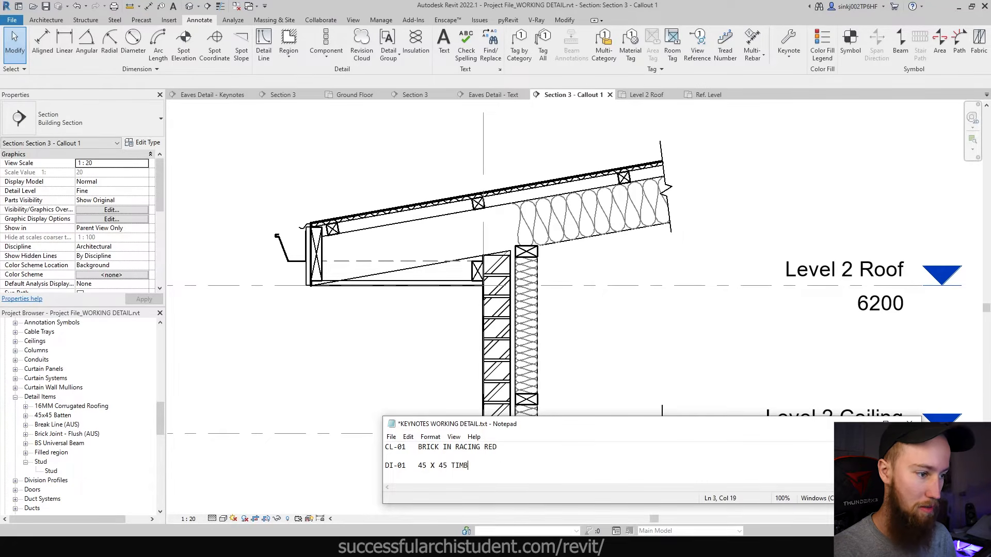
pyautogui.press('Return')
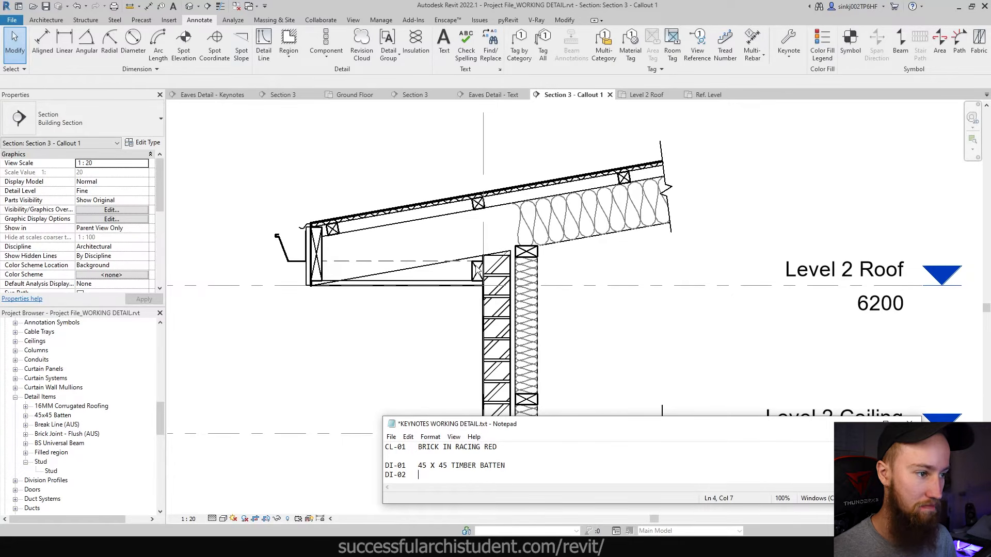
pyautogui.write('DI-02\t80 X')
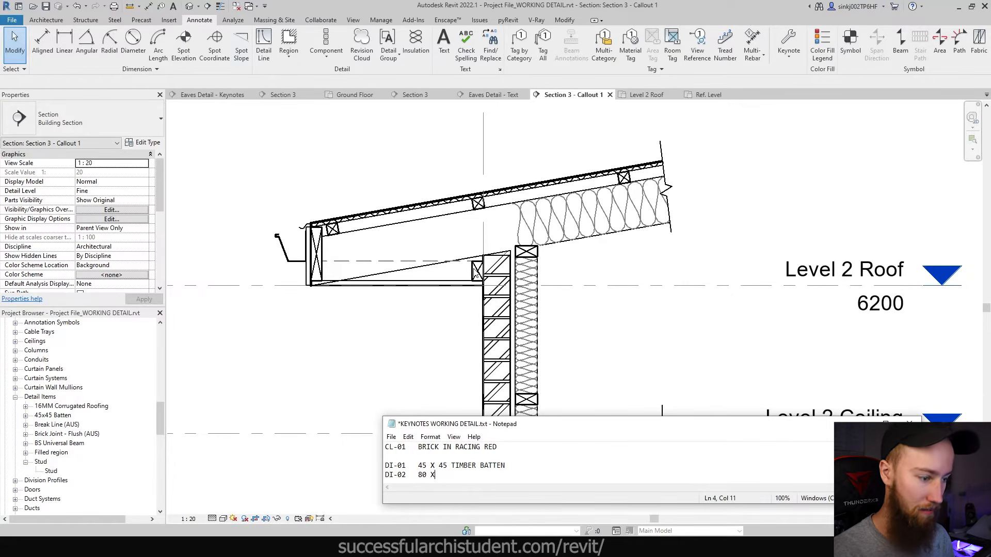
pyautogui.write(' 45 TIMBER PACKER')
pyautogui.press('Return')
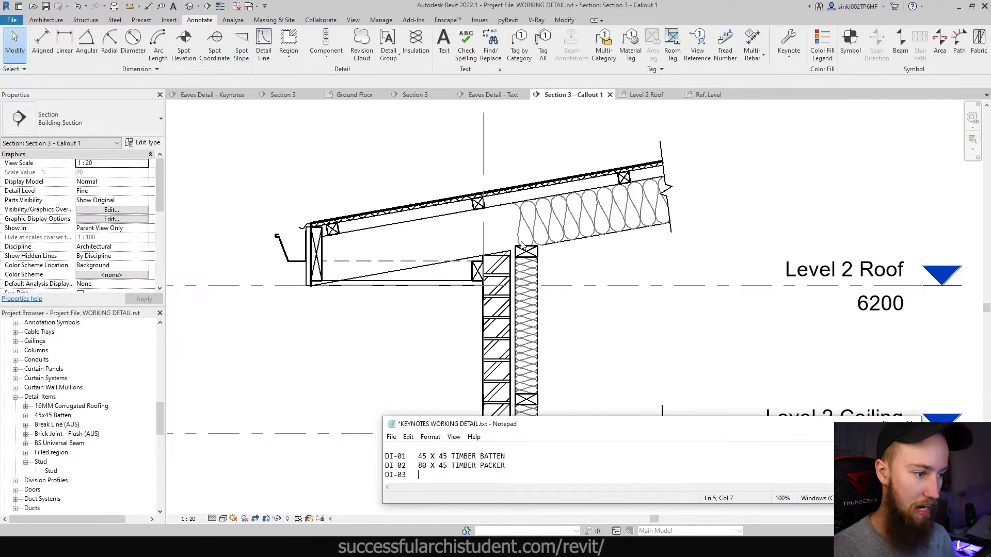
pyautogui.write('DI-03\t90X')
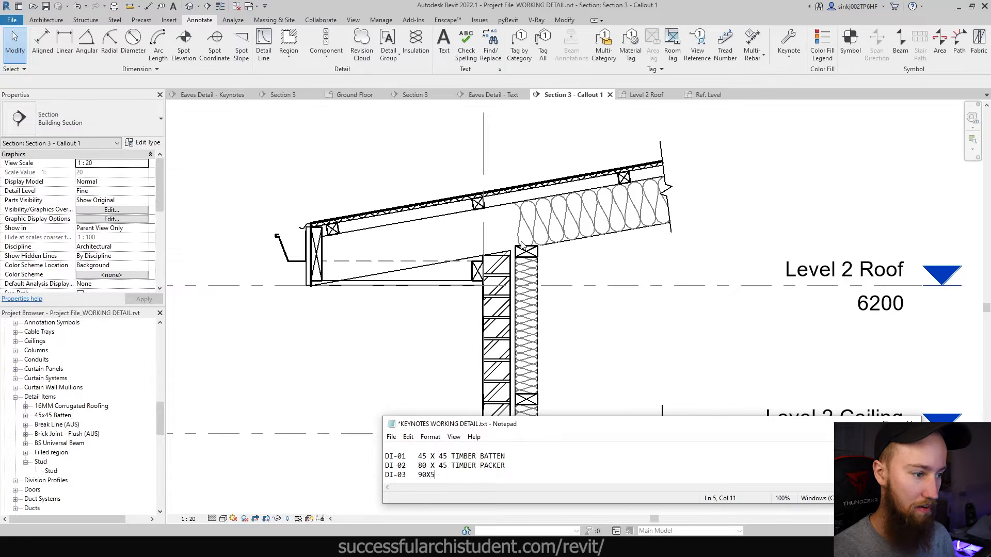
pyautogui.write('45 TIMBER STUD')
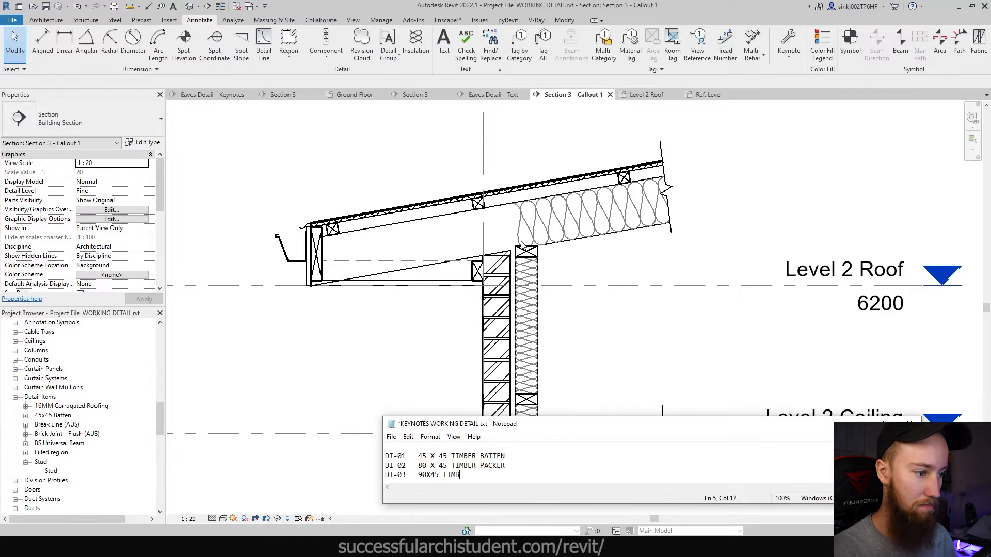
# - Correct the stud entry to 90 X 45 and begin the SL-01 TIMBER SOFFIT LINING line
pyautogui.click(429, 474)
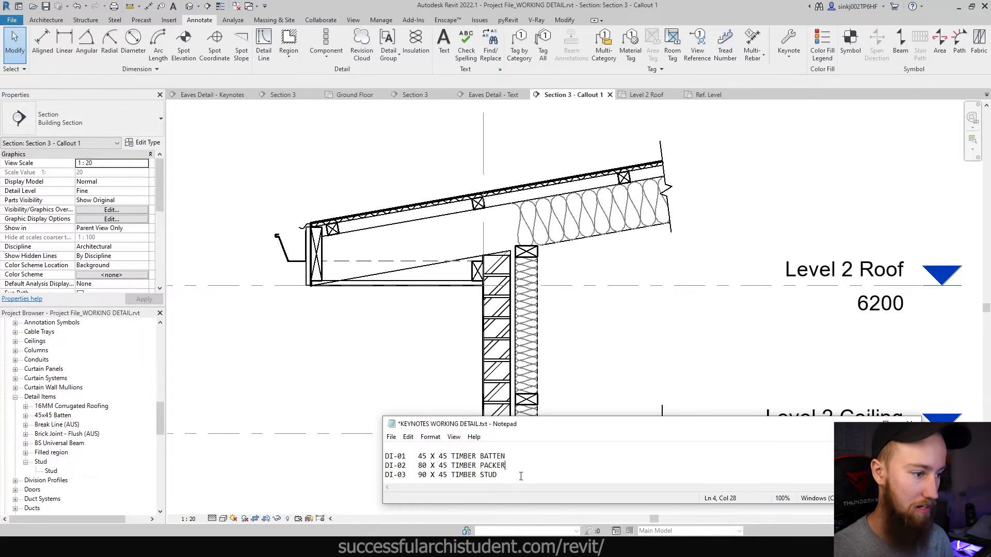
pyautogui.scroll(1, 385, 251)
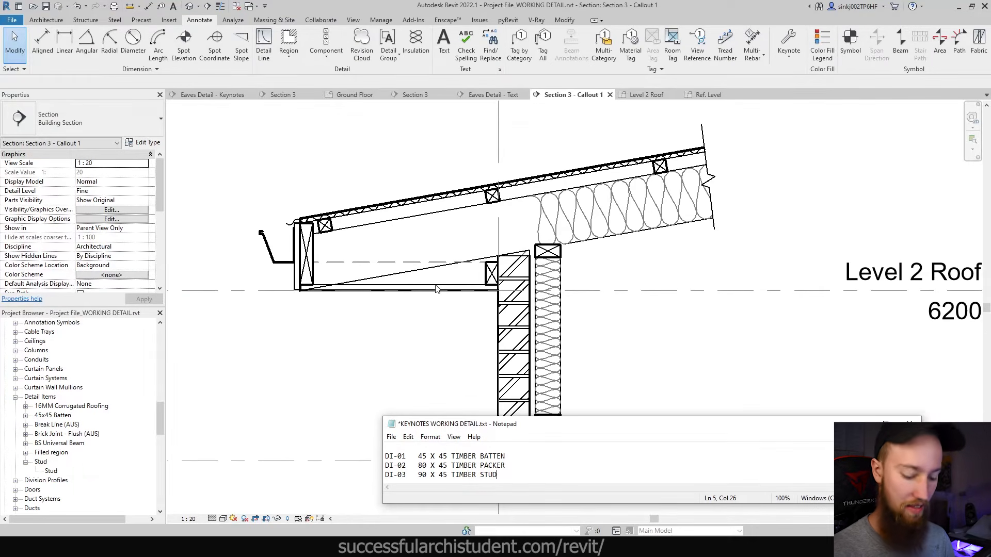
pyautogui.press('Return')
pyautogui.press('Return')
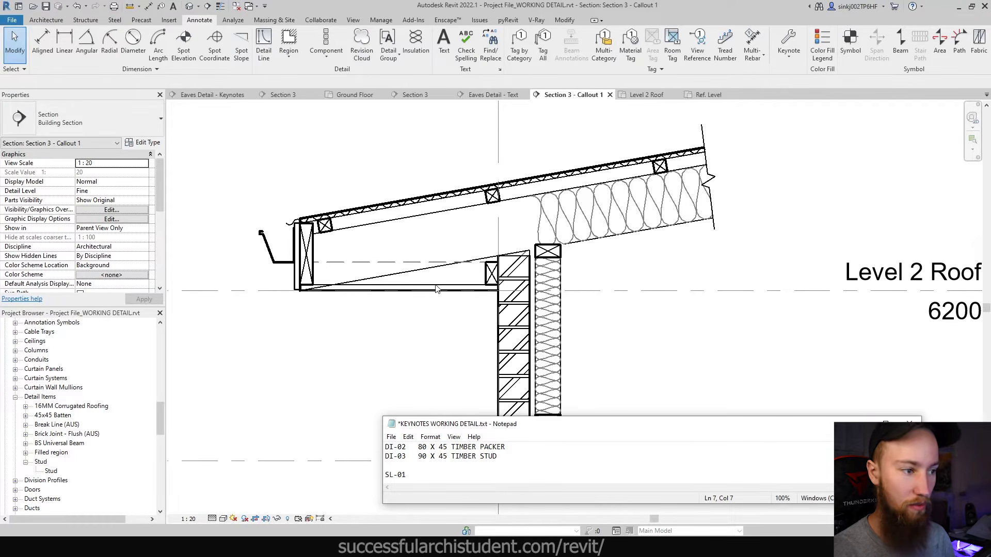
pyautogui.write('SL-01\t')
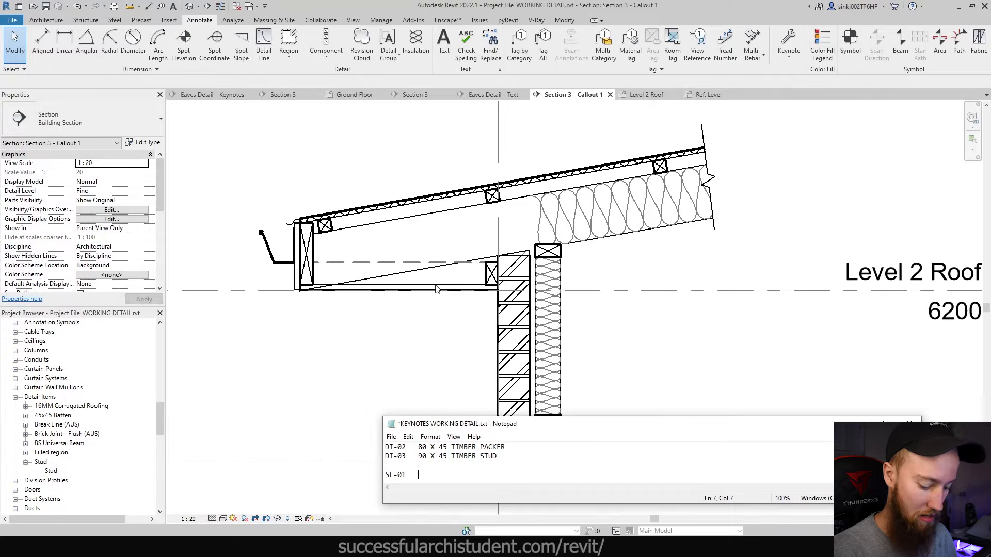
pyautogui.write('TIMBER SOFFIT LINING')
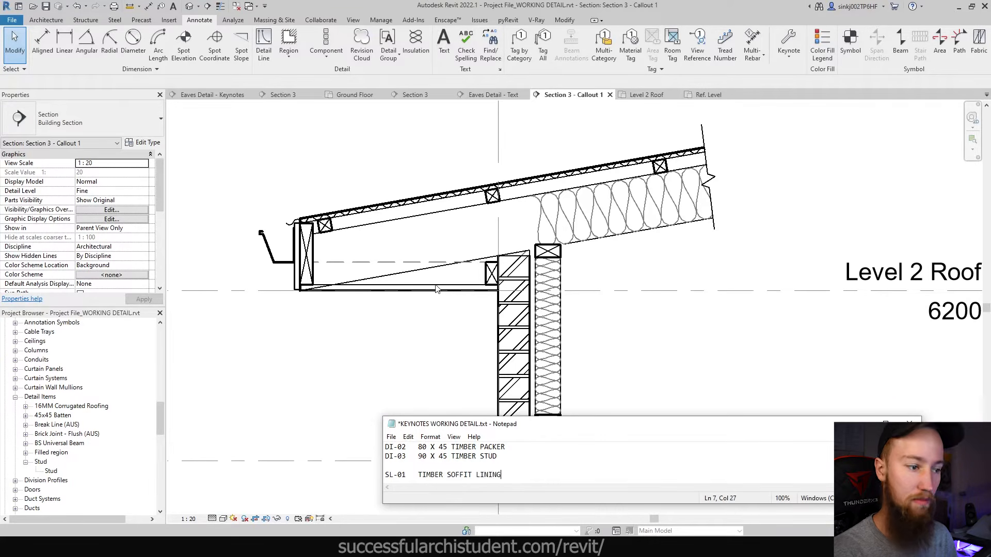
pyautogui.moveTo(440, 424); pyautogui.dragTo(416, 408)
pyautogui.click(367, 421)
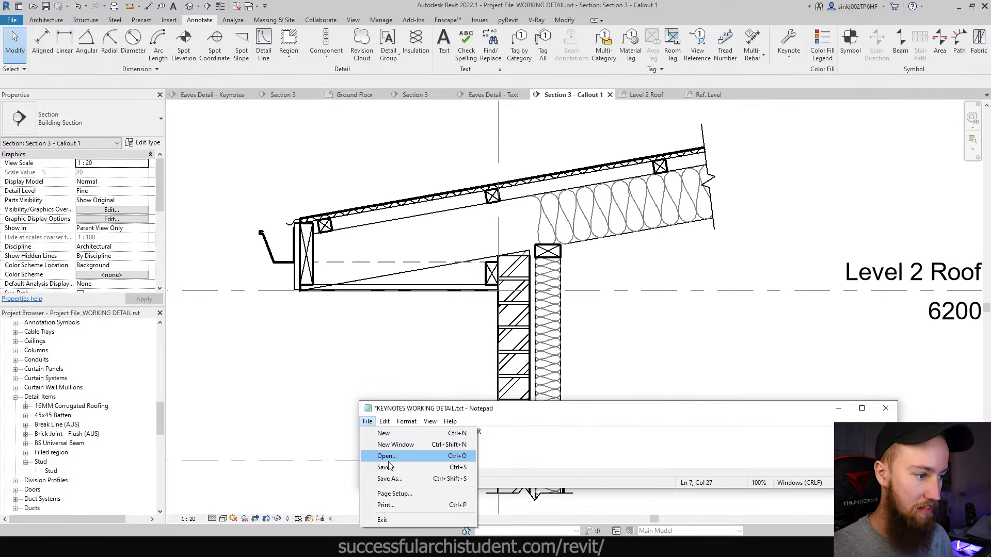
# - Save the keynote file and reload it in Revit's Keynoting Settings
pyautogui.click(384, 466)
pyautogui.click(789, 44)
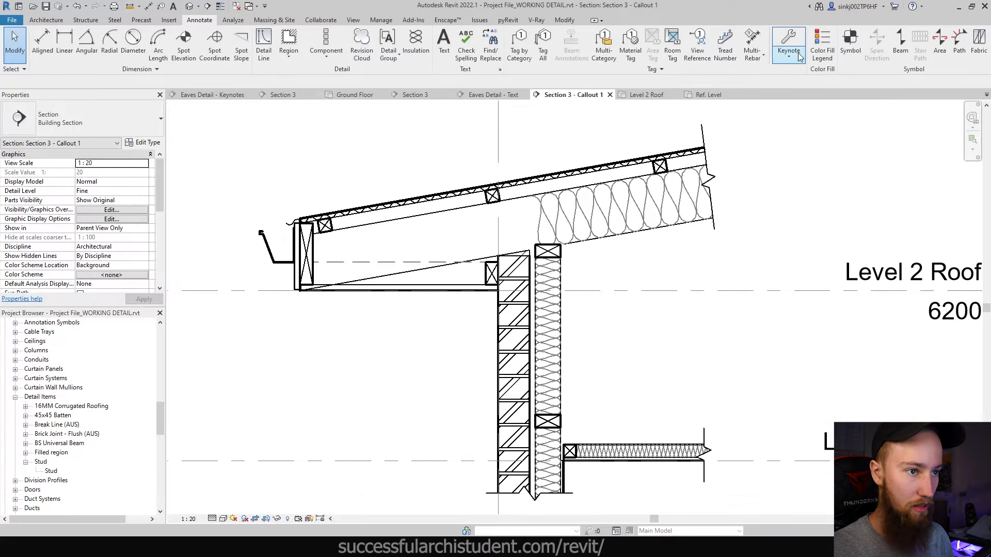
pyautogui.click(788, 52)
pyautogui.click(803, 137)
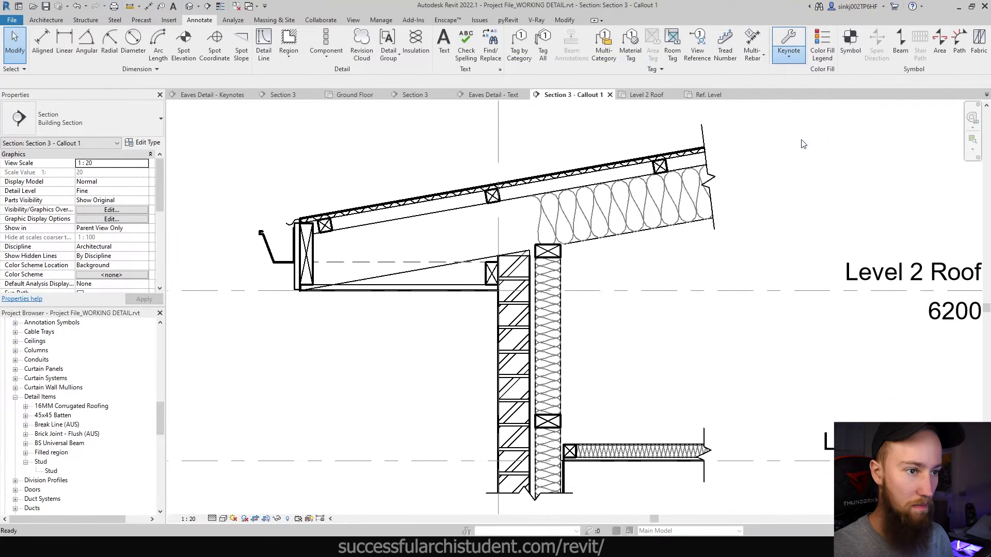
pyautogui.click(439, 196)
pyautogui.click(558, 274)
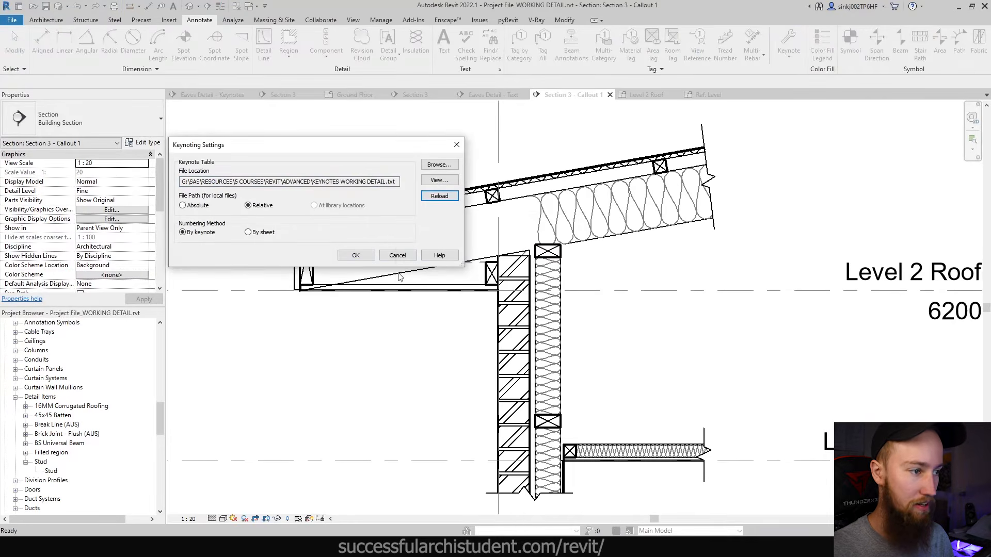
pyautogui.click(355, 255)
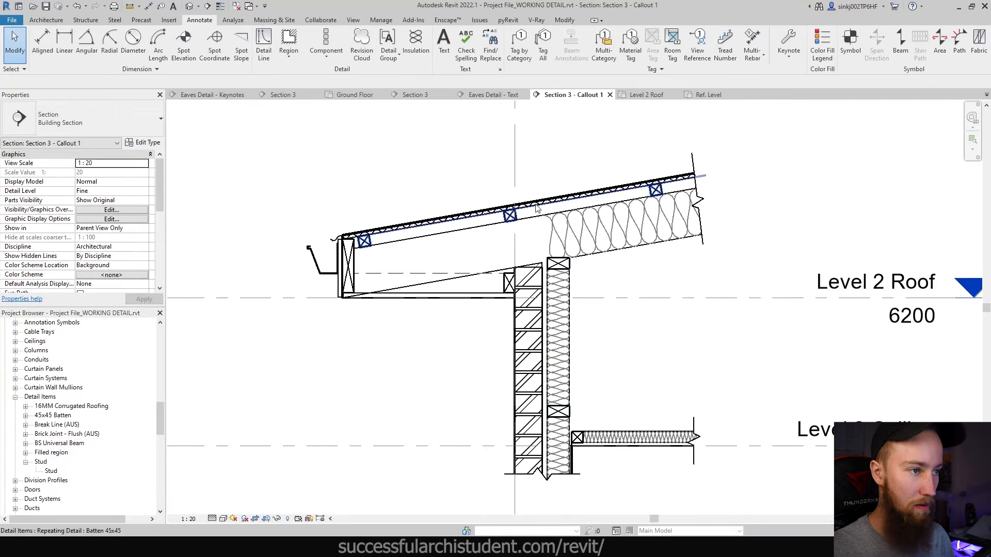
# - Place an SL-01 TIMBER SOFFIT LINING element keynote on the roof soffit, left of the eave
pyautogui.click(788, 60)
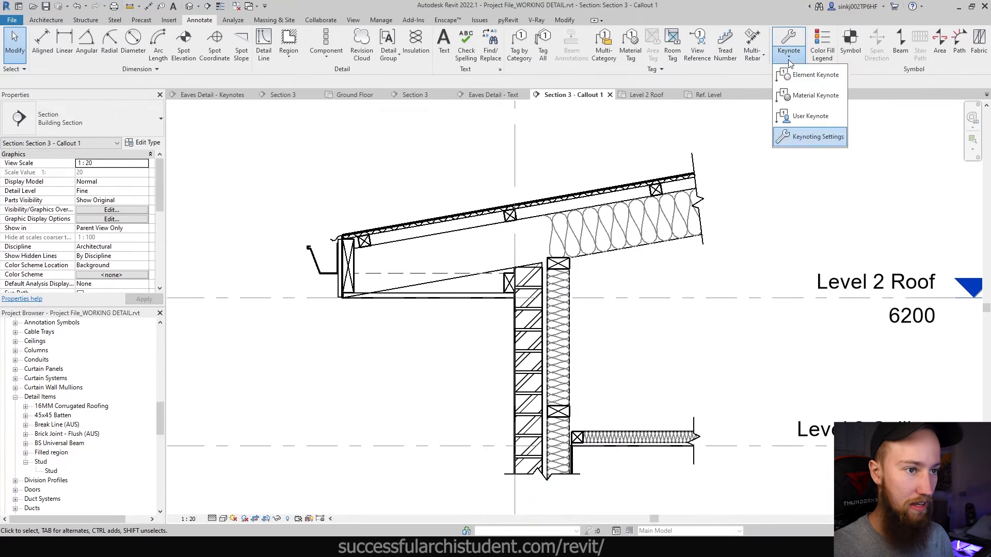
pyautogui.click(807, 76)
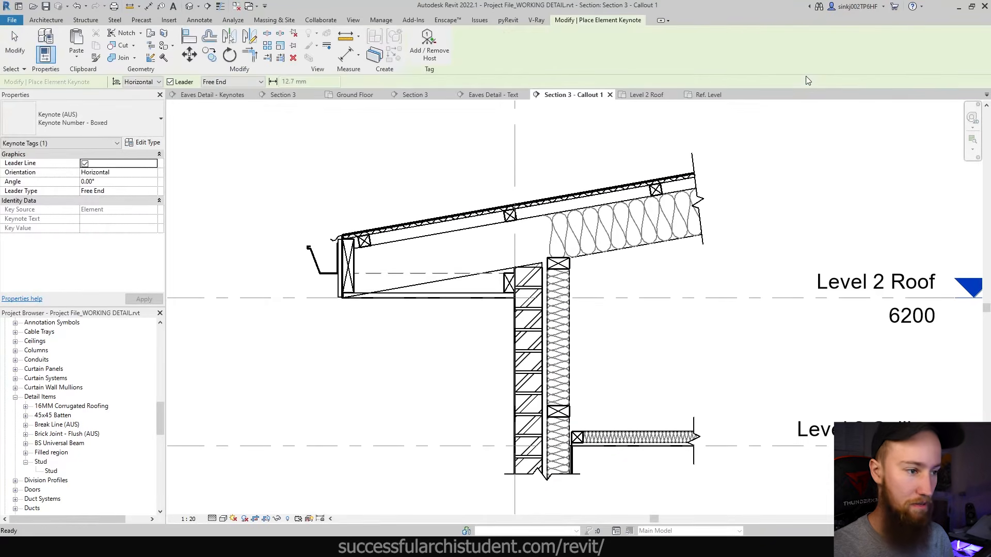
pyautogui.click(441, 298)
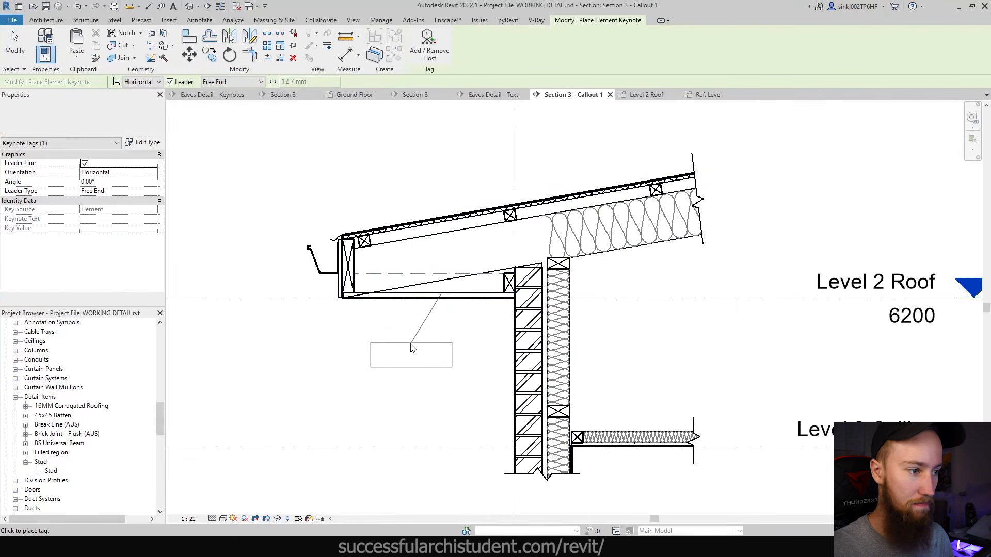
pyautogui.click(407, 347)
pyautogui.click(298, 348)
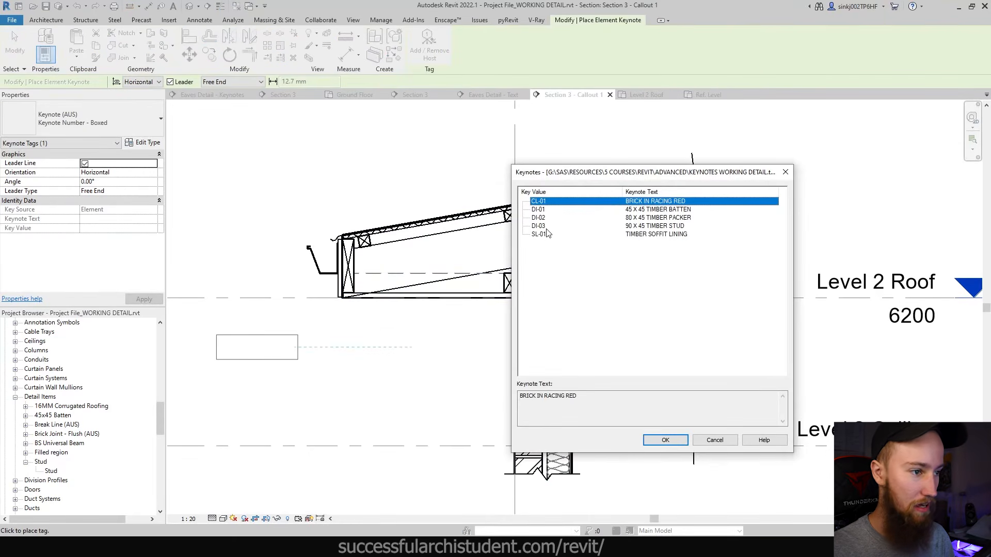
pyautogui.click(539, 235)
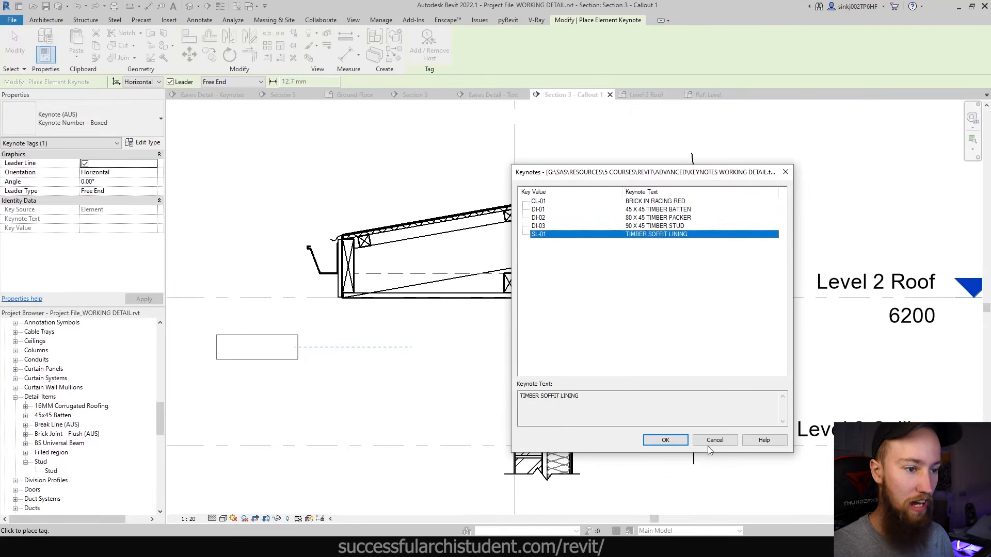
pyautogui.click(664, 439)
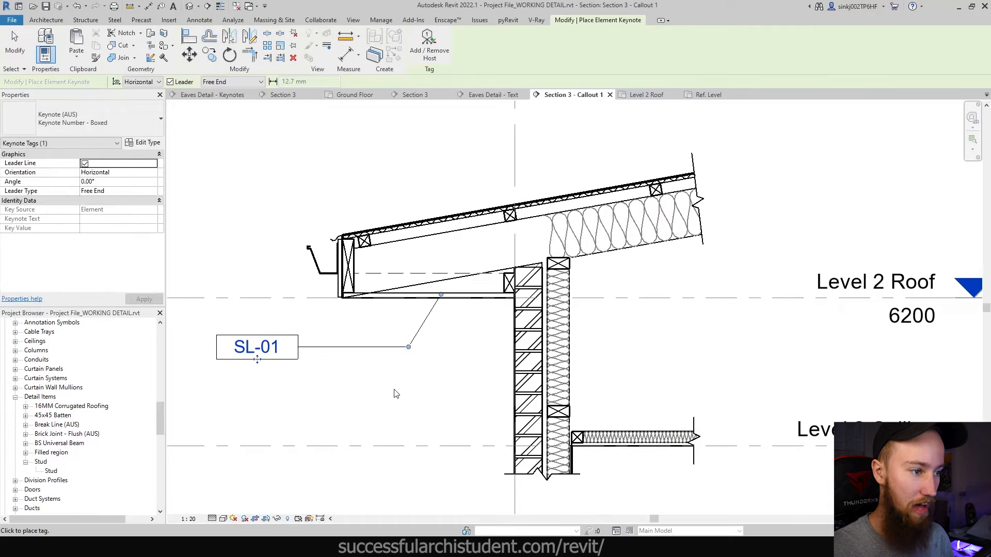
pyautogui.moveTo(248, 349); pyautogui.dragTo(408, 350, button='middle')
# - Switch the SL-01 tag to the Keynote Text style showing its full text
pyautogui.click(70, 122)
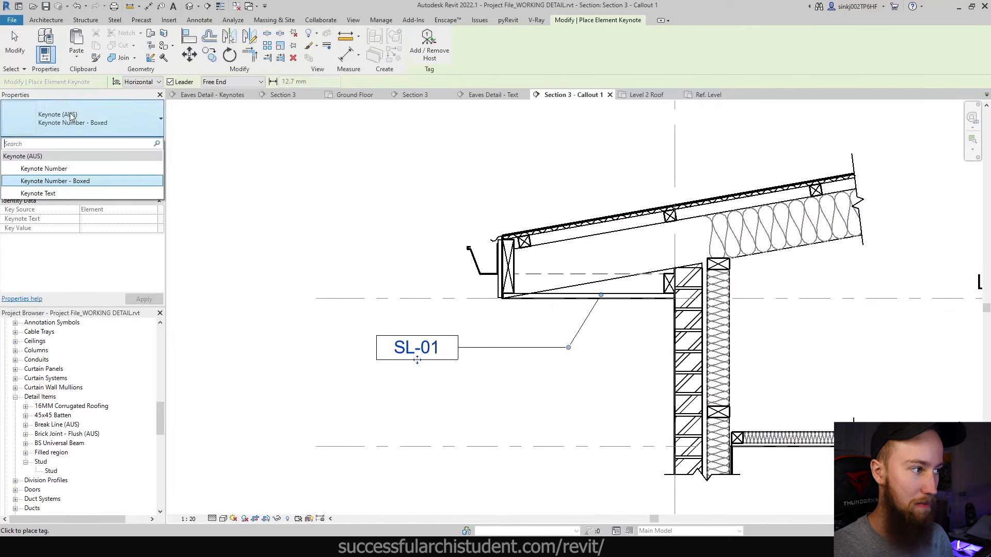
pyautogui.click(44, 194)
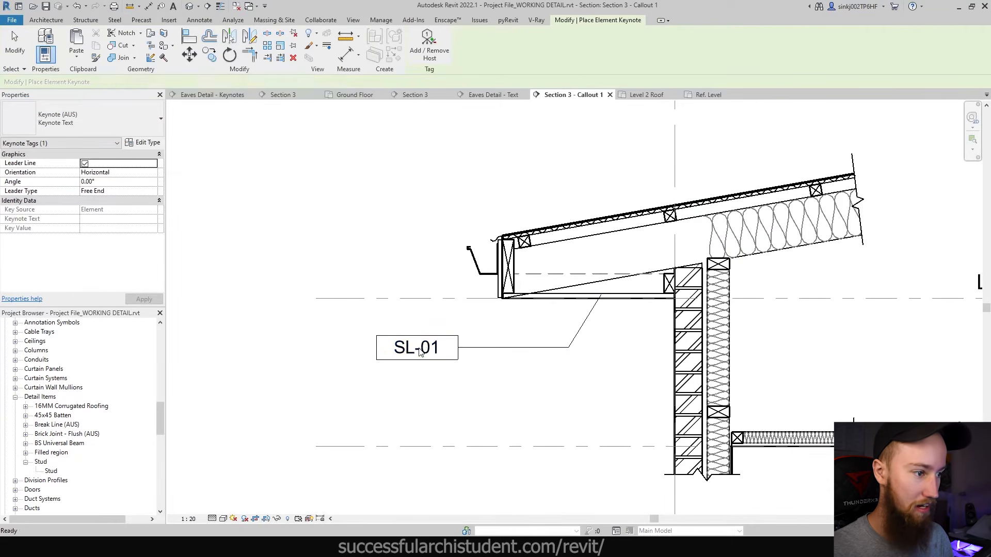
pyautogui.press('Escape')
pyautogui.press('Escape')
pyautogui.click(417, 347)
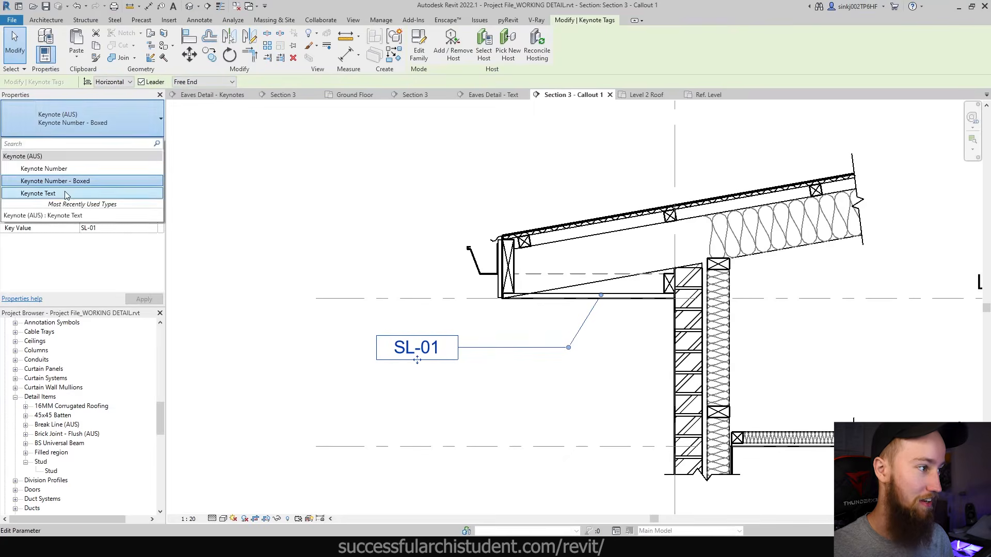
pyautogui.click(47, 192)
pyautogui.click(516, 397)
pyautogui.scroll(-1, 516, 397)
pyautogui.moveTo(621, 354); pyautogui.dragTo(587, 356, button='middle')
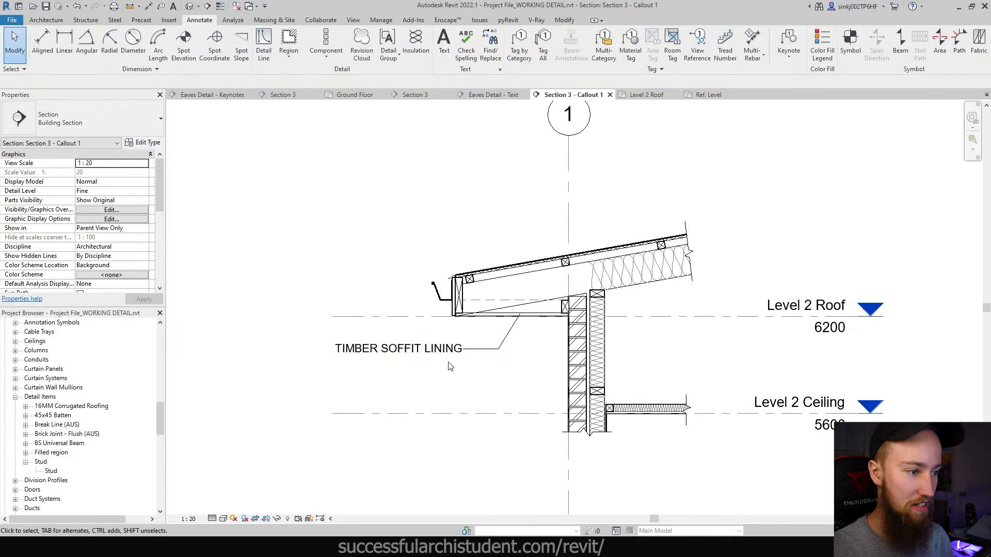
# - Add an element keynote below the soffit label, choosing 80 X 45 TIMBER PACKER
pyautogui.click(436, 351)
pyautogui.click(525, 388)
pyautogui.scroll(1, 551, 320)
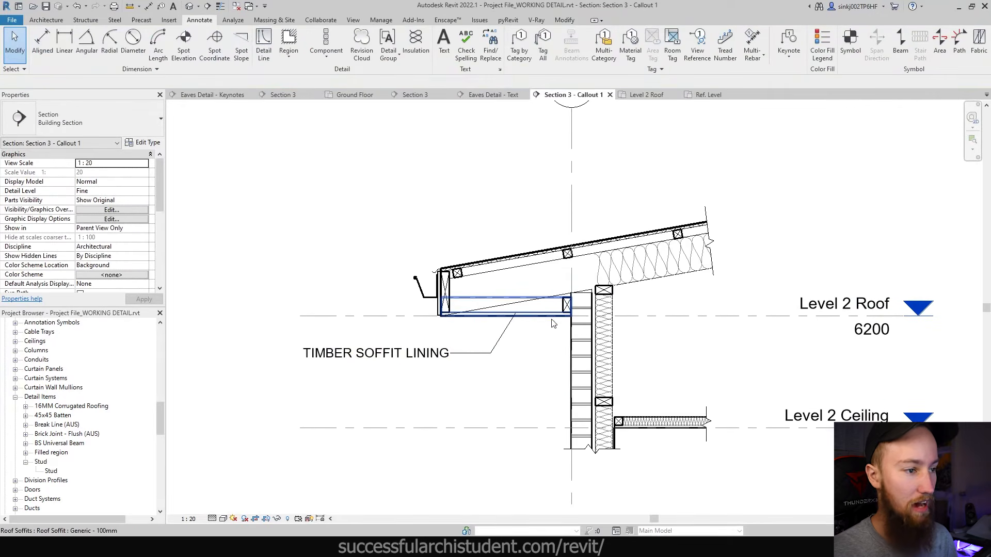
pyautogui.click(788, 41)
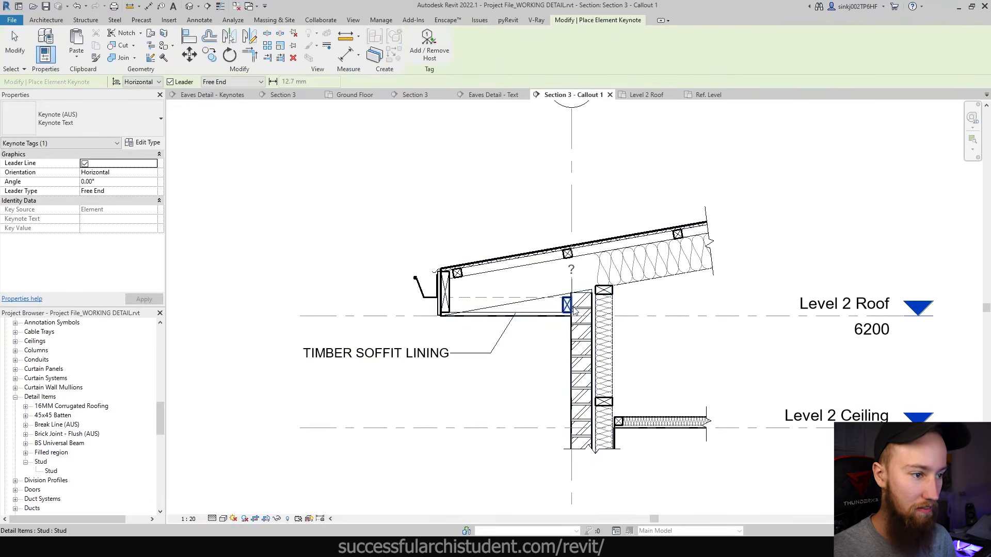
pyautogui.scroll(2, 572, 305)
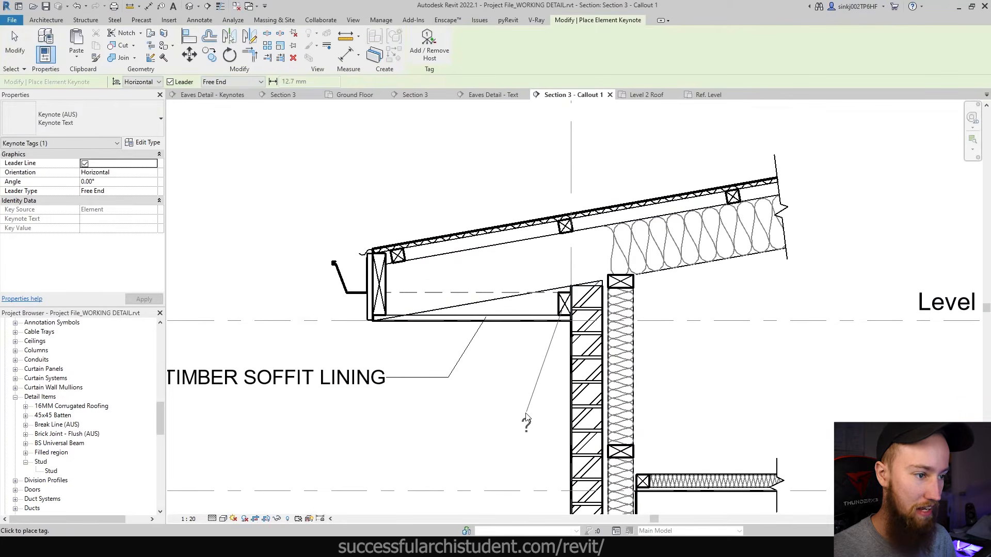
pyautogui.moveTo(424, 459); pyautogui.dragTo(578, 399, button='middle')
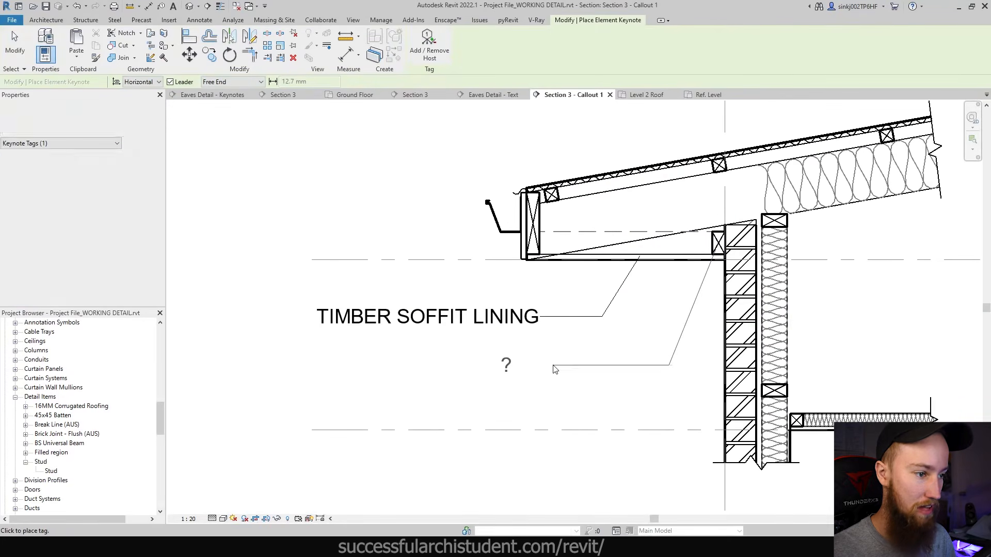
pyautogui.click(537, 364)
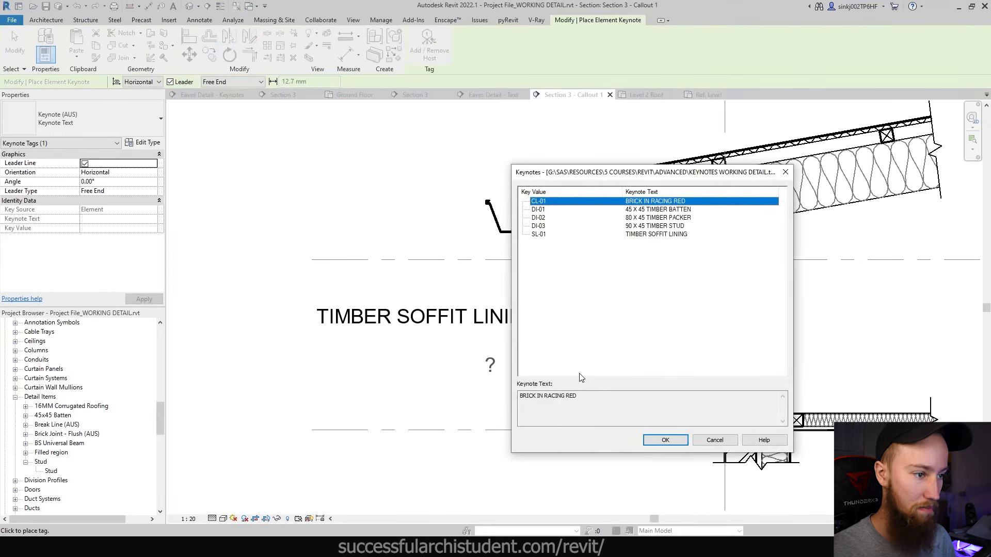
pyautogui.click(562, 210)
pyautogui.moveTo(617, 180); pyautogui.dragTo(659, 206)
pyautogui.click(629, 245)
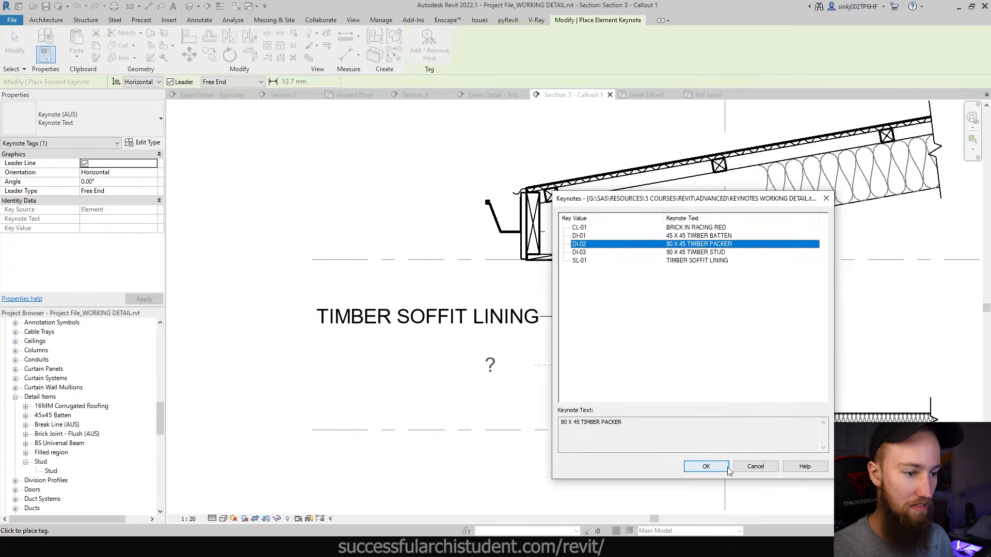
pyautogui.click(704, 466)
# - Shift the packer label further left and adjust its leader bend
pyautogui.moveTo(492, 386); pyautogui.dragTo(428, 384)
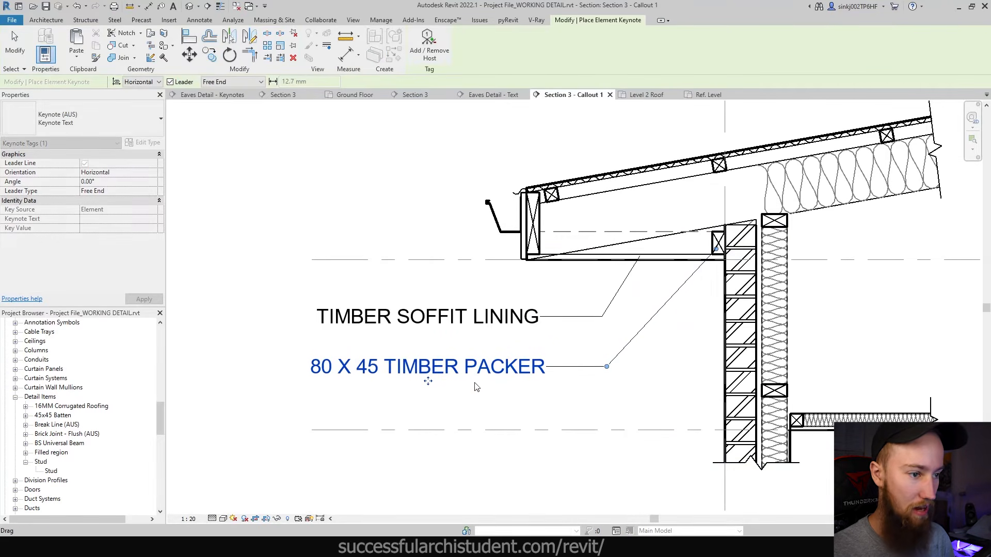
pyautogui.moveTo(607, 367)
pyautogui.mouseDown()
pyautogui.moveTo(696, 379)
pyautogui.moveTo(665, 371)
pyautogui.mouseUp()
pyautogui.scroll(-2, 423, 361)
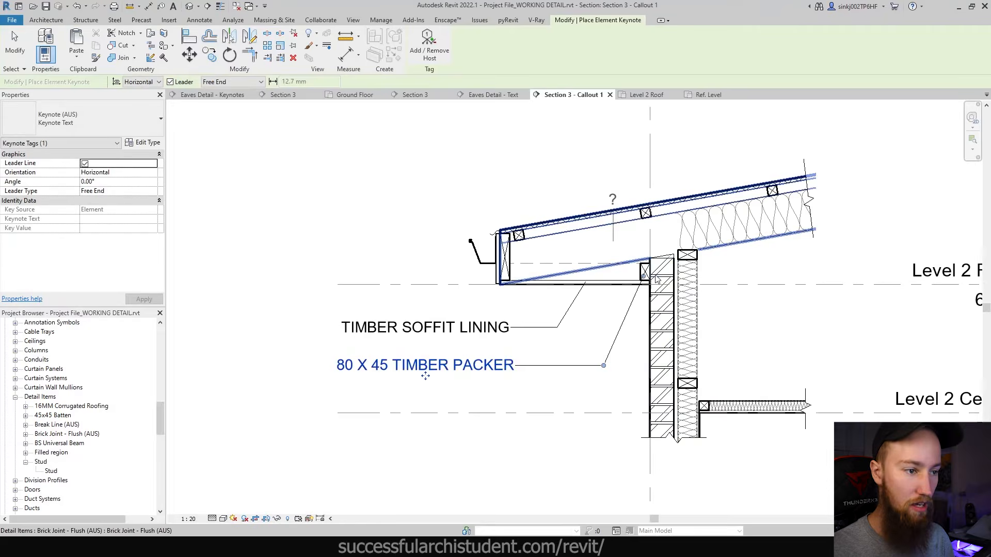
pyautogui.press('Escape')
pyautogui.press('Escape')
pyautogui.click(646, 272)
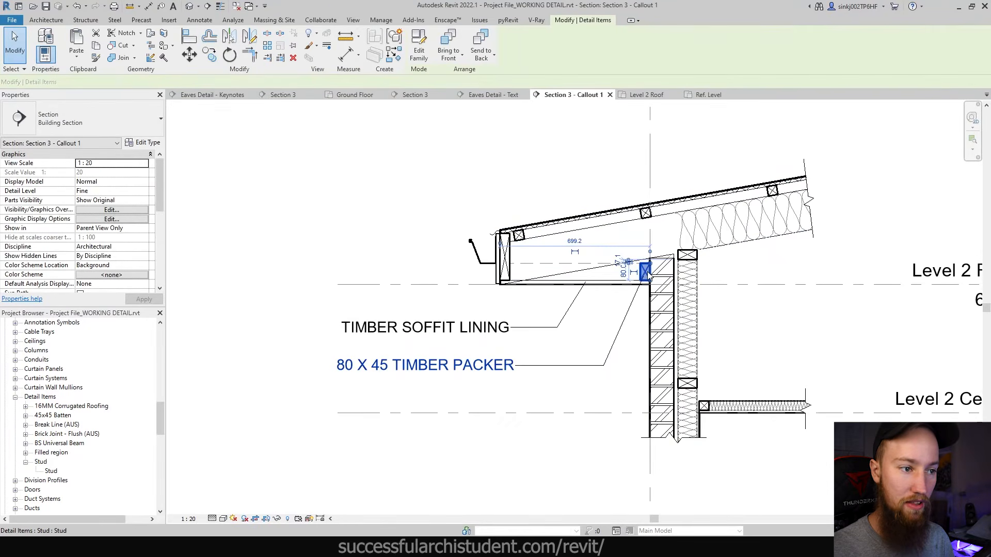
pyautogui.press('Escape')
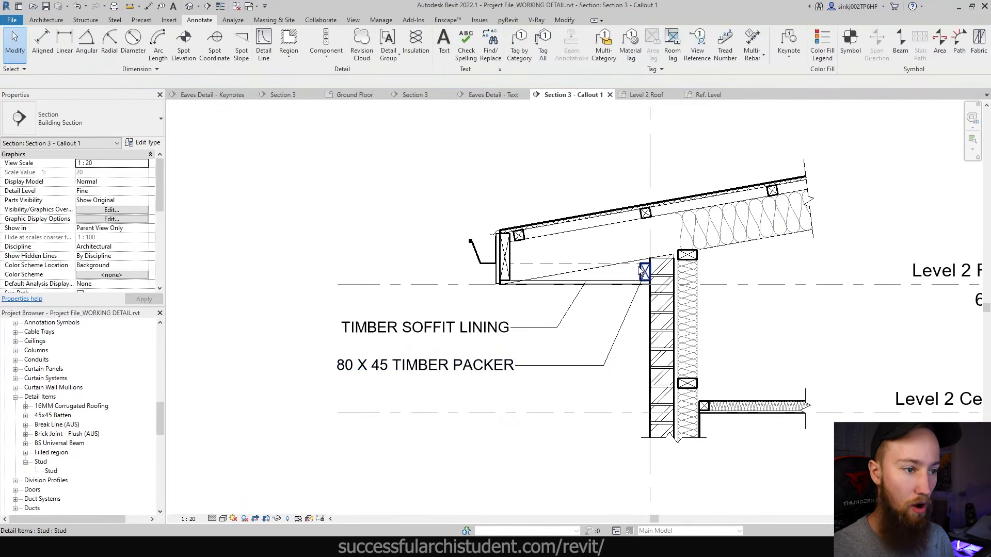
# - Inspect the packer detail item's type properties and close them unchanged
pyautogui.click(644, 272)
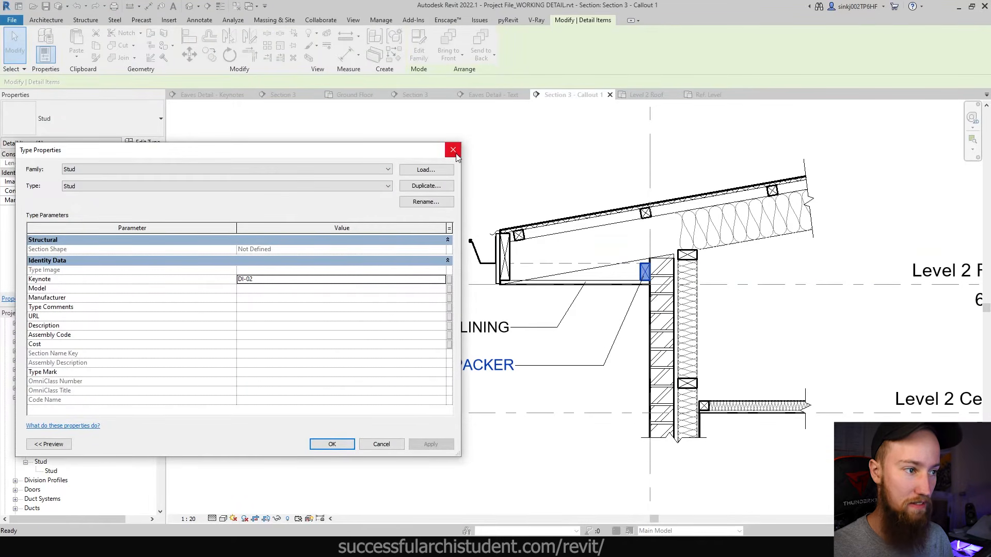
pyautogui.click(453, 151)
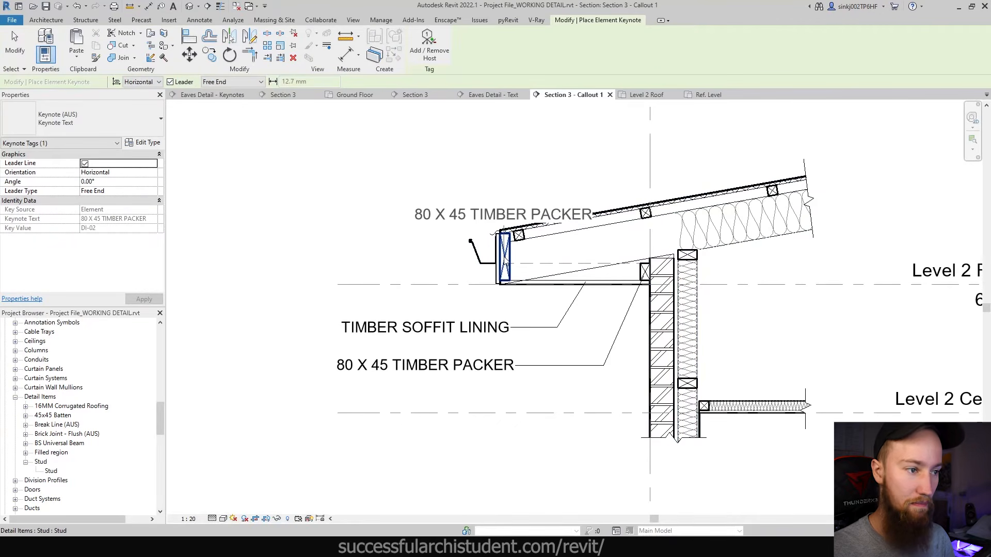
pyautogui.press('Escape')
pyautogui.press('Escape')
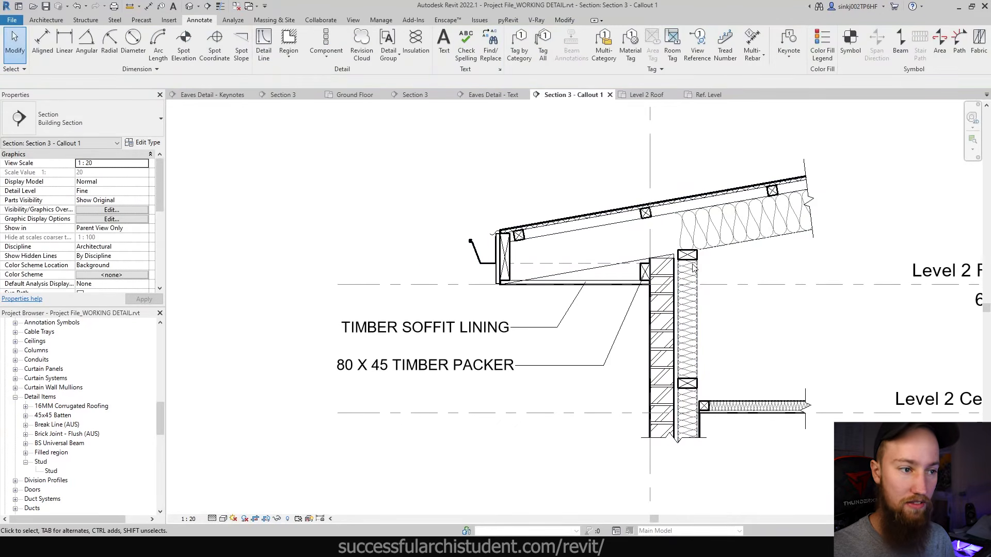
# - Keynote the wall-top stud with a tag right of the wall and open its type properties
pyautogui.press('Return')
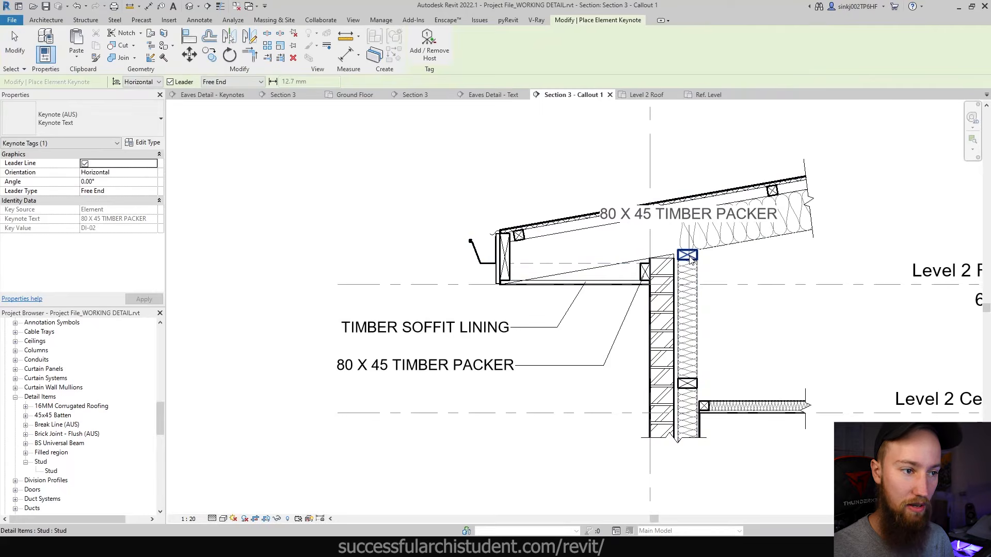
pyautogui.click(689, 256)
pyautogui.click(787, 333)
pyautogui.click(861, 324)
pyautogui.moveTo(862, 314); pyautogui.dragTo(750, 314, button='middle')
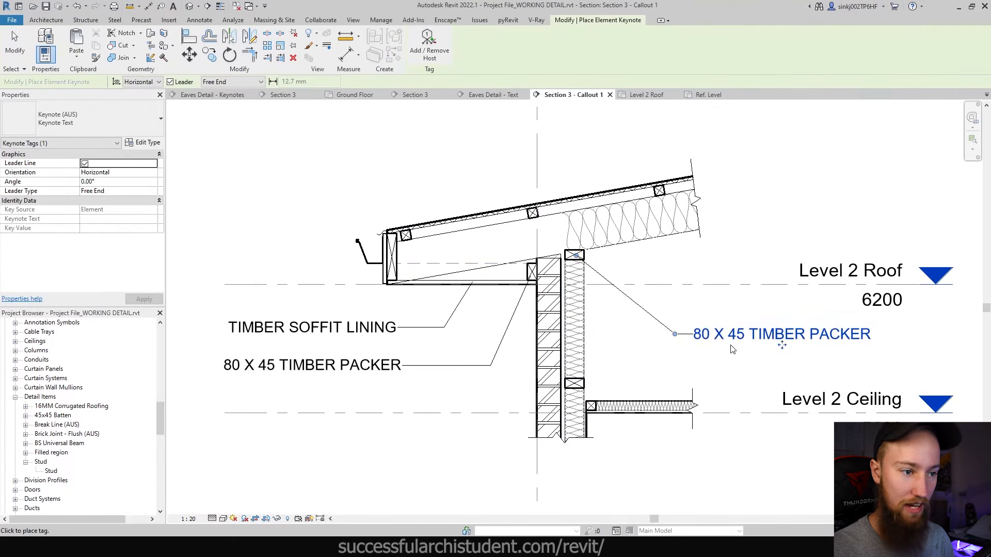
pyautogui.press('Escape')
pyautogui.press('Escape')
pyautogui.click(580, 259)
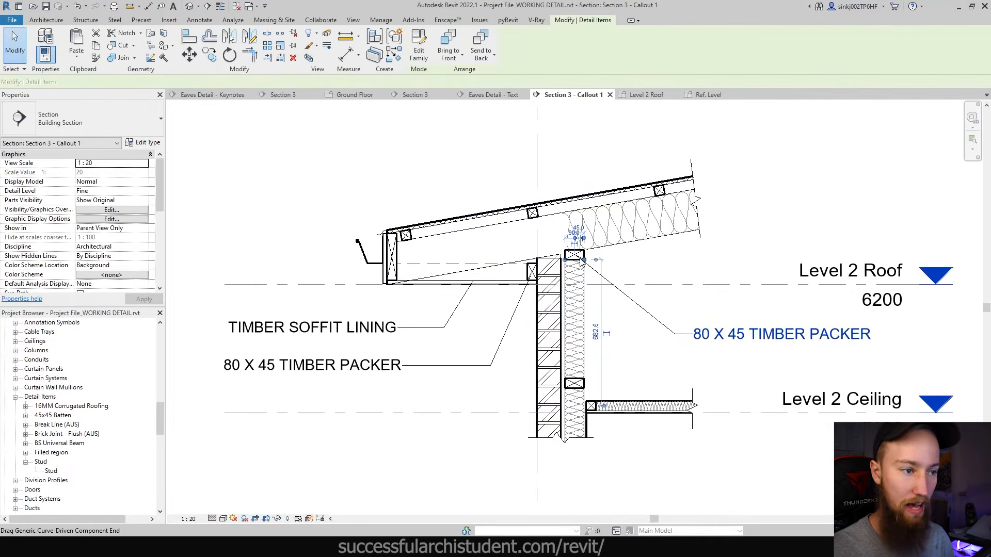
pyautogui.click(145, 142)
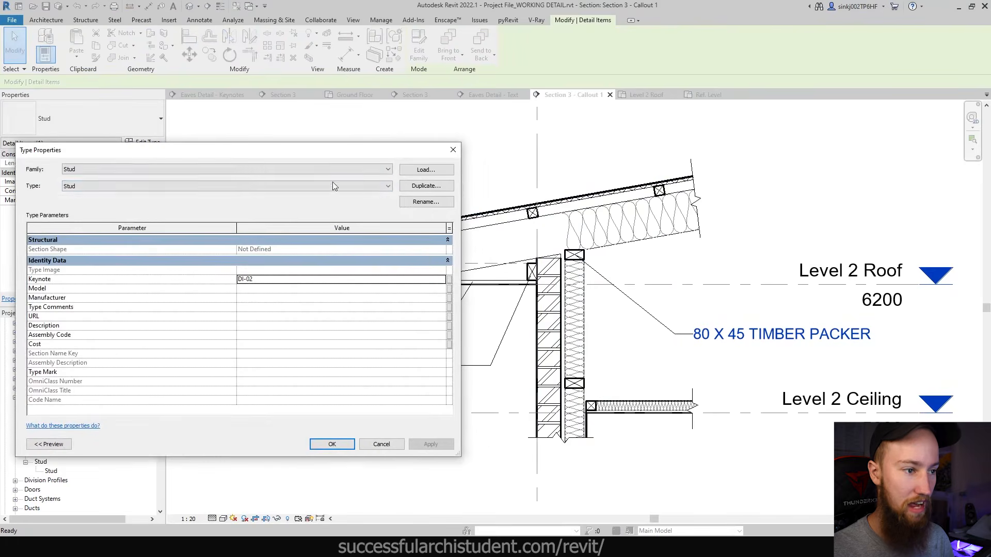
# - Duplicate the stud type as '90x45 timber stud' and set its Keynote to DI-03
pyautogui.click(429, 187)
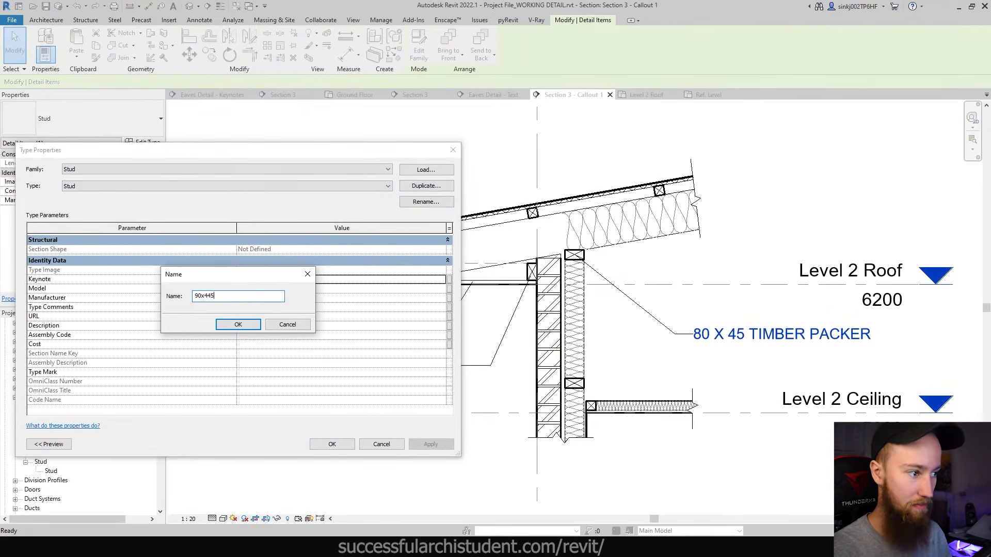
pyautogui.write('90x45 timber stud')
pyautogui.press('Return')
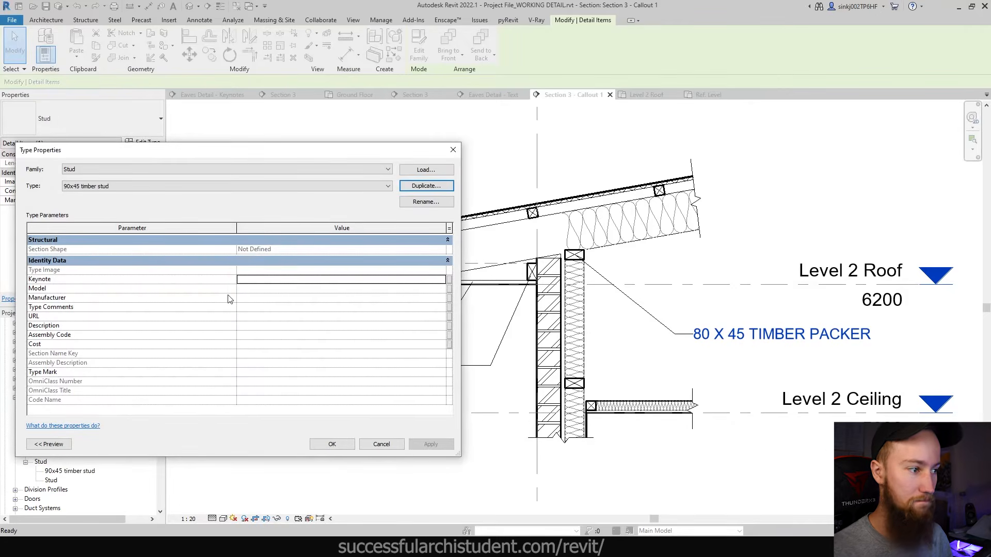
pyautogui.click(256, 279)
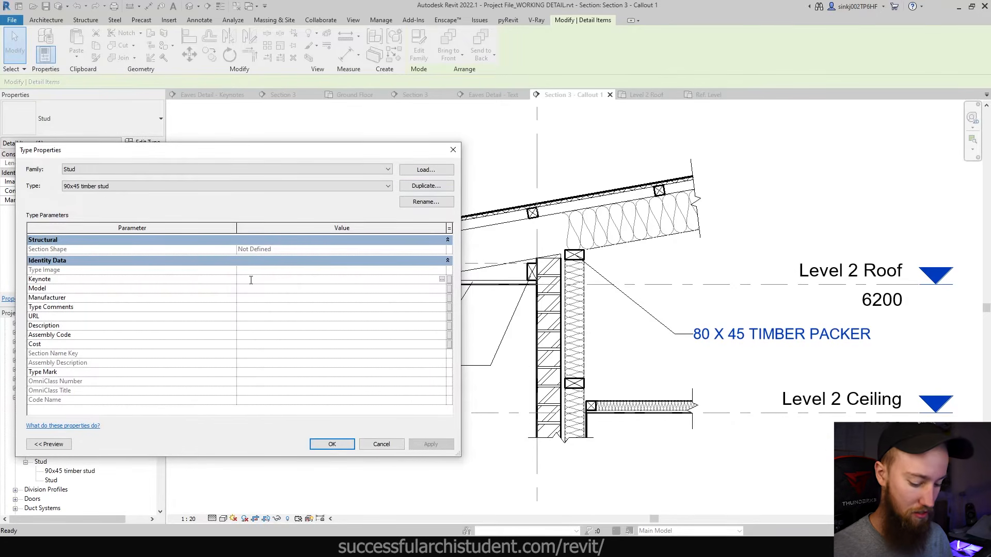
pyautogui.write('DI-0')
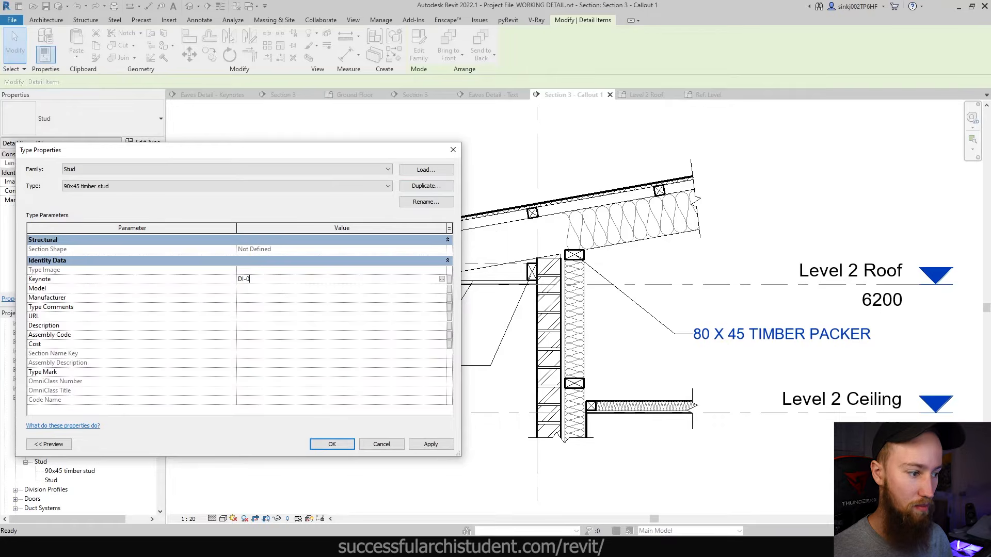
pyautogui.hotkey('alt', 'Tab')
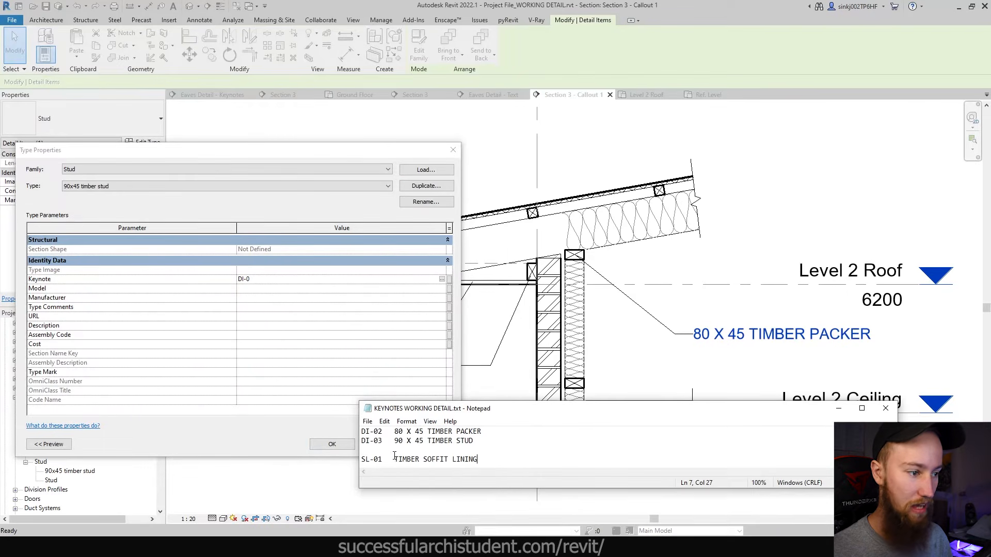
pyautogui.click(263, 279)
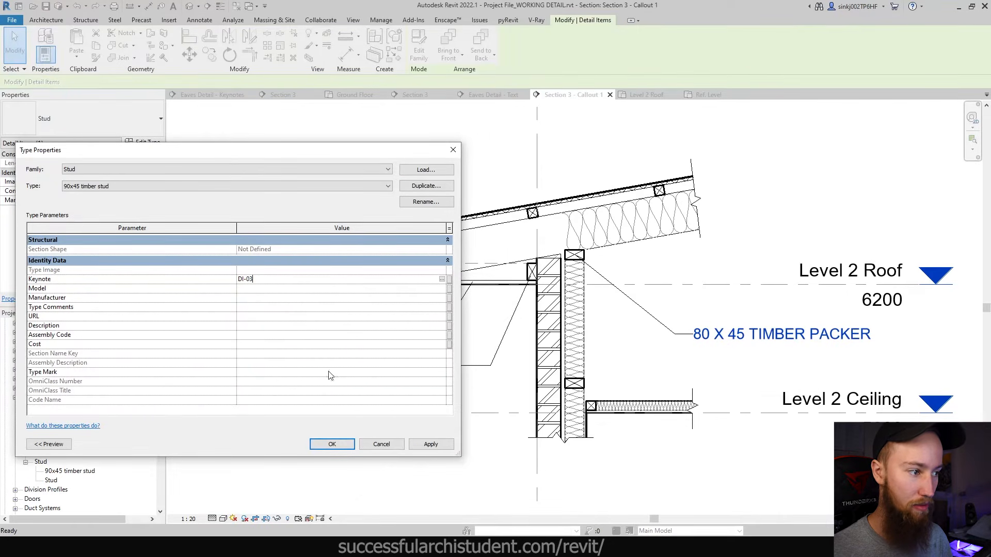
pyautogui.click(348, 441)
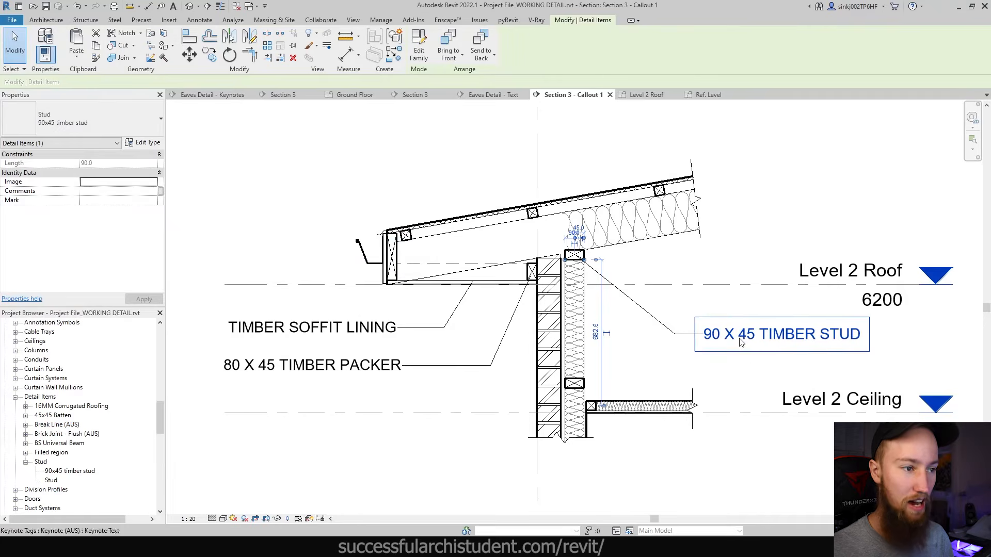
pyautogui.click(768, 247)
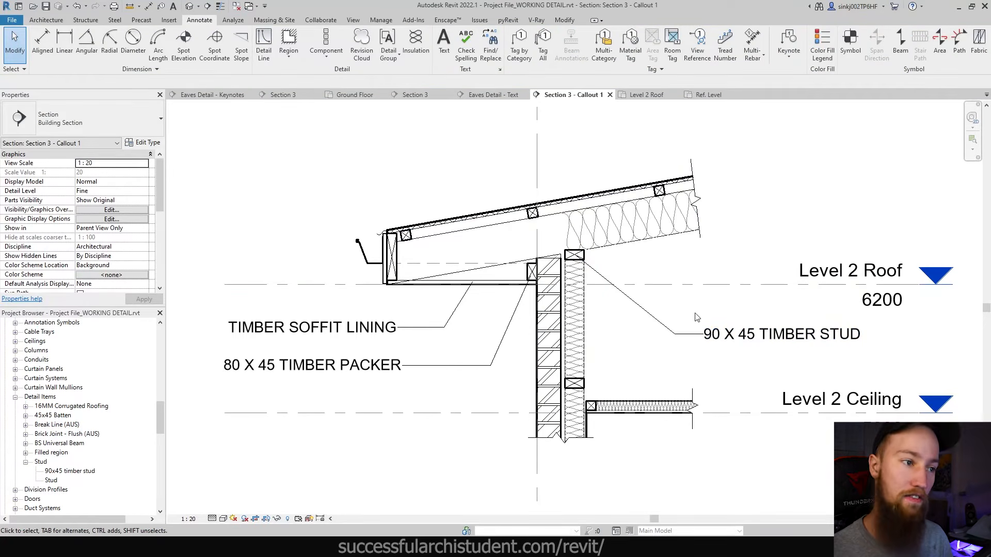
pyautogui.click(732, 346)
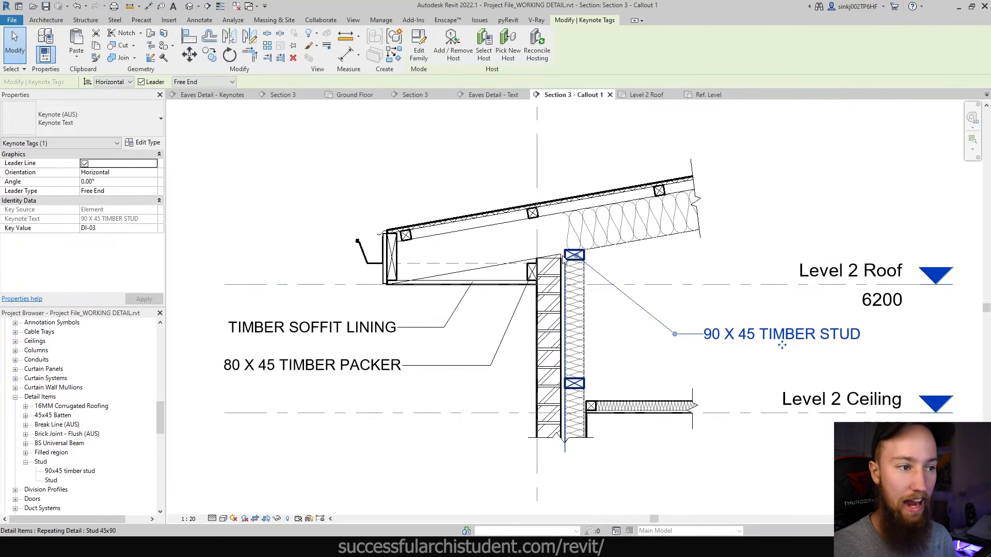
pyautogui.press('Escape')
pyautogui.click(577, 253)
pyautogui.scroll(3, 579, 252)
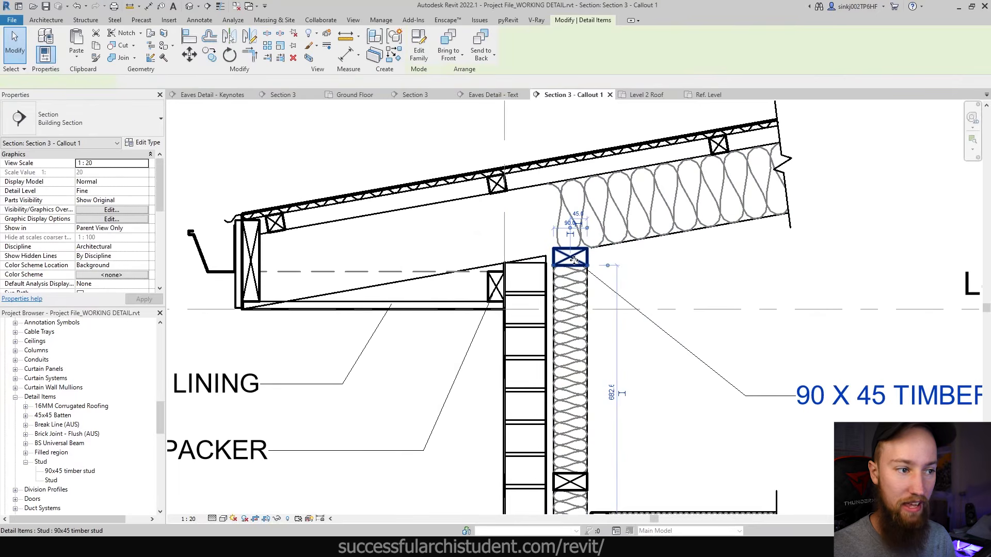
pyautogui.scroll(-2, 573, 260)
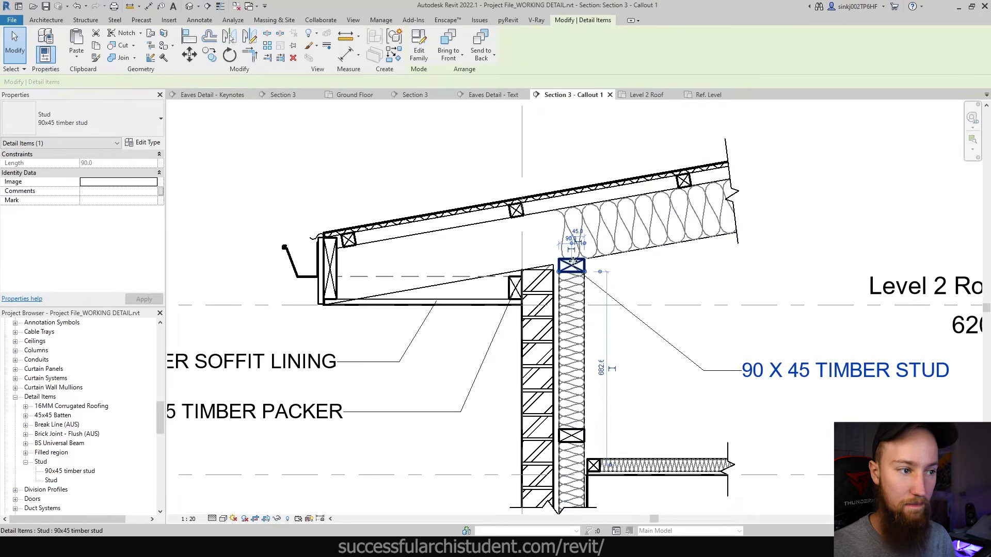
pyautogui.press('Escape')
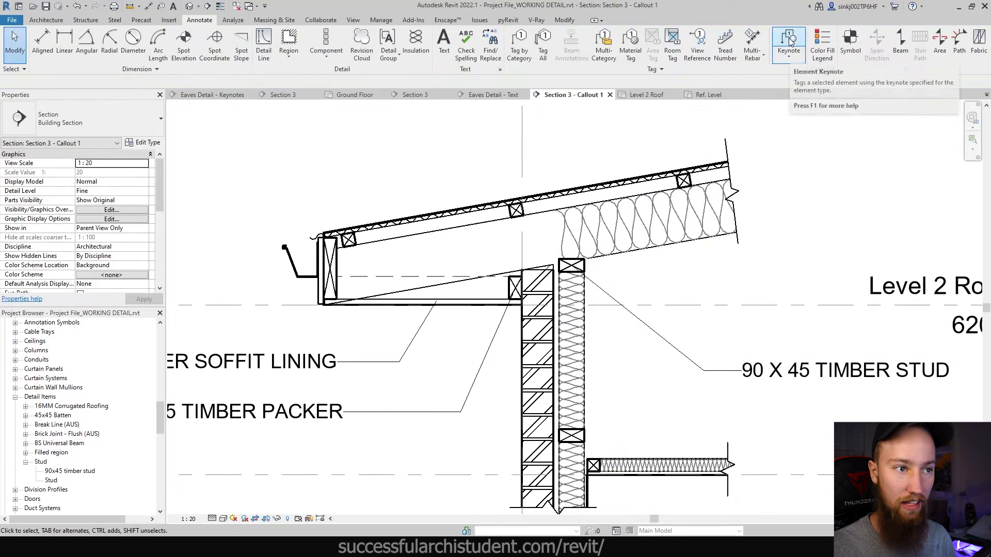
pyautogui.click(789, 41)
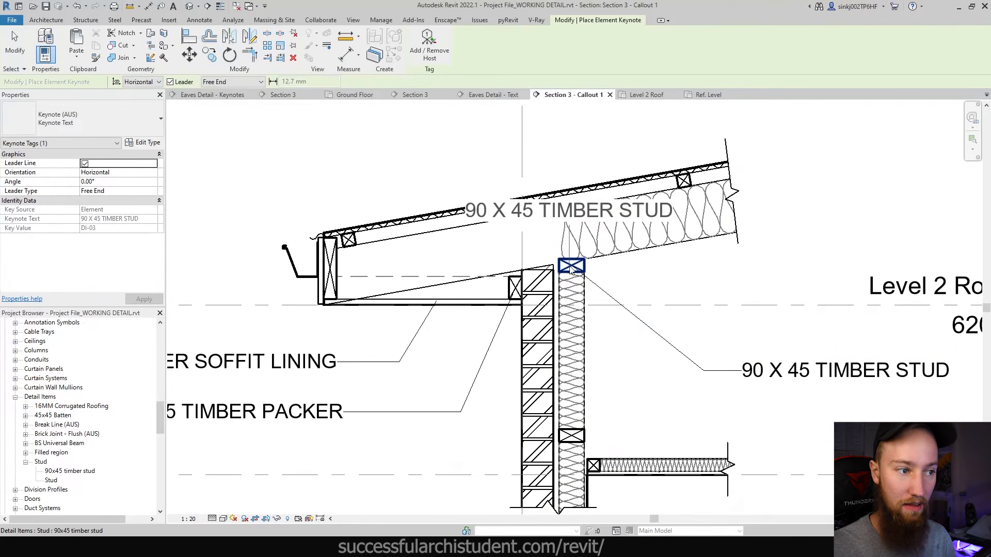
pyautogui.scroll(-2, 571, 269)
pyautogui.press('Escape')
pyautogui.press('Escape')
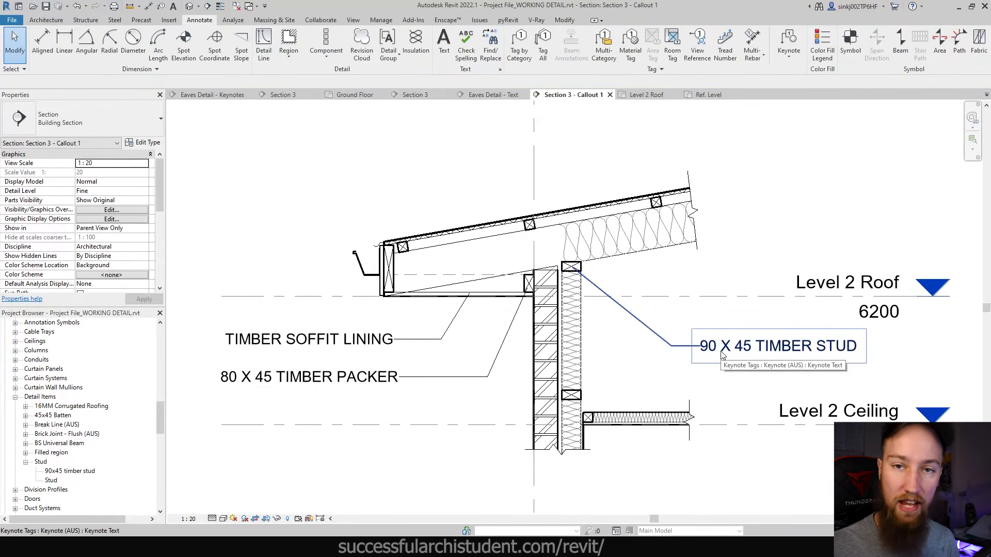
pyautogui.hotkey('alt', 'Tab')
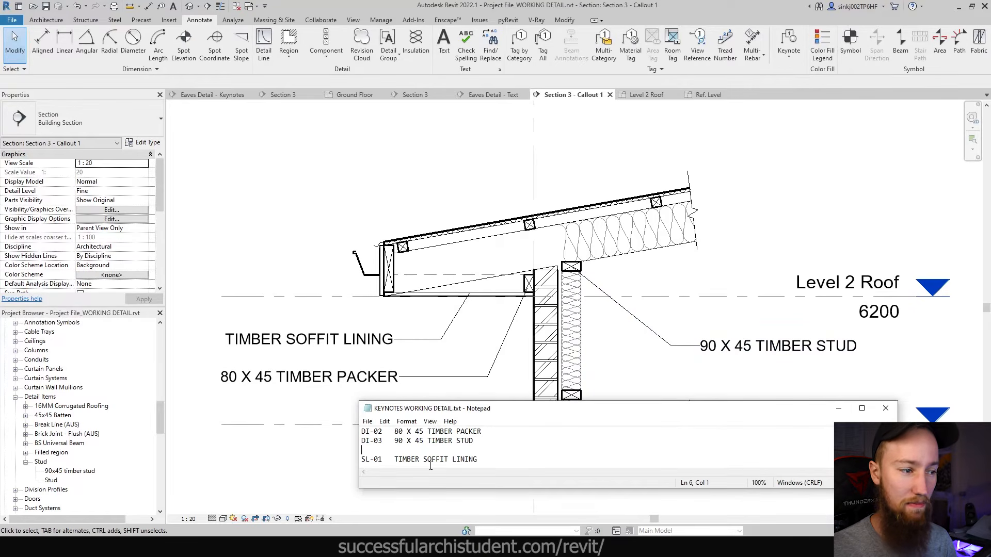
pyautogui.click(624, 6)
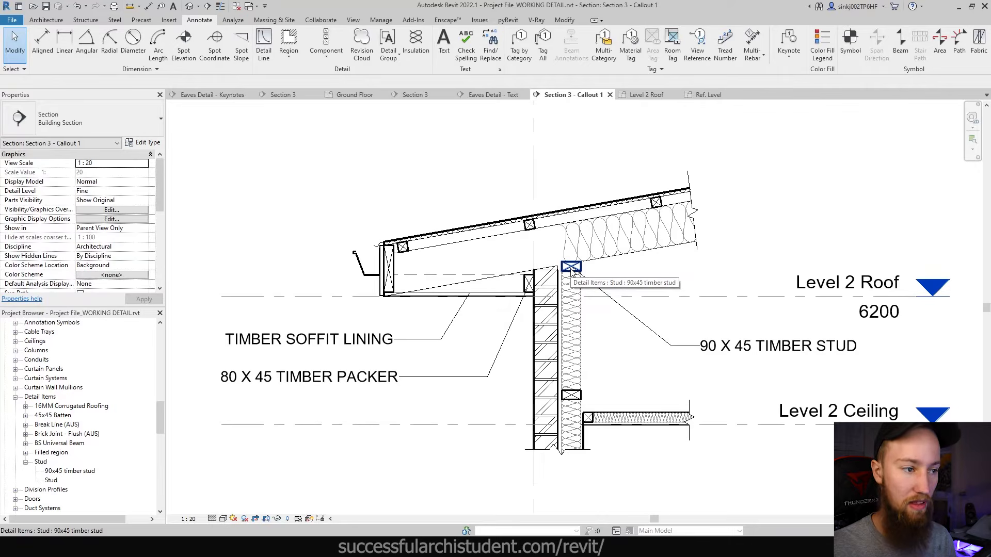
pyautogui.click(717, 351)
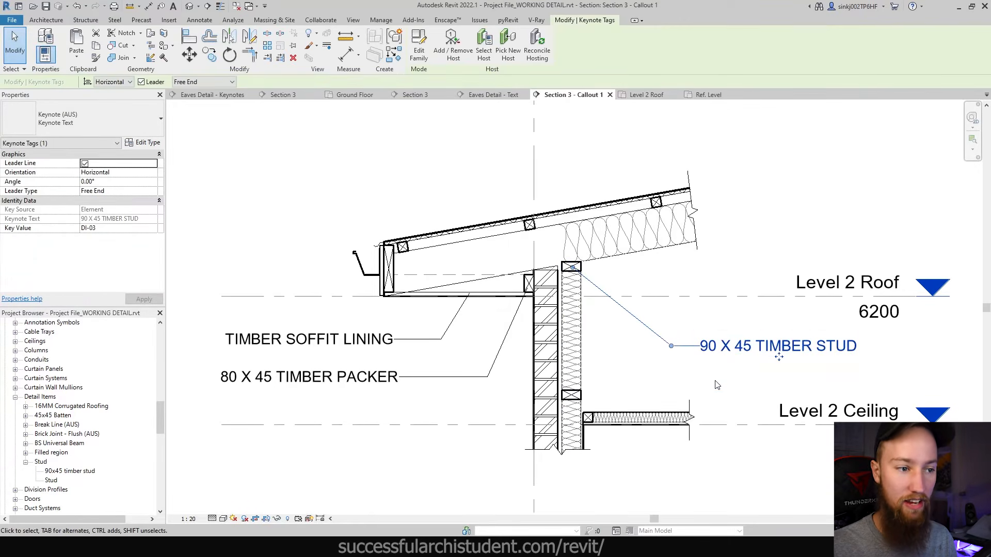
pyautogui.press('Escape')
pyautogui.hotkey('alt', 'Tab')
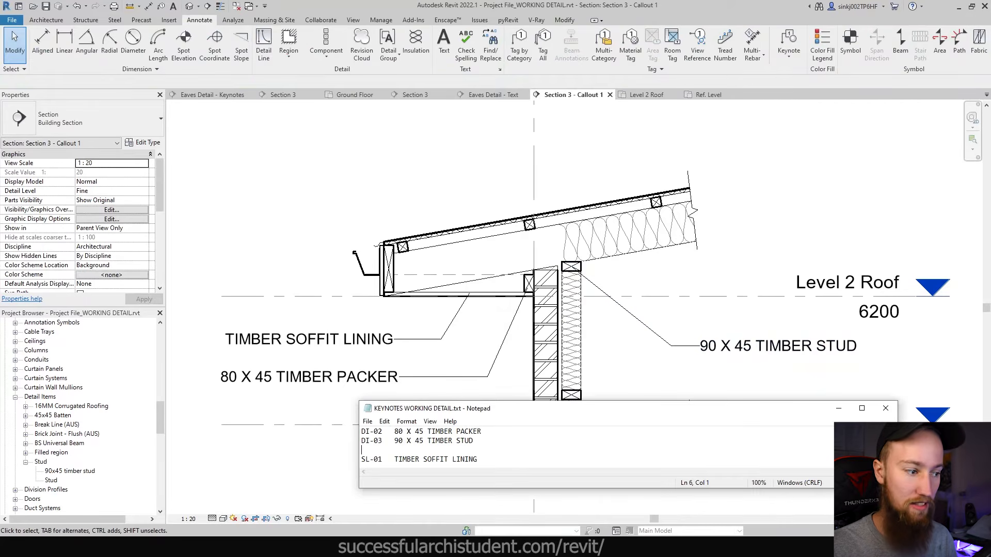
pyautogui.hotkey('alt', 'Tab')
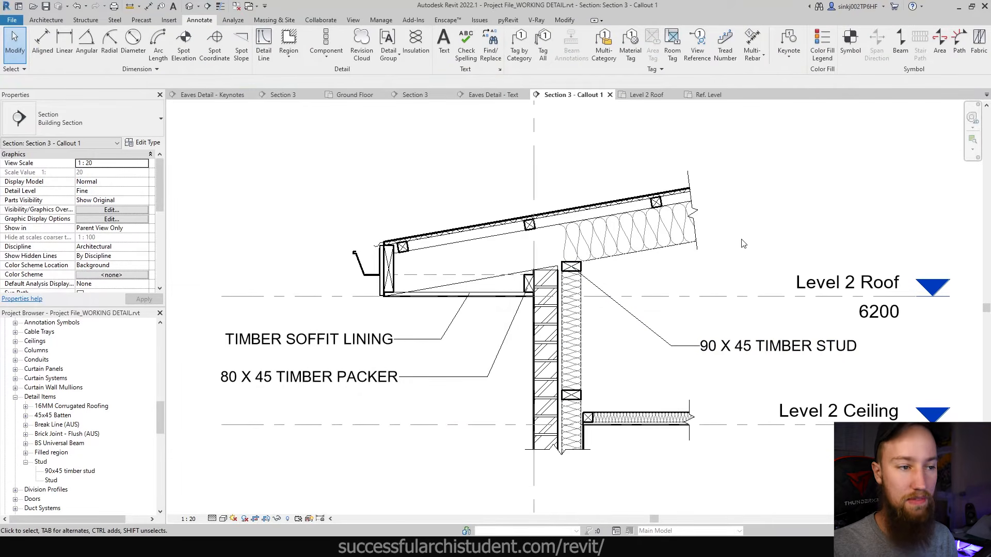
pyautogui.scroll(-1, 695, 388)
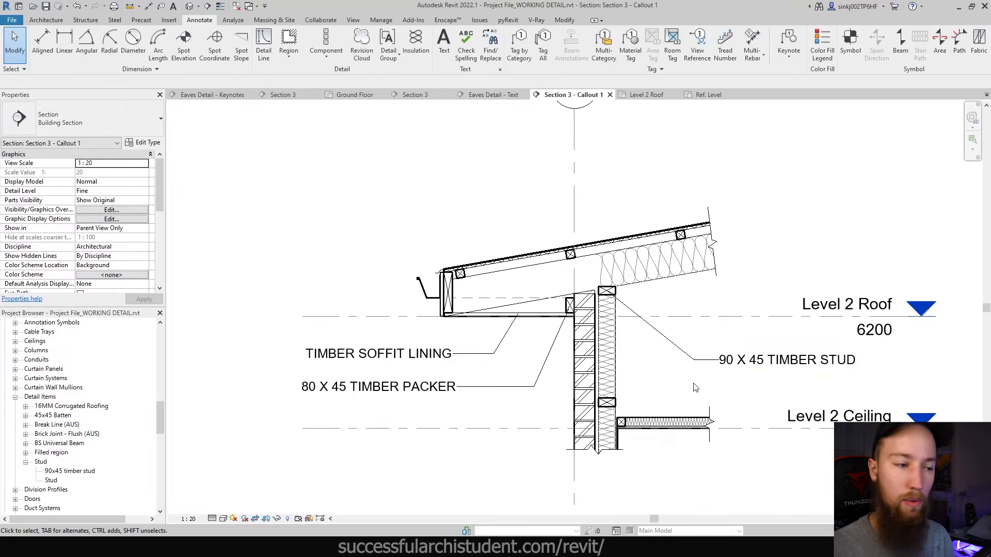
pyautogui.scroll(1, 606, 293)
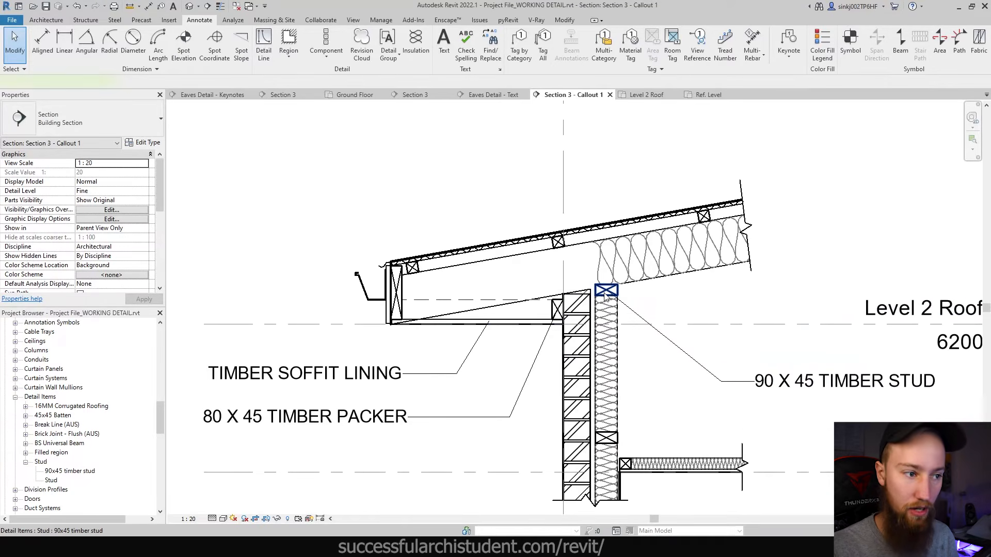
# - Override the top timber stud's graphics in this view to Halftone
pyautogui.click(606, 293)
pyautogui.rightClick(606, 293)
pyautogui.moveTo(670, 354)
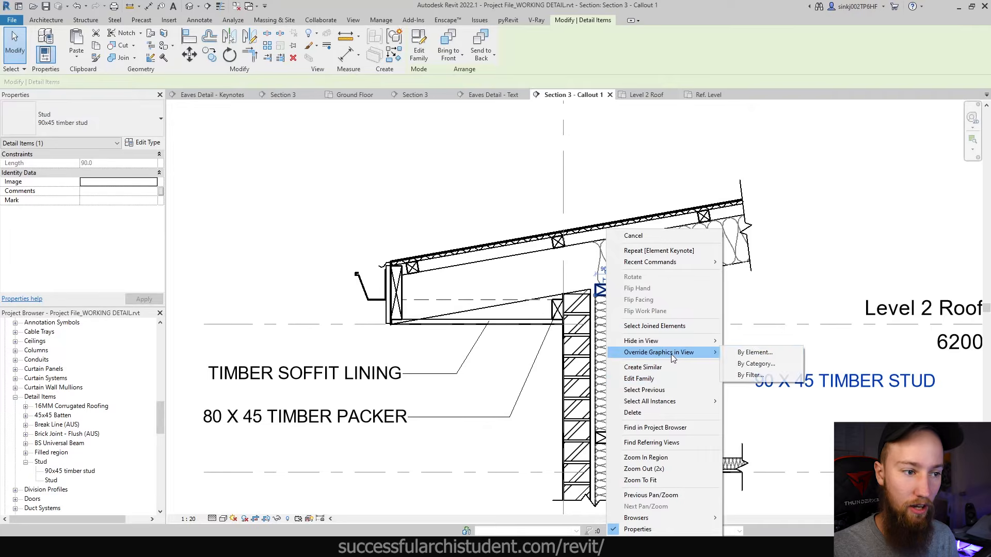
pyautogui.click(733, 354)
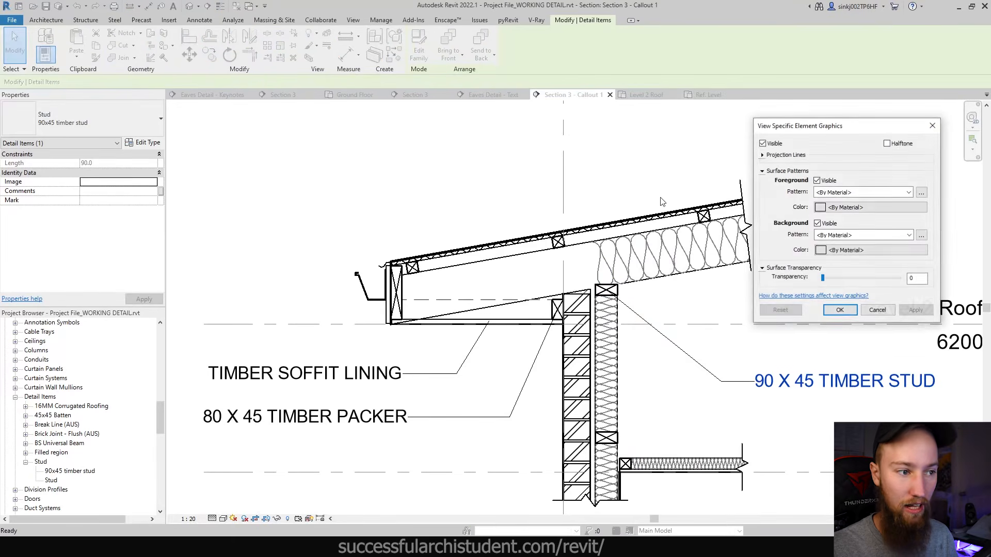
pyautogui.click(887, 143)
pyautogui.click(916, 310)
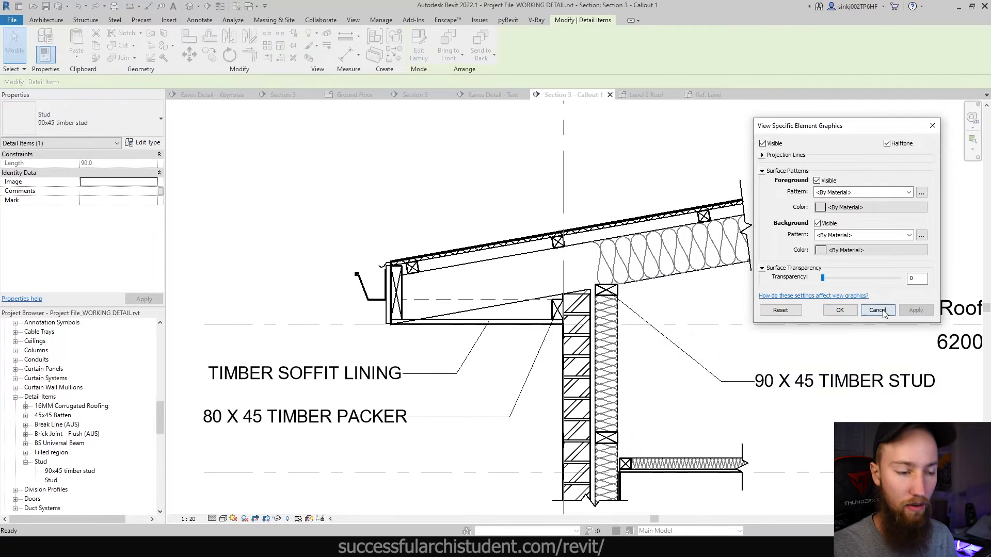
pyautogui.click(839, 310)
pyautogui.click(814, 312)
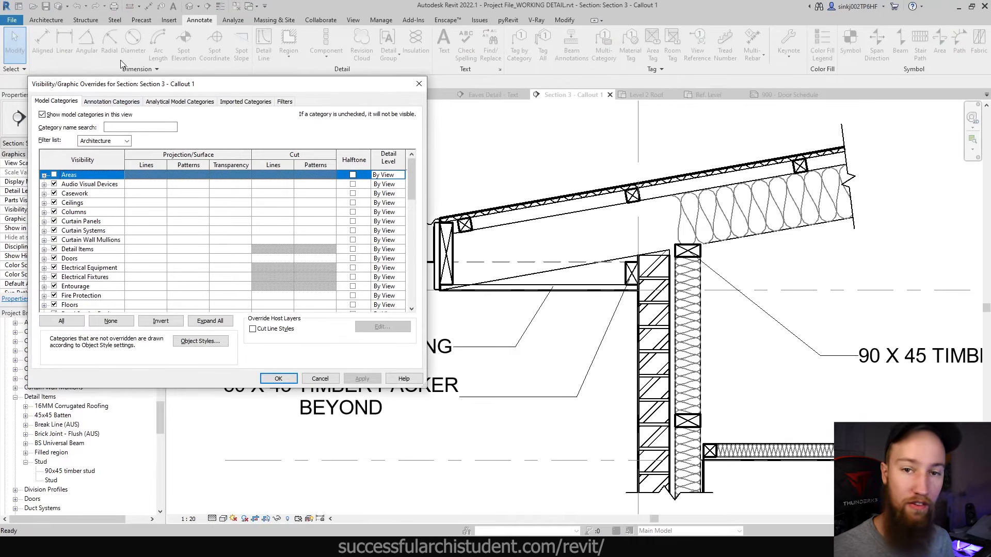
# - Remove the Interior filter from the view's Filters tab and open Add Filters
pyautogui.click(284, 102)
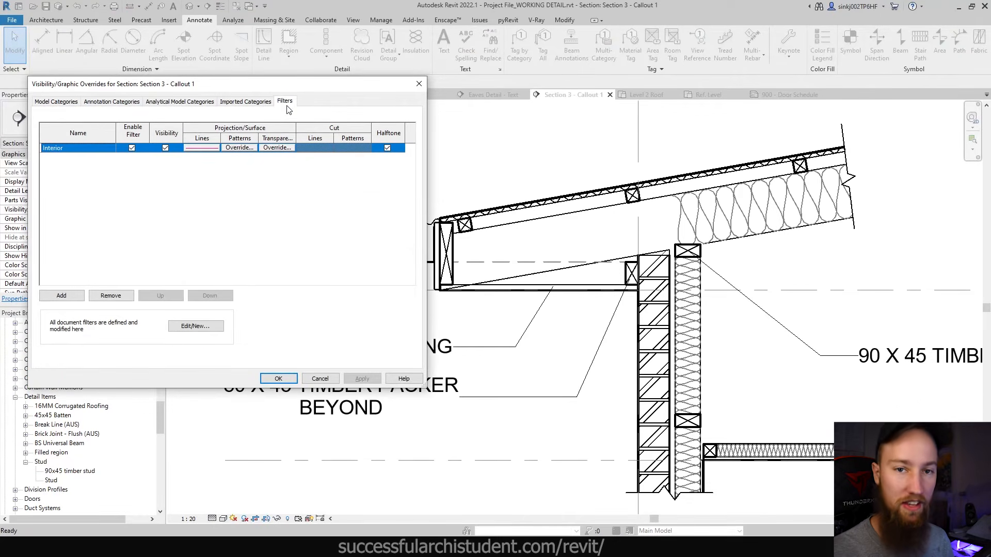
pyautogui.click(112, 296)
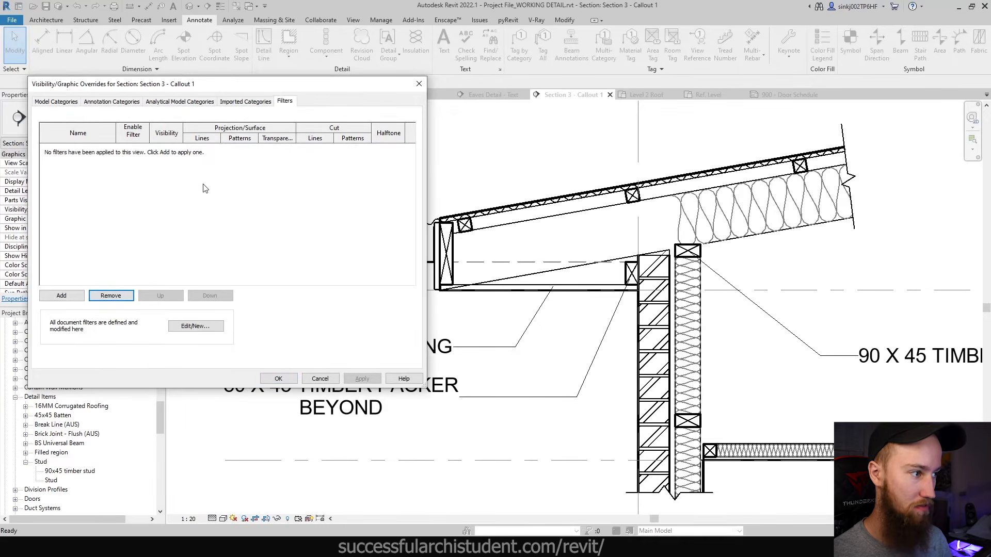
pyautogui.click(154, 192)
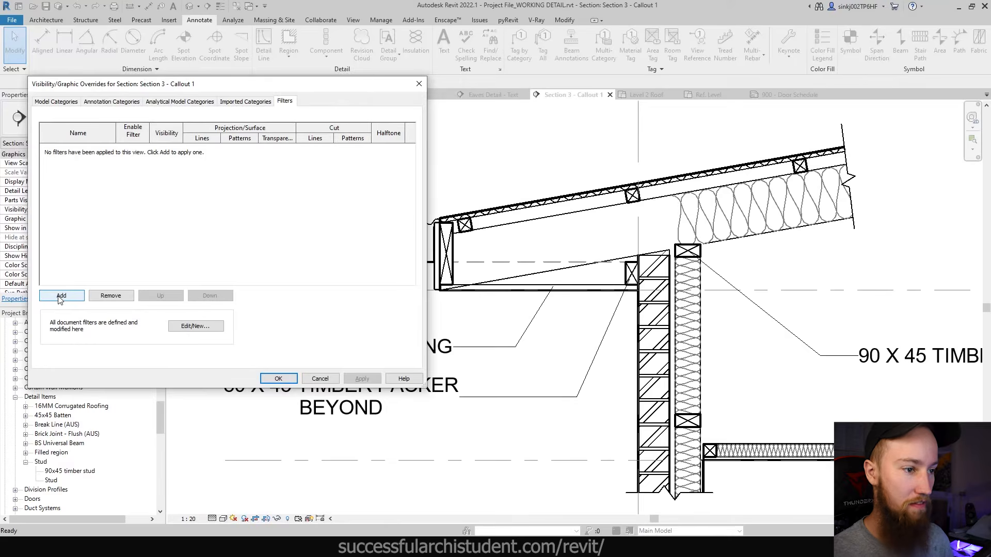
pyautogui.click(62, 296)
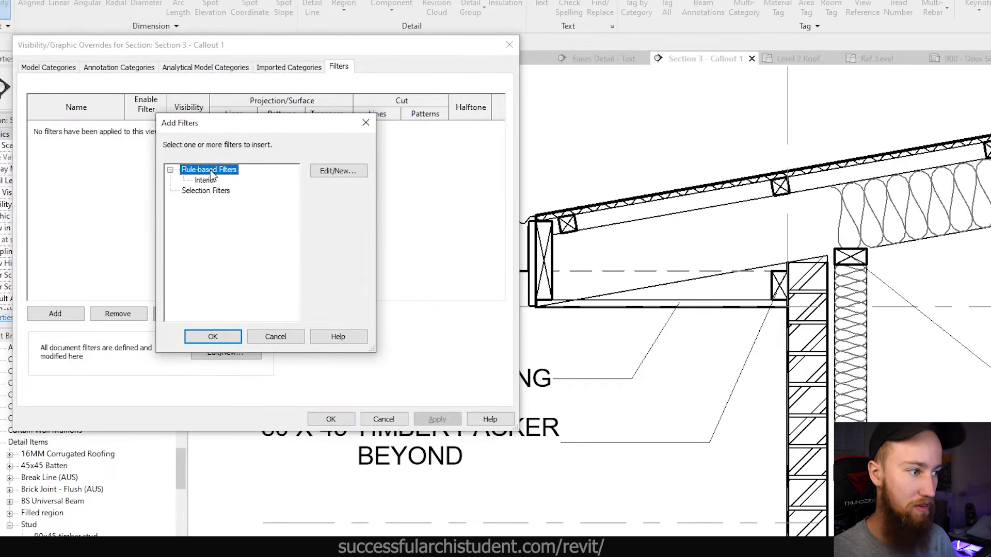
# - Create a new rule-based filter named Halftone Beyond that applies to Detail Items
pyautogui.click(356, 171)
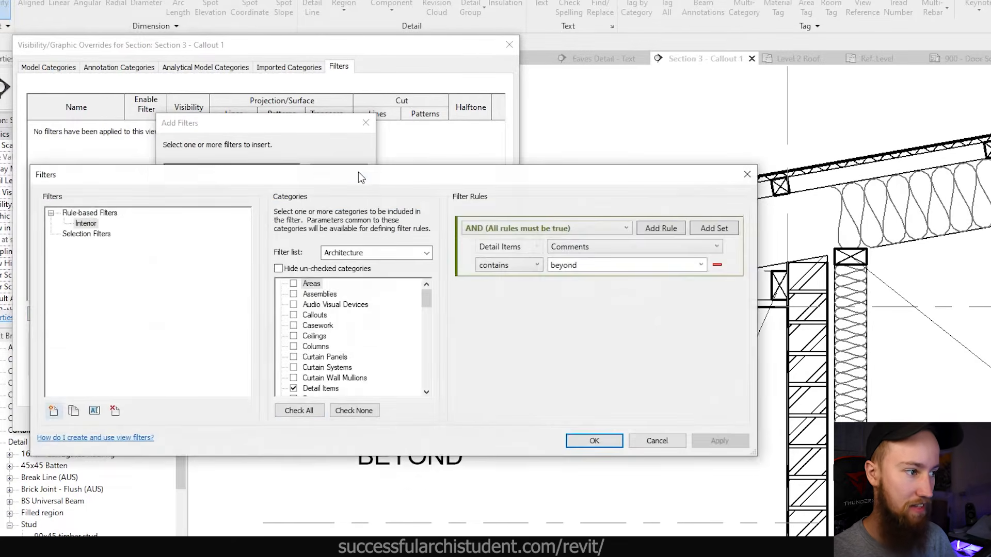
pyautogui.click(90, 213)
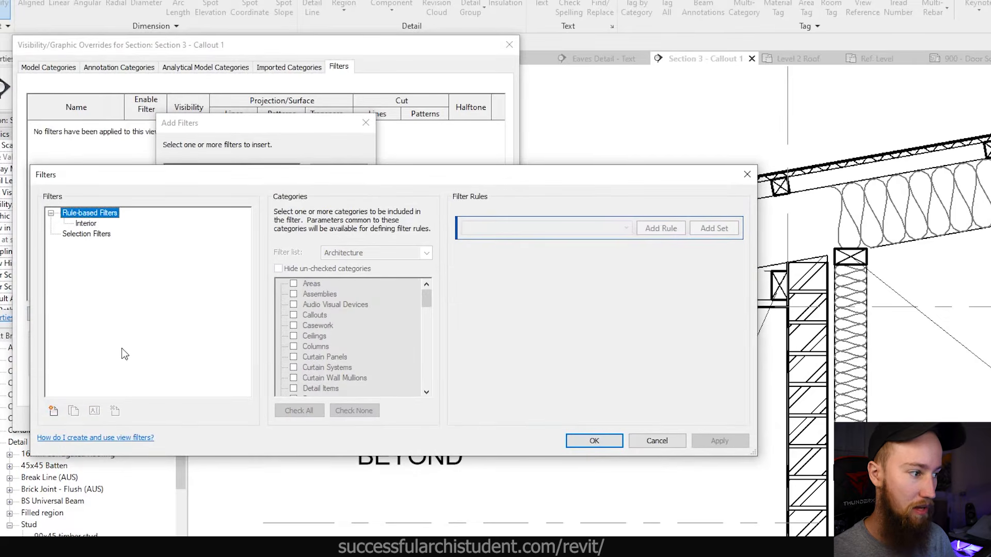
pyautogui.click(54, 411)
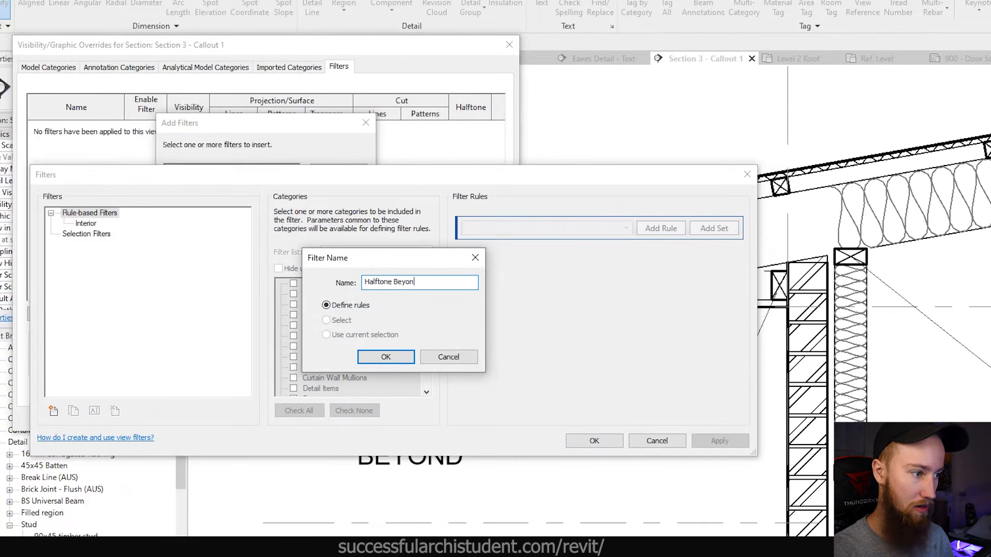
pyautogui.click(386, 357)
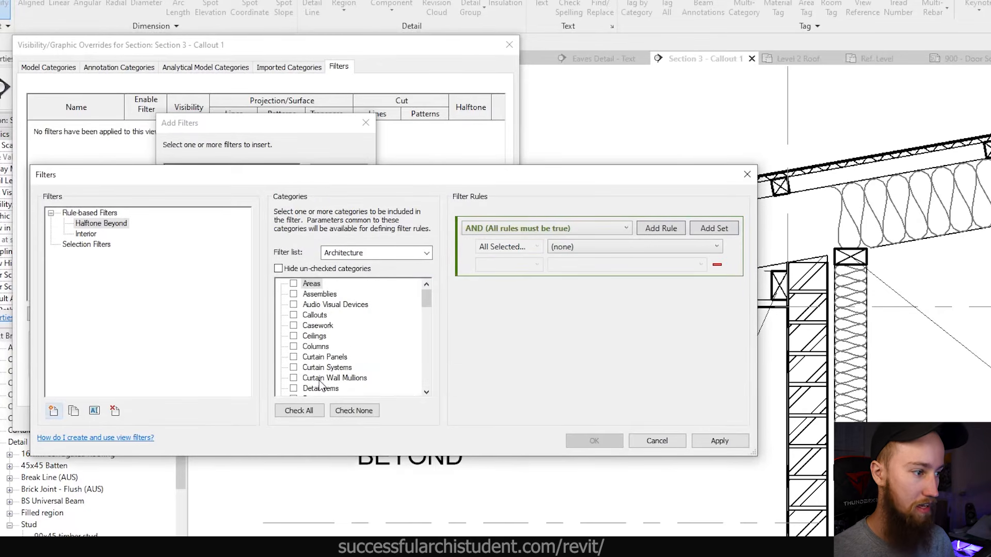
pyautogui.scroll(-1, 320, 386)
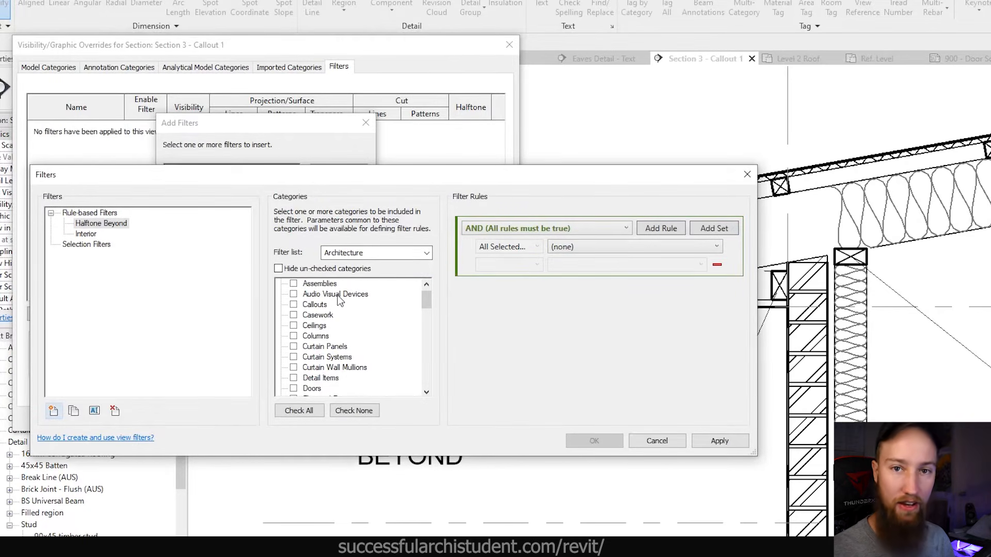
pyautogui.scroll(-1, 314, 365)
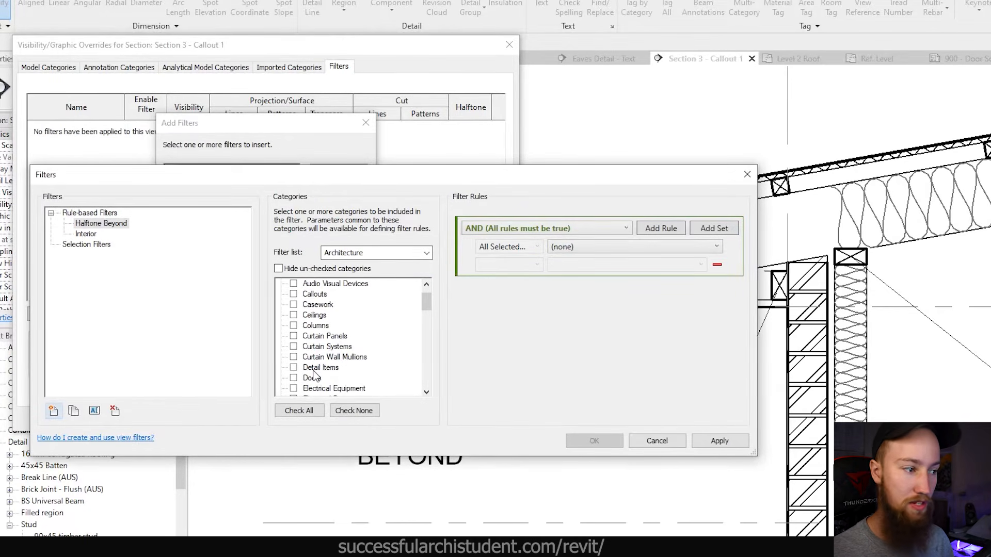
pyautogui.click(313, 368)
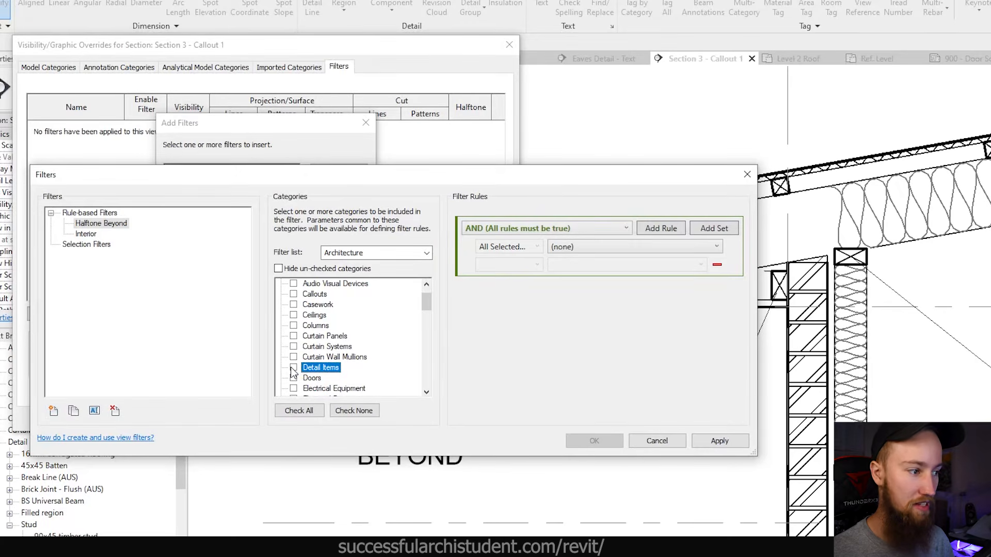
pyautogui.click(293, 367)
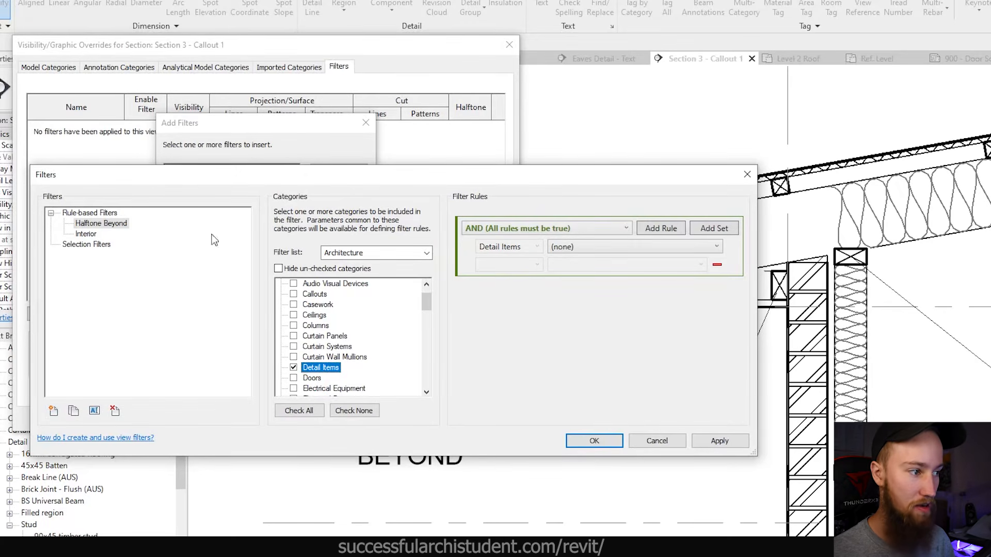
# - Give the filter the rule Comments contains BEYOND and save it
pyautogui.click(550, 324)
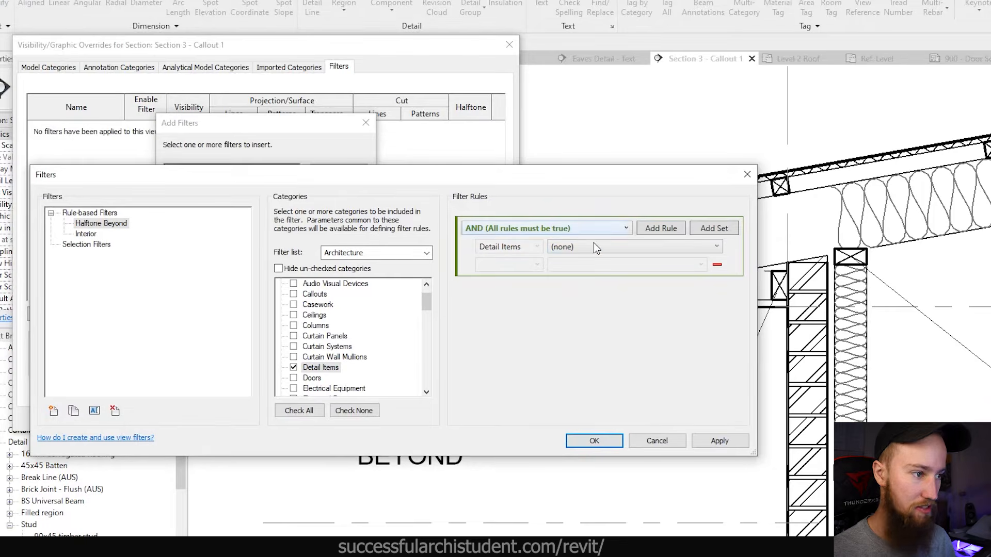
pyautogui.click(573, 246)
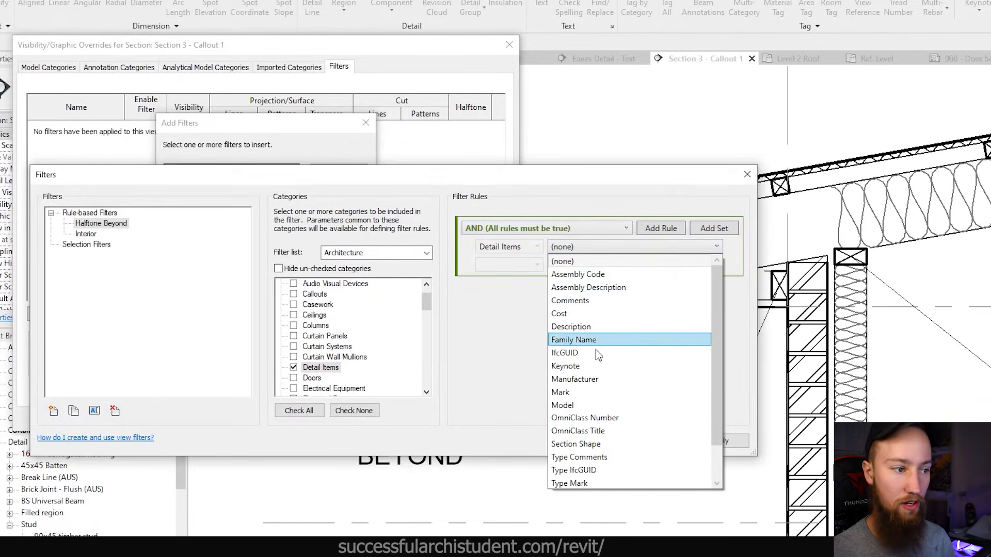
pyautogui.scroll(-1, 595, 350)
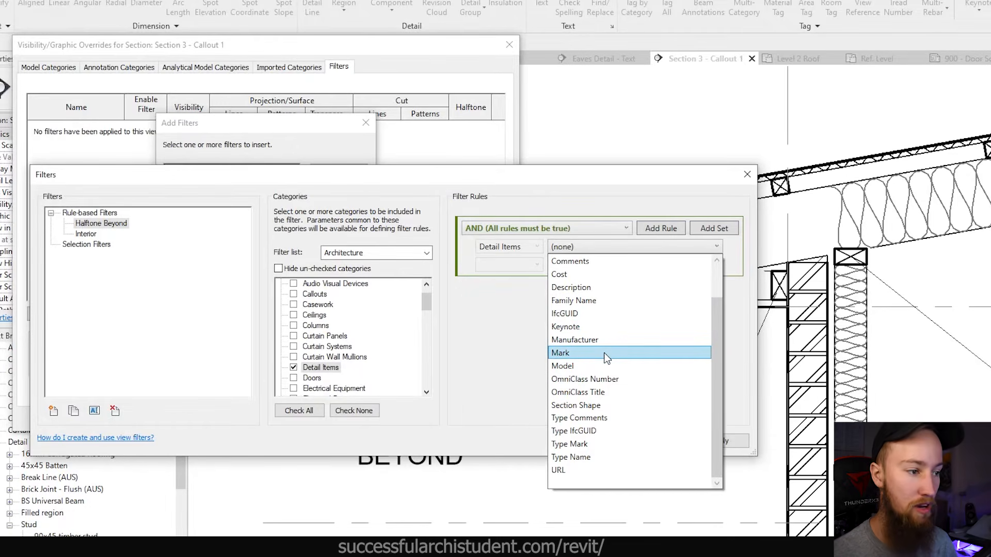
pyautogui.scroll(1, 604, 351)
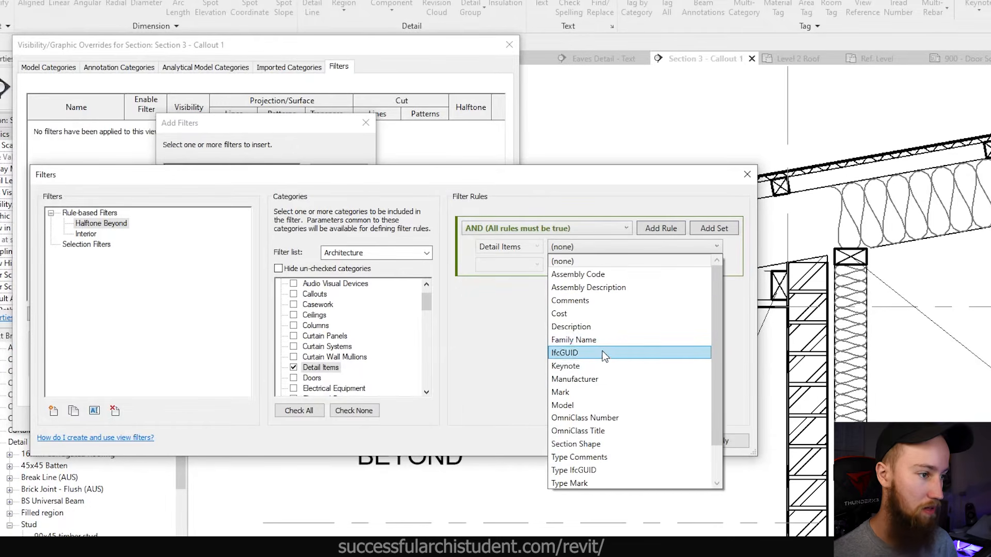
pyautogui.click(570, 301)
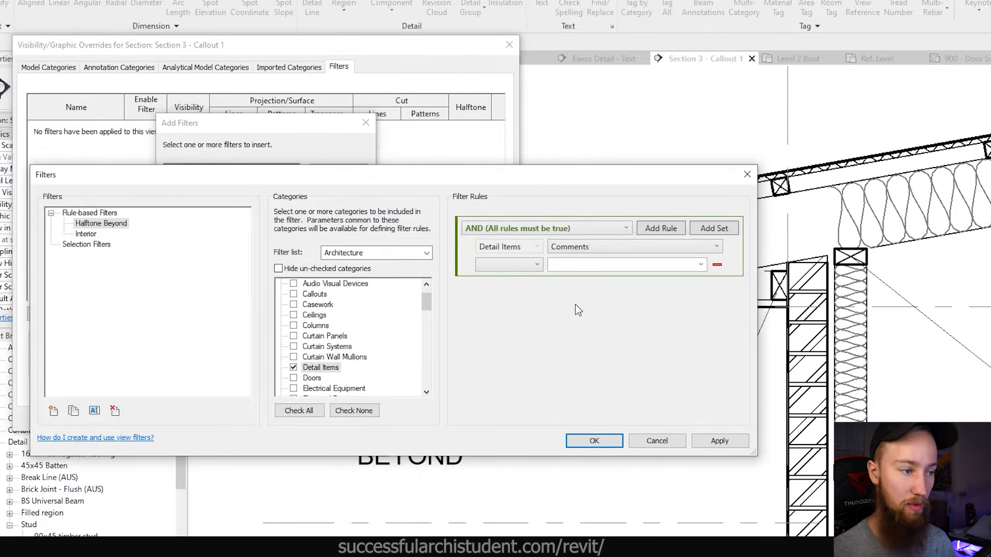
pyautogui.click(496, 265)
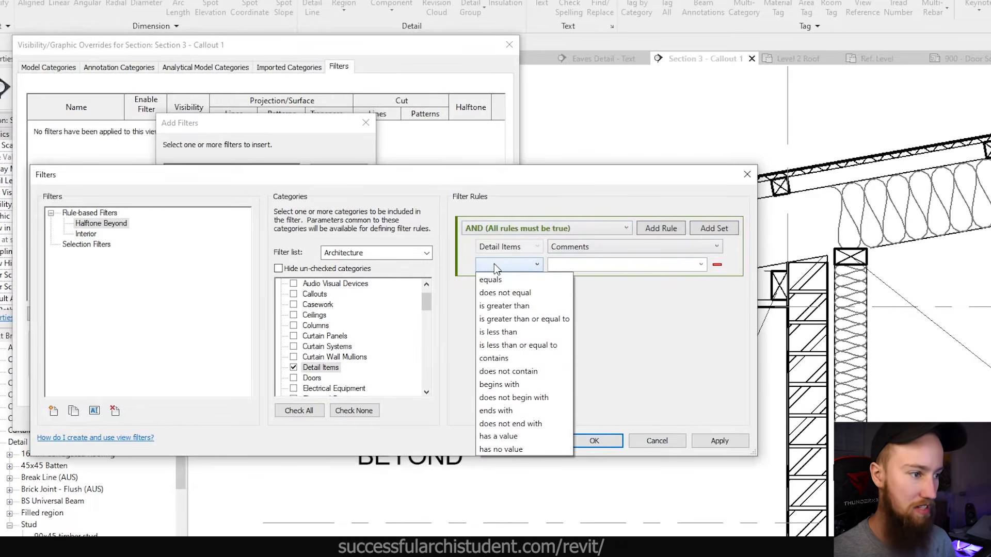
pyautogui.click(518, 360)
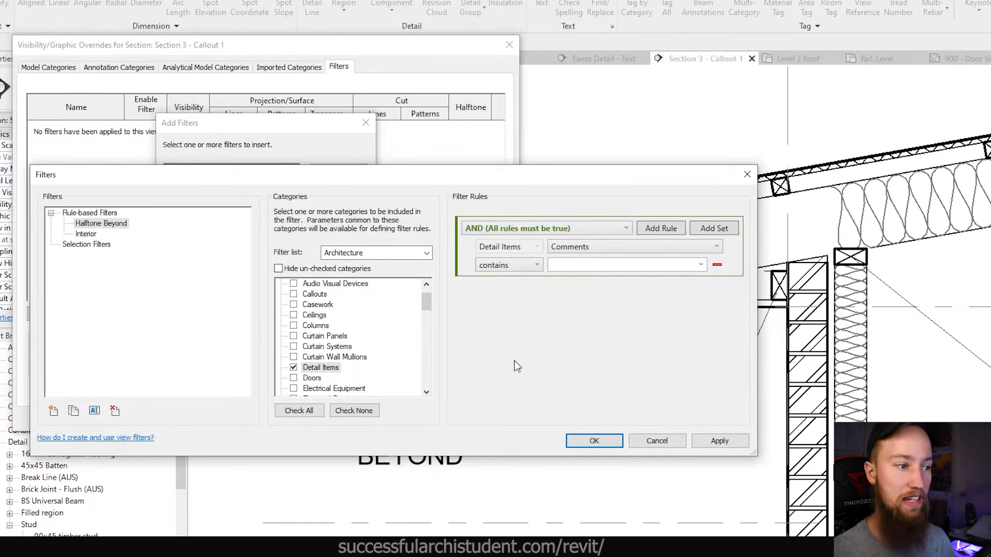
pyautogui.write('AB')
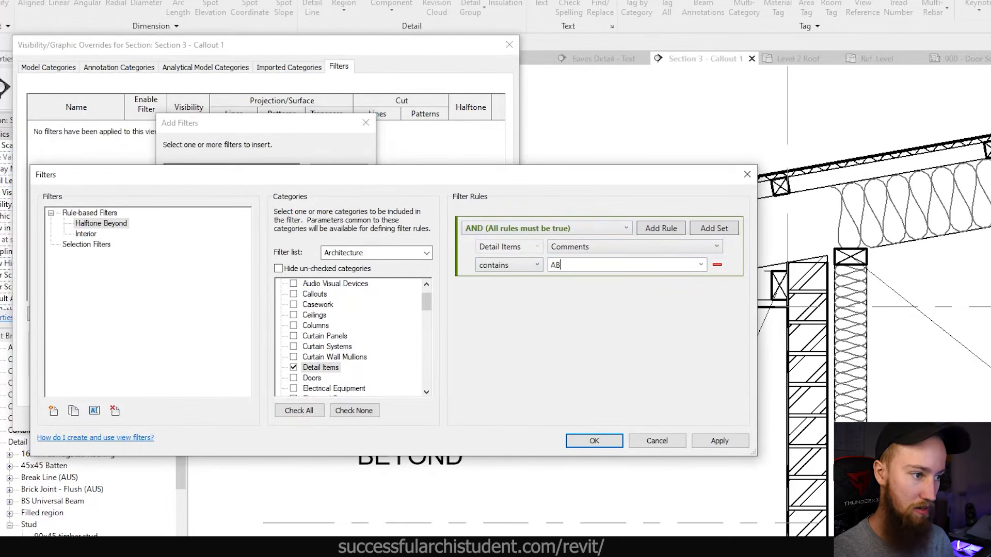
pyautogui.press('BackSpace')
pyautogui.press('BackSpace')
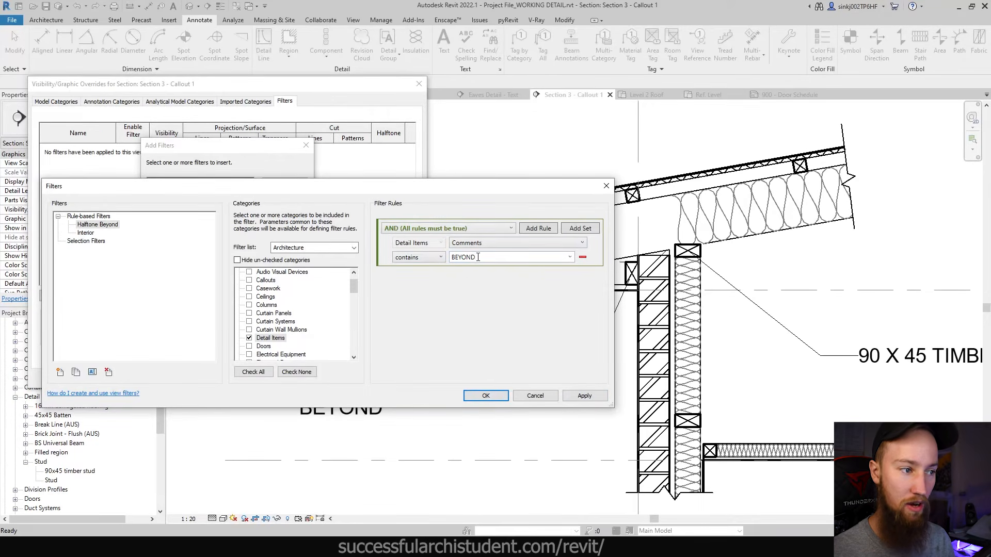
pyautogui.click(484, 396)
# - Add Halftone Beyond to the Section 3 - Callout 1 filters with Halftone ticked, and apply
pyautogui.click(201, 191)
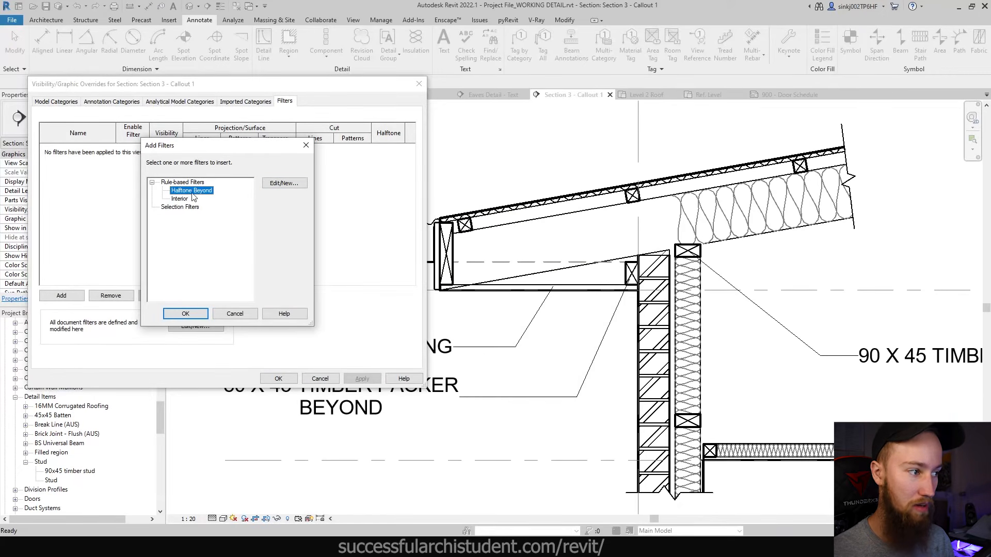
pyautogui.click(194, 315)
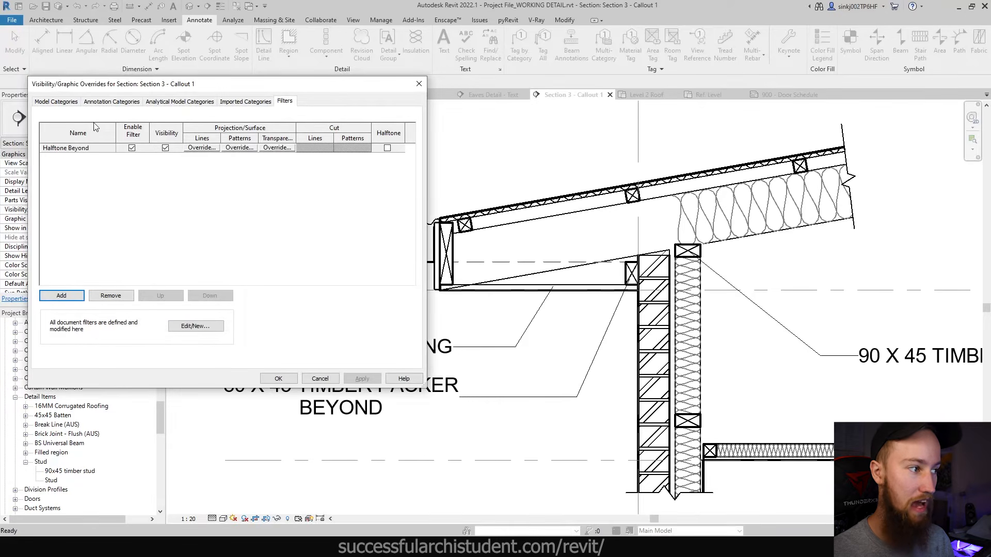
pyautogui.moveTo(147, 86); pyautogui.dragTo(162, 87)
pyautogui.click(135, 202)
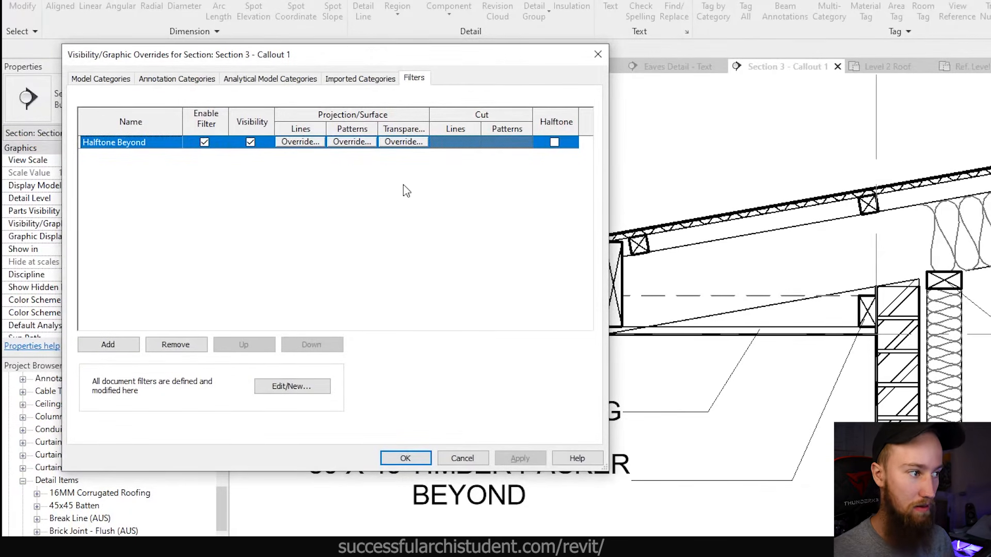
pyautogui.click(554, 142)
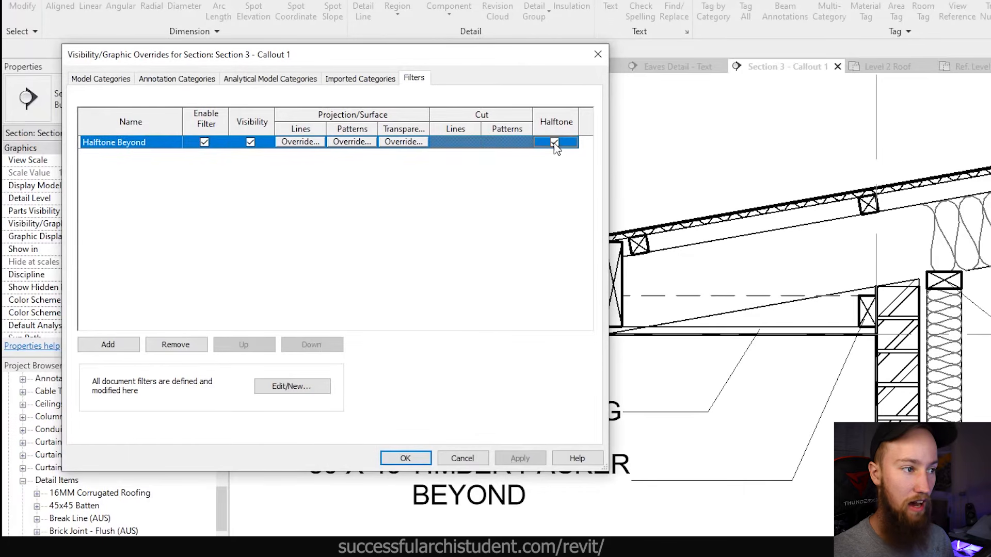
pyautogui.click(511, 456)
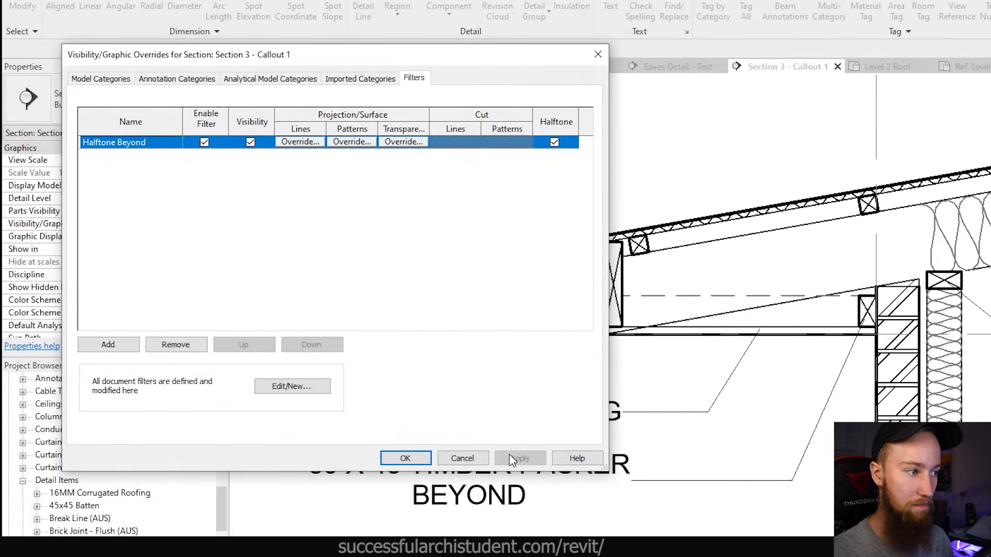
pyautogui.click(405, 458)
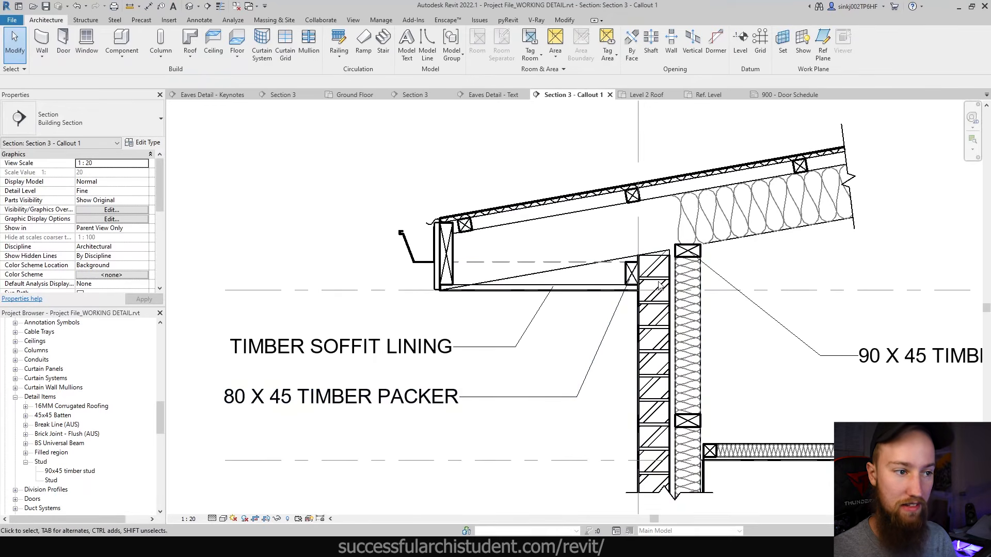
# - Enter 'TIMBER PACKER BEYOND' as the 80 x 45 timber packer stud's Comments
pyautogui.click(630, 274)
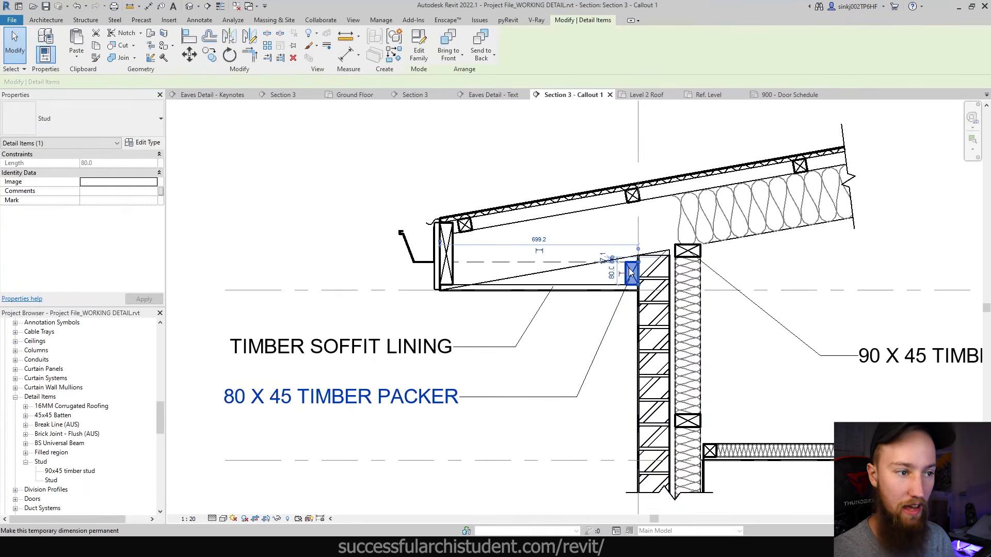
pyautogui.click(118, 192)
pyautogui.write('TIMBER PAC')
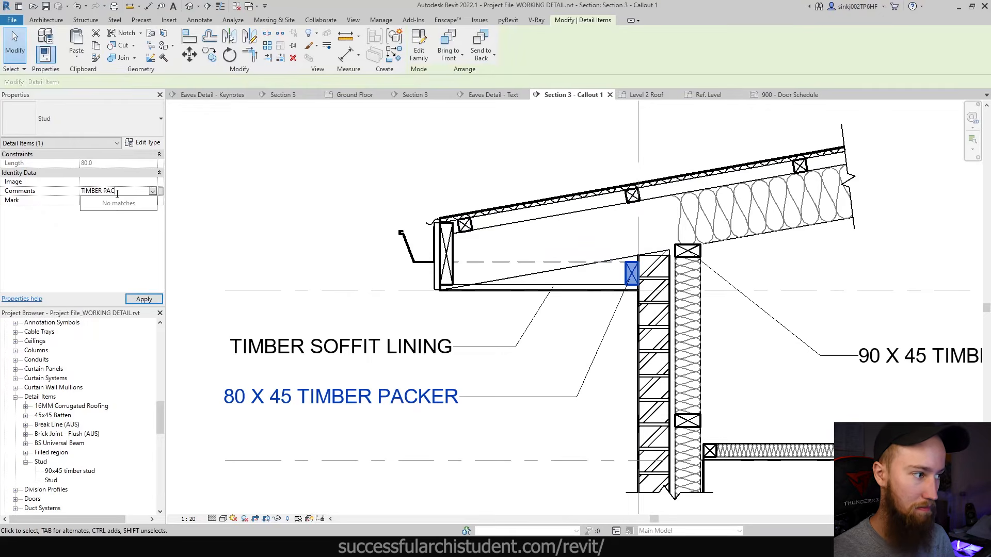
pyautogui.write('KER BEYOND')
pyautogui.press('Return')
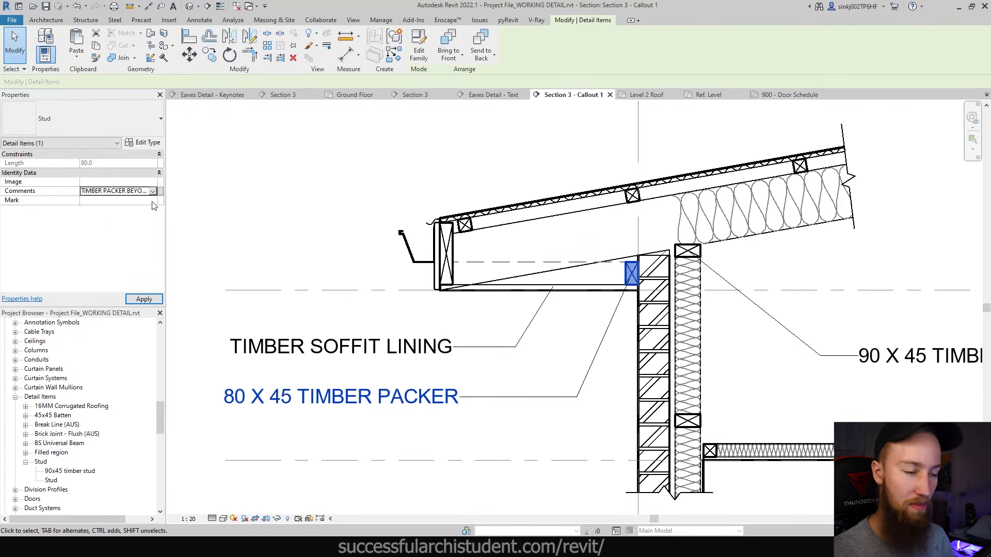
pyautogui.click(323, 175)
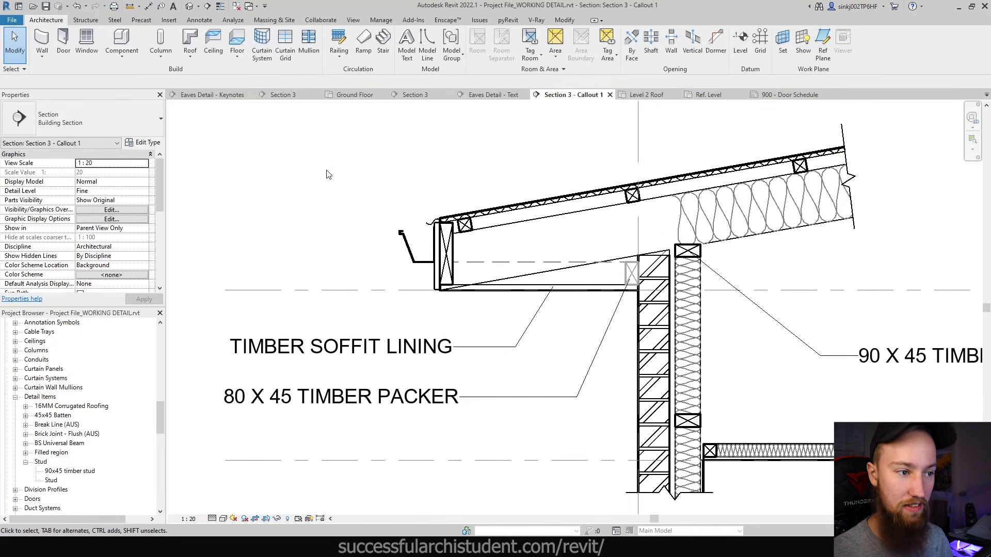
# - Trim the packer stud's comment down to just BEYOND so it draws halftone
pyautogui.click(626, 279)
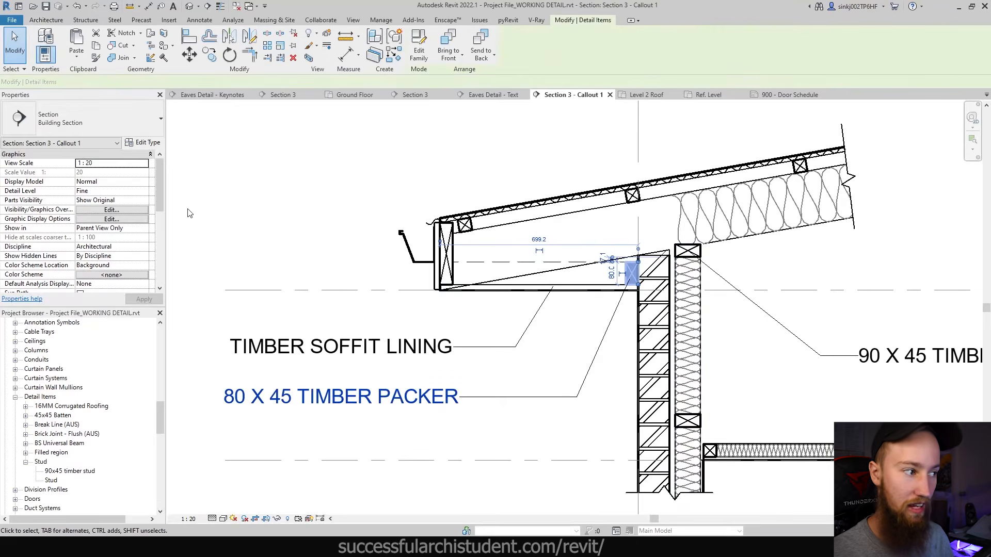
pyautogui.click(124, 191)
pyautogui.click(126, 191)
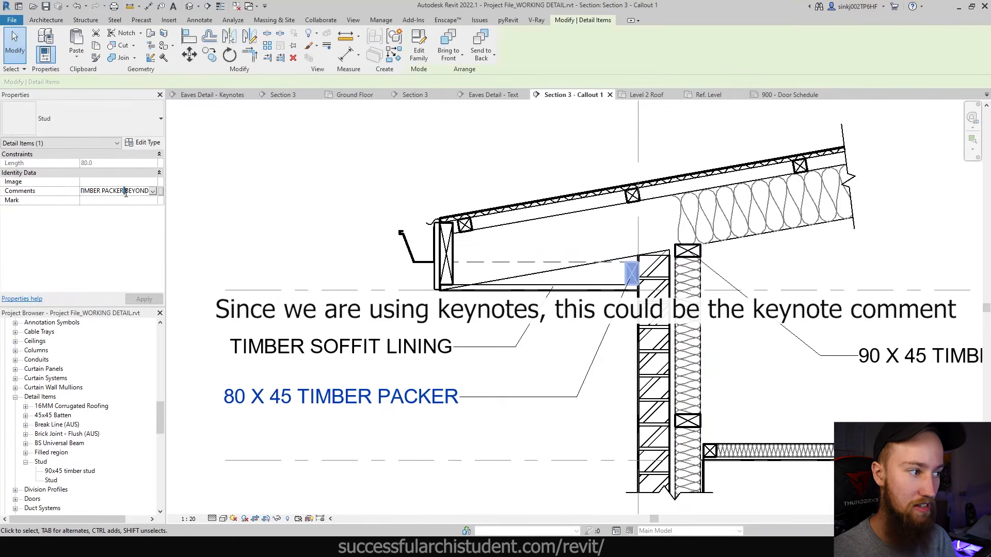
pyautogui.moveTo(125, 191); pyautogui.dragTo(79, 191)
pyautogui.press('BackSpace')
pyautogui.click(522, 171)
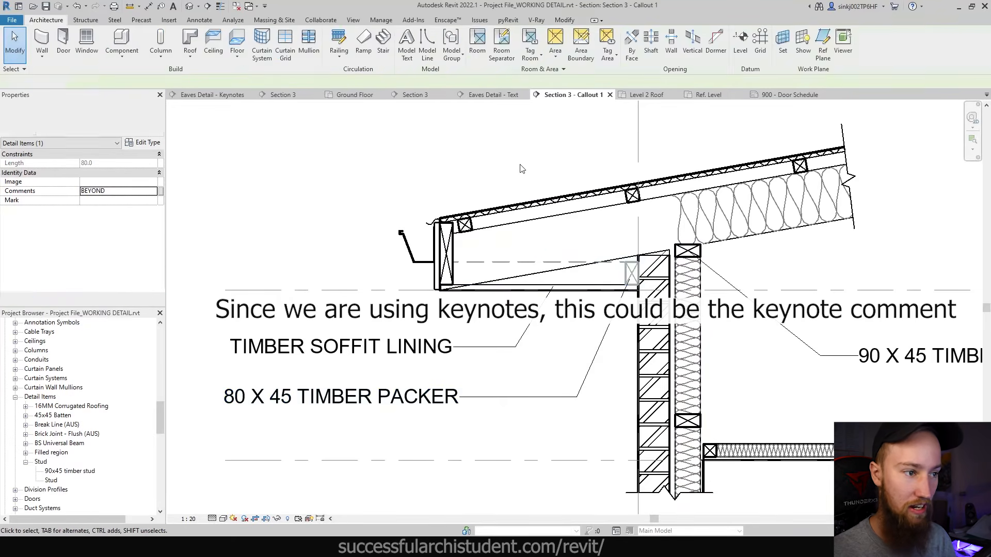
pyautogui.scroll(-2, 665, 263)
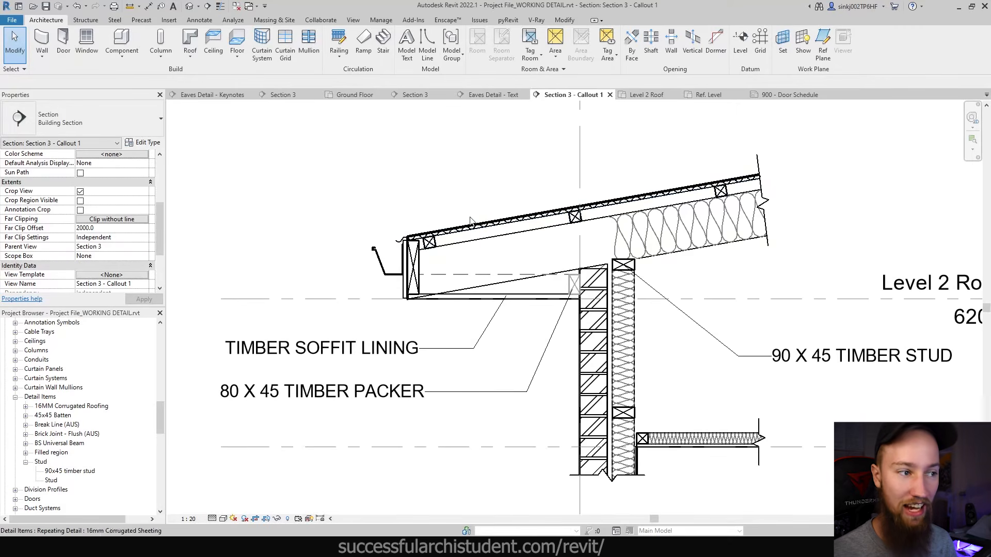
# - Select the roof and go to the callout's visibility Filters to add another filter
pyautogui.press('Tab')
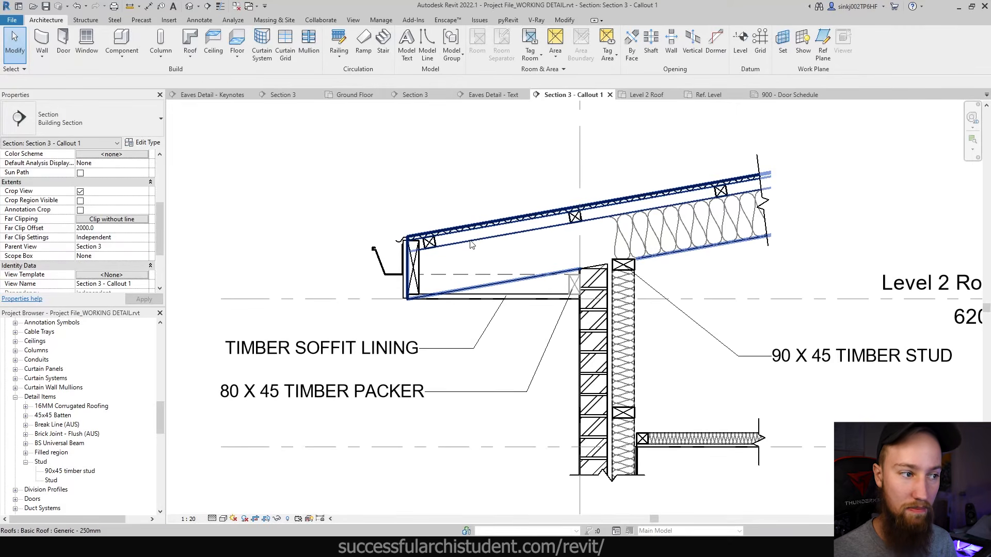
pyautogui.click(471, 245)
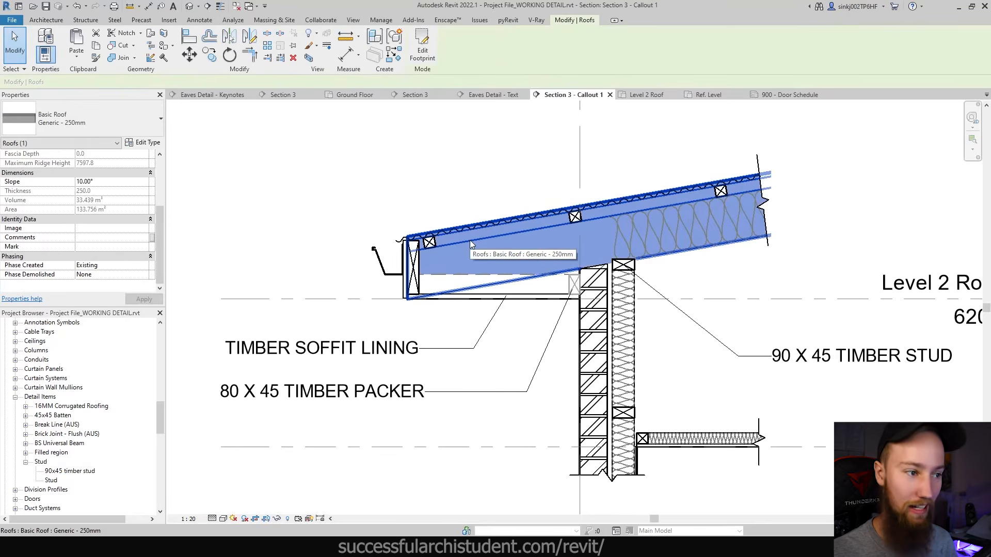
pyautogui.press('v')
pyautogui.press('g')
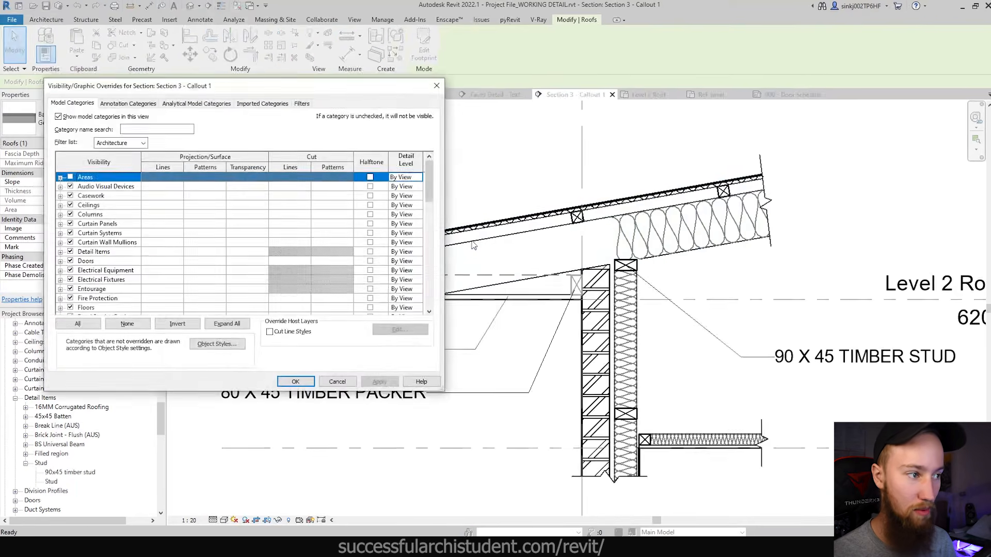
pyautogui.click(426, 96)
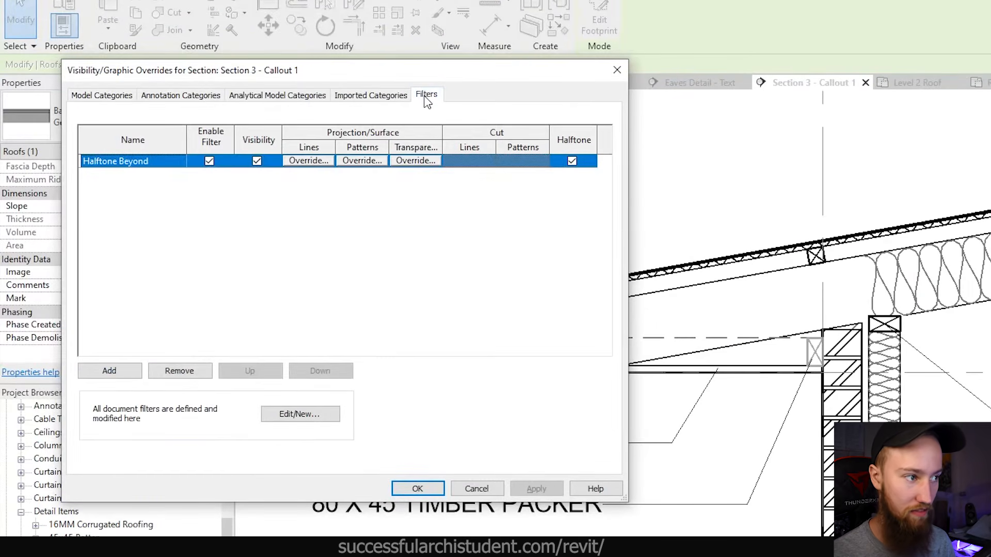
pyautogui.click(109, 370)
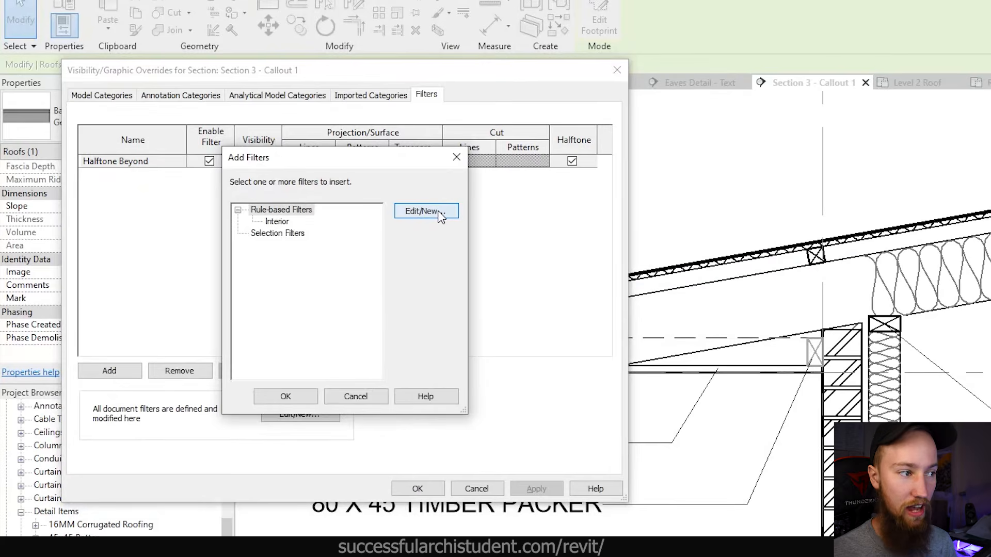
# - Create a new rule-based filter named PINK ROOF that applies to Roofs
pyautogui.click(426, 211)
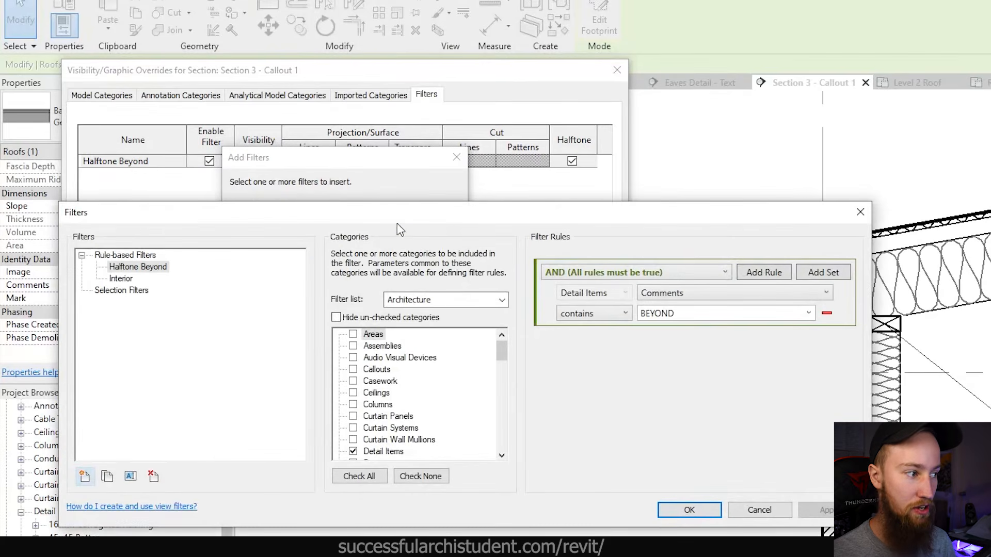
pyautogui.click(85, 476)
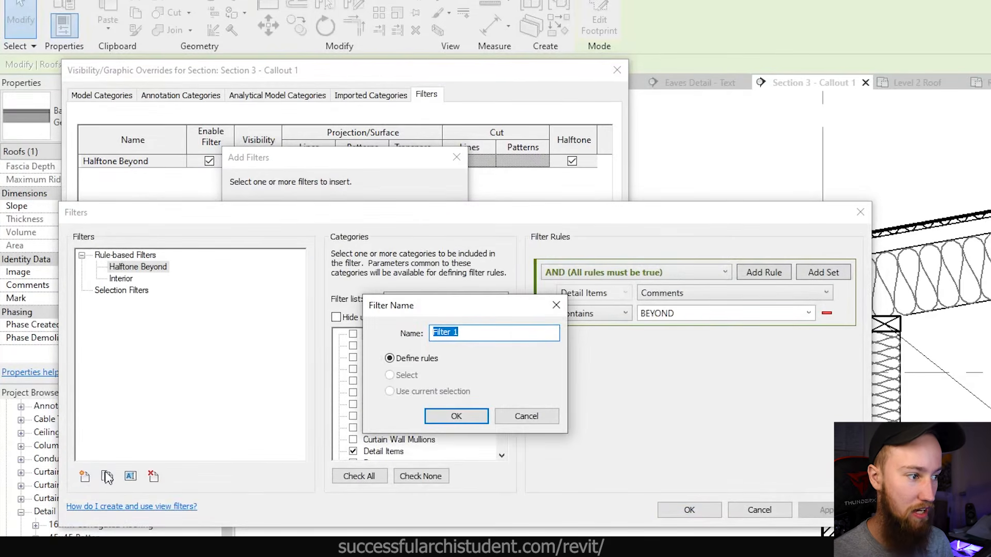
pyautogui.write('pink')
pyautogui.press('BackSpace')
pyautogui.press('BackSpace')
pyautogui.press('BackSpace')
pyautogui.press('BackSpace')
pyautogui.write('PINK ROOF')
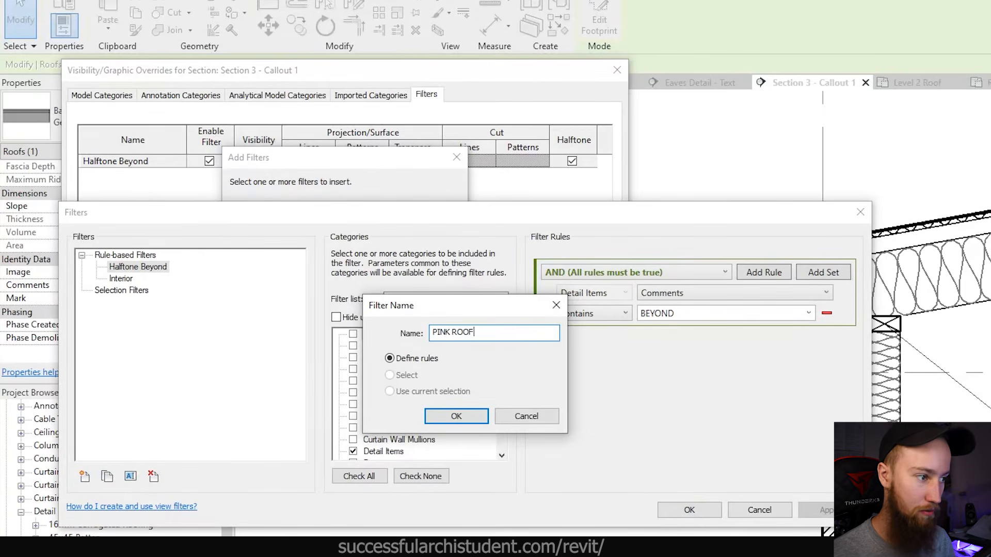
pyautogui.press('Return')
pyautogui.click(385, 384)
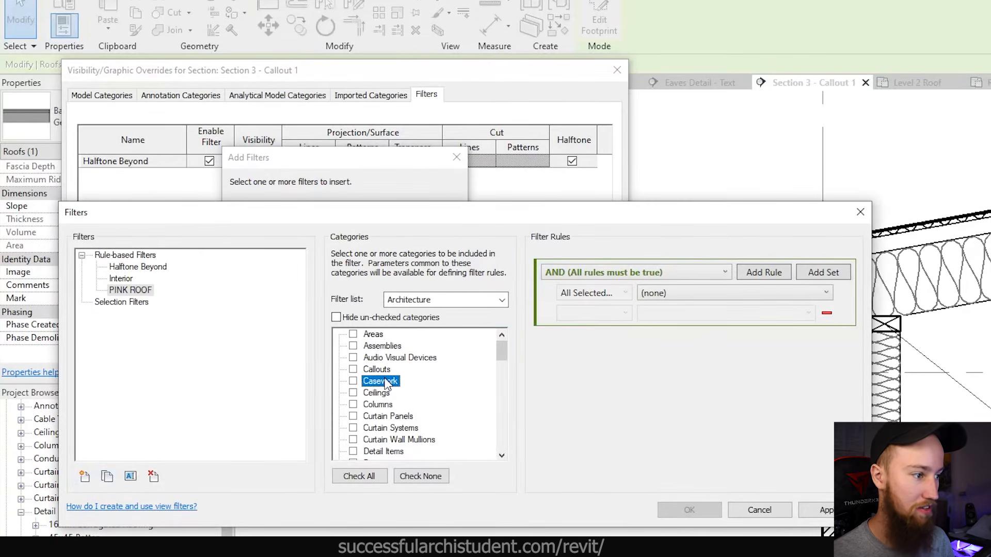
pyautogui.press('r')
pyautogui.press('o')
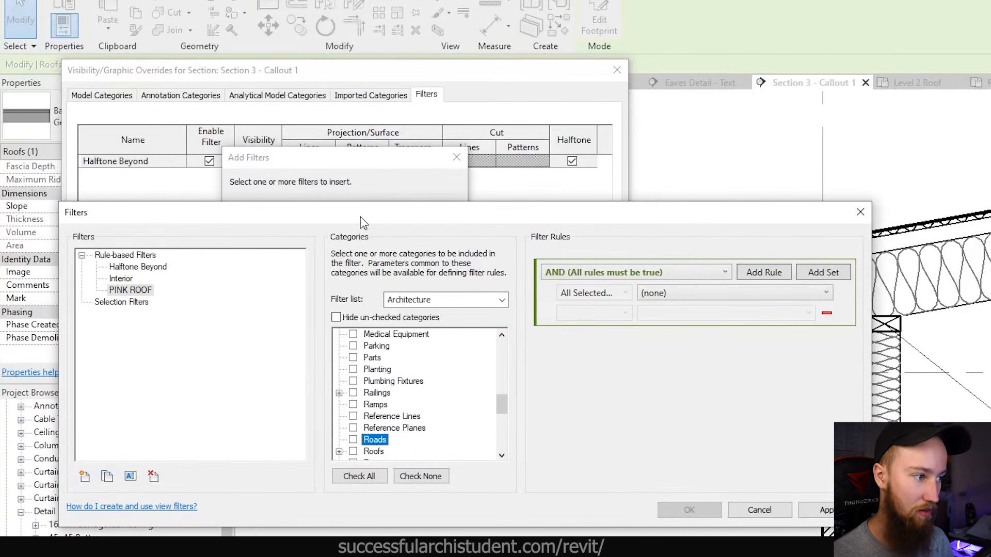
pyautogui.press('o')
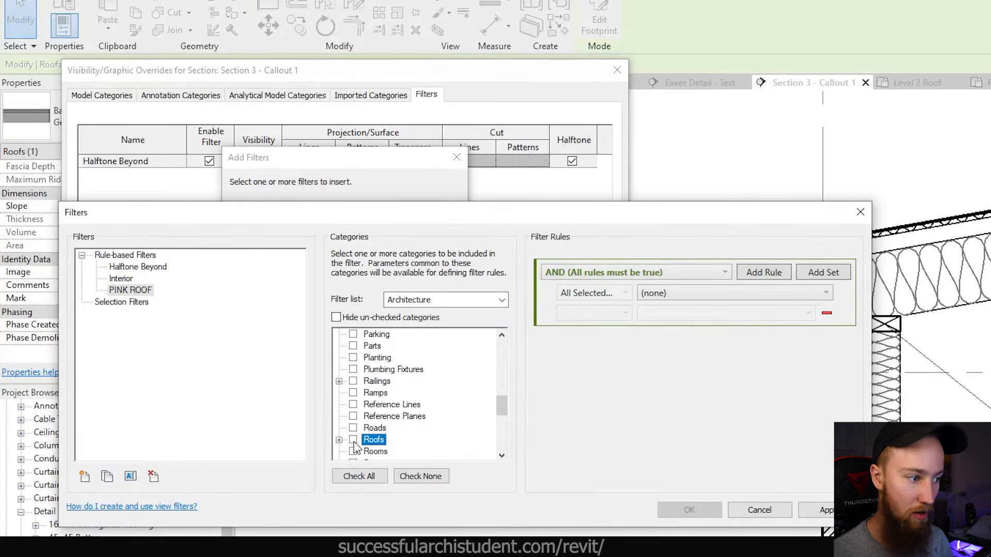
pyautogui.click(353, 440)
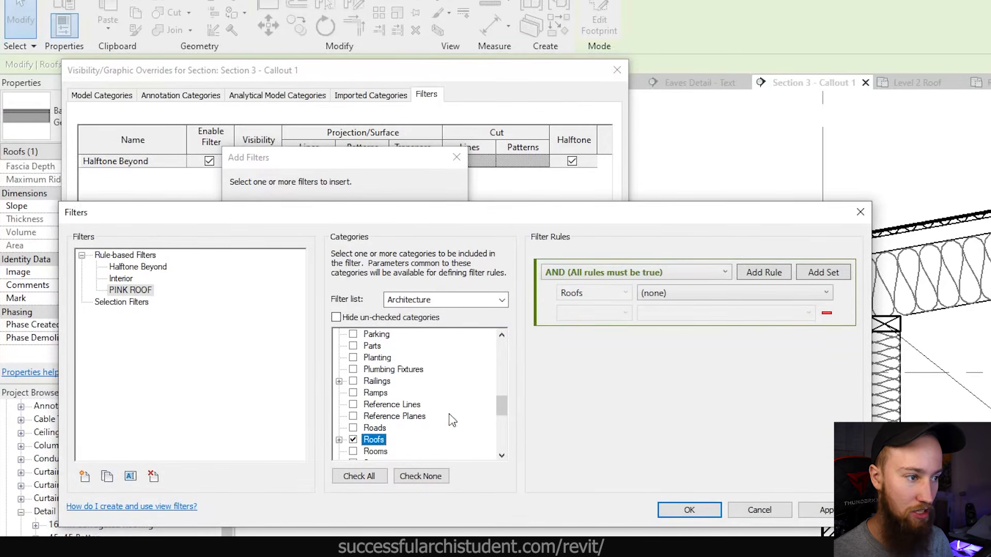
# - Set the PINK ROOF rule to Comments contains PINK, save it, and select it
pyautogui.click(661, 296)
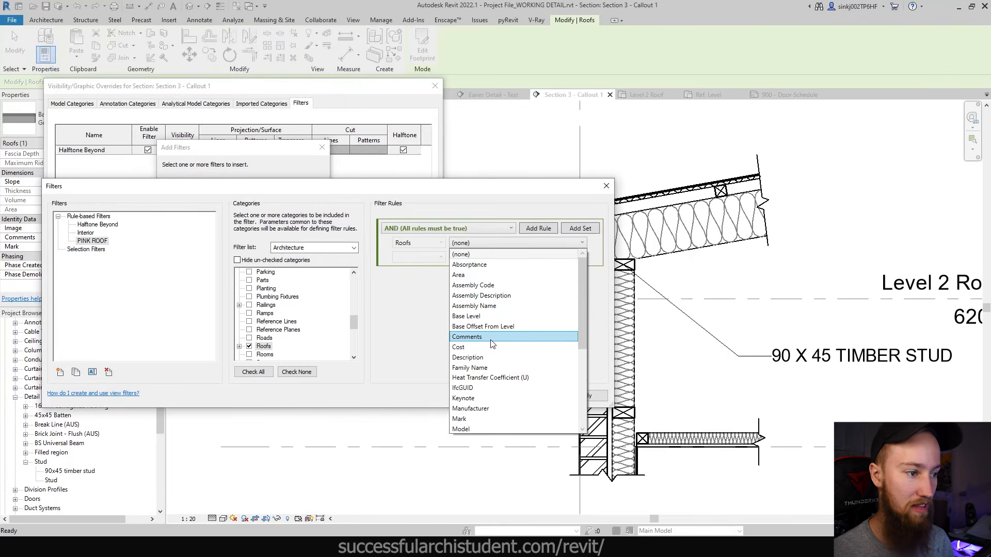
pyautogui.click(688, 428)
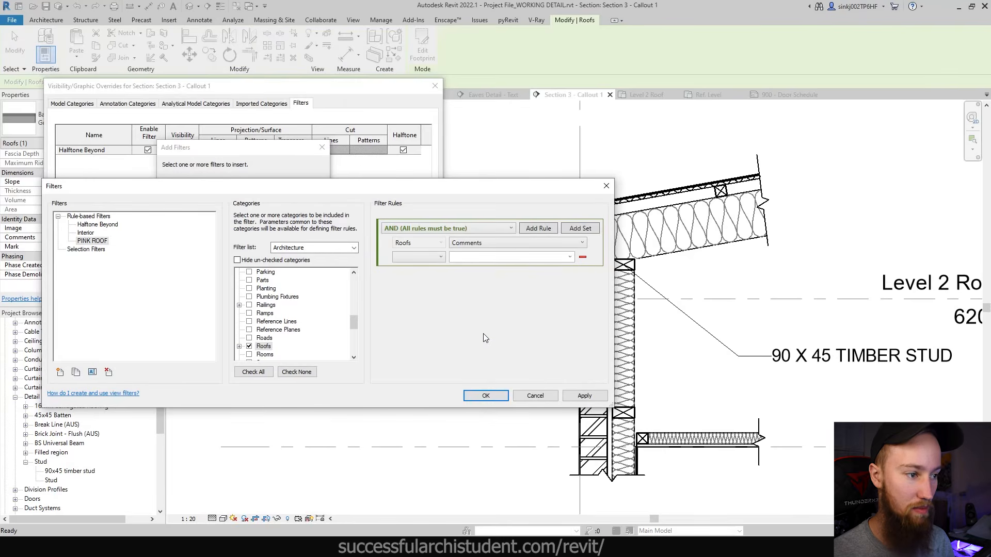
pyautogui.click(419, 258)
pyautogui.click(435, 319)
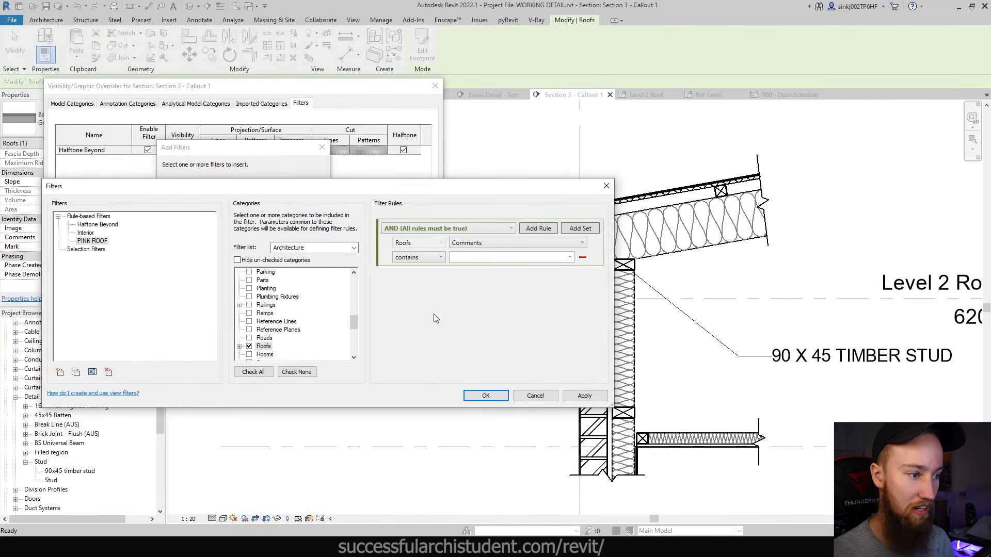
pyautogui.click(468, 260)
pyautogui.write('PINK')
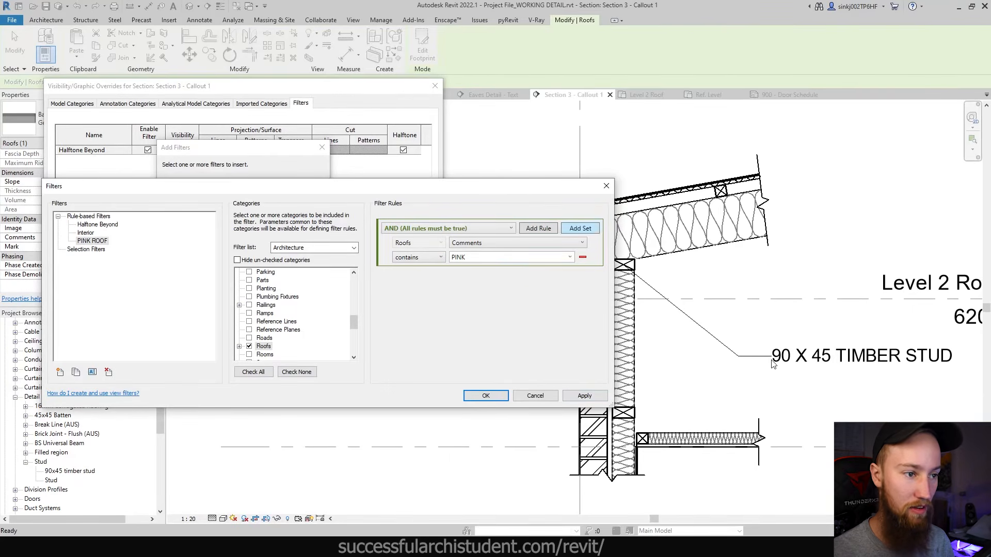
pyautogui.click(500, 396)
pyautogui.click(206, 201)
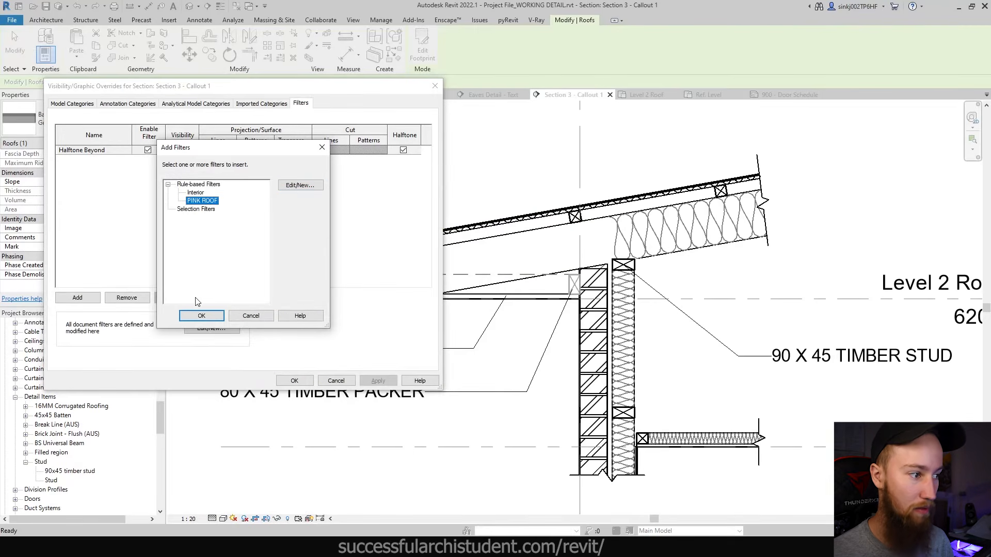
# - Add PINK ROOF to the callout with magenta cut lines and apply the overrides
pyautogui.click(196, 316)
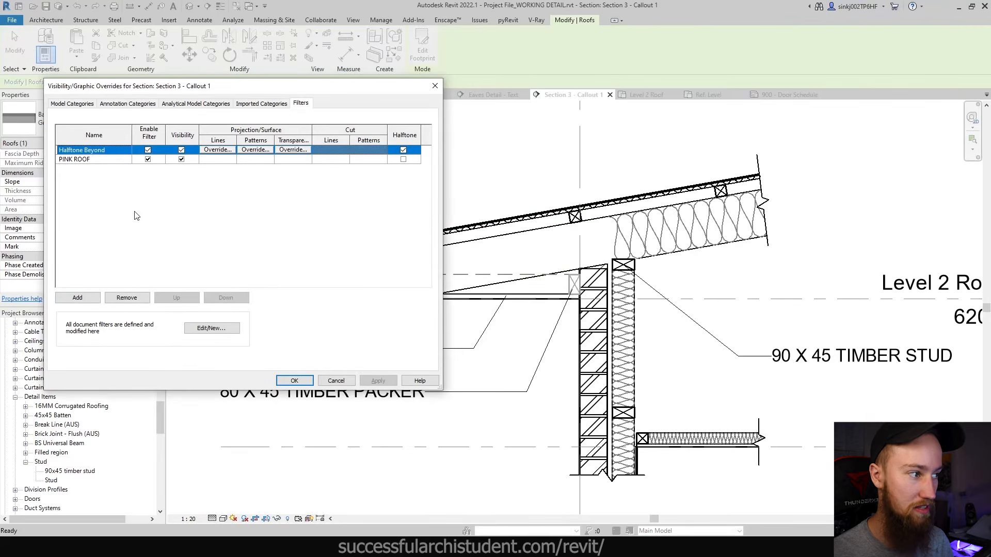
pyautogui.click(338, 161)
pyautogui.click(336, 160)
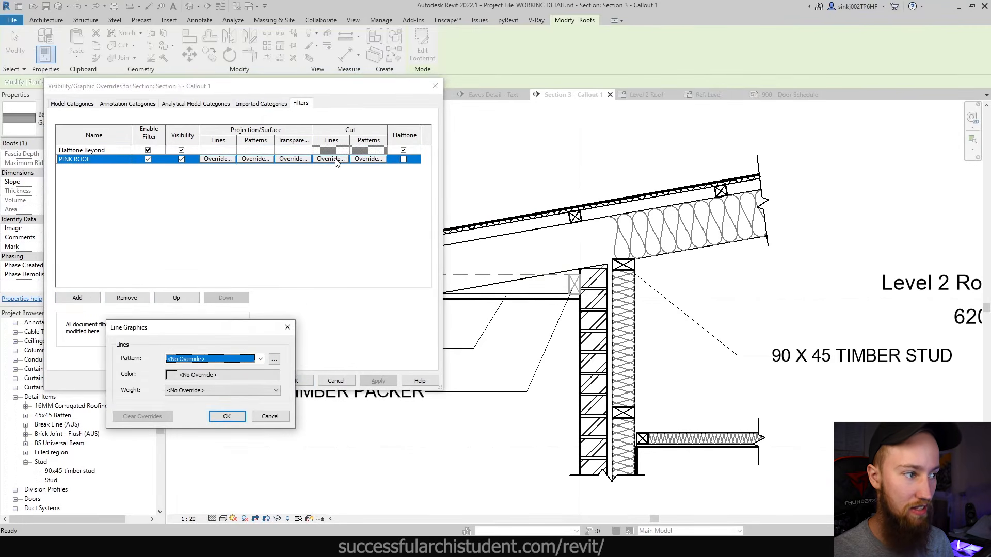
pyautogui.click(186, 377)
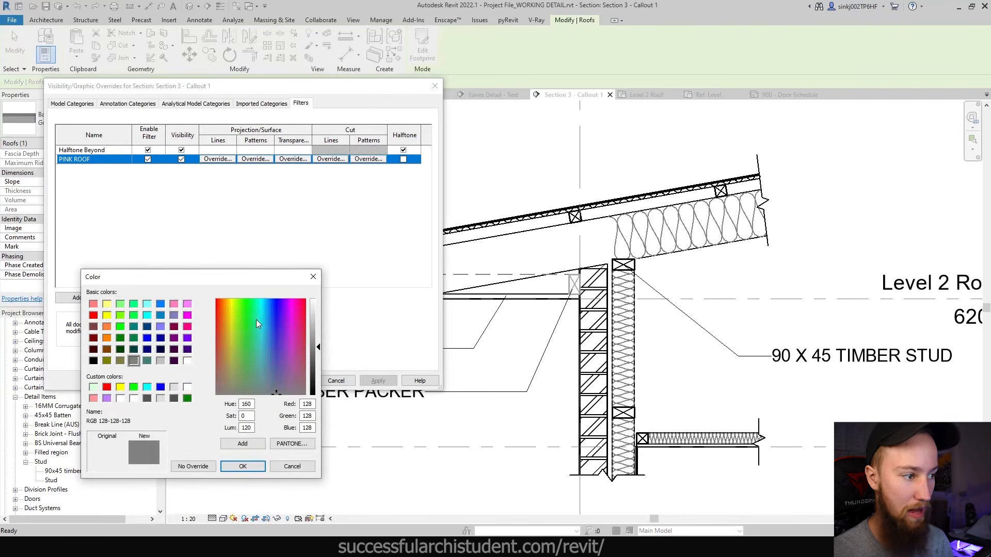
pyautogui.click(187, 326)
pyautogui.click(242, 466)
pyautogui.click(207, 413)
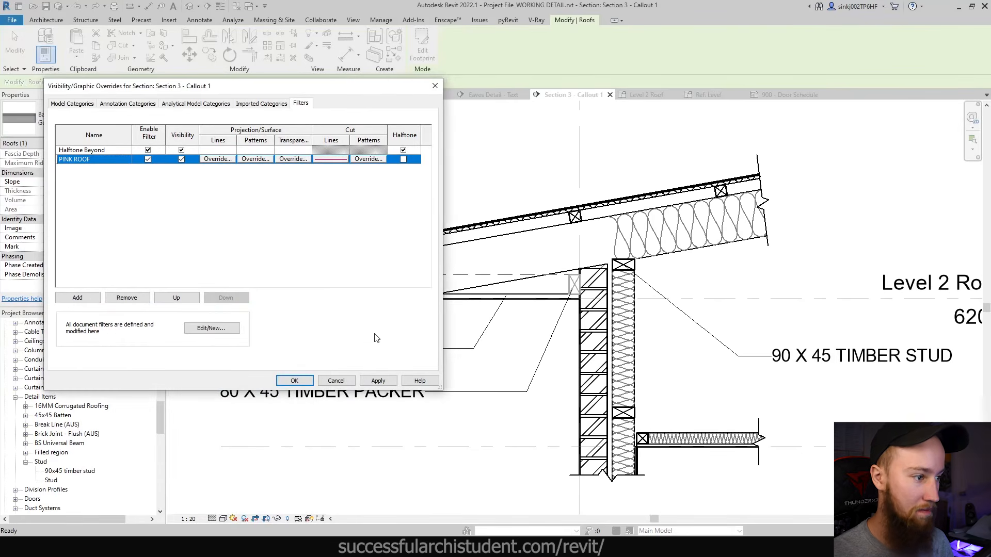
pyautogui.click(377, 380)
pyautogui.click(294, 380)
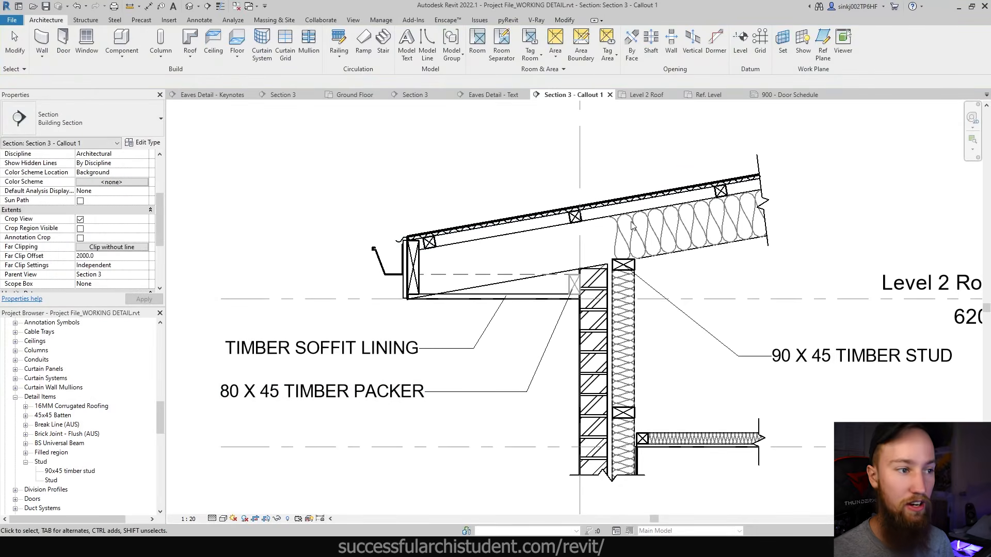
# - Set the roof's Comments to PINK so it draws pink in the callout
pyautogui.click(597, 223)
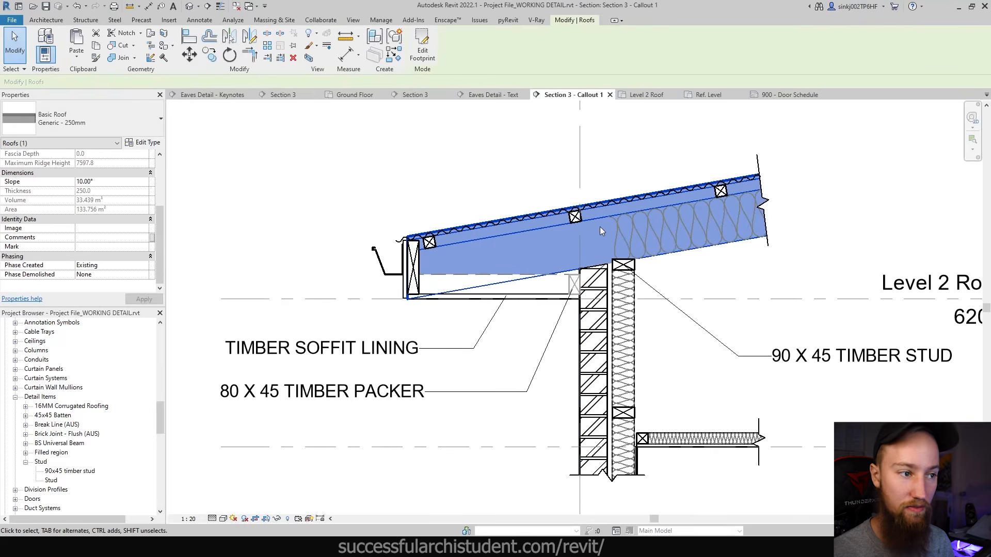
pyautogui.click(106, 238)
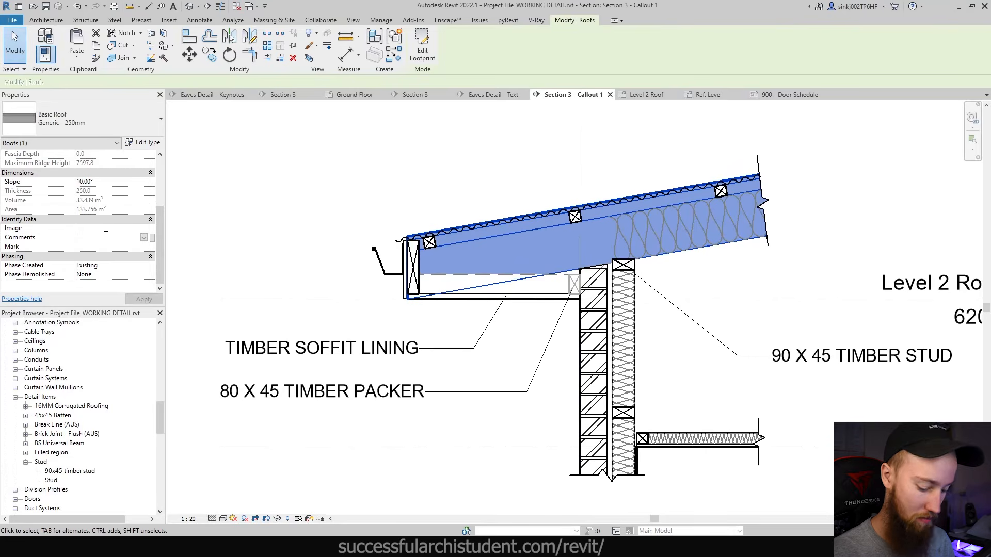
pyautogui.write('PINK')
pyautogui.press('Return')
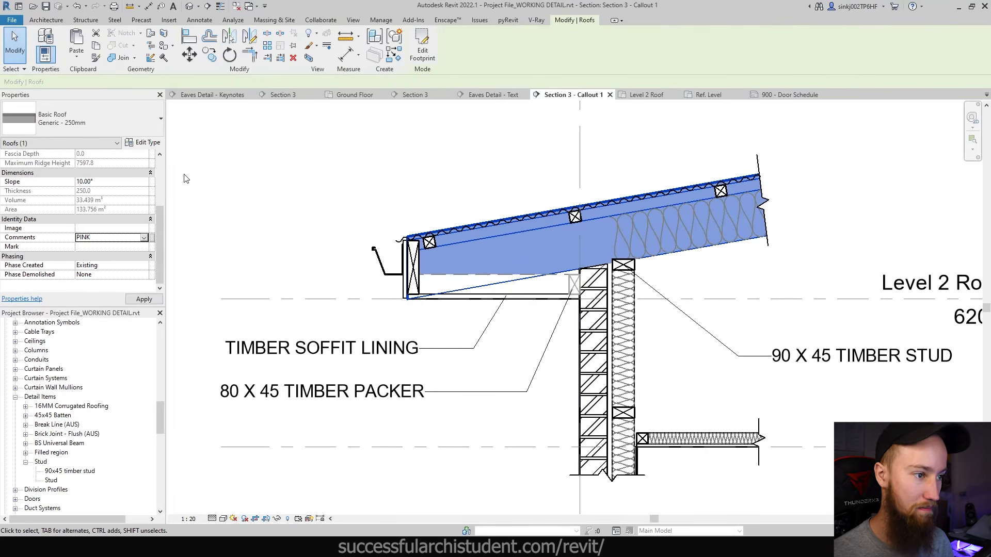
pyautogui.click(300, 144)
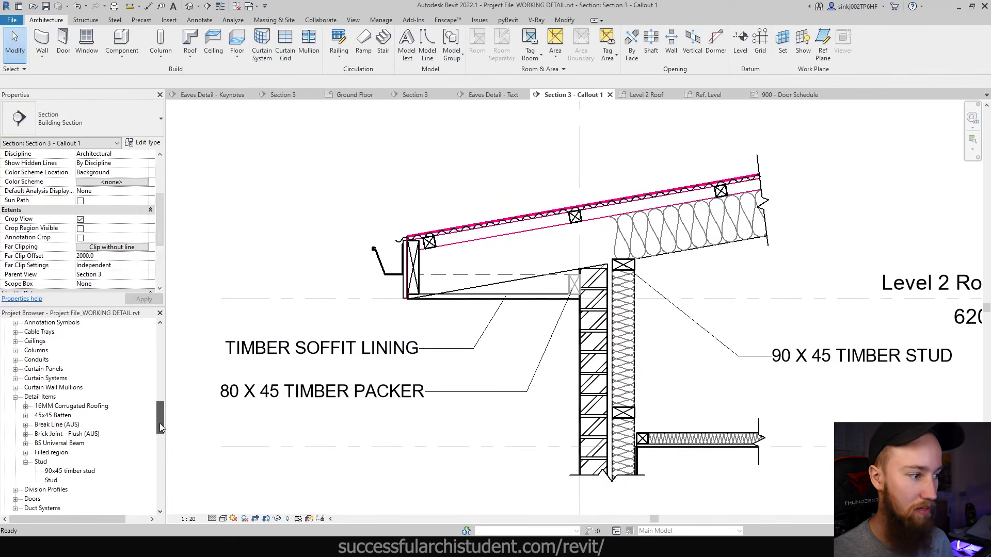
pyautogui.scroll(10, 56, 379)
pyautogui.scroll(-5, 56, 379)
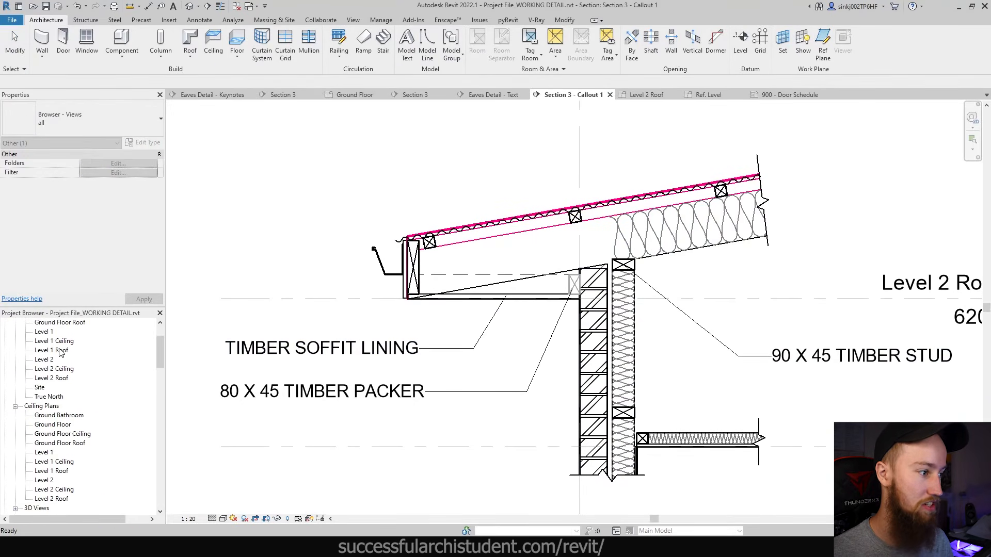
# - Open Section 3 and add the PINK ROOF filter to its visibility overrides
pyautogui.doubleClick(48, 406)
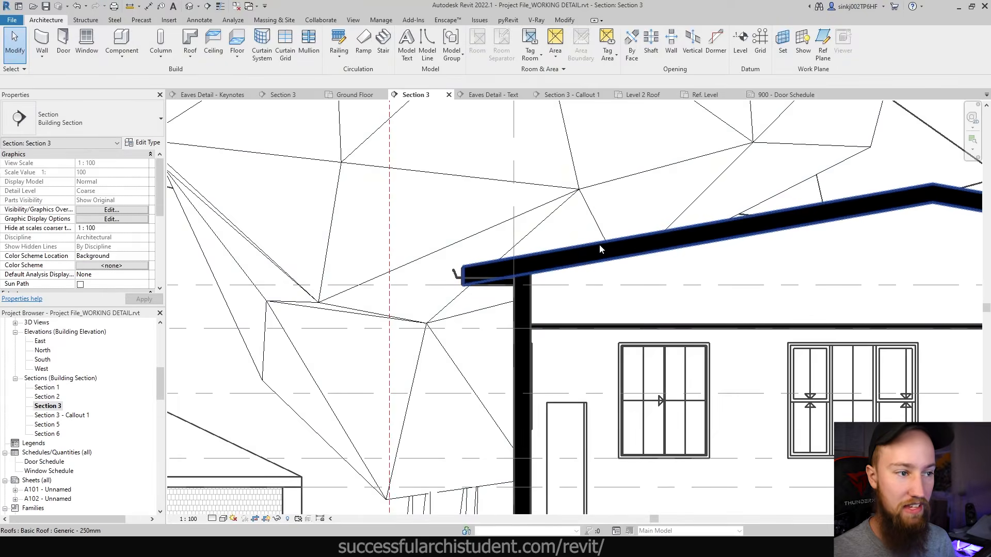
pyautogui.scroll(-3, 561, 242)
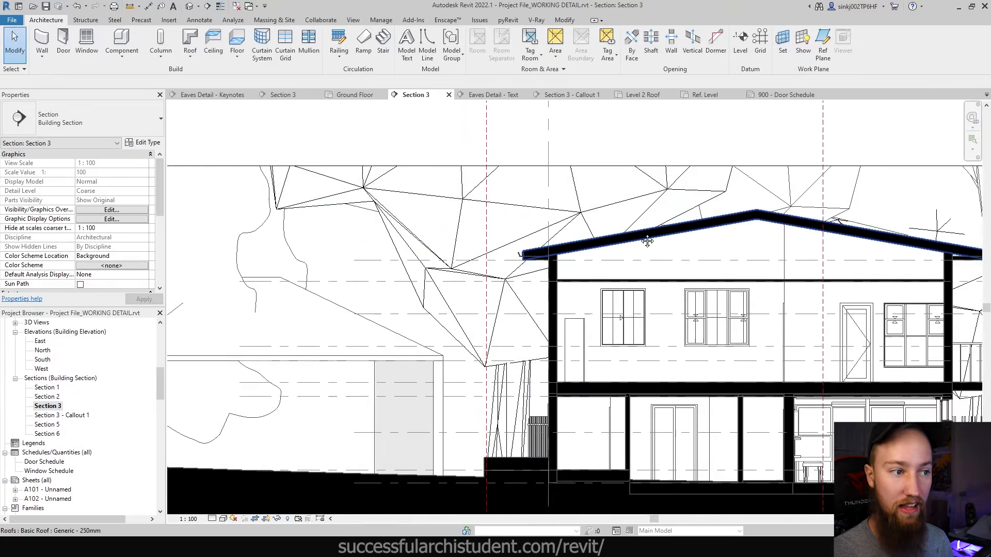
pyautogui.scroll(4, 594, 264)
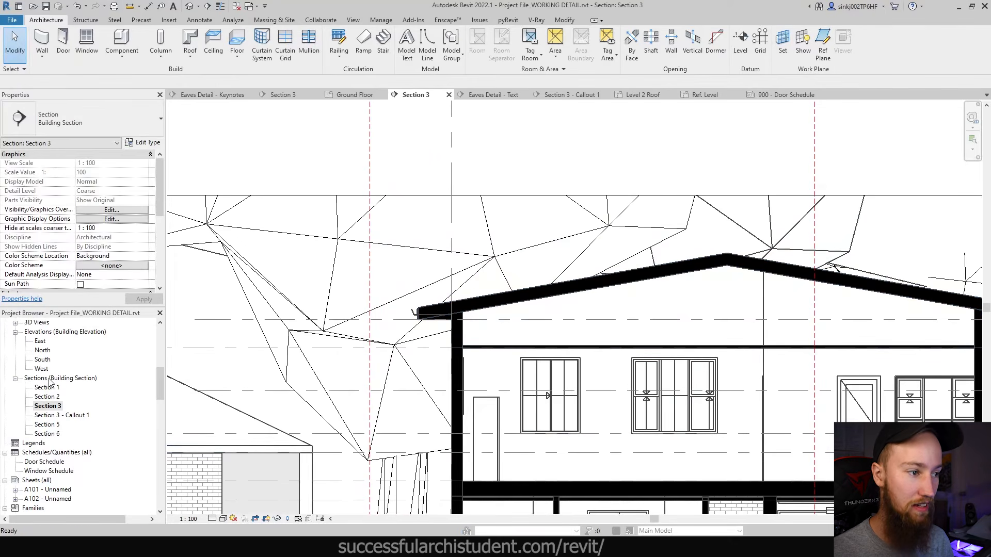
pyautogui.press('v')
pyautogui.press('v')
pyautogui.scroll(-2, 104, 245)
pyautogui.scroll(4, 106, 248)
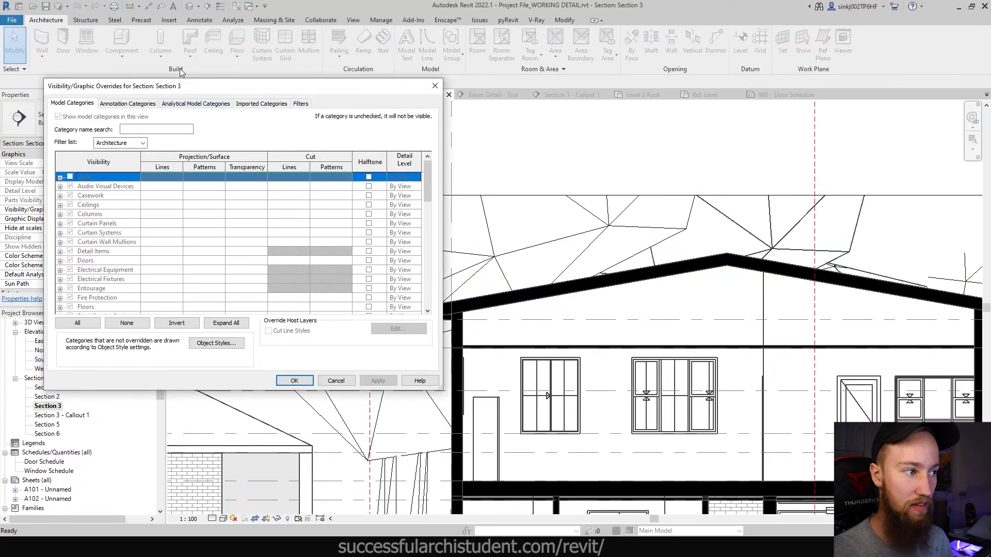
pyautogui.click(301, 104)
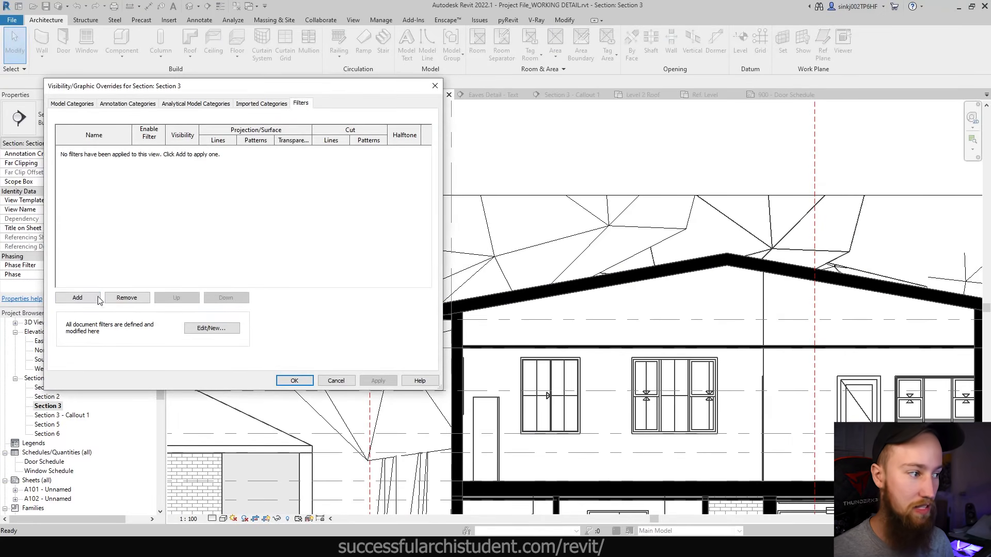
pyautogui.click(99, 299)
pyautogui.click(208, 210)
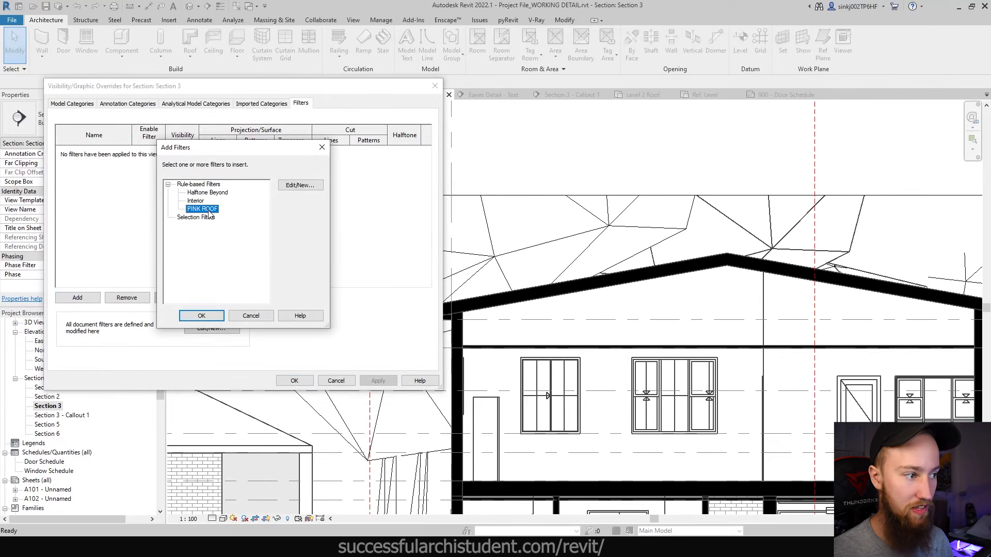
pyautogui.click(202, 315)
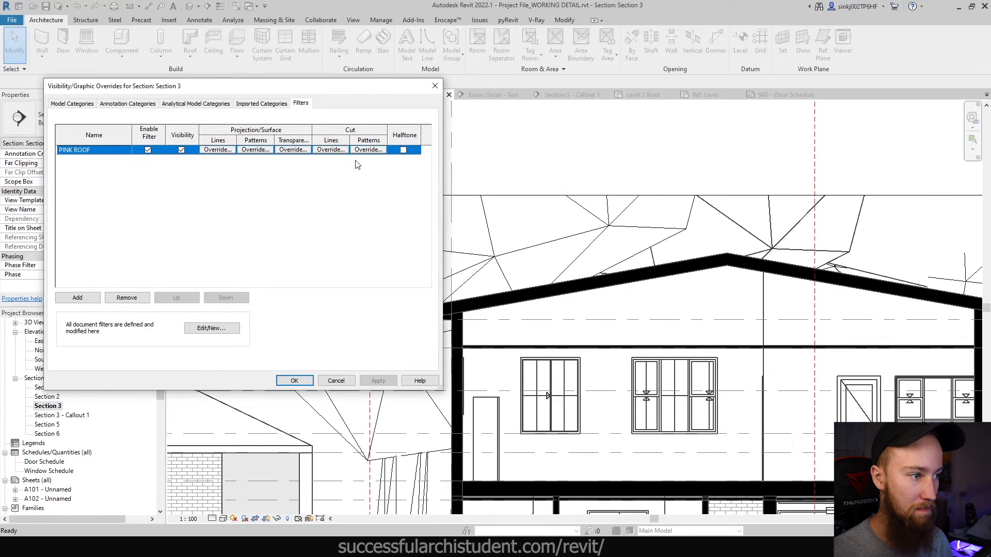
# - Override PINK ROOF cut lines to green in Section 3, apply, and check the roof
pyautogui.click(331, 150)
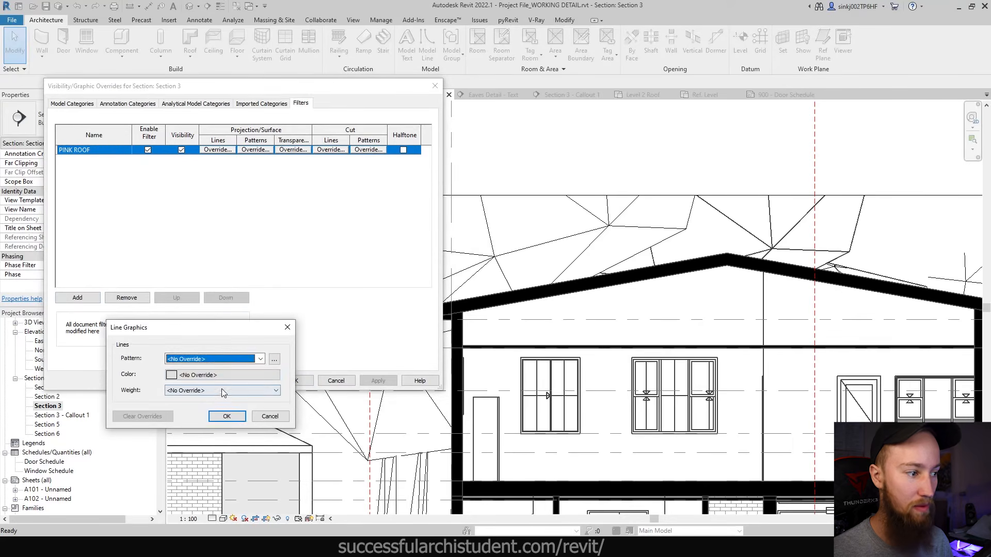
pyautogui.click(215, 371)
pyautogui.click(186, 326)
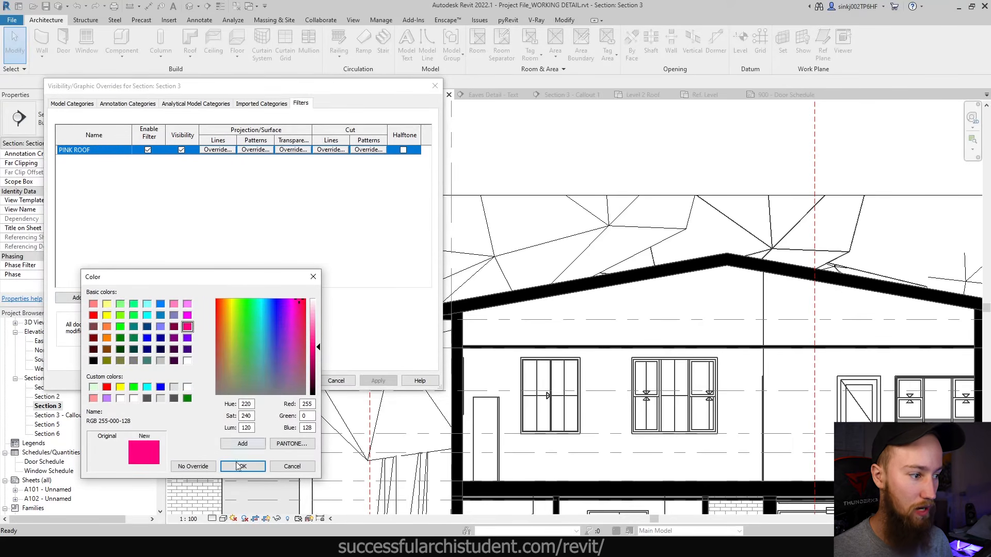
pyautogui.click(120, 327)
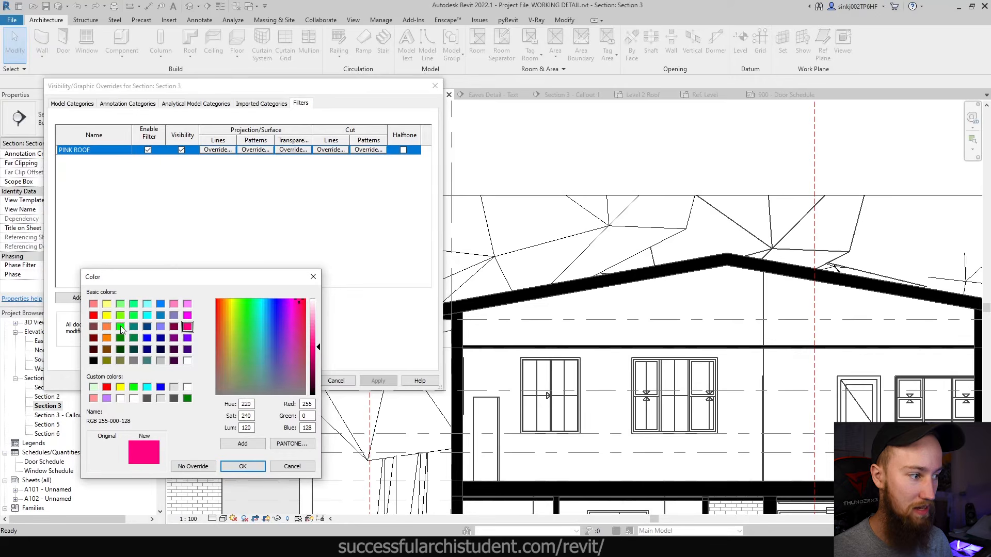
pyautogui.click(249, 467)
pyautogui.press('Return')
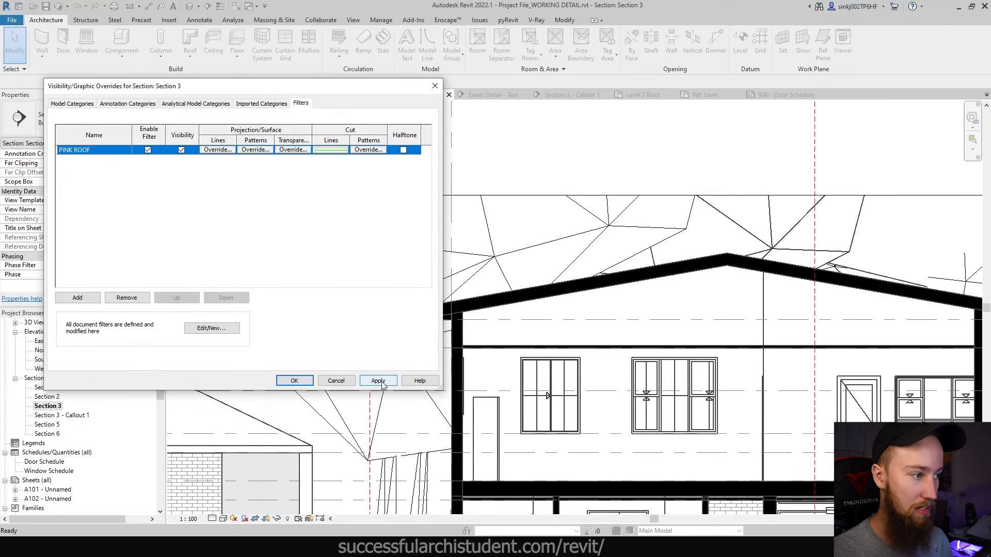
pyautogui.click(378, 381)
pyautogui.click(294, 381)
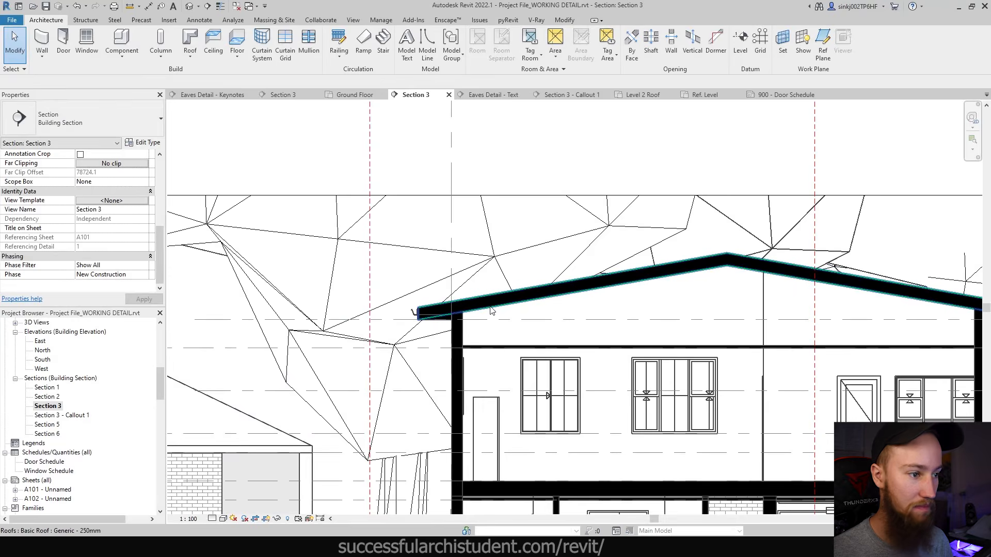
pyautogui.click(491, 310)
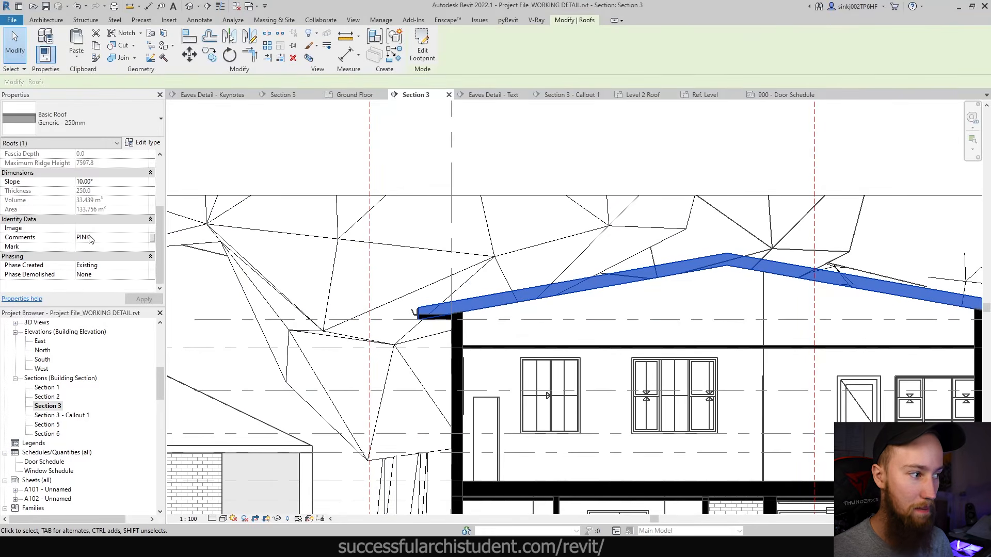
pyautogui.click(673, 311)
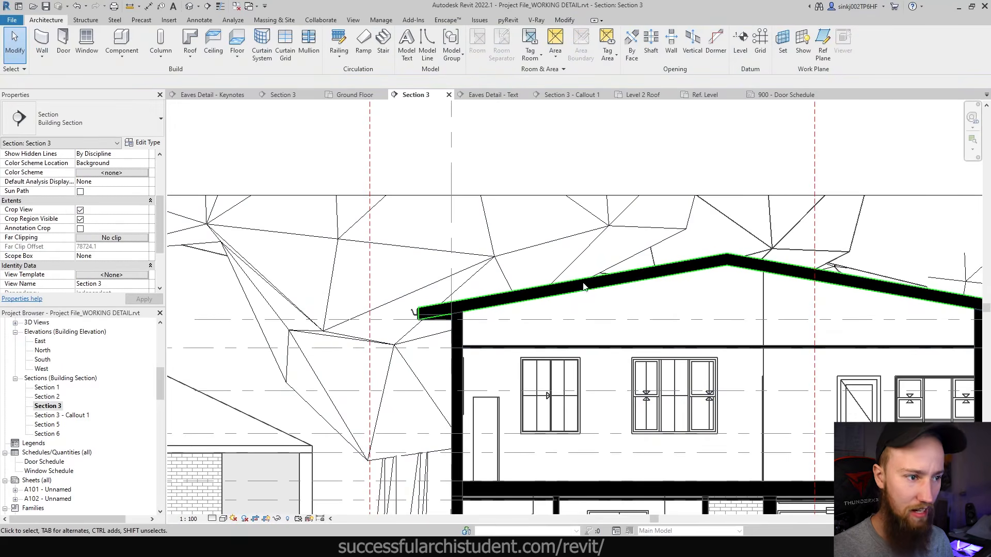
pyautogui.scroll(-3, 542, 325)
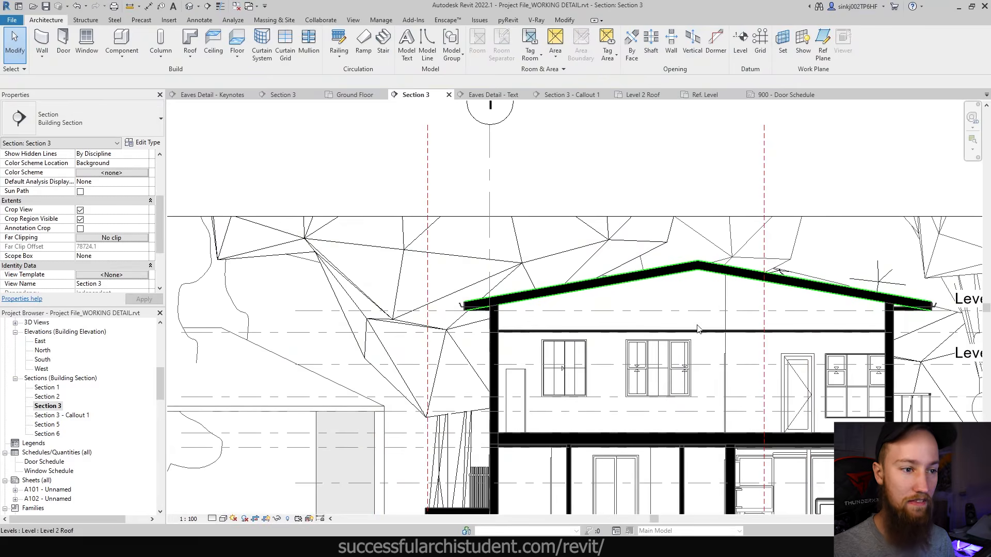
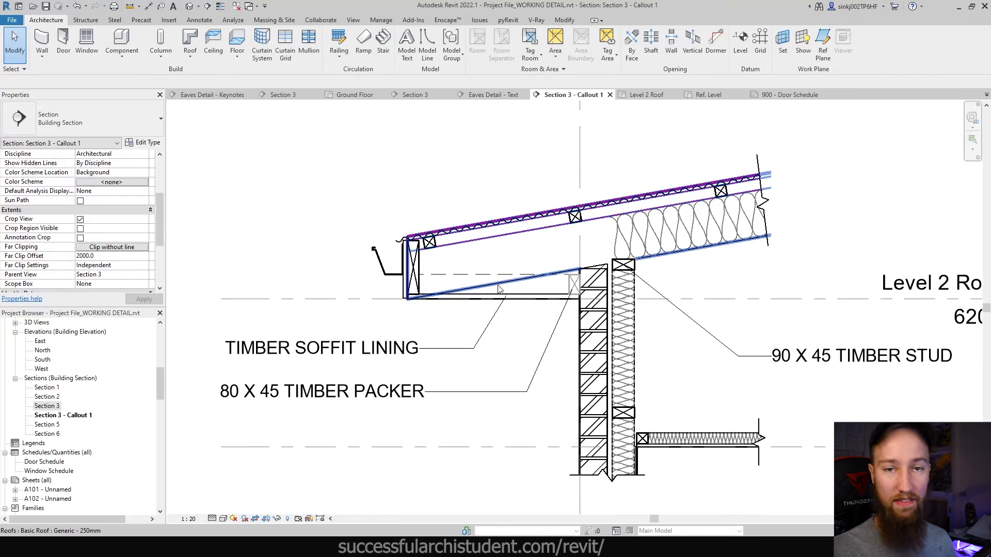
# - Select the roof in the callout to check it, then clear the selection
pyautogui.click(498, 289)
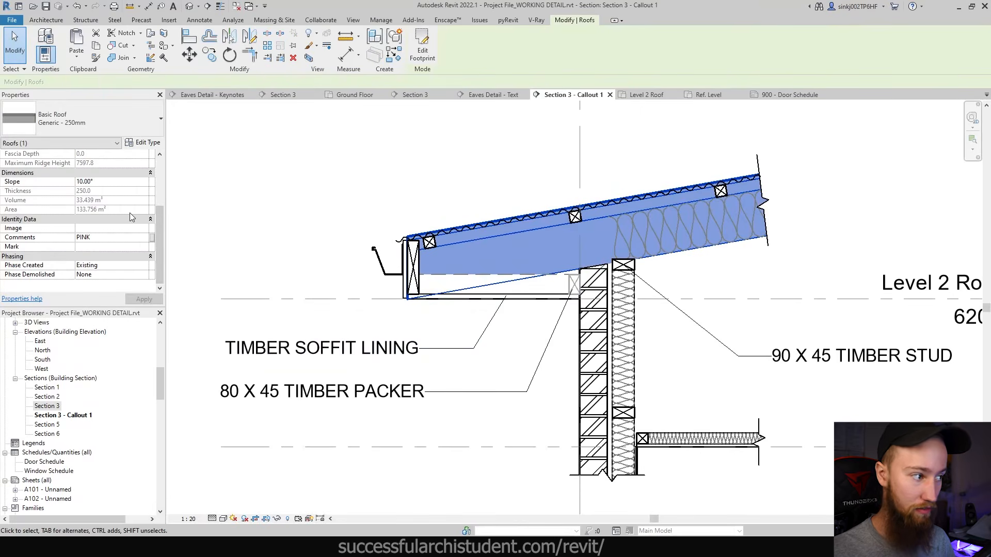
pyautogui.press('Escape')
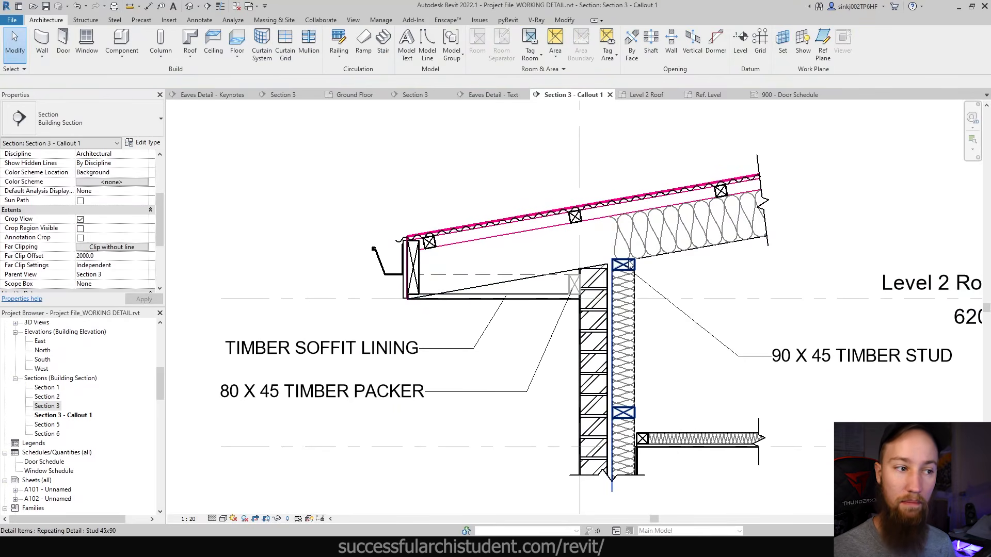
# - In the view's filter settings, start a new filter named Keynotes
pyautogui.press('v')
pyautogui.press('v')
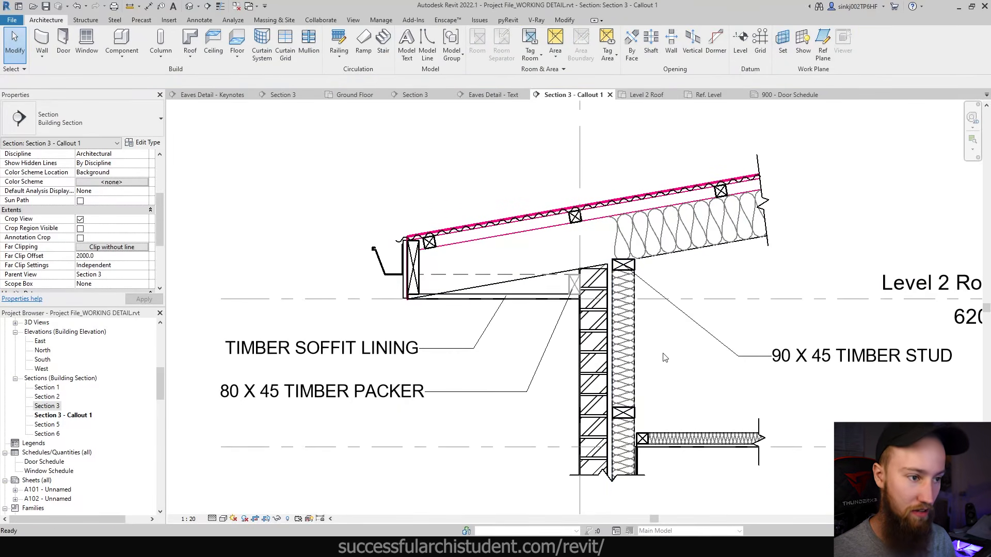
pyautogui.click(299, 105)
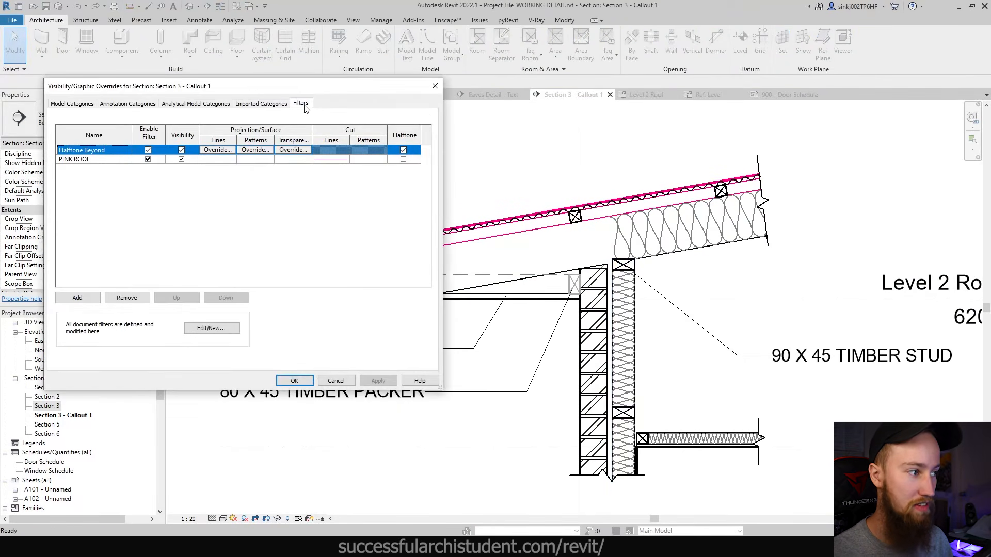
pyautogui.click(205, 328)
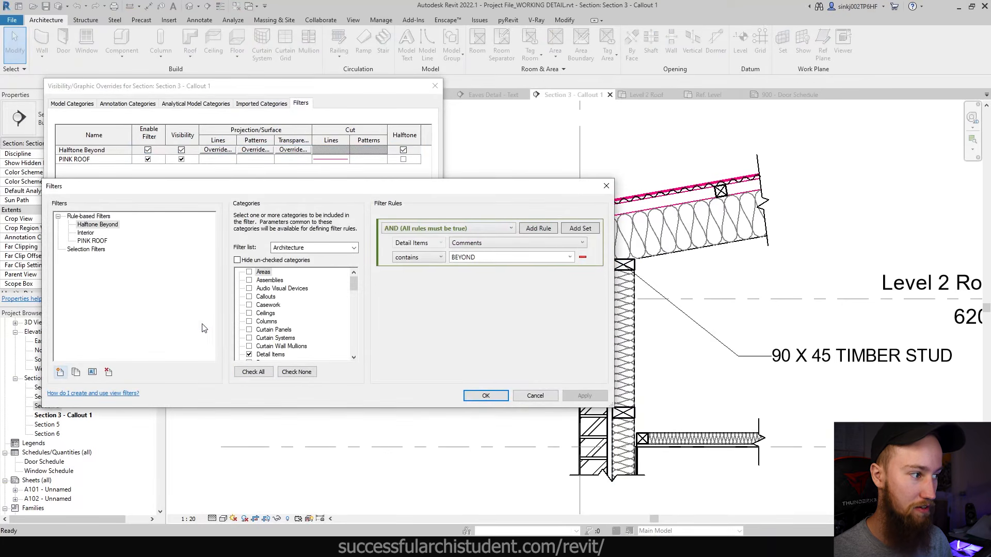
pyautogui.click(60, 371)
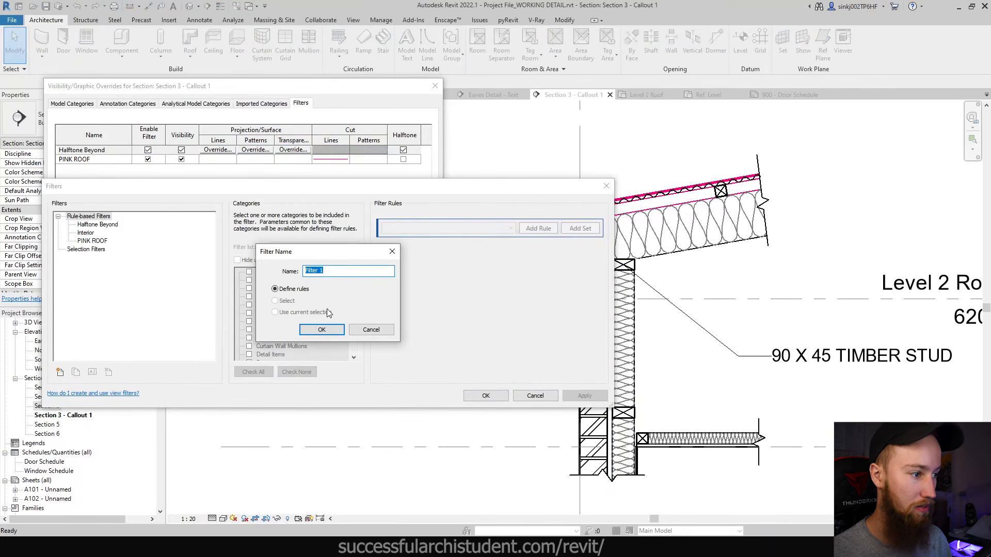
pyautogui.write('kEYNOTE')
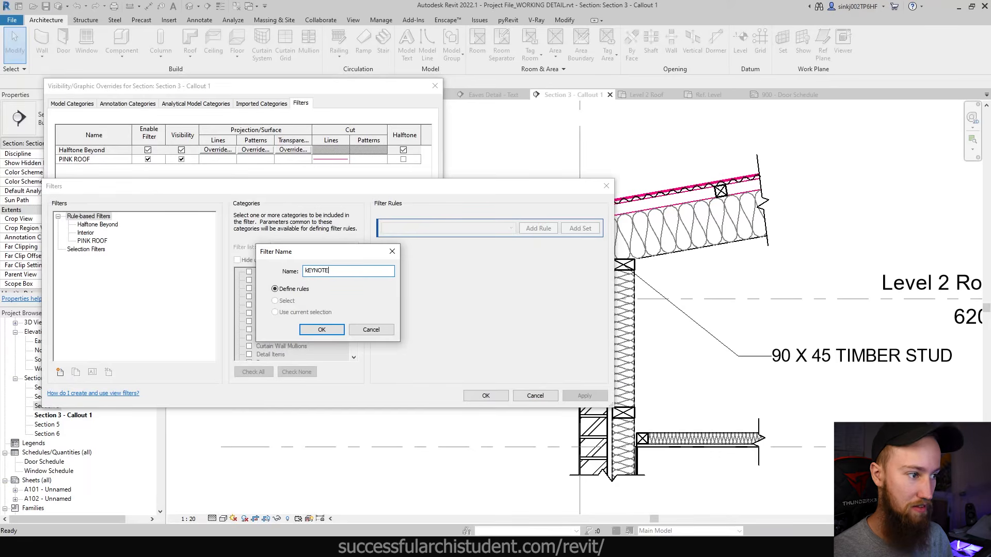
pyautogui.press('BackSpace')
pyautogui.press('BackSpace')
pyautogui.press('BackSpace')
pyautogui.press('BackSpace')
pyautogui.press('BackSpace')
pyautogui.write('Keynotes')
pyautogui.click(322, 329)
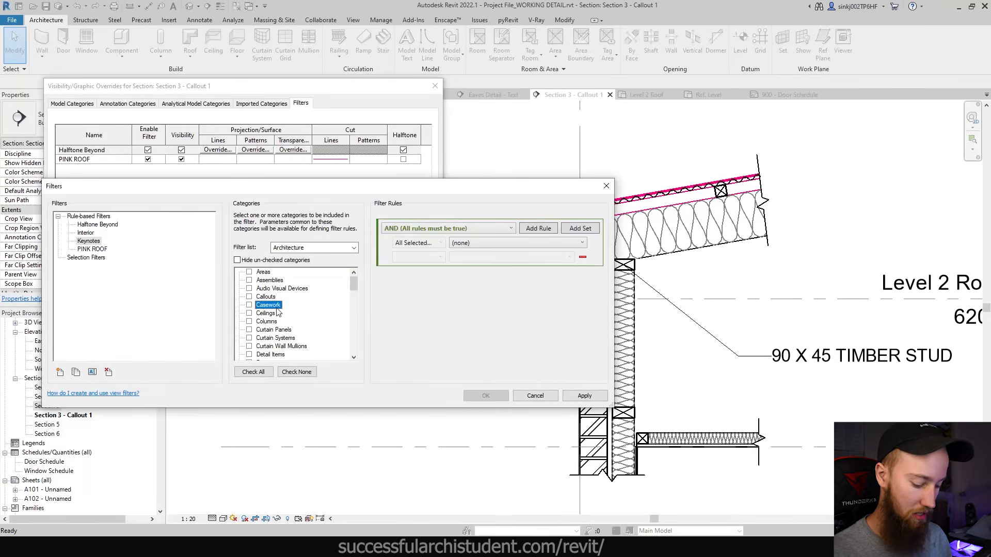
# - Define the Keynotes filter rule as Detail Items whose Keynote contains DI
pyautogui.click(479, 243)
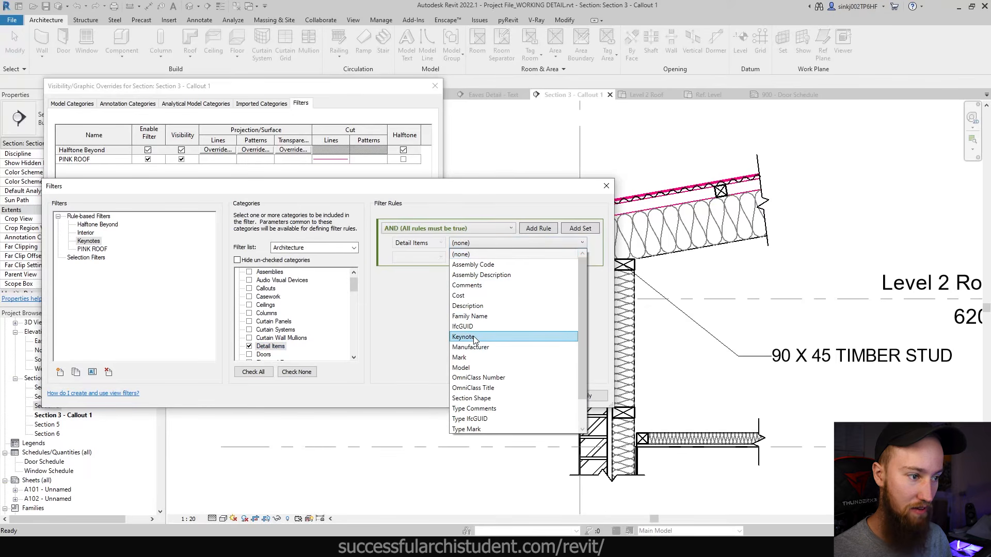
pyautogui.click(474, 339)
pyautogui.click(417, 257)
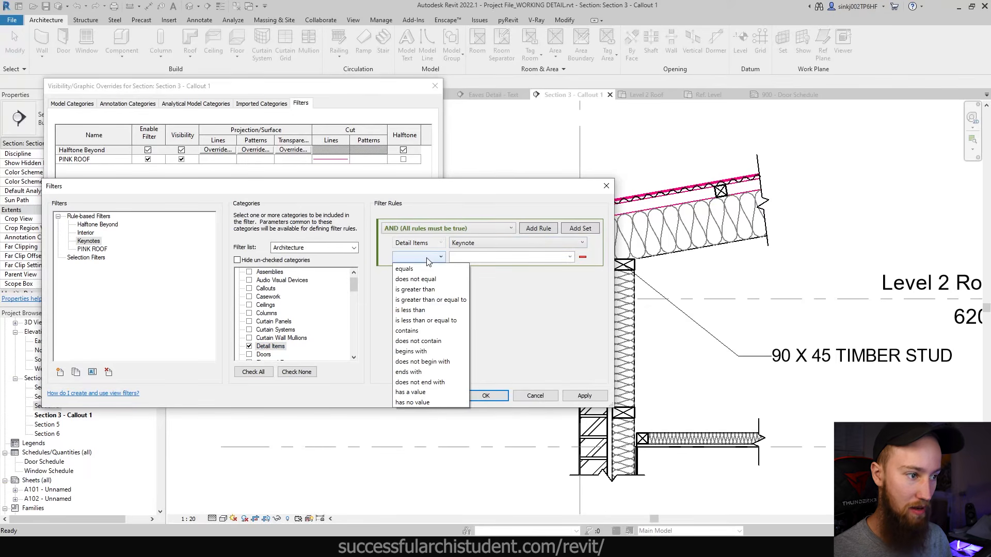
pyautogui.click(425, 330)
pyautogui.click(487, 257)
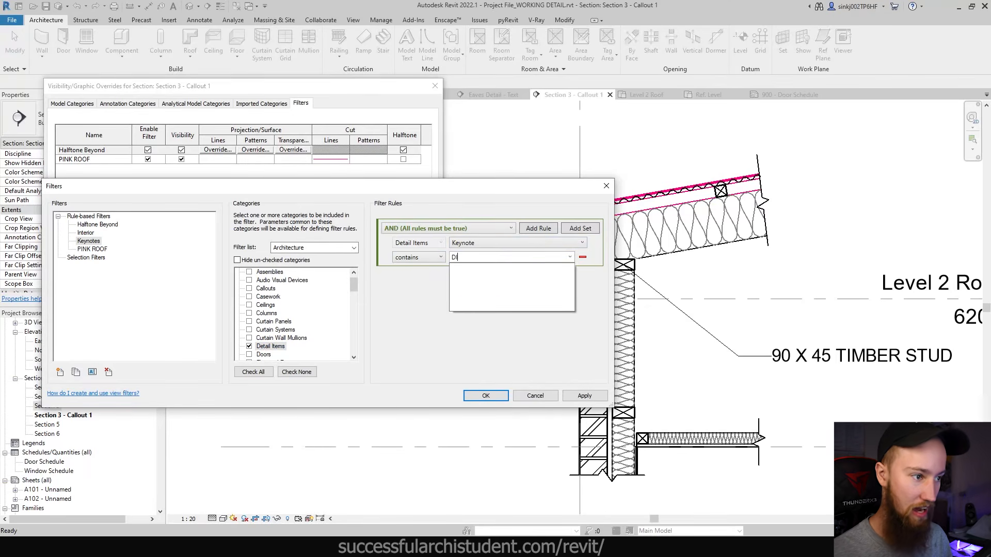
pyautogui.click(417, 336)
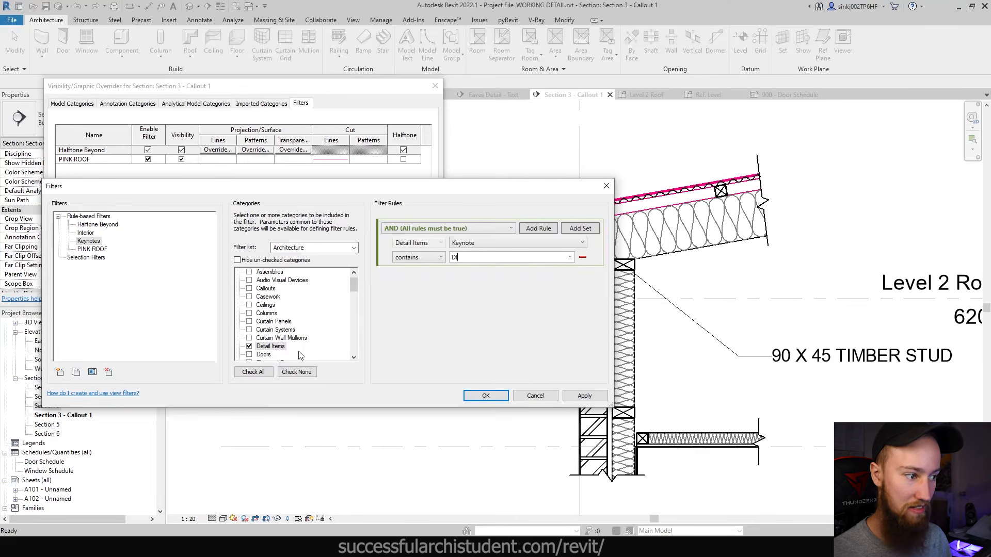
pyautogui.click(494, 397)
# - Add the Keynotes filter to Section 3 - Callout 1 and test hiding its elements
pyautogui.click(77, 298)
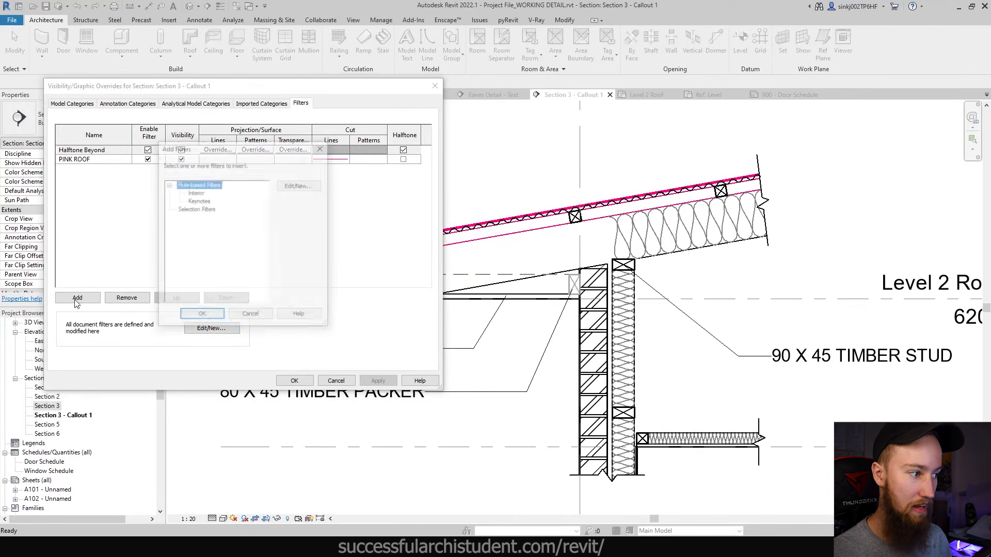
pyautogui.click(198, 201)
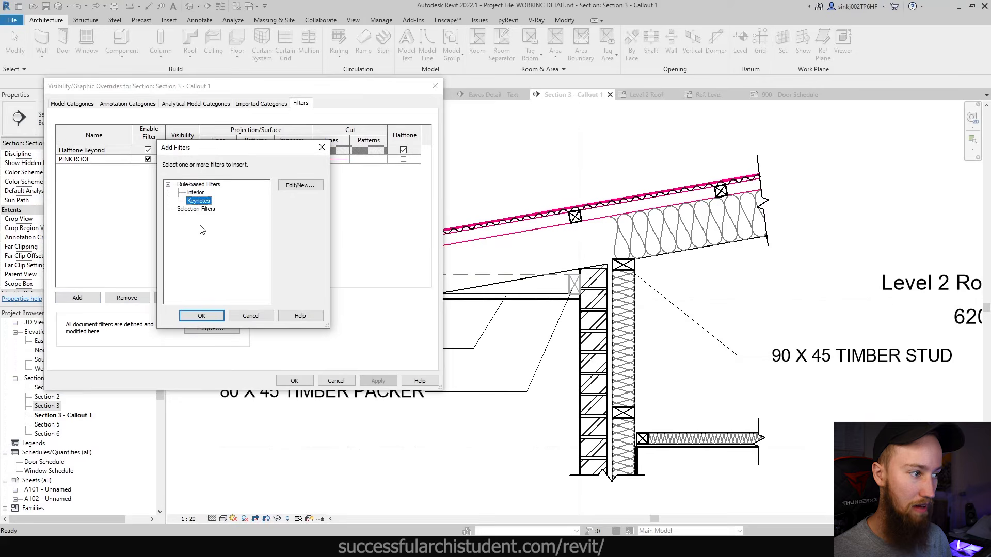
pyautogui.click(201, 315)
pyautogui.click(108, 202)
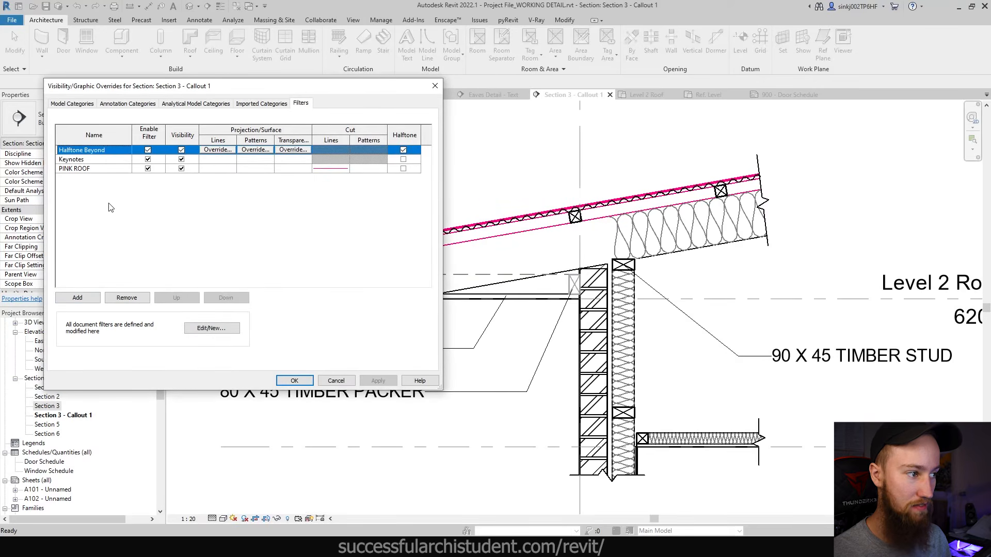
pyautogui.click(92, 158)
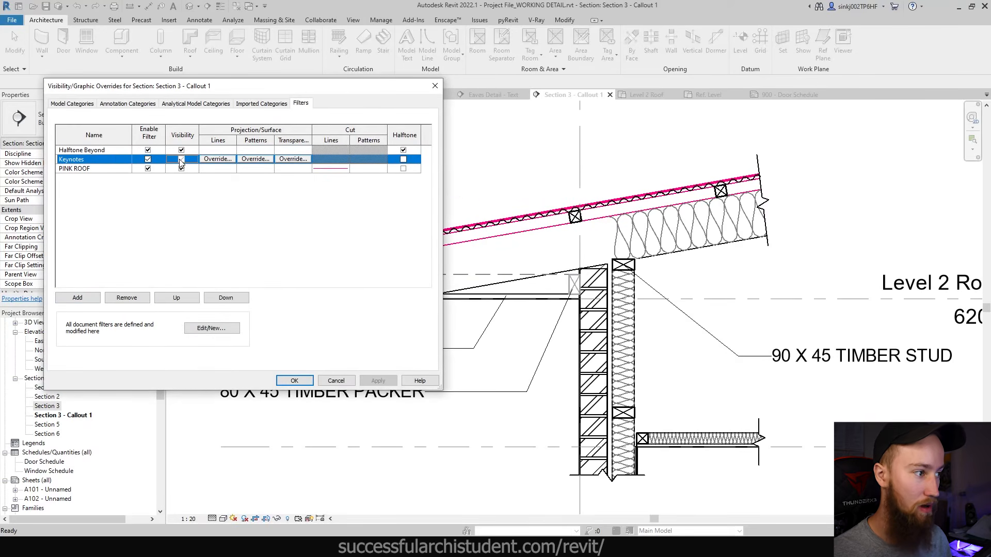
pyautogui.click(377, 381)
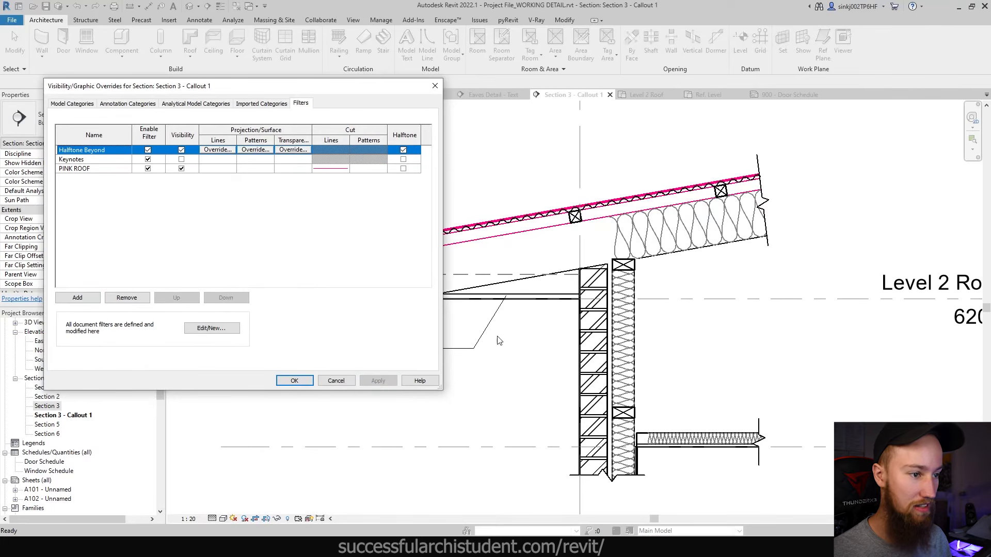
# - Make Keynotes elements visible again, preview halftone, then turn halftone off
pyautogui.moveTo(276, 87); pyautogui.dragTo(259, 110)
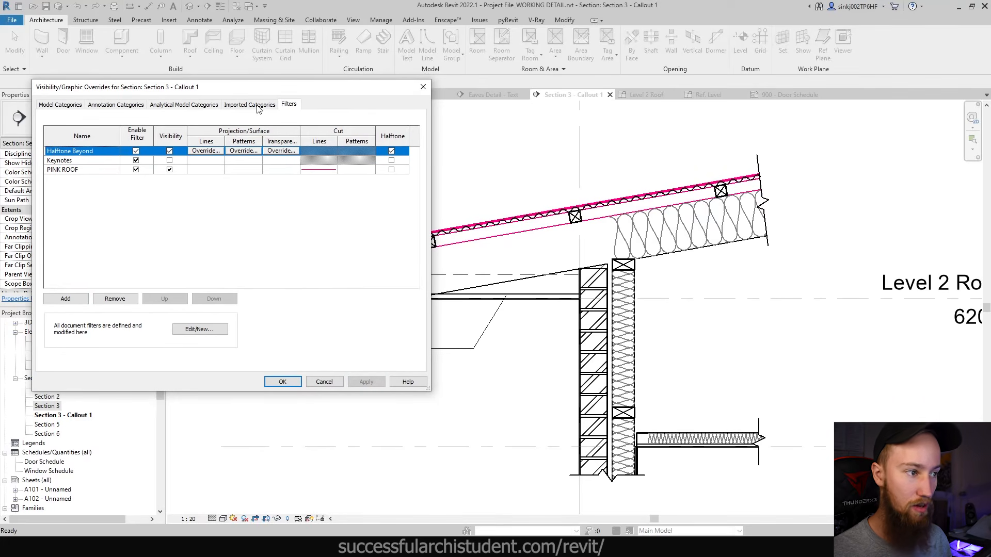
pyautogui.click(169, 160)
pyautogui.click(361, 382)
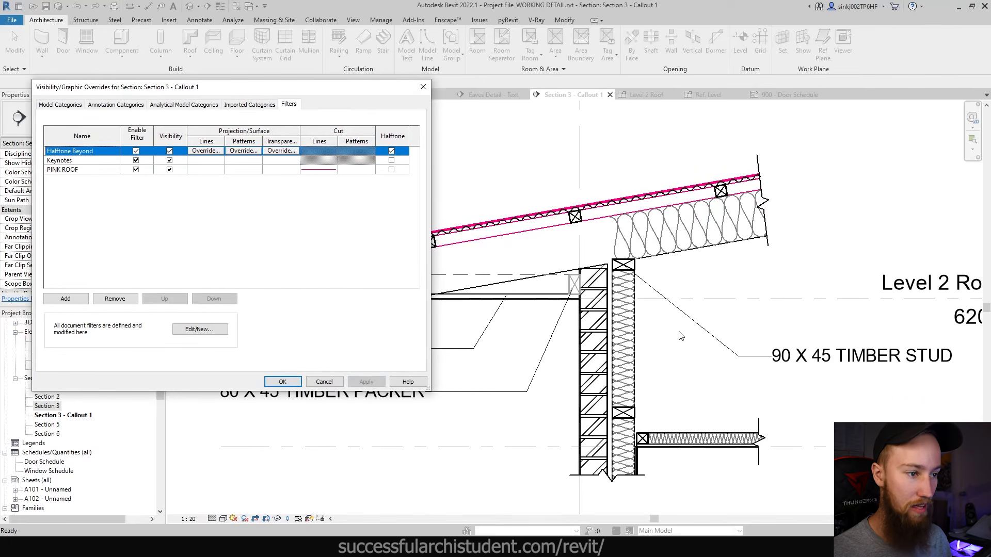
pyautogui.click(391, 160)
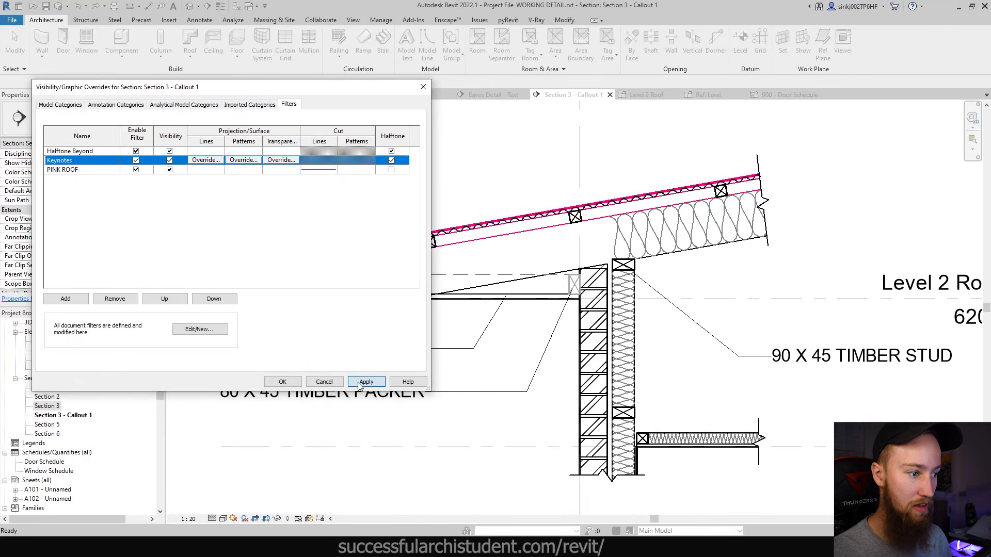
pyautogui.click(366, 382)
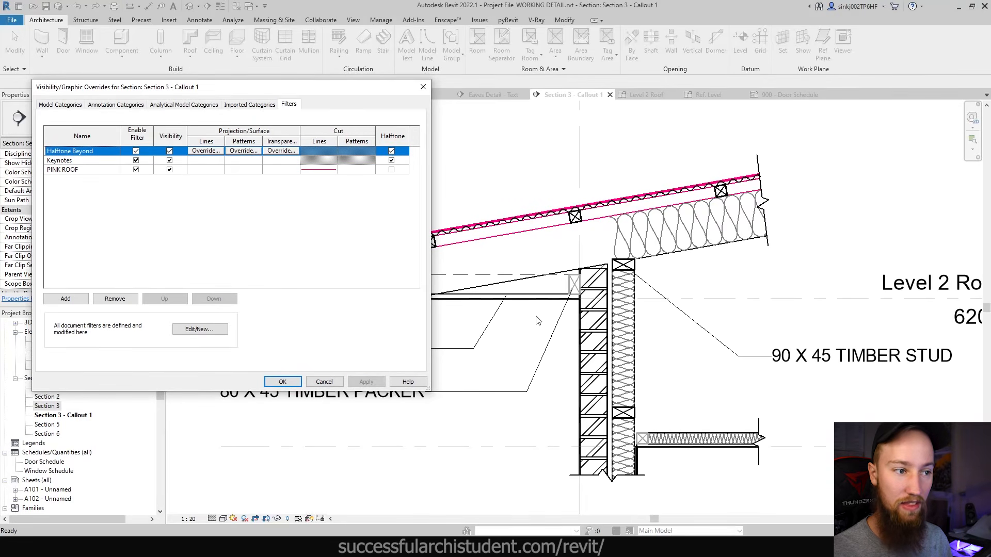
pyautogui.click(391, 161)
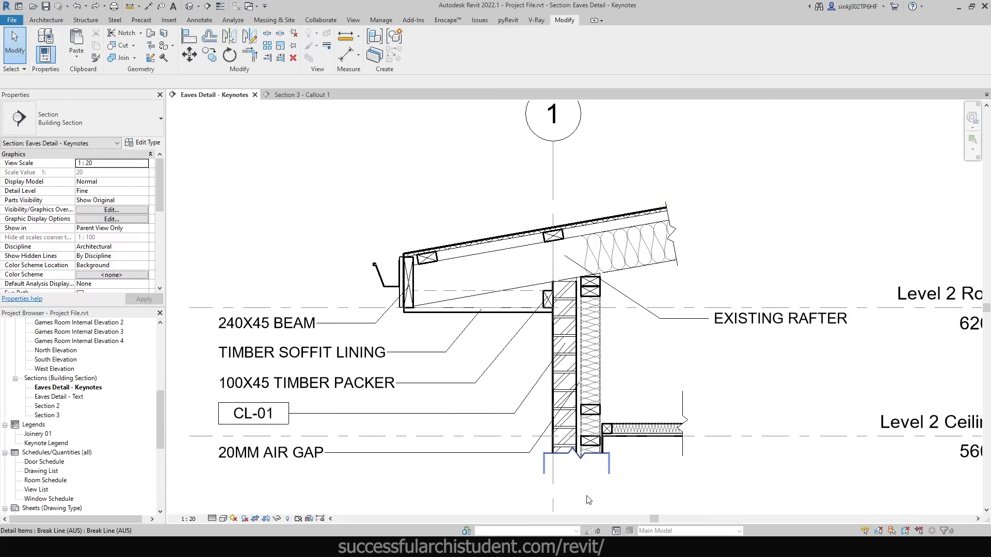
# - Zoom into the eaves wall and inspect the 20MM AIR GAP detail line
pyautogui.scroll(1, 586, 497)
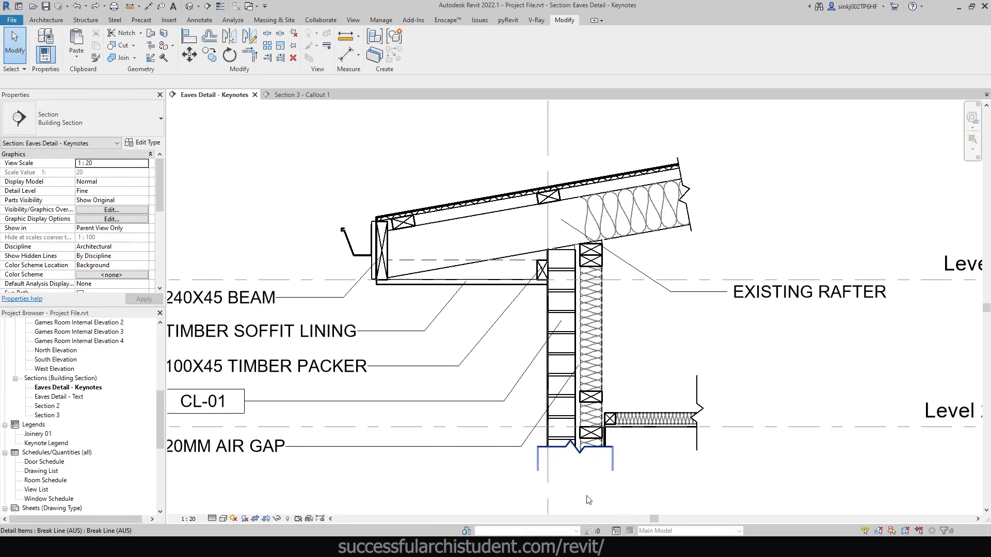
pyautogui.moveTo(530, 430); pyautogui.dragTo(660, 417, button='middle')
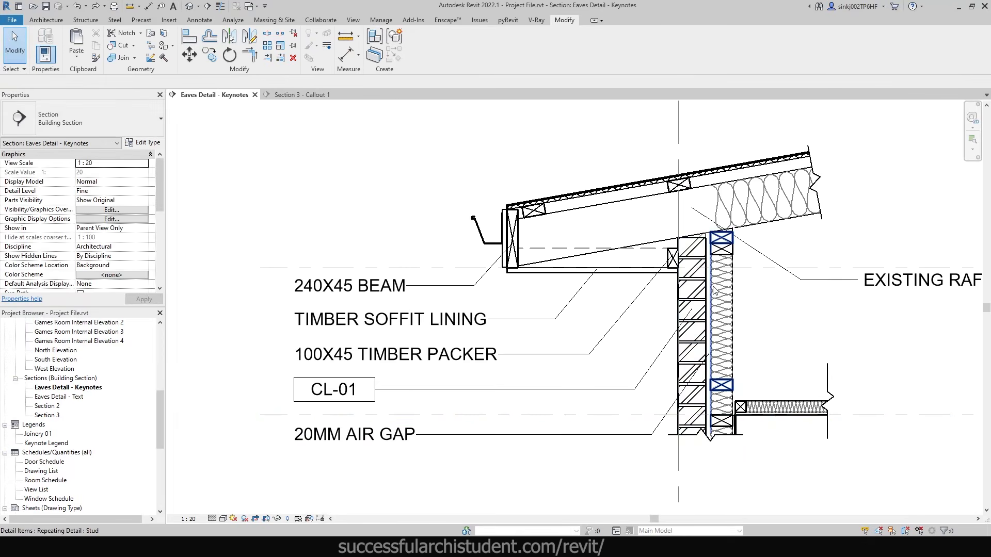
pyautogui.scroll(2, 711, 290)
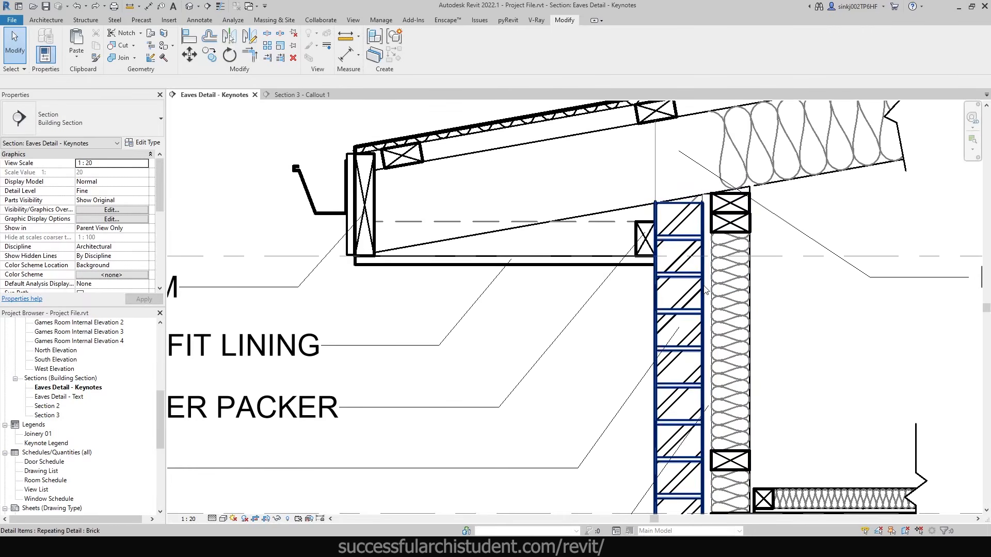
pyautogui.click(706, 291)
pyautogui.scroll(-2, 706, 290)
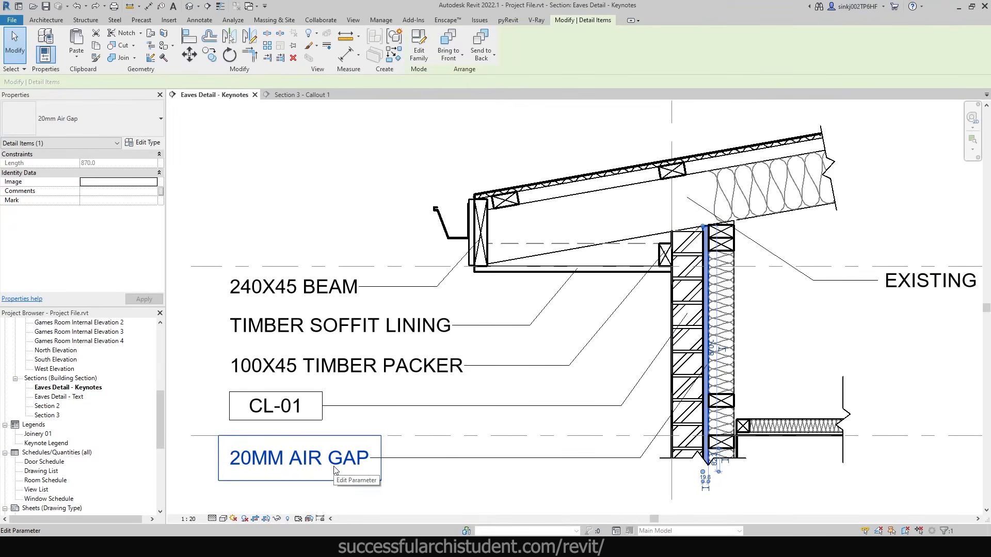
pyautogui.press('Escape')
# - Look over the detail, then bring up the Annotate Keynote type list
pyautogui.scroll(3, 702, 367)
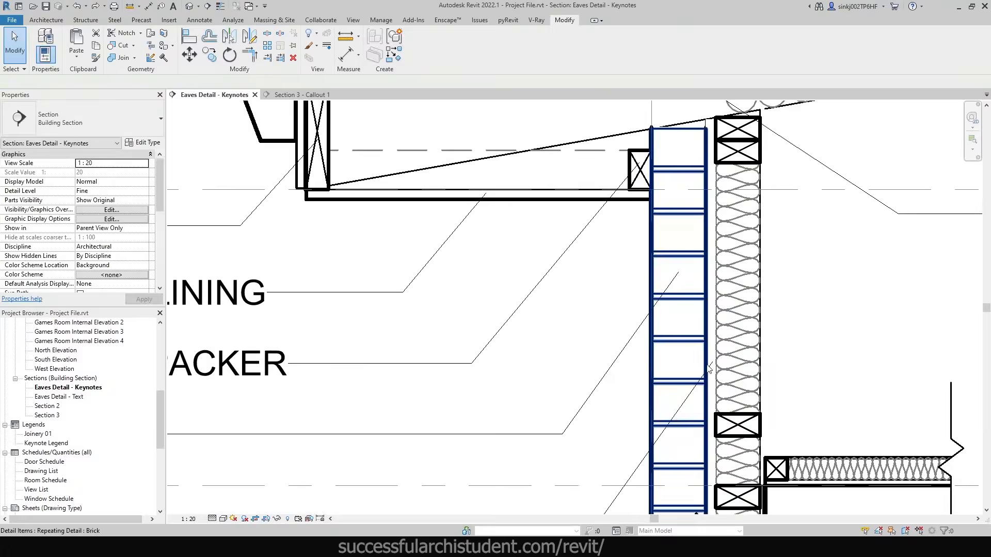
pyautogui.scroll(-5, 712, 366)
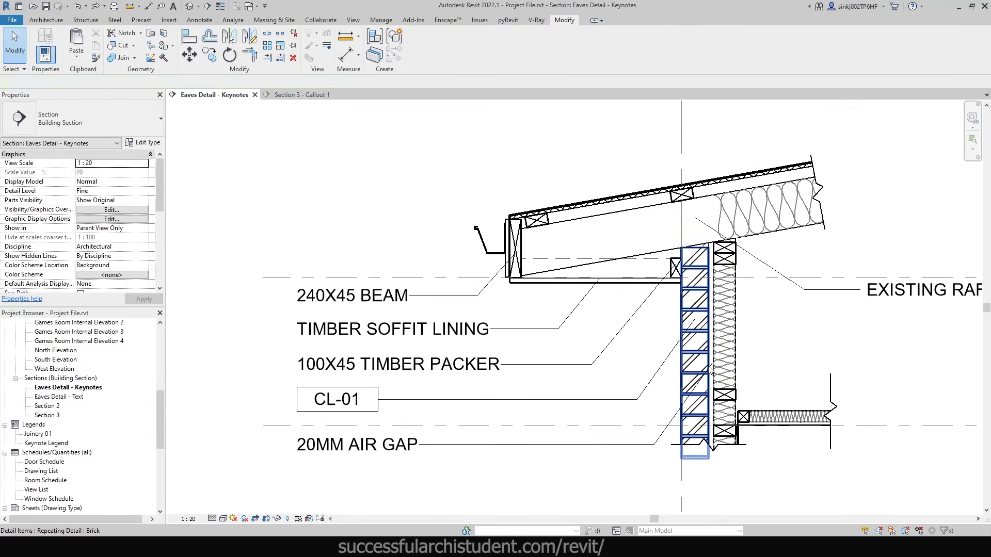
pyautogui.scroll(5, 712, 369)
pyautogui.scroll(1, 712, 370)
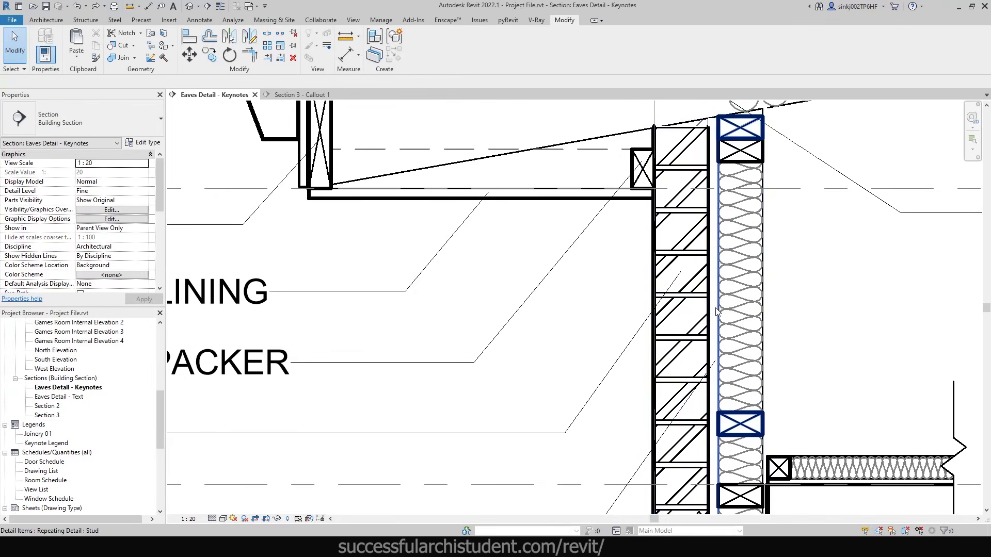
pyautogui.scroll(-3, 714, 312)
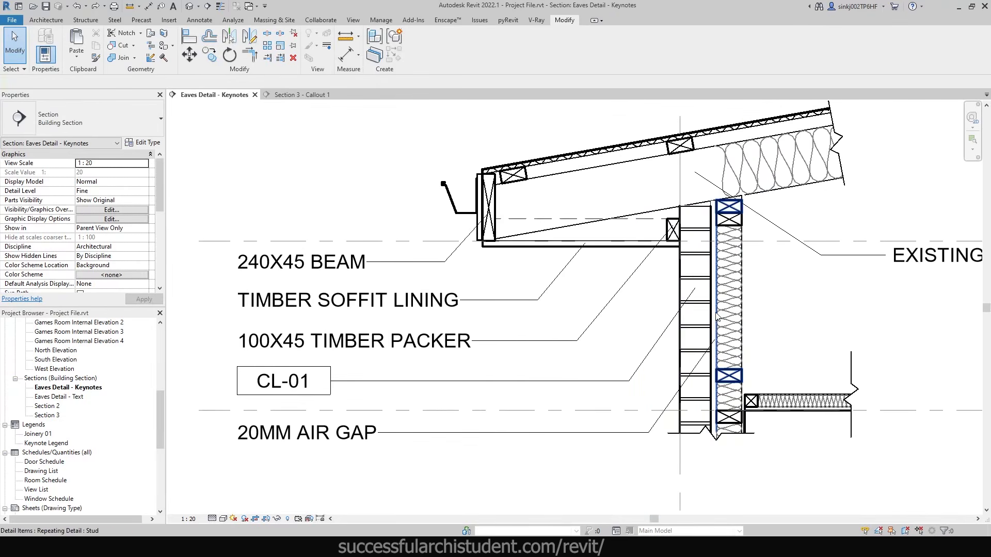
pyautogui.scroll(-1, 635, 274)
pyautogui.scroll(1, 636, 274)
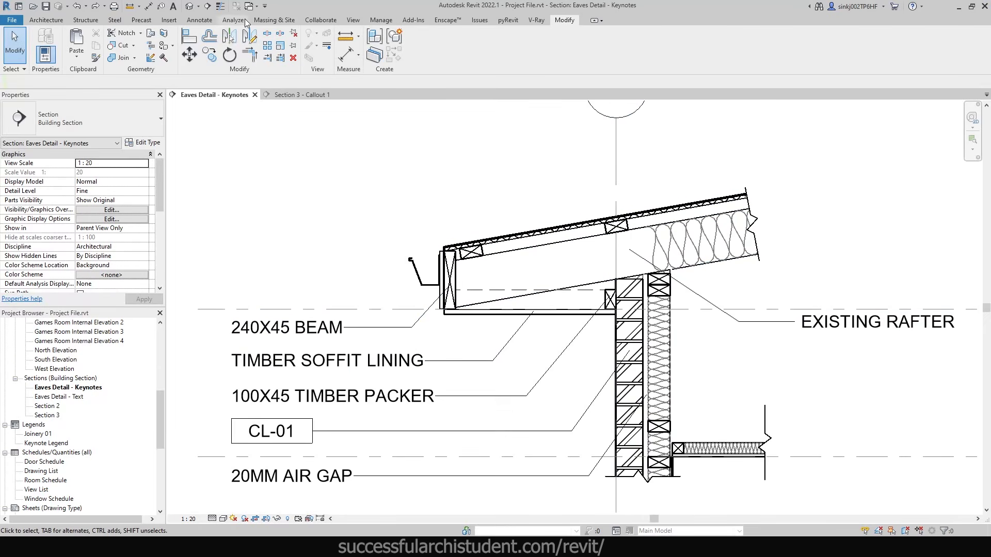
pyautogui.click(193, 21)
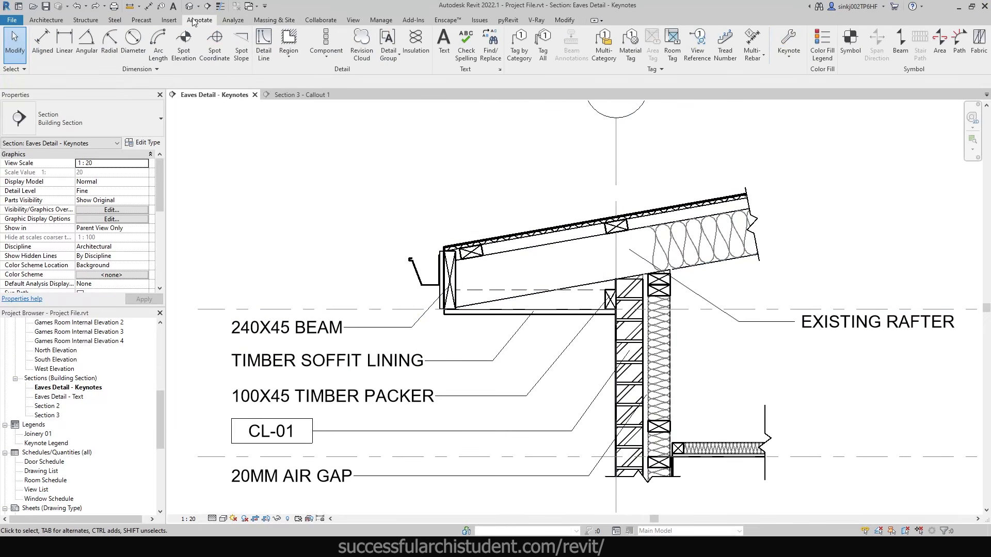
pyautogui.click(788, 49)
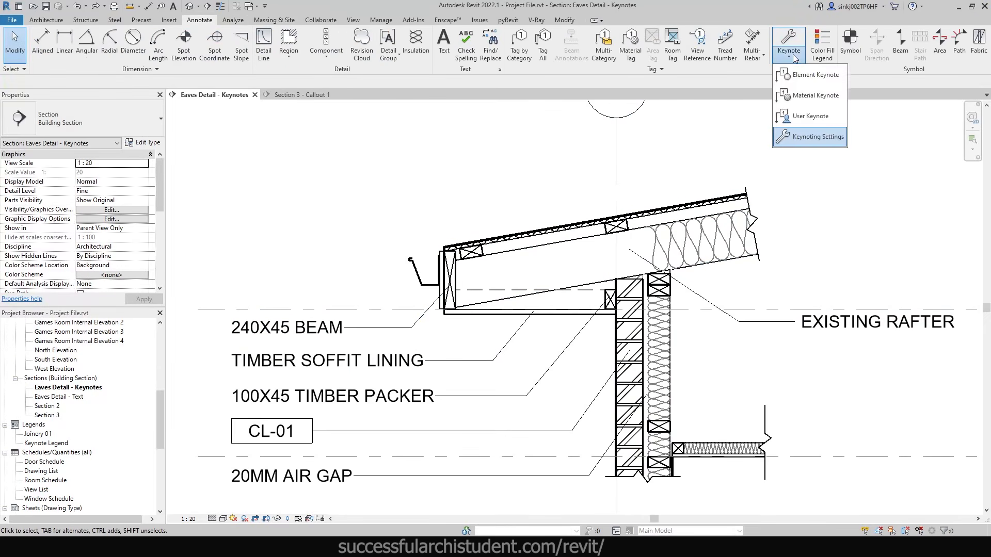
# - Place a Material Keynote on the roof layer above the rafter, tag at upper right
pyautogui.click(808, 98)
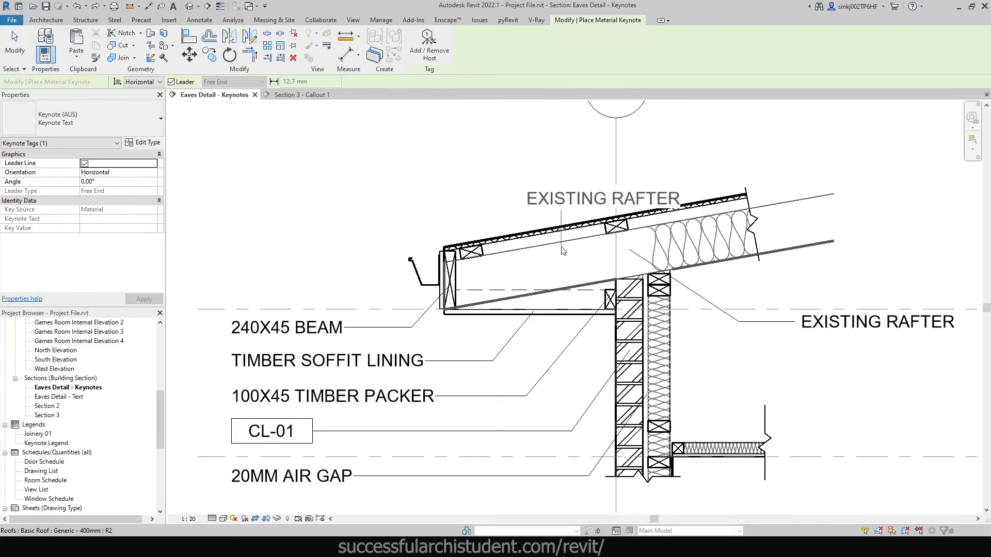
pyautogui.scroll(3, 559, 234)
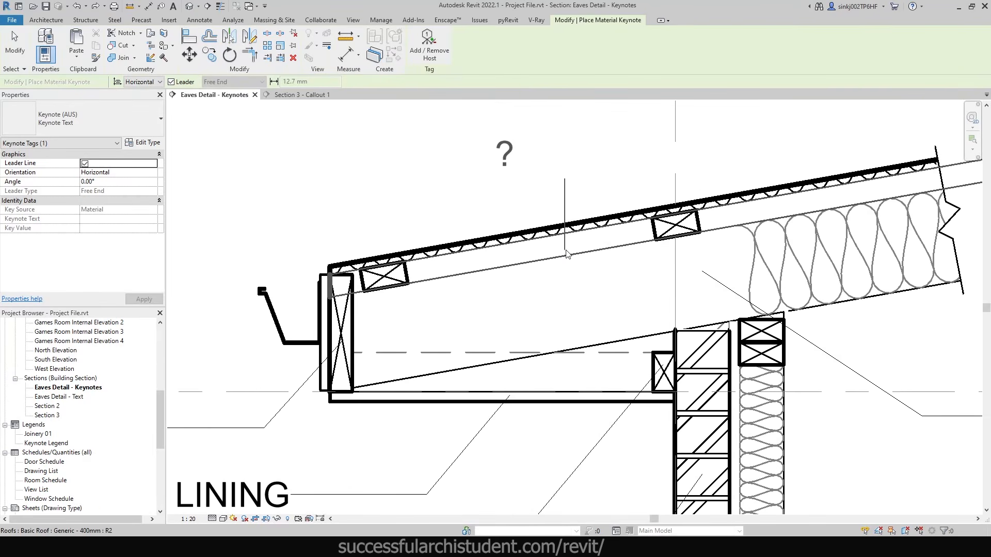
pyautogui.scroll(-3, 578, 245)
pyautogui.moveTo(729, 443); pyautogui.dragTo(707, 392, button='middle')
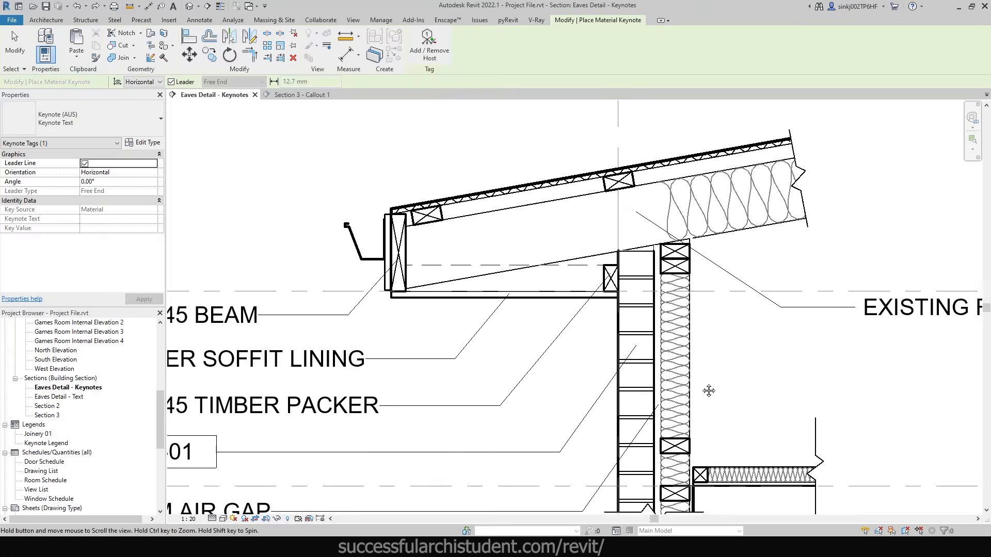
pyautogui.scroll(4, 684, 402)
pyautogui.scroll(-4, 665, 357)
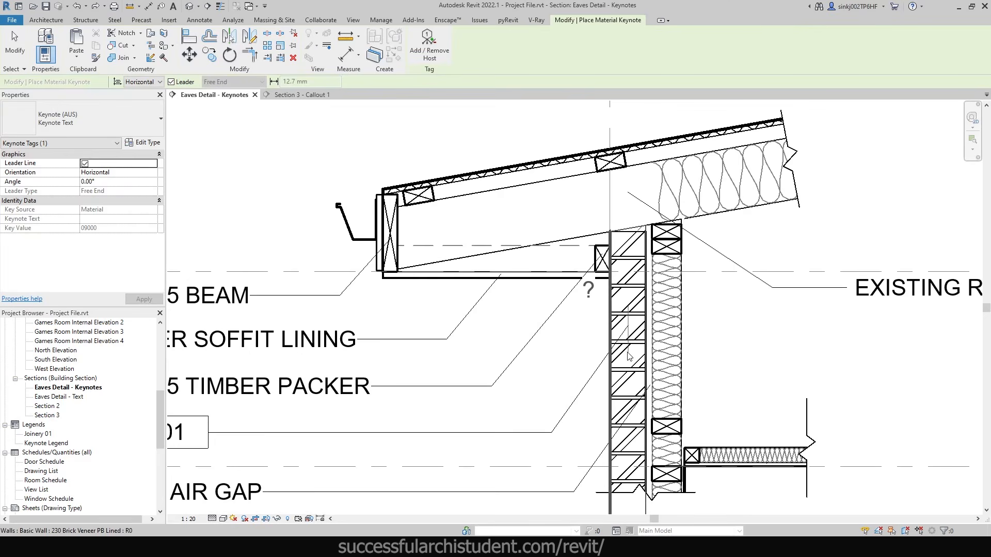
pyautogui.scroll(-1, 634, 359)
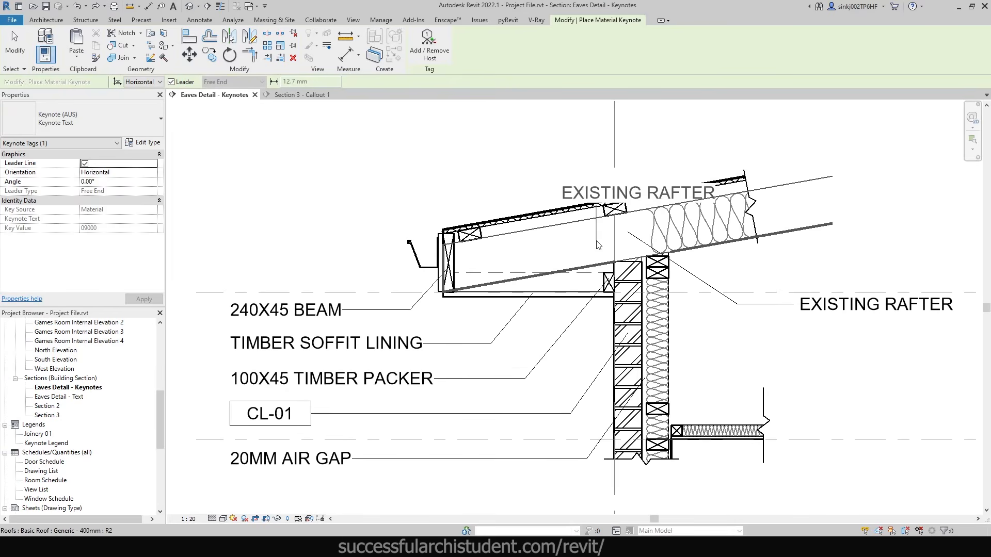
pyautogui.scroll(2, 670, 227)
pyautogui.moveTo(680, 186); pyautogui.dragTo(620, 236, button='middle')
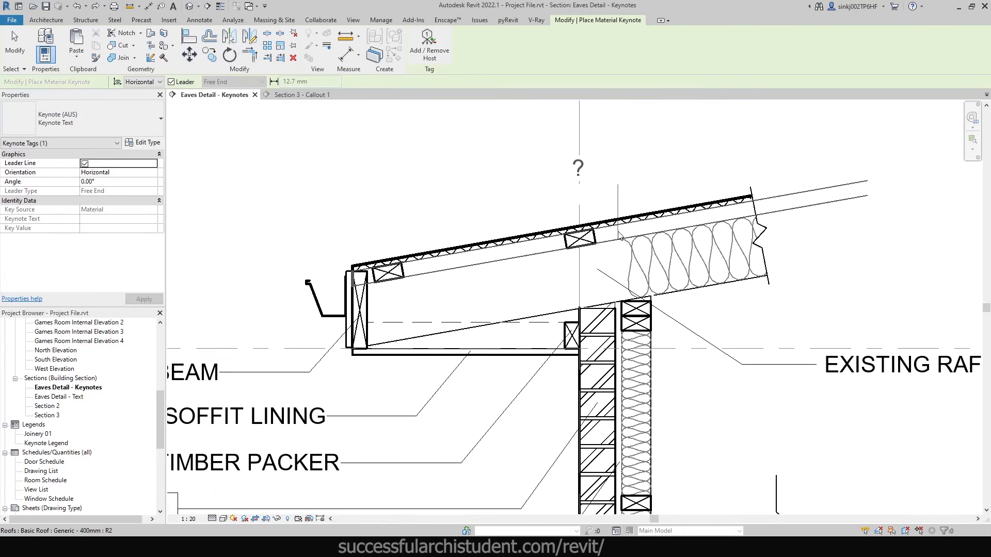
pyautogui.click(616, 233)
pyautogui.click(660, 150)
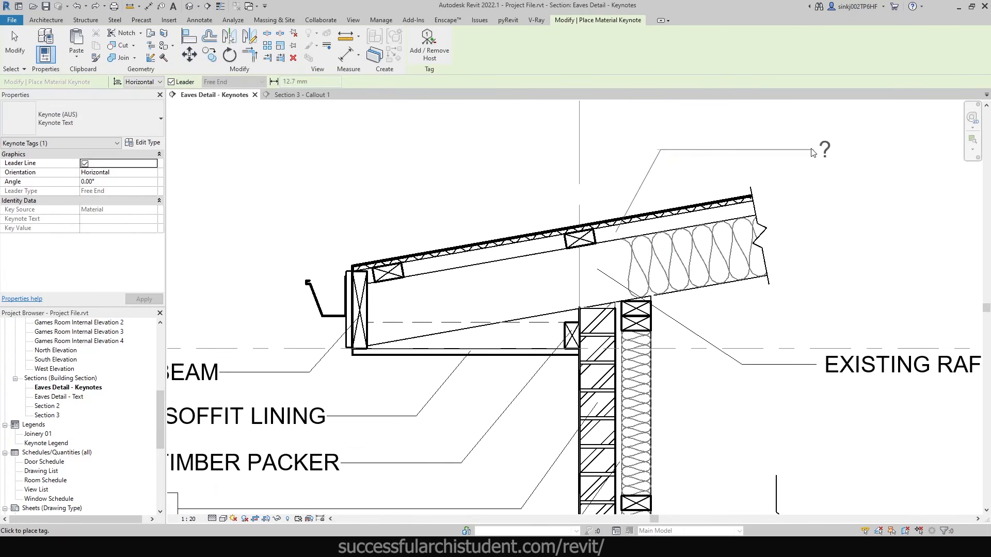
pyautogui.click(811, 151)
pyautogui.press('Escape')
pyautogui.press('Escape')
# - Select the Generic - 400mm roof and open its type's structure layer assembly
pyautogui.moveTo(825, 163); pyautogui.dragTo(752, 245, button='middle')
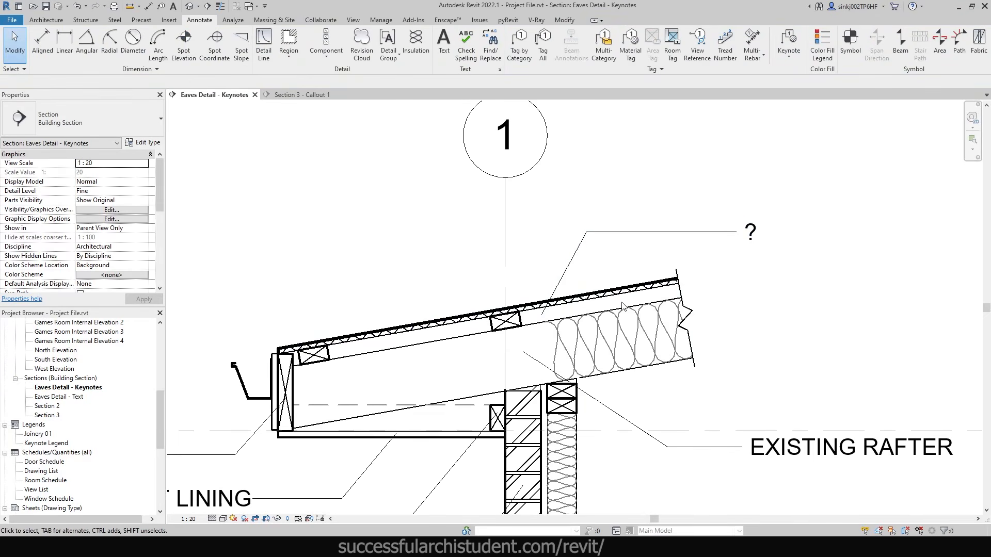
pyautogui.click(553, 316)
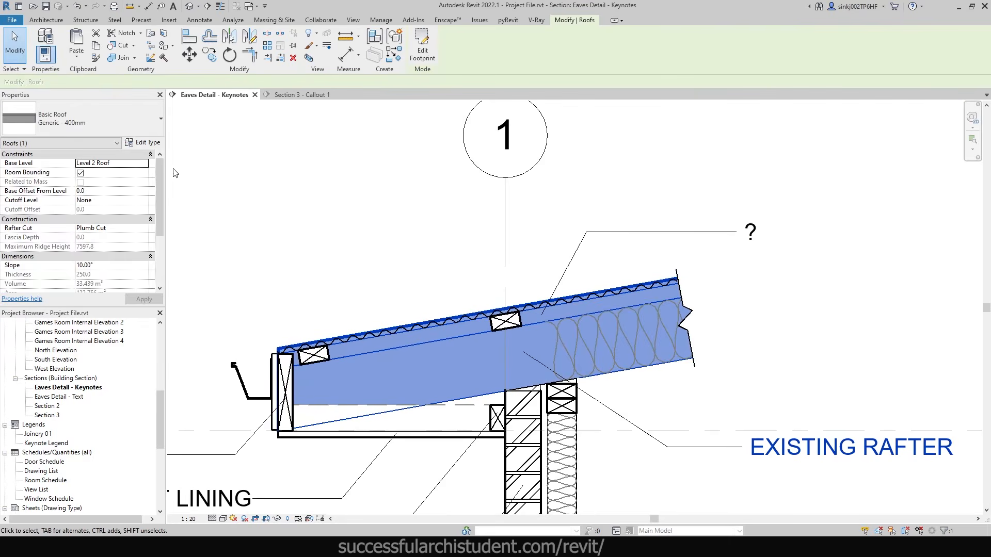
pyautogui.click(135, 144)
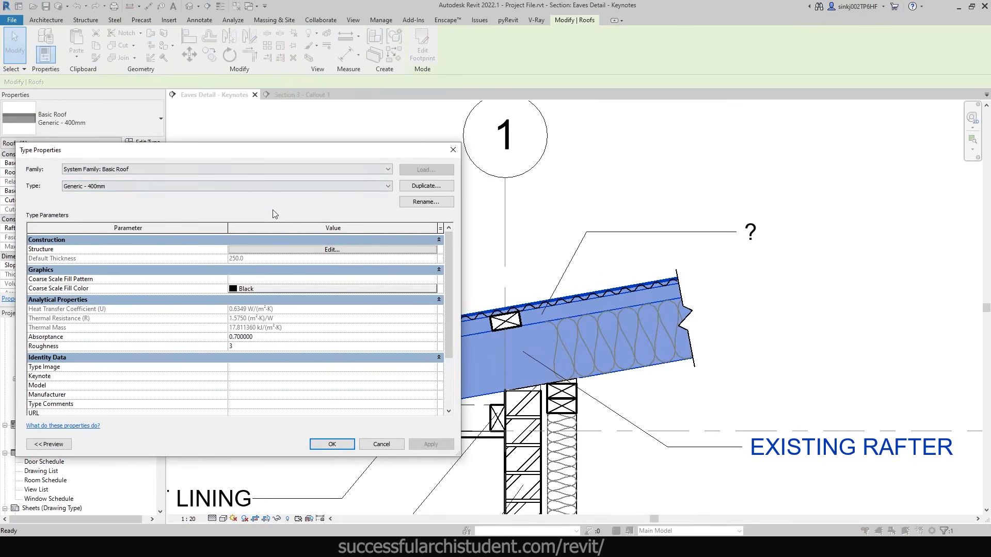
pyautogui.click(302, 250)
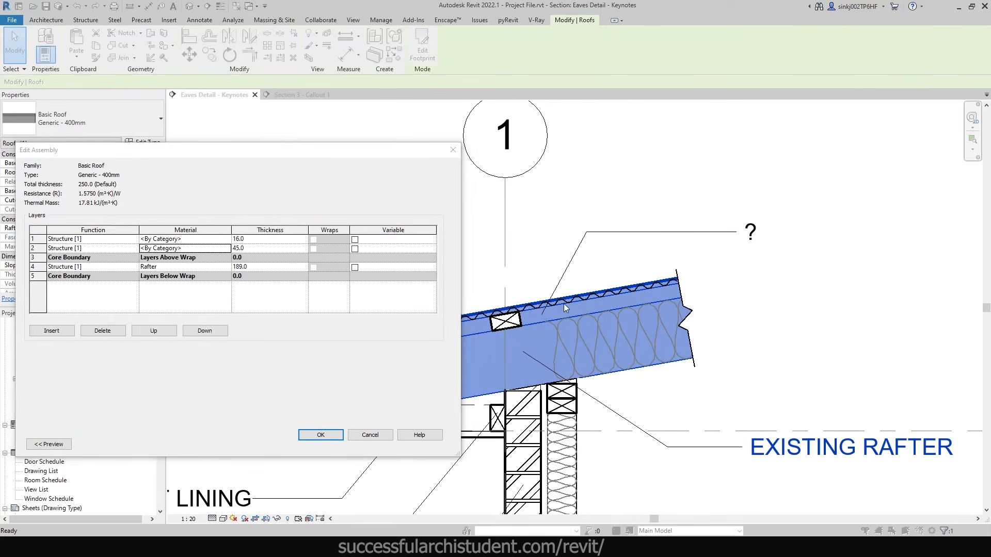
# - Duplicate the Glue-Laminated Timber material as a new material named Batten
pyautogui.write('timber')
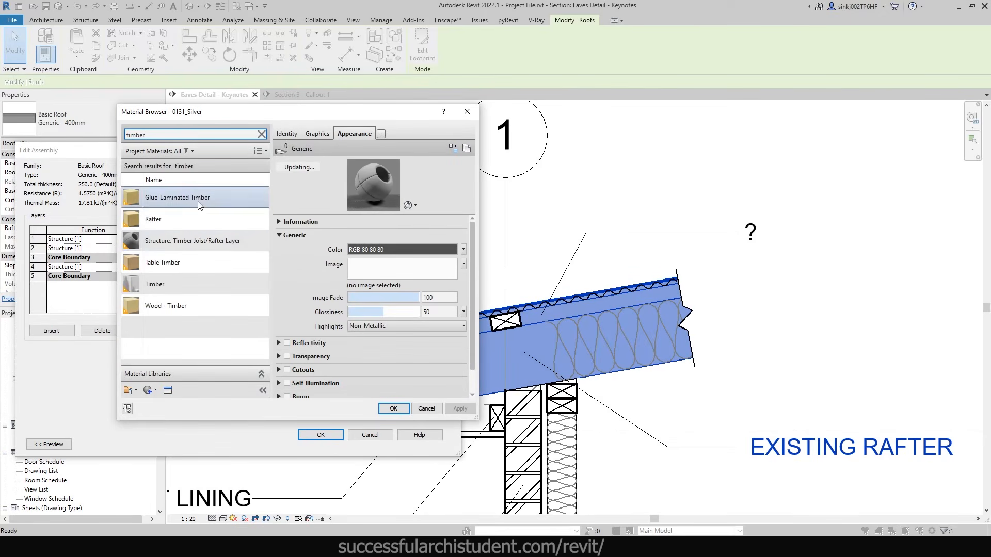
pyautogui.click(190, 200)
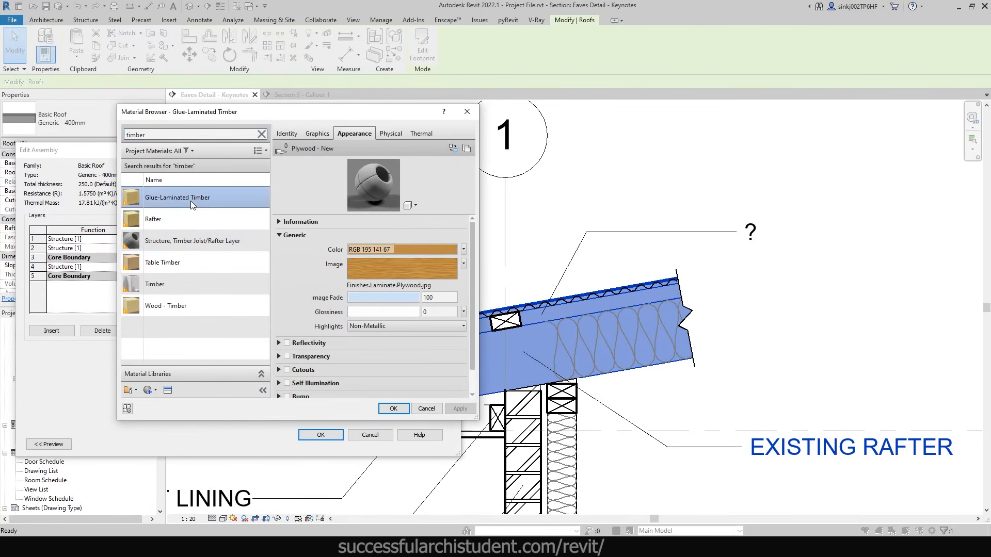
pyautogui.rightClick(200, 200)
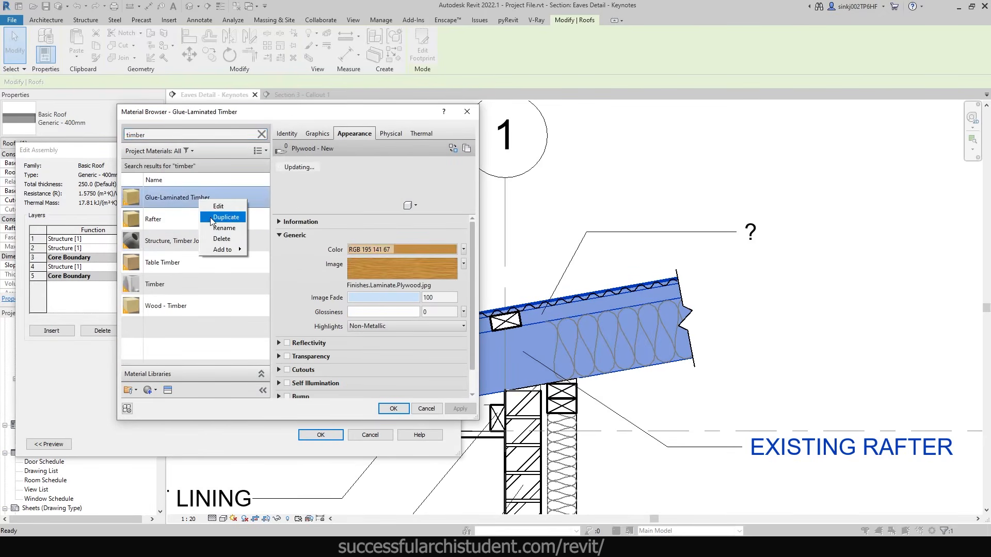
pyautogui.click(225, 217)
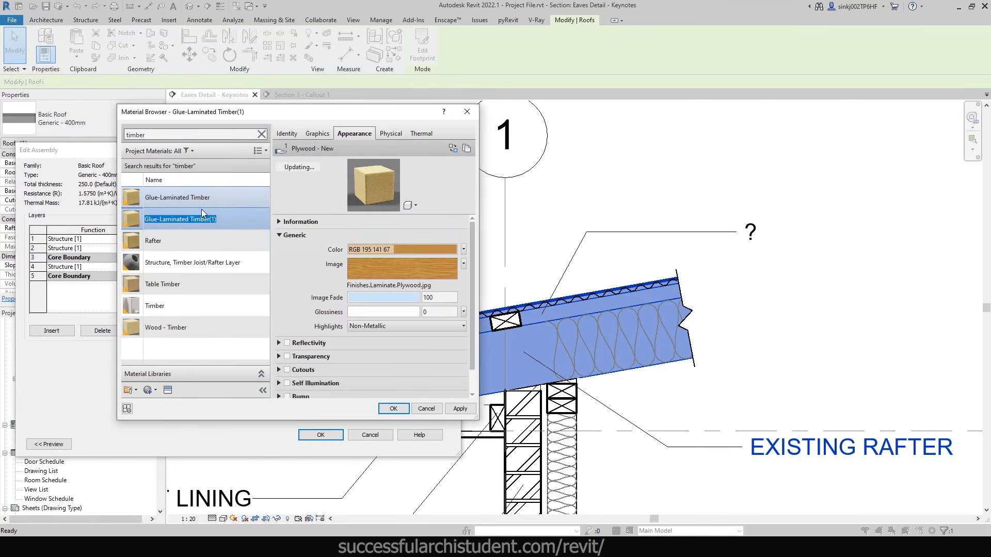
pyautogui.write('Batten')
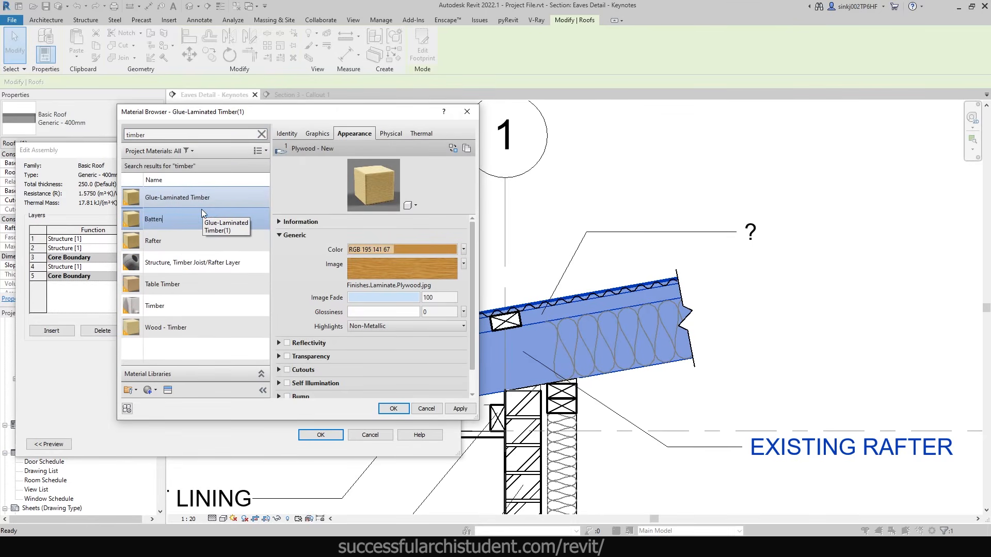
pyautogui.press('Return')
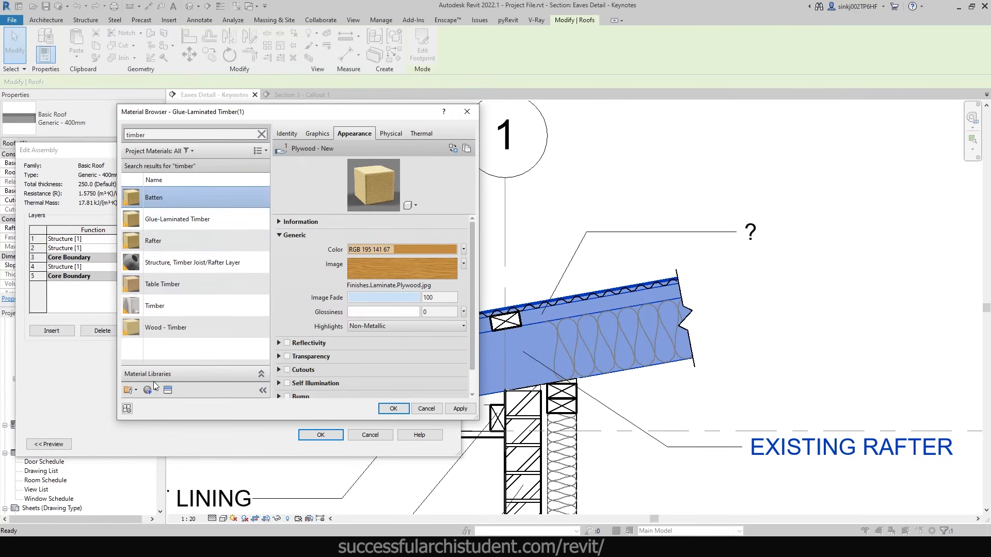
# - Give Batten its own appearance asset and start assigning its keynote RF-04
pyautogui.click(468, 148)
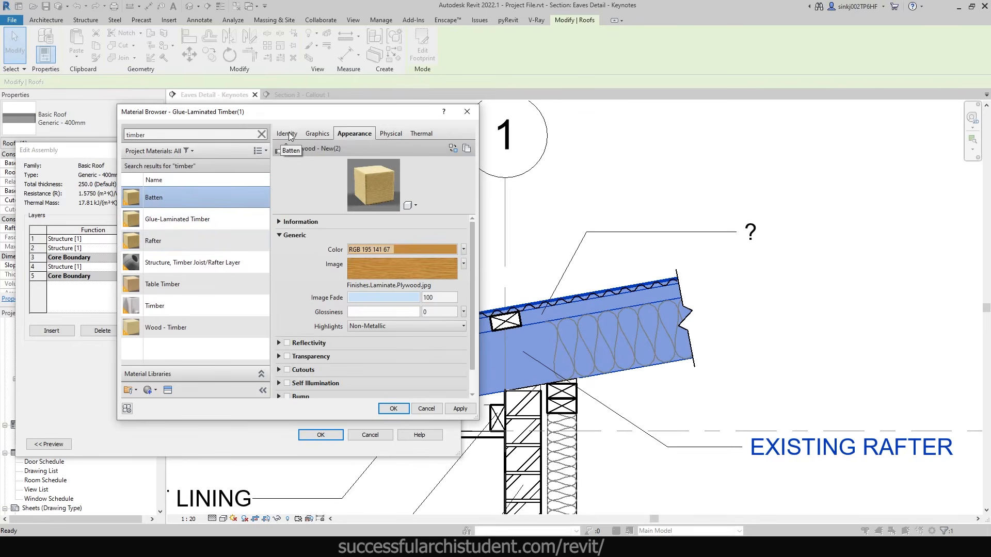
pyautogui.click(289, 134)
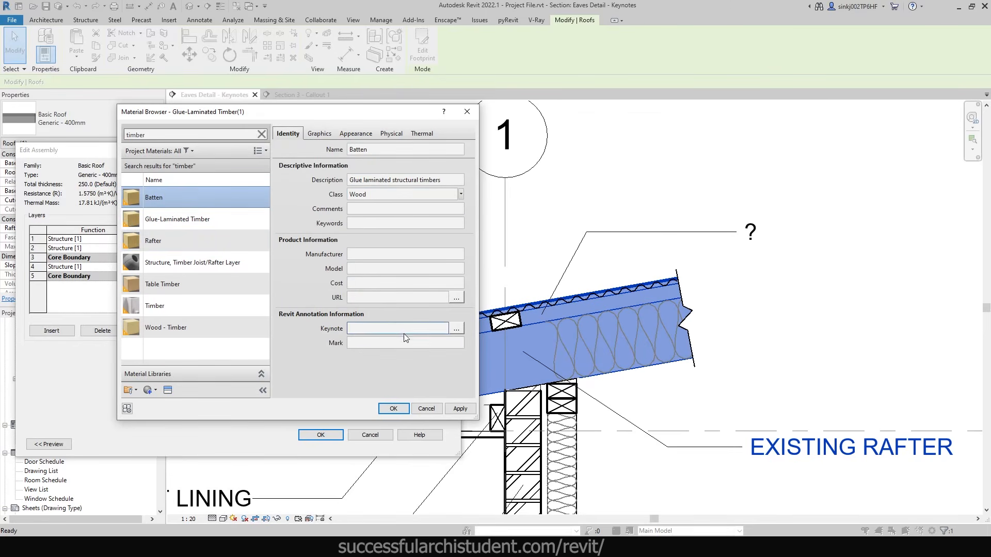
pyautogui.click(361, 330)
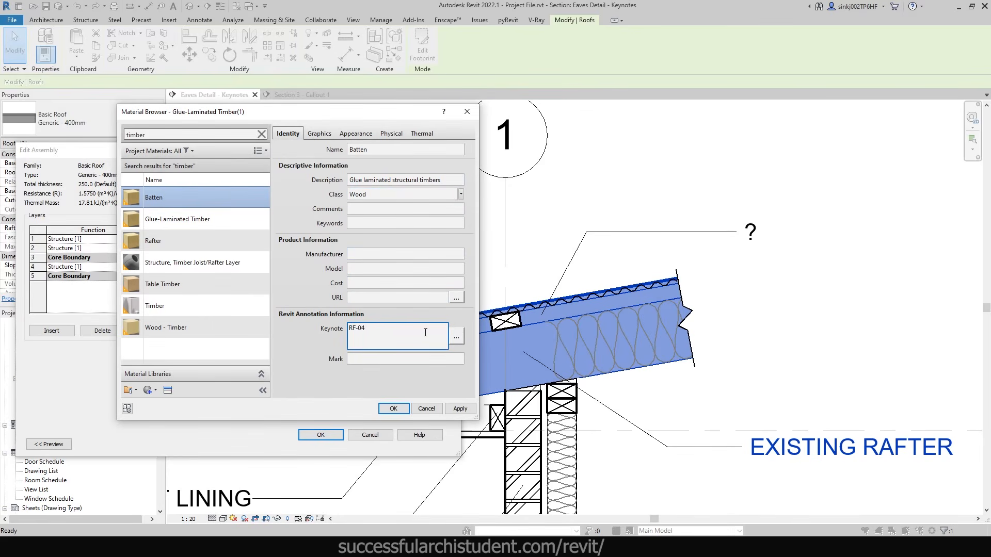
pyautogui.moveTo(990, 101); pyautogui.dragTo(639, 111)
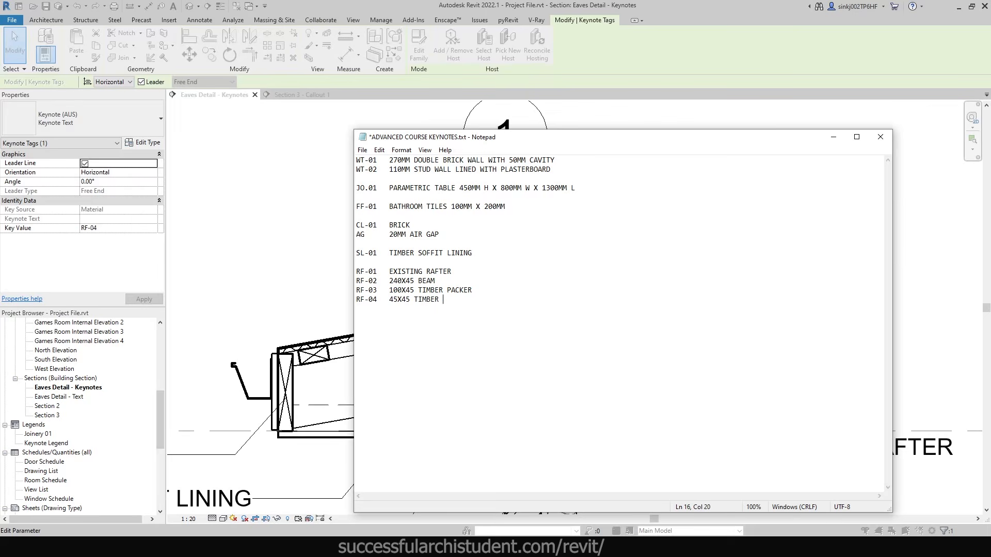
# - Add the line 'RF-04 45X45 TIMBER BATTEN' to ADVANCED COURSE KEYNOTES.txt
pyautogui.write('BATTENM')
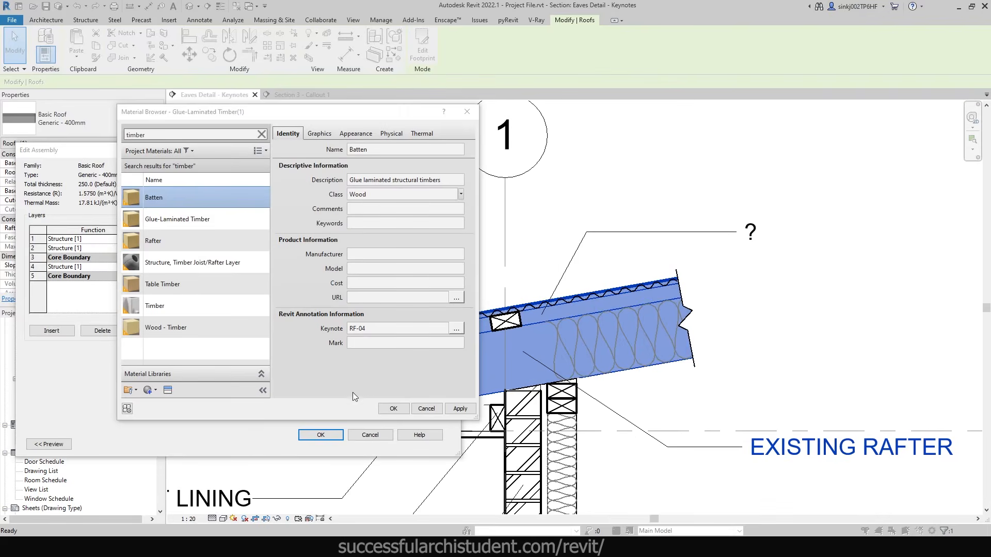
# - Accept the Material Browser, Edit Assembly and Type Properties, then reselect the keynote tag
pyautogui.click(393, 408)
pyautogui.click(321, 435)
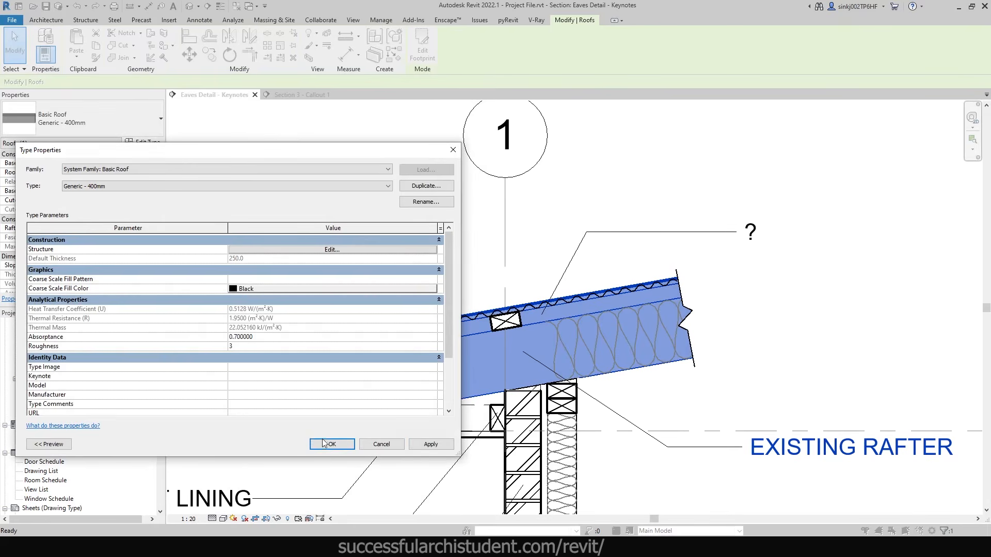
pyautogui.click(324, 443)
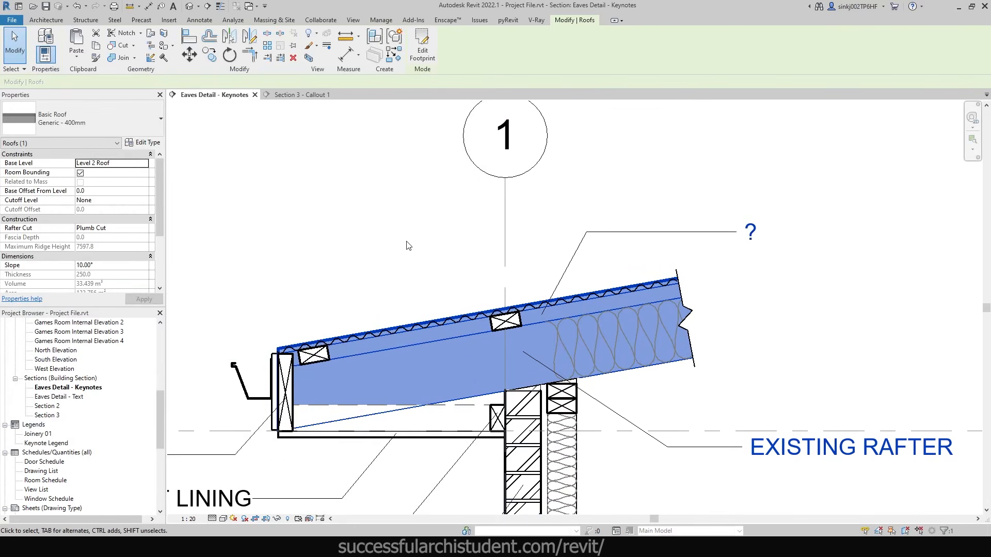
pyautogui.doubleClick(749, 232)
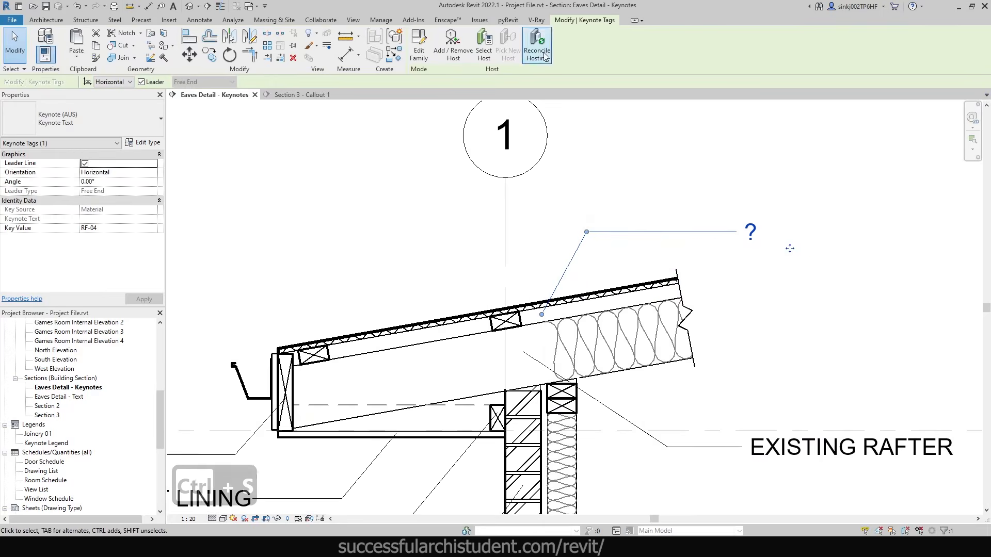
pyautogui.click(199, 19)
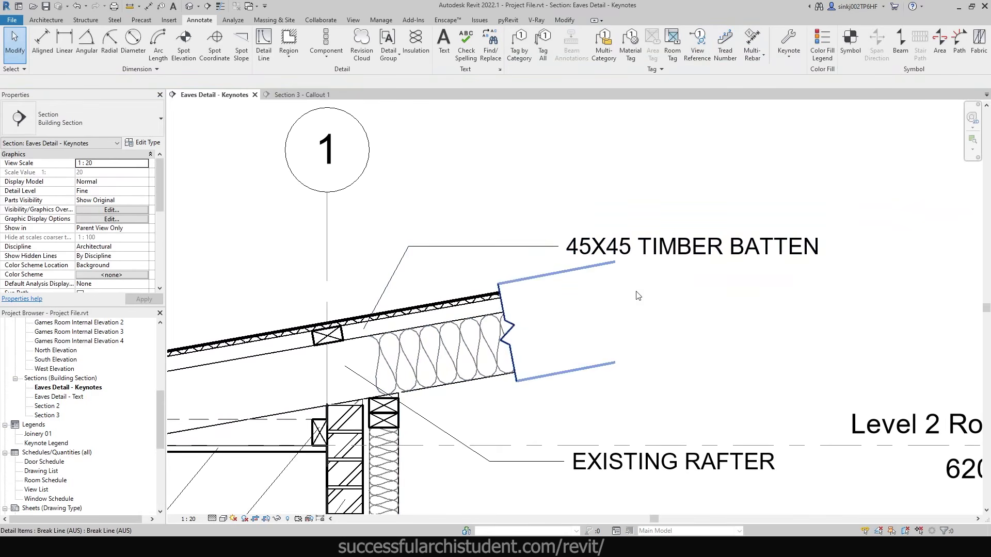
# - Confirm the roof tag now reads 45X45 TIMBER BATTEN and recentre the eave detail
pyautogui.scroll(-1, 413, 337)
pyautogui.moveTo(373, 341); pyautogui.dragTo(543, 287, button='middle')
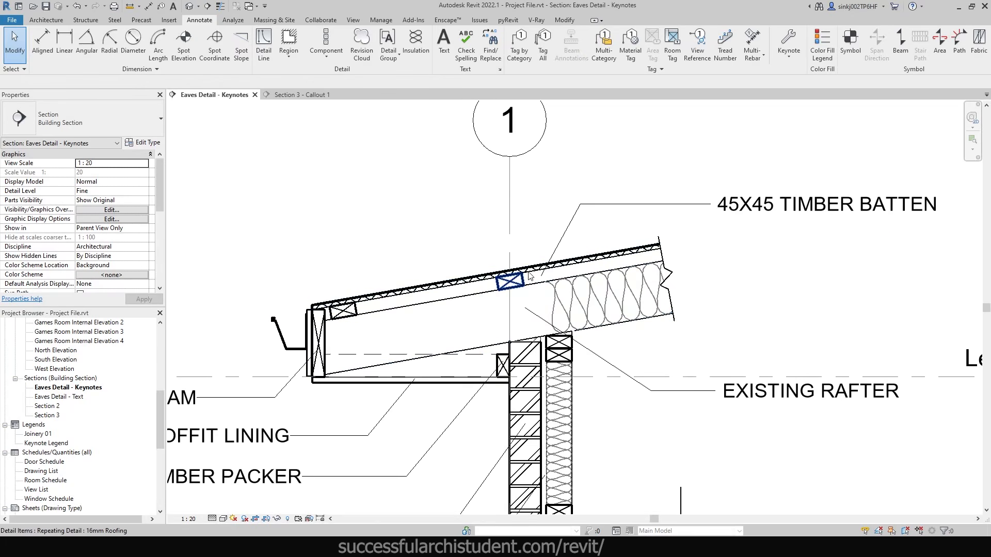
pyautogui.click(826, 204)
pyautogui.scroll(-2, 700, 222)
pyautogui.click(495, 204)
pyautogui.moveTo(730, 315); pyautogui.dragTo(650, 330, button='middle')
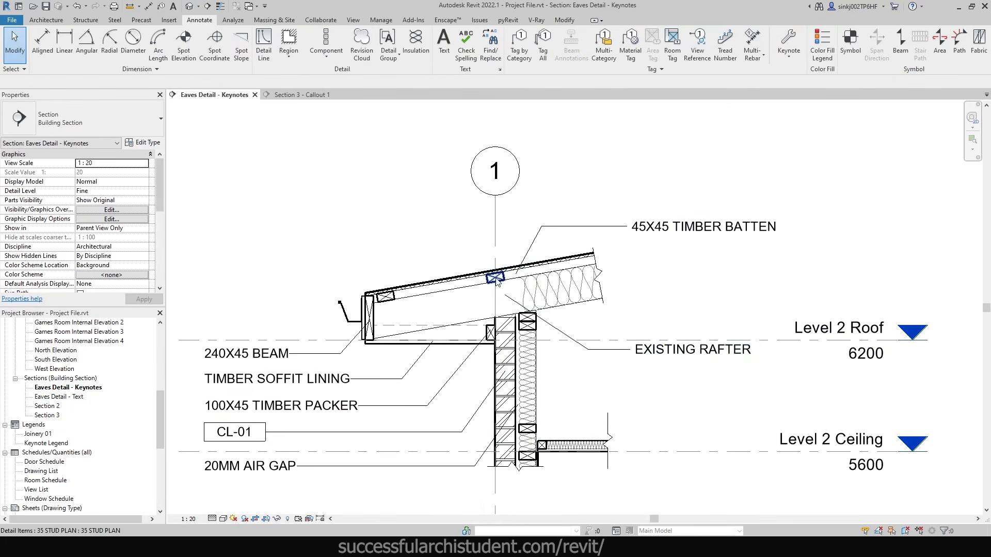
pyautogui.scroll(3, 473, 294)
pyautogui.scroll(-5, 614, 252)
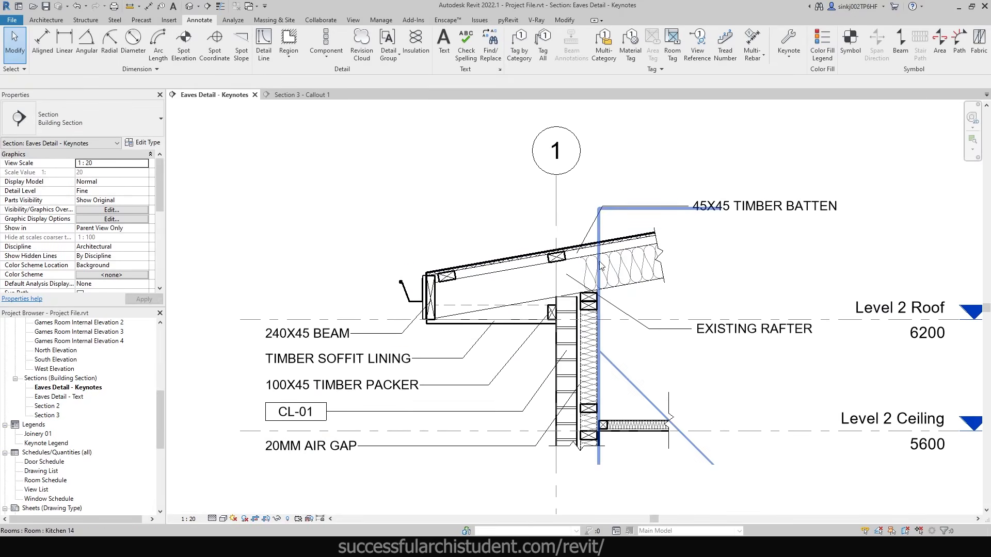
pyautogui.scroll(5, 519, 272)
pyautogui.scroll(-1, 519, 272)
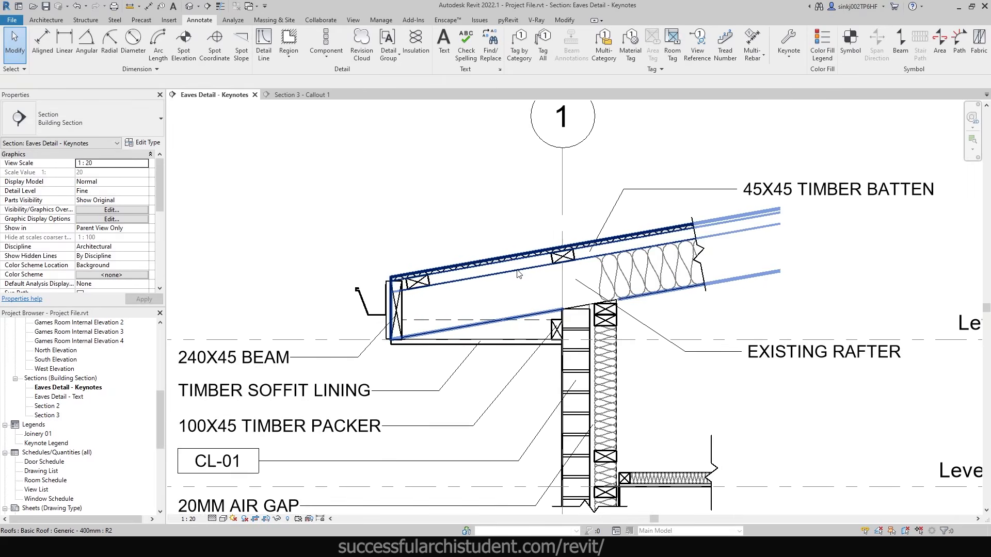
pyautogui.moveTo(519, 272); pyautogui.dragTo(417, 280, button='middle')
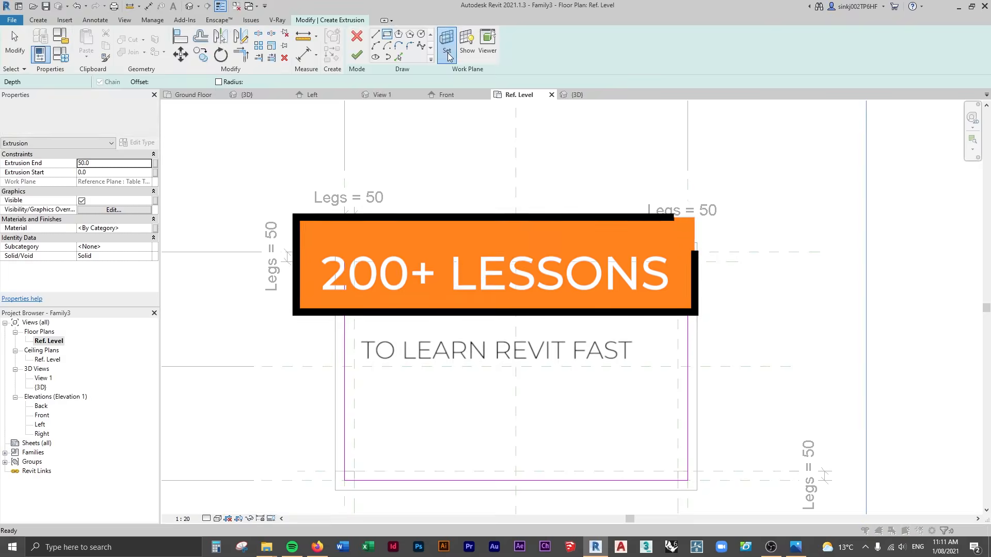
pyautogui.click(447, 52)
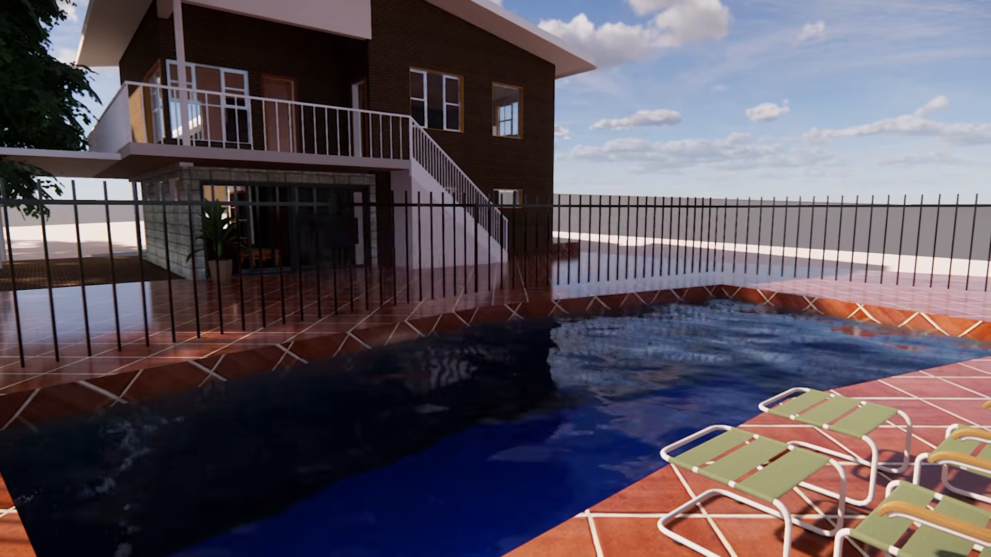